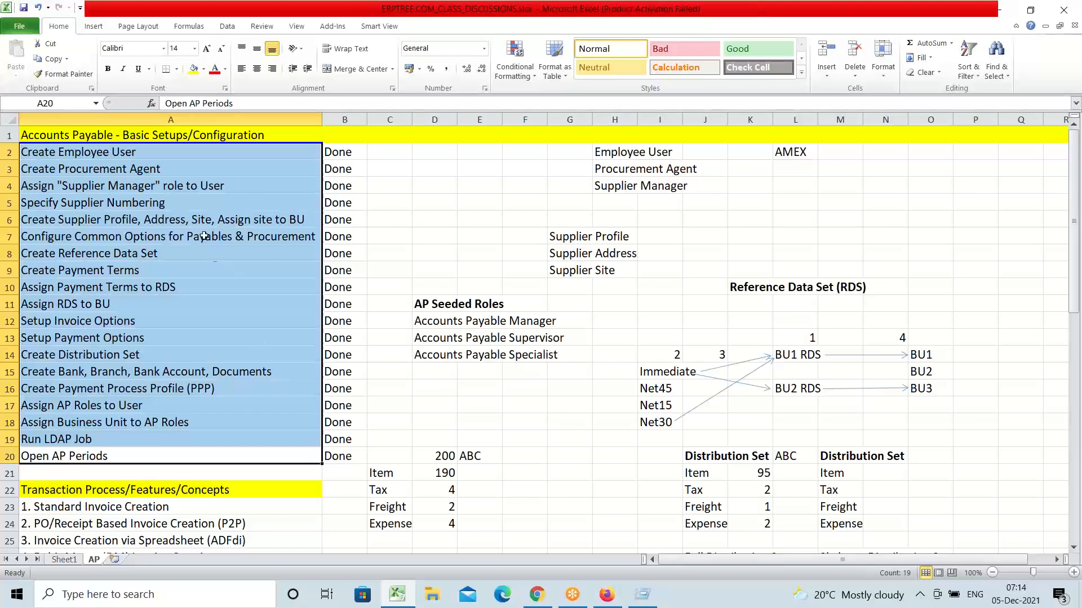
Step: Review the completed setup steps and transaction topics, then edit the Standard Invoice Creation cell
{"action": "left_click", "coordinate": [167, 158]}
{"action": "left_click_drag", "start_coordinate": [167, 161], "coordinate": [192, 451]}
{"action": "scroll", "coordinate": [192, 388], "scroll_direction": "down", "scroll_amount": 5}
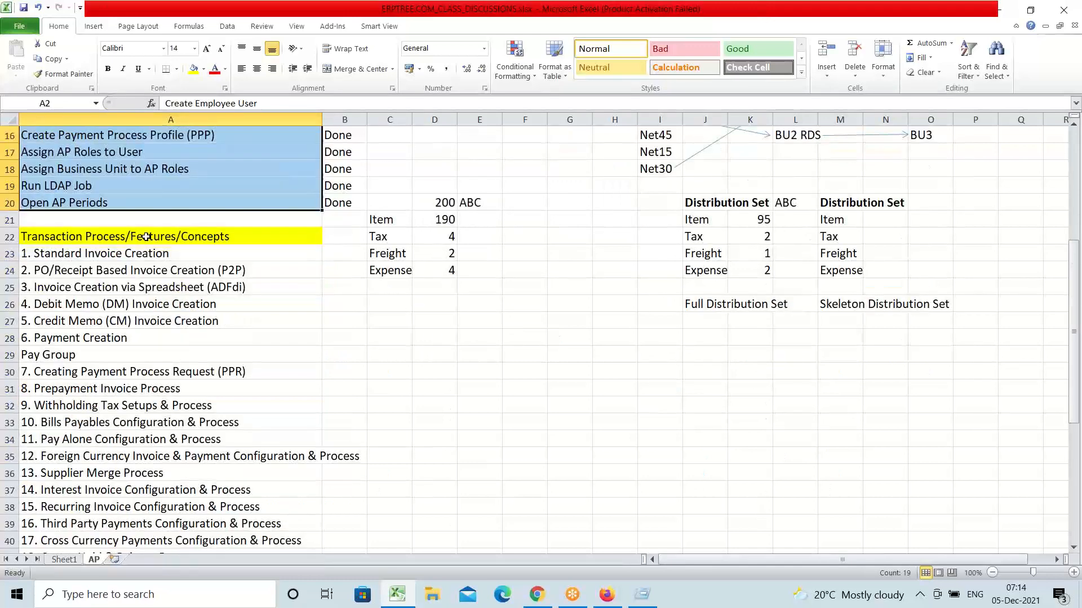
{"action": "left_click_drag", "start_coordinate": [146, 238], "coordinate": [161, 527]}
{"action": "scroll", "coordinate": [166, 462], "scroll_direction": "up", "scroll_amount": 4}
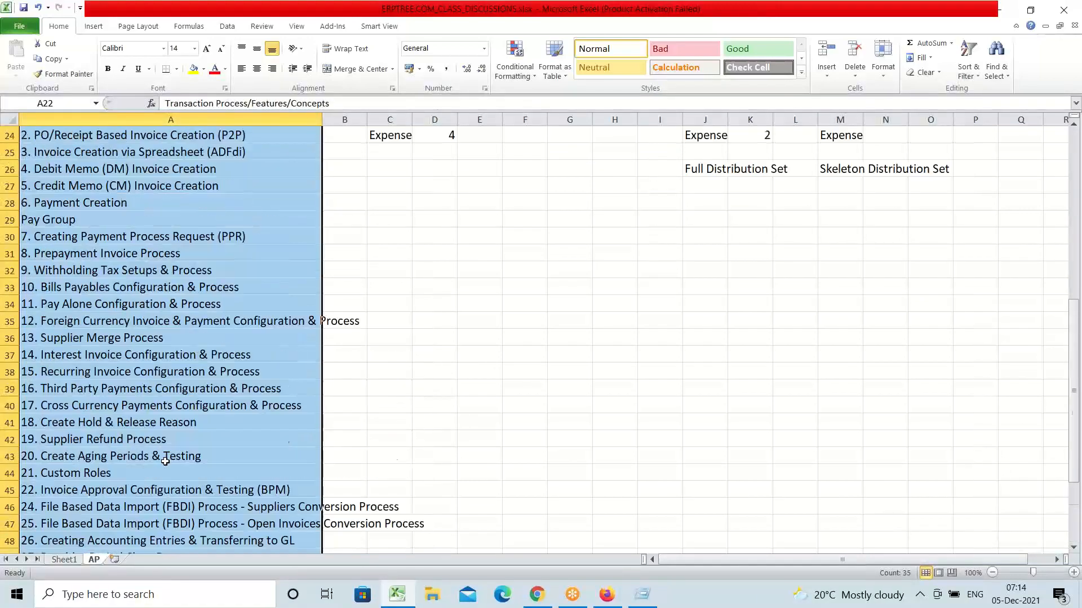
{"action": "left_click", "coordinate": [151, 175]}
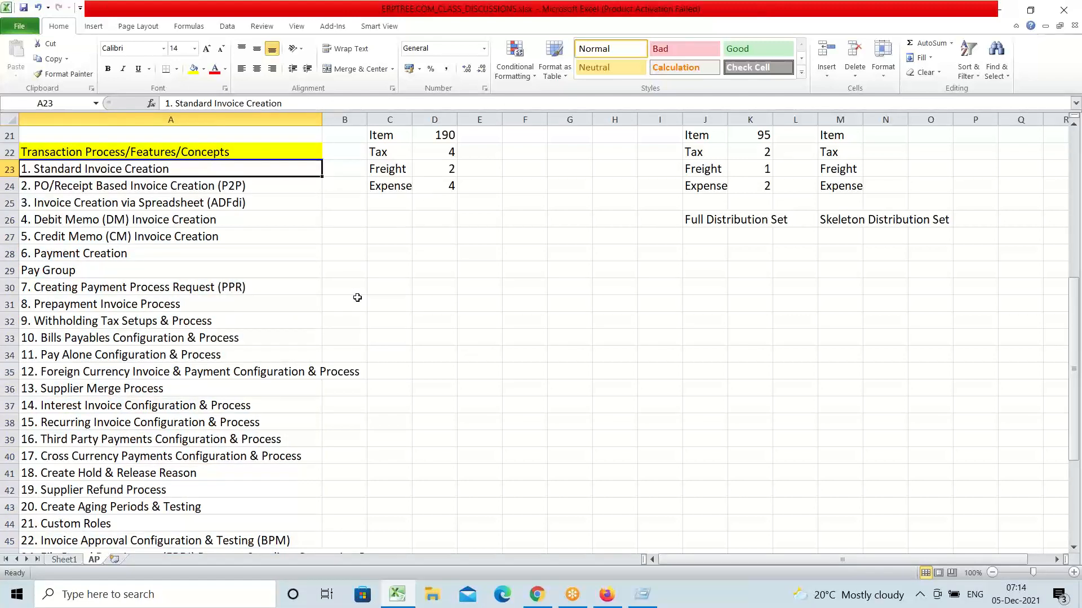
{"action": "scroll", "coordinate": [221, 318], "scroll_direction": "up", "scroll_amount": 7}
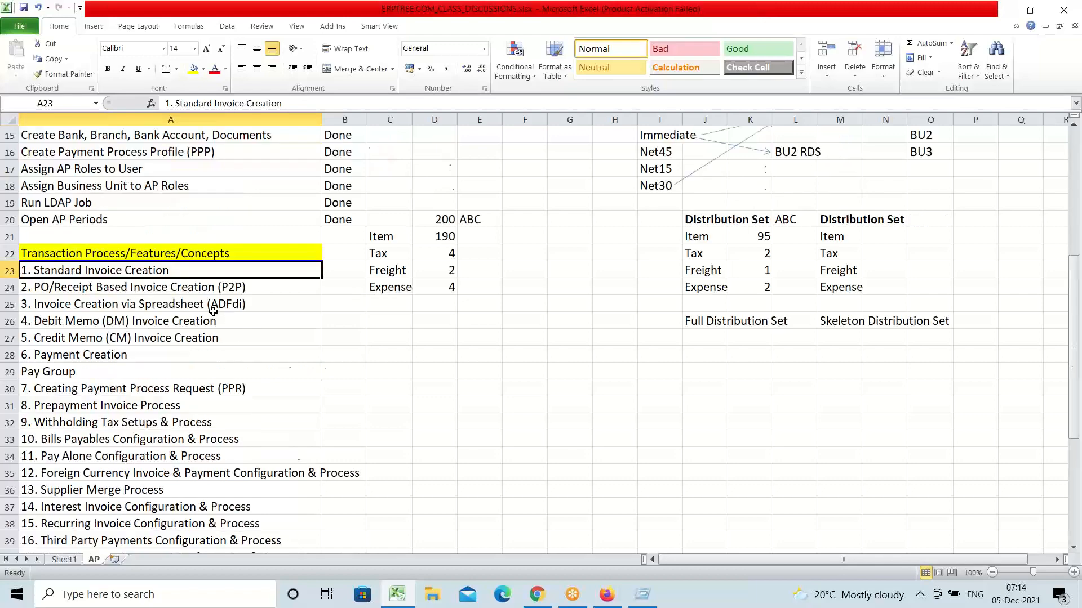
{"action": "scroll", "coordinate": [145, 248], "scroll_direction": "down", "scroll_amount": 4}
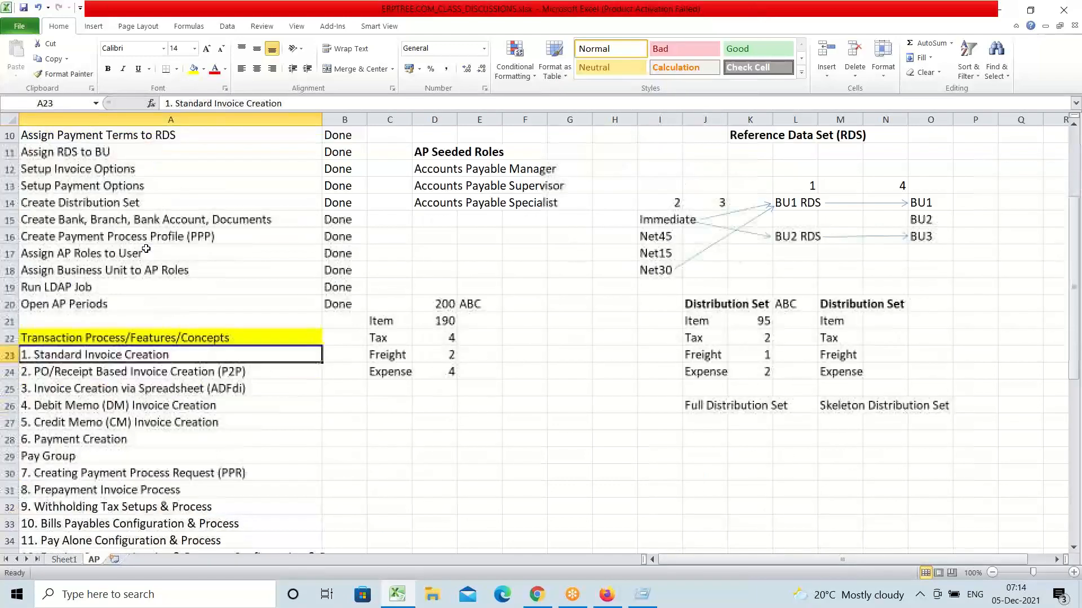
{"action": "scroll", "coordinate": [145, 248], "scroll_direction": "down", "scroll_amount": 2}
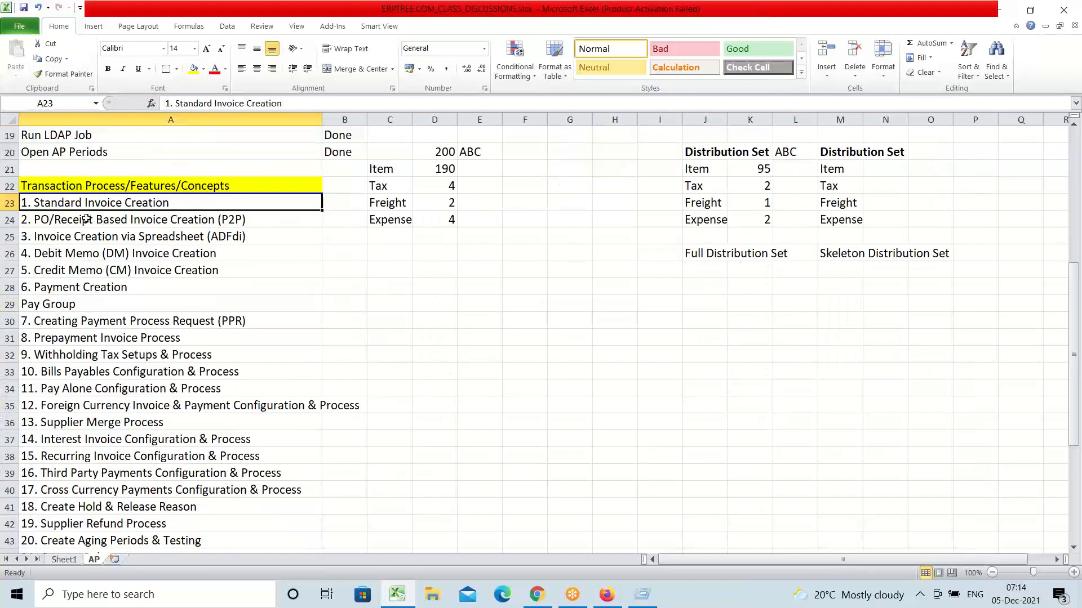
{"action": "double_click", "coordinate": [200, 203]}
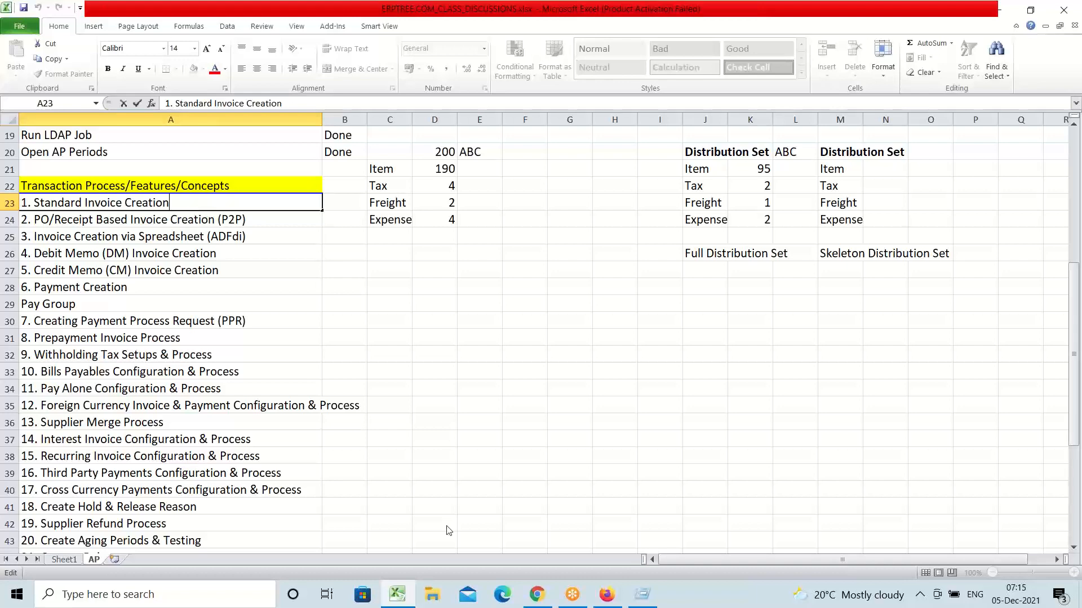
Step: In the Oracle browser window, go through the Navigator's Payables group to the Invoices work area
{"action": "left_click", "coordinate": [605, 599]}
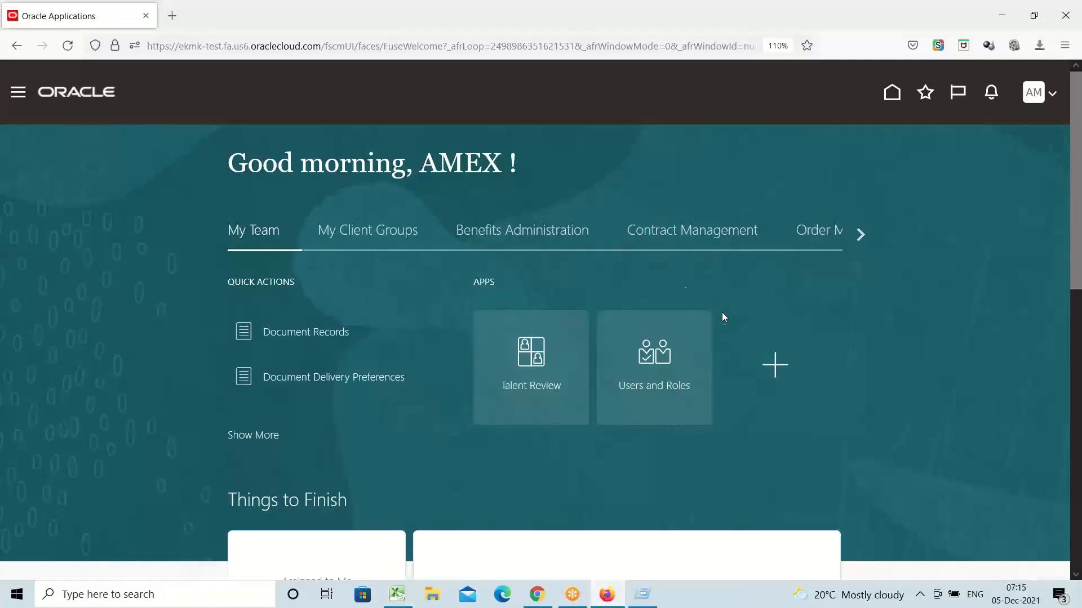
{"action": "left_click", "coordinate": [20, 97]}
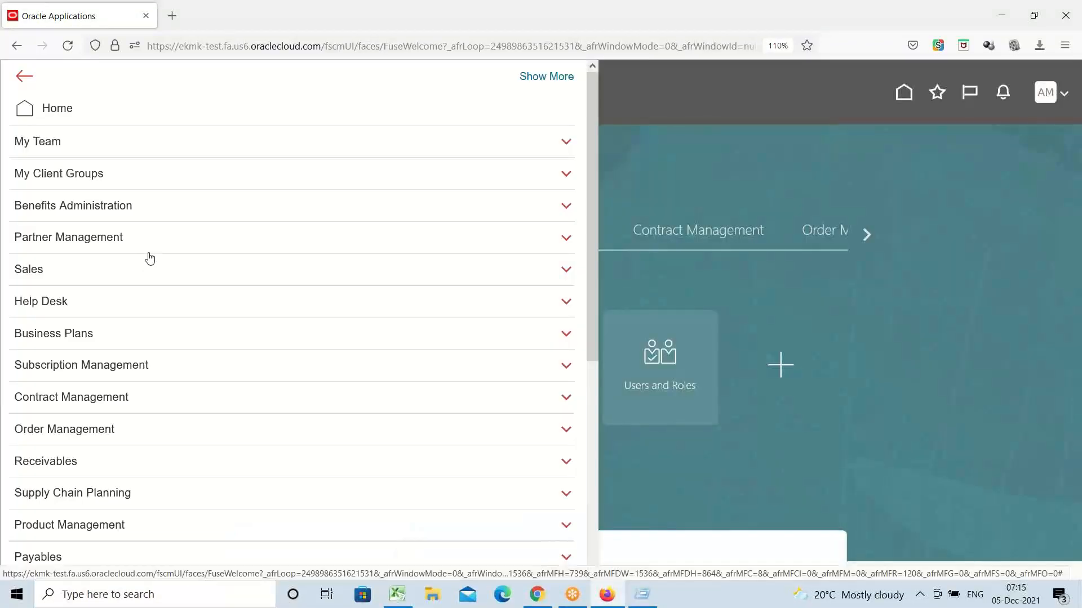
{"action": "scroll", "coordinate": [158, 248], "scroll_direction": "down", "scroll_amount": 5}
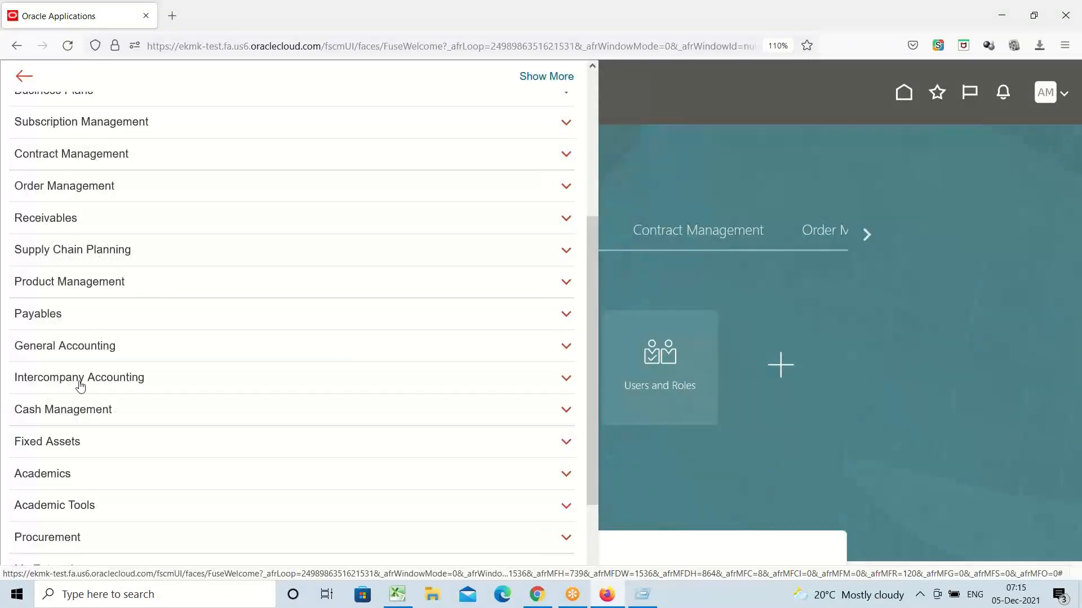
{"action": "left_click", "coordinate": [47, 319]}
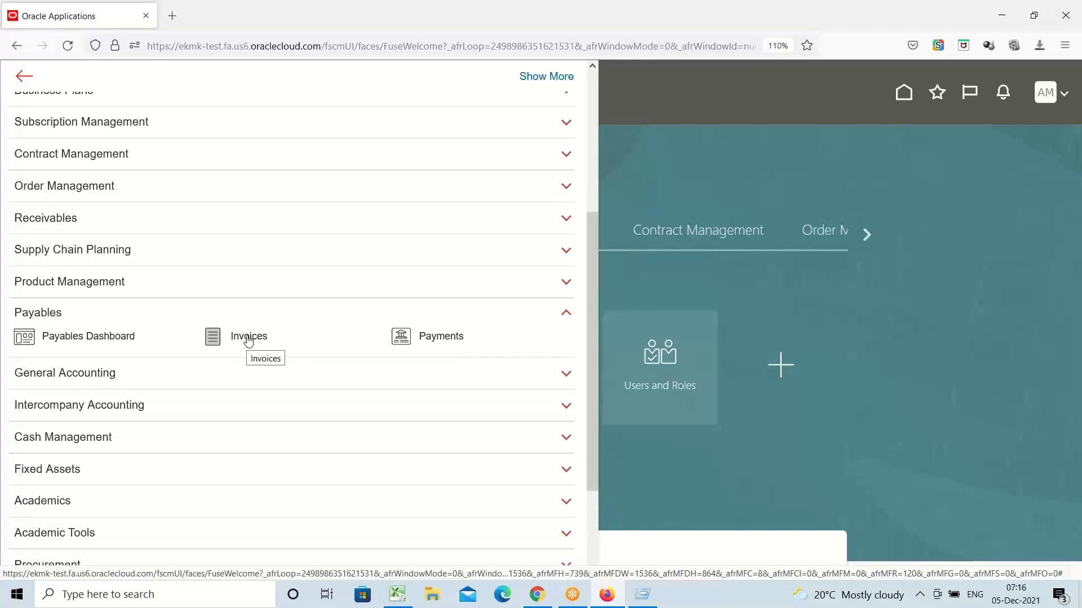
{"action": "left_click", "coordinate": [248, 337]}
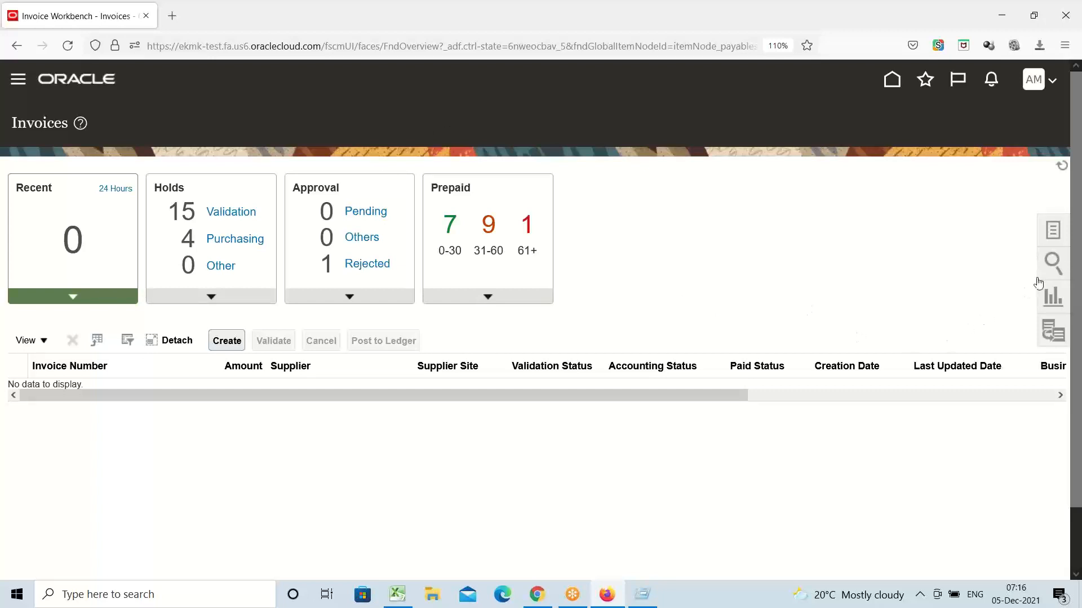
Step: Choose Create Invoice from the Invoices tasks list
{"action": "left_click", "coordinate": [1055, 231]}
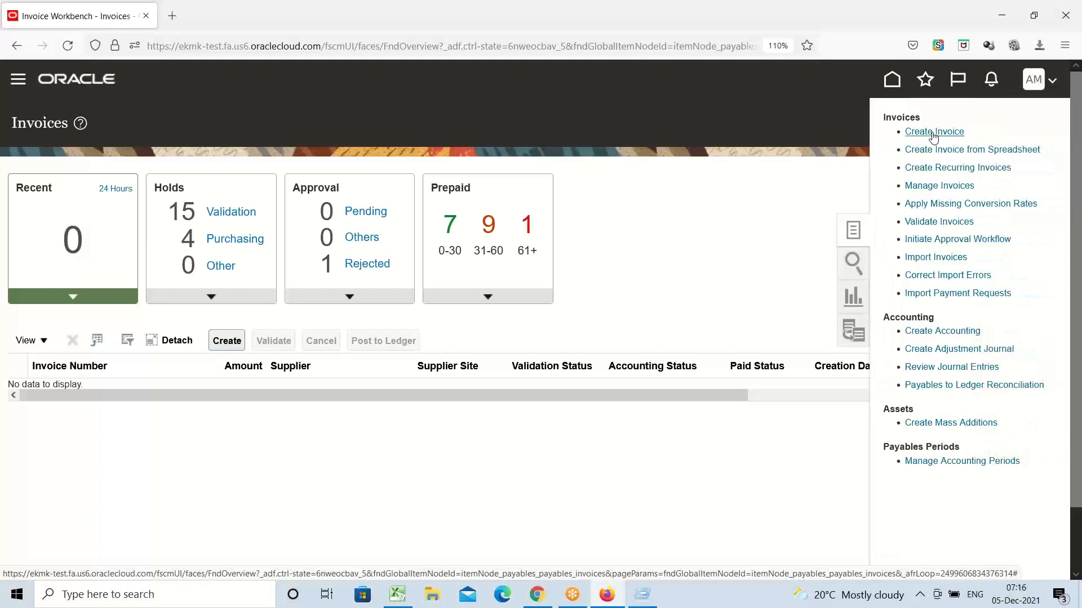
{"action": "left_click", "coordinate": [934, 132]}
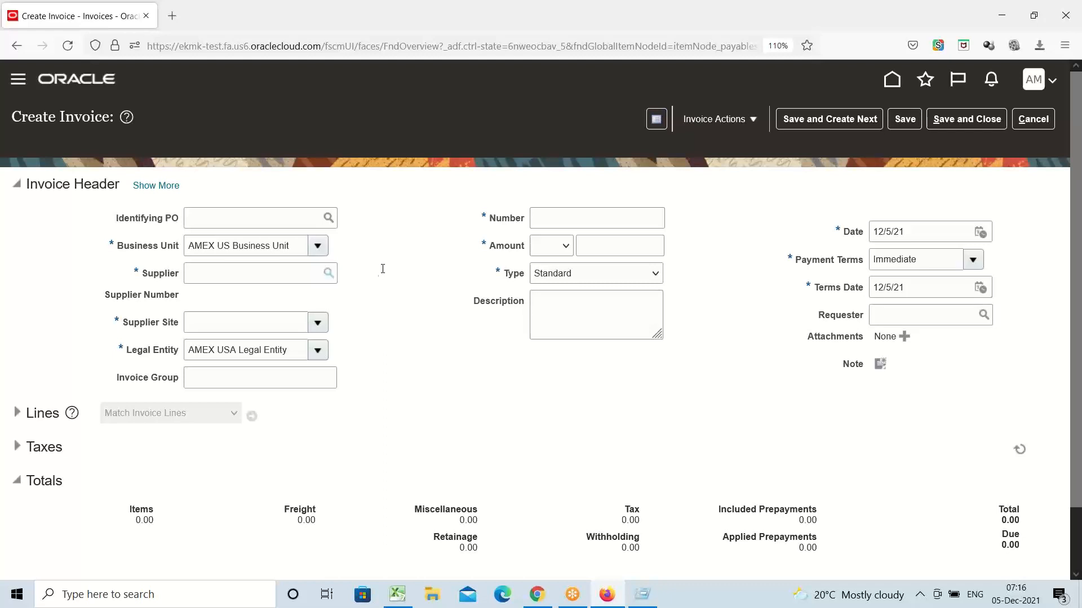
Step: Search 'AMEX' to pick supplier AMEX Supplier-1, then choose supplier site Site1
{"action": "left_click_drag", "start_coordinate": [292, 246], "coordinate": [19, 250]}
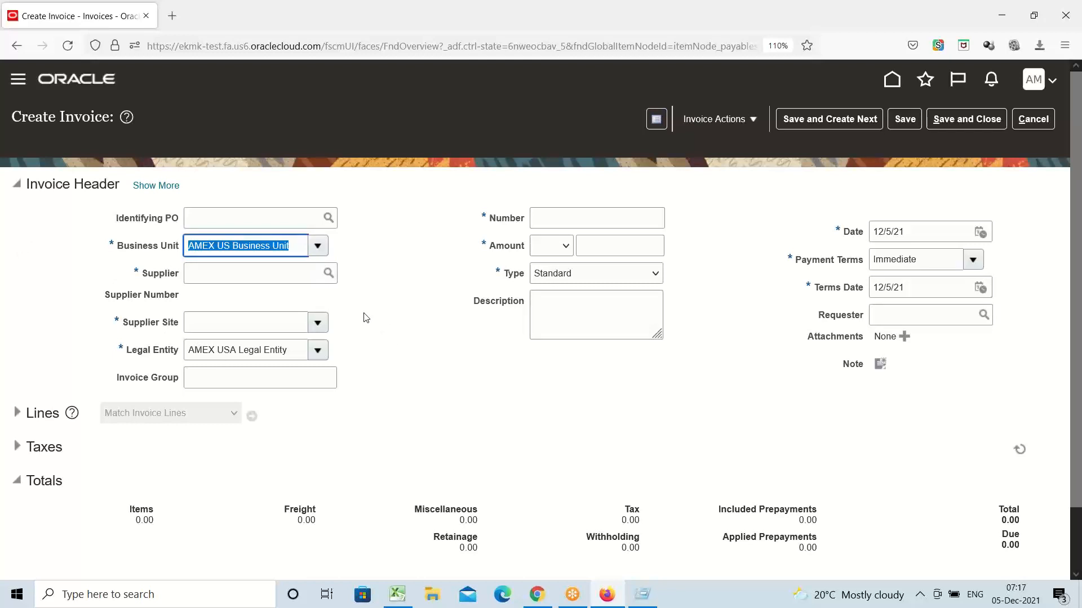
{"action": "left_click", "coordinate": [364, 347]}
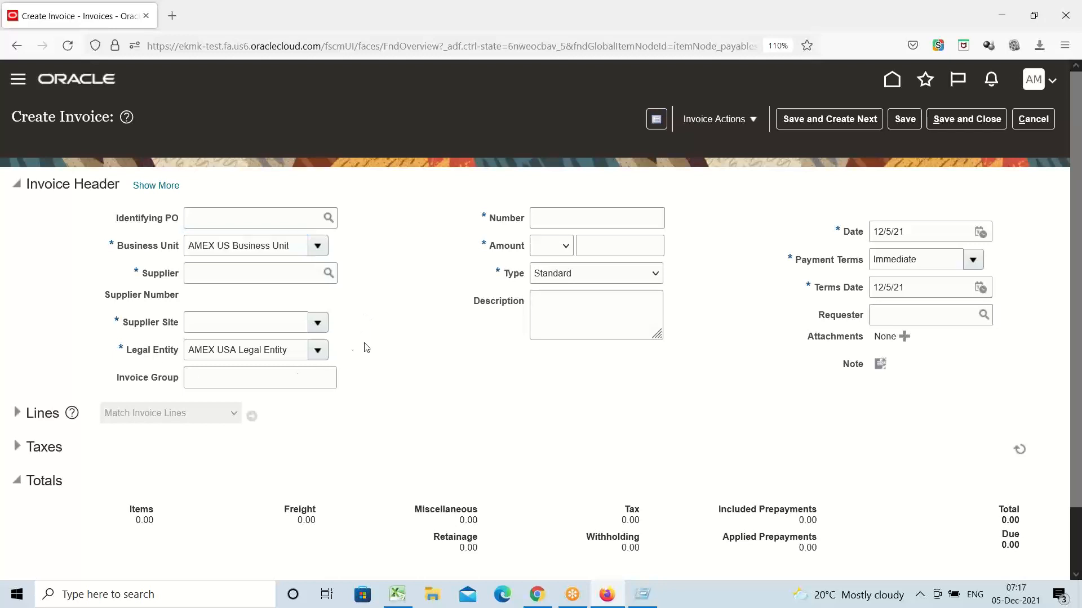
{"action": "left_click", "coordinate": [261, 276]}
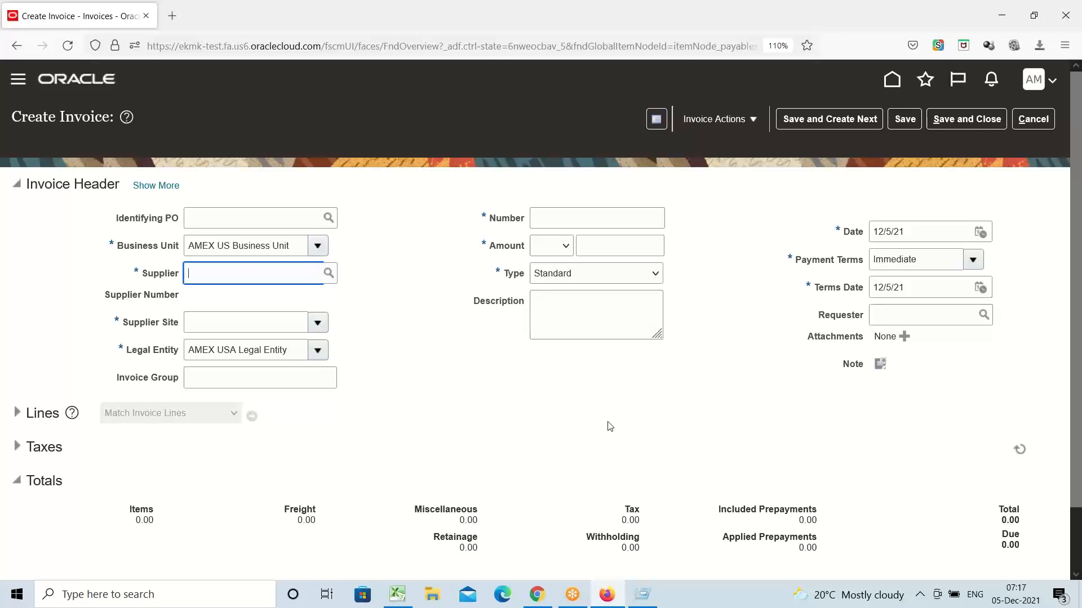
{"action": "type", "text": "AMEX"}
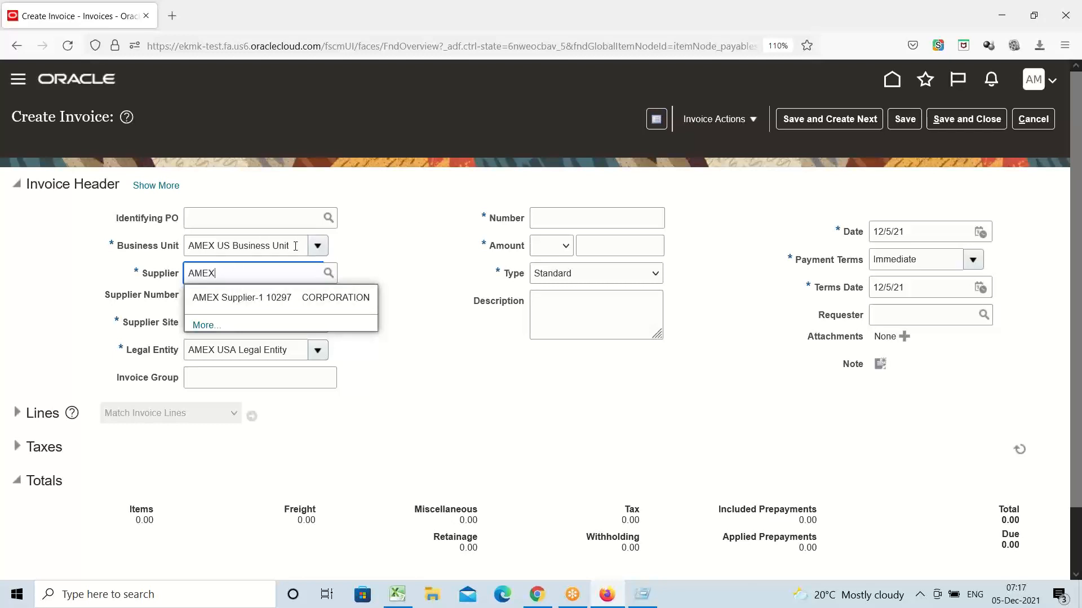
{"action": "left_click", "coordinate": [223, 303]}
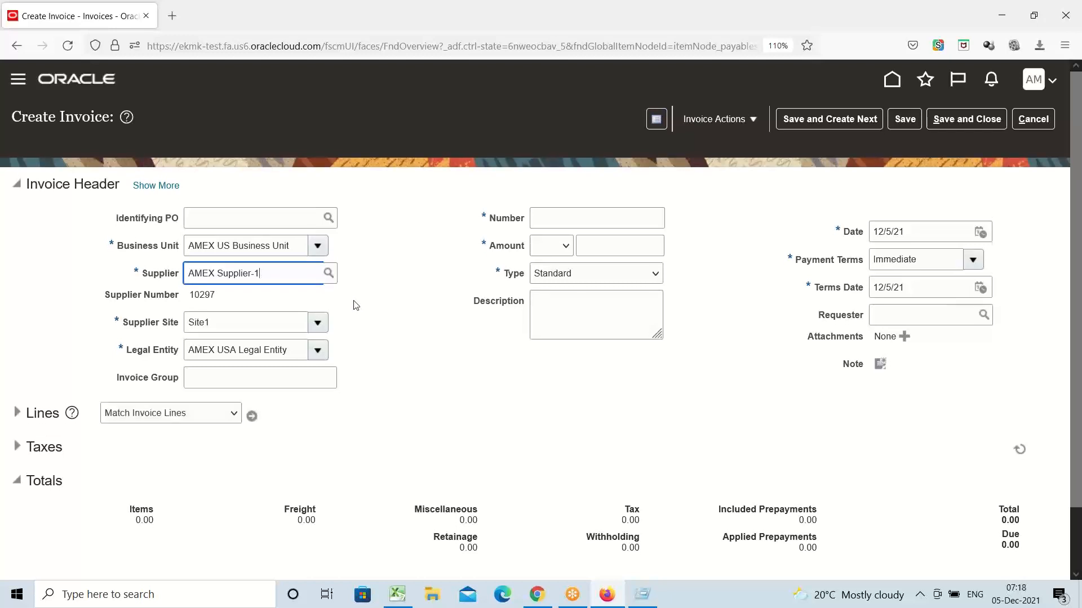
{"action": "left_click", "coordinate": [317, 321]}
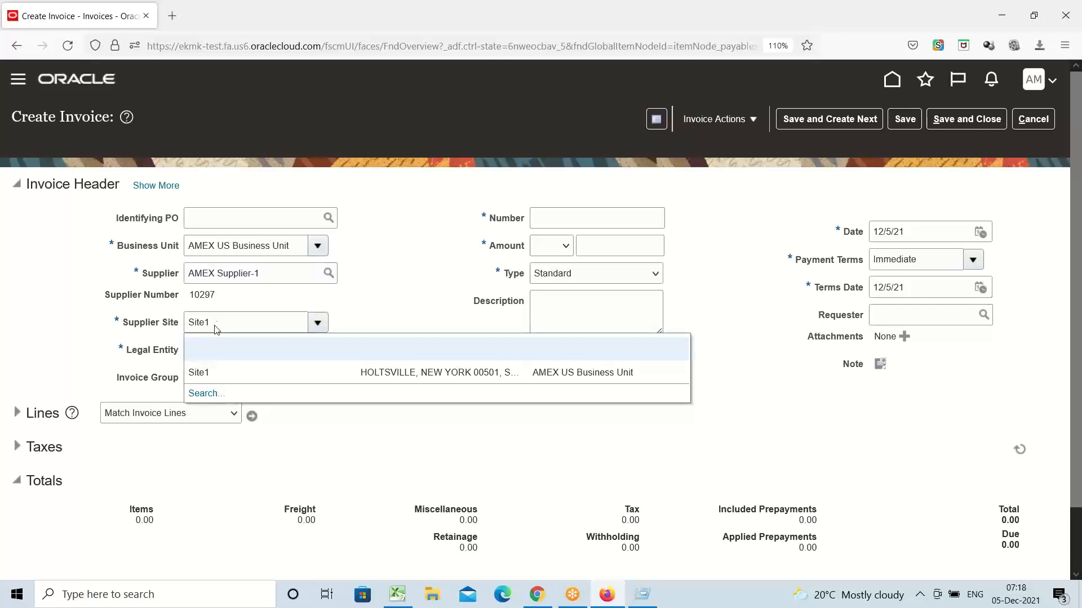
{"action": "left_click", "coordinate": [231, 373]}
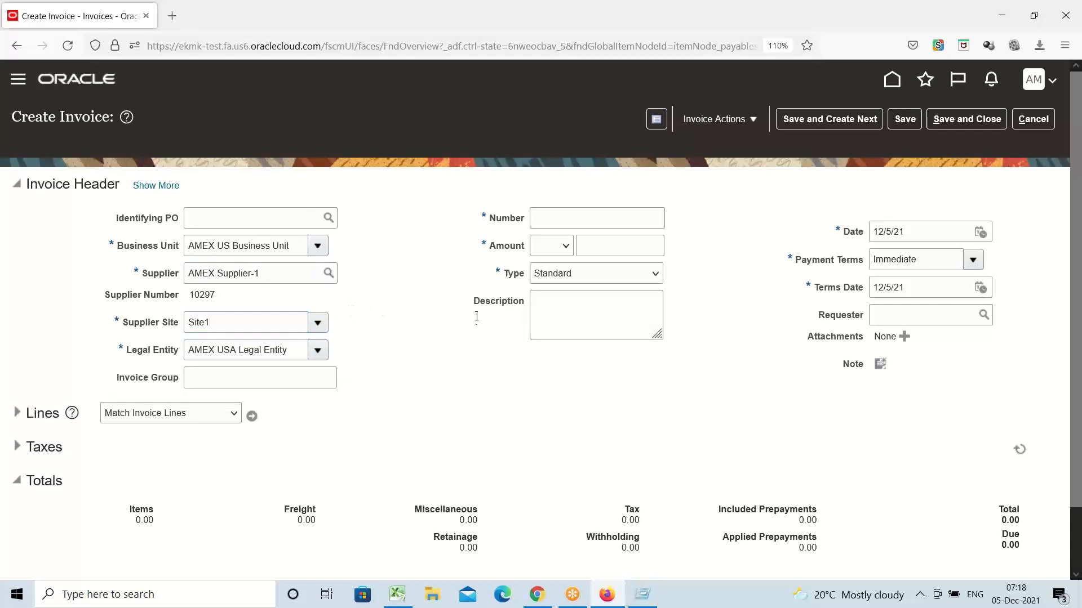
{"action": "left_click", "coordinate": [552, 224]}
Step: Enter invoice number 1111, then highlight the Site1 supplier site value while explaining it
{"action": "type", "text": "1111"}
{"action": "left_click", "coordinate": [442, 249]}
{"action": "left_click", "coordinate": [223, 325]}
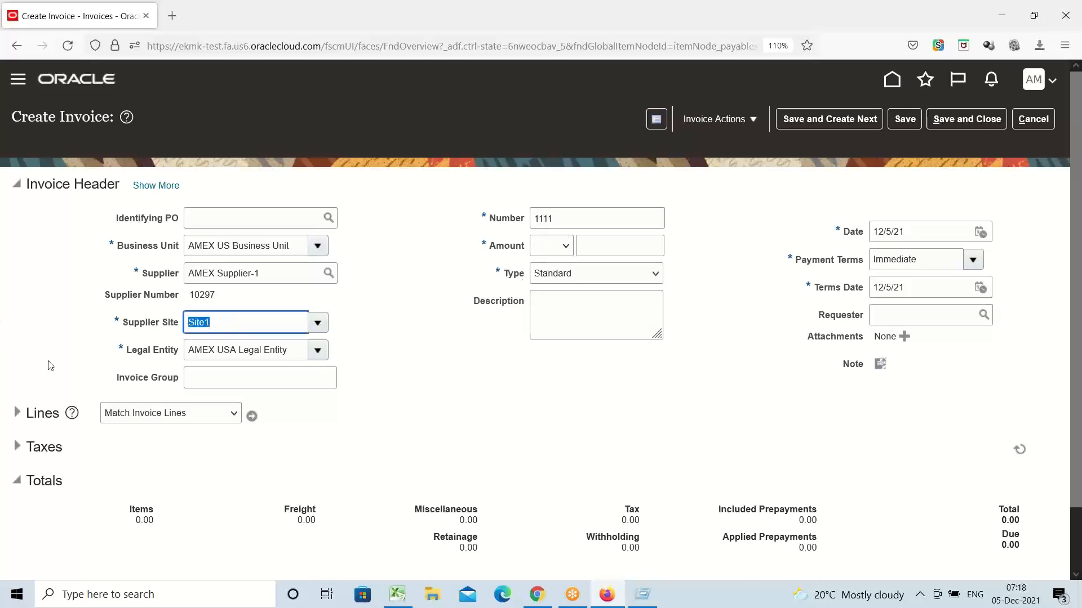
{"action": "left_click", "coordinate": [220, 326]}
{"action": "double_click", "coordinate": [220, 326]}
{"action": "left_click", "coordinate": [214, 322]}
{"action": "double_click", "coordinate": [227, 321]}
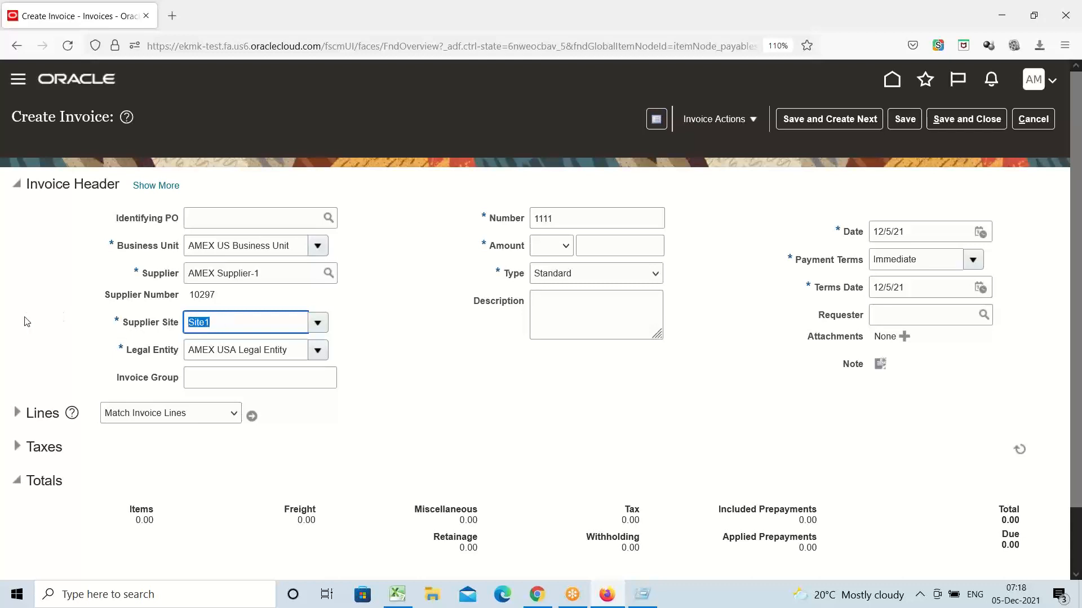
{"action": "left_click", "coordinate": [220, 322]}
{"action": "double_click", "coordinate": [219, 322]}
{"action": "left_click", "coordinate": [221, 324]}
{"action": "left_click", "coordinate": [567, 248]}
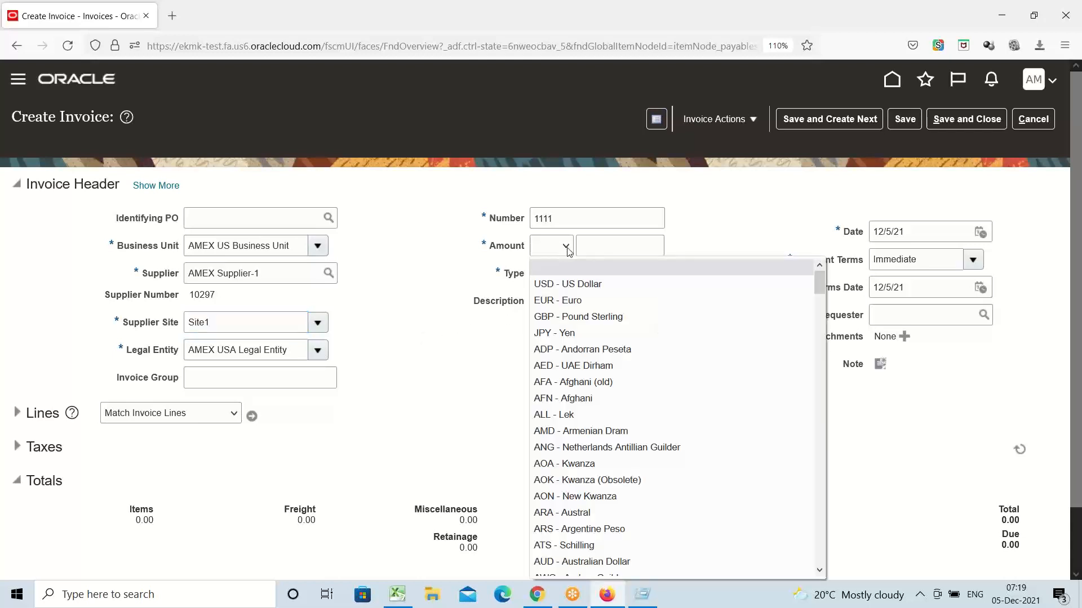
{"action": "left_click", "coordinate": [565, 284]}
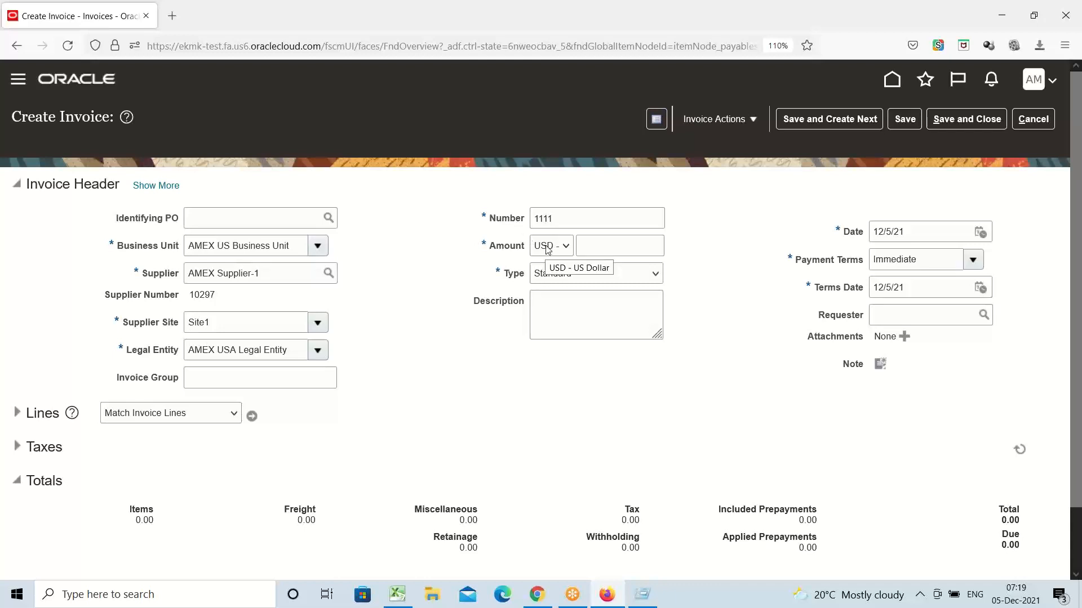
{"action": "left_click", "coordinate": [595, 251]}
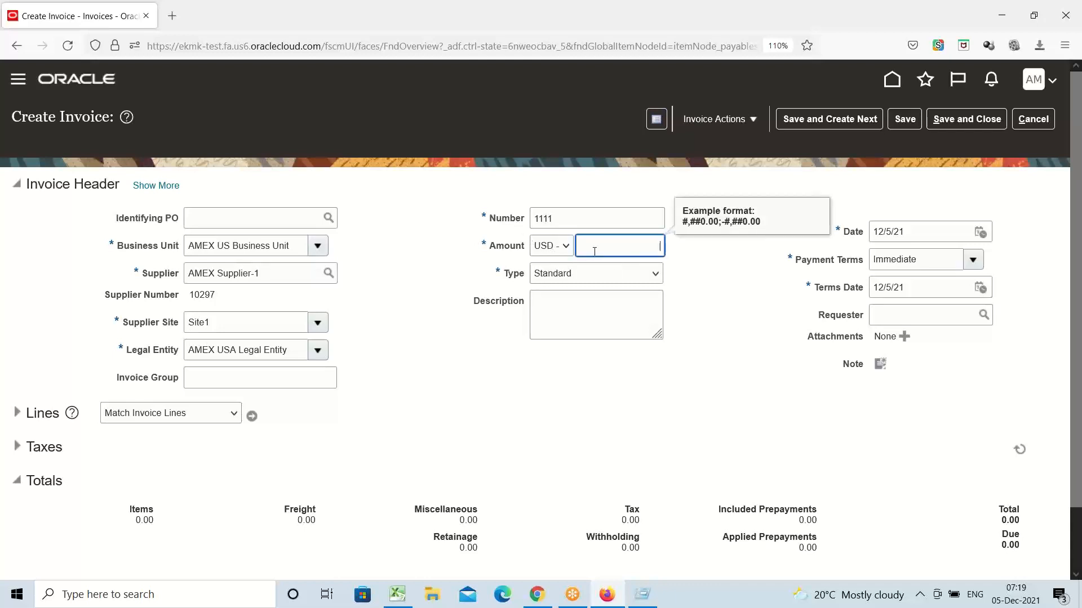
{"action": "type", "text": "1000"}
{"action": "left_click", "coordinate": [430, 309]}
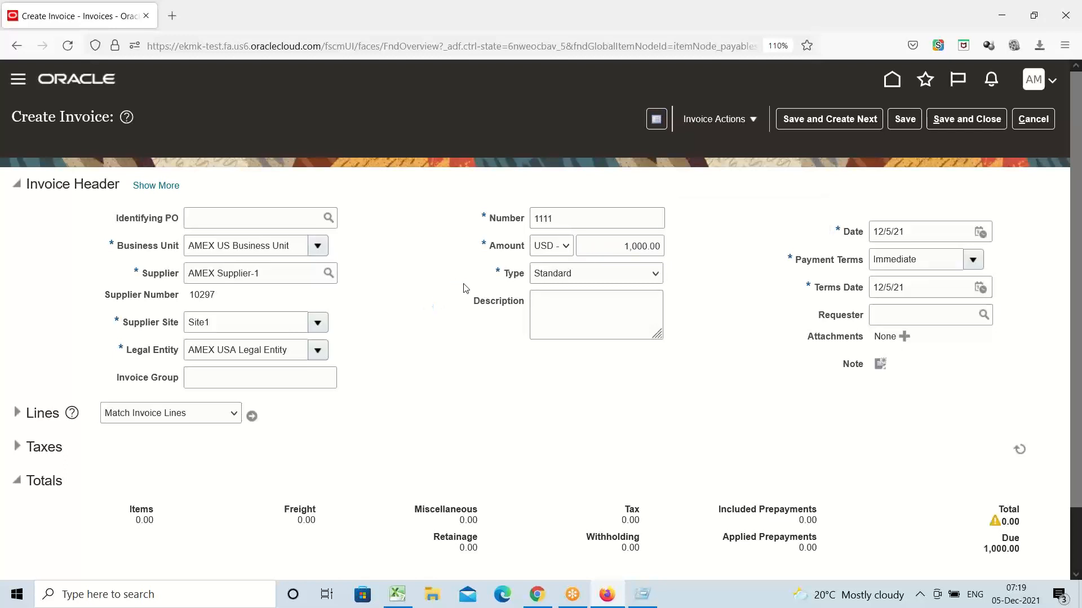
{"action": "left_click", "coordinate": [972, 262]}
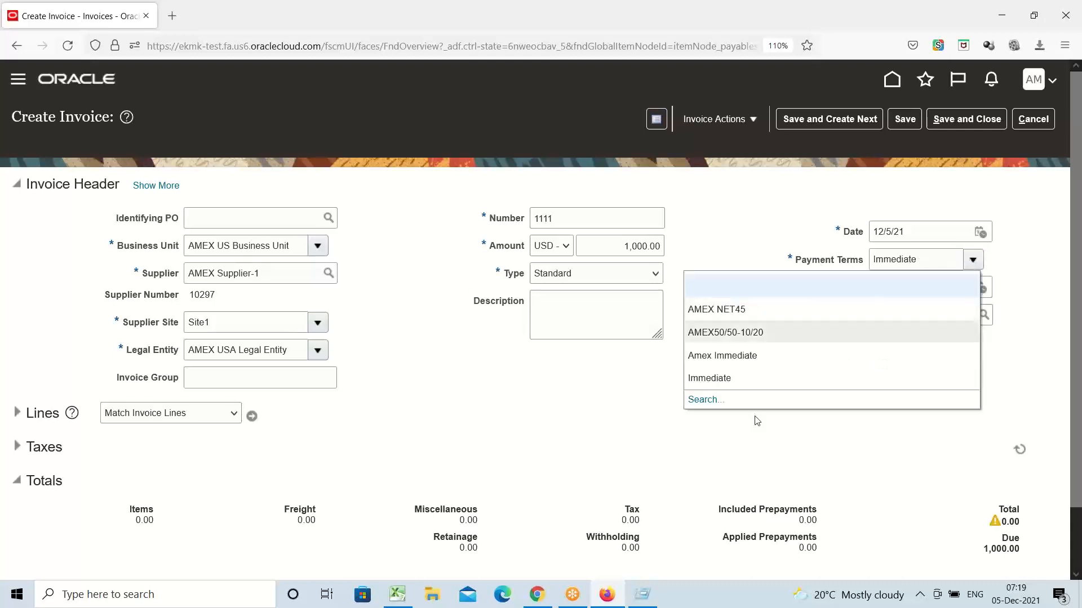
{"action": "left_click", "coordinate": [612, 370]}
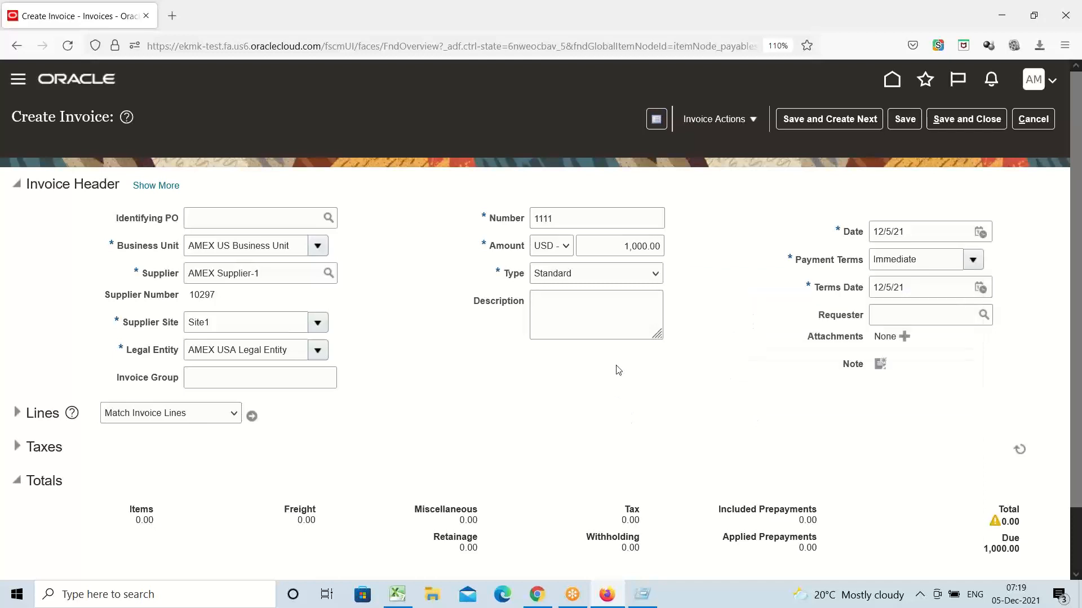
{"action": "double_click", "coordinate": [924, 259]}
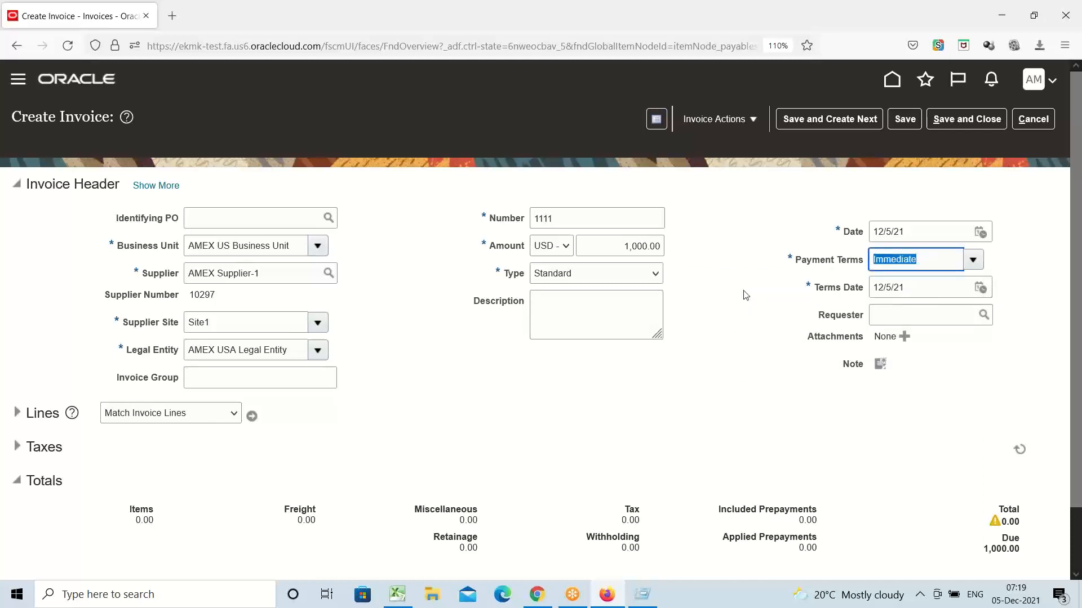
{"action": "double_click", "coordinate": [237, 331]}
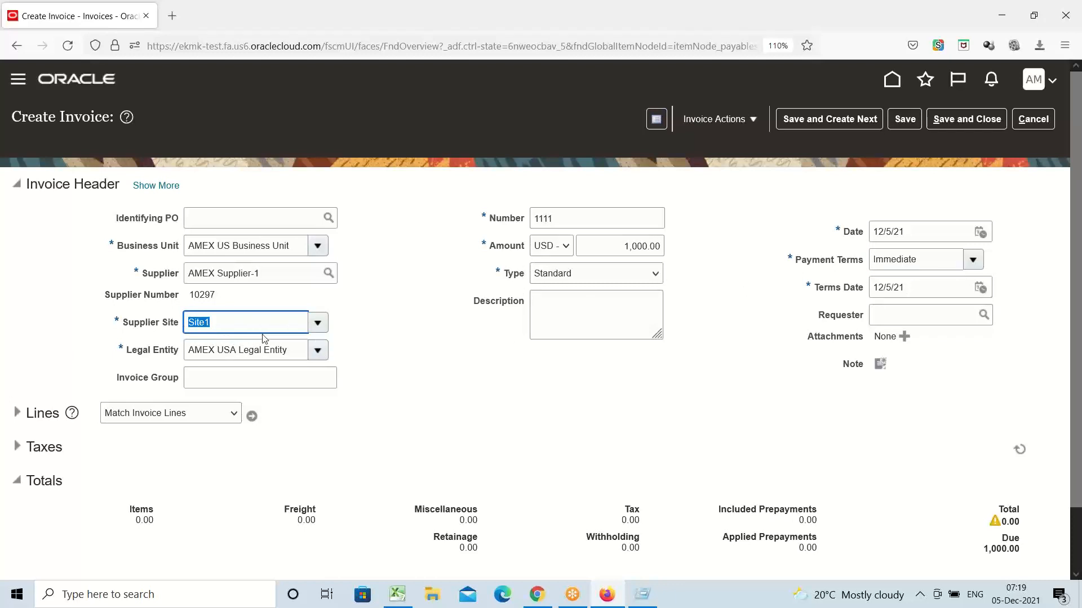
{"action": "left_click", "coordinate": [464, 359]}
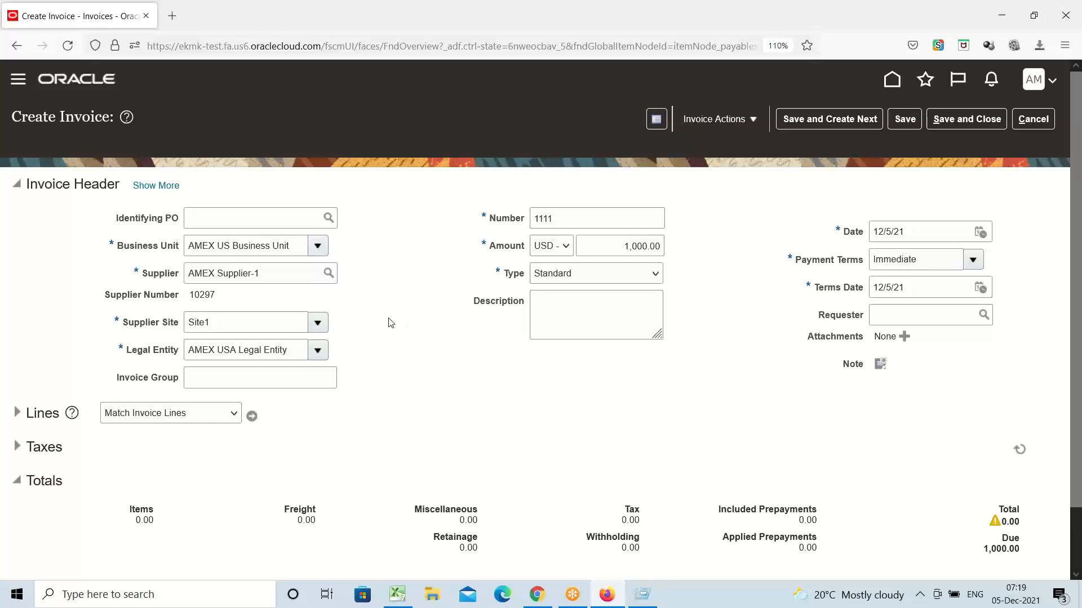
{"action": "scroll", "coordinate": [389, 321], "scroll_direction": "down", "scroll_amount": 2}
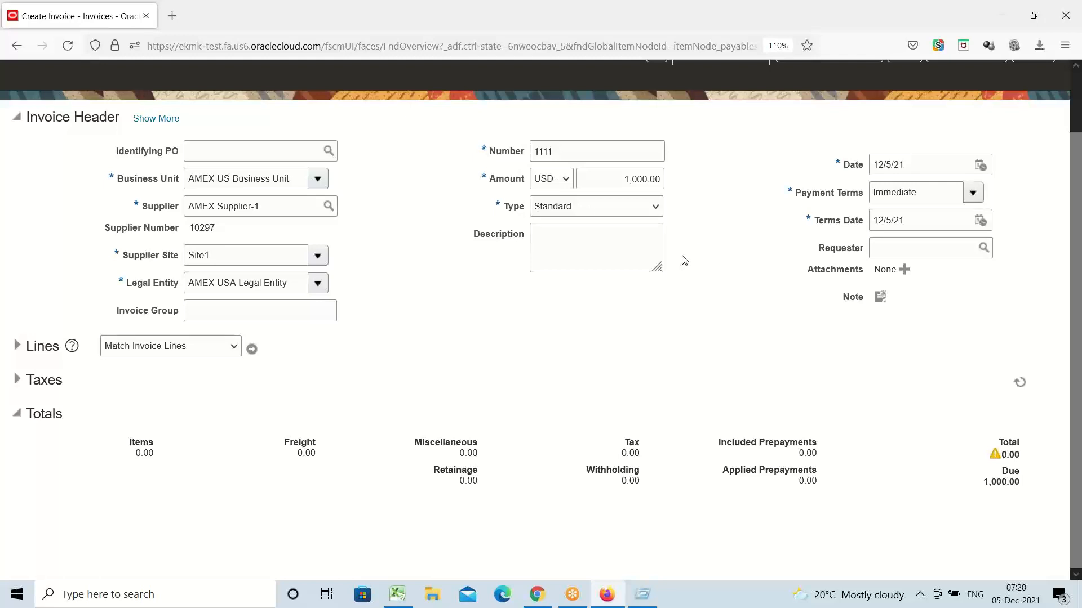
Step: Expand the invoice Lines section, focus line 1's Amount, and select the Invoice Header heading
{"action": "left_click", "coordinate": [17, 347]}
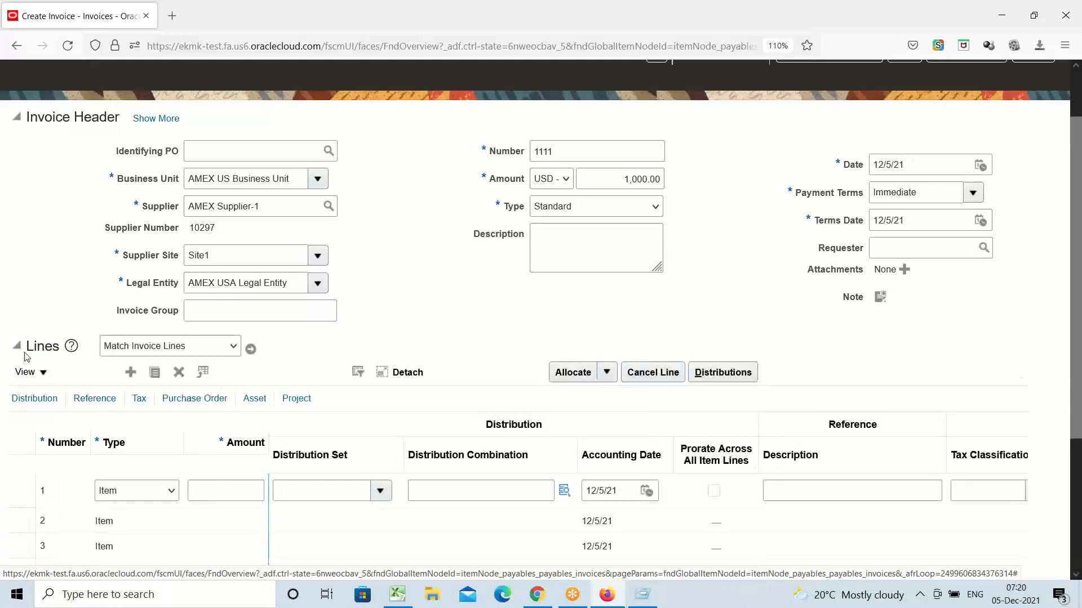
{"action": "scroll", "coordinate": [535, 321], "scroll_direction": "down", "scroll_amount": 3}
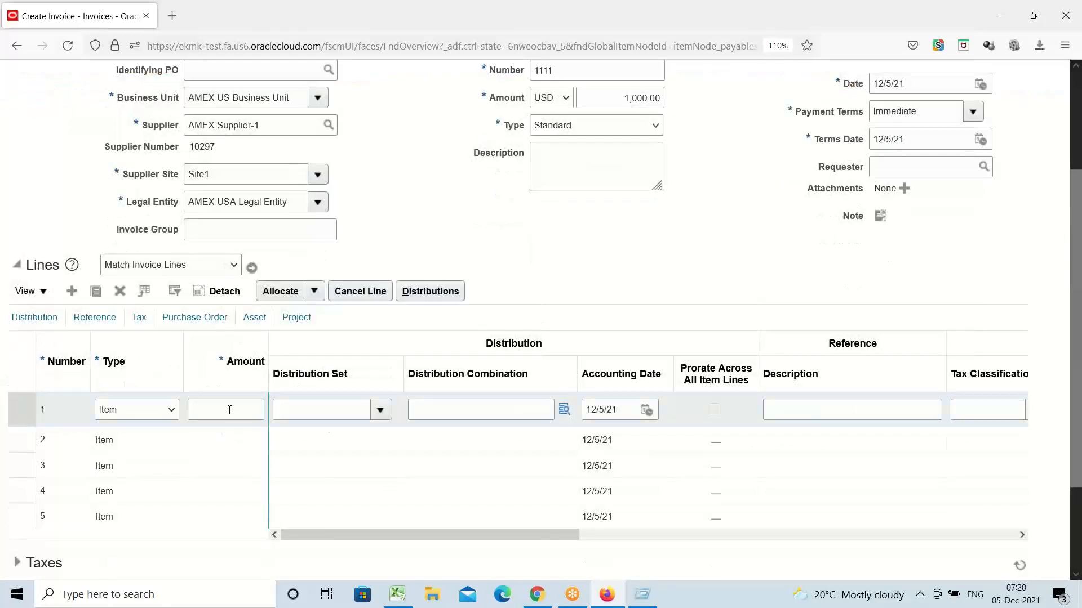
{"action": "left_click", "coordinate": [225, 410]}
{"action": "scroll", "coordinate": [592, 271], "scroll_direction": "up", "scroll_amount": 3}
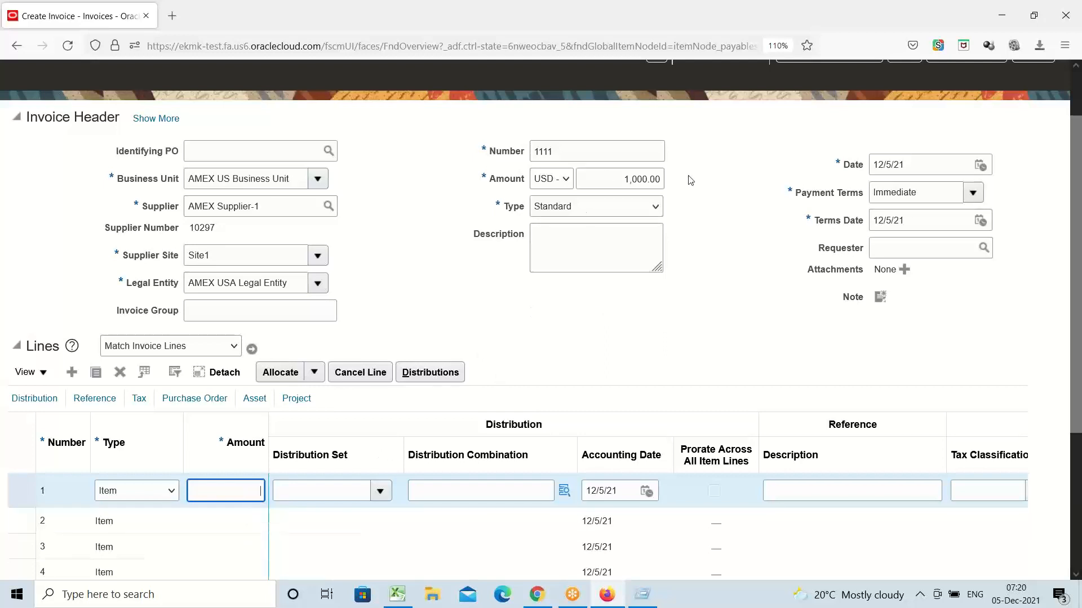
{"action": "triple_click", "coordinate": [51, 118]}
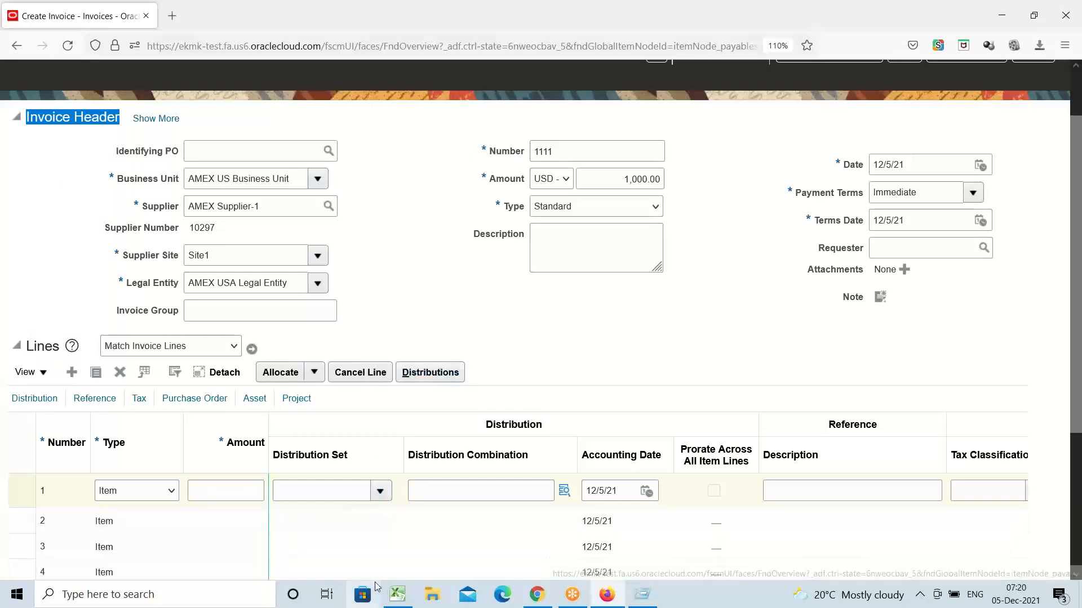
Step: In Excel, enter 'Invoice Header', 'Lines' and 'Distribution' into cells F24 to F26
{"action": "left_click", "coordinate": [397, 594]}
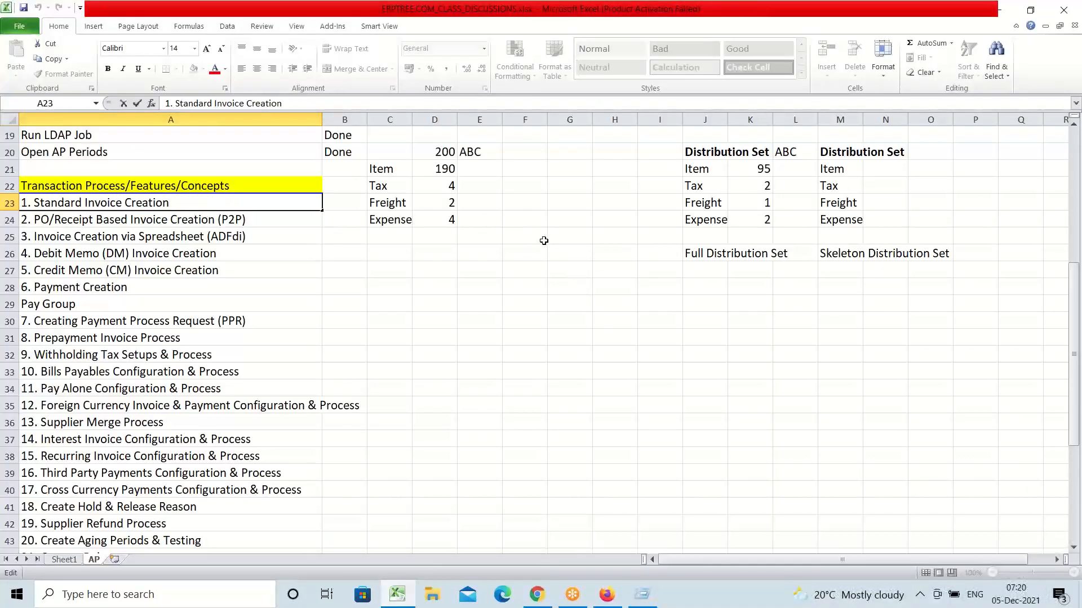
{"action": "left_click", "coordinate": [535, 225]}
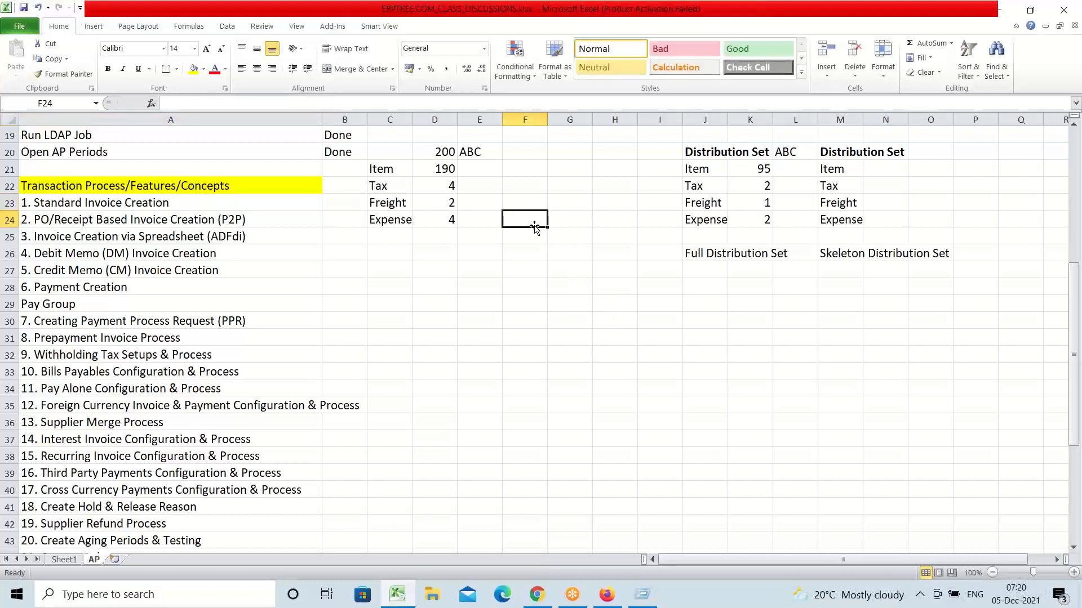
{"action": "type", "text": "i"}
{"action": "key", "text": "BackSpace"}
{"action": "type", "text": "I"}
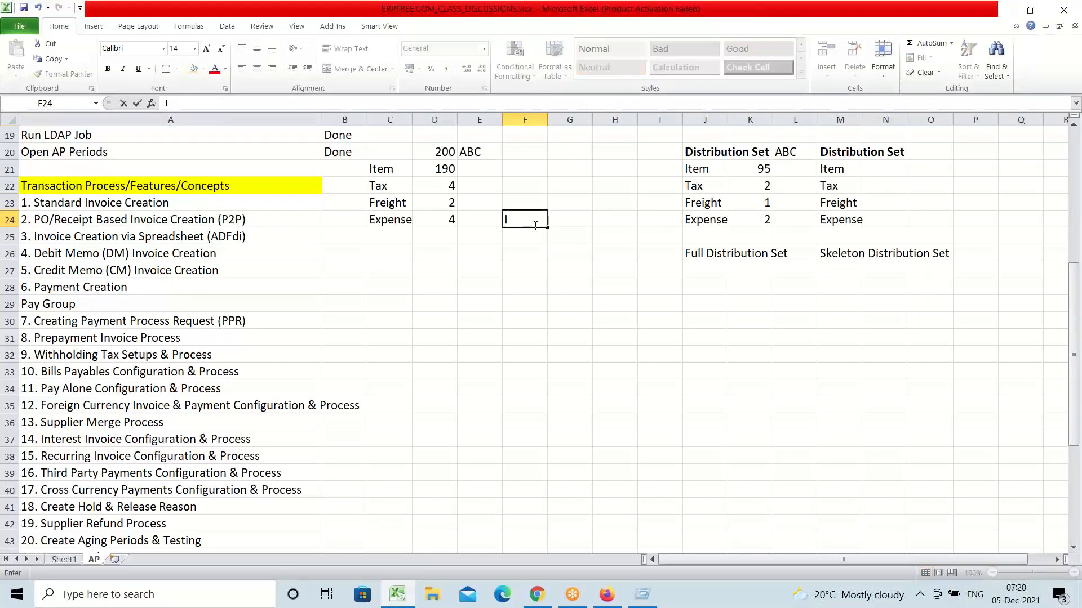
{"action": "type", "text": "nvoice Header"}
{"action": "key", "text": "Return"}
{"action": "type", "text": "Line"}
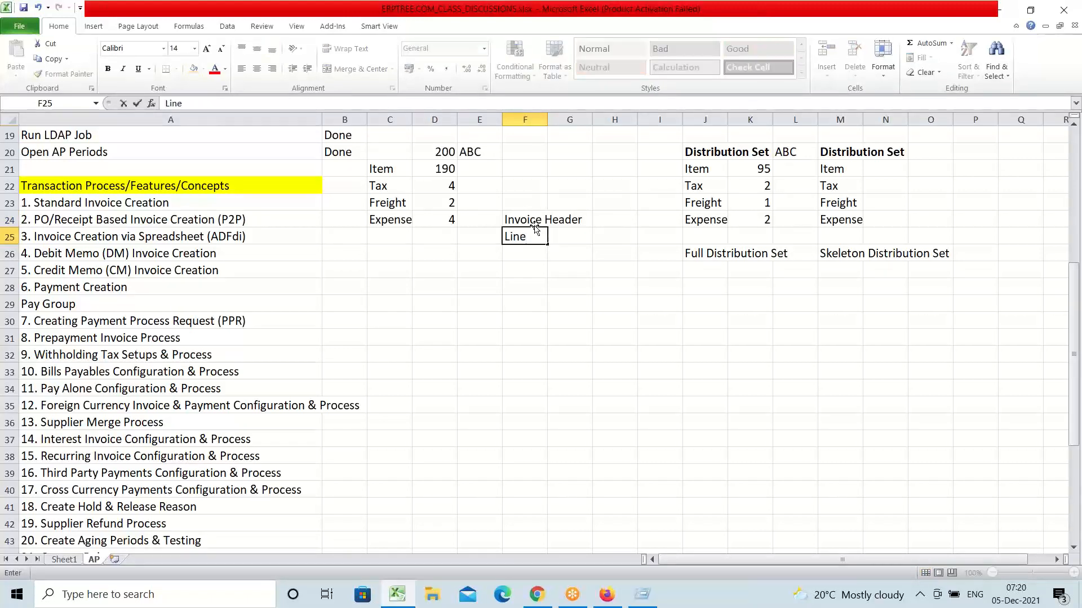
{"action": "type", "text": "s"}
{"action": "key", "text": "Return"}
{"action": "type", "text": "Distri"}
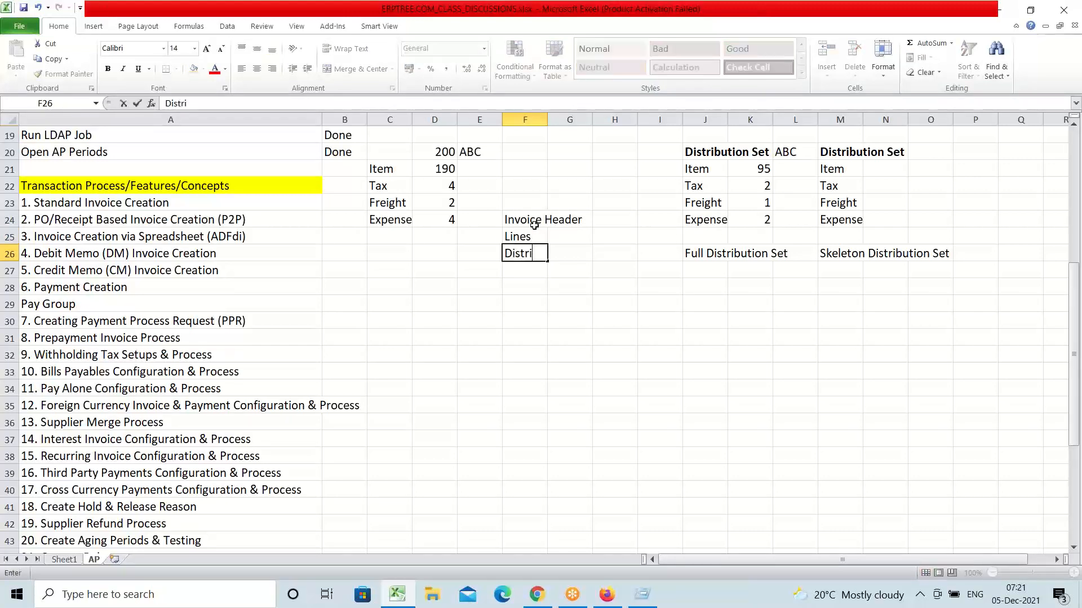
{"action": "type", "text": "bution"}
{"action": "left_click", "coordinate": [522, 269]}
Step: Walk through the three notes in F24–F26, then return to the Oracle invoice in Firefox
{"action": "left_click", "coordinate": [514, 220]}
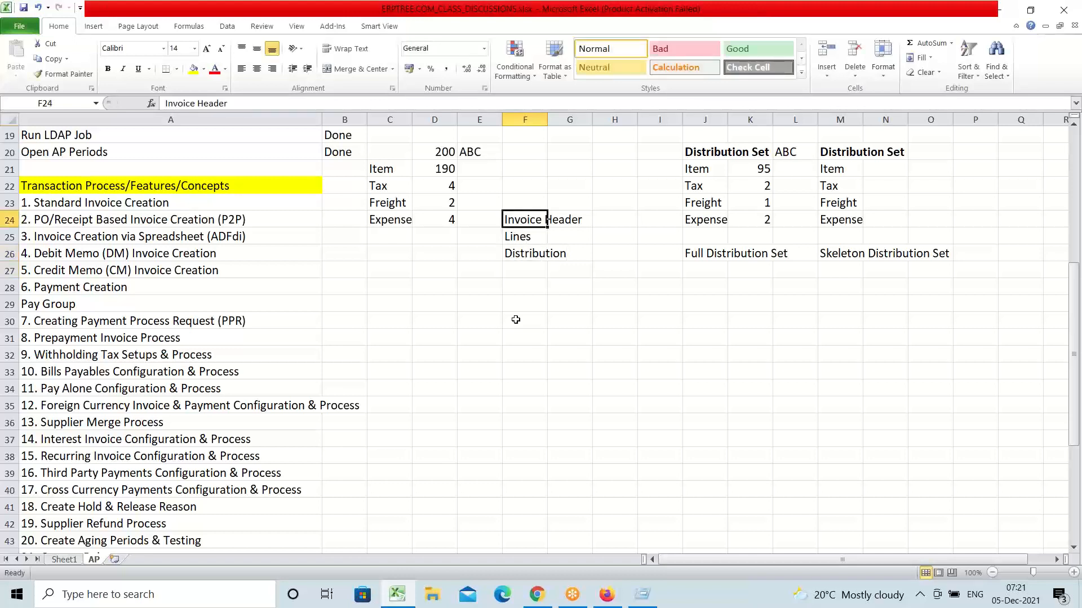
{"action": "left_click", "coordinate": [521, 240]}
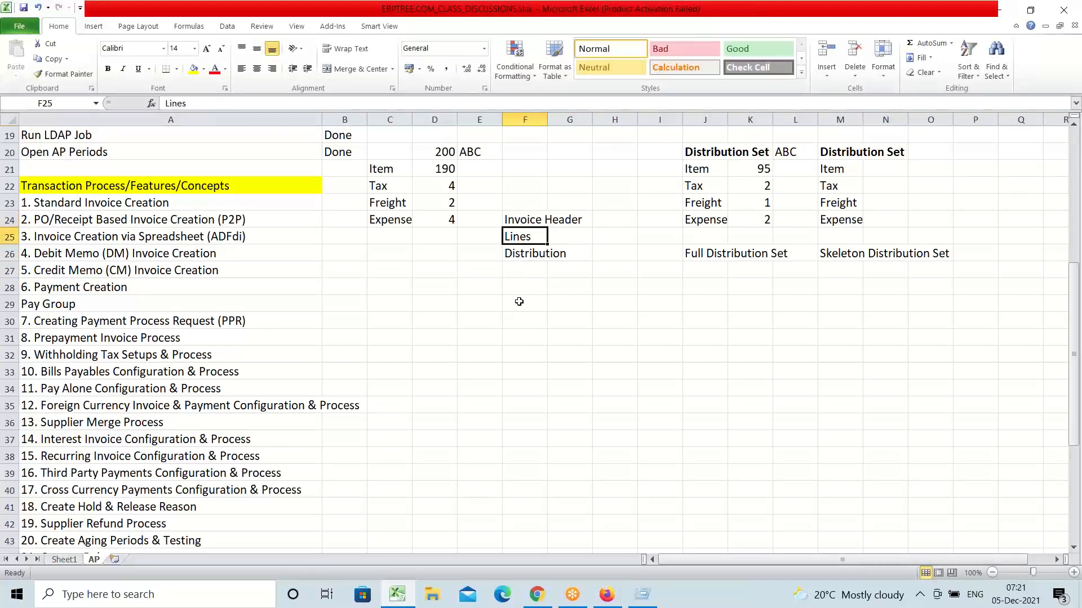
{"action": "left_click", "coordinate": [530, 258]}
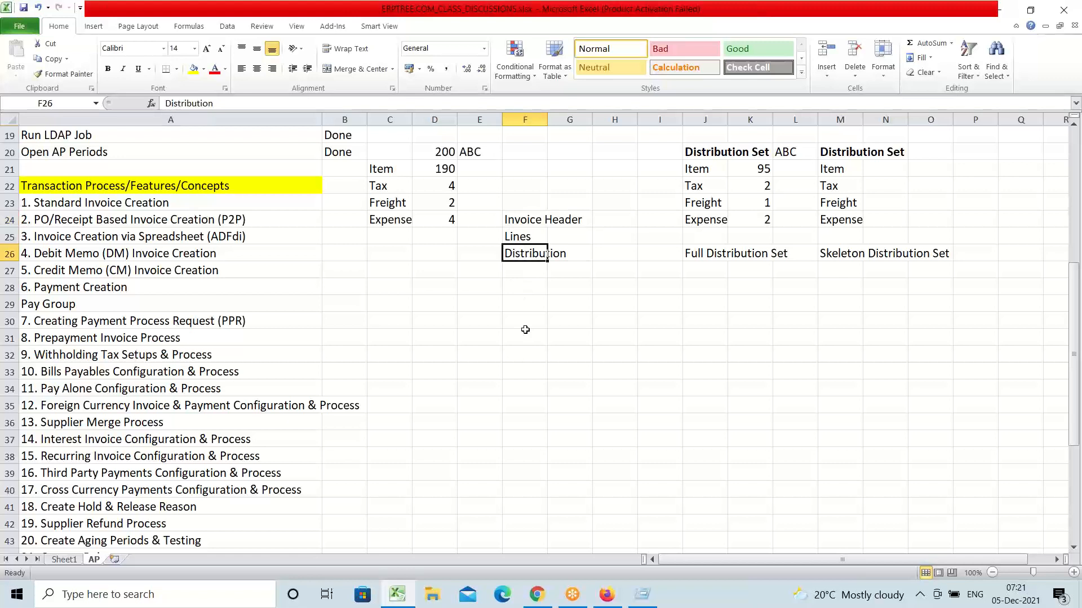
{"action": "left_click", "coordinate": [528, 224]}
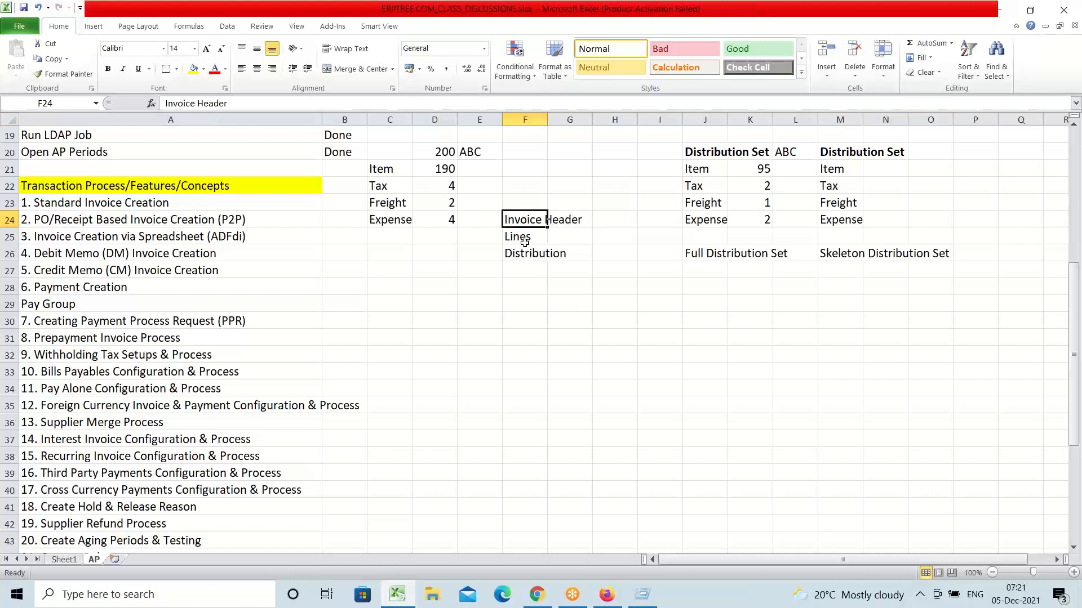
{"action": "left_click", "coordinate": [523, 237]}
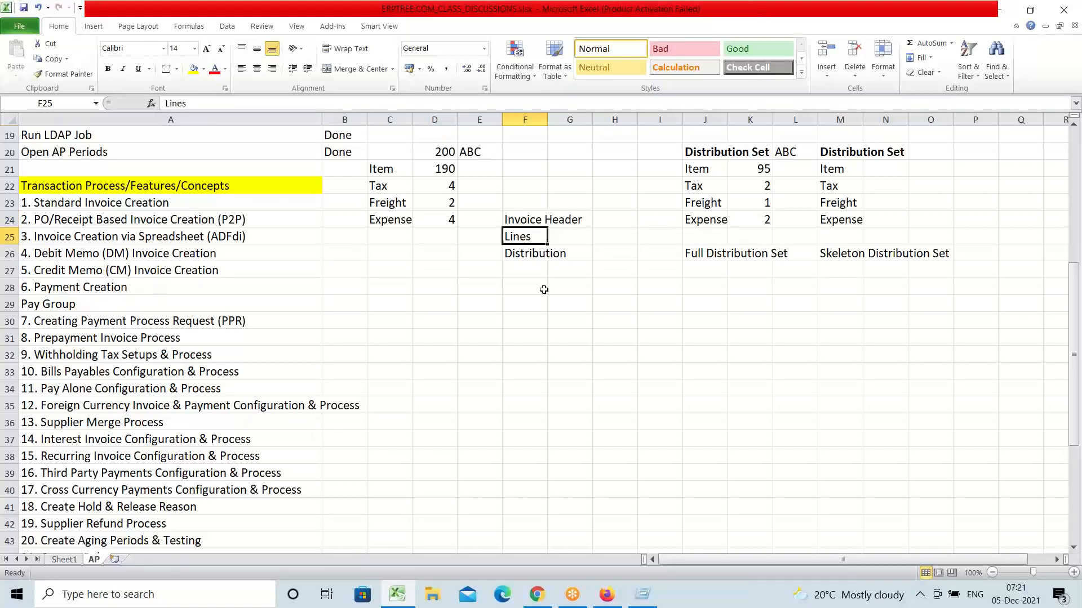
{"action": "left_click", "coordinate": [533, 224]}
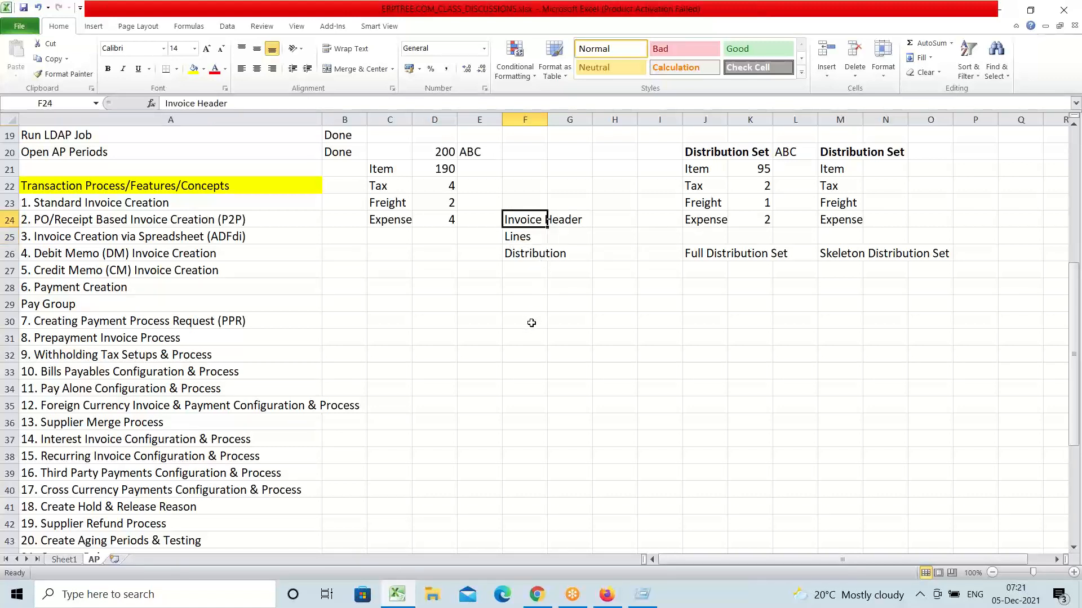
{"action": "left_click", "coordinate": [532, 241]}
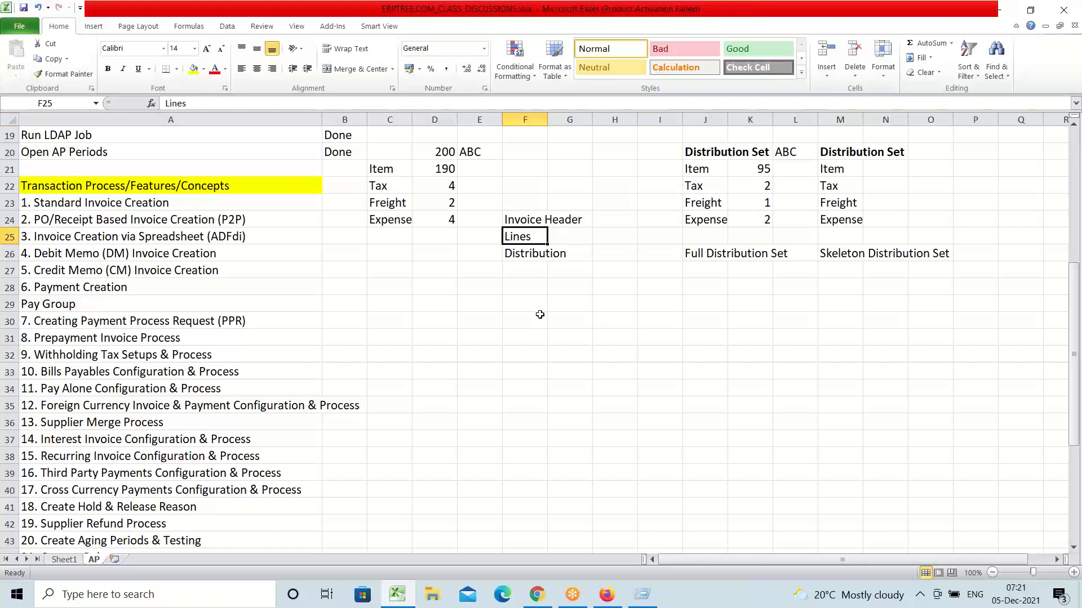
{"action": "left_click", "coordinate": [521, 254]}
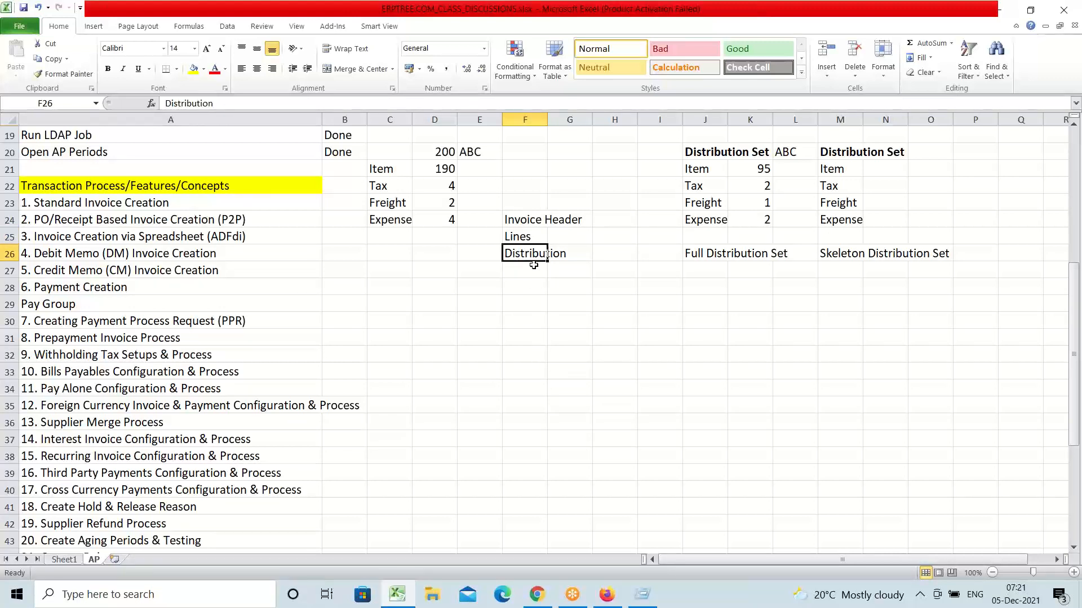
{"action": "left_click", "coordinate": [523, 237]}
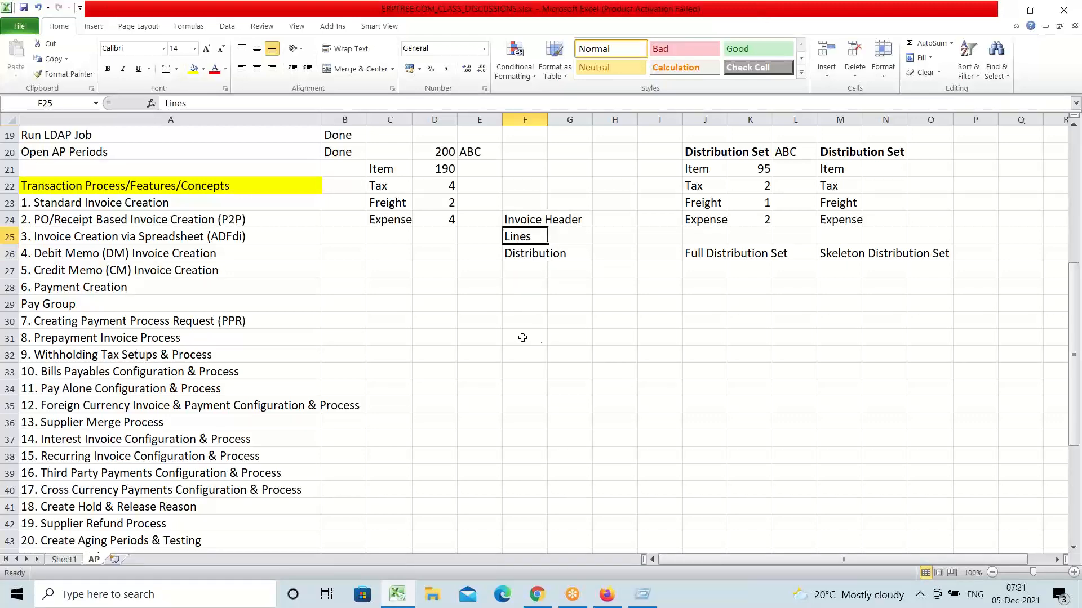
{"action": "left_click", "coordinate": [607, 594]}
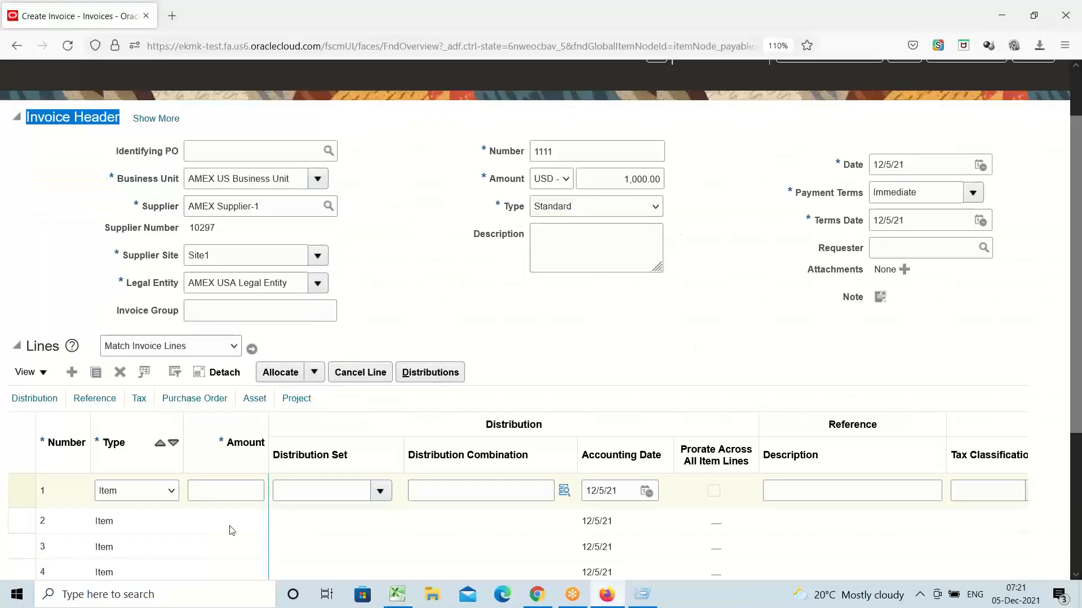
Step: Enter 1000 as line 1's amount and move to Distribution Combination
{"action": "left_click", "coordinate": [239, 495]}
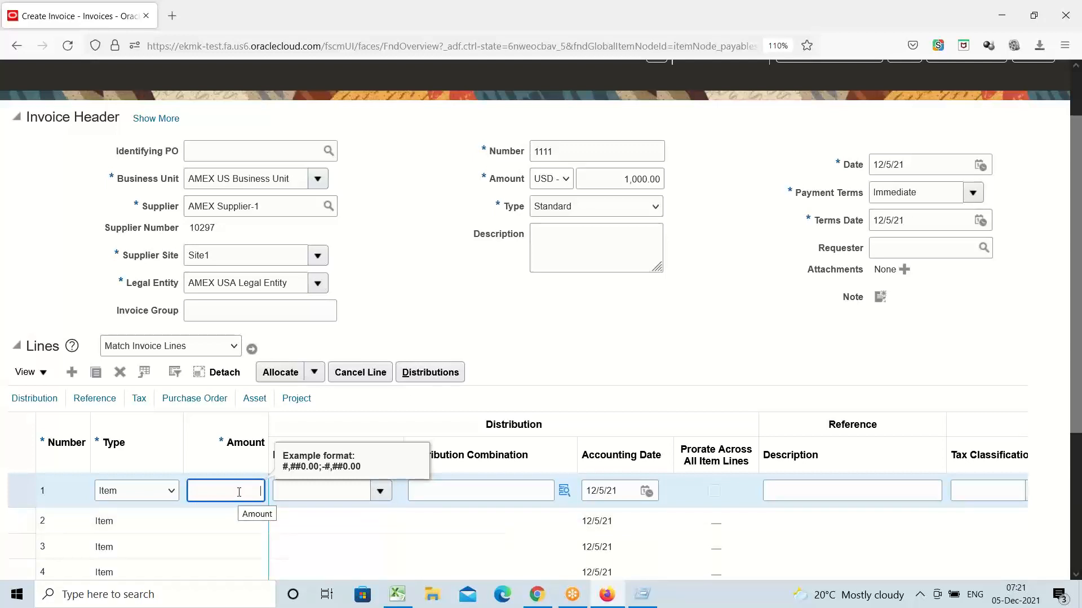
{"action": "type", "text": "1000"}
{"action": "left_click", "coordinate": [421, 488]}
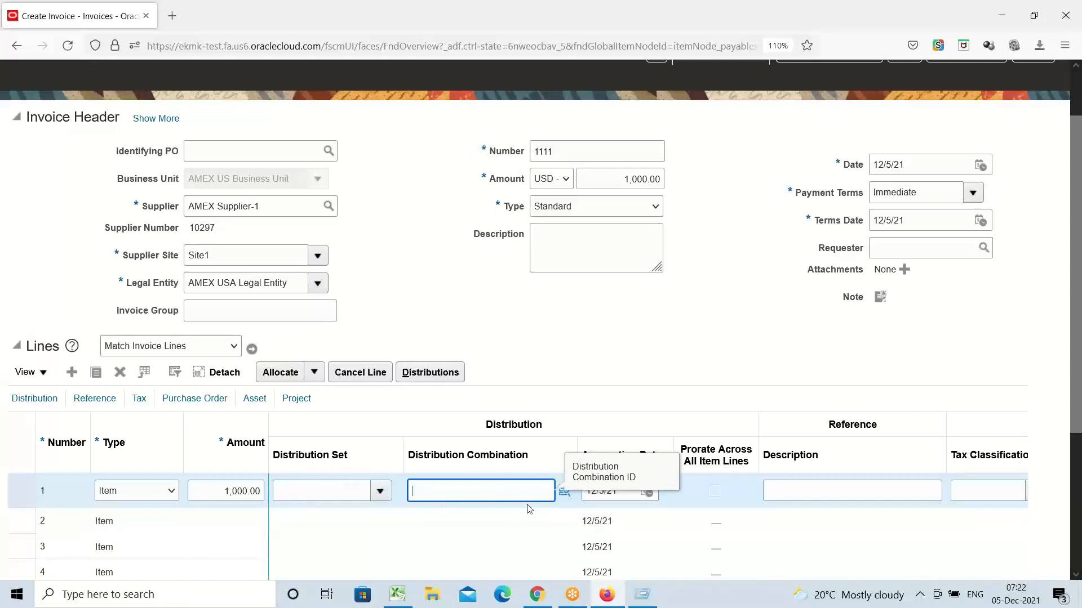
Step: Open the Distribution Combination dialog and browse the Company and Account value lists
{"action": "left_click", "coordinate": [565, 500]}
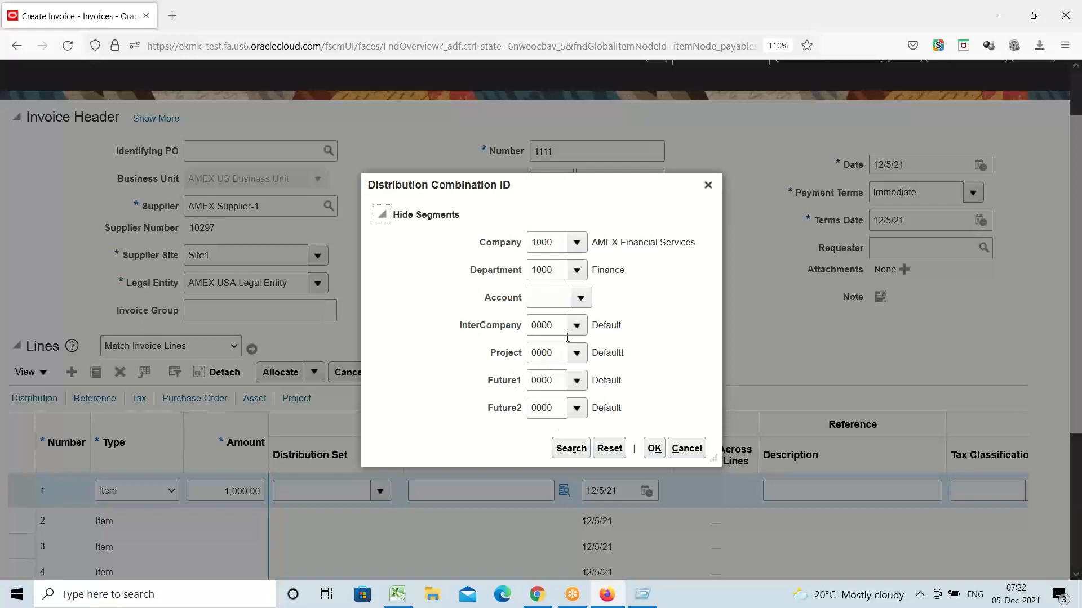
{"action": "left_click", "coordinate": [575, 242]}
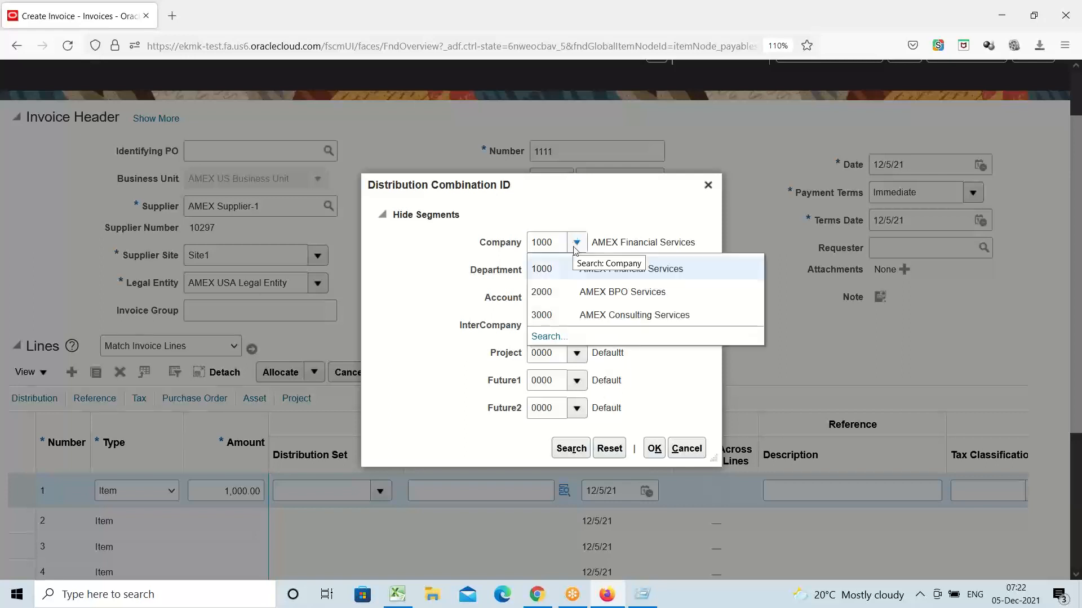
{"action": "left_click", "coordinate": [665, 221]}
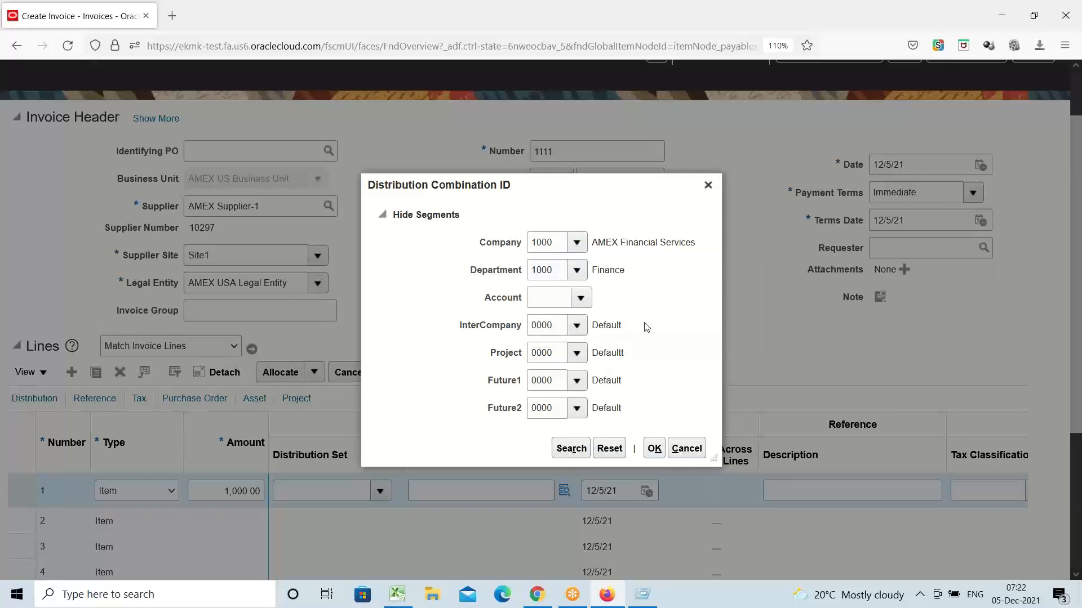
{"action": "left_click", "coordinate": [580, 298]}
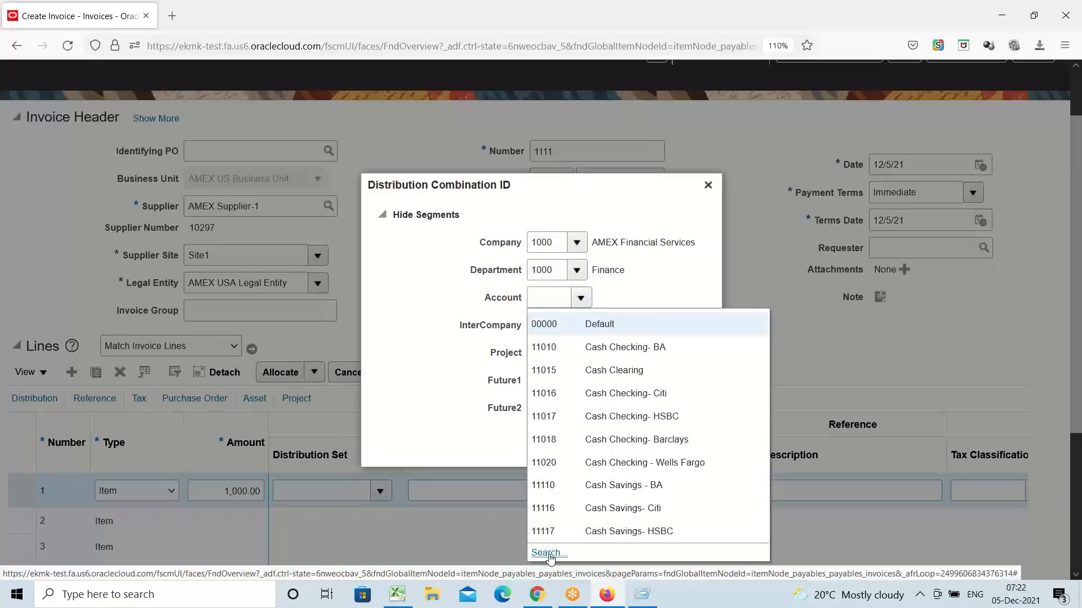
Step: Search accounts whose description contains 'expense', pick 53410 Internet Expenses, and accept the combination
{"action": "left_click", "coordinate": [548, 553]}
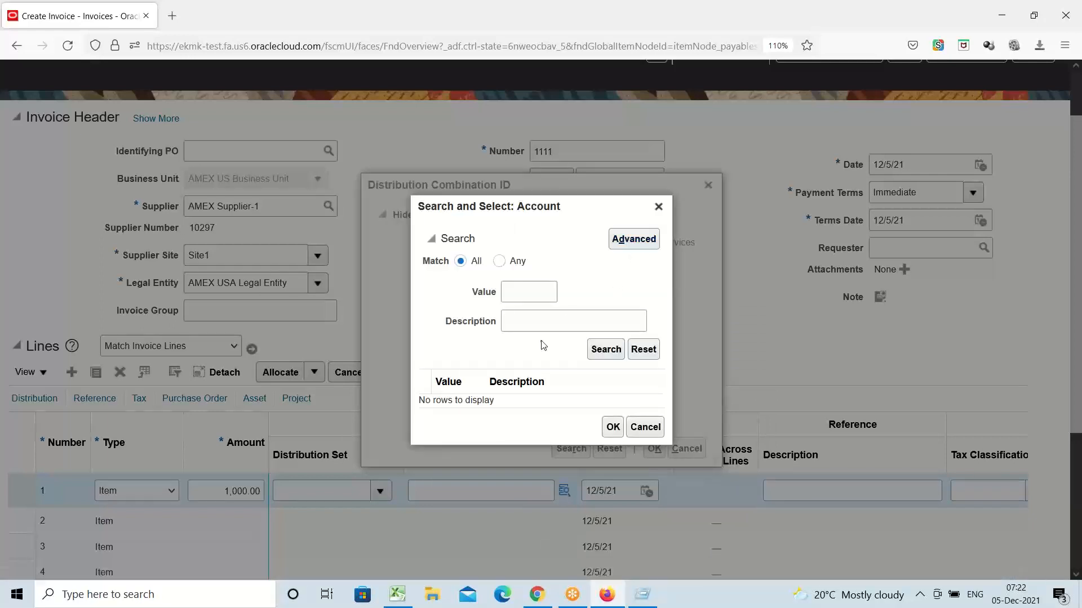
{"action": "left_click", "coordinate": [557, 325]}
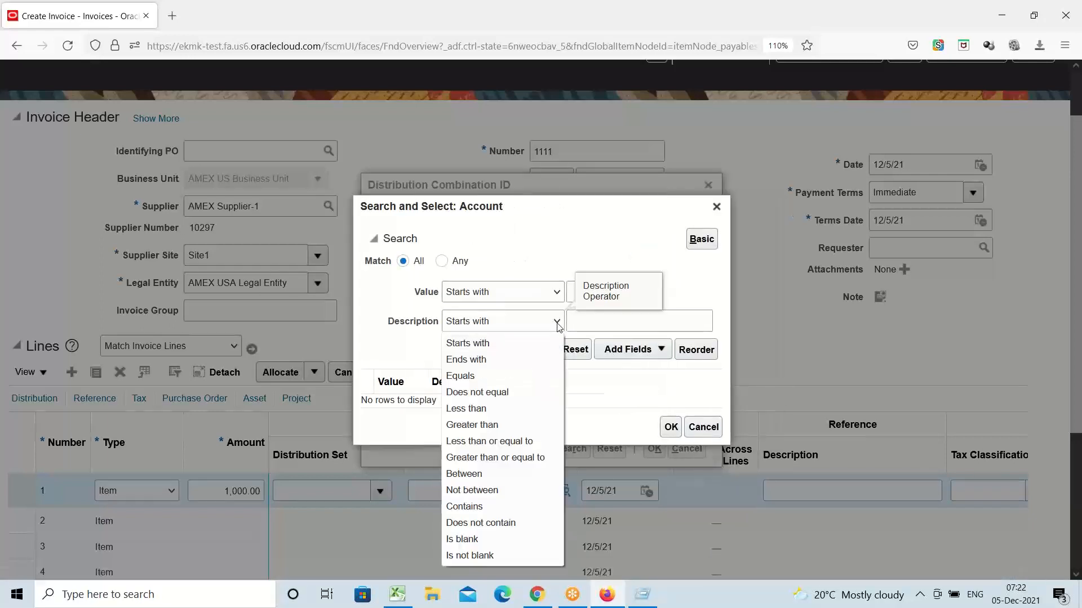
{"action": "left_click", "coordinate": [494, 508]}
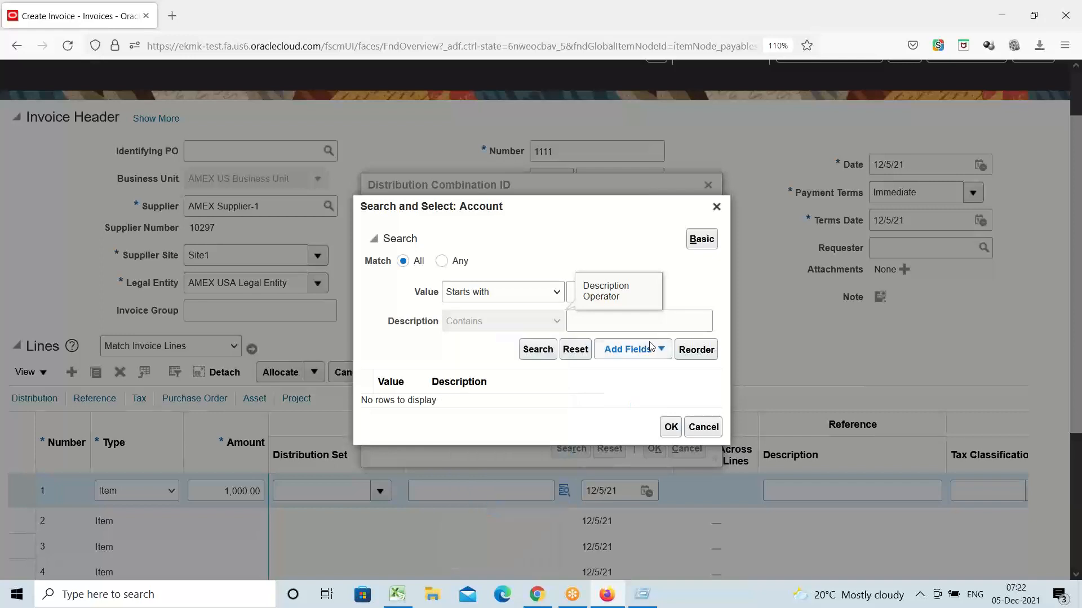
{"action": "left_click", "coordinate": [636, 319]}
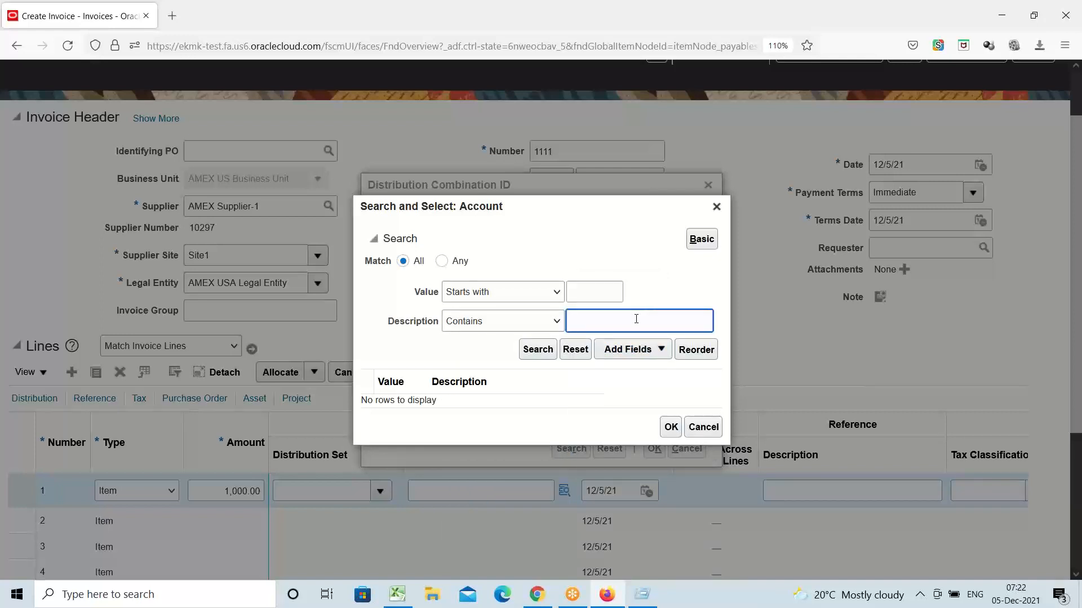
{"action": "type", "text": "expense"}
{"action": "left_click", "coordinate": [540, 349]}
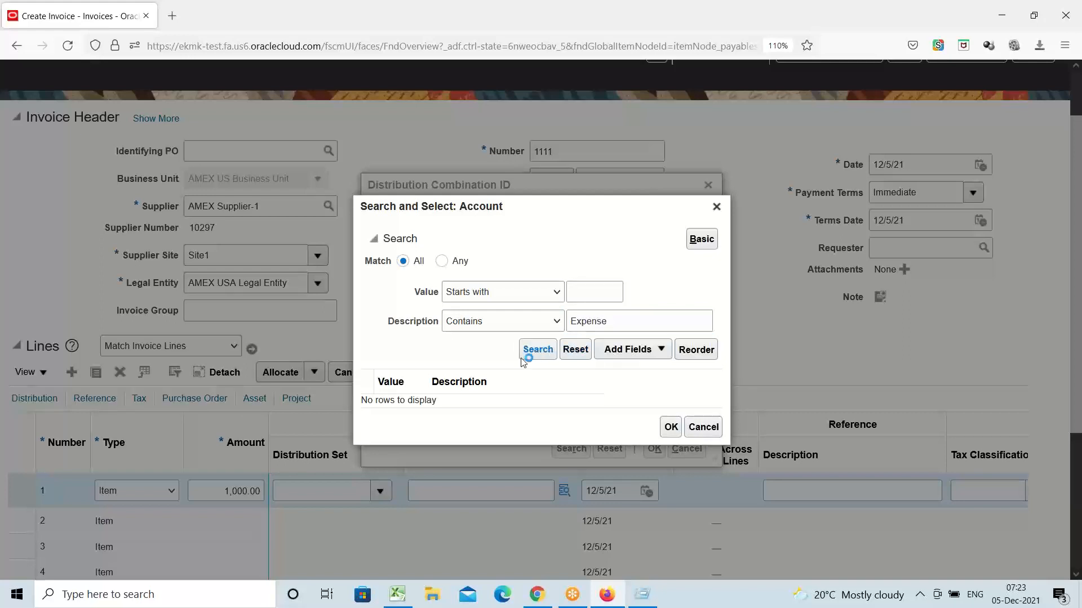
{"action": "scroll", "coordinate": [550, 459], "scroll_direction": "down", "scroll_amount": 5}
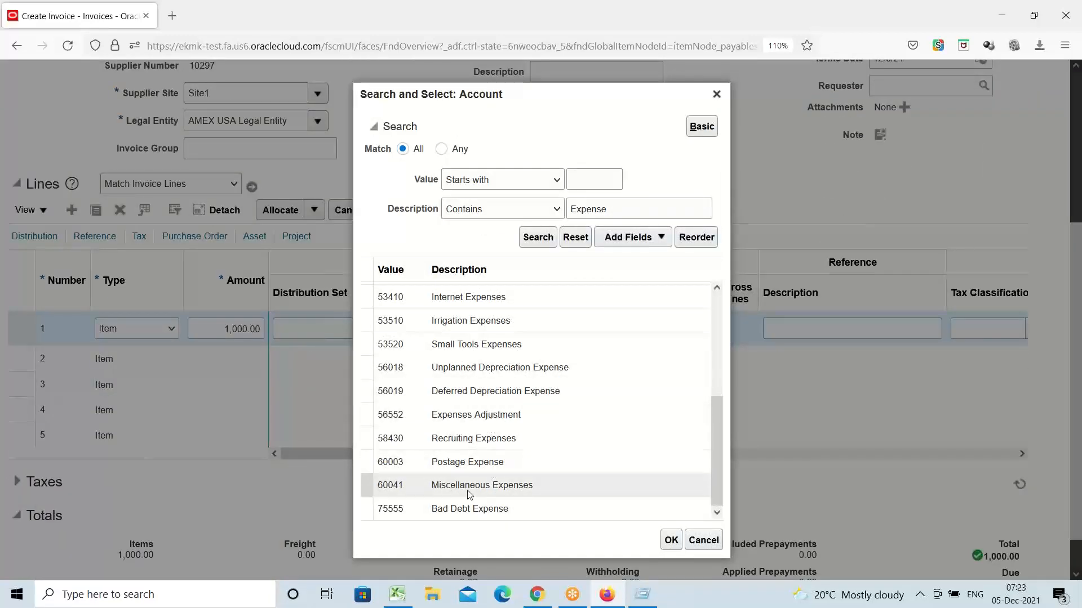
{"action": "left_click", "coordinate": [466, 298]}
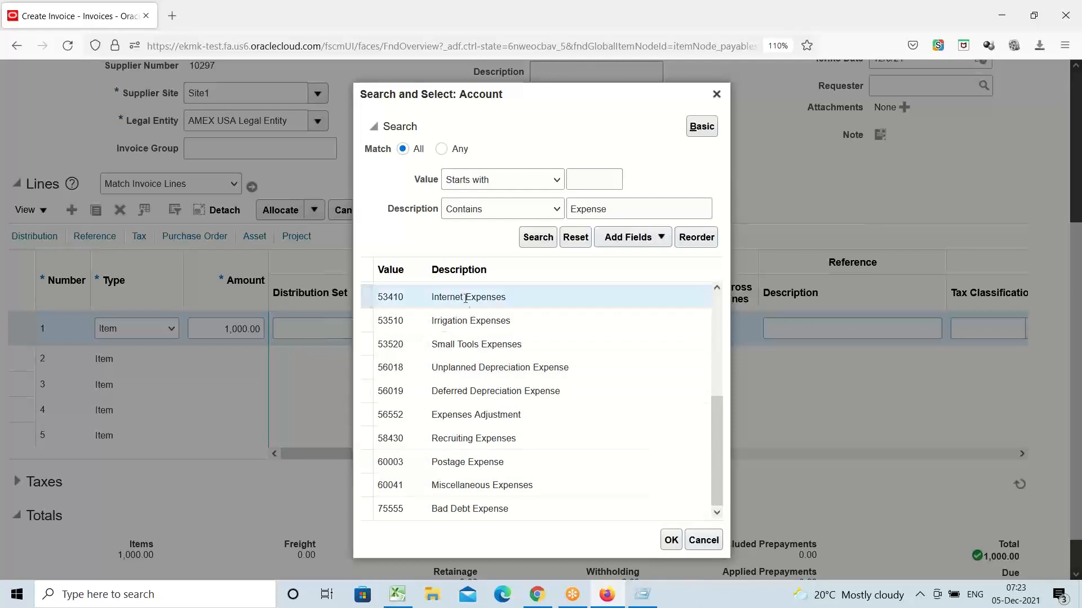
{"action": "left_click", "coordinate": [673, 541]}
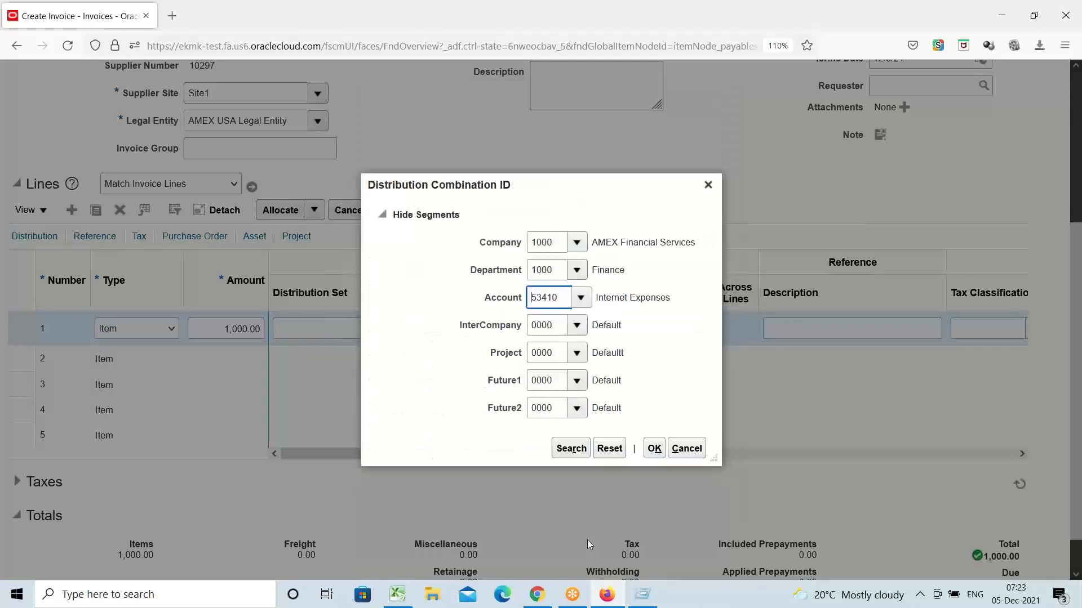
{"action": "left_click", "coordinate": [657, 453]}
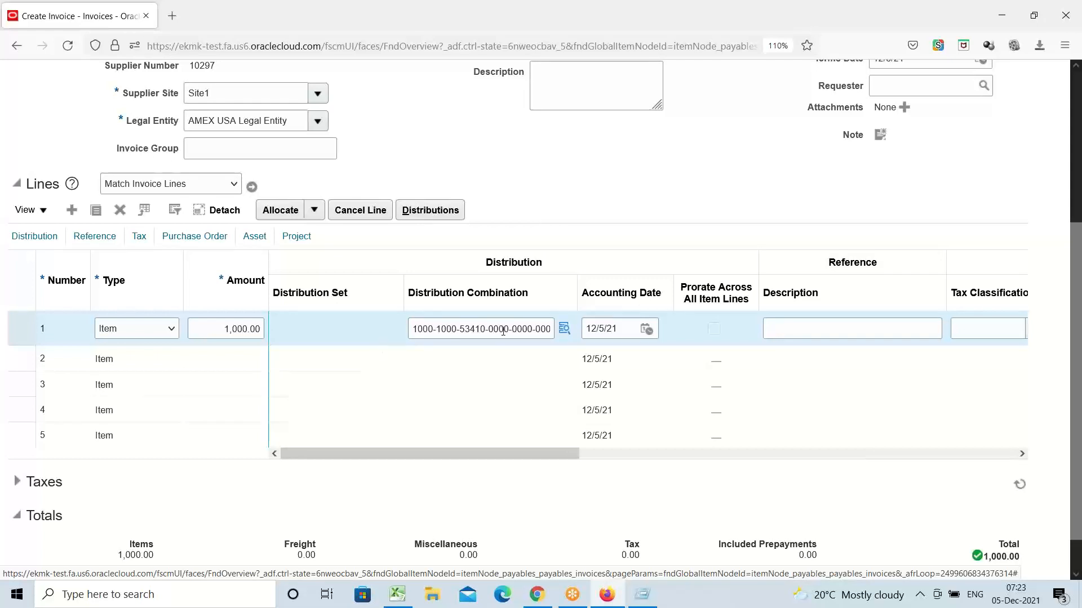
Step: Open line 1's Distributions from its 1,000.00 amount, then save and close them
{"action": "left_click", "coordinate": [223, 334]}
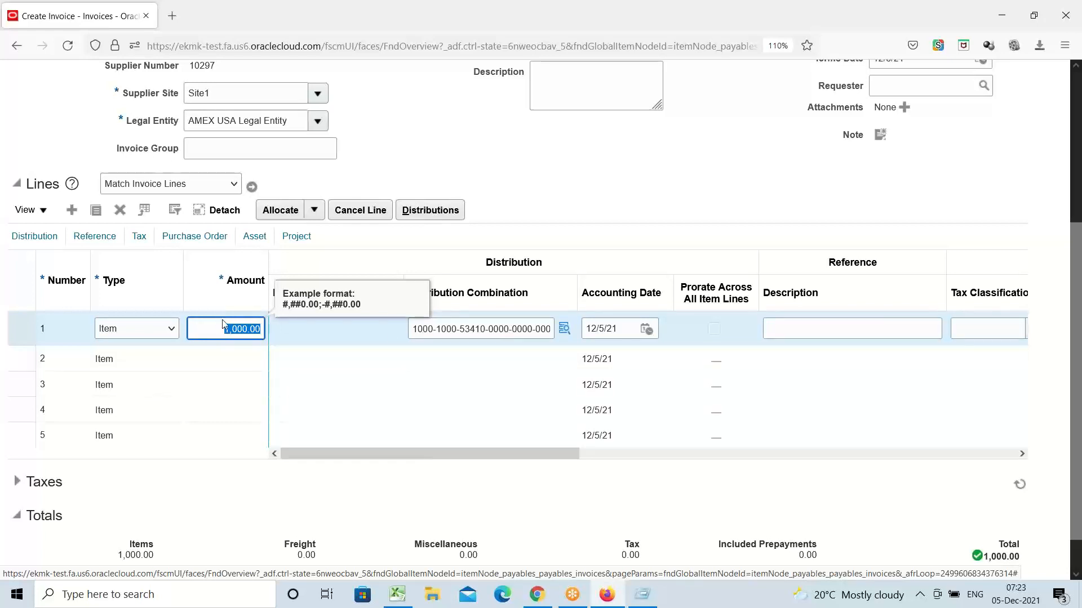
{"action": "left_click", "coordinate": [436, 216]}
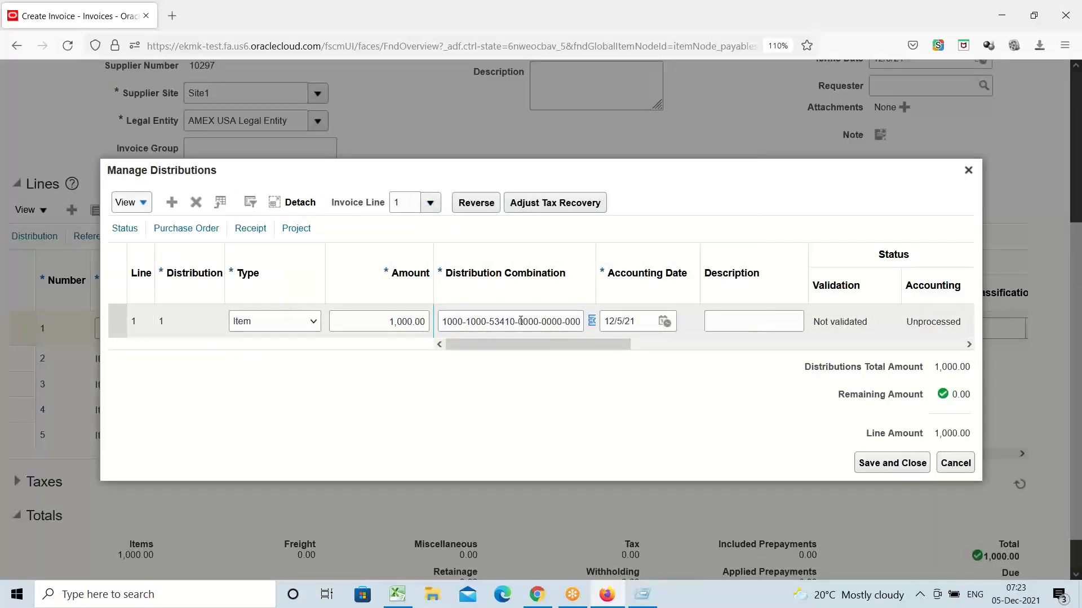
{"action": "left_click", "coordinate": [894, 466]}
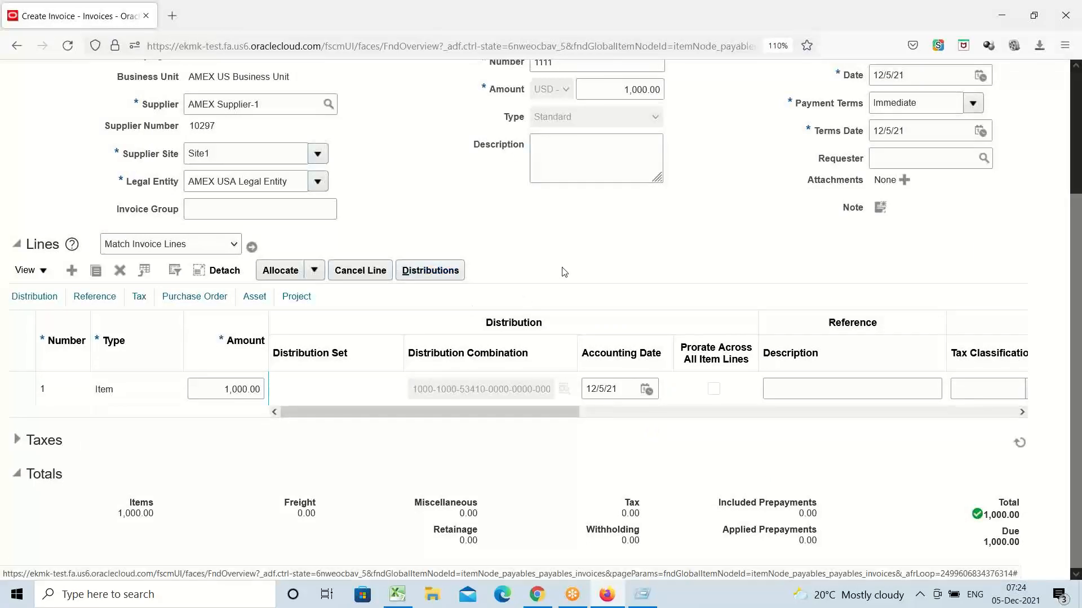
{"action": "scroll", "coordinate": [562, 323], "scroll_direction": "up", "scroll_amount": 2}
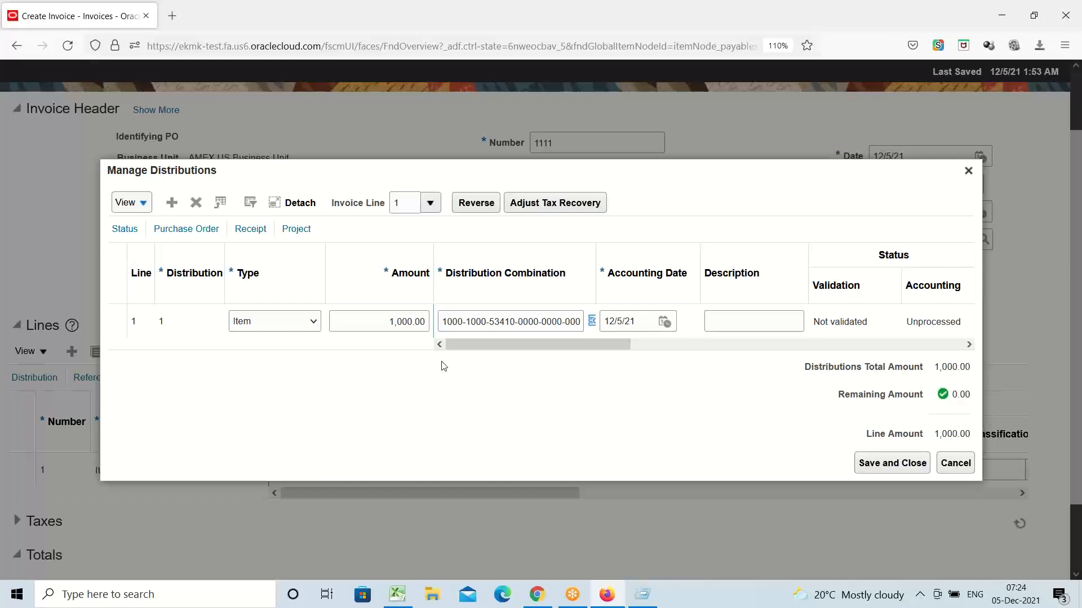
Step: Change the first distribution to 500, add a second row, and open its Distribution Combination
{"action": "left_click_drag", "start_coordinate": [383, 322], "coordinate": [446, 321]}
{"action": "type", "text": "500"}
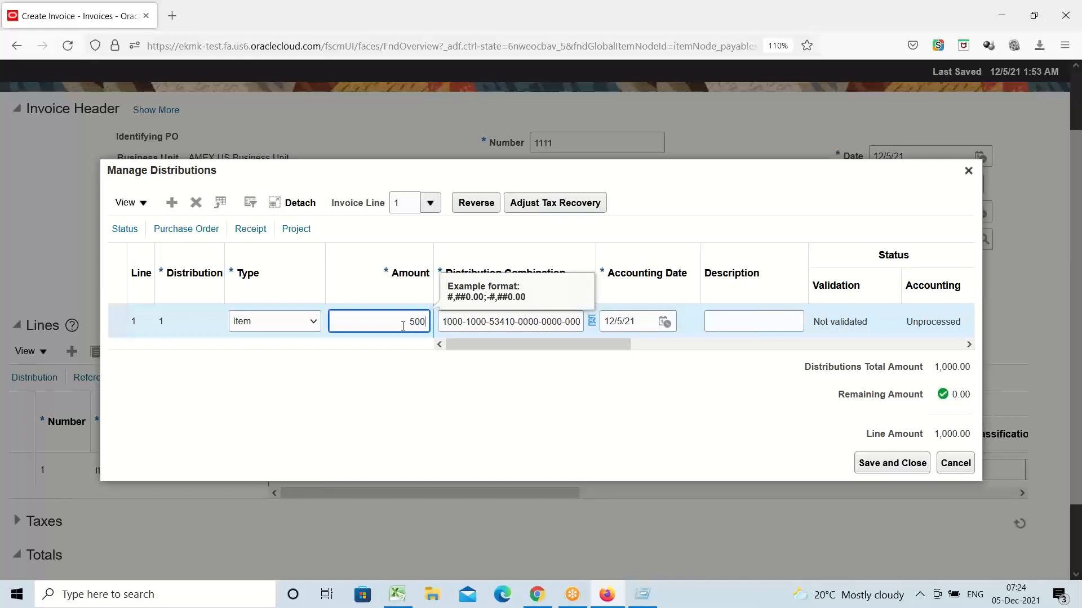
{"action": "left_click", "coordinate": [191, 318]}
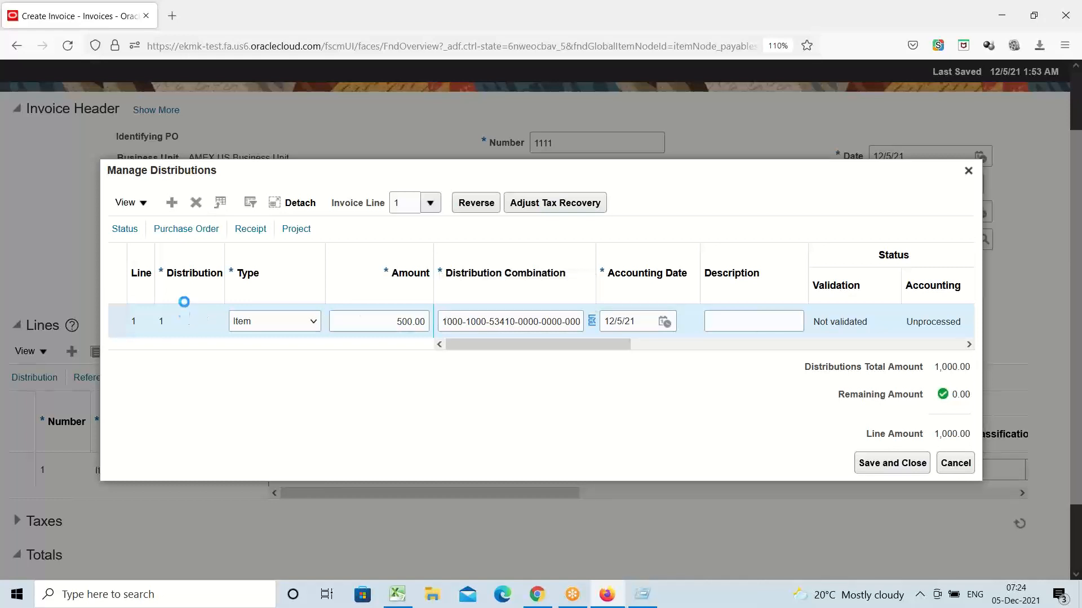
{"action": "left_click", "coordinate": [172, 204]}
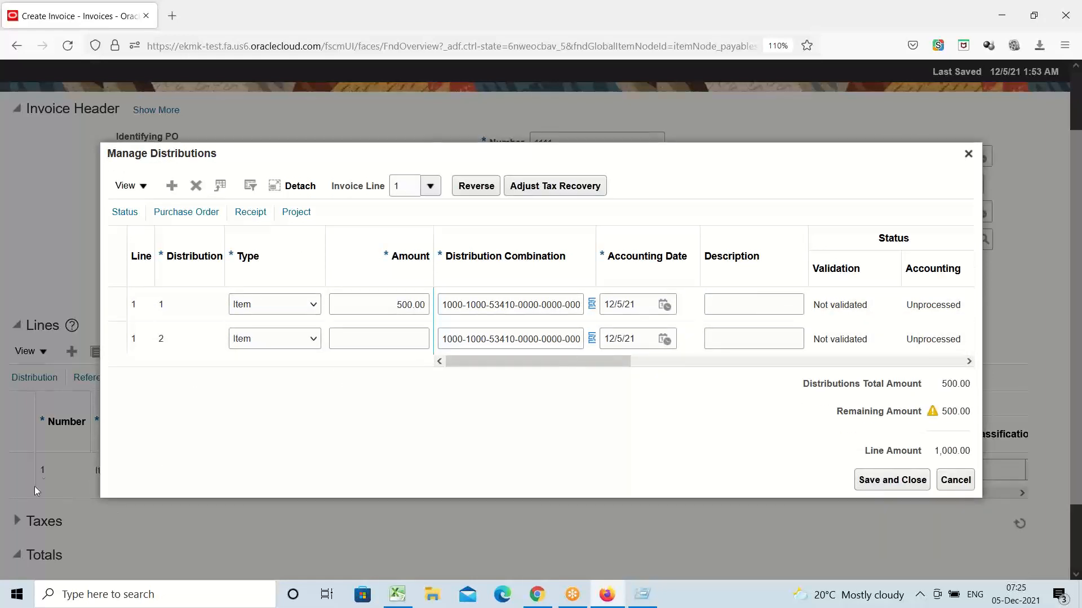
{"action": "left_click", "coordinate": [591, 342]}
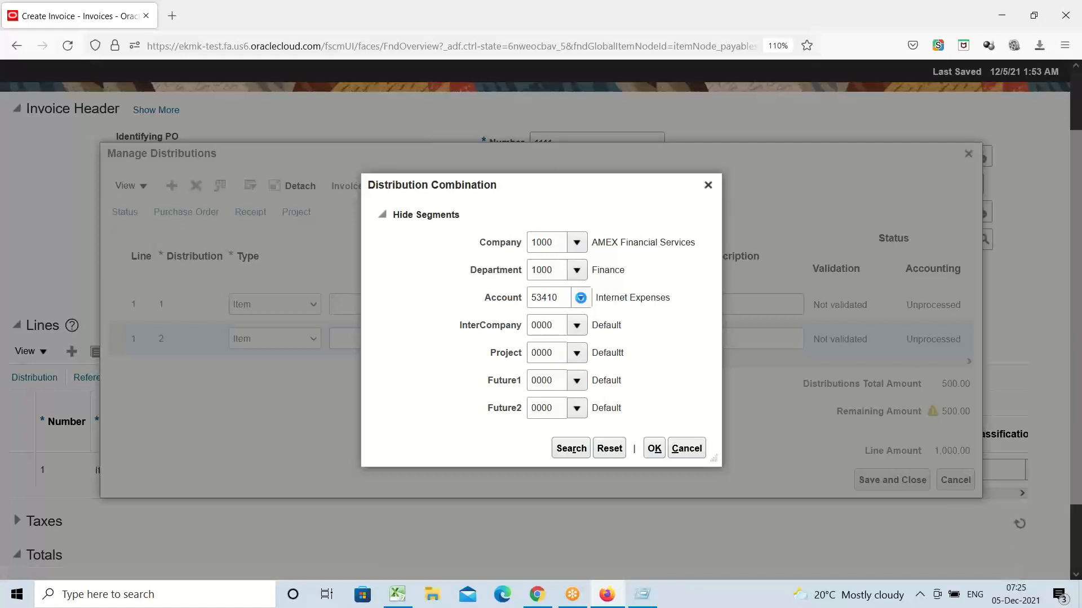
Step: Search the account list for descriptions containing 'expens' using the advanced search
{"action": "left_click", "coordinate": [580, 298]}
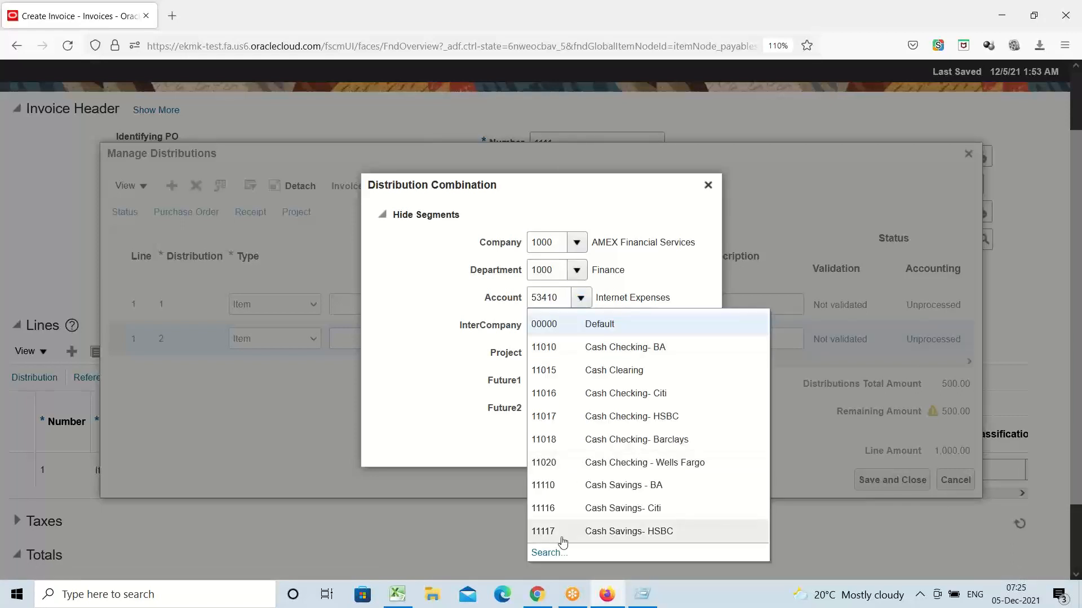
{"action": "left_click", "coordinate": [549, 553]}
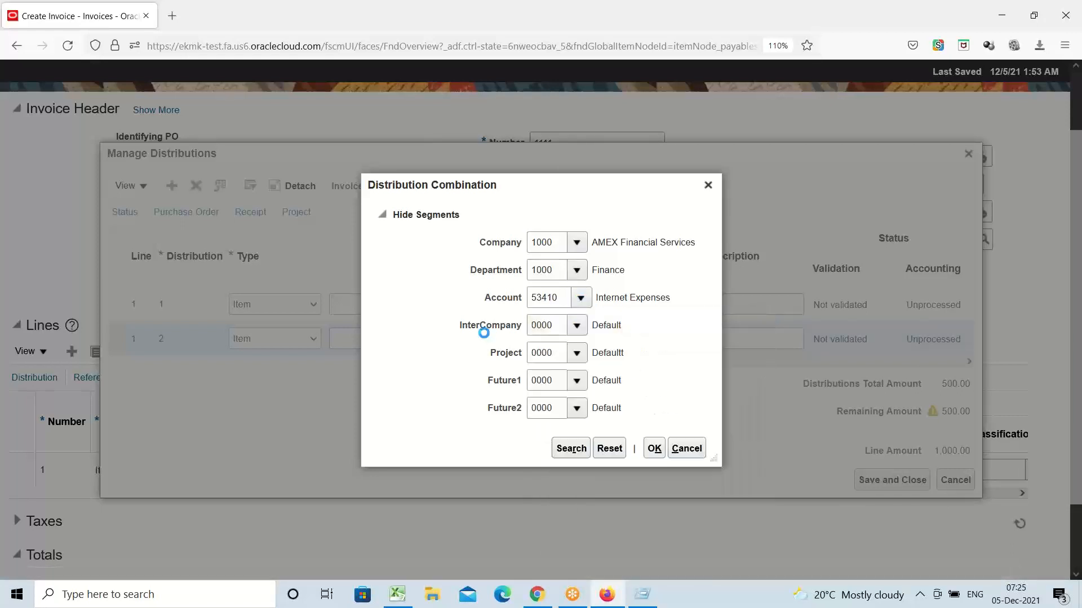
{"action": "double_click", "coordinate": [538, 294]}
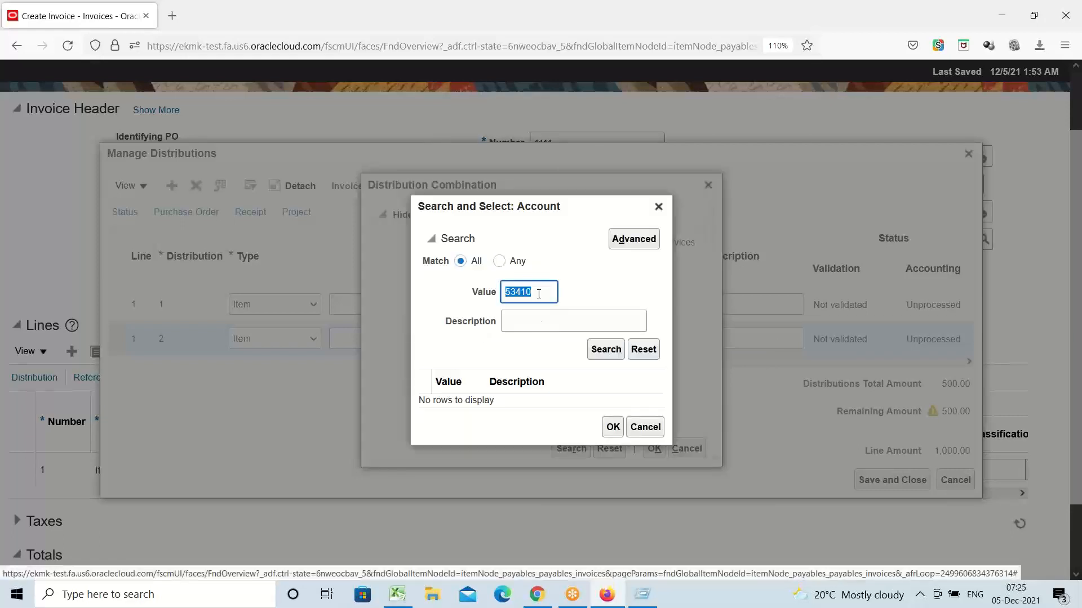
{"action": "key", "text": "BackSpace"}
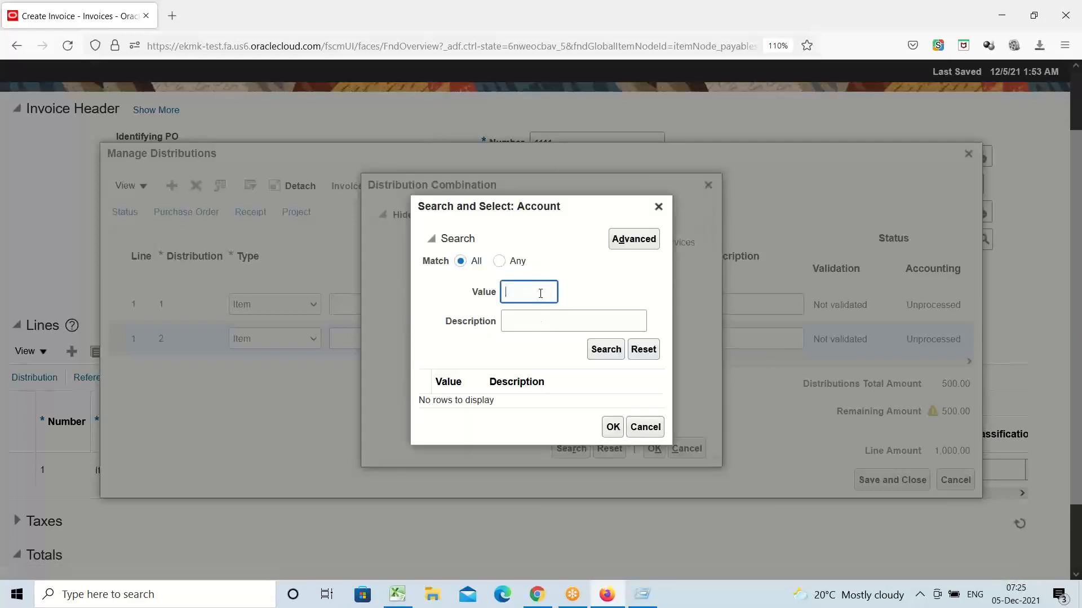
{"action": "left_click", "coordinate": [635, 240]}
{"action": "left_click", "coordinate": [555, 321]}
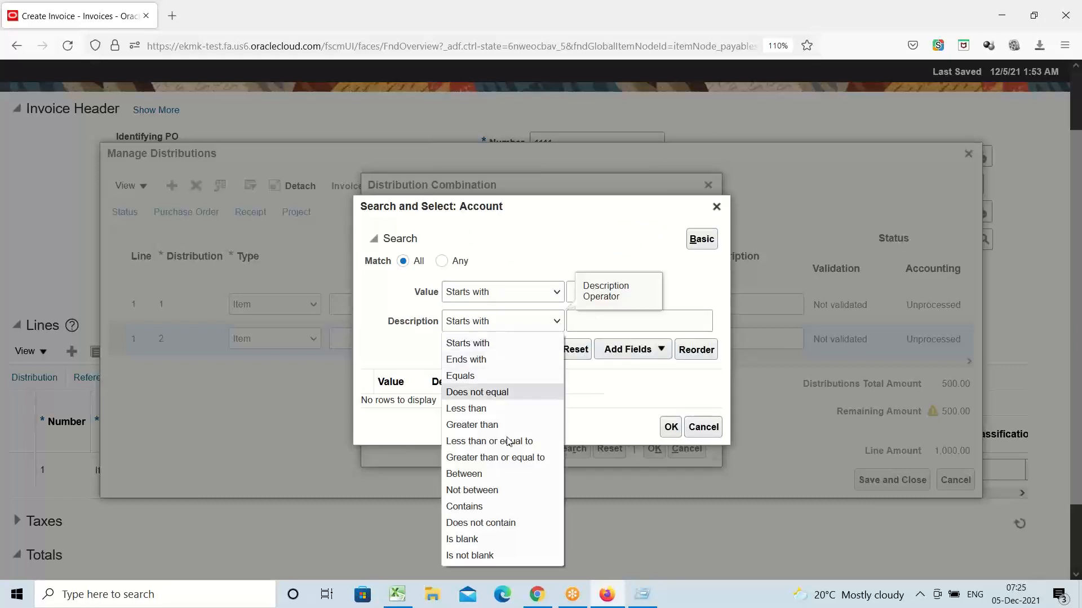
{"action": "left_click", "coordinate": [479, 506]}
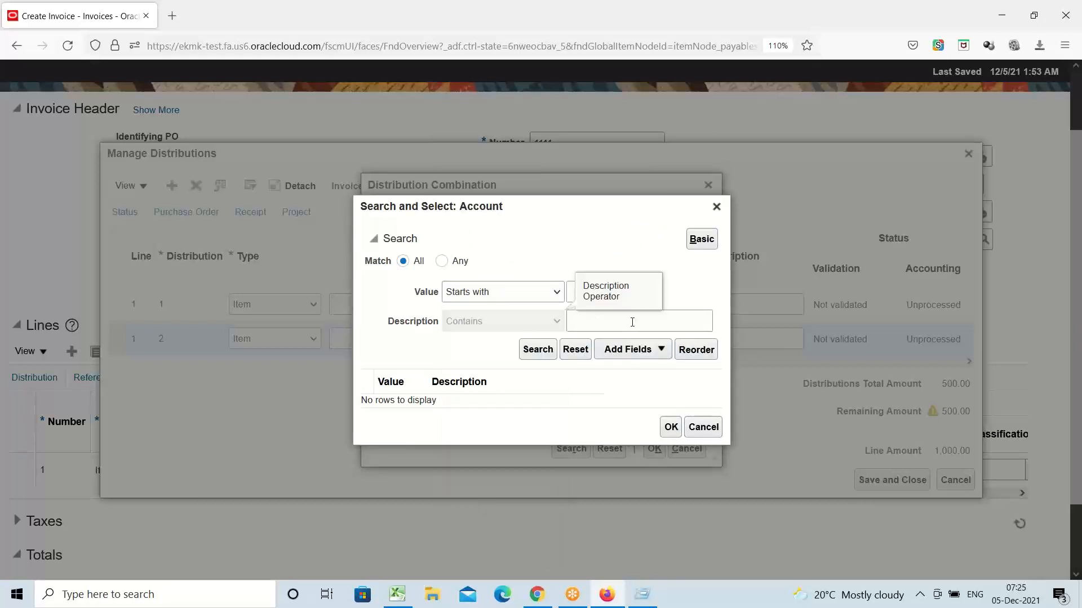
{"action": "left_click", "coordinate": [632, 322]}
{"action": "type", "text": "e"}
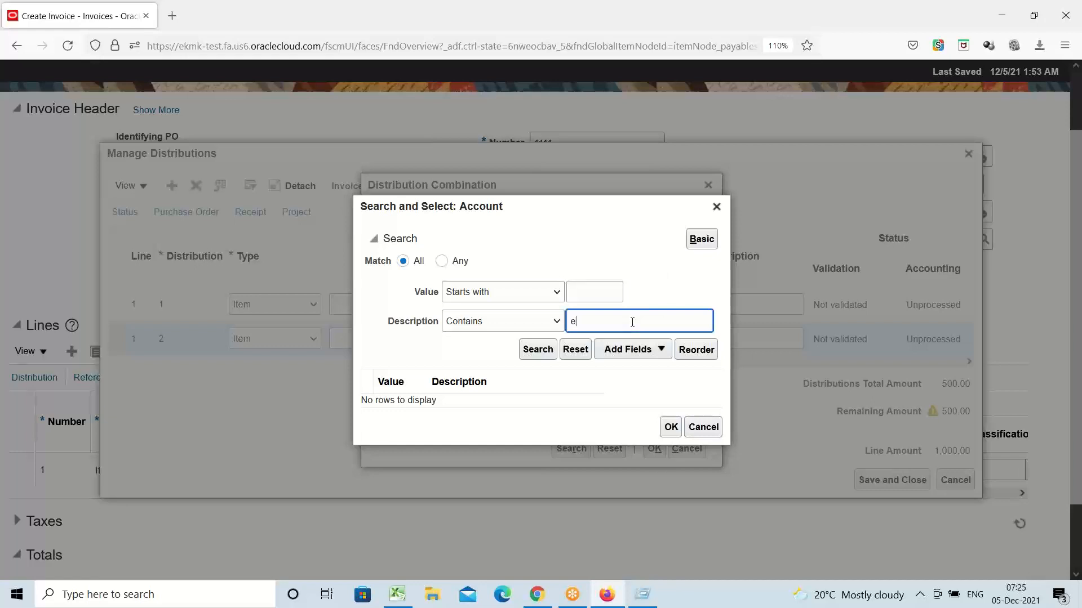
{"action": "type", "text": "xpense"}
{"action": "left_click", "coordinate": [536, 350]}
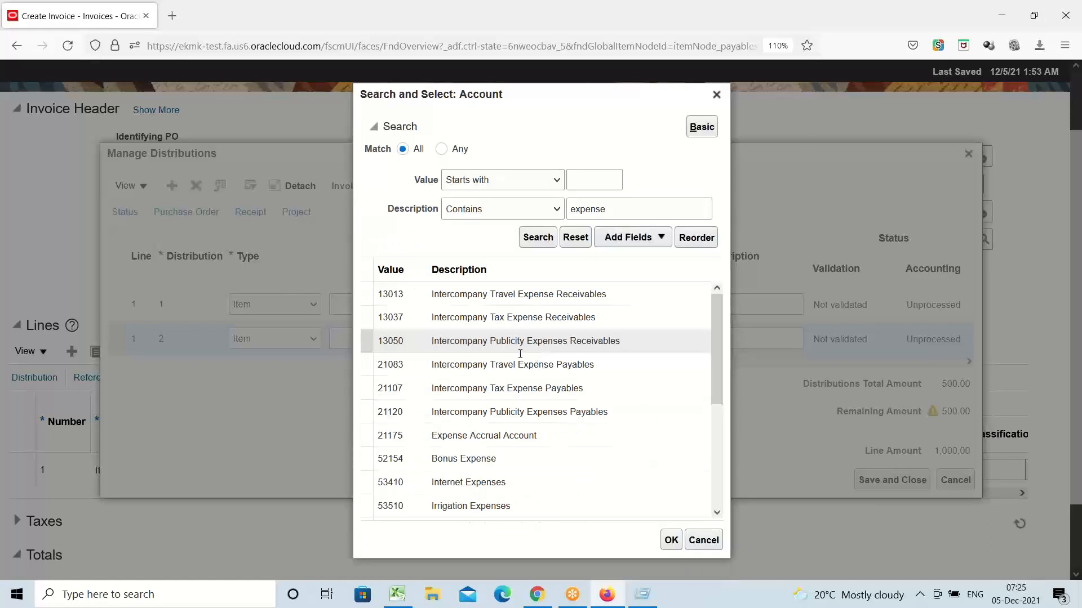
Step: Choose account 53520 Small Tools Expenses and confirm the distribution combination
{"action": "scroll", "coordinate": [490, 409], "scroll_direction": "down", "scroll_amount": 2}
{"action": "scroll", "coordinate": [489, 408], "scroll_direction": "down", "scroll_amount": 3}
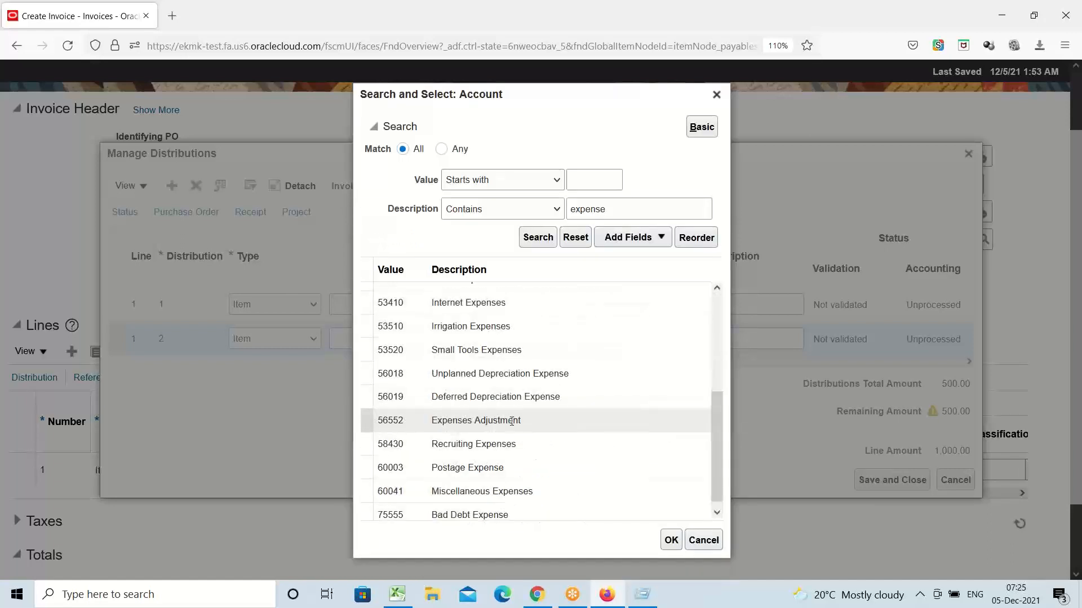
{"action": "left_click", "coordinate": [496, 350]}
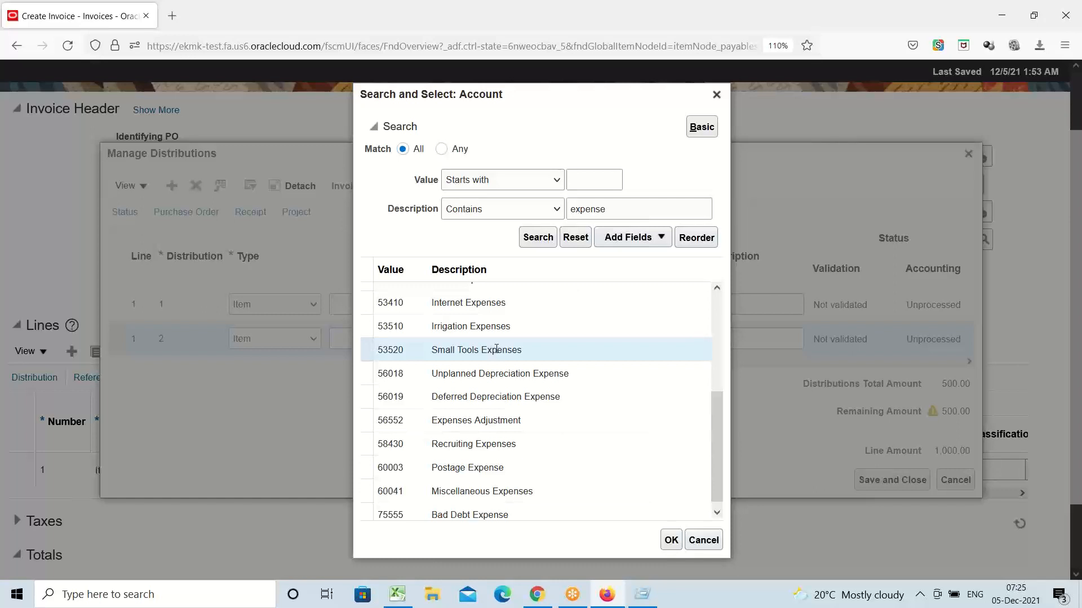
{"action": "left_click", "coordinate": [671, 540]}
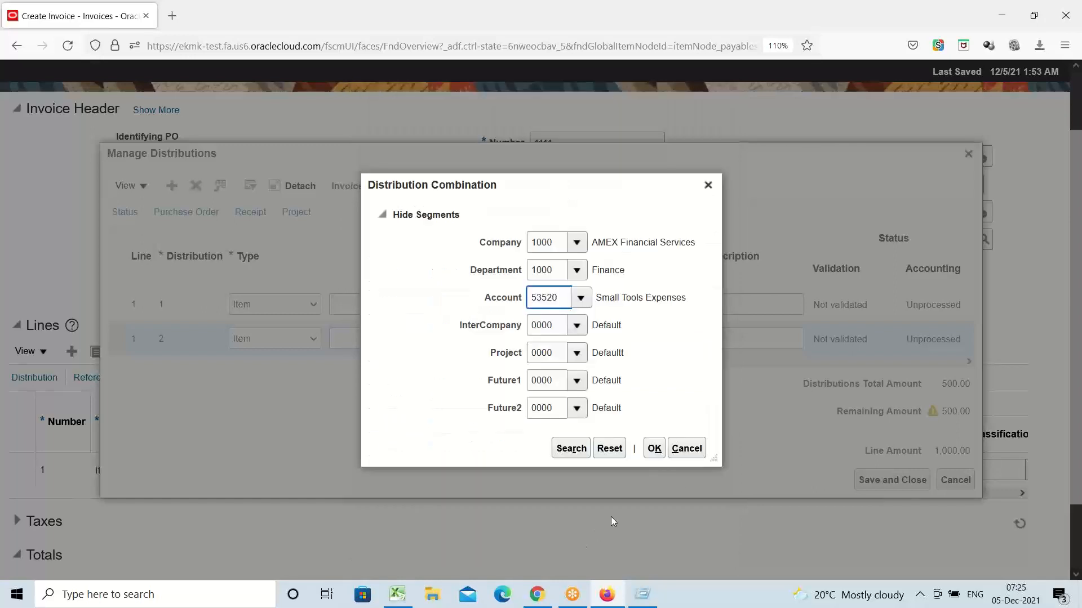
{"action": "left_click", "coordinate": [659, 454]}
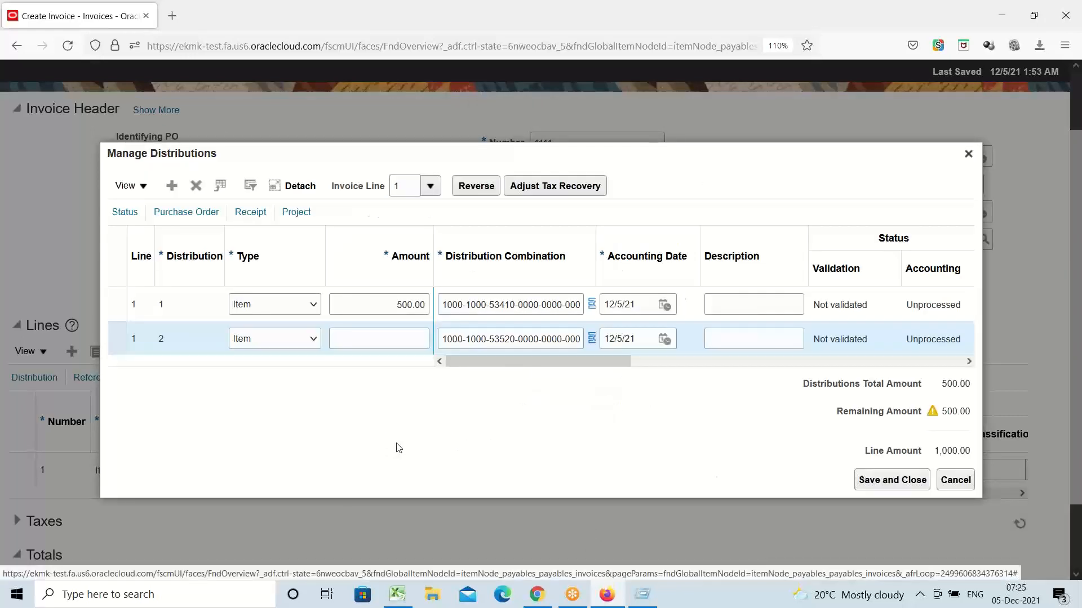
Step: Enter 500 as the second distribution's amount and save the distributions
{"action": "left_click", "coordinate": [391, 334]}
{"action": "type", "text": "500"}
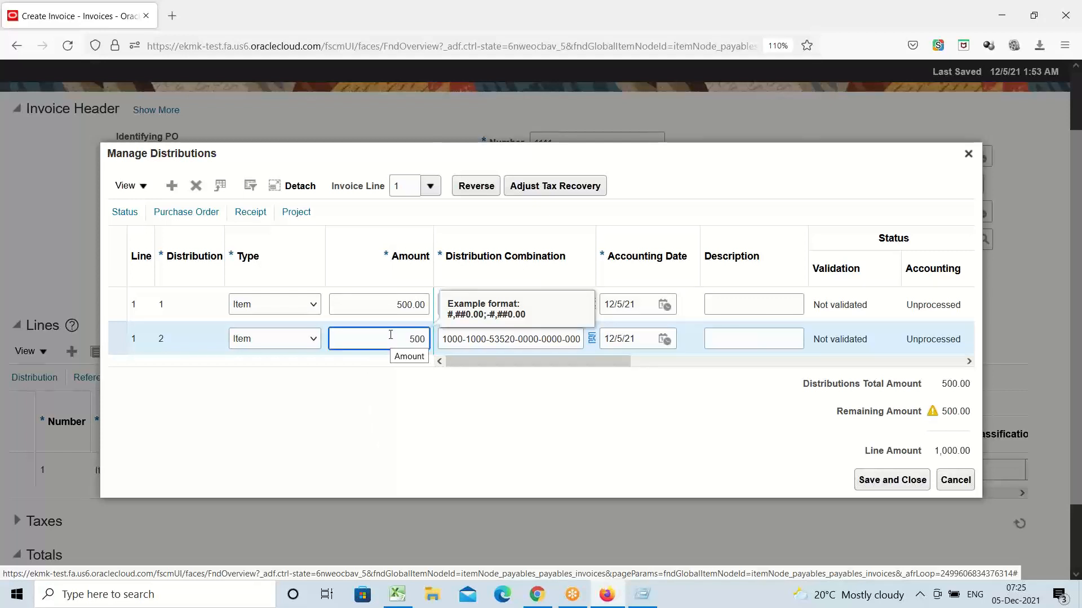
{"action": "left_click", "coordinate": [470, 425]}
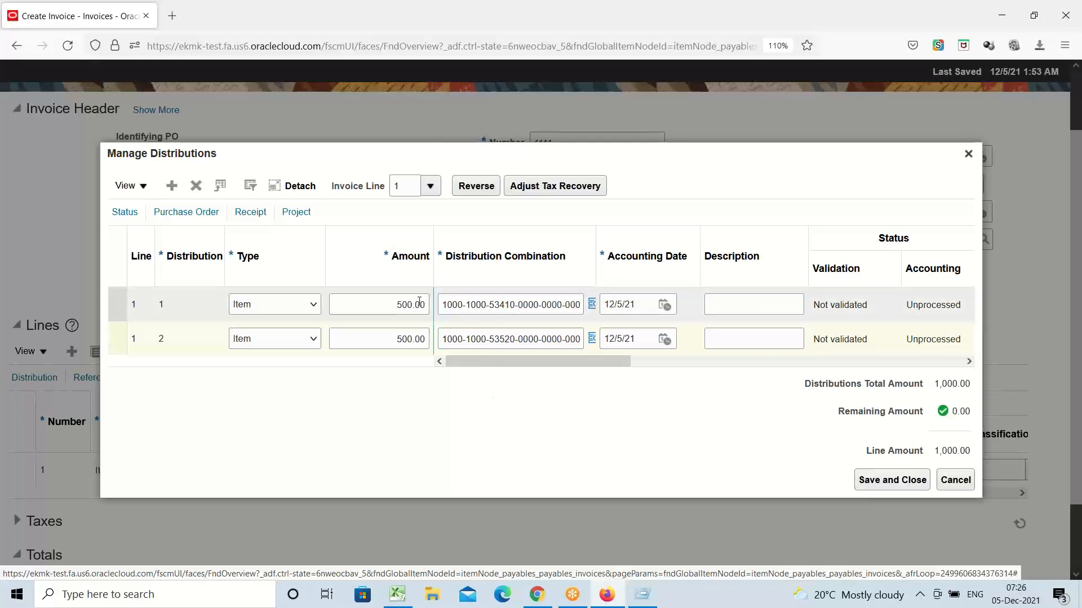
{"action": "left_click", "coordinate": [891, 480]}
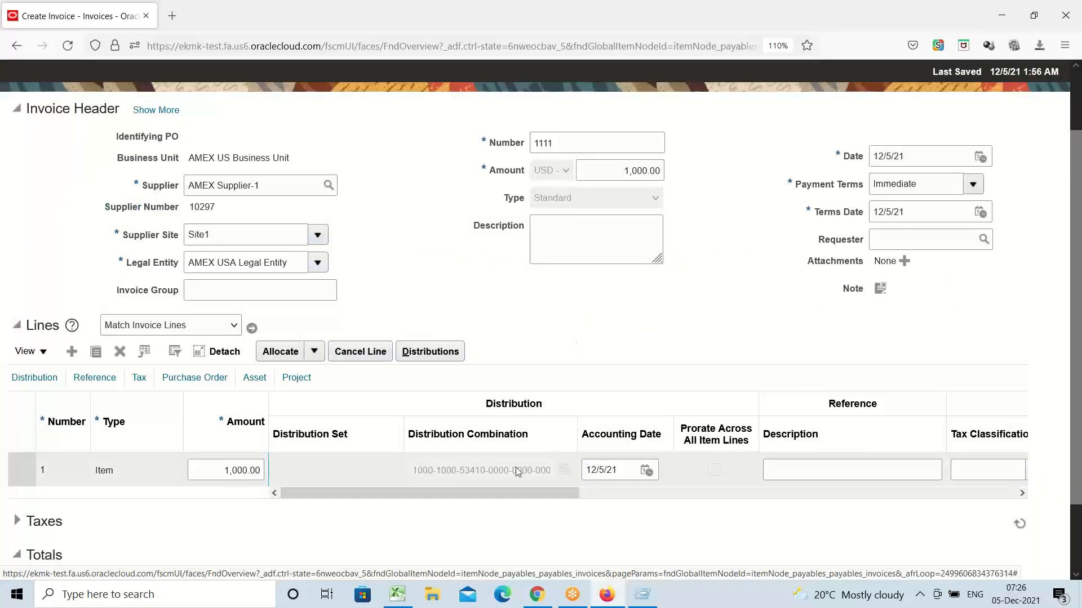
{"action": "left_click", "coordinate": [434, 352]}
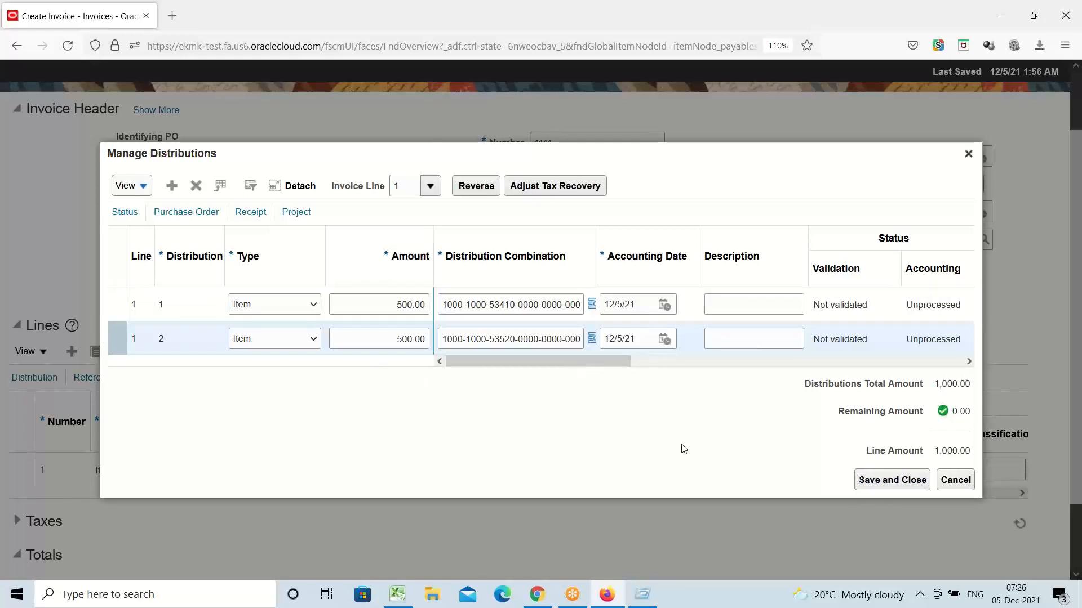
{"action": "left_click", "coordinate": [883, 483]}
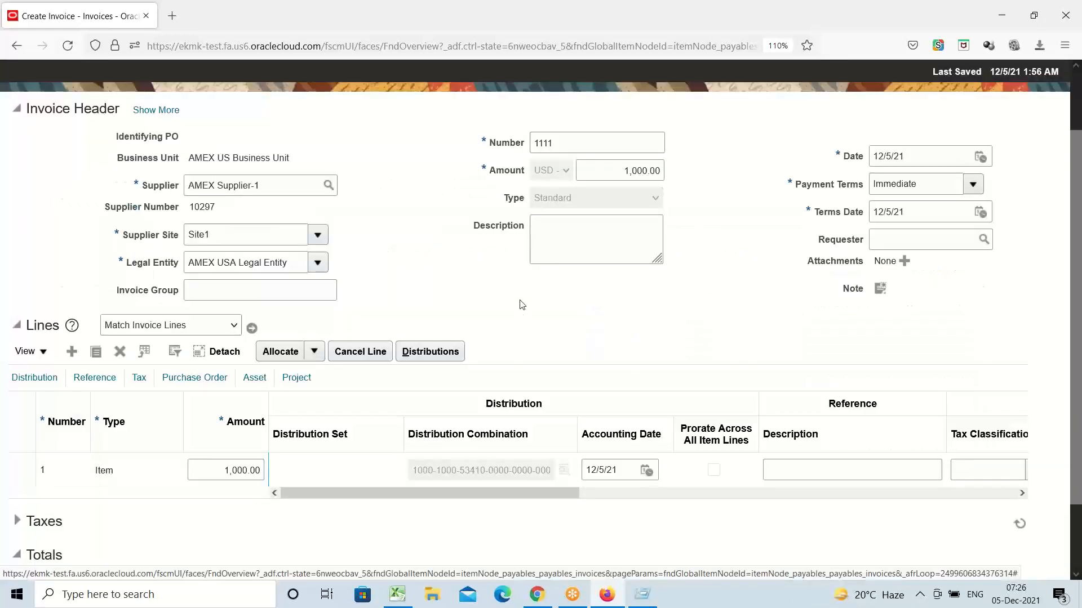
{"action": "scroll", "coordinate": [424, 297], "scroll_direction": "up", "scroll_amount": 3}
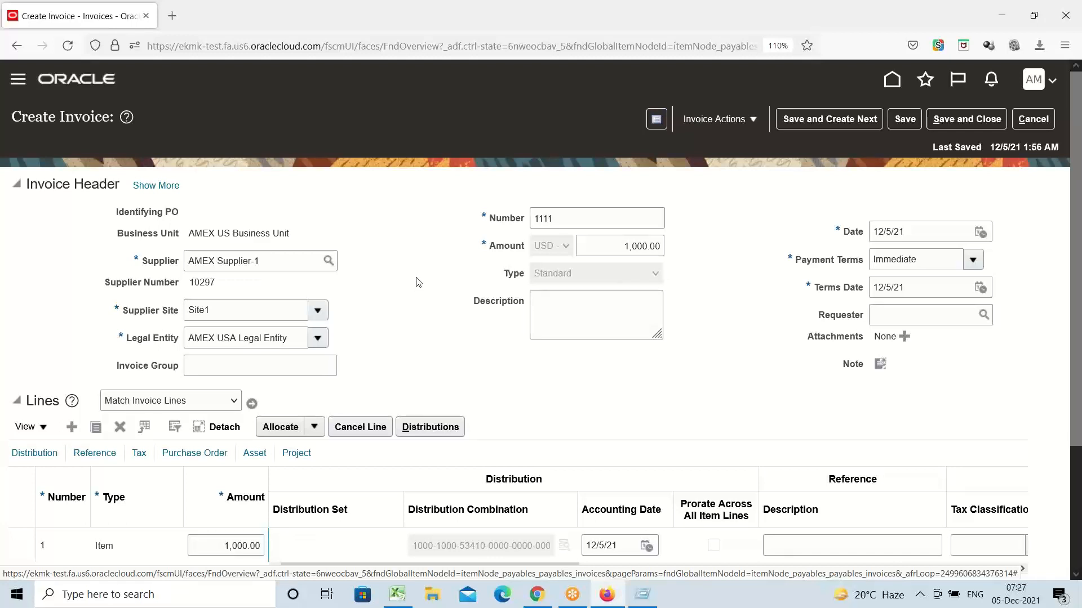
Step: Change invoice 1111's header amount from 1,000.00 to 100
{"action": "left_click", "coordinate": [754, 120]}
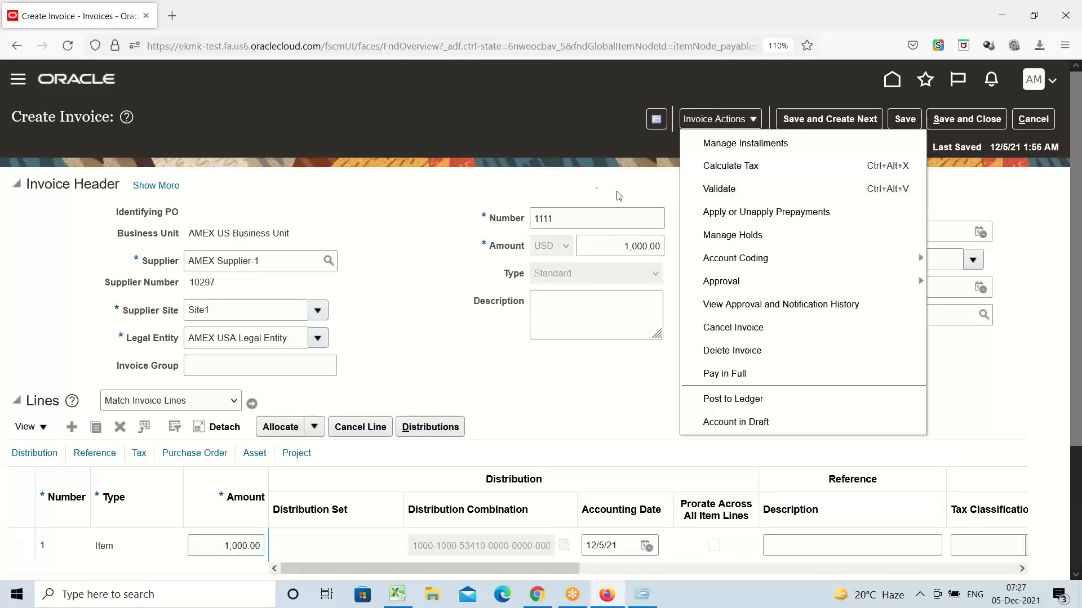
{"action": "left_click", "coordinate": [598, 192]}
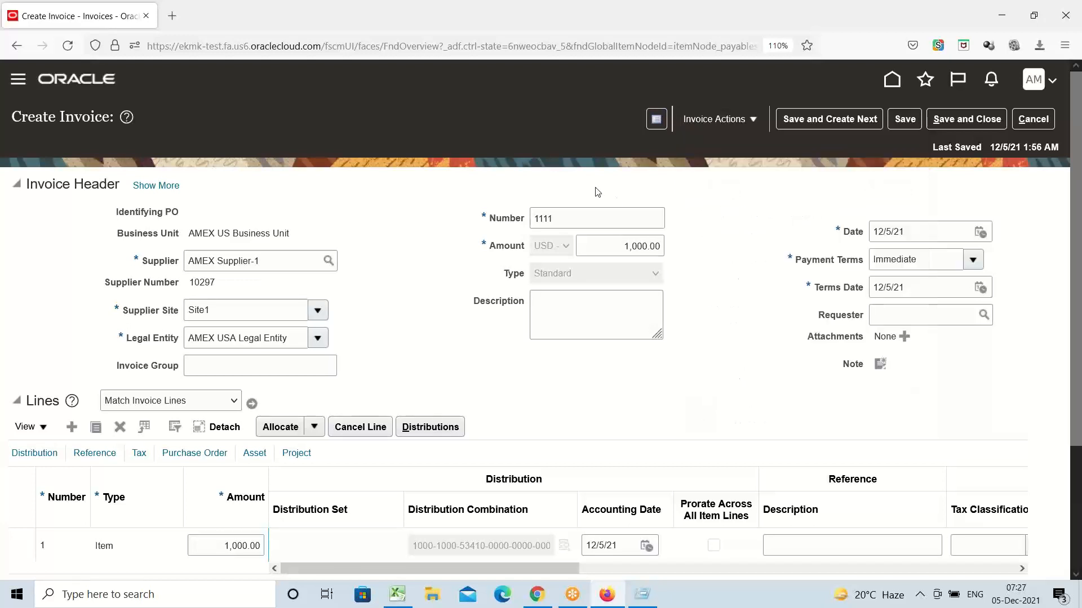
{"action": "left_click", "coordinate": [622, 246]}
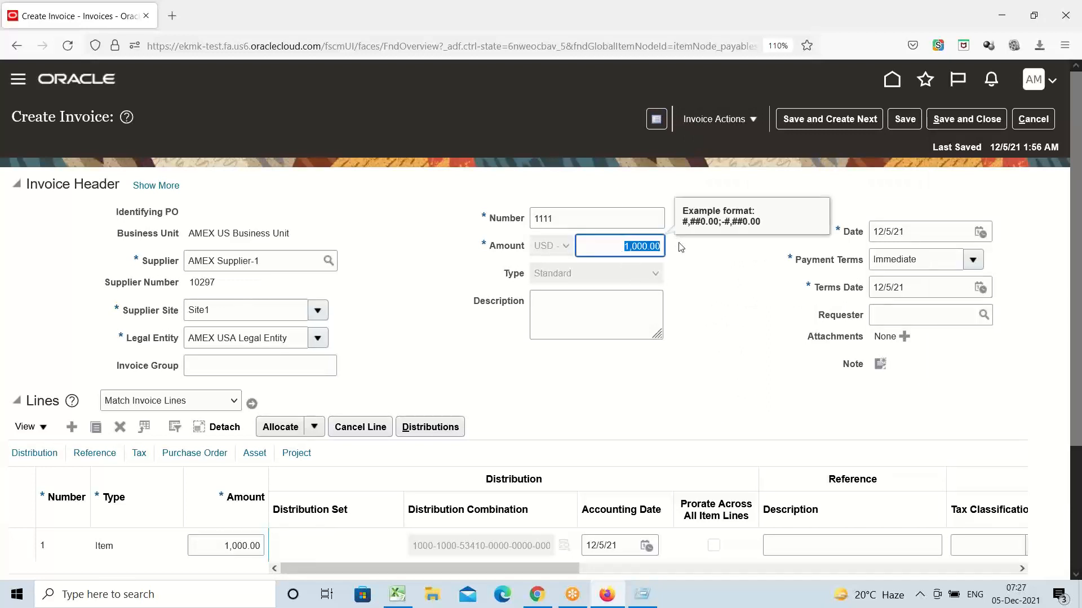
{"action": "type", "text": "100"}
{"action": "left_click", "coordinate": [707, 297]}
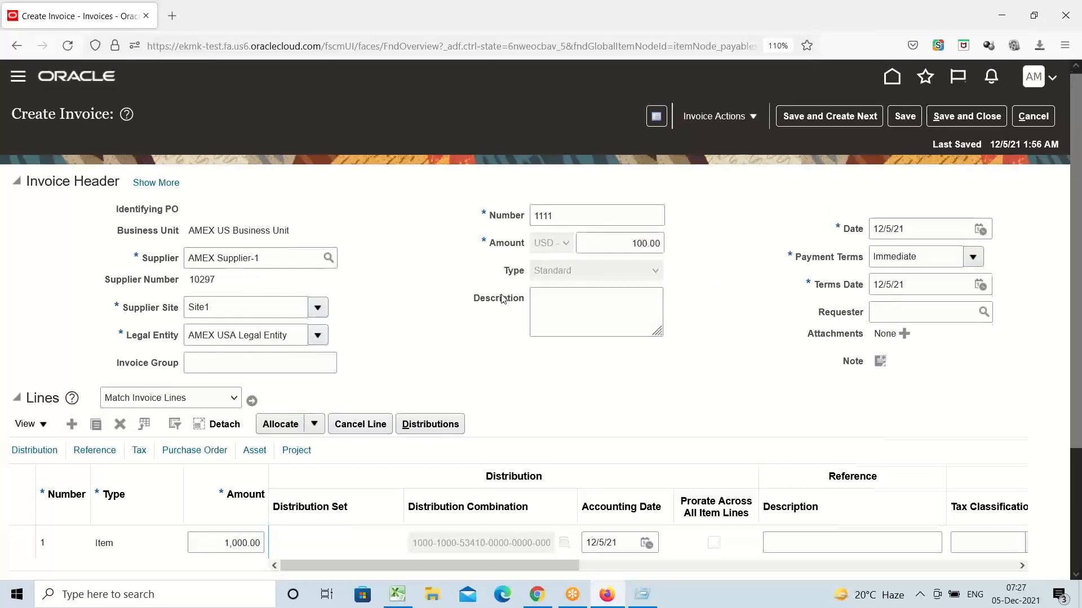
Step: Review line 1's two 500.00 distributions, then close them
{"action": "scroll", "coordinate": [319, 417], "scroll_direction": "down", "scroll_amount": 3}
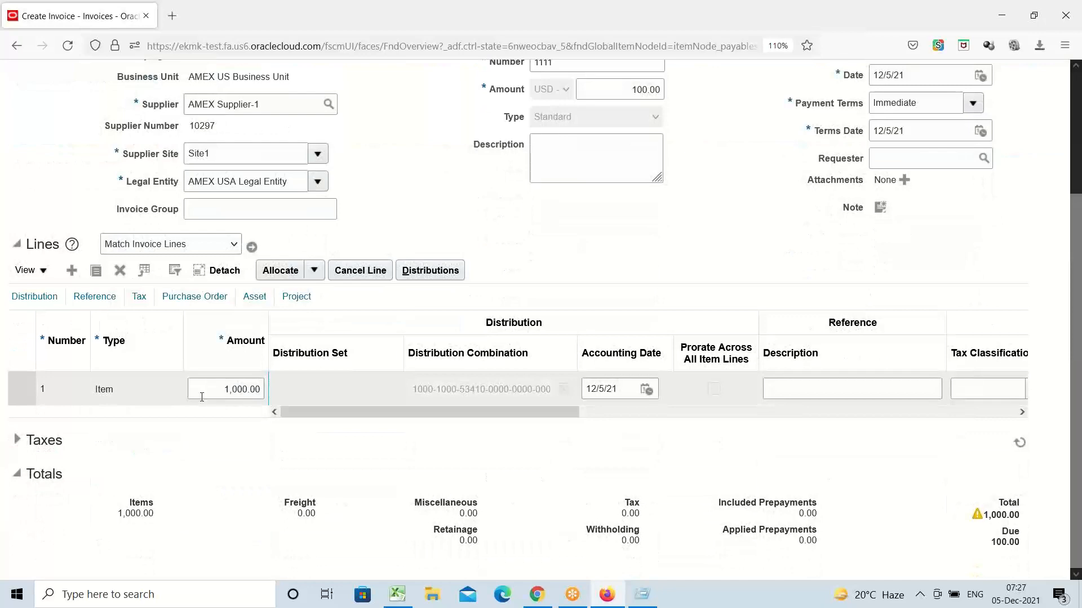
{"action": "left_click", "coordinate": [431, 271]}
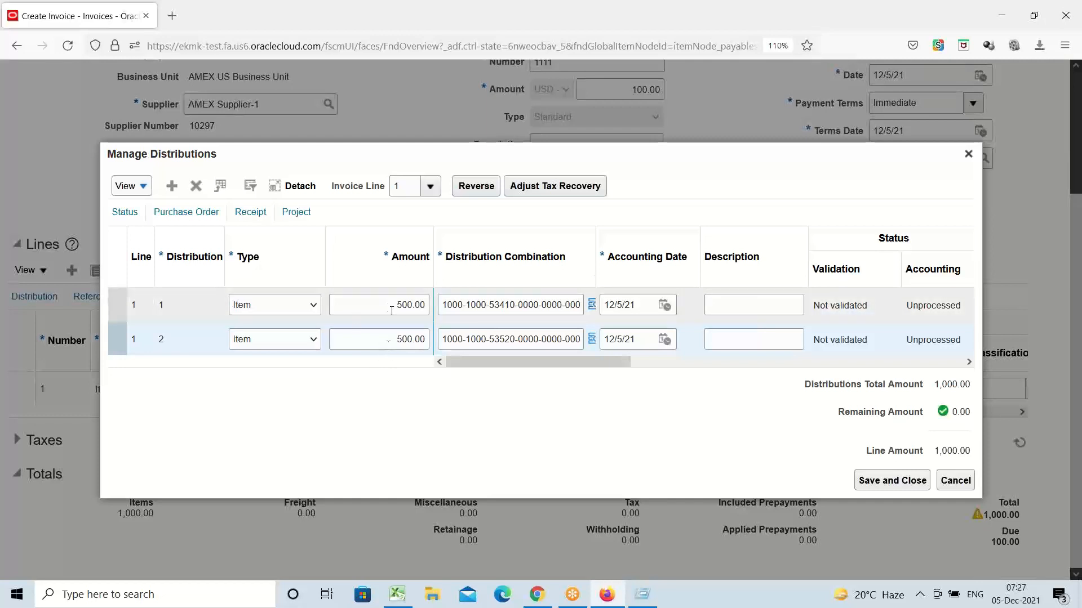
{"action": "left_click", "coordinate": [868, 481]}
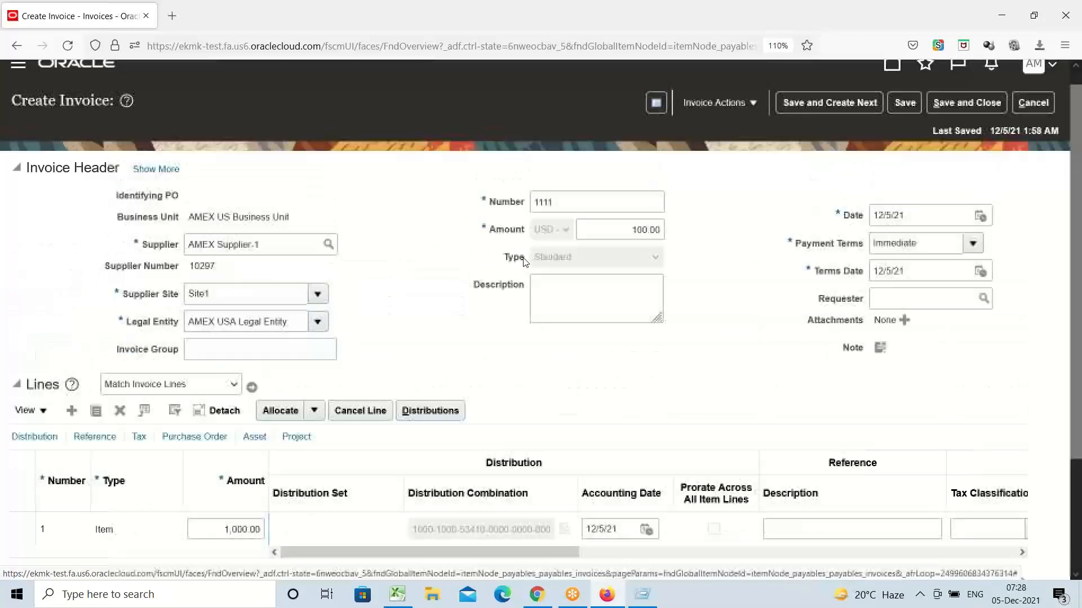
{"action": "scroll", "coordinate": [536, 265], "scroll_direction": "up", "scroll_amount": 3}
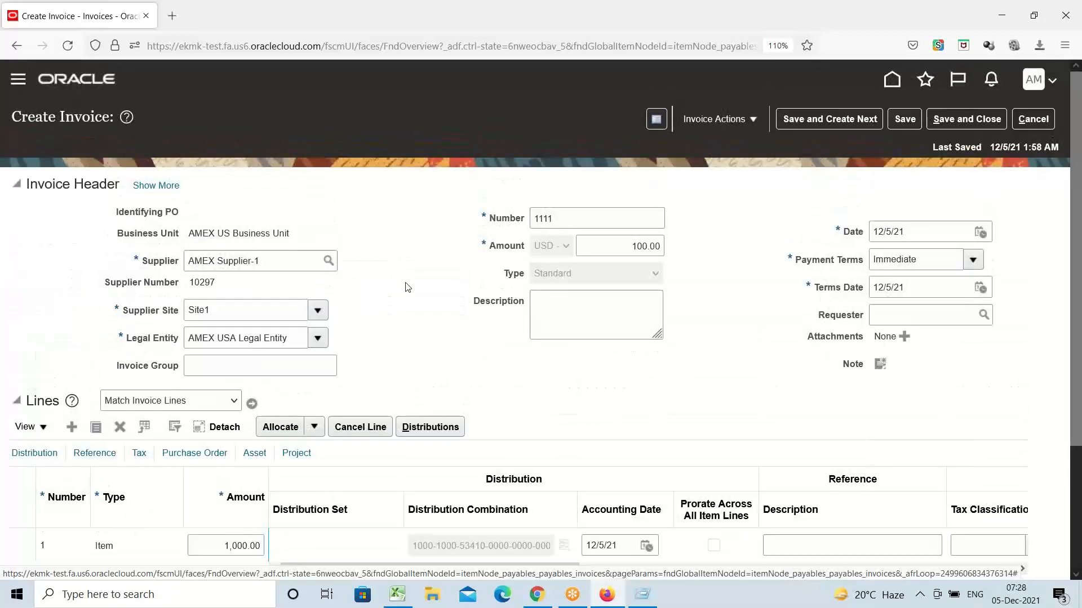
Step: Run Validate on invoice 1111 from the Invoice Actions menu
{"action": "left_click", "coordinate": [752, 121]}
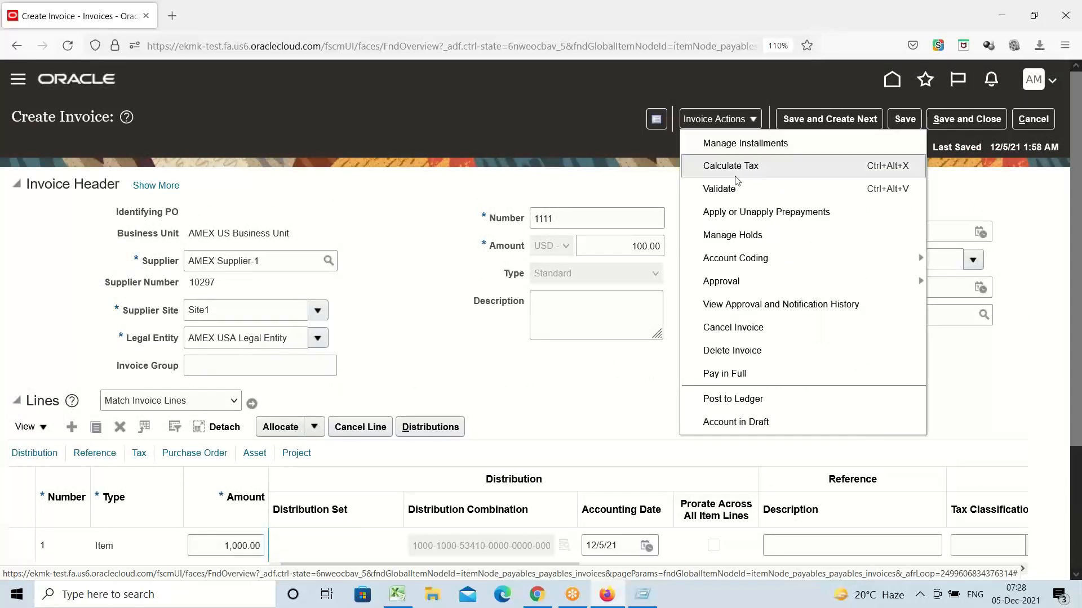
{"action": "left_click", "coordinate": [735, 191]}
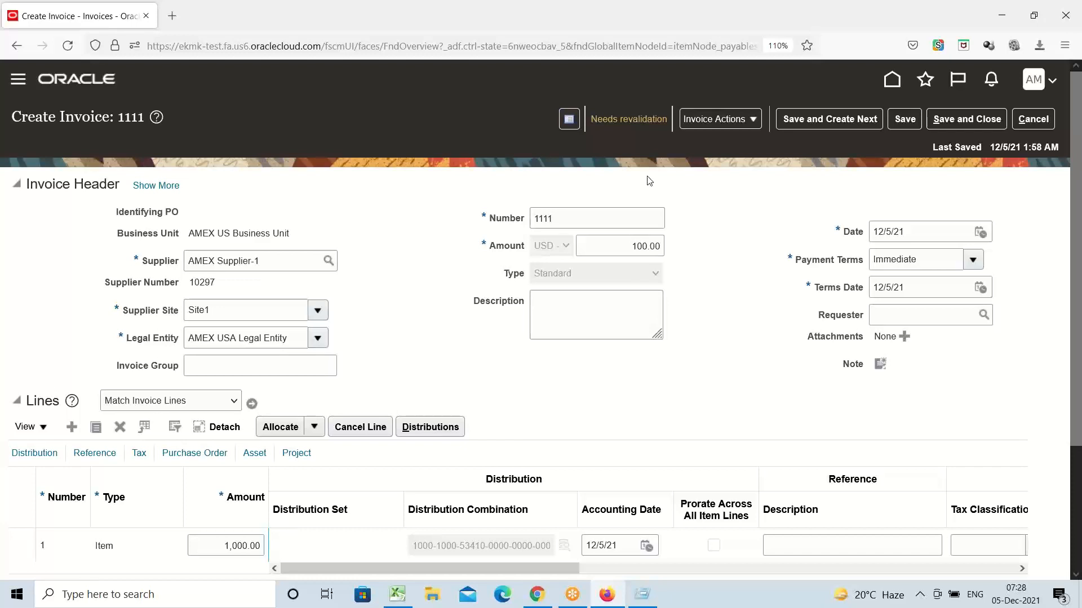
{"action": "left_click", "coordinate": [622, 123]}
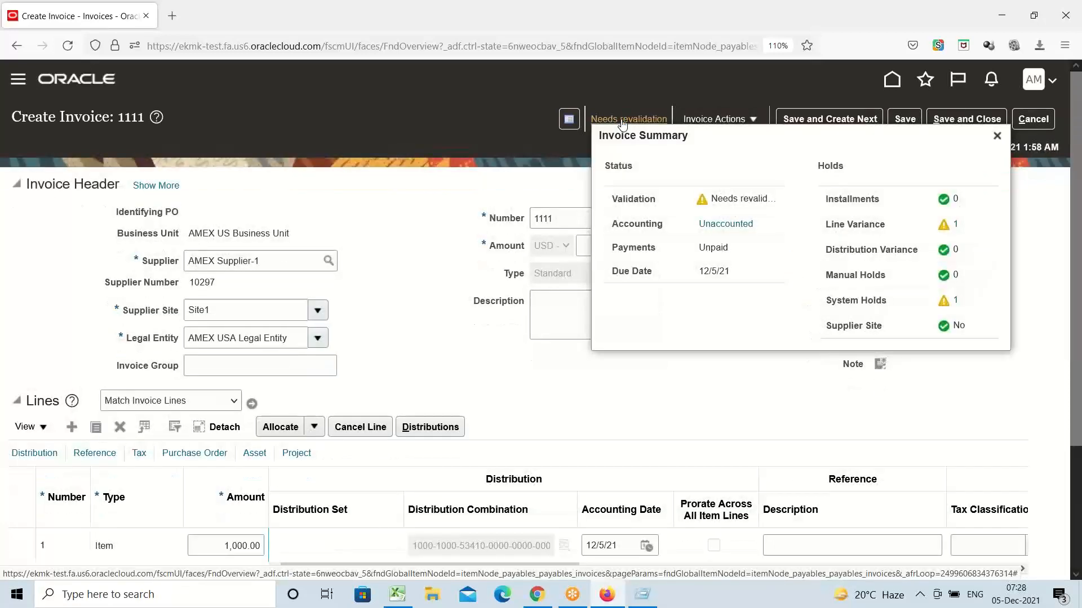
{"action": "double_click", "coordinate": [836, 167]}
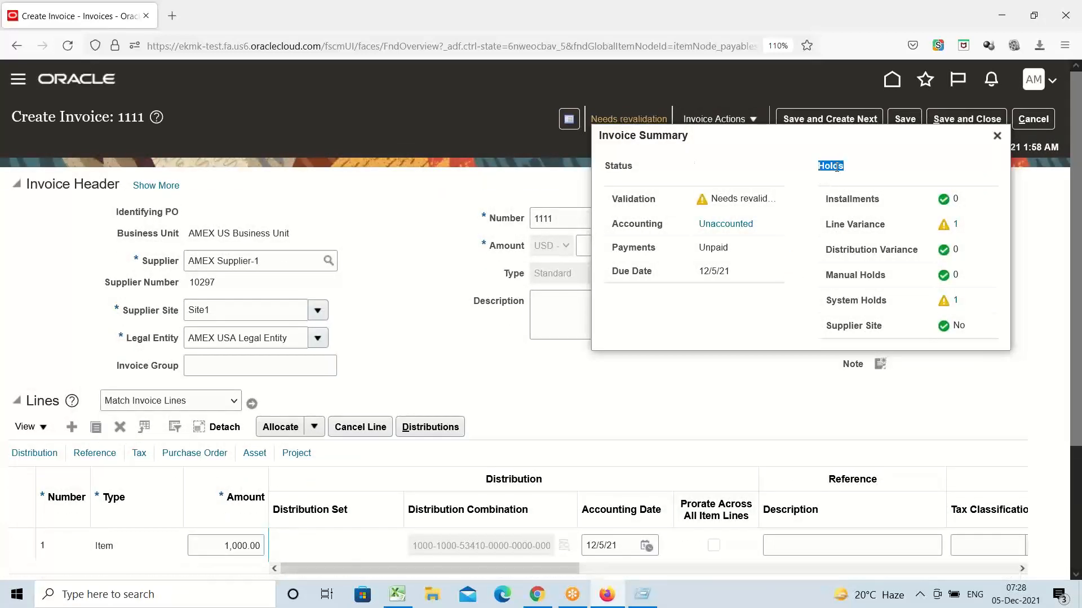
{"action": "triple_click", "coordinate": [866, 303]}
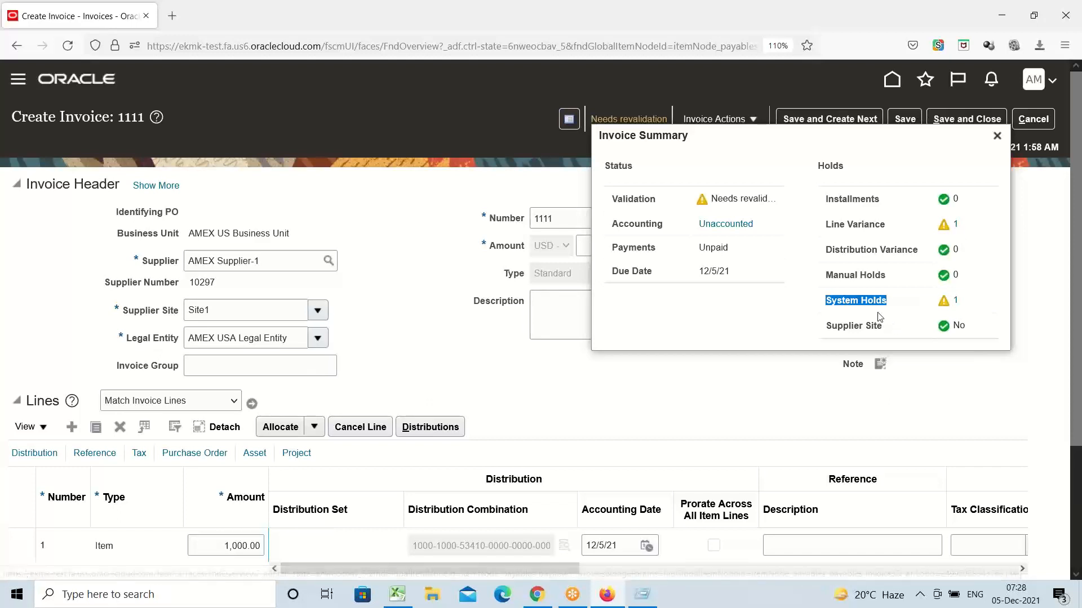
{"action": "left_click", "coordinate": [956, 226]}
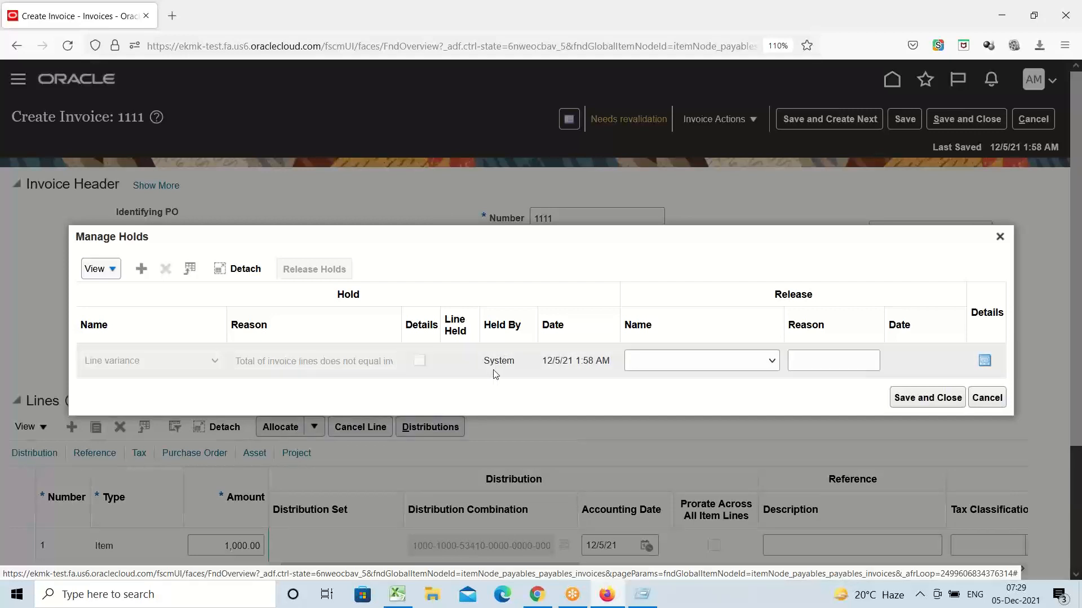
{"action": "left_click", "coordinate": [925, 403]}
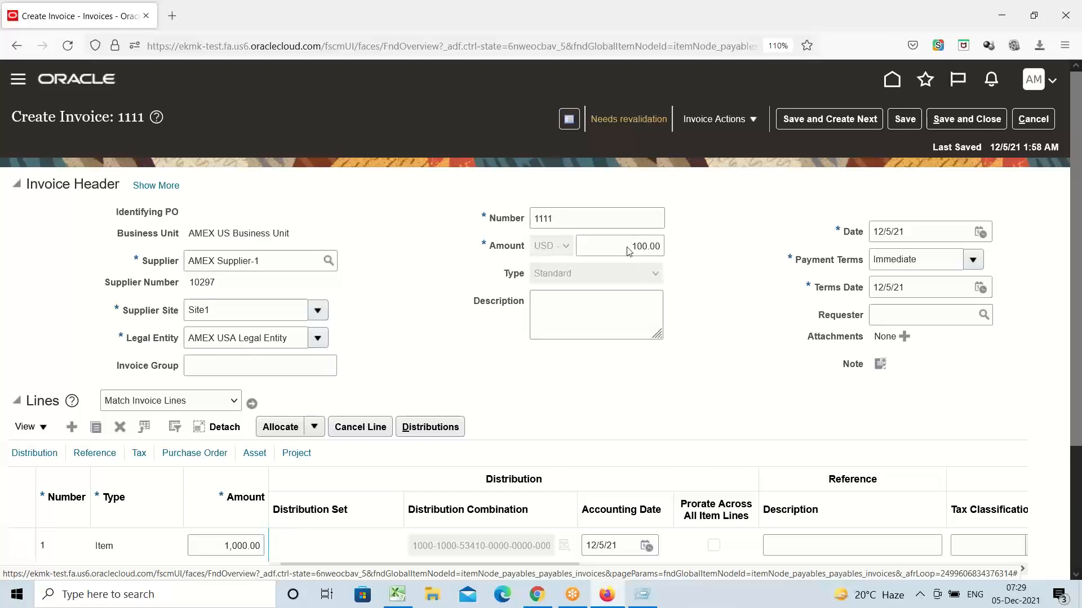
Step: Replace the header amount 100.00 with 1000 so it matches line 1
{"action": "left_click", "coordinate": [220, 546]}
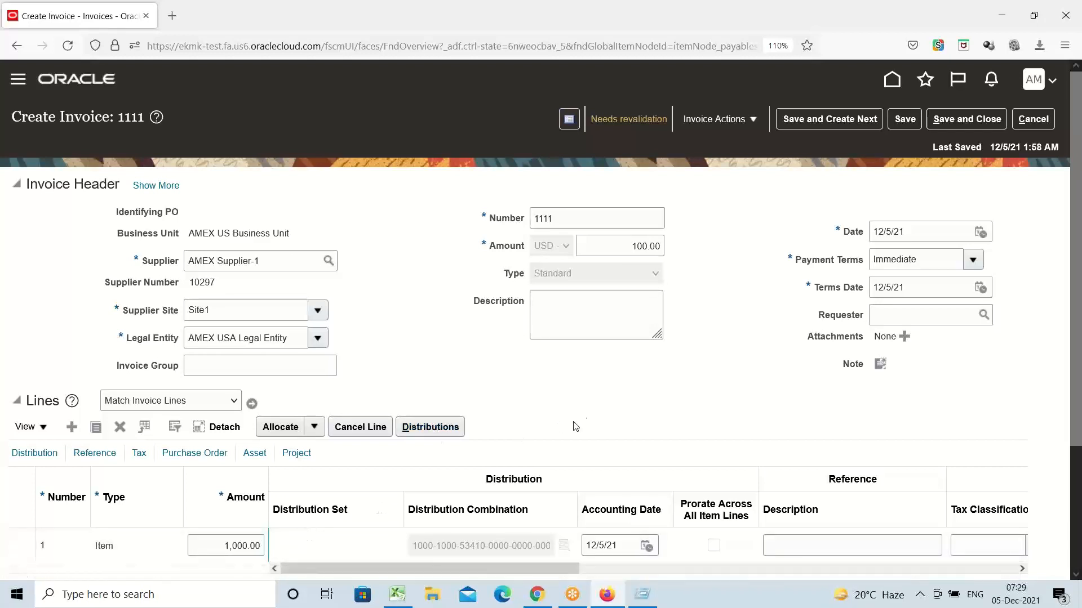
{"action": "left_click_drag", "start_coordinate": [630, 246], "coordinate": [655, 246]}
{"action": "left_click_drag", "start_coordinate": [726, 232], "coordinate": [733, 235]}
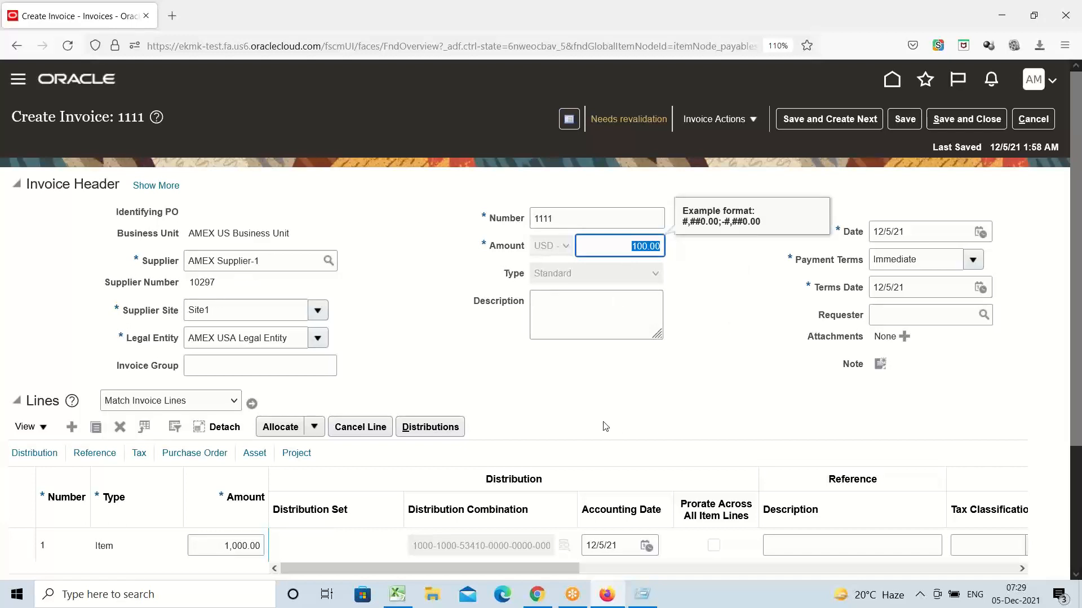
{"action": "type", "text": "1000"}
{"action": "left_click", "coordinate": [661, 400]}
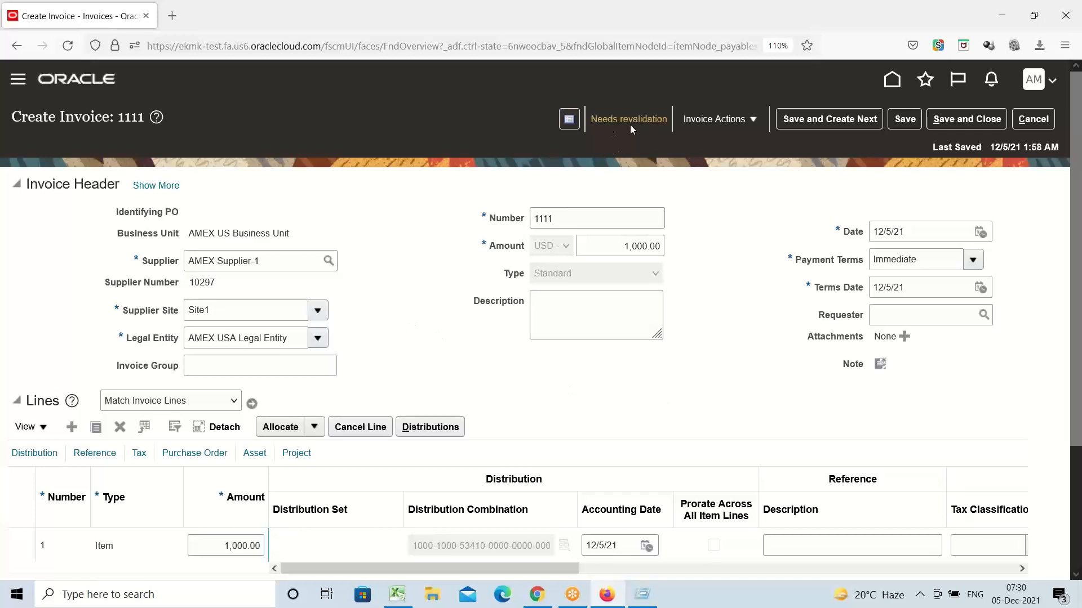
{"action": "left_click", "coordinate": [753, 120]}
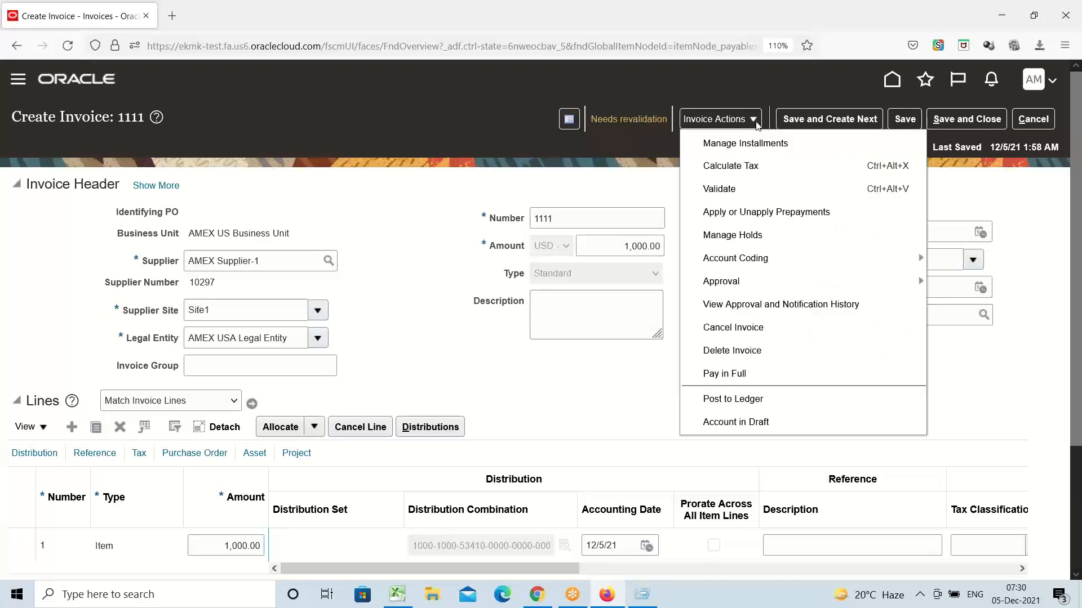
{"action": "left_click", "coordinate": [740, 194]}
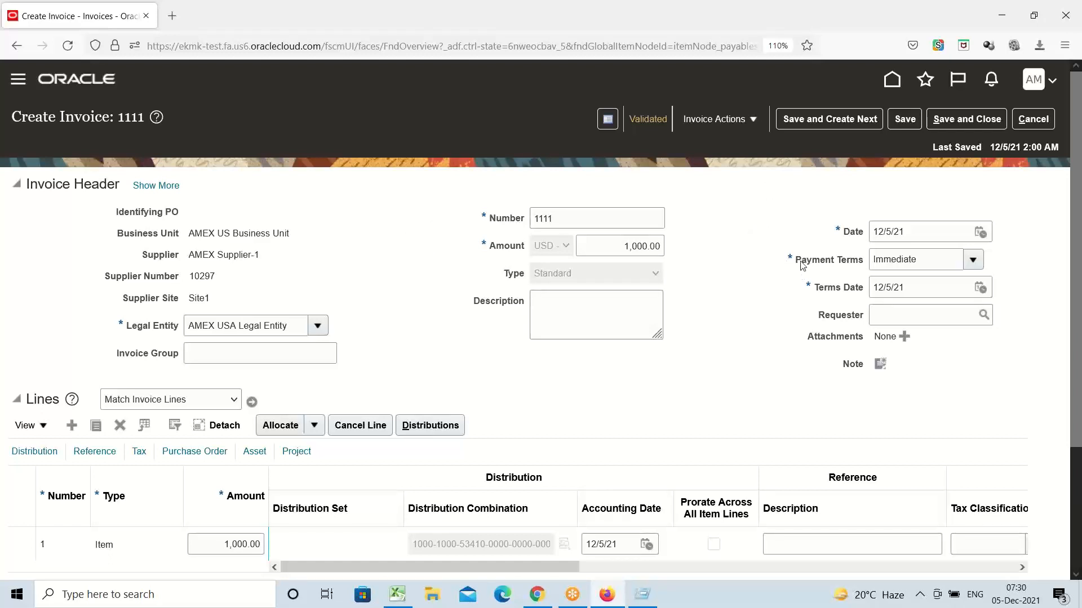
Step: Point out the current Immediate payment terms and the Terms Date field
{"action": "left_click_drag", "start_coordinate": [920, 260], "coordinate": [601, 277]}
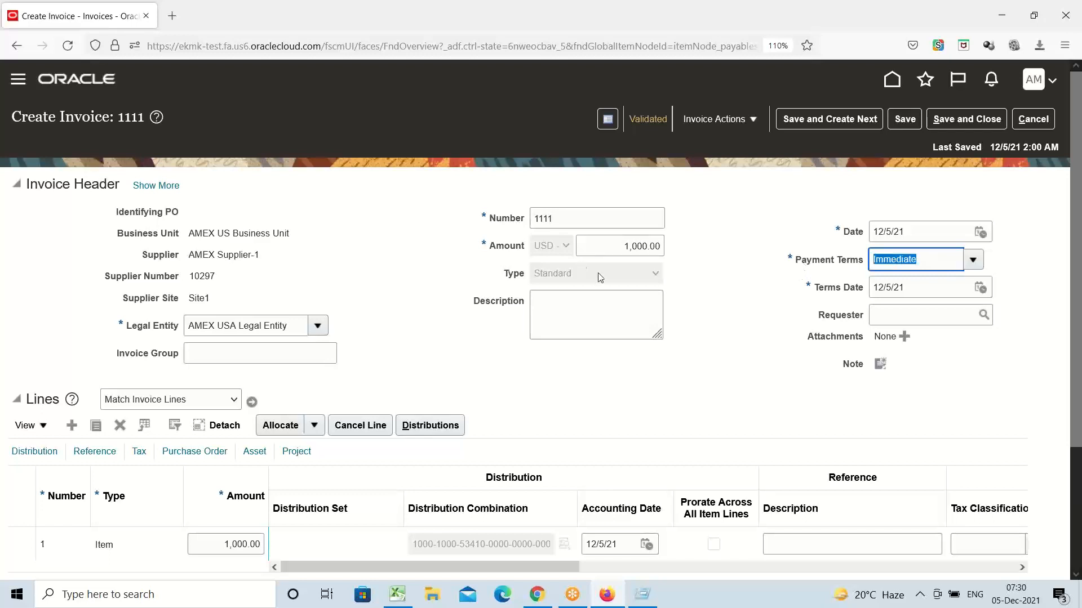
{"action": "left_click", "coordinate": [781, 282]}
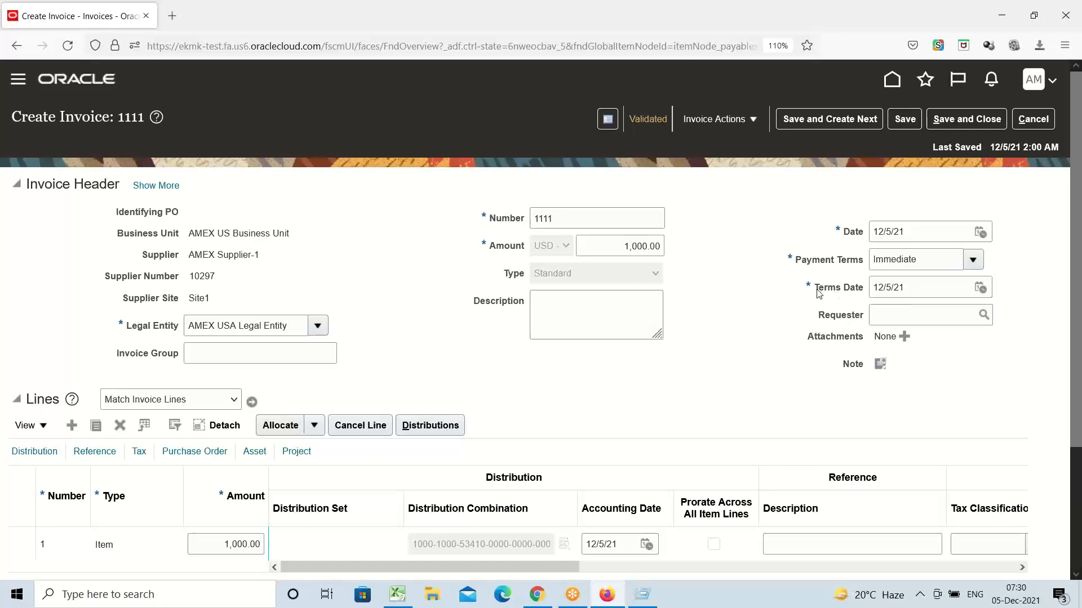
{"action": "left_click_drag", "start_coordinate": [818, 293], "coordinate": [862, 294]}
{"action": "left_click_drag", "start_coordinate": [796, 260], "coordinate": [684, 293]}
Step: Switch the payment terms to AMEX NET45, leaving the terms date at 12/5/21
{"action": "left_click", "coordinate": [926, 262]}
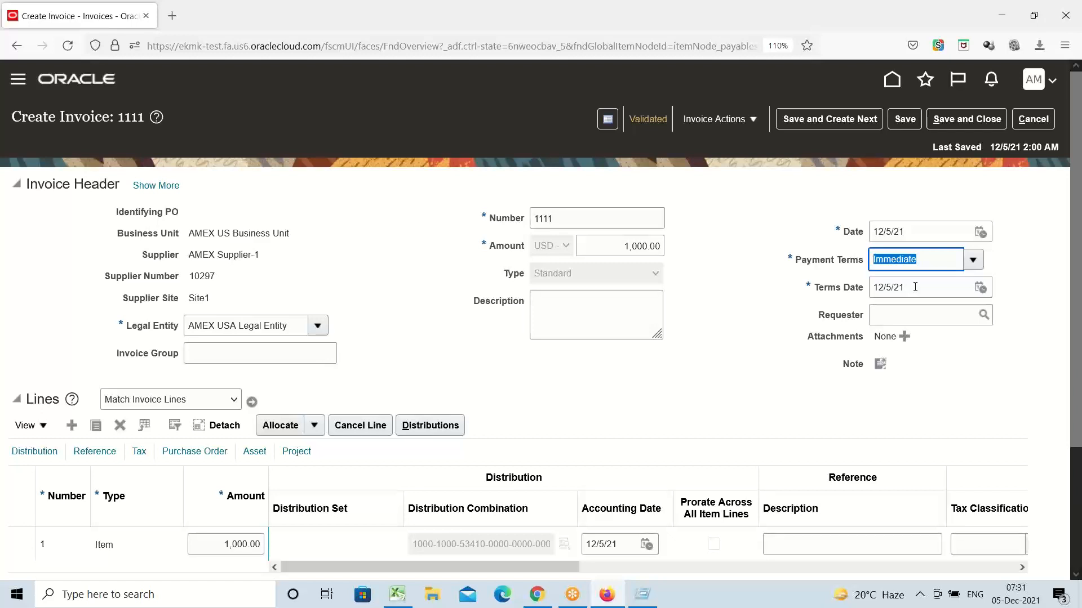
{"action": "left_click", "coordinate": [973, 260]}
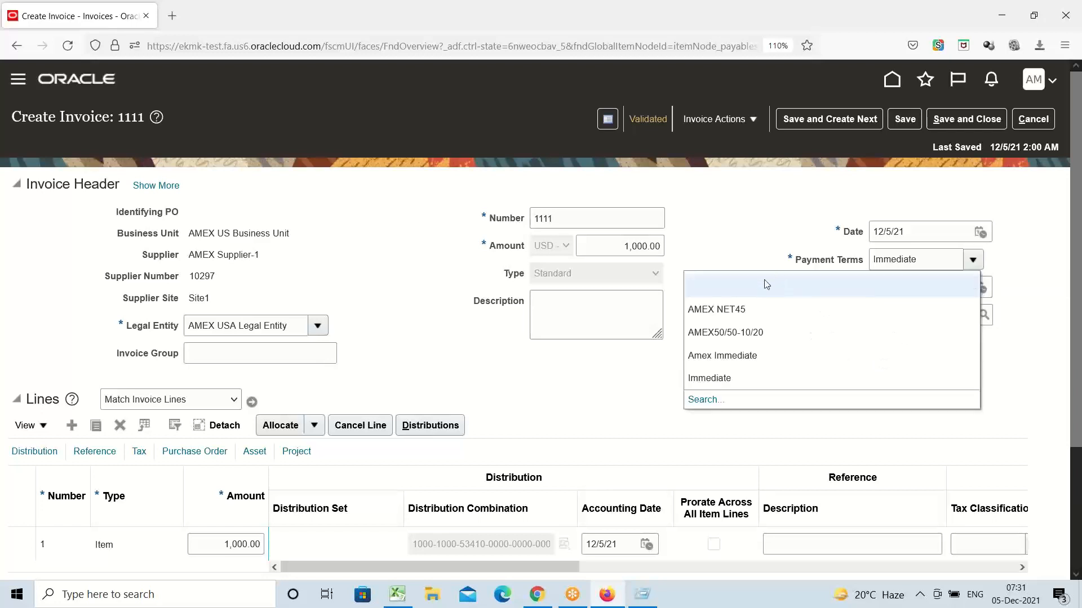
{"action": "left_click", "coordinate": [728, 310]}
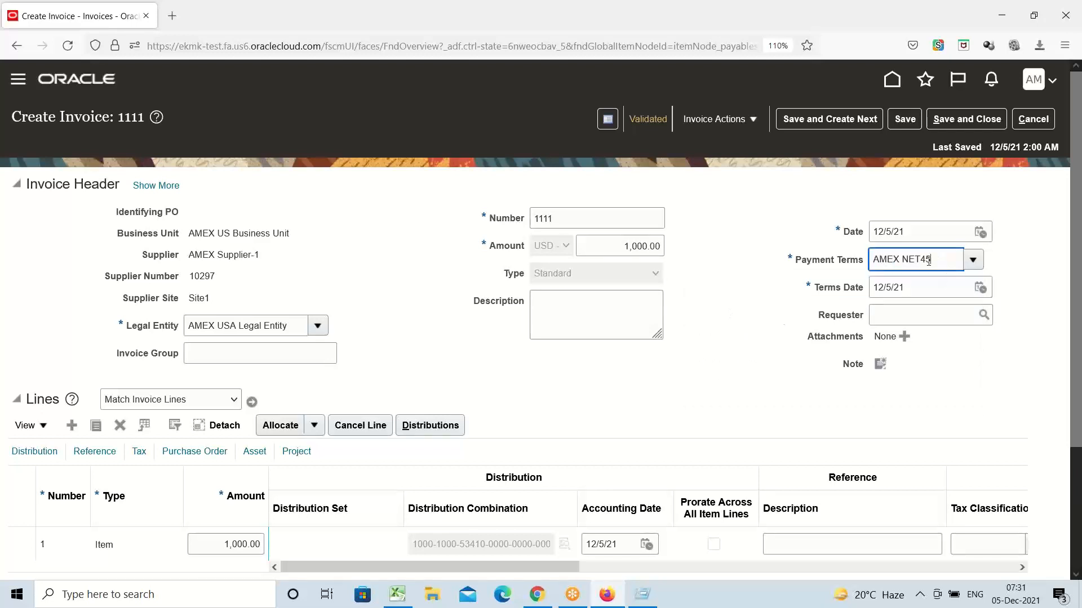
{"action": "left_click_drag", "start_coordinate": [929, 261], "coordinate": [920, 260]}
{"action": "left_click", "coordinate": [904, 293]}
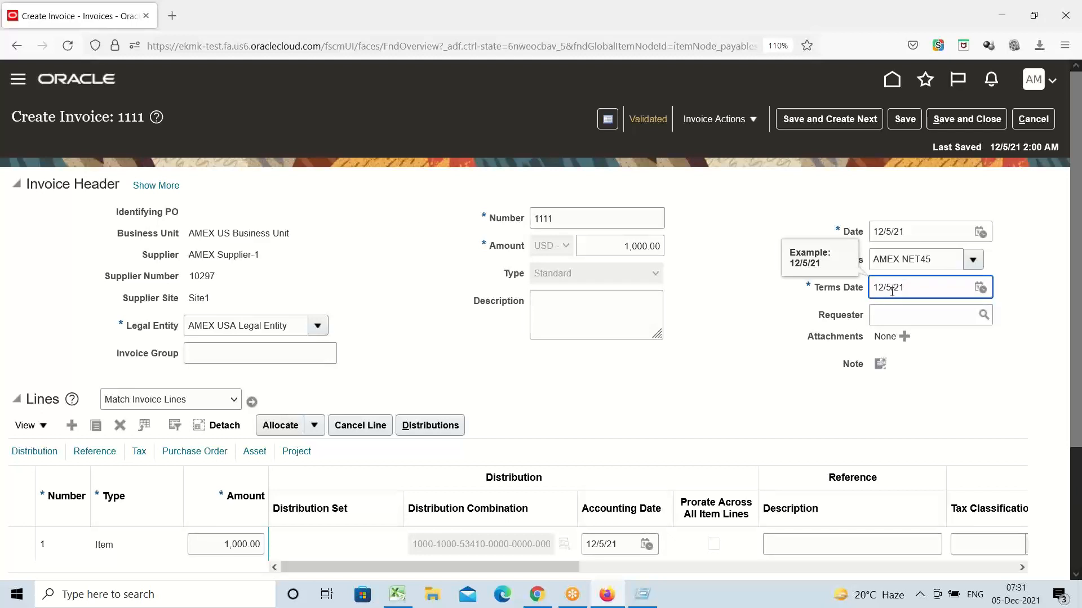
{"action": "left_click", "coordinate": [830, 311]}
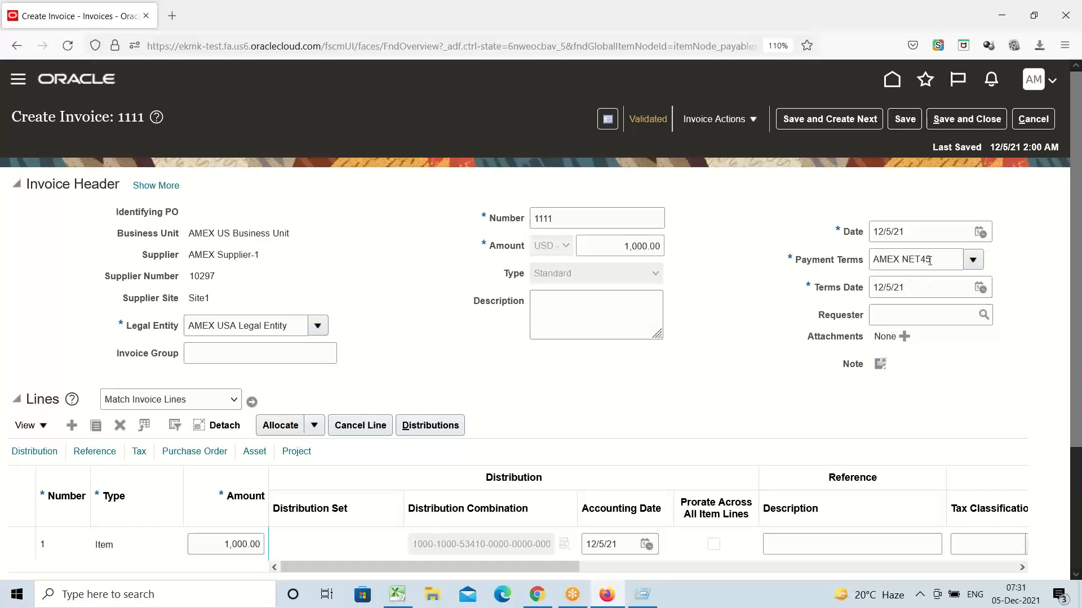
Step: Open Manage Installments and review discounts of 100.00, 80.00, 50.00 dated 12/10, 12/15, 12/20/21
{"action": "left_click", "coordinate": [751, 121]}
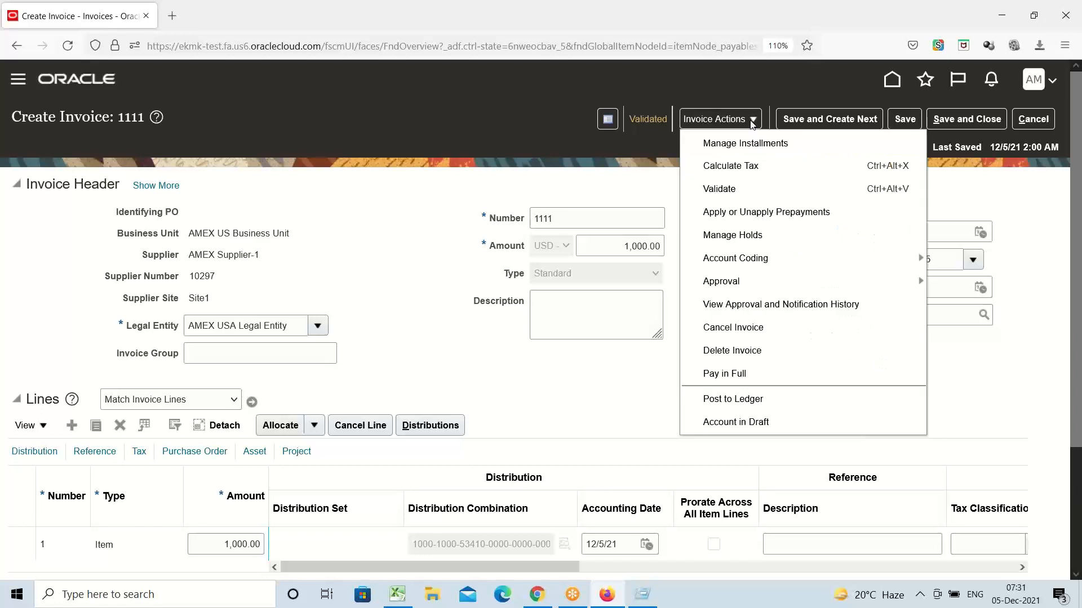
{"action": "left_click", "coordinate": [742, 148]}
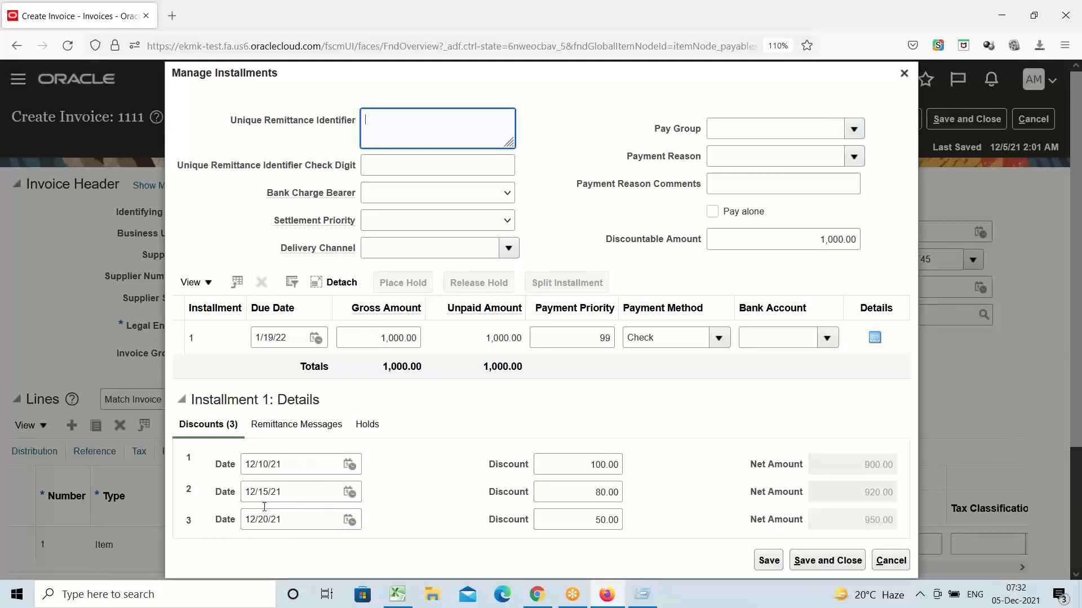
{"action": "triple_click", "coordinate": [287, 465]}
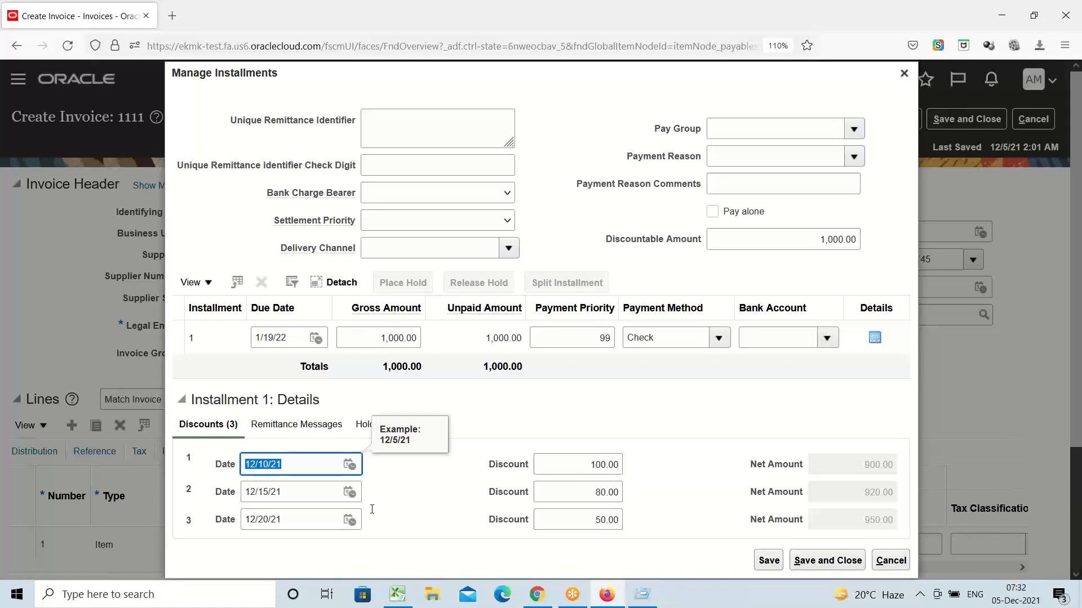
{"action": "triple_click", "coordinate": [282, 494]}
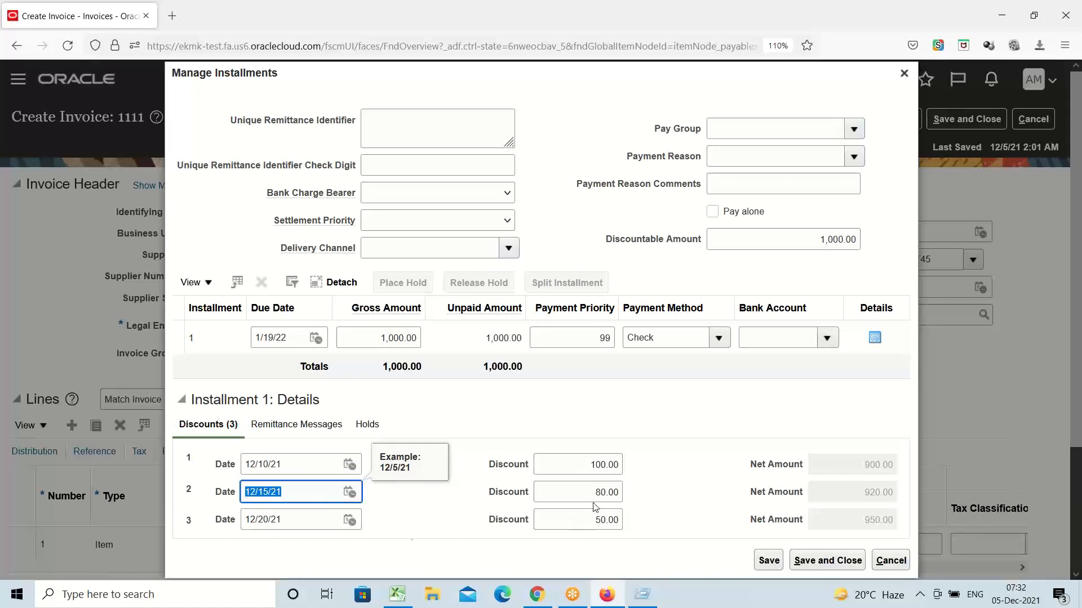
{"action": "triple_click", "coordinate": [281, 521]}
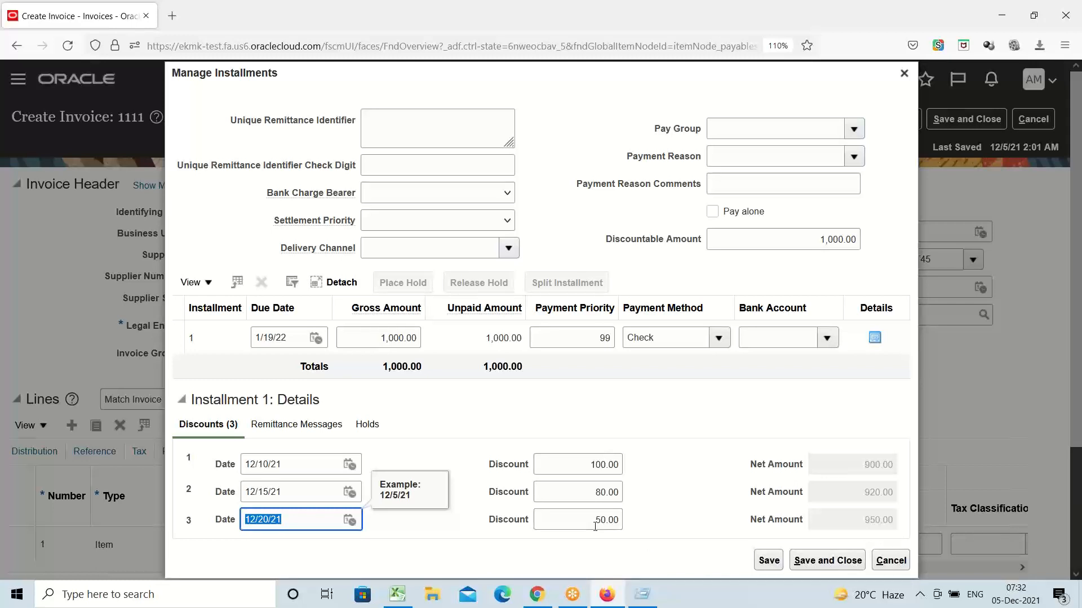
{"action": "triple_click", "coordinate": [587, 525]}
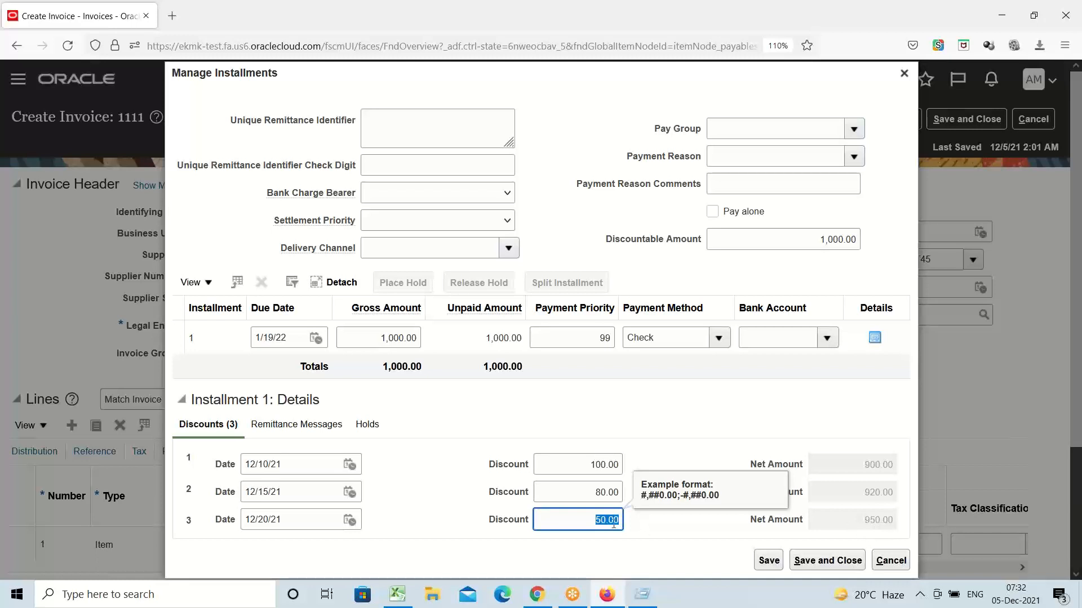
{"action": "triple_click", "coordinate": [586, 498]}
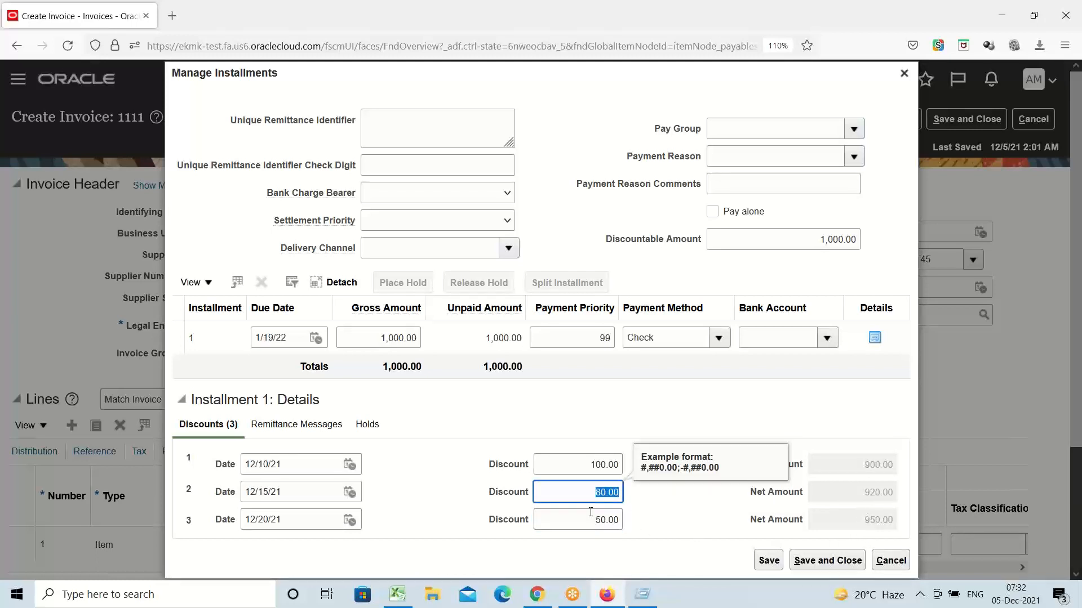
{"action": "triple_click", "coordinate": [579, 469]}
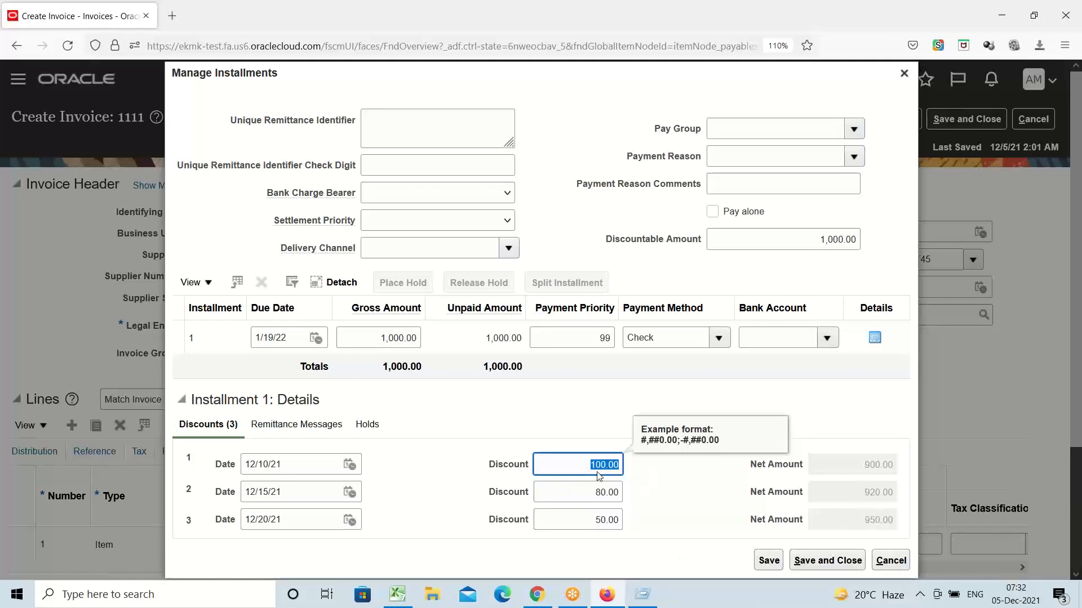
{"action": "left_click", "coordinate": [709, 509]}
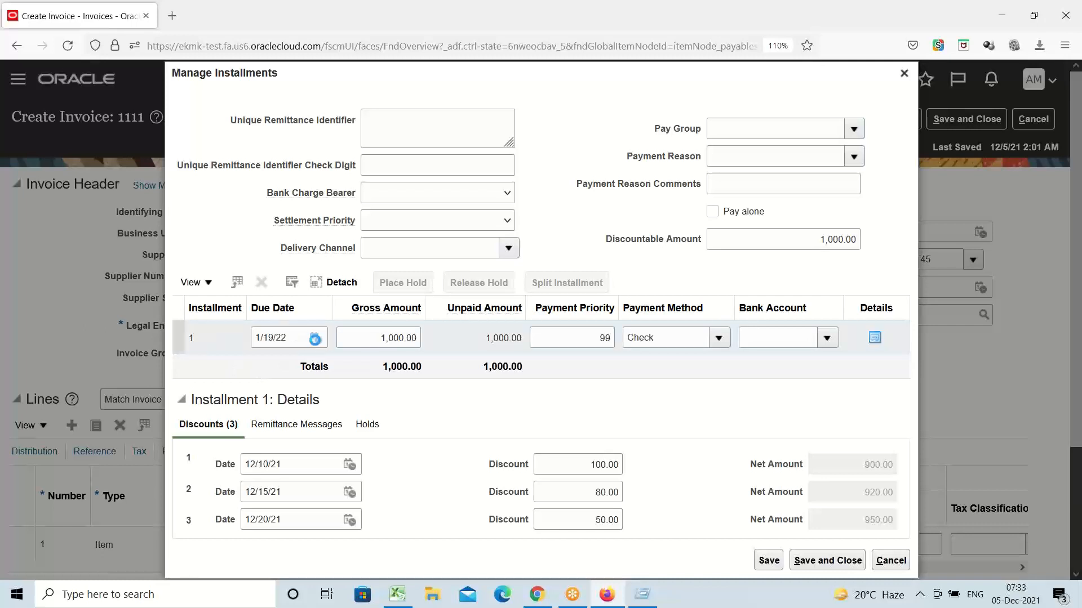
Step: Change the installment due date to 12/31/21 and close the installments dialog
{"action": "left_click", "coordinate": [314, 339]}
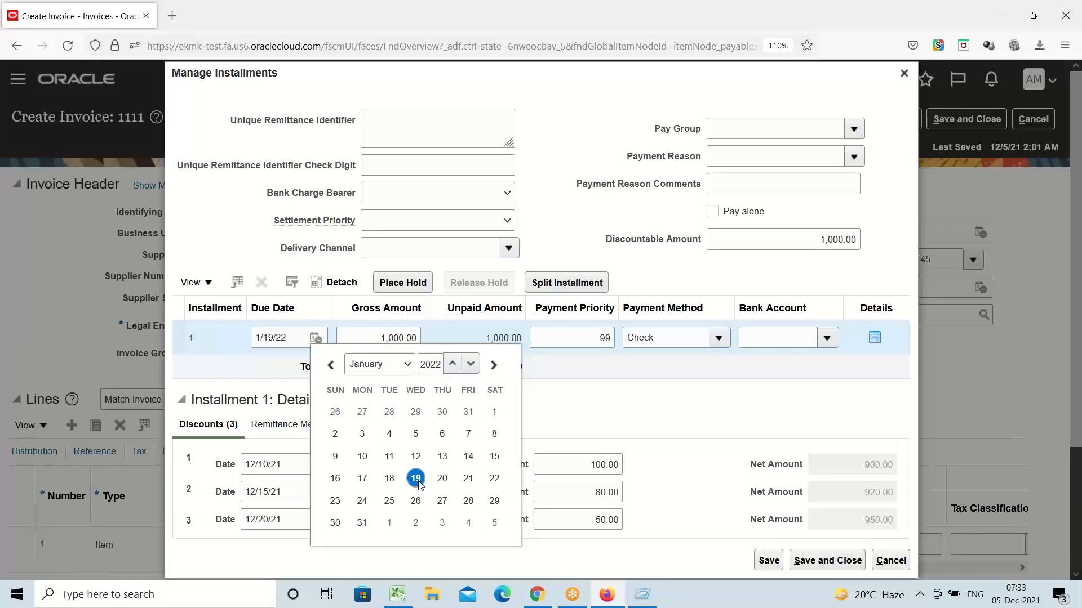
{"action": "left_click", "coordinate": [468, 412]}
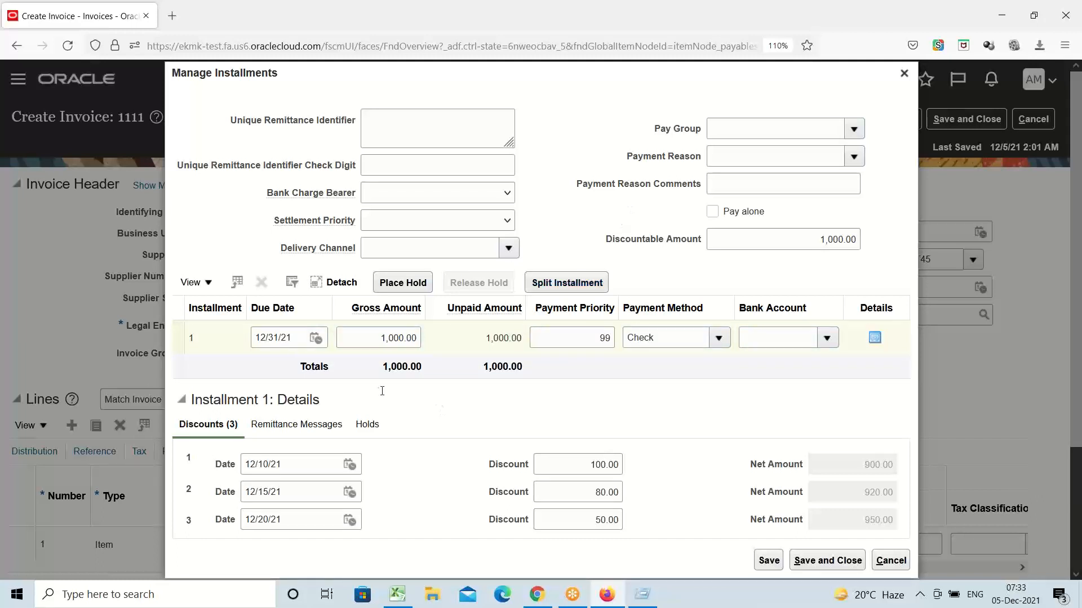
{"action": "left_click", "coordinate": [904, 73]}
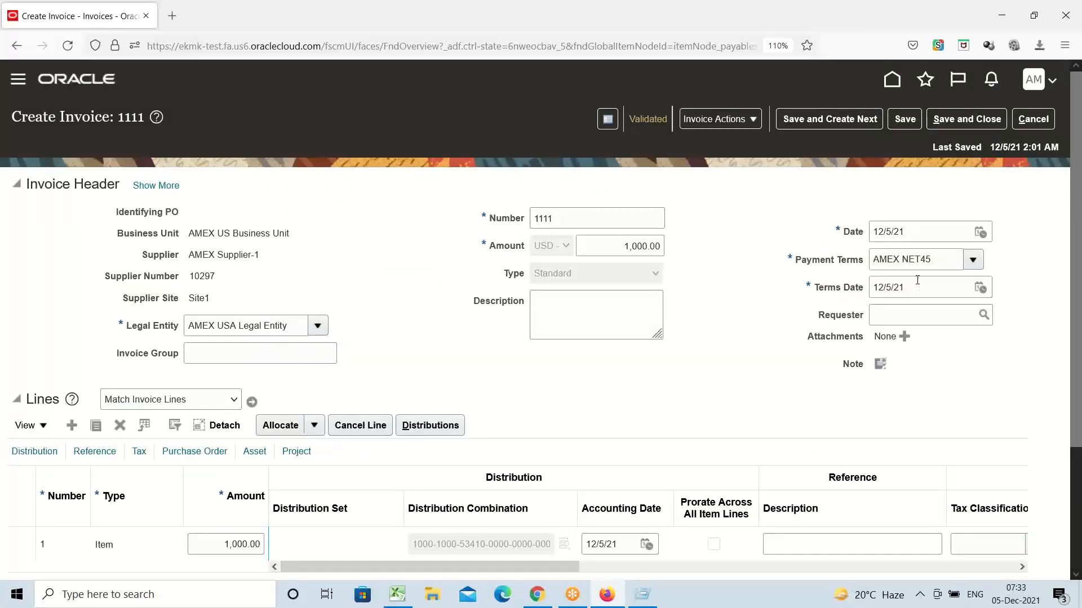
Step: Change the payment terms from AMEX NET45 to Immediate, keeping terms date 12/5/21
{"action": "left_click", "coordinate": [908, 291]}
{"action": "left_click", "coordinate": [972, 258]}
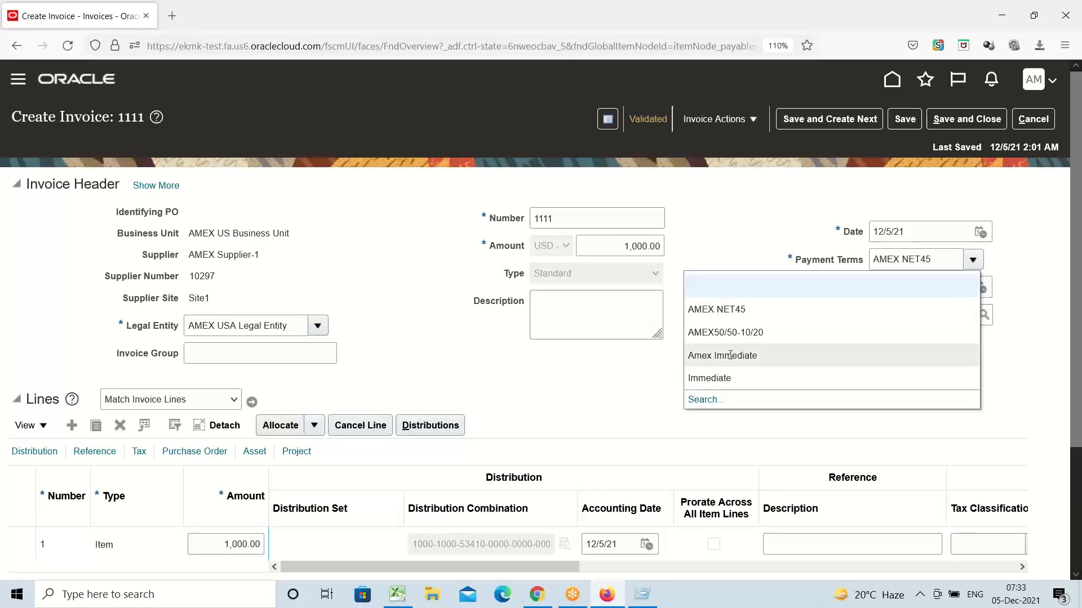
{"action": "left_click", "coordinate": [724, 378]}
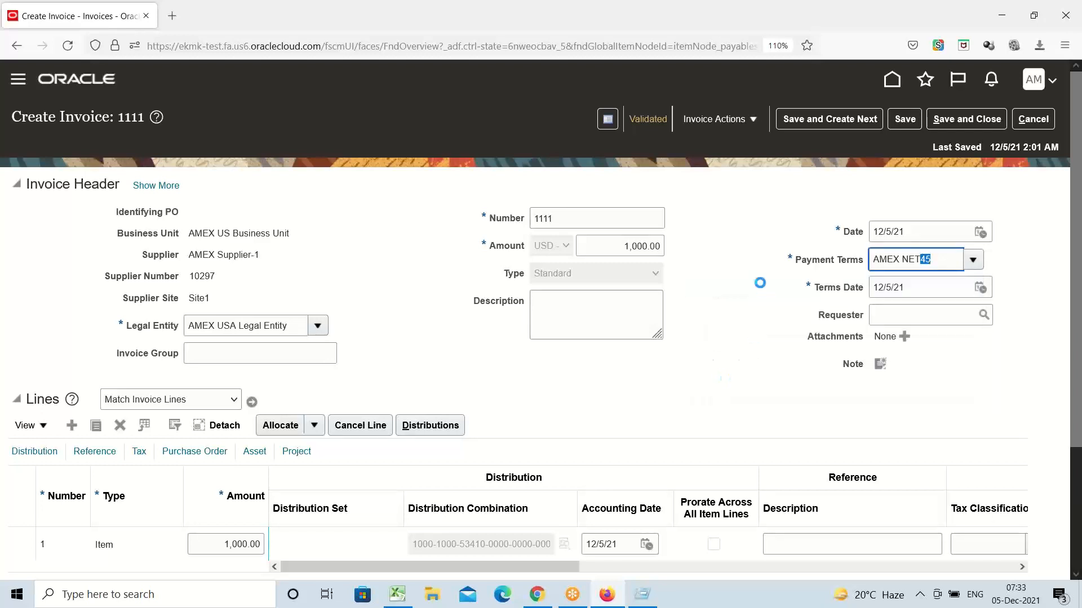
{"action": "left_click", "coordinate": [762, 341]}
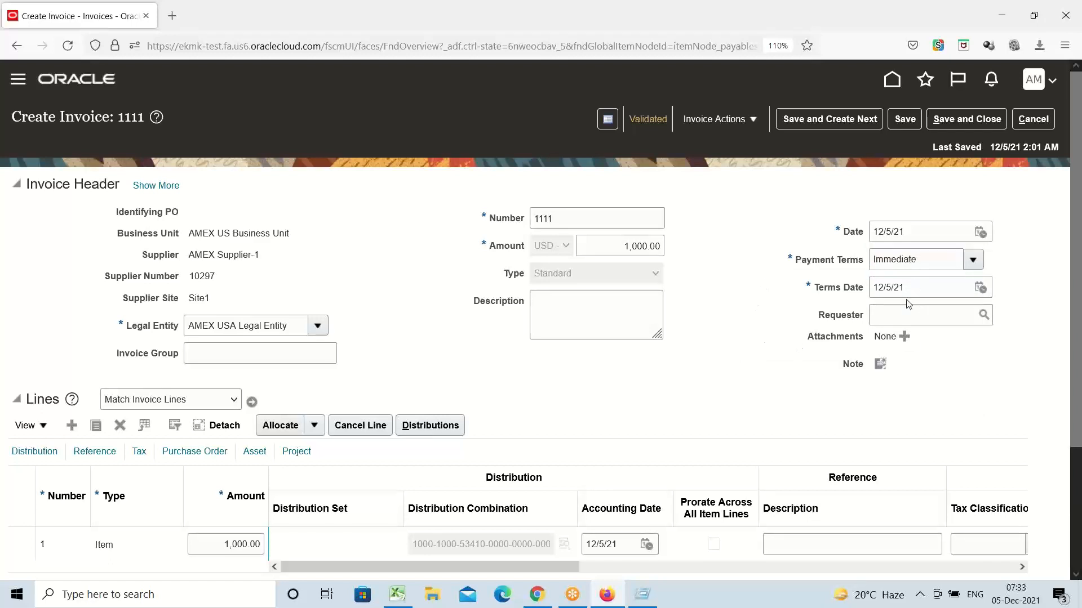
{"action": "left_click_drag", "start_coordinate": [908, 289], "coordinate": [620, 310]}
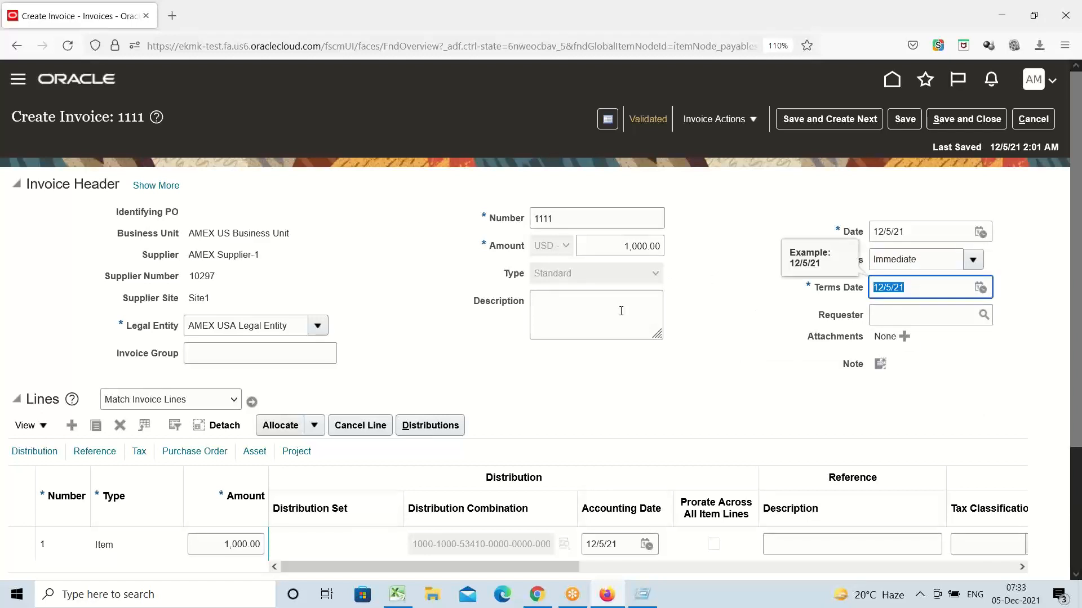
{"action": "left_click", "coordinate": [719, 363]}
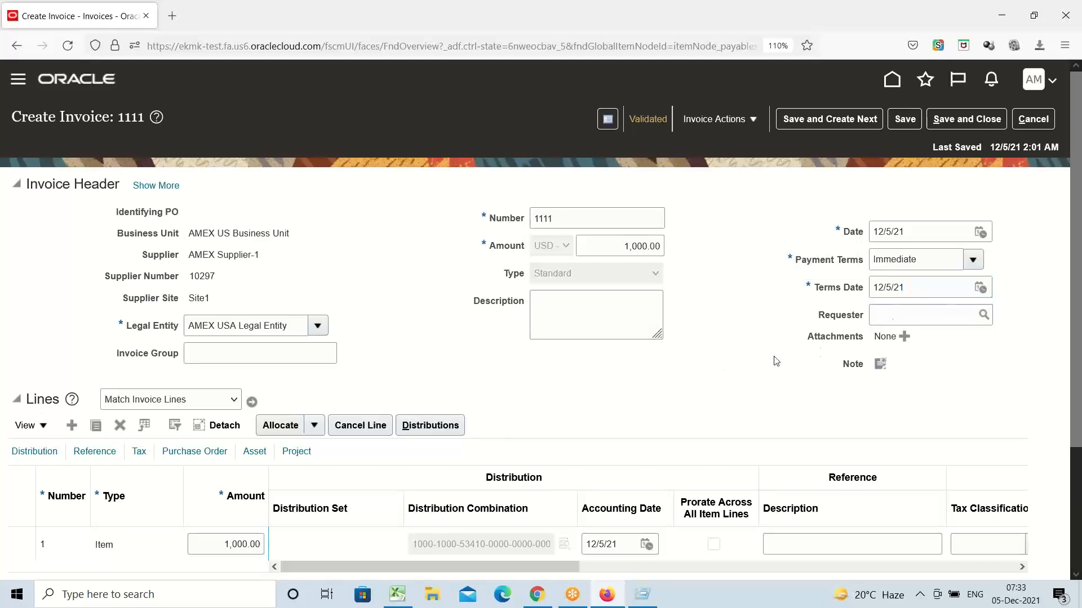
{"action": "left_click", "coordinate": [756, 123]}
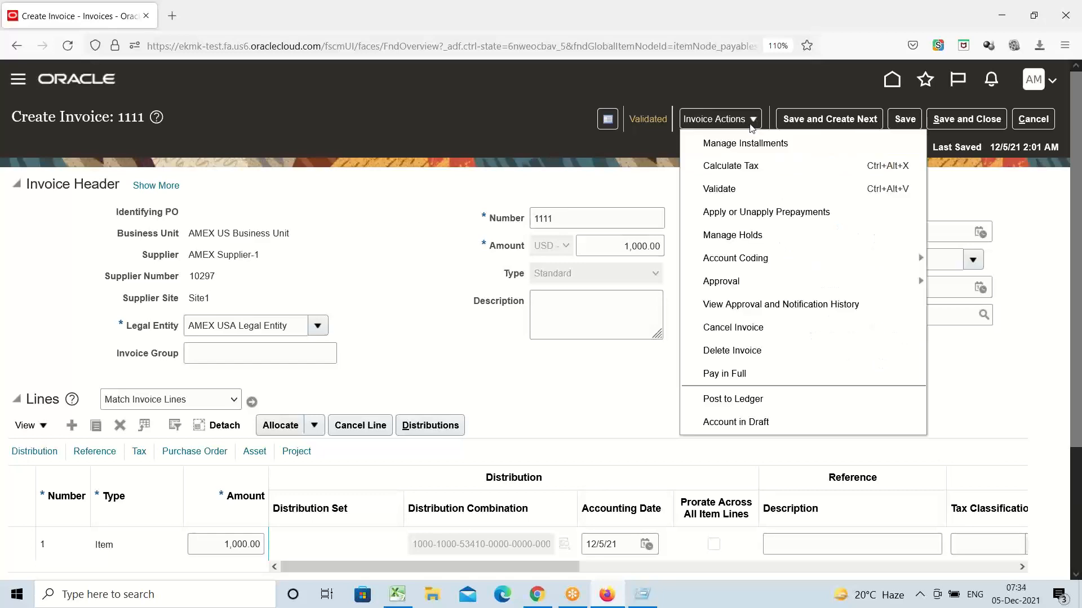
Step: Reopen the installments, check the single 12/5/21 due date, and cancel without changes
{"action": "left_click", "coordinate": [732, 145]}
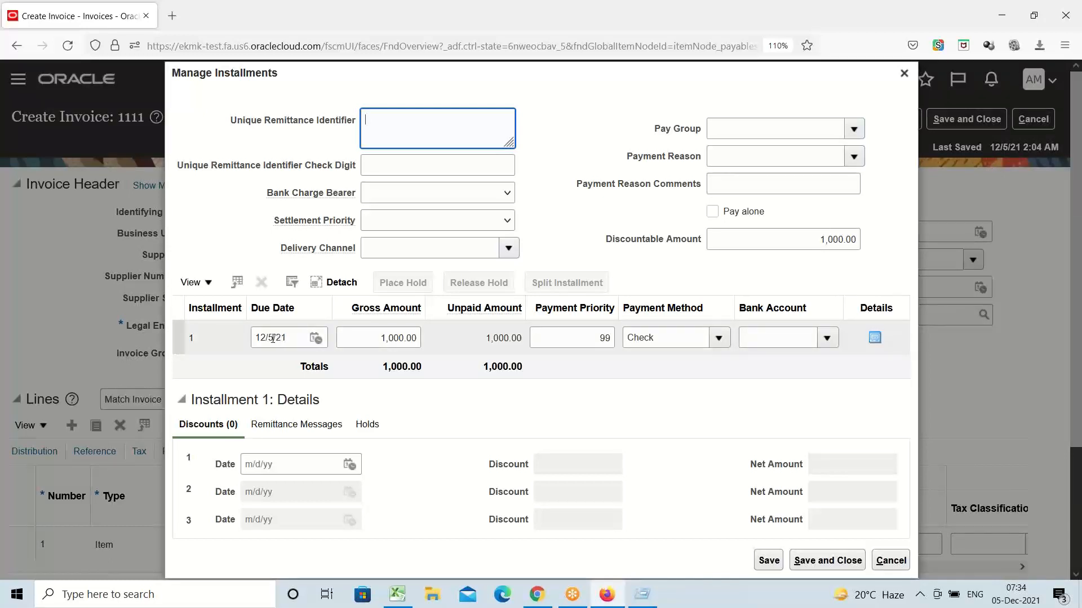
{"action": "left_click_drag", "start_coordinate": [273, 338], "coordinate": [204, 360]}
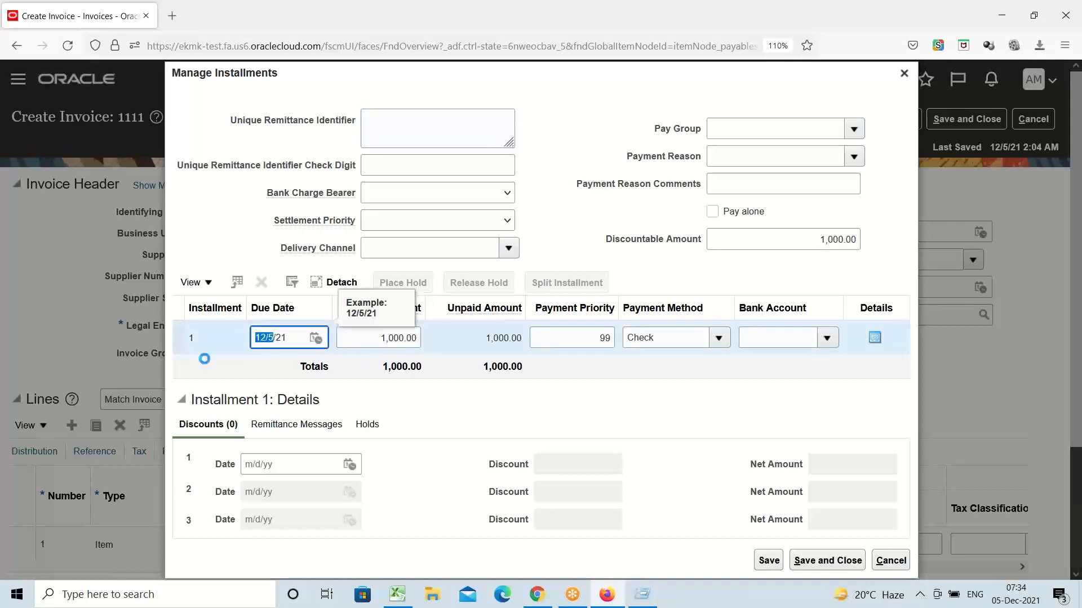
{"action": "left_click", "coordinate": [489, 404]}
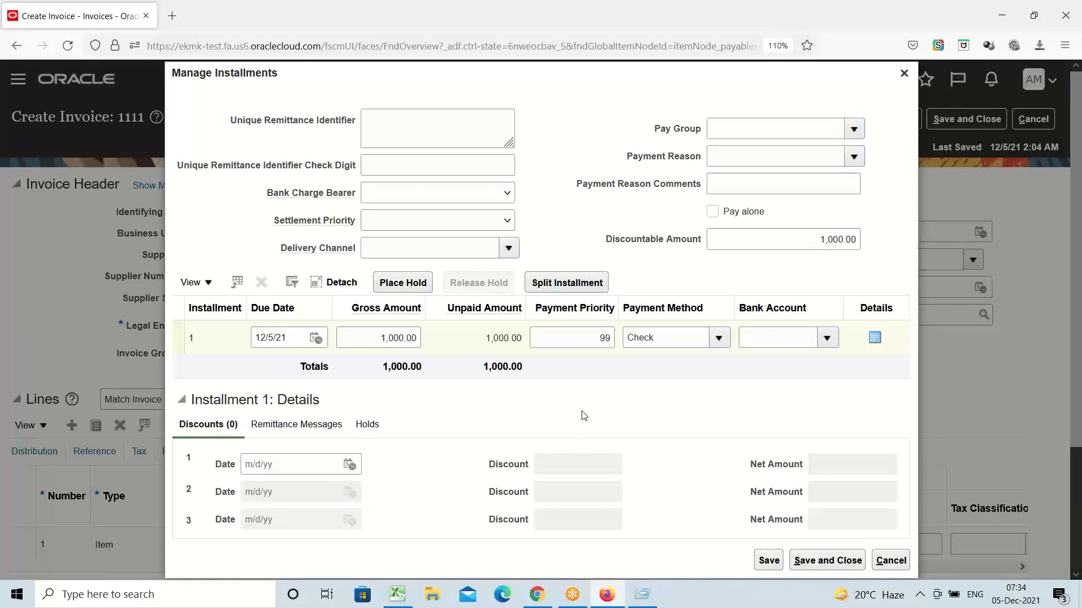
{"action": "left_click", "coordinate": [890, 560]}
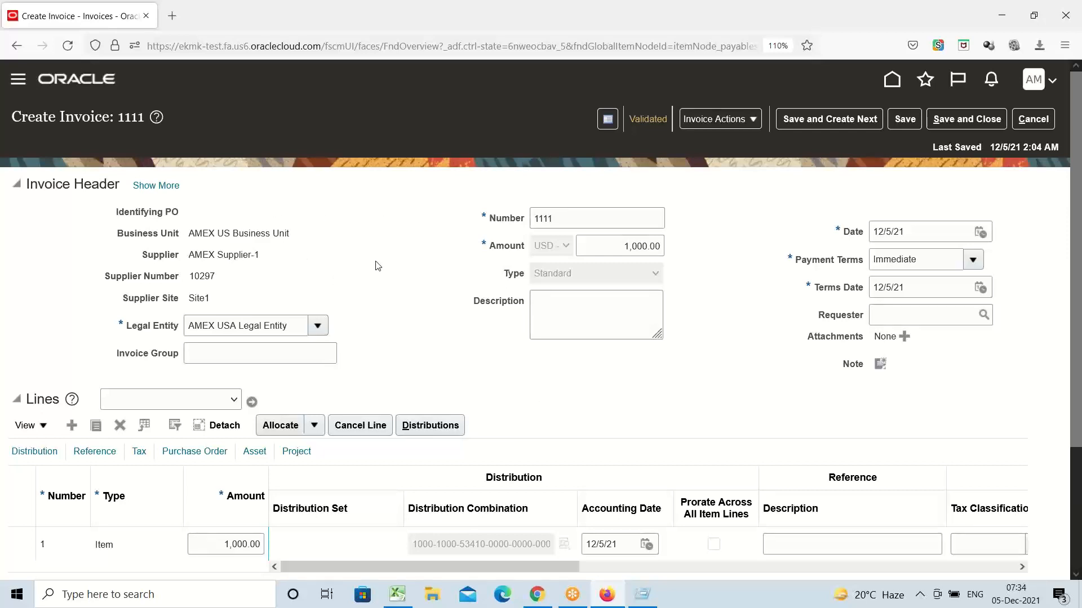
{"action": "scroll", "coordinate": [375, 264], "scroll_direction": "down", "scroll_amount": 2}
{"action": "scroll", "coordinate": [374, 262], "scroll_direction": "up", "scroll_amount": 2}
{"action": "scroll", "coordinate": [789, 304], "scroll_direction": "down", "scroll_amount": 2}
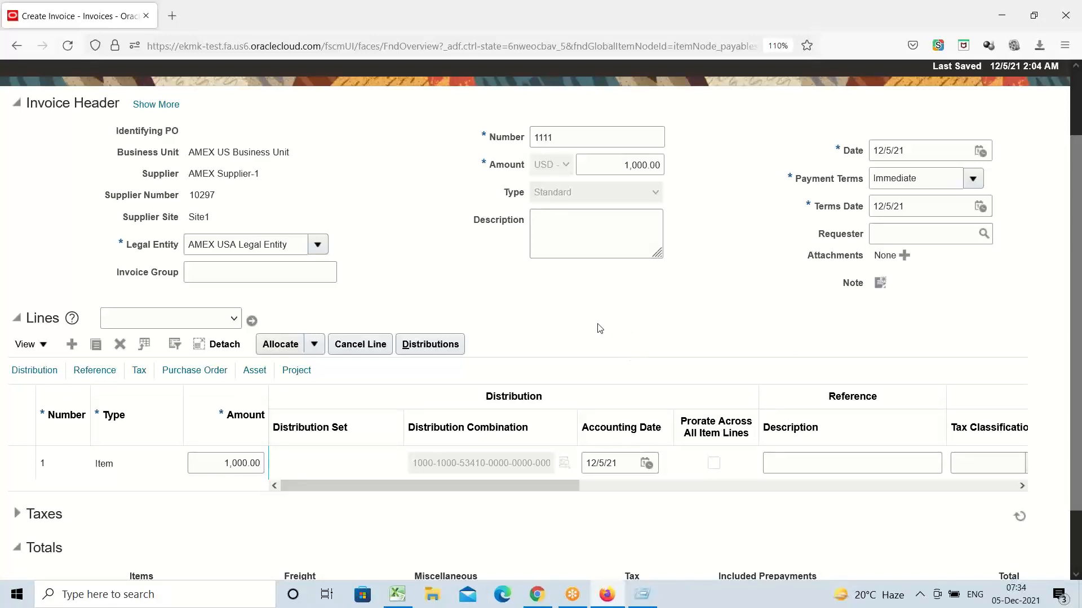
{"action": "scroll", "coordinate": [591, 333], "scroll_direction": "up", "scroll_amount": 3}
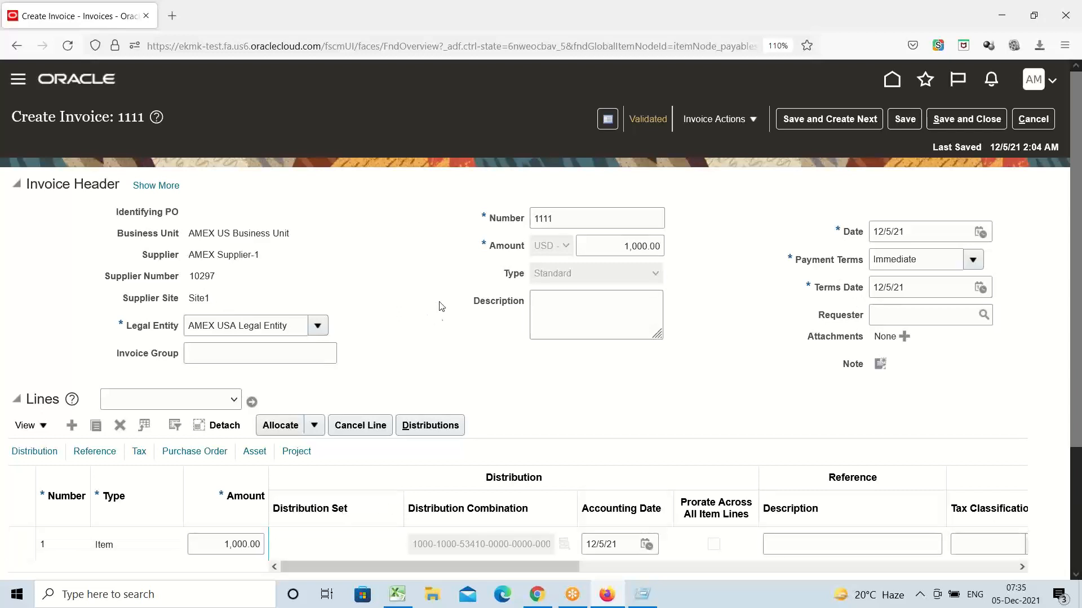
Step: Abandon invoice 1111 without saving and go to Procurement > Suppliers
{"action": "left_click", "coordinate": [1033, 119]}
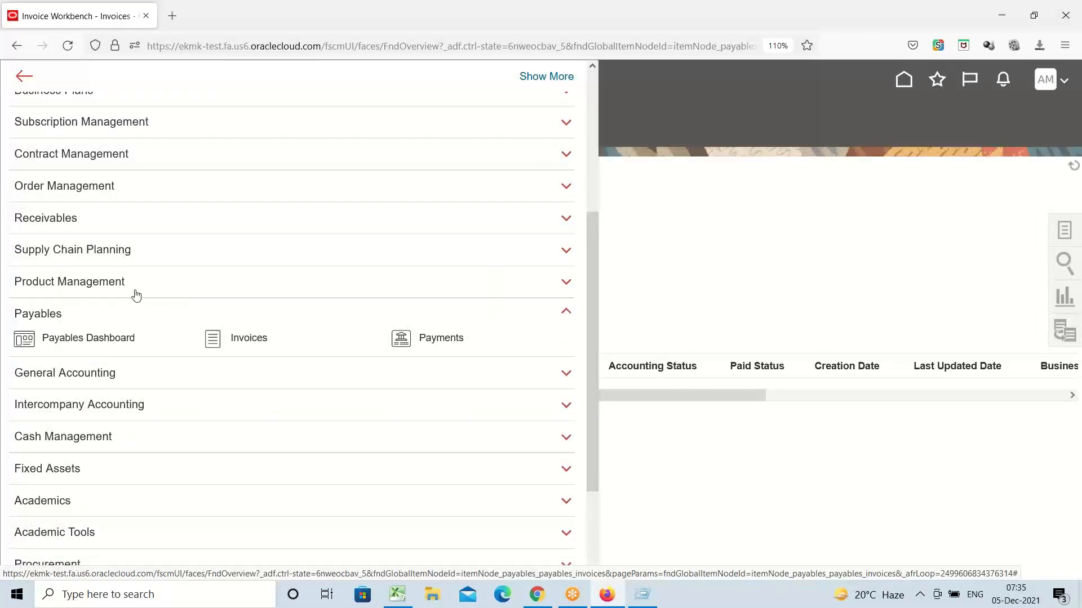
{"action": "scroll", "coordinate": [92, 307], "scroll_direction": "down", "scroll_amount": 3}
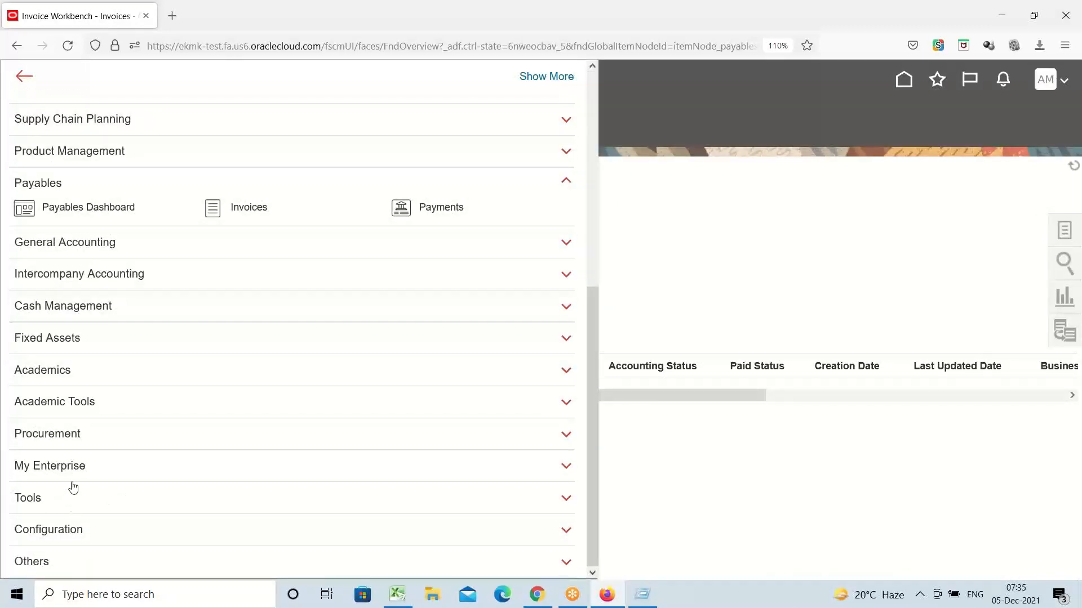
{"action": "left_click", "coordinate": [64, 436]}
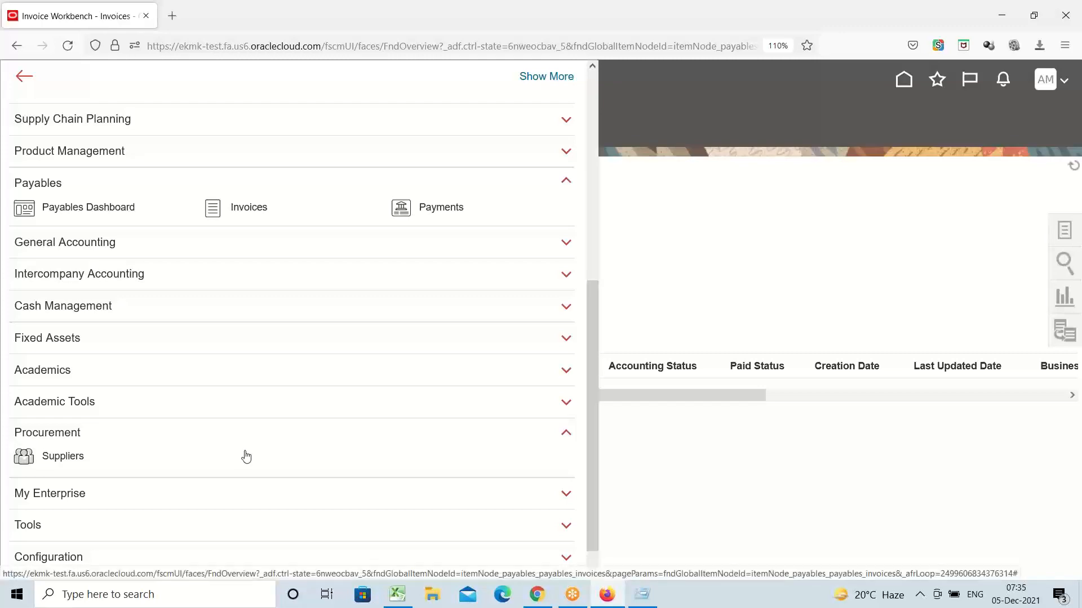
{"action": "left_click", "coordinate": [192, 451]}
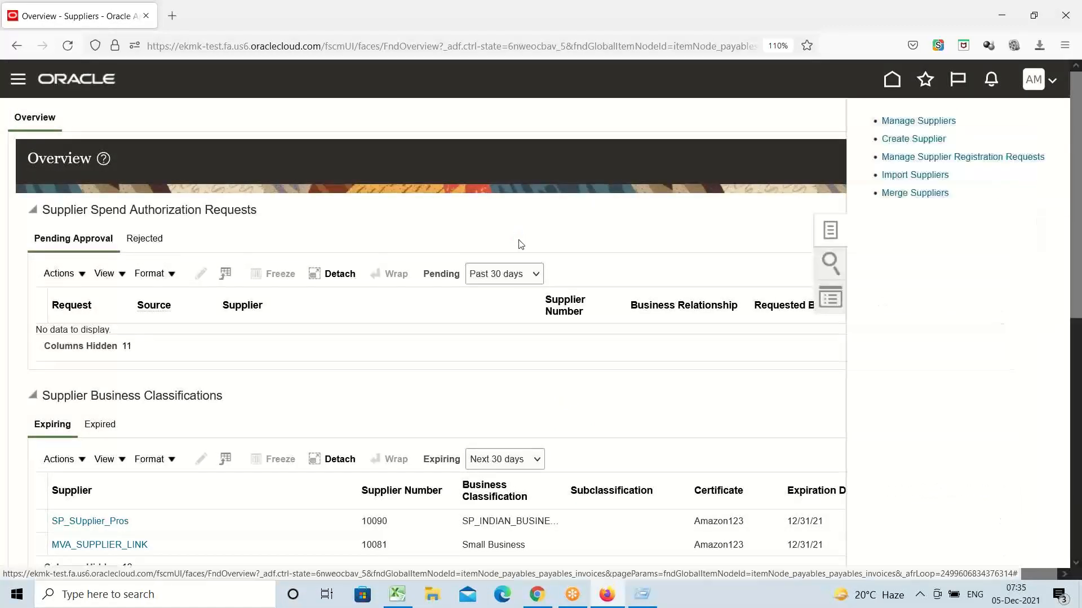
Step: Search Manage Suppliers for keyword 'AMEX Supplier-1' and open the supplier's profile
{"action": "left_click", "coordinate": [897, 123]}
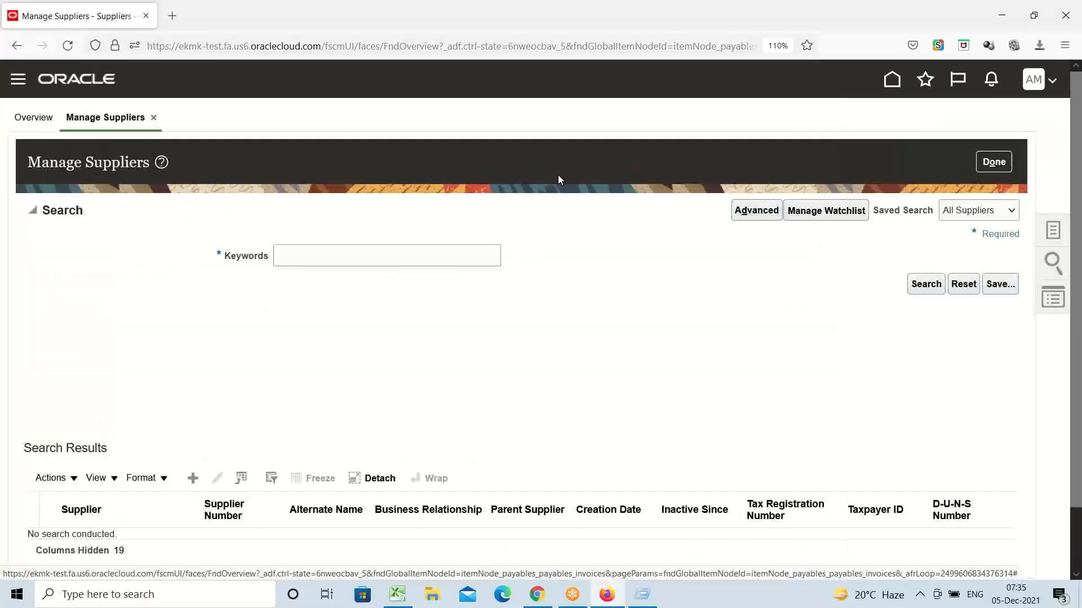
{"action": "left_click", "coordinate": [364, 249]}
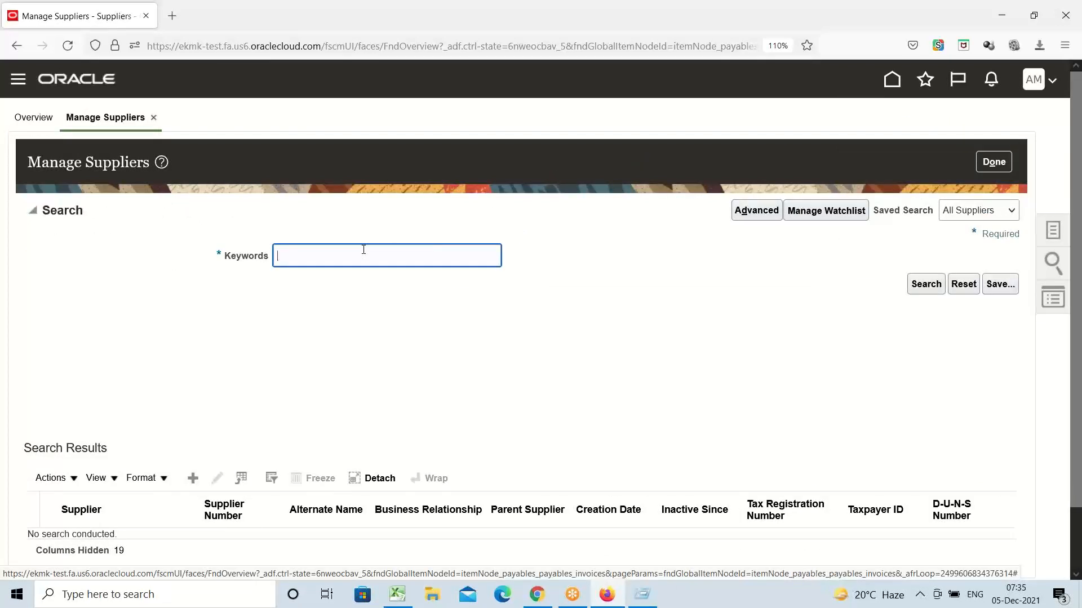
{"action": "type", "text": "amex"}
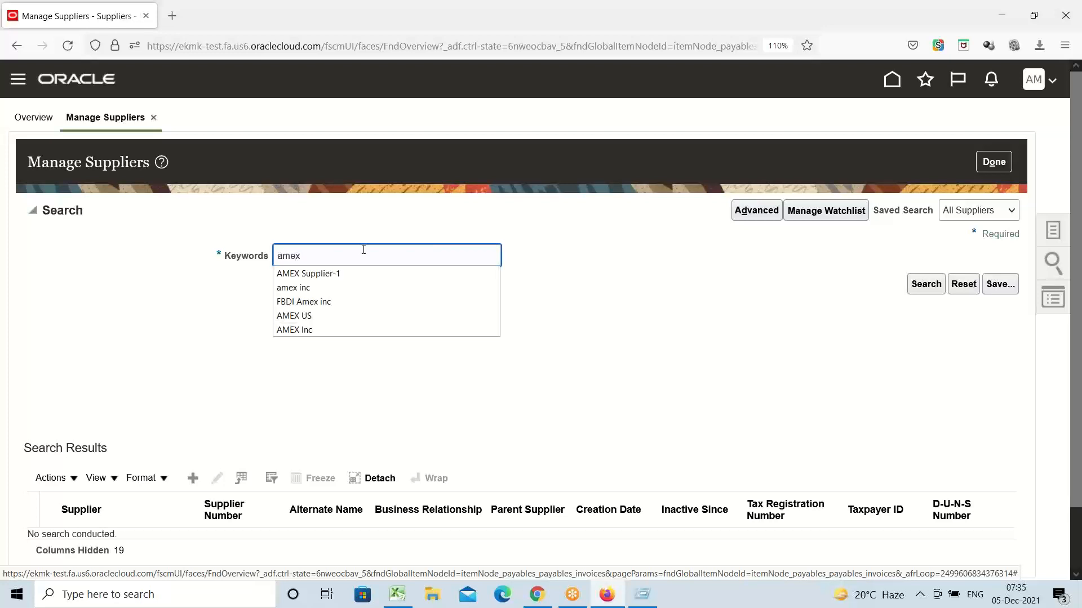
{"action": "left_click", "coordinate": [362, 273]}
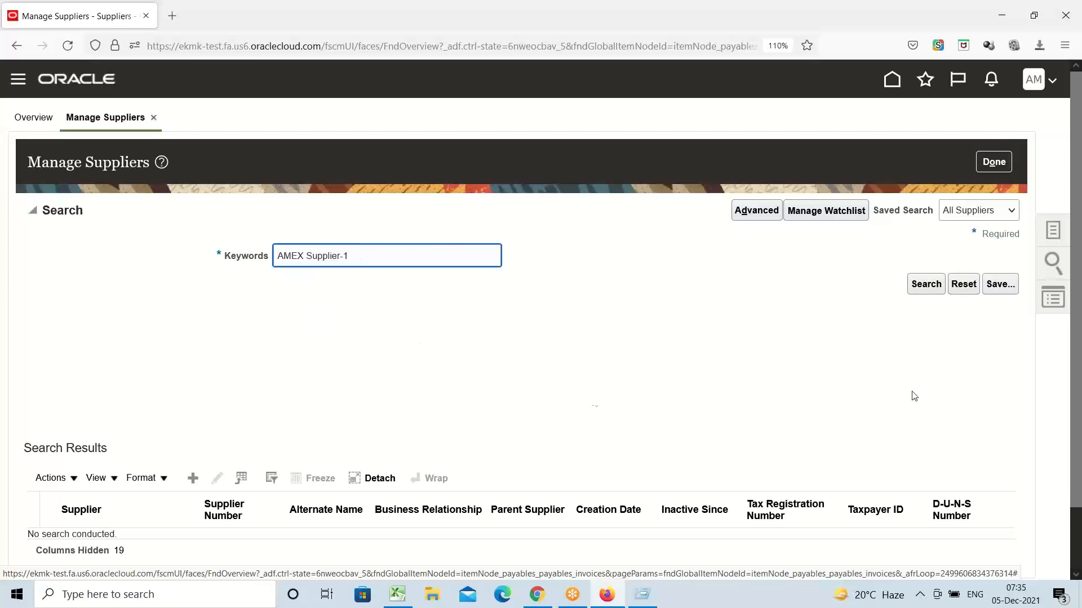
{"action": "left_click", "coordinate": [937, 282]}
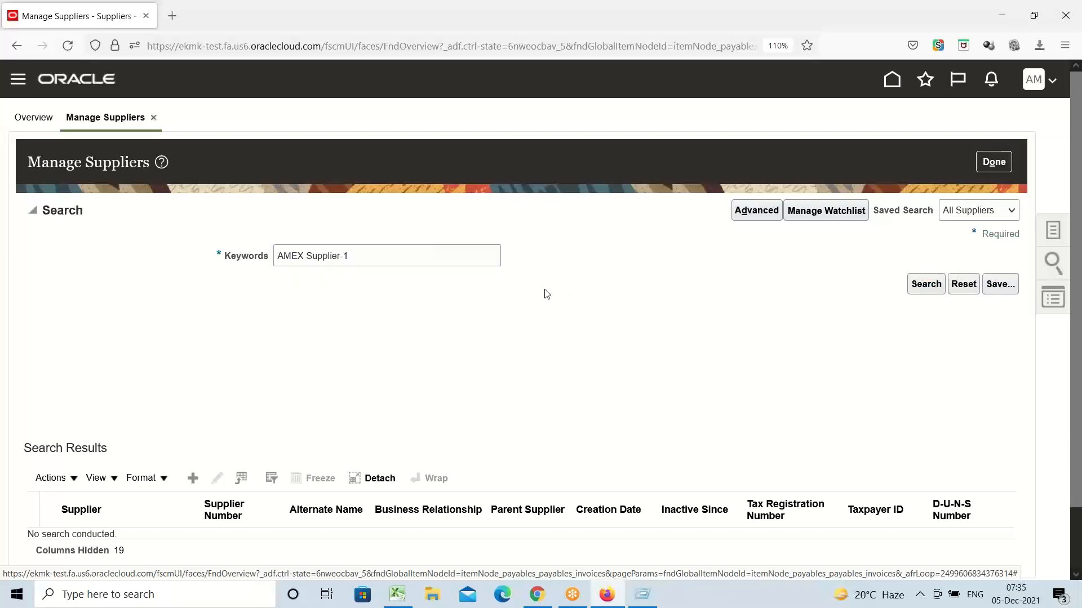
{"action": "scroll", "coordinate": [591, 342], "scroll_direction": "down", "scroll_amount": 1}
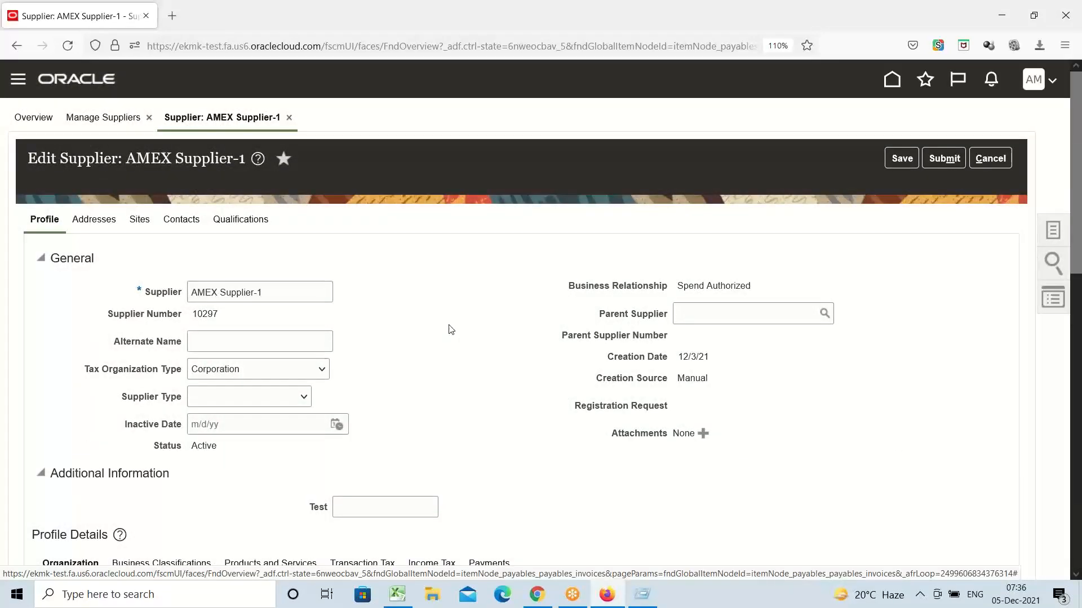
Step: Edit Site1 from AMEX Supplier-1's Sites tab and show its Invoicing settings
{"action": "left_click", "coordinate": [140, 220]}
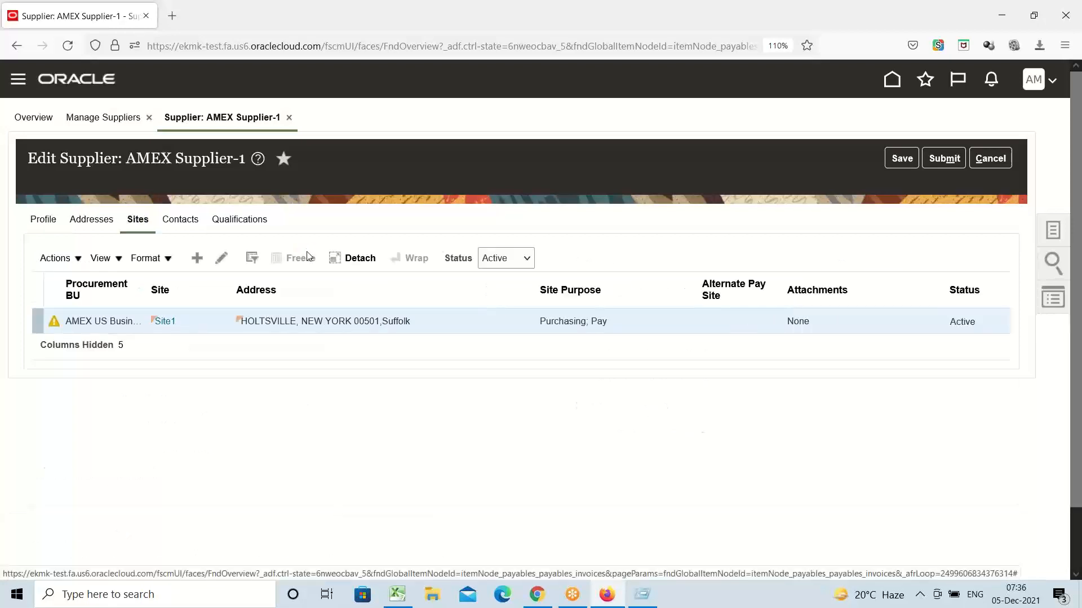
{"action": "left_click", "coordinate": [222, 258]}
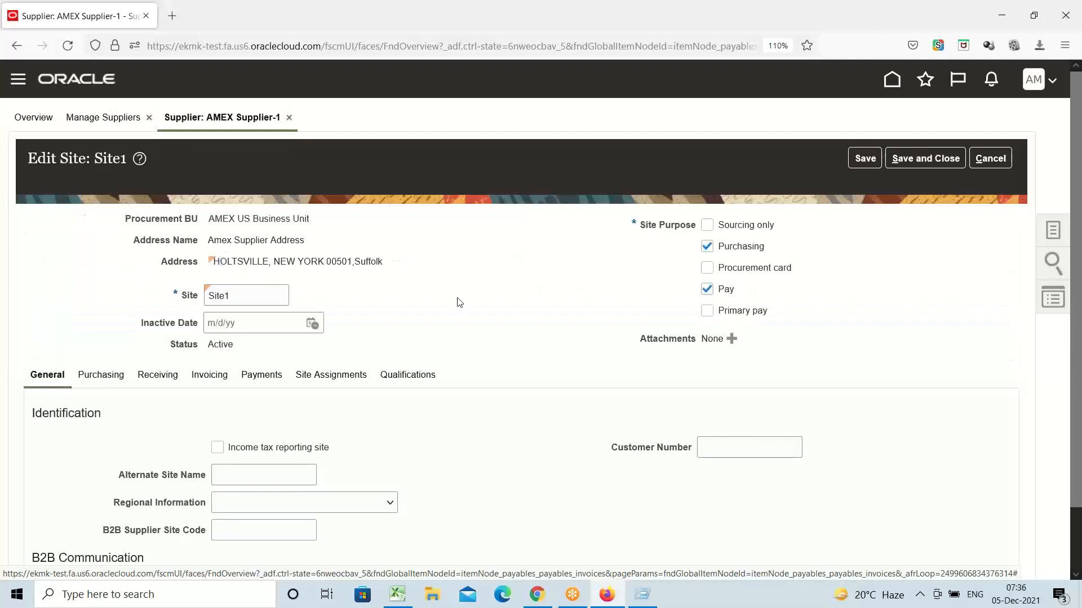
{"action": "scroll", "coordinate": [457, 302], "scroll_direction": "down", "scroll_amount": 1}
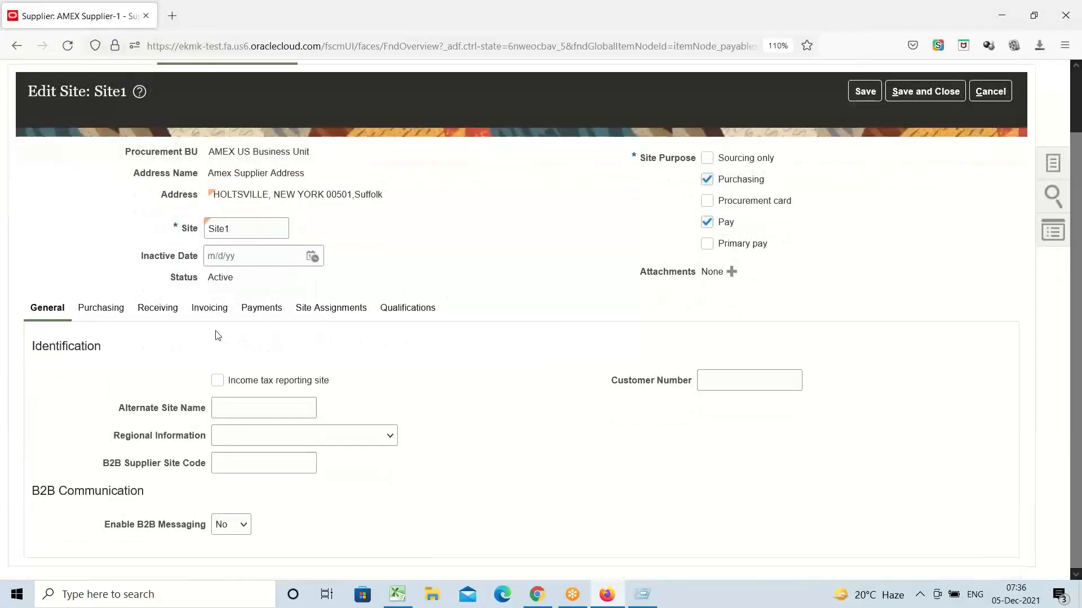
{"action": "left_click", "coordinate": [212, 310]}
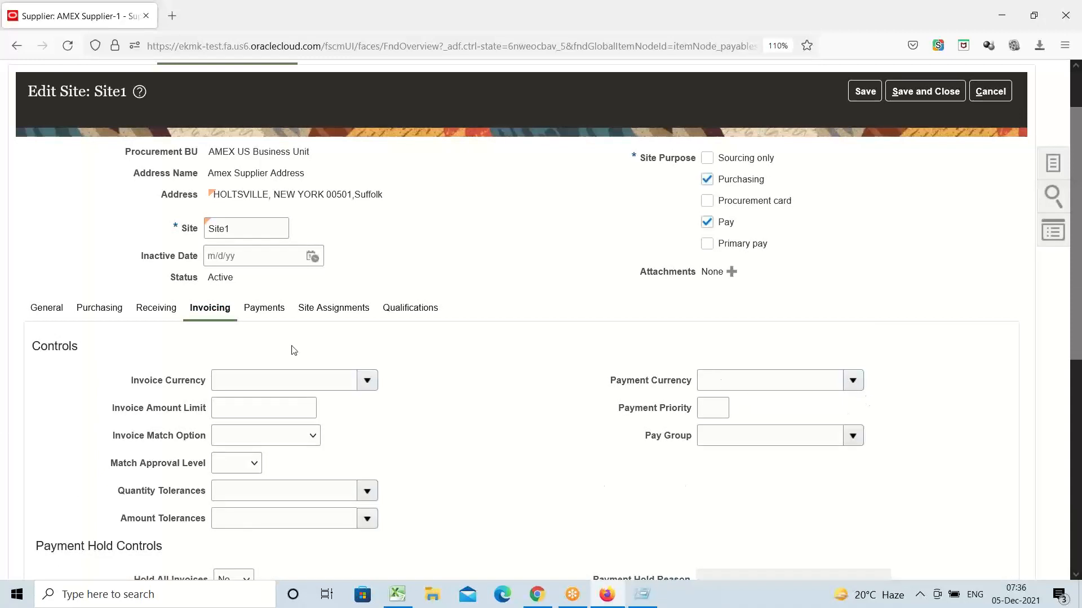
Step: Set Site1's Invoice Currency and Payment Currency both to US Dollar
{"action": "left_click", "coordinate": [246, 237]}
{"action": "double_click", "coordinate": [246, 237]}
{"action": "left_click", "coordinate": [252, 227]}
{"action": "double_click", "coordinate": [232, 228]}
{"action": "left_click", "coordinate": [368, 382]}
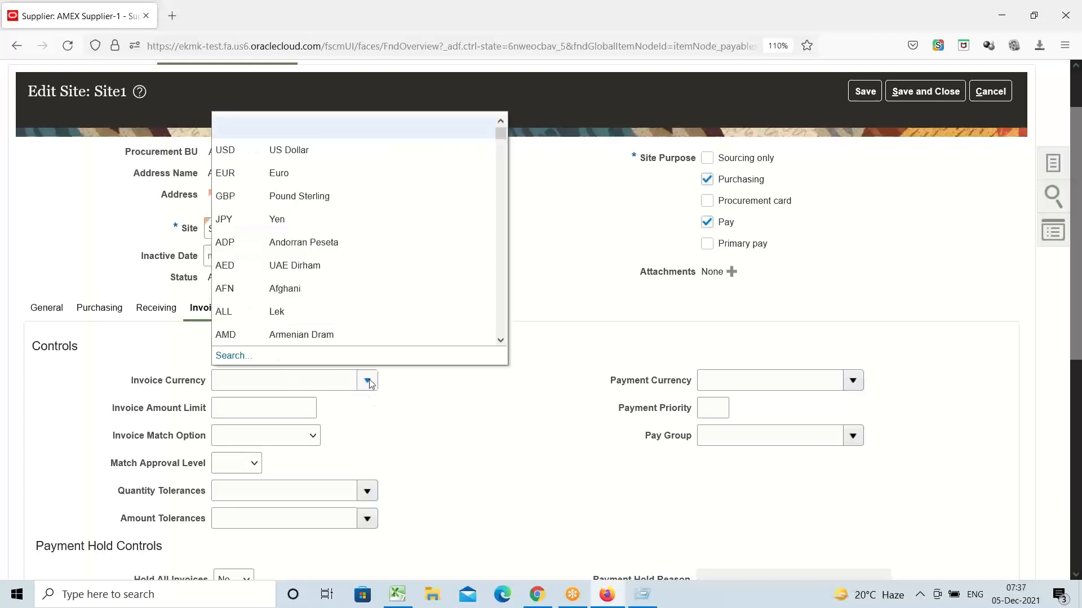
{"action": "left_click", "coordinate": [300, 149]}
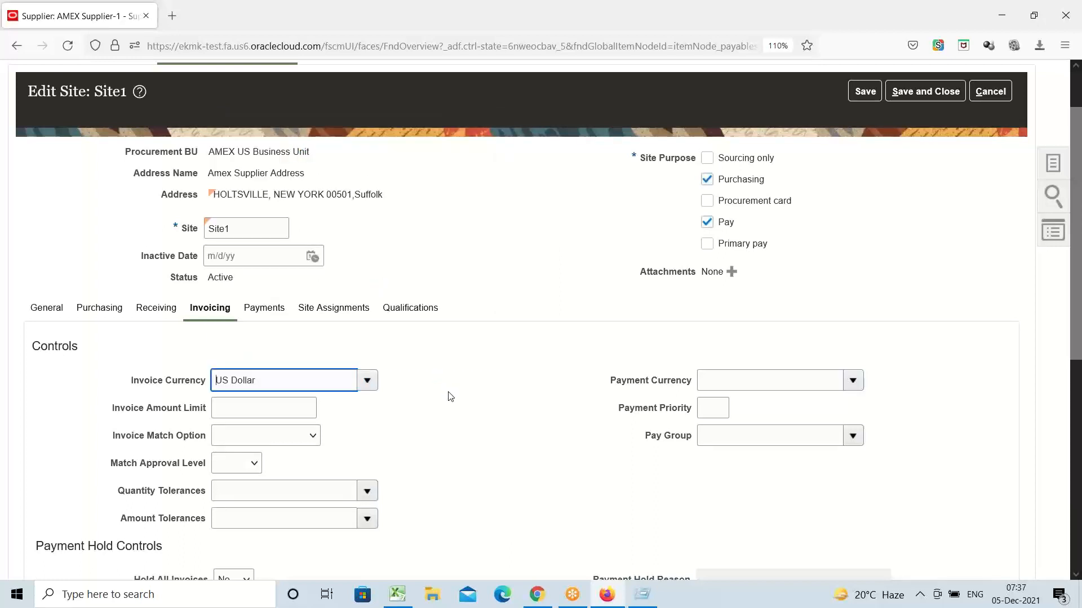
{"action": "left_click", "coordinate": [851, 380]}
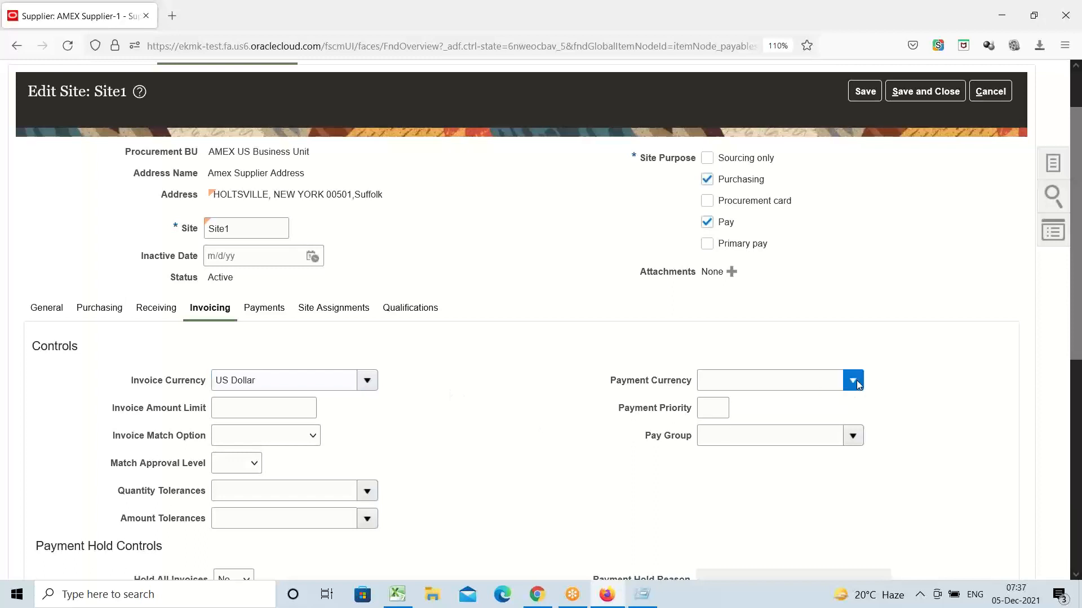
{"action": "left_click", "coordinate": [772, 150]}
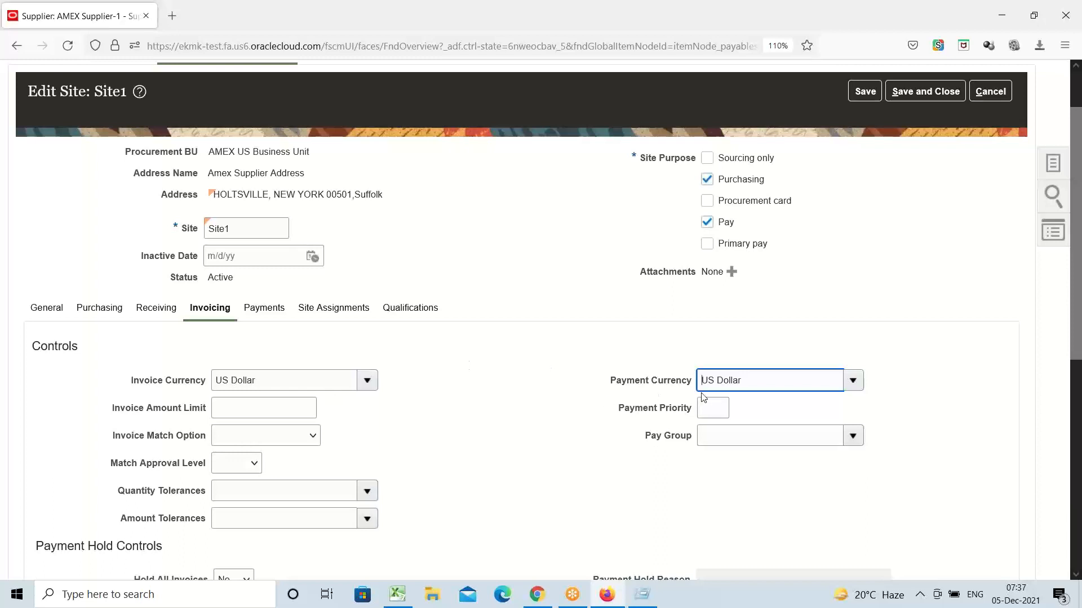
{"action": "left_click", "coordinate": [441, 389]}
Step: Set Site1's Payment Terms to Amex Immediate
{"action": "scroll", "coordinate": [484, 384], "scroll_direction": "down", "scroll_amount": 1}
{"action": "scroll", "coordinate": [484, 383], "scroll_direction": "down", "scroll_amount": 5}
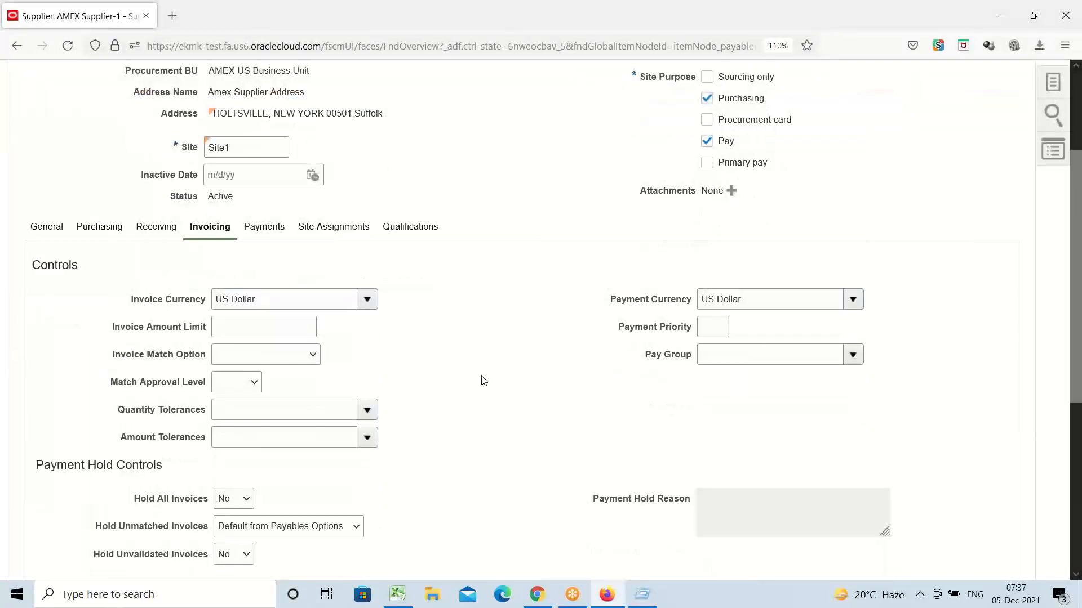
{"action": "scroll", "coordinate": [483, 379], "scroll_direction": "down", "scroll_amount": 2}
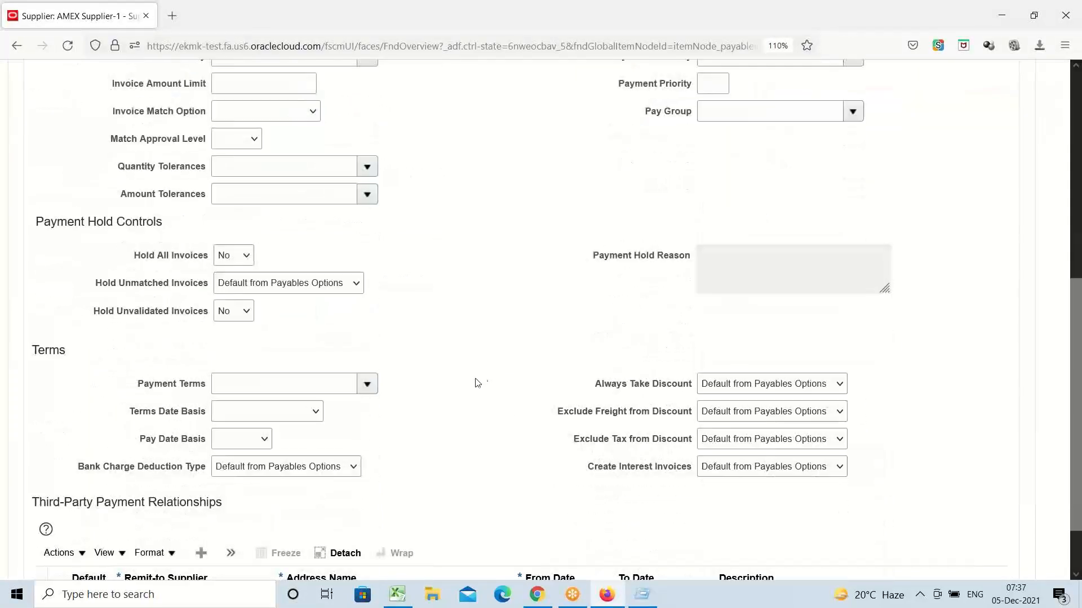
{"action": "left_click", "coordinate": [367, 386]}
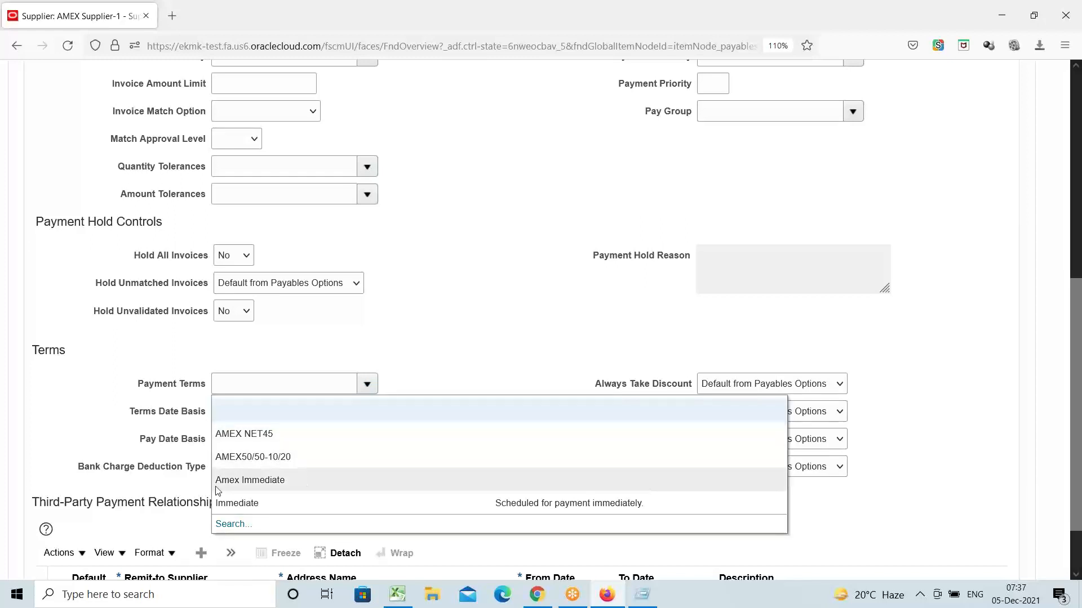
{"action": "left_click", "coordinate": [289, 480]}
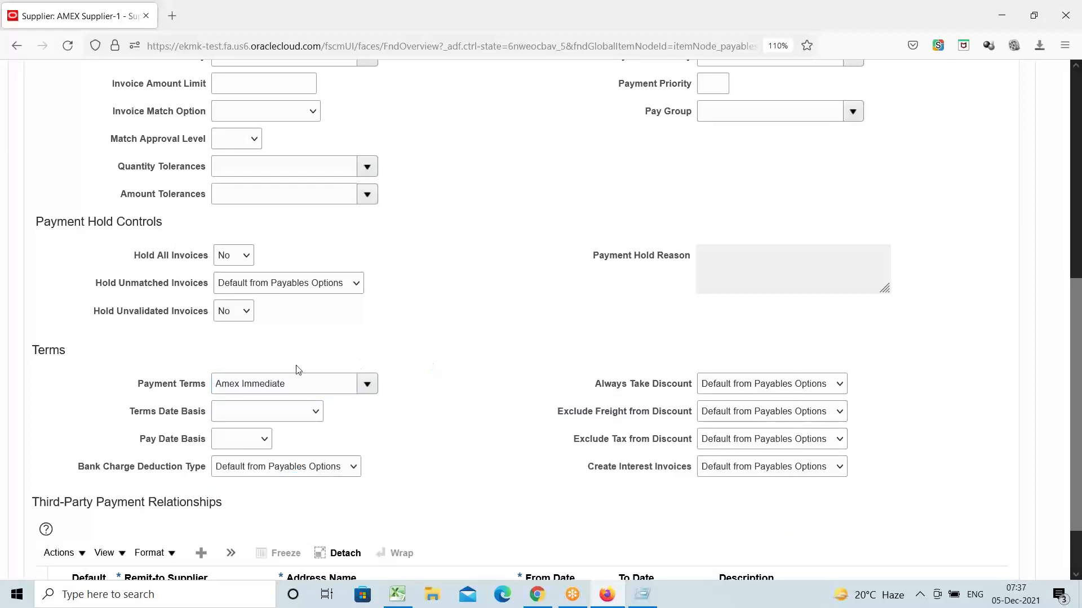
{"action": "scroll", "coordinate": [403, 338], "scroll_direction": "up", "scroll_amount": 3}
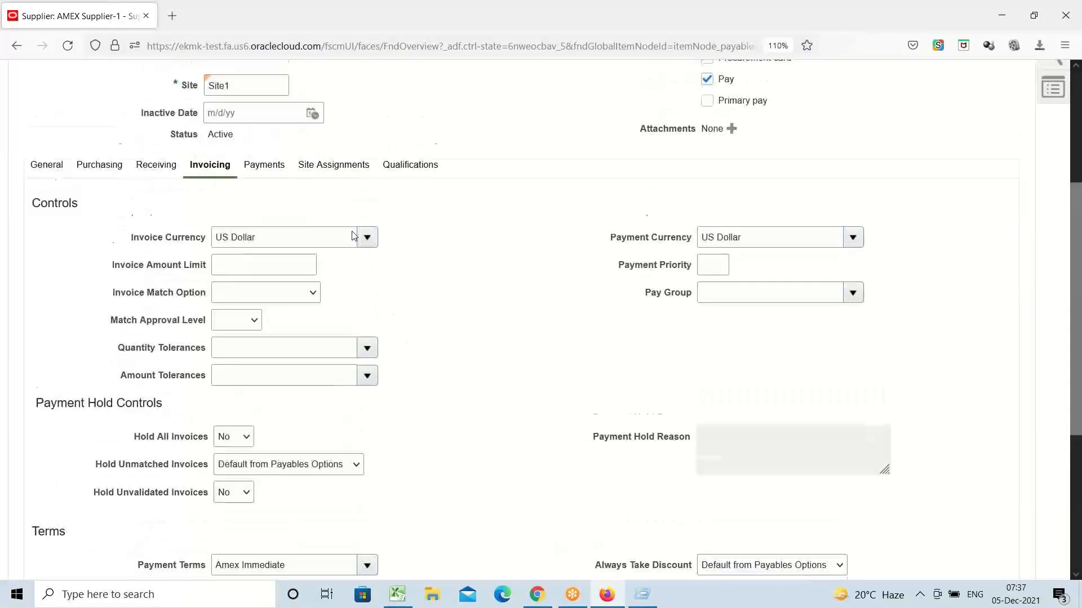
{"action": "scroll", "coordinate": [451, 366], "scroll_direction": "down", "scroll_amount": 4}
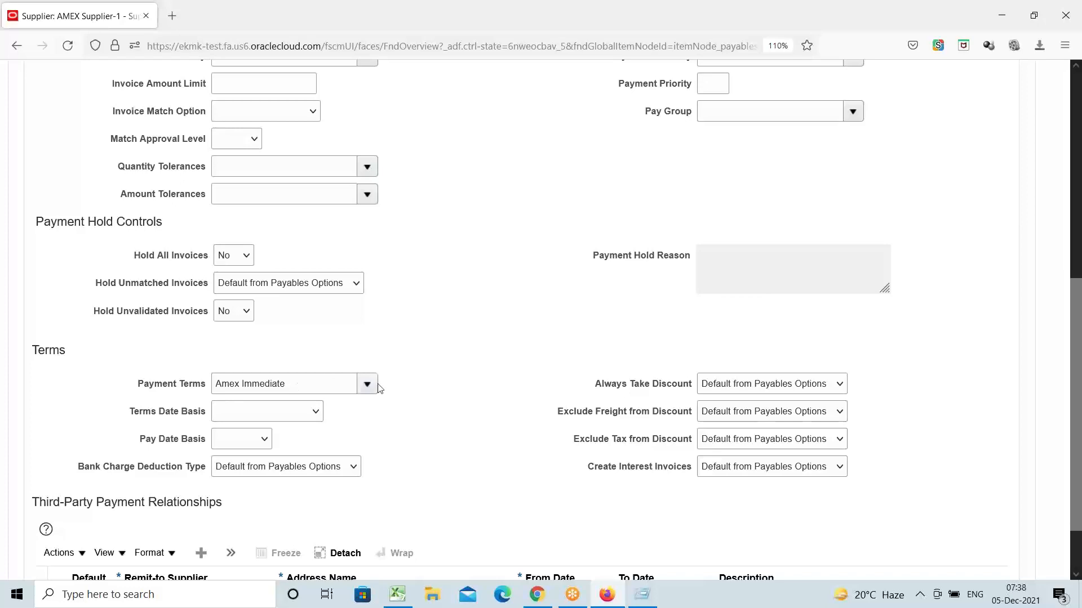
{"action": "scroll", "coordinate": [374, 374], "scroll_direction": "up", "scroll_amount": 3}
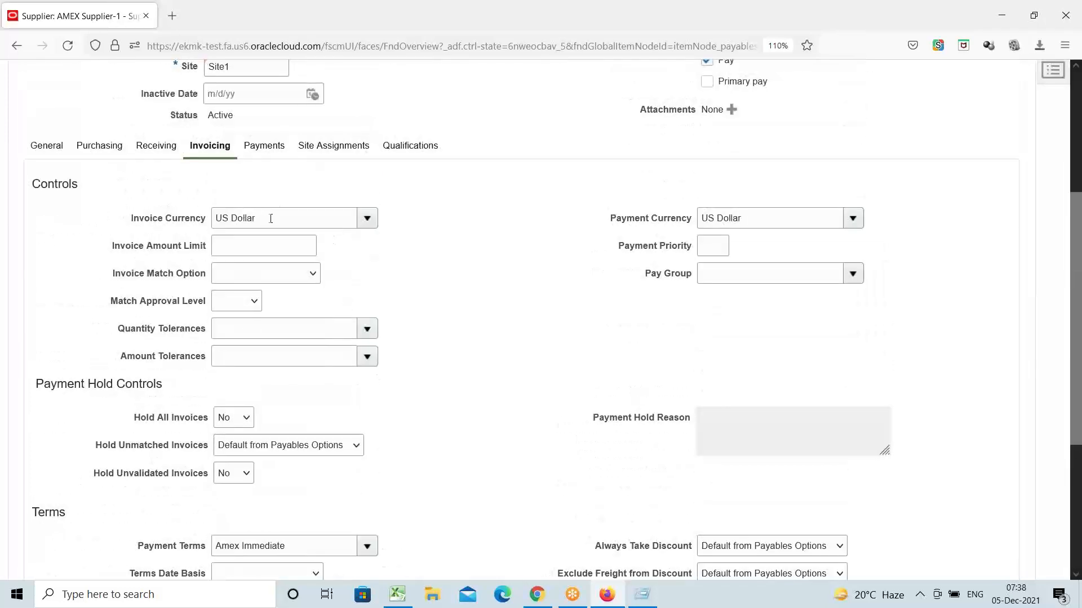
{"action": "scroll", "coordinate": [403, 301], "scroll_direction": "up", "scroll_amount": 3}
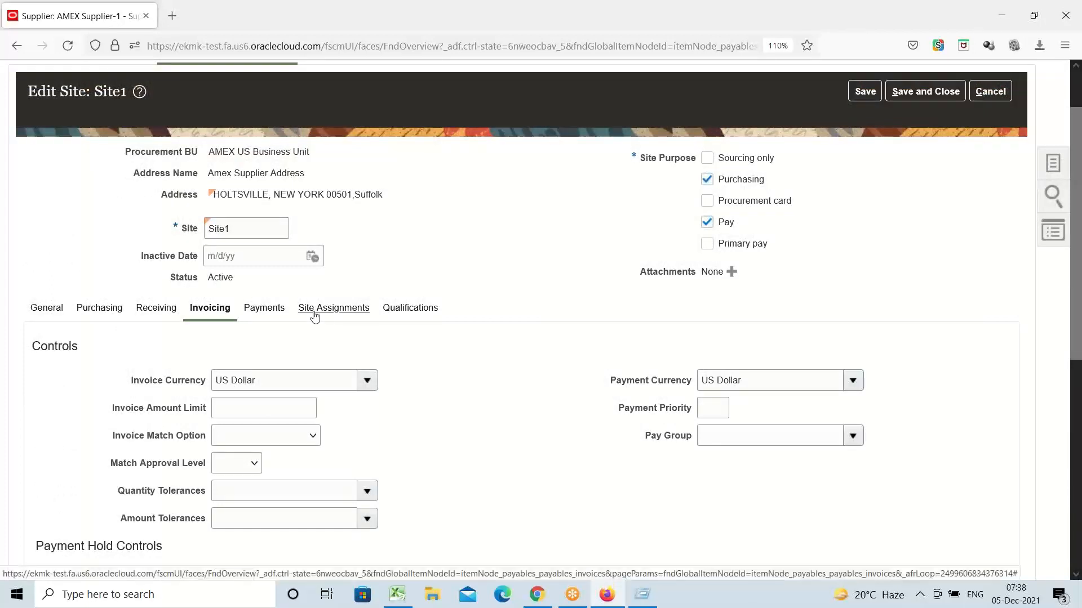
Step: Give the AMEX US Business Unit site assignment the Misc Expense distribution set
{"action": "left_click", "coordinate": [315, 310]}
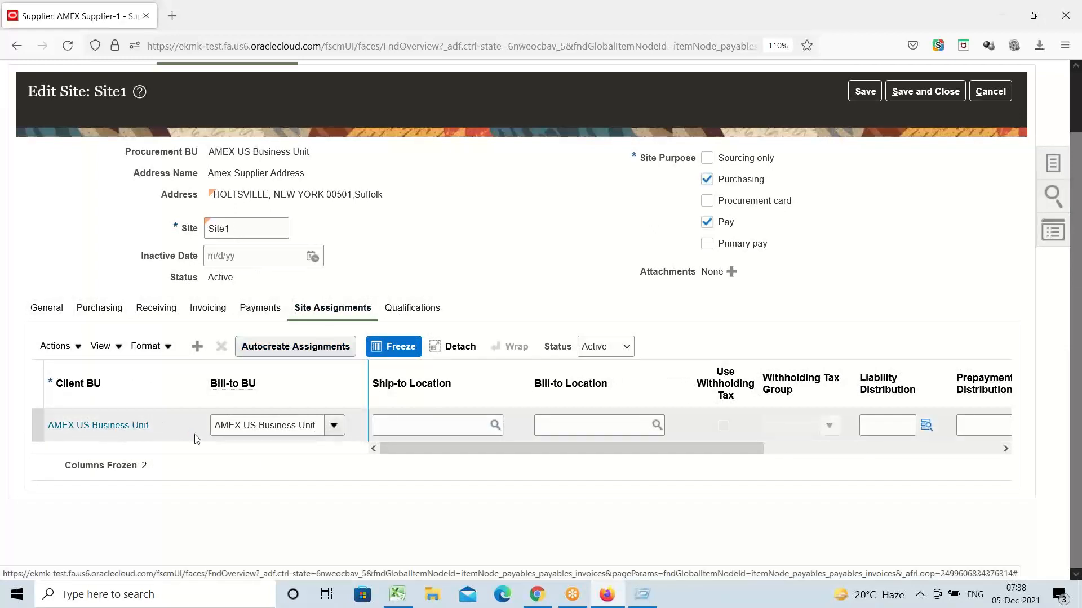
{"action": "left_click_drag", "start_coordinate": [470, 451], "coordinate": [731, 443]}
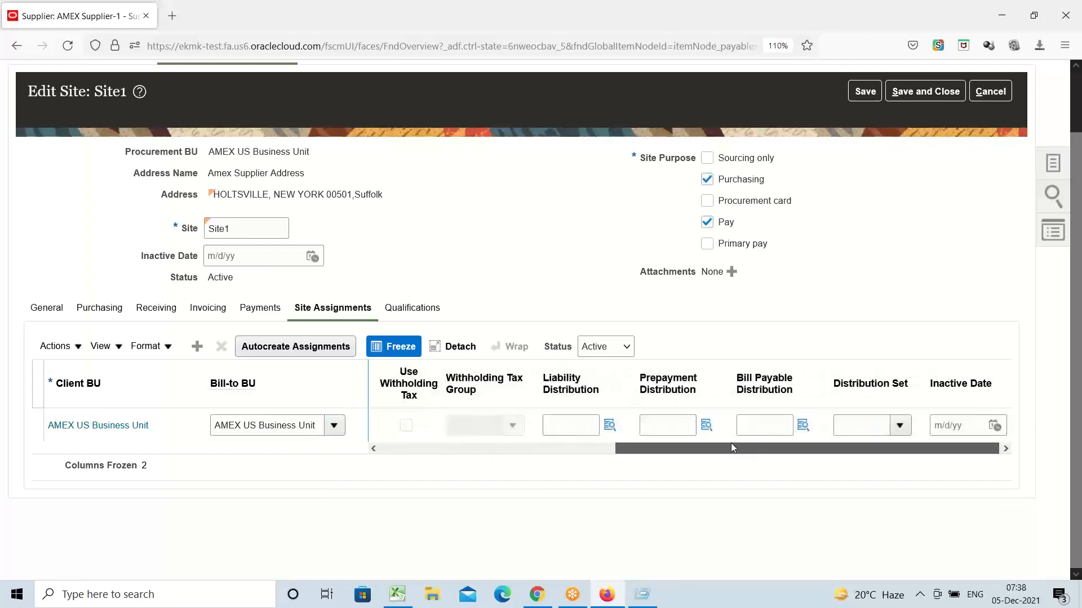
{"action": "left_click", "coordinate": [901, 427]}
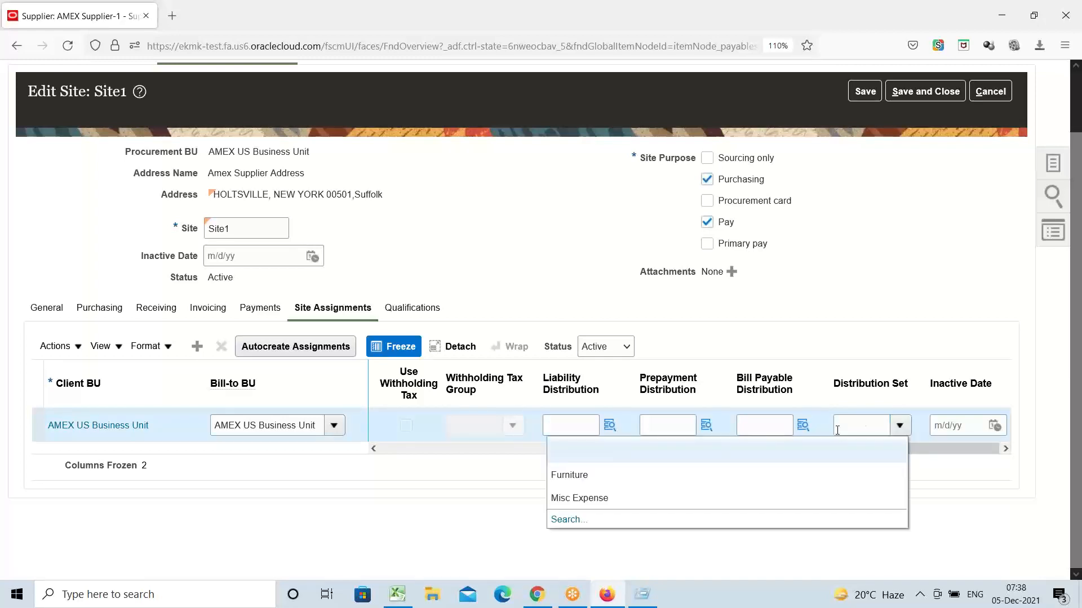
{"action": "left_click", "coordinate": [598, 498]}
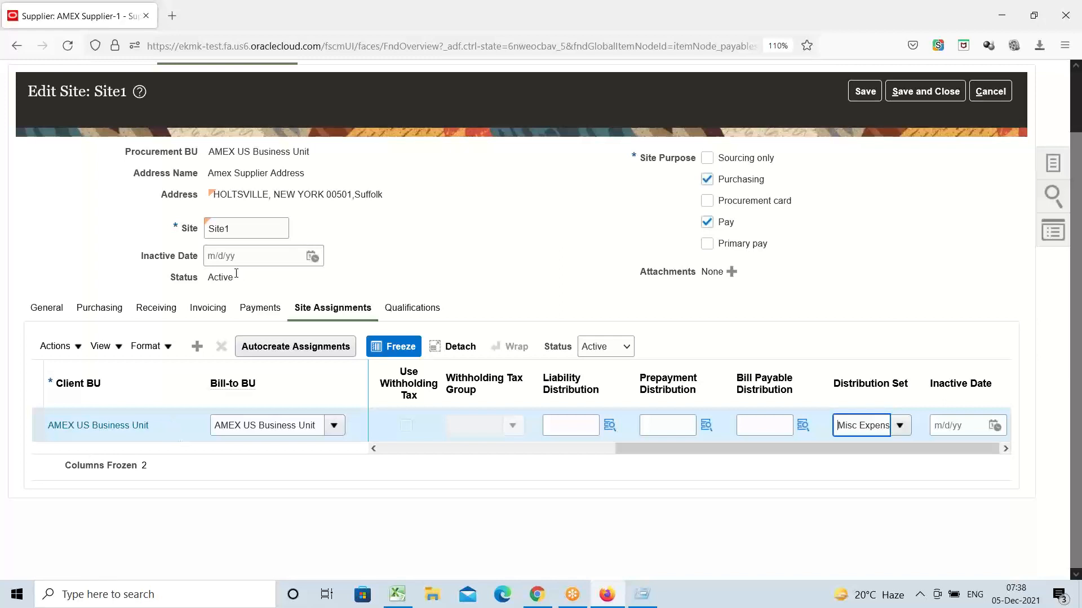
{"action": "double_click", "coordinate": [234, 229]}
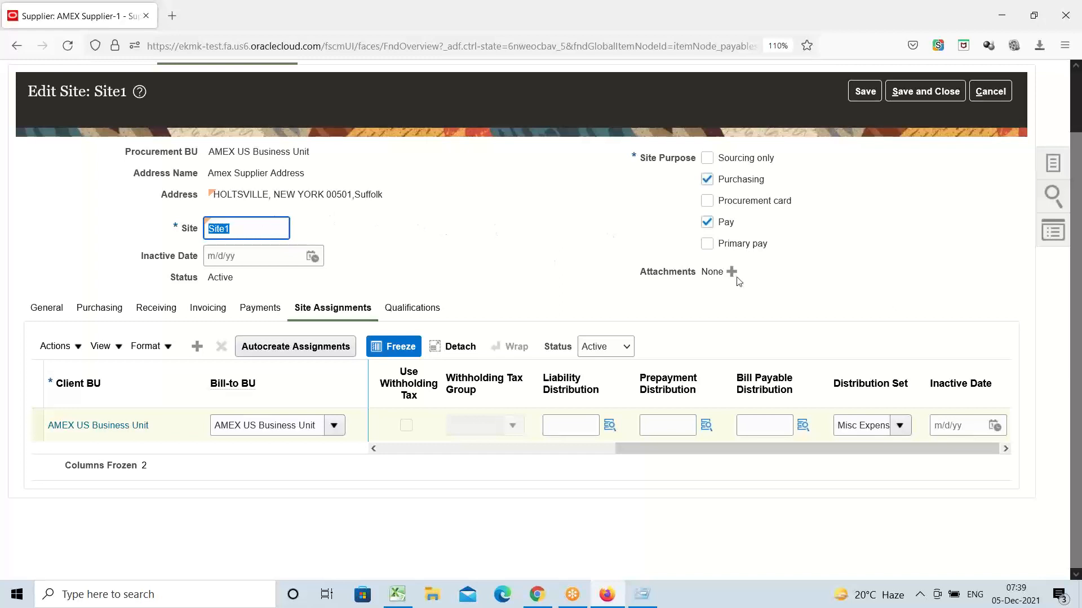
Step: Save and submit AMEX Supplier-1's site changes, then finish Manage Suppliers
{"action": "left_click", "coordinate": [931, 94]}
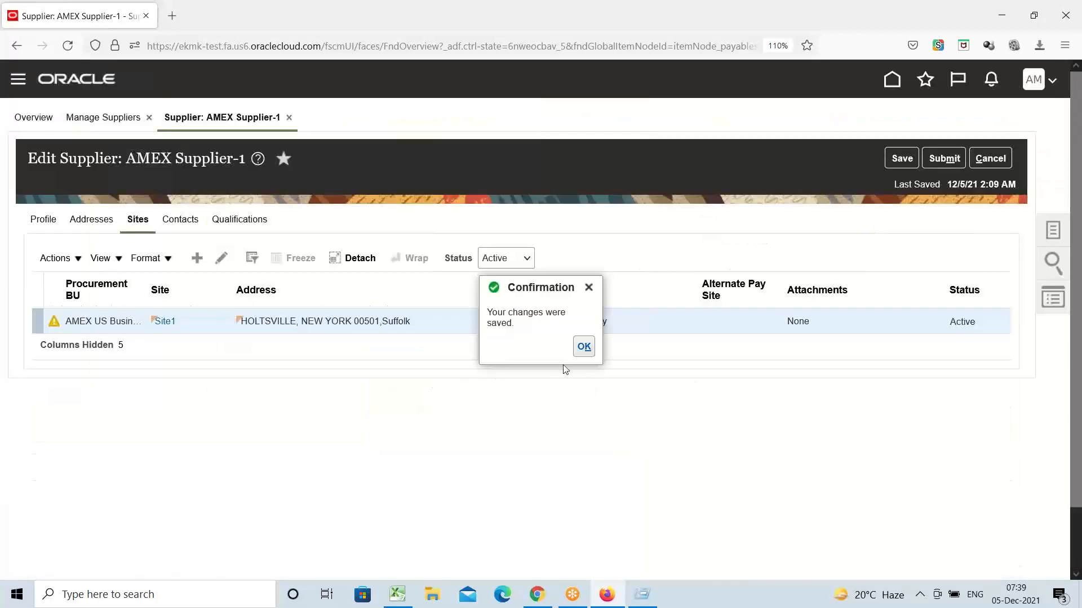
{"action": "left_click", "coordinate": [583, 347]}
{"action": "left_click", "coordinate": [940, 159]}
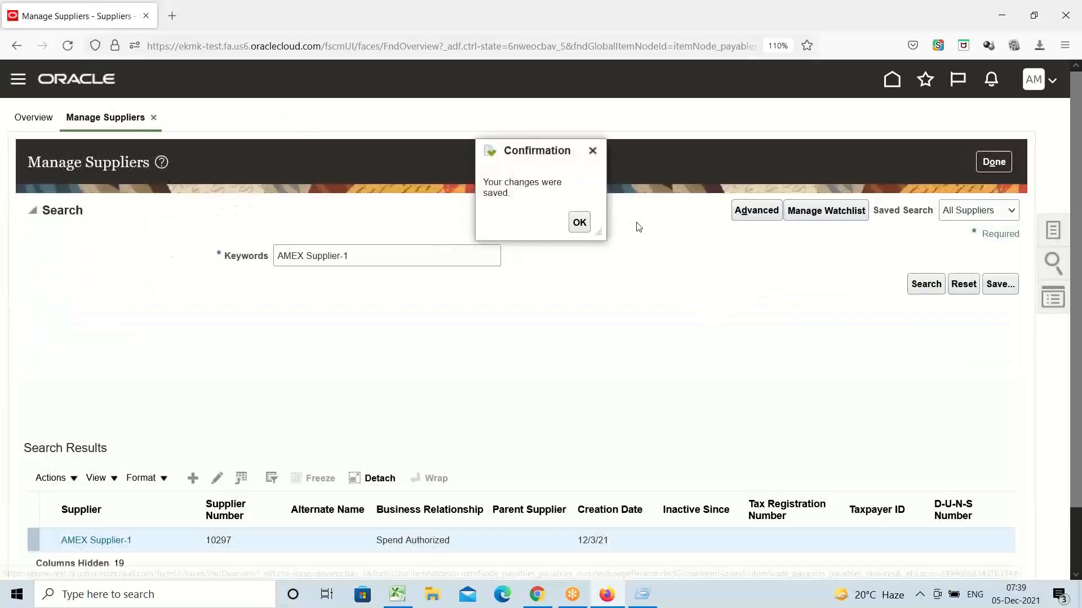
{"action": "left_click", "coordinate": [580, 223]}
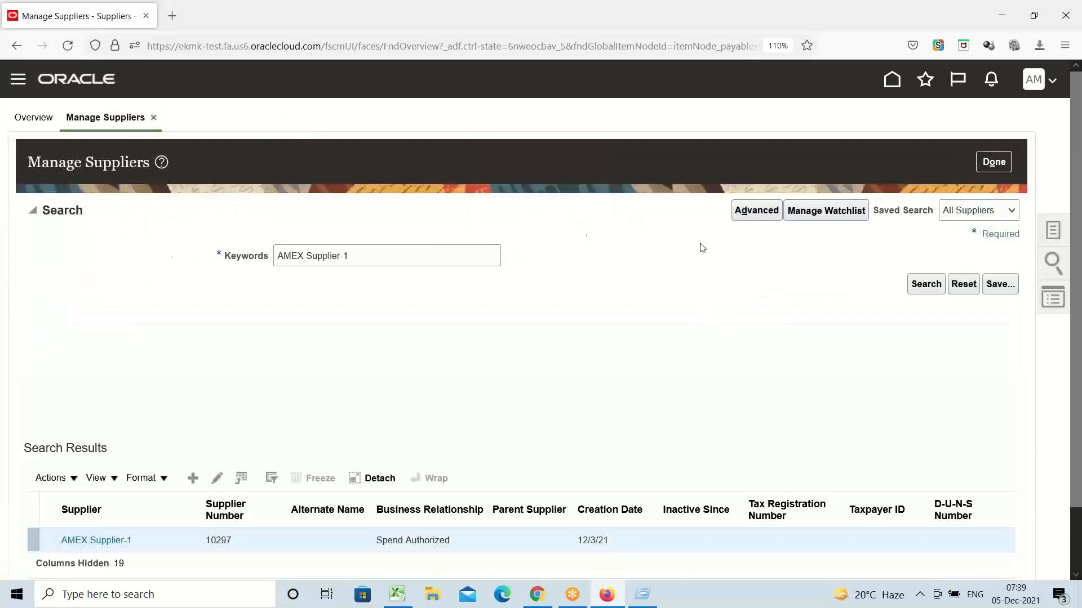
{"action": "left_click", "coordinate": [994, 161]}
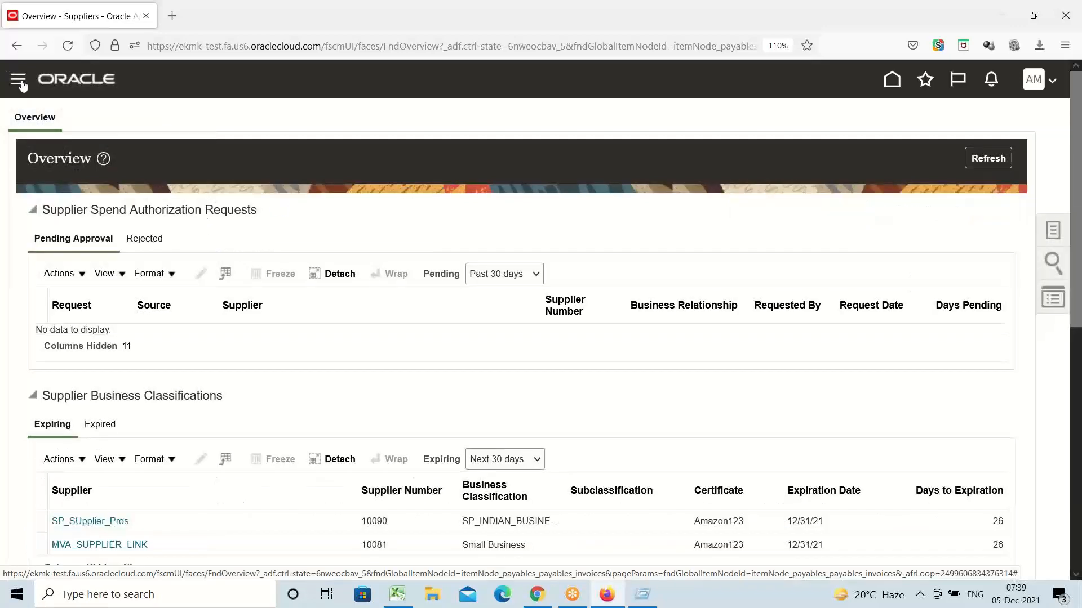
Step: Go to the Payables Invoices workbench from the navigator
{"action": "left_click", "coordinate": [19, 80]}
{"action": "scroll", "coordinate": [268, 241], "scroll_direction": "down", "scroll_amount": 5}
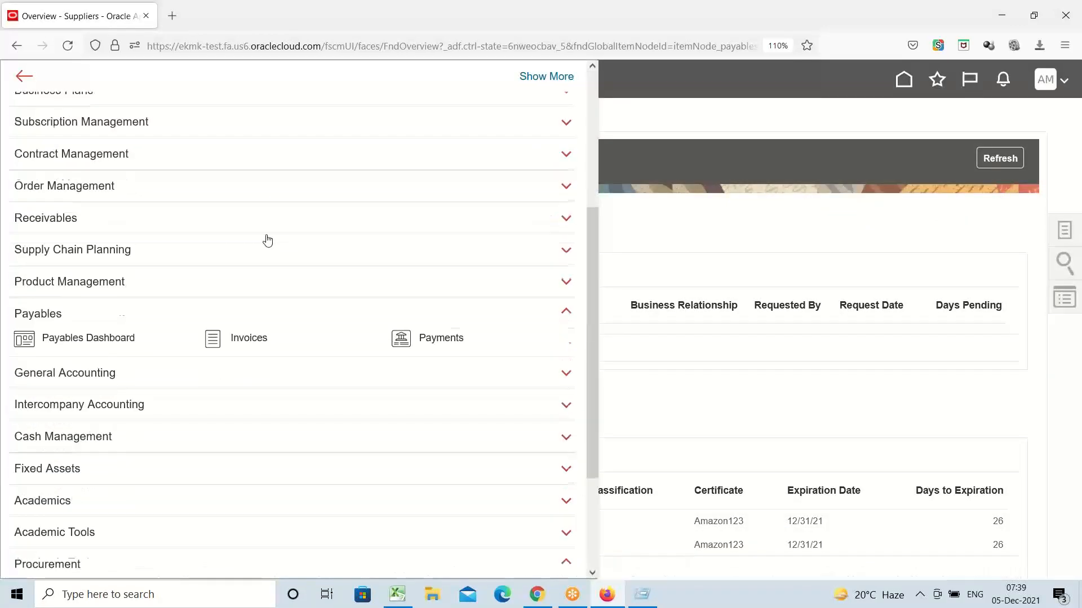
{"action": "scroll", "coordinate": [265, 239], "scroll_direction": "down", "scroll_amount": 3}
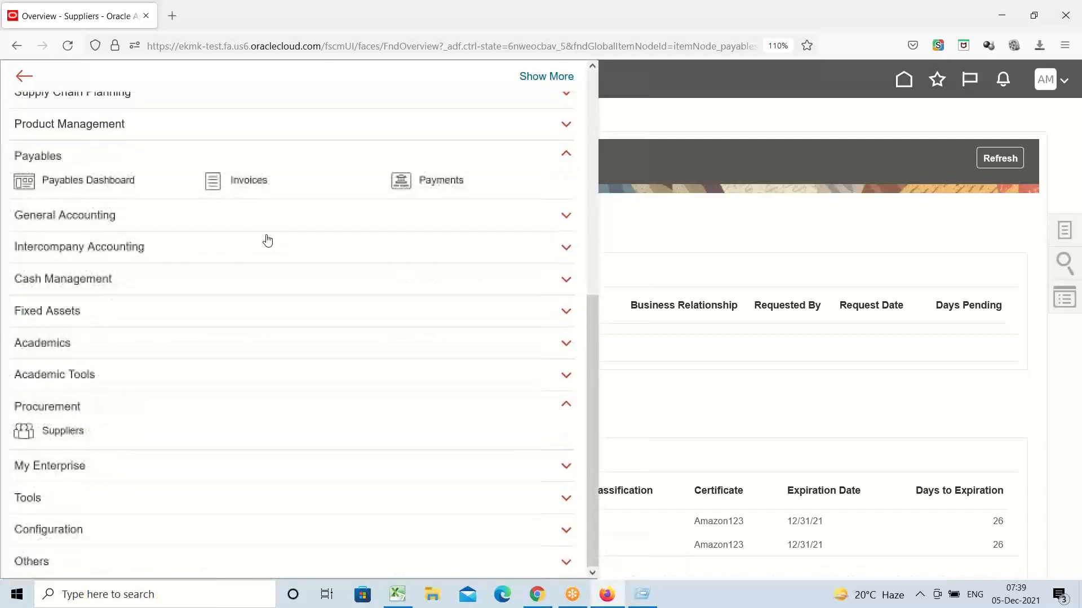
{"action": "left_click", "coordinate": [246, 180]}
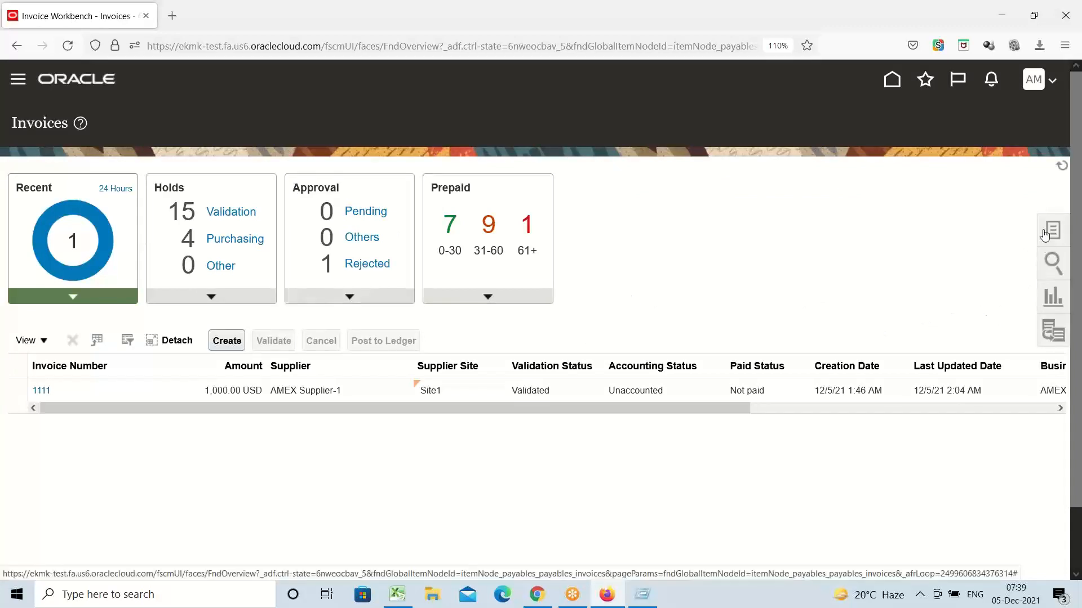
{"action": "left_click", "coordinate": [692, 233]}
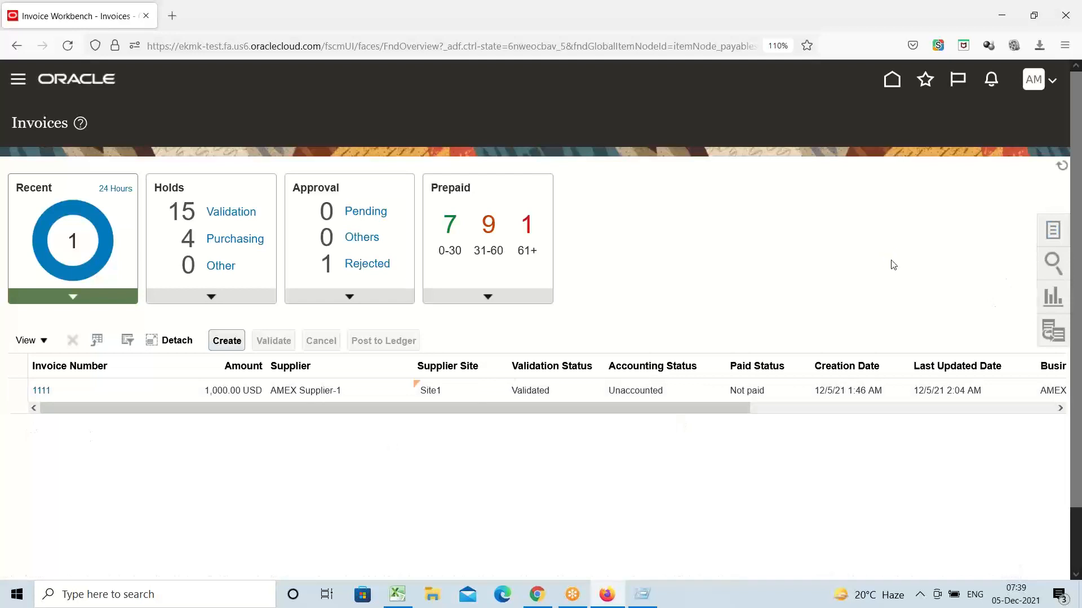
Step: Open a blank Create Invoice page from the Tasks panel
{"action": "left_click", "coordinate": [1052, 230]}
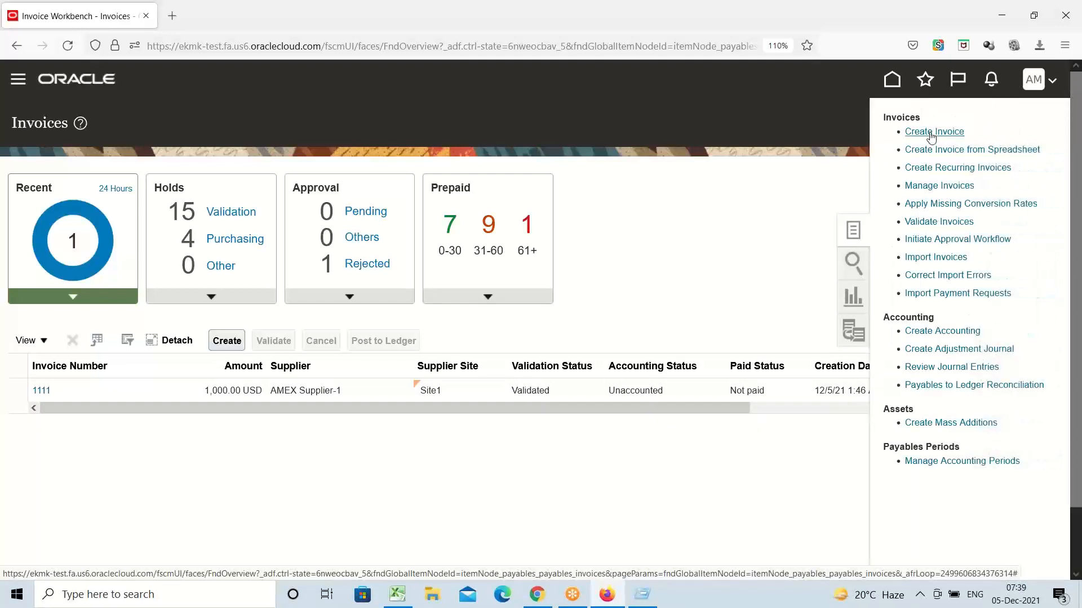
{"action": "left_click", "coordinate": [752, 287]}
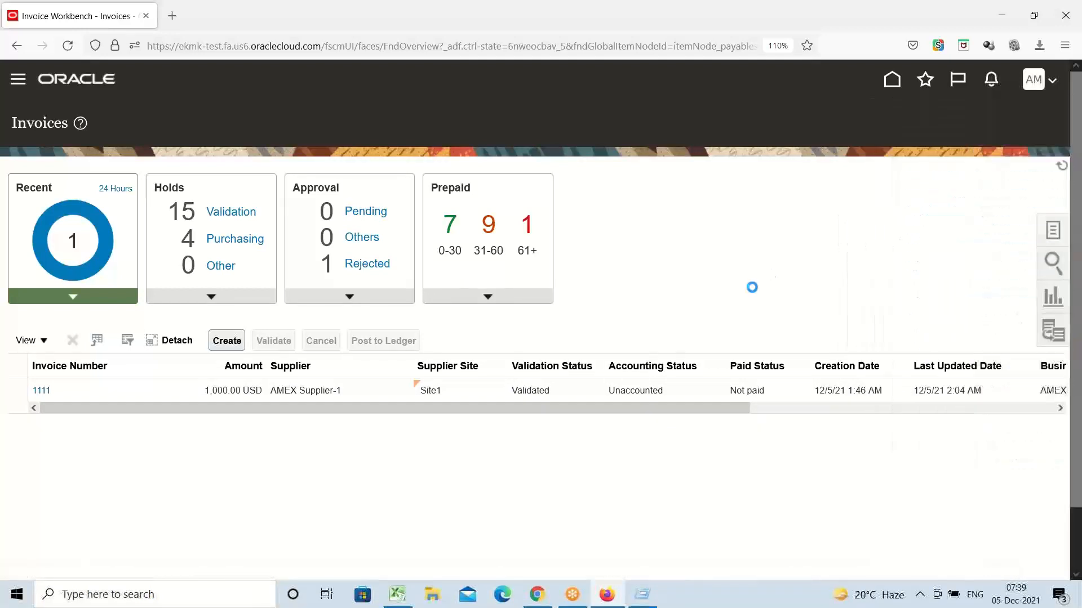
{"action": "left_click", "coordinate": [222, 345]}
{"action": "left_click", "coordinate": [1053, 230]}
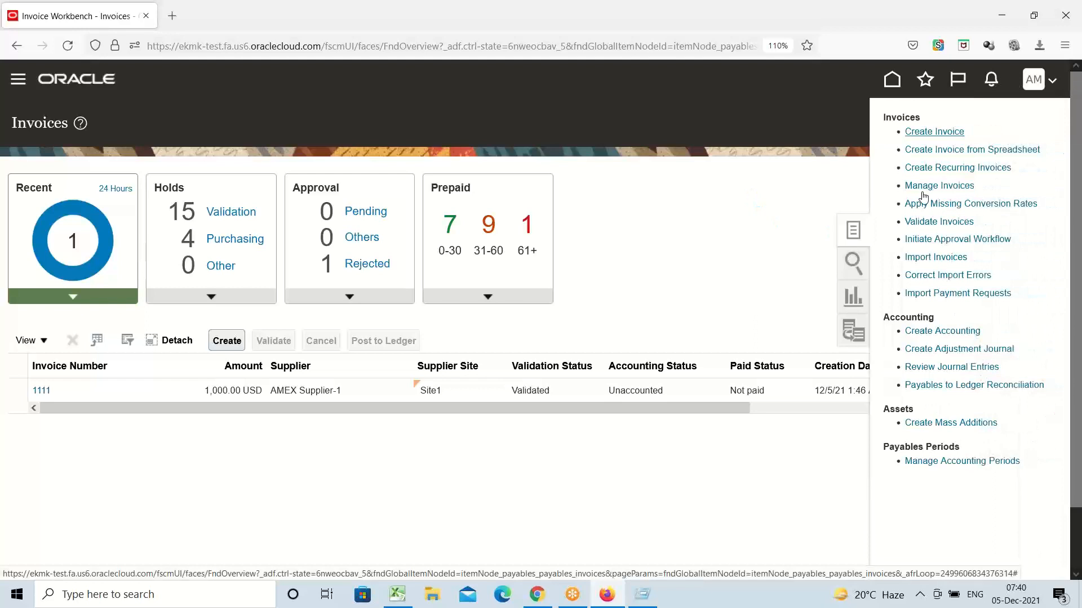
{"action": "left_click", "coordinate": [922, 131]}
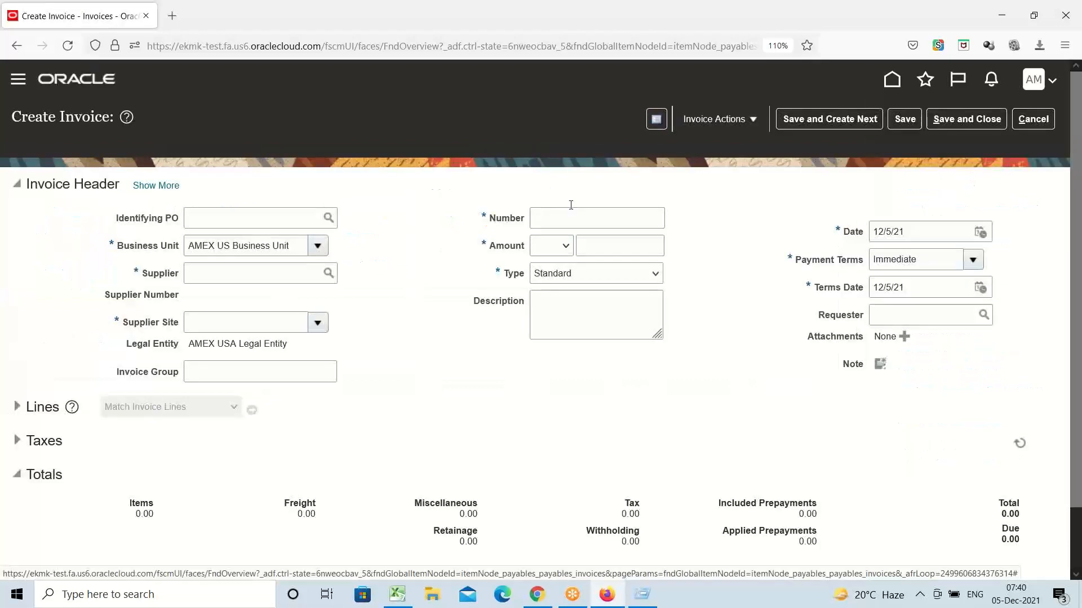
Step: Enter supplier AMEX Supplier-1, site Site1 and invoice number 2222
{"action": "left_click", "coordinate": [260, 273]}
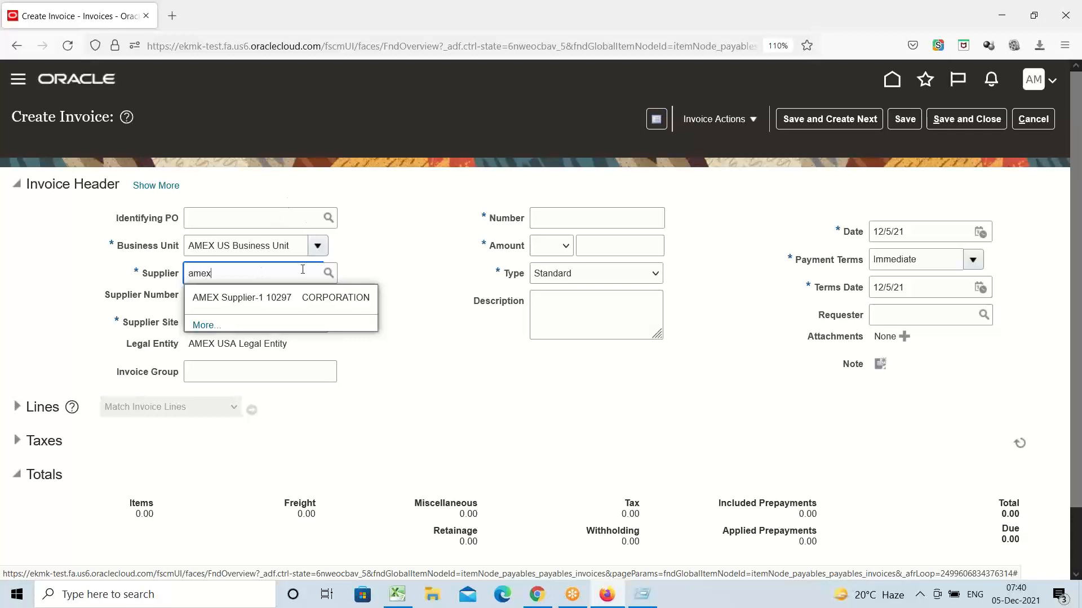
{"action": "left_click", "coordinate": [301, 297]}
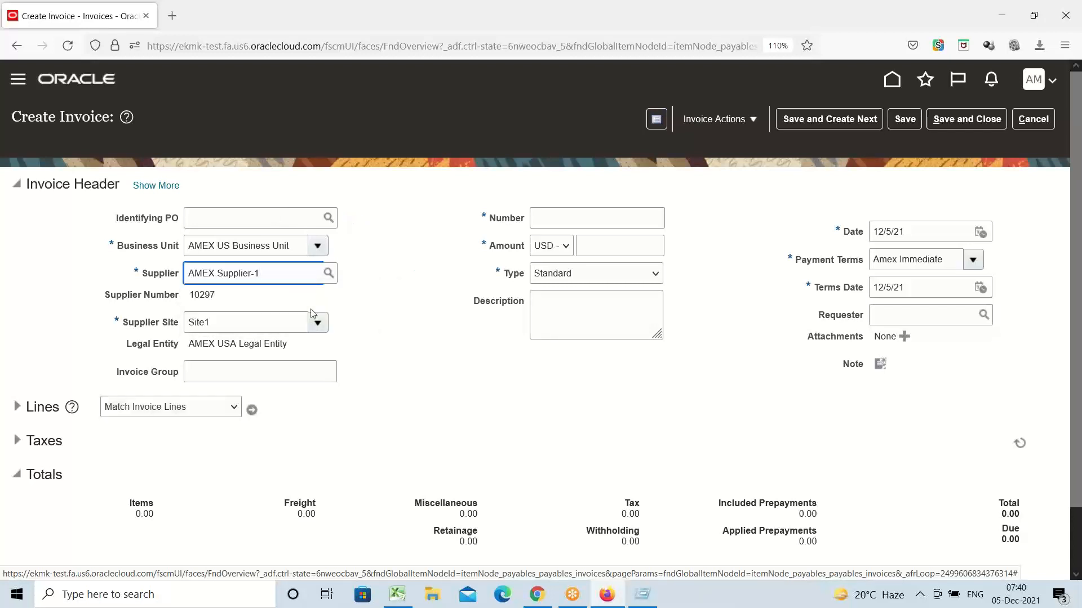
{"action": "double_click", "coordinate": [219, 325]}
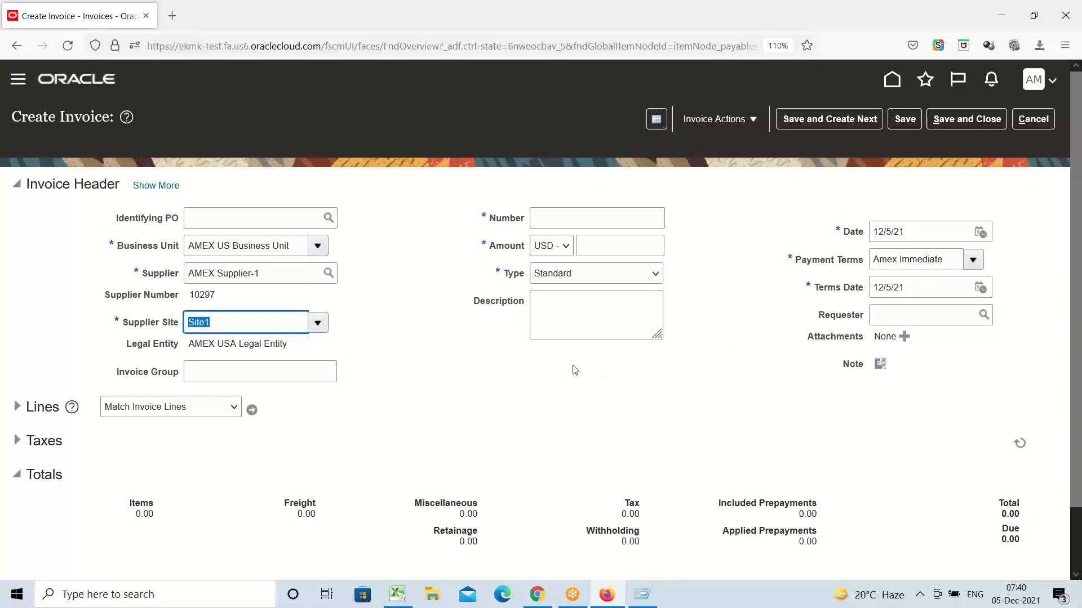
{"action": "left_click", "coordinate": [629, 220]}
{"action": "type", "text": "2222"}
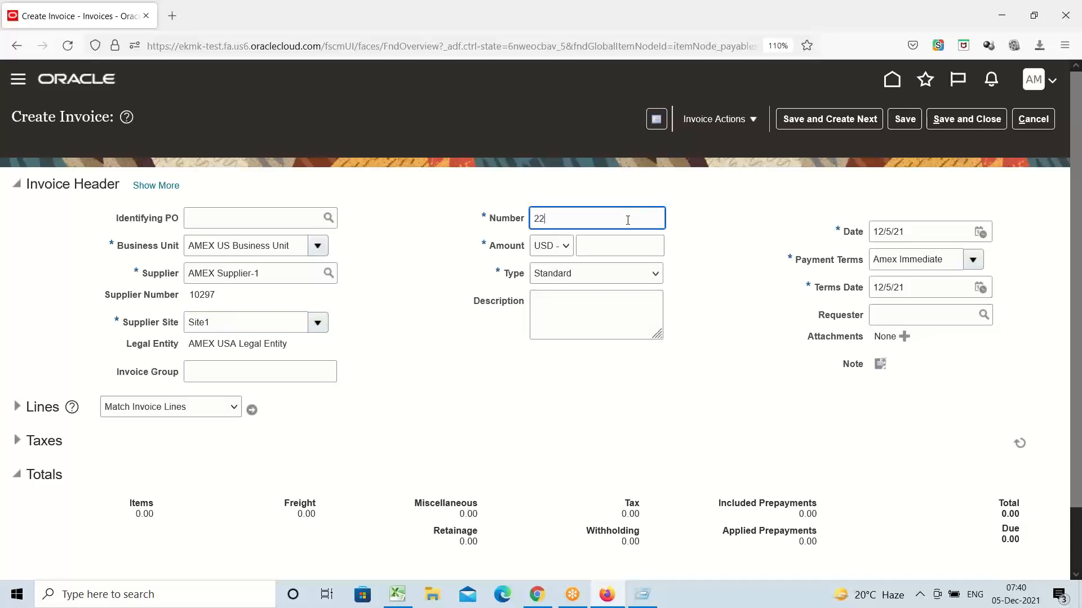
{"action": "left_click", "coordinate": [634, 248]}
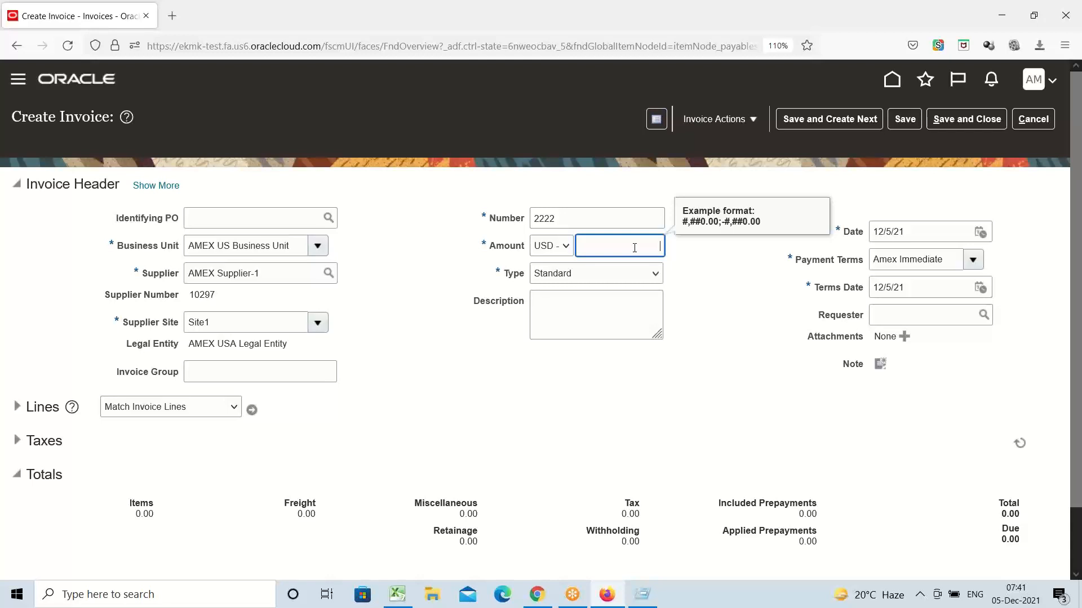
Step: Enter 5,000.00 as invoice 2222's header amount and expand the Lines section
{"action": "type", "text": "5000"}
{"action": "left_click", "coordinate": [733, 283]}
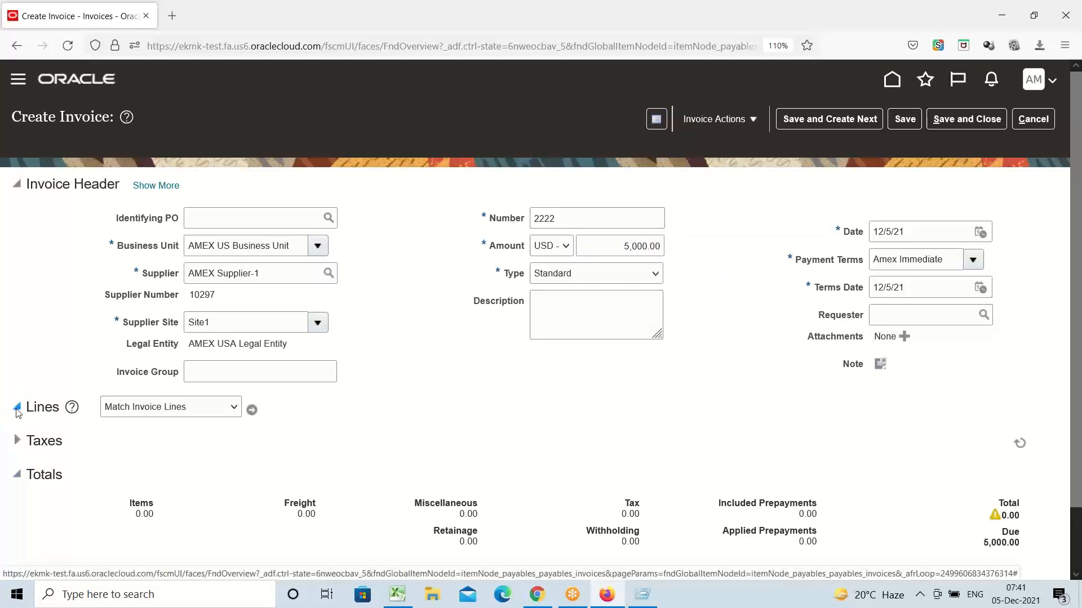
{"action": "left_click", "coordinate": [22, 409]}
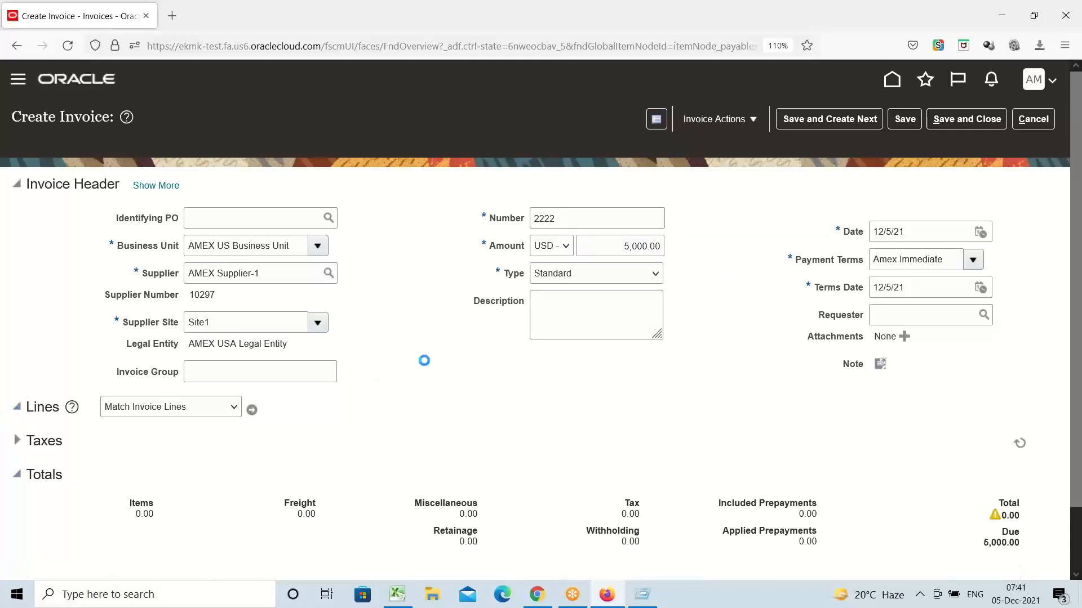
Step: Give line 1 an amount of 5,000.00, keep the Misc Expense distribution set, and open its distributions
{"action": "scroll", "coordinate": [427, 315], "scroll_direction": "down", "scroll_amount": 5}
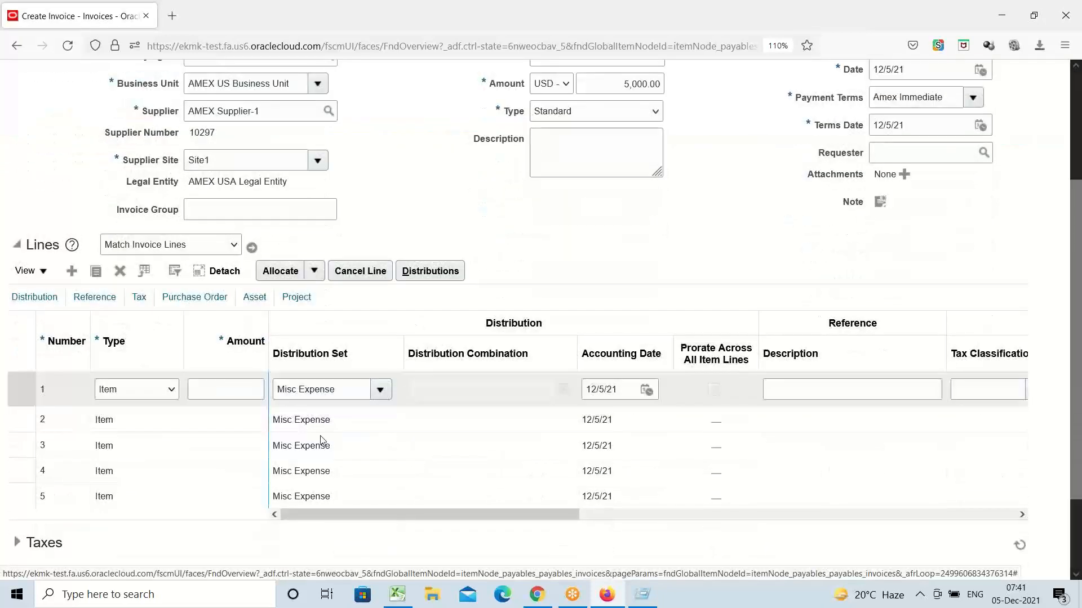
{"action": "left_click", "coordinate": [222, 390]}
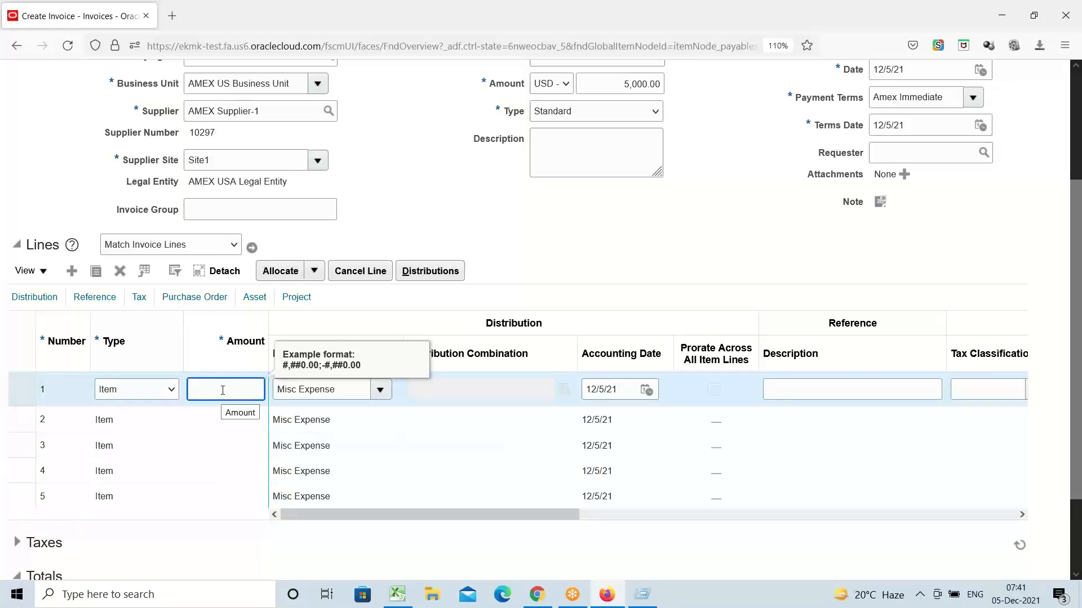
{"action": "type", "text": "5000"}
{"action": "left_click", "coordinate": [616, 223]}
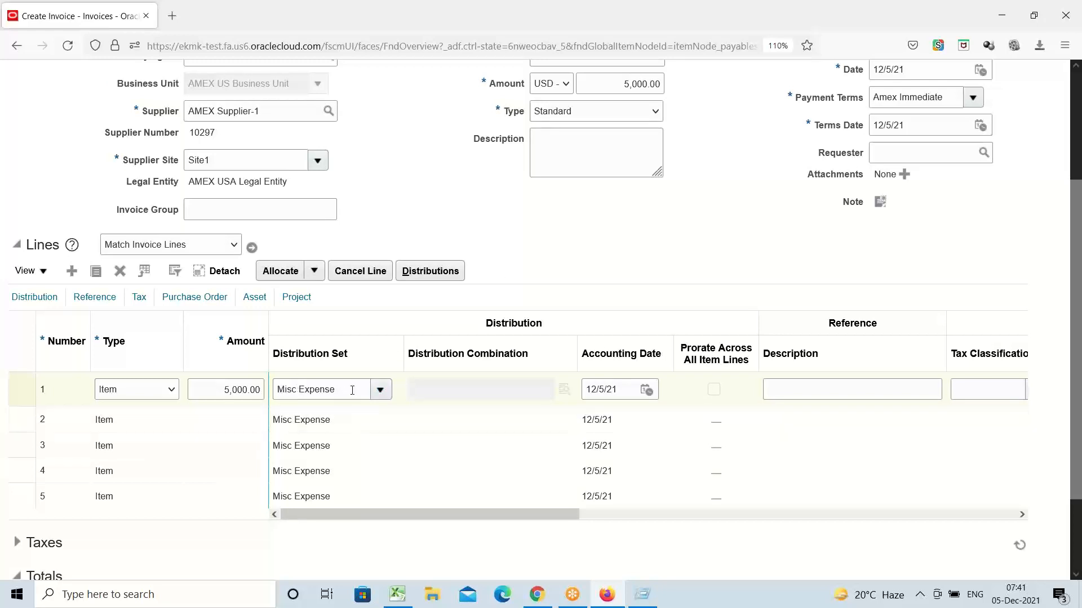
{"action": "left_click", "coordinate": [381, 390]}
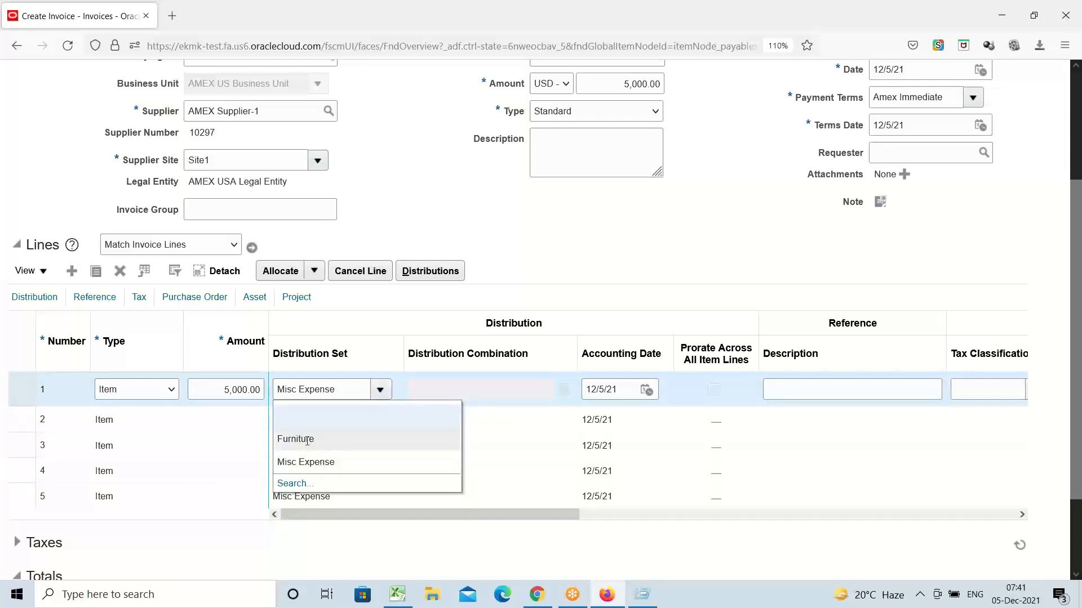
{"action": "left_click", "coordinate": [502, 245]}
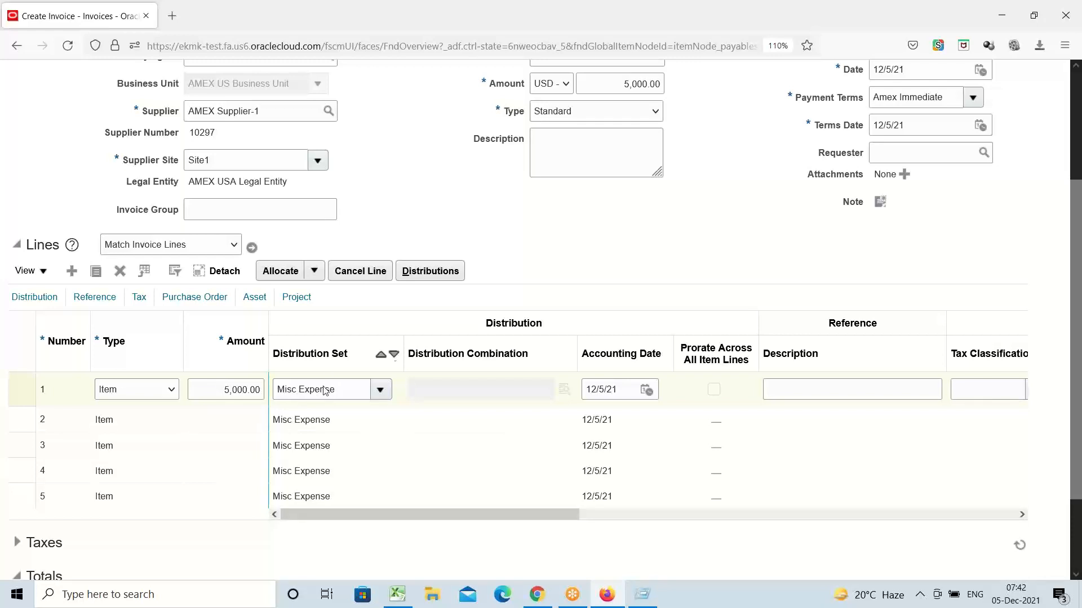
{"action": "left_click", "coordinate": [434, 271]}
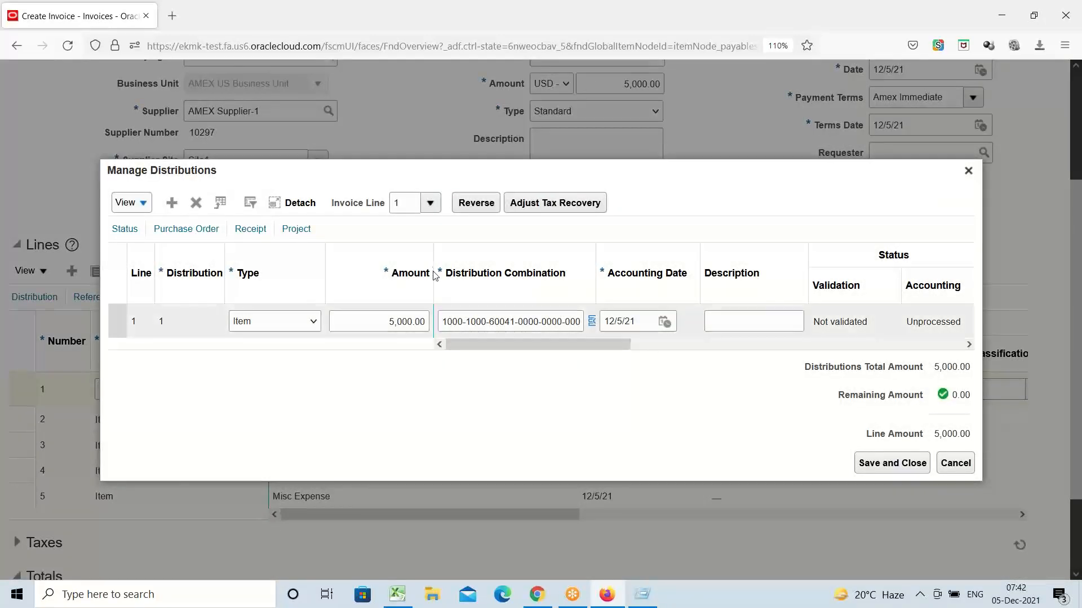
{"action": "left_click", "coordinate": [593, 322]}
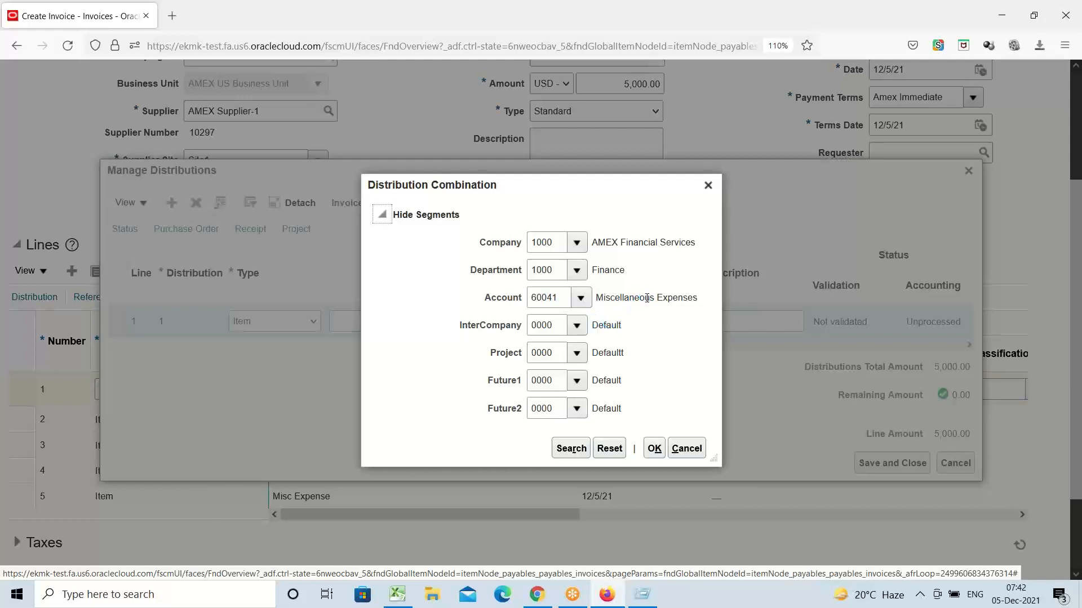
{"action": "left_click", "coordinate": [653, 449]}
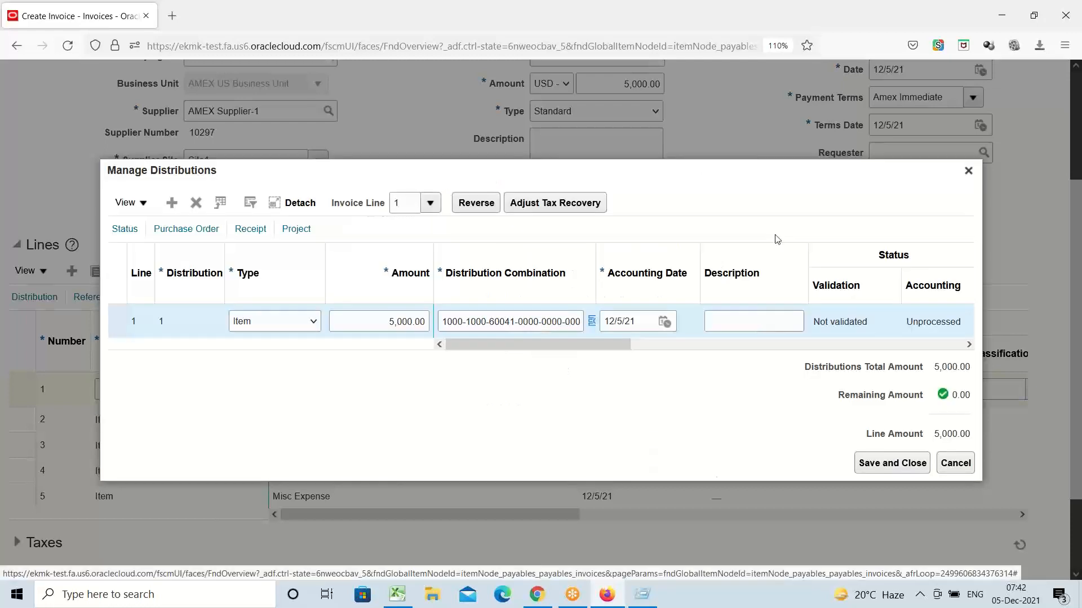
{"action": "left_click", "coordinate": [892, 463]}
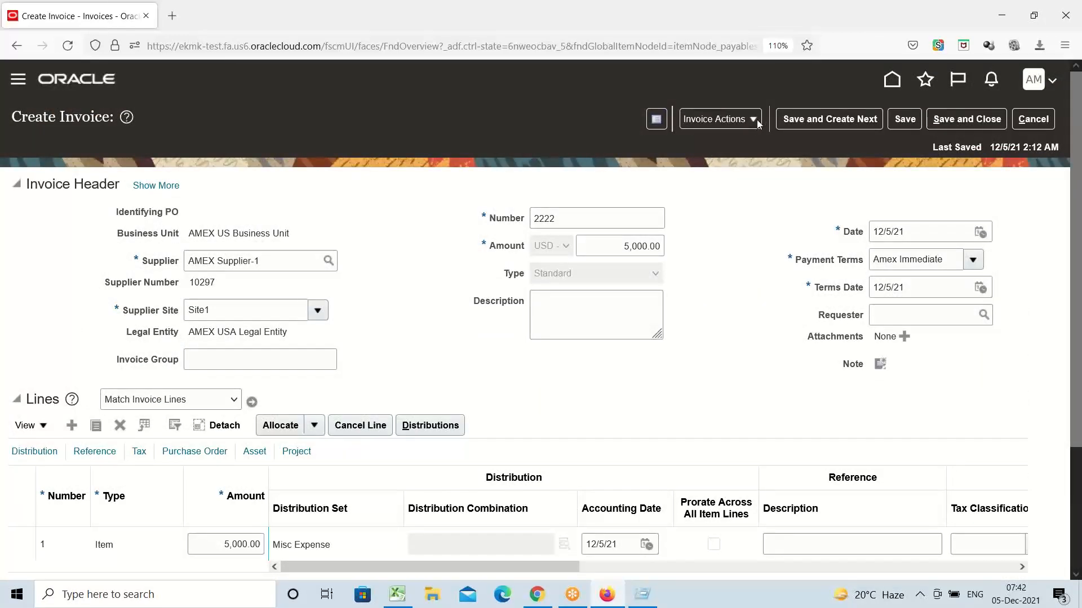
Step: Validate invoice 2222 from the Invoice Actions menu
{"action": "left_click", "coordinate": [756, 123]}
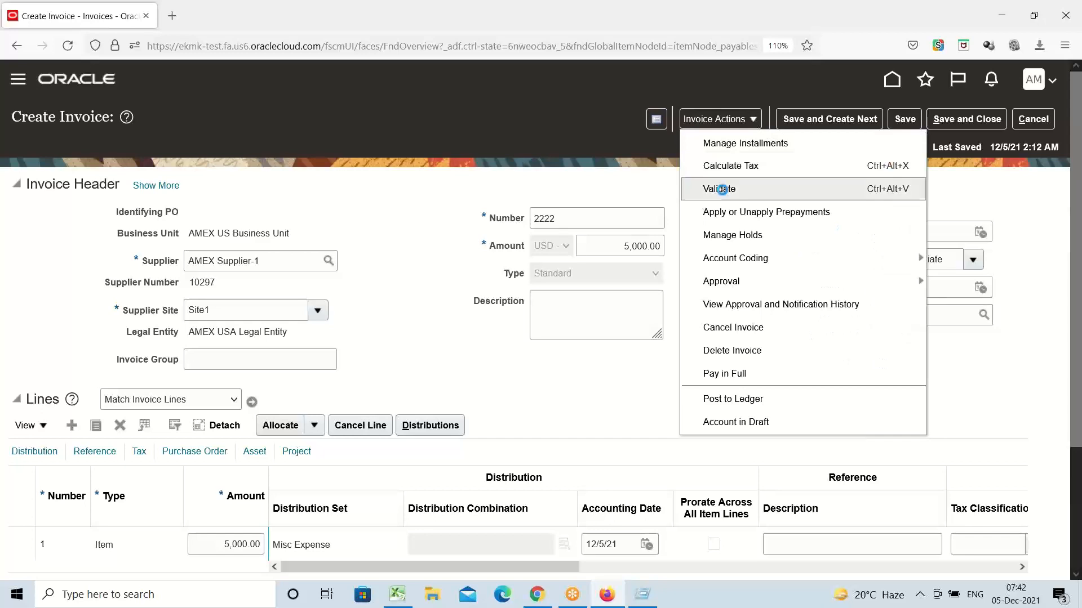
{"action": "left_click", "coordinate": [721, 187]}
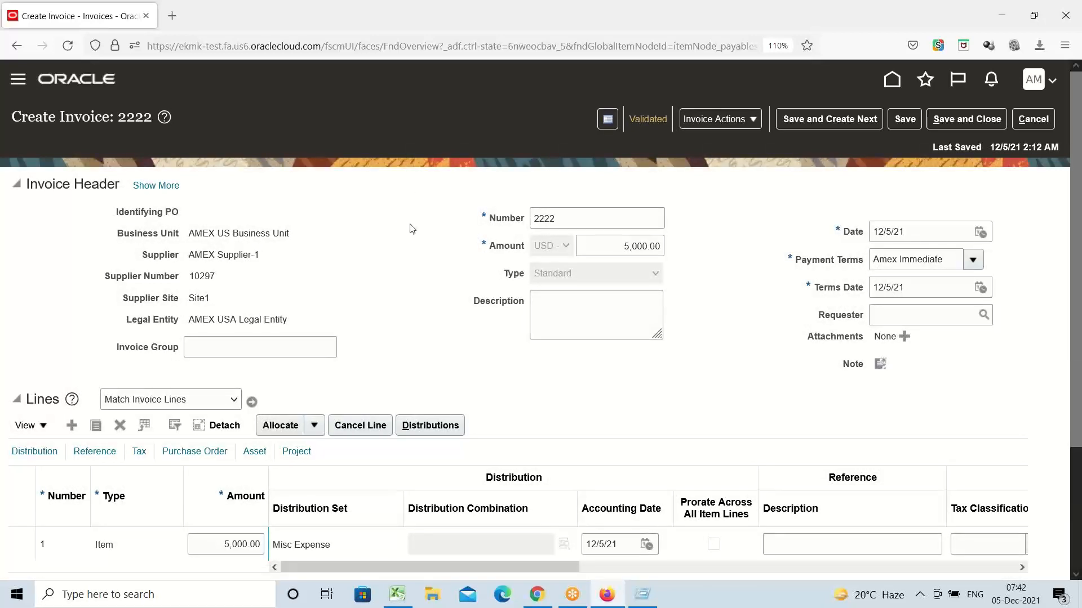
{"action": "left_click", "coordinate": [753, 120]}
{"action": "left_click", "coordinate": [745, 142]}
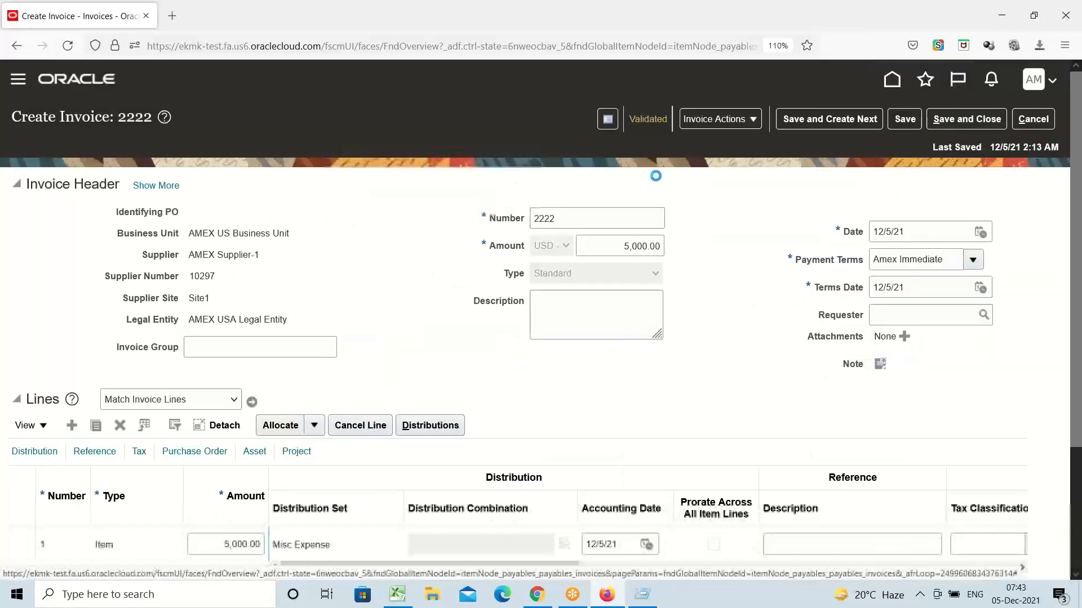
{"action": "left_click", "coordinate": [904, 74]}
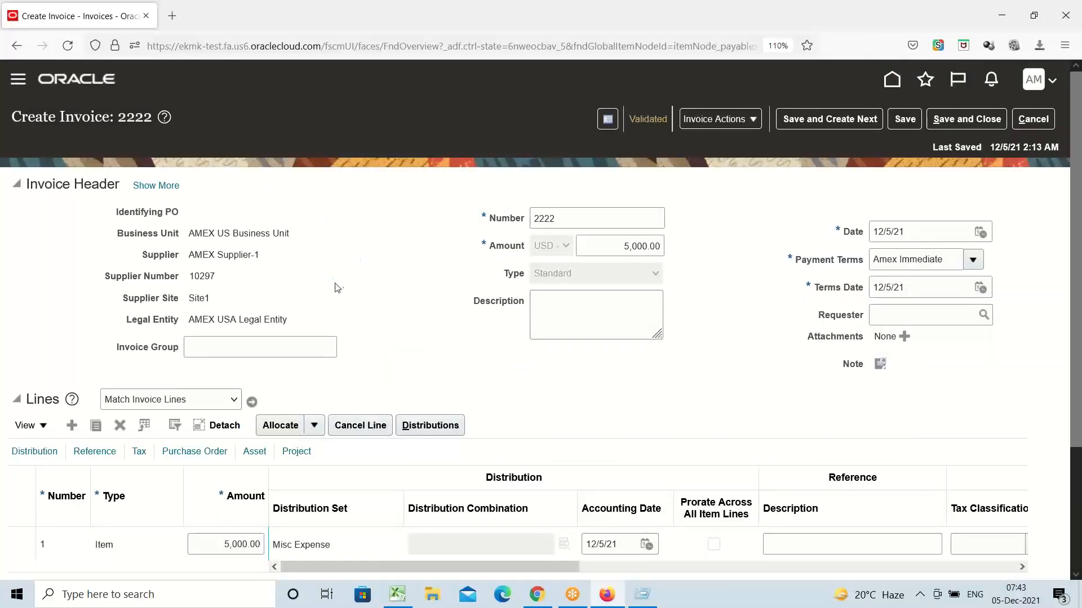
{"action": "left_click", "coordinate": [753, 120]}
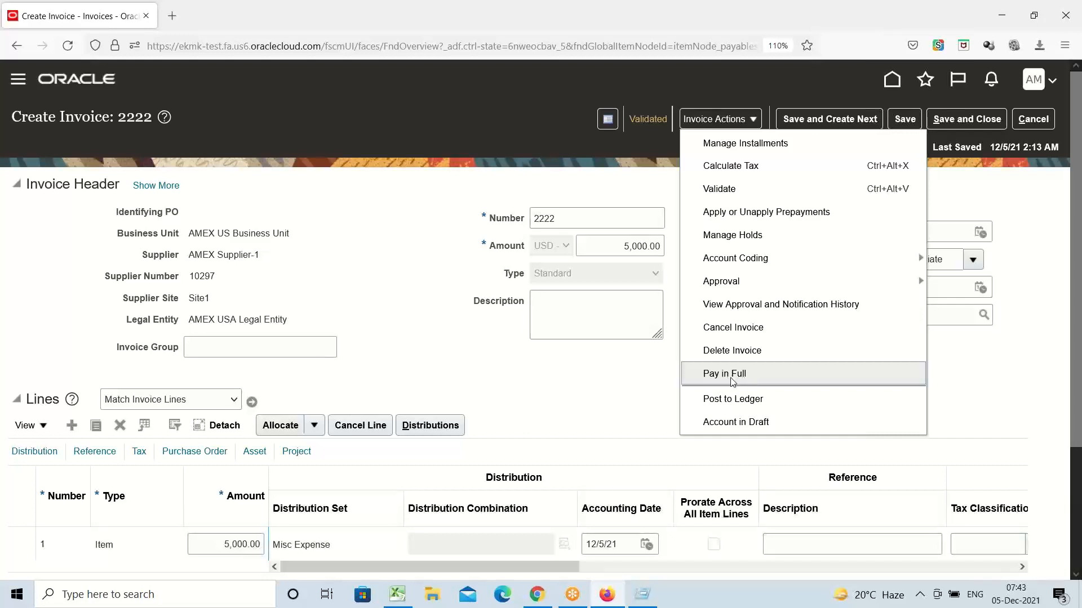
{"action": "left_click", "coordinate": [553, 383]}
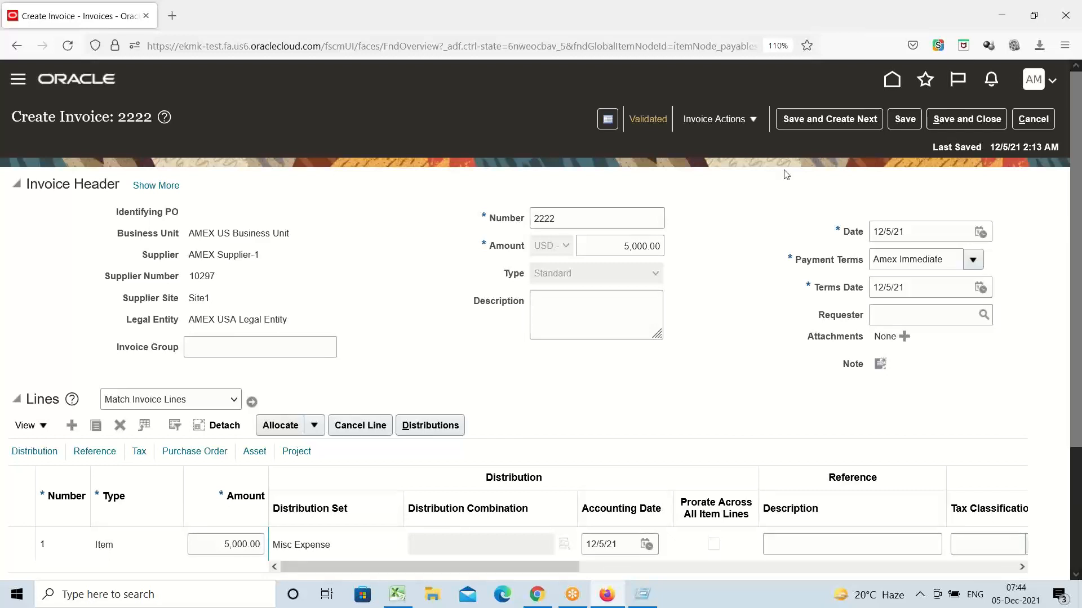
{"action": "left_click", "coordinate": [757, 122]}
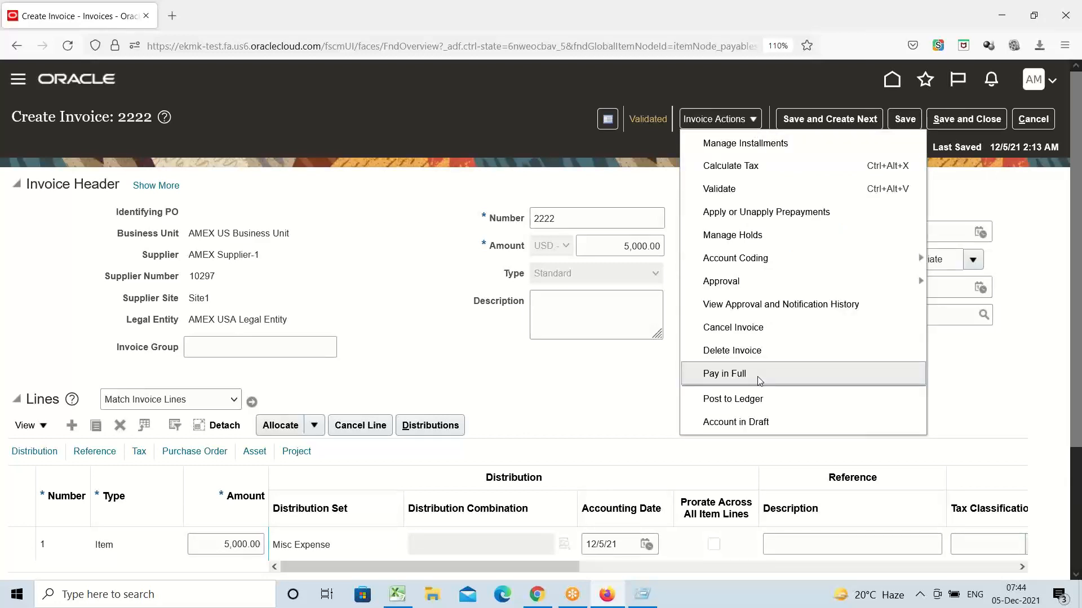
{"action": "left_click", "coordinate": [631, 378]}
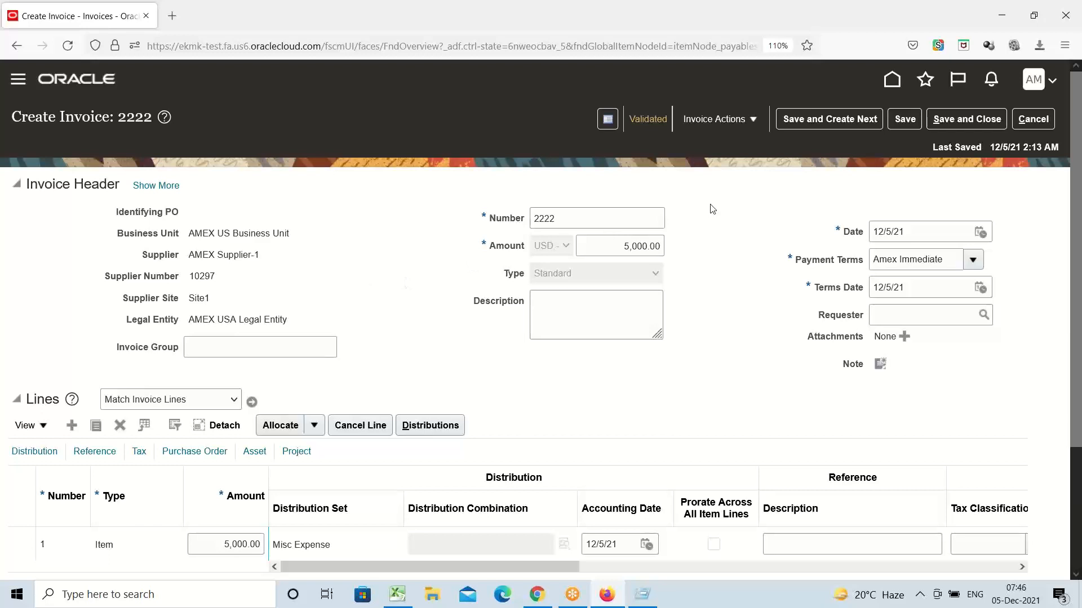
Step: Open the Invoice Actions menu on validated invoice 2222 to reach Post to Ledger
{"action": "left_click", "coordinate": [754, 121]}
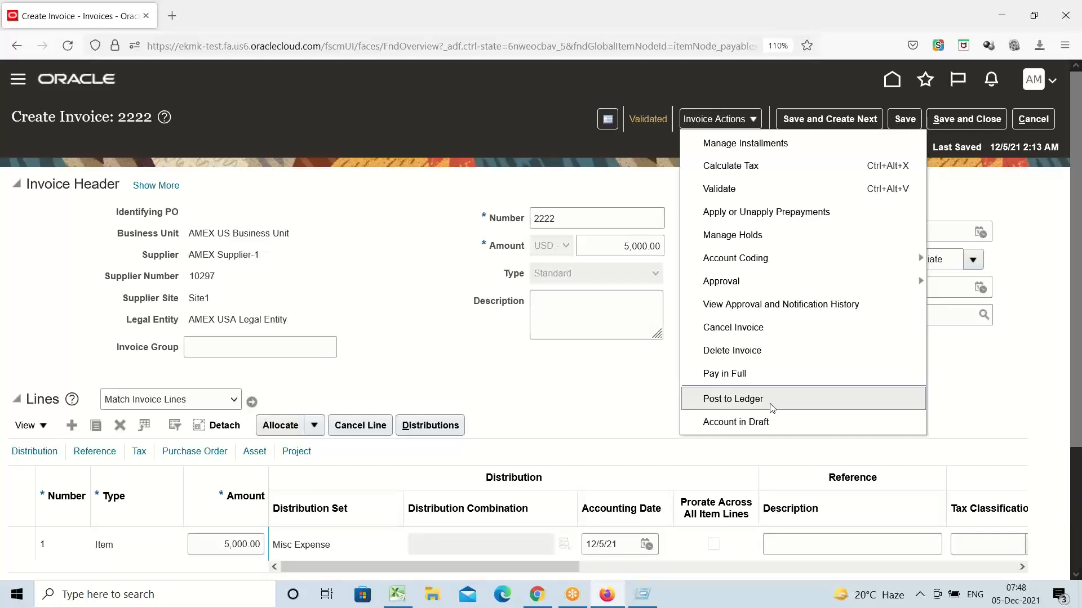
Step: Post invoice 2222 to the ledger and view the accounting entries created
{"action": "left_click", "coordinate": [731, 399]}
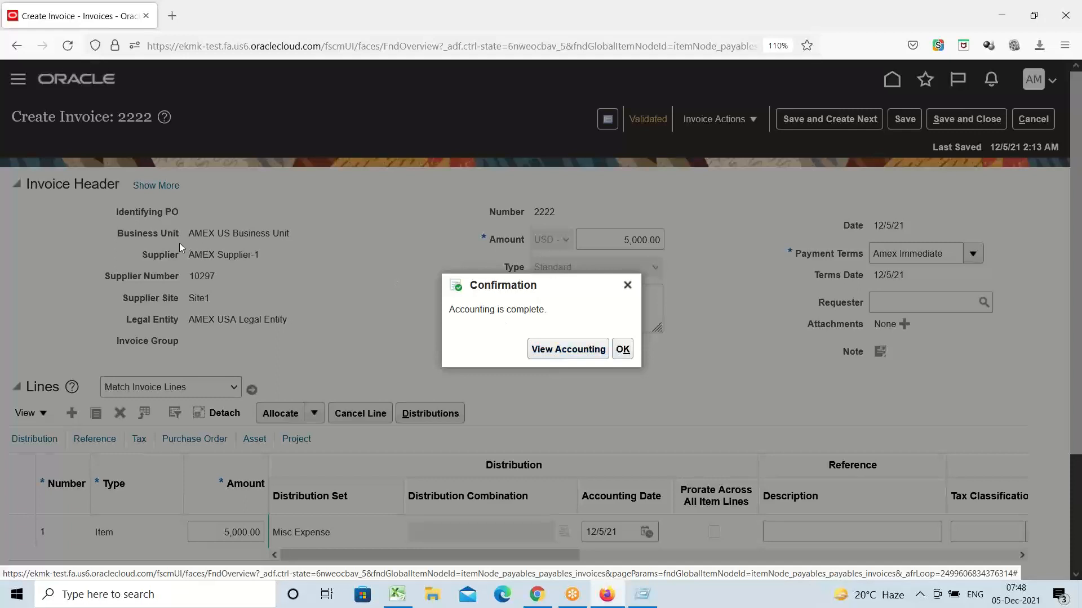
{"action": "left_click", "coordinate": [563, 347]}
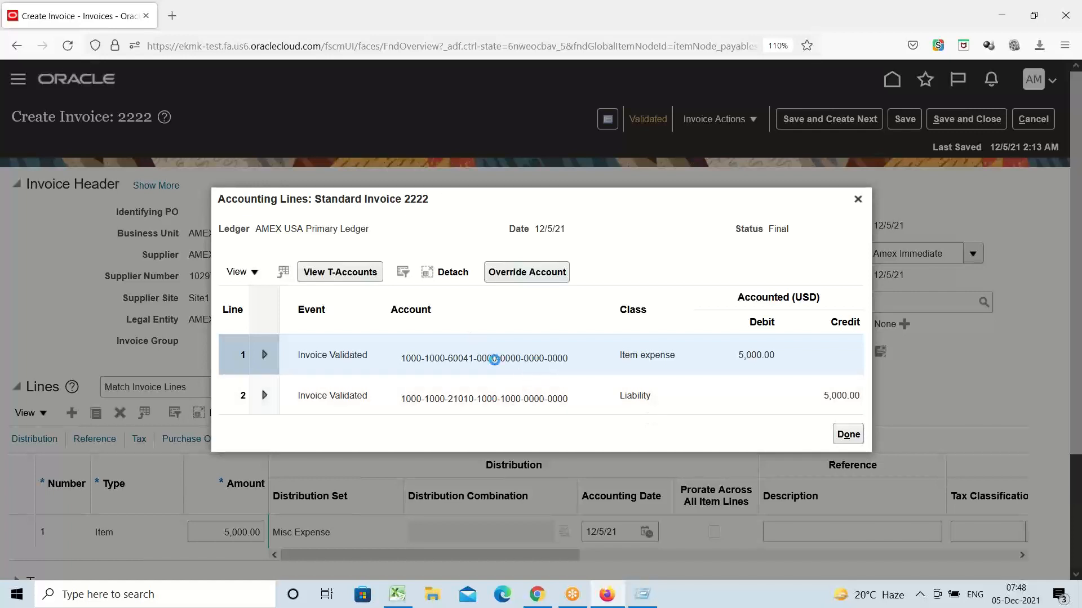
Step: Review the expense and liability account segments of the 5,000.00 accounting lines, then close them
{"action": "mouse_move", "coordinate": [496, 359]}
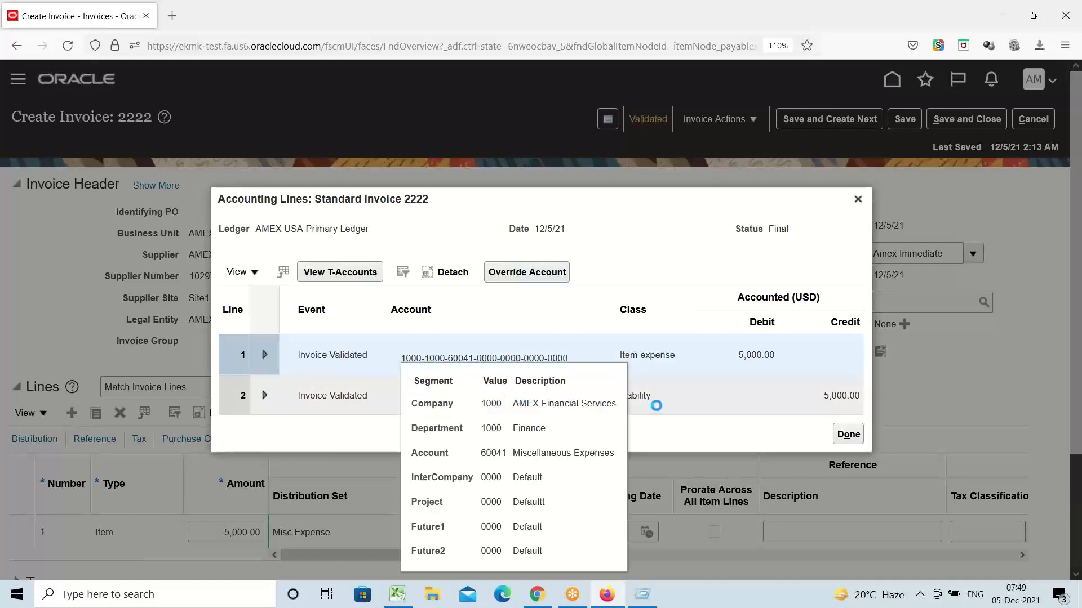
{"action": "mouse_move", "coordinate": [646, 394]}
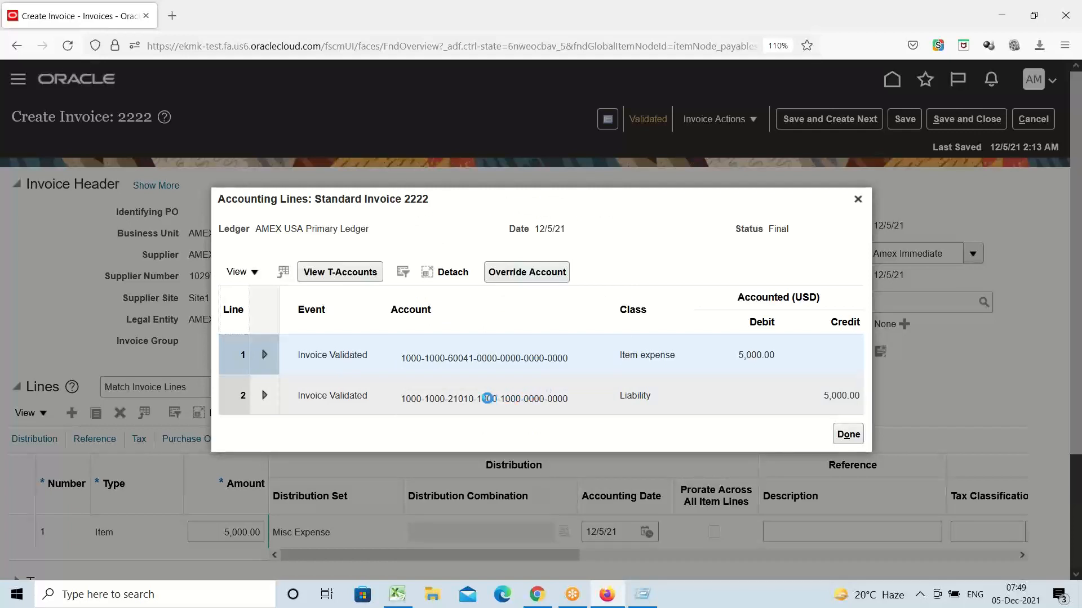
{"action": "mouse_move", "coordinate": [497, 400]}
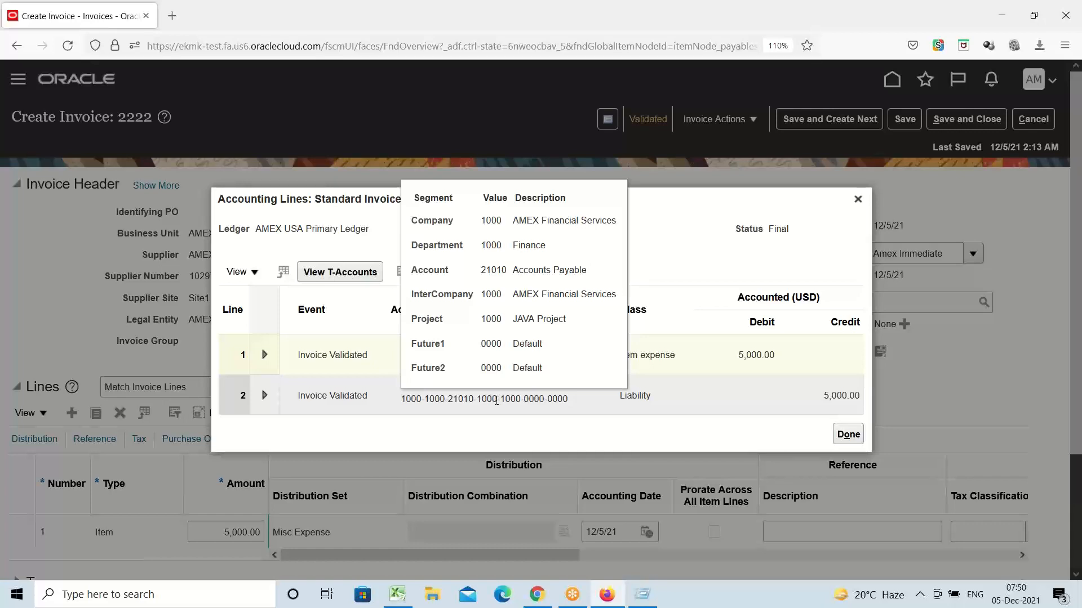
{"action": "left_click", "coordinate": [858, 199]}
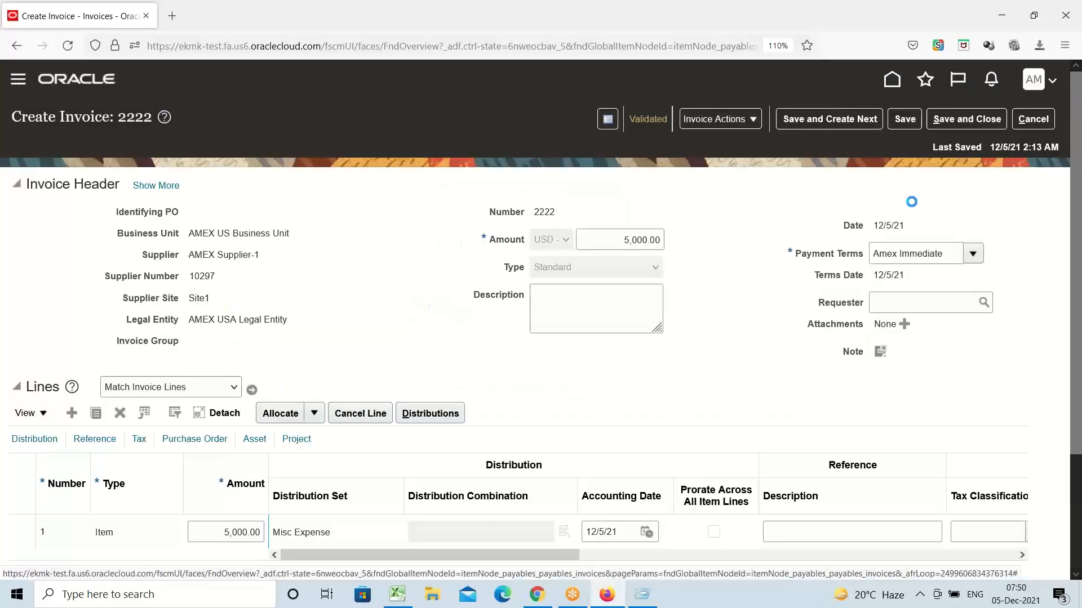
Step: Leave the invoice and go to Setup and Maintenance's implementation projects overview
{"action": "left_click", "coordinate": [1033, 119]}
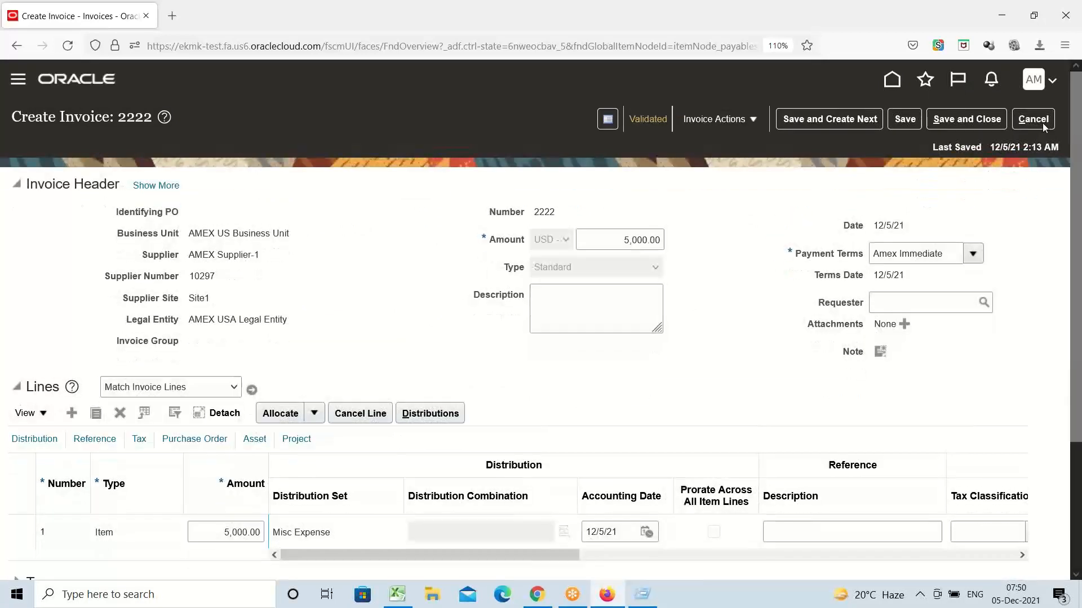
{"action": "left_click", "coordinate": [1043, 122]}
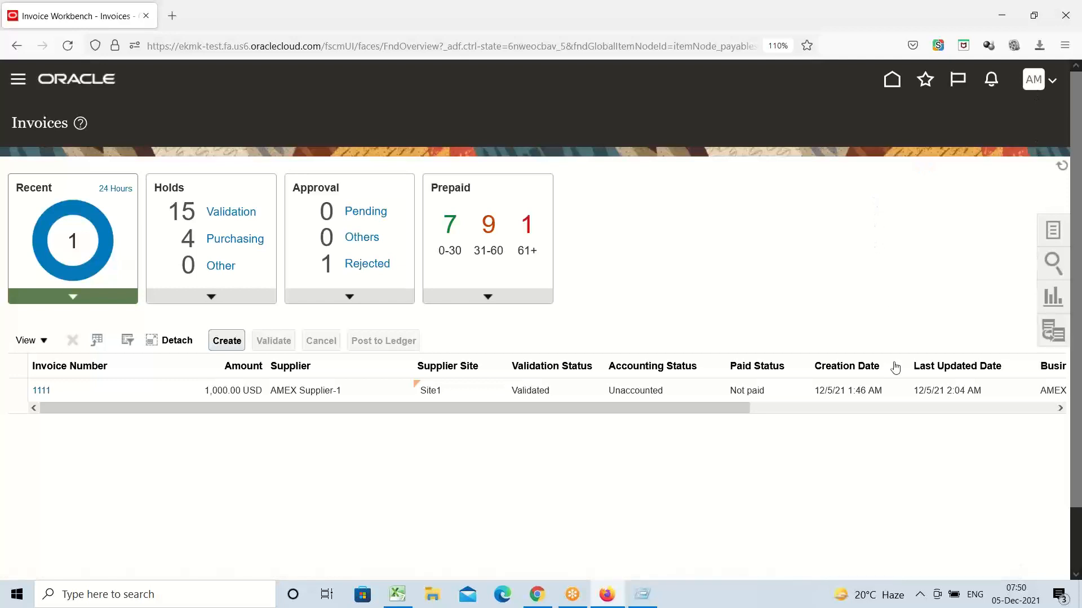
{"action": "left_click", "coordinate": [788, 309]}
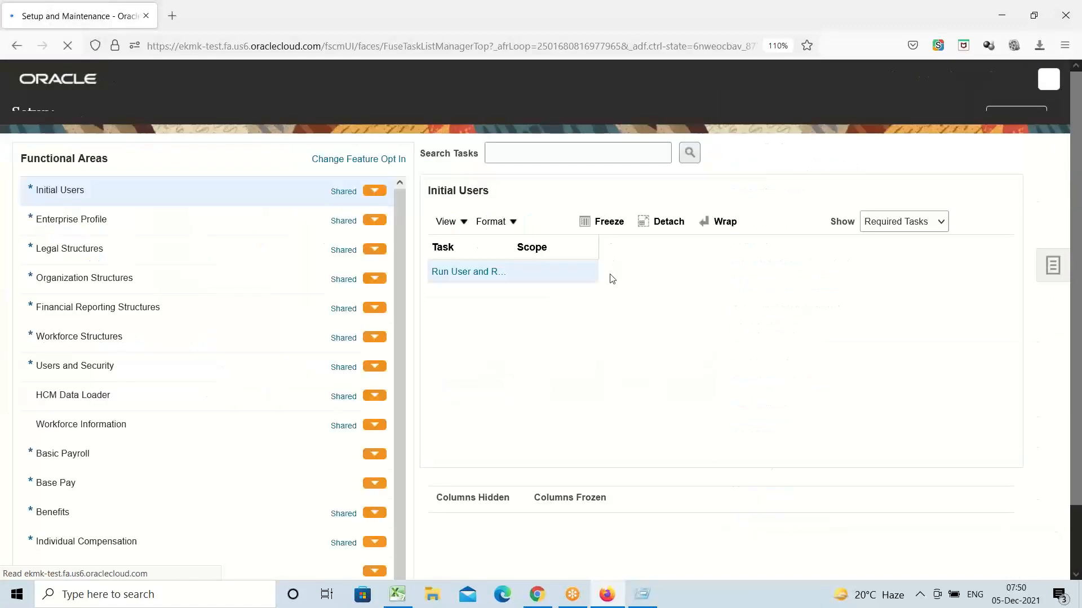
{"action": "left_click", "coordinate": [1052, 292]}
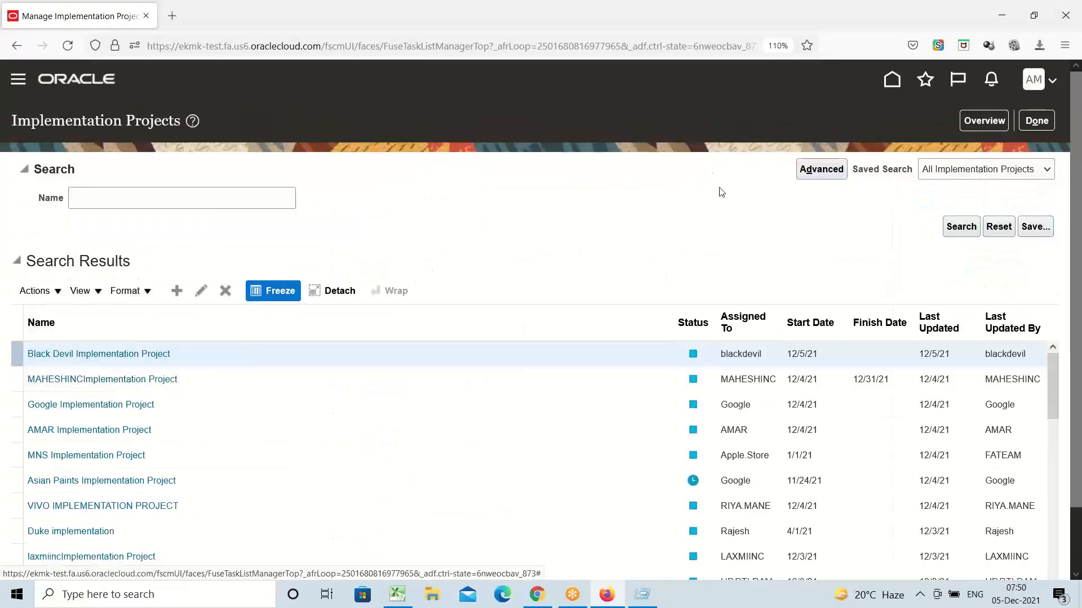
{"action": "left_click", "coordinate": [980, 120]}
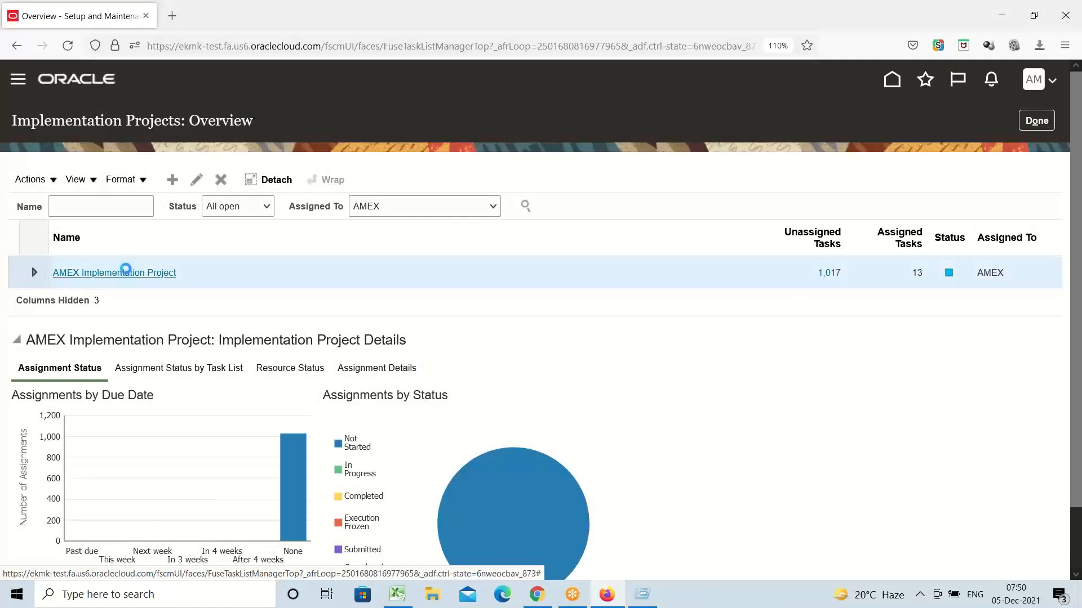
Step: In AMEX Implementation Project, search tasks for 'common options' and show Manage Common Options
{"action": "left_click", "coordinate": [125, 272]}
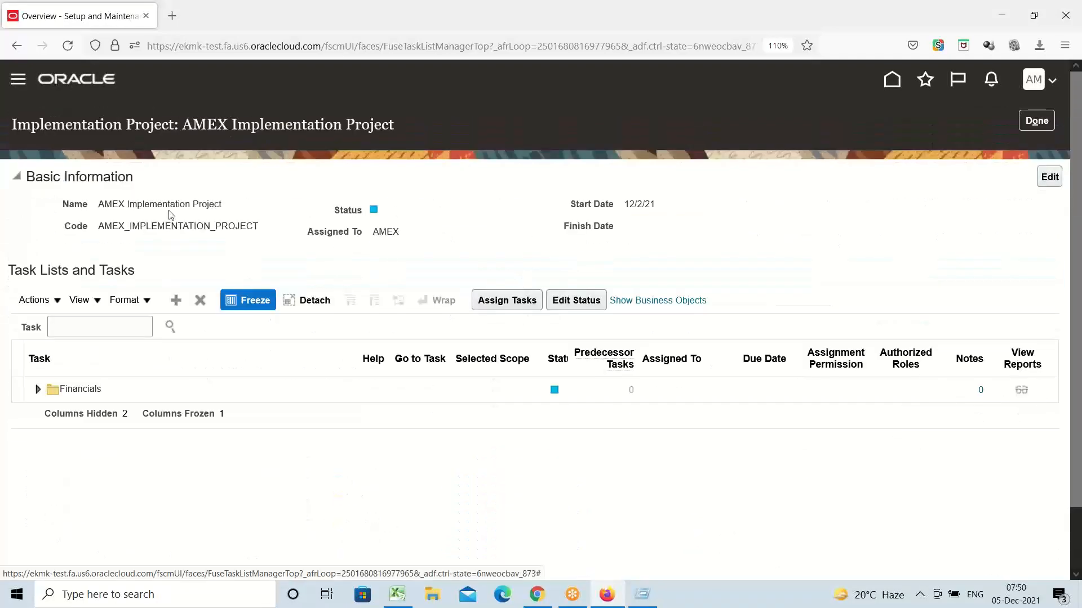
{"action": "left_click", "coordinate": [131, 327]}
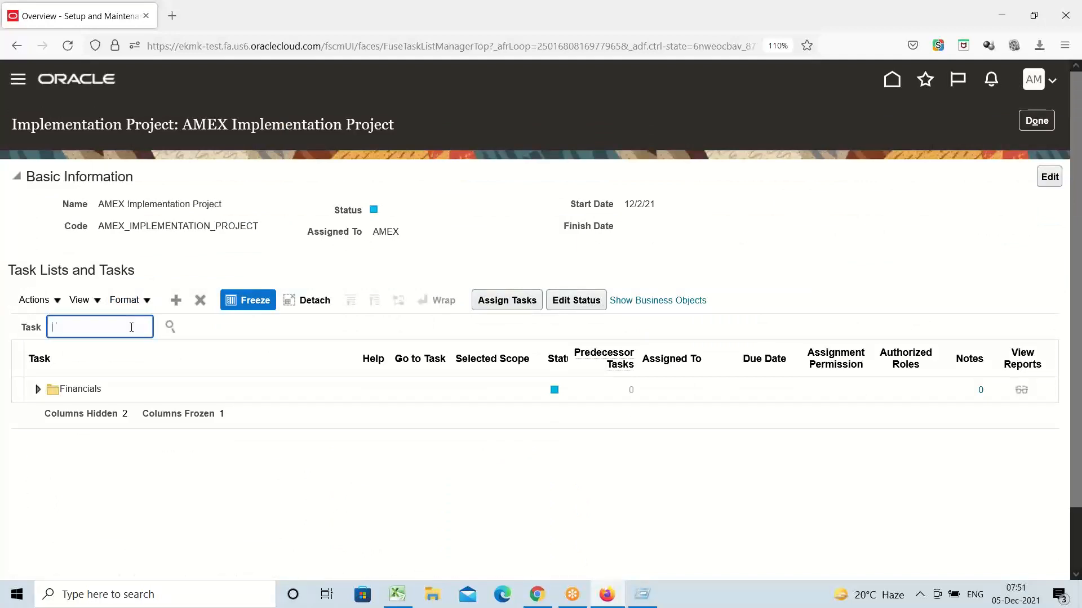
{"action": "type", "text": "common options"}
{"action": "key", "text": "Return"}
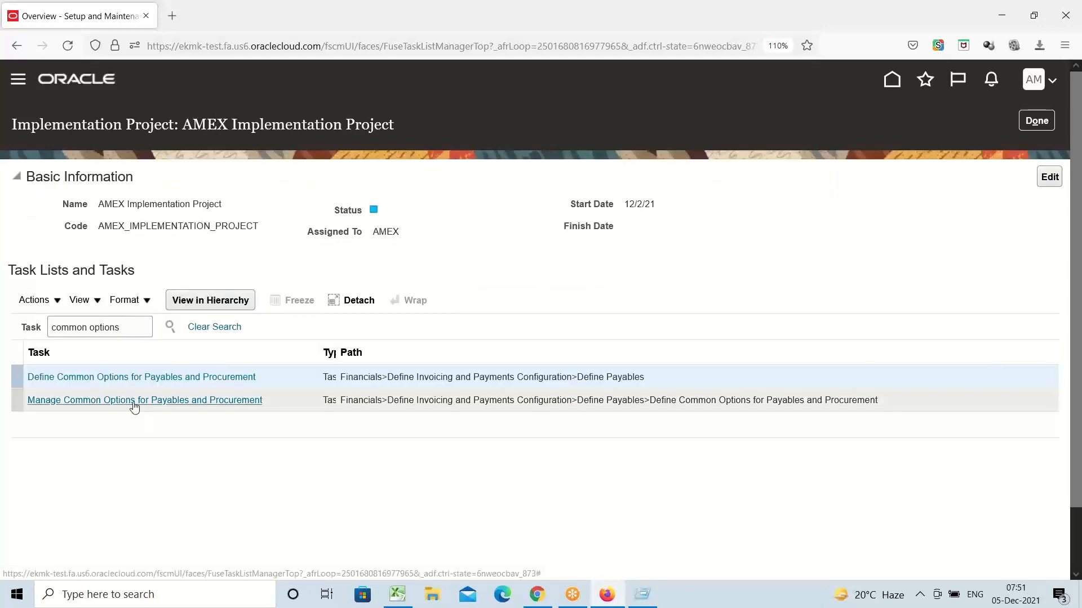
{"action": "left_click", "coordinate": [134, 401]}
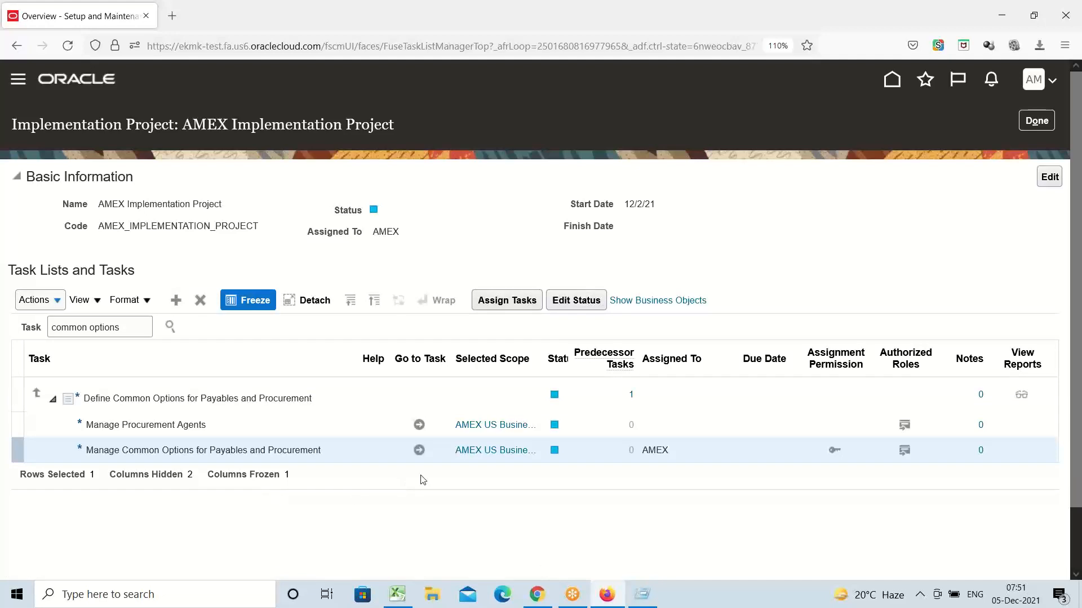
{"action": "left_click", "coordinate": [418, 451]}
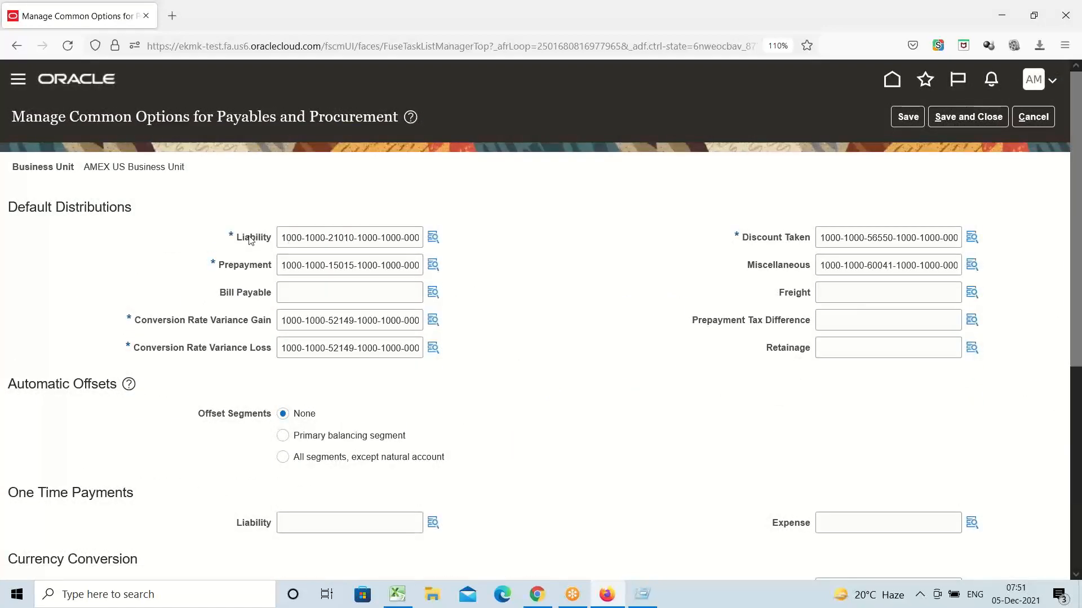
{"action": "left_click", "coordinate": [434, 238]}
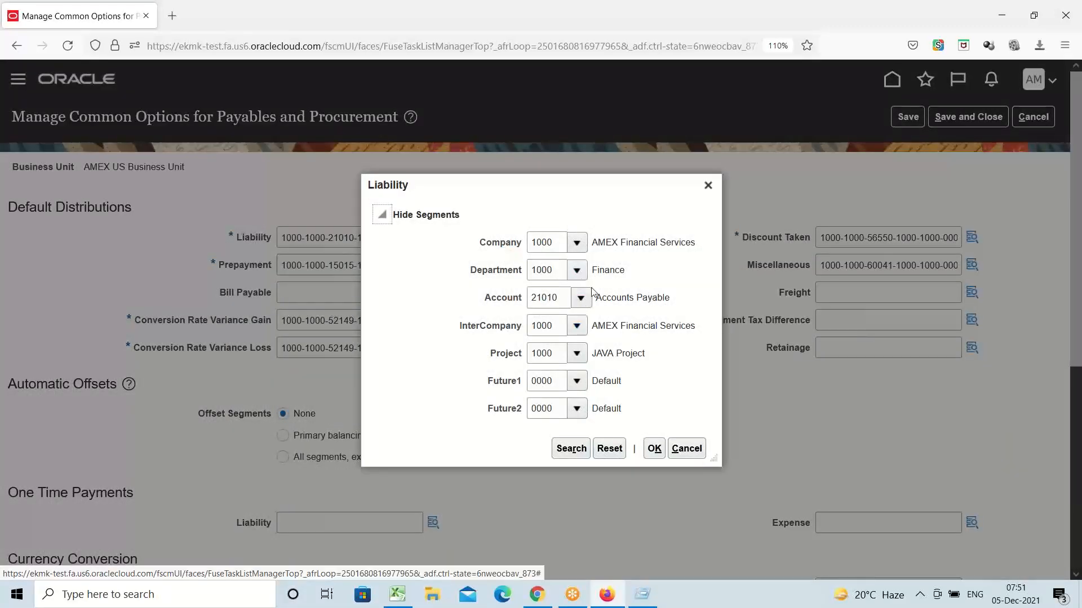
{"action": "left_click", "coordinate": [708, 186]}
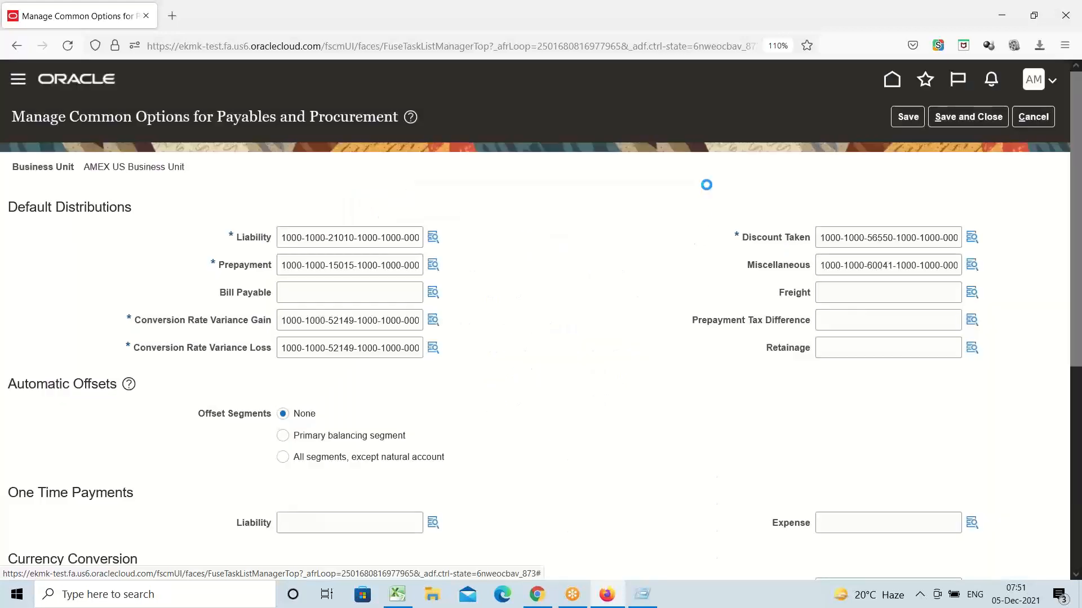
{"action": "left_click", "coordinate": [1038, 116]}
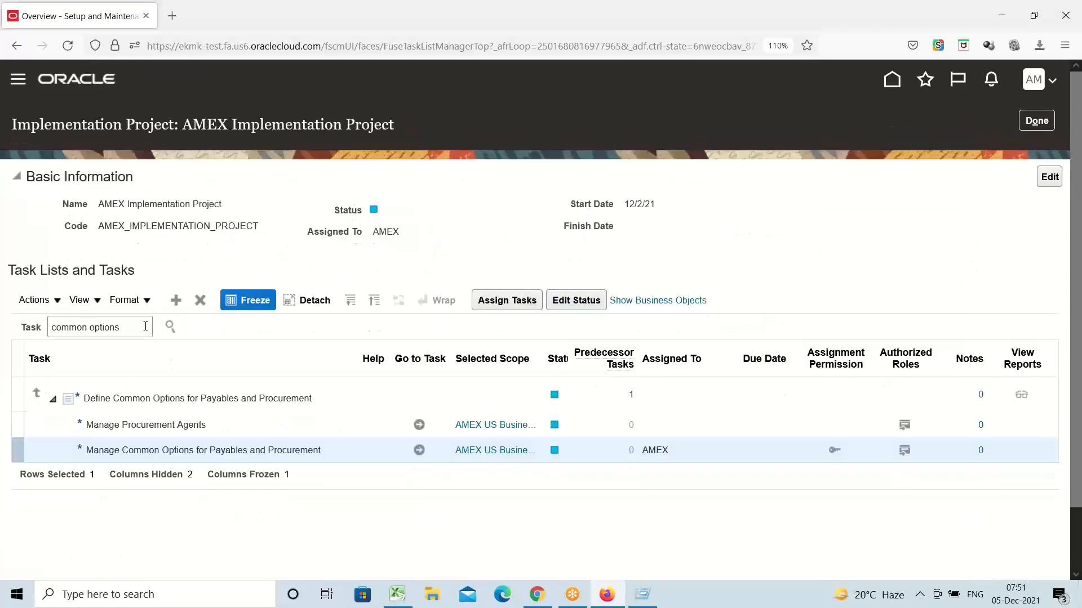
{"action": "left_click", "coordinate": [145, 327]}
{"action": "key", "text": "ctrl+shift+Left"}
{"action": "key", "text": "ctrl+shift+Left"}
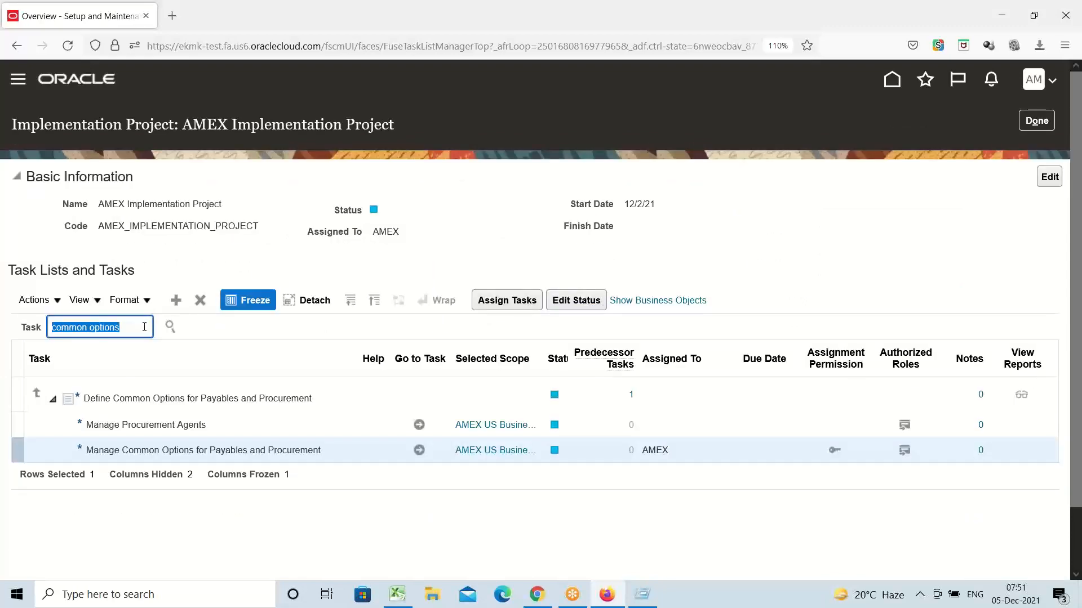
Step: Go to Procurement > Suppliers and open the Manage Suppliers search page
{"action": "left_click", "coordinate": [19, 82]}
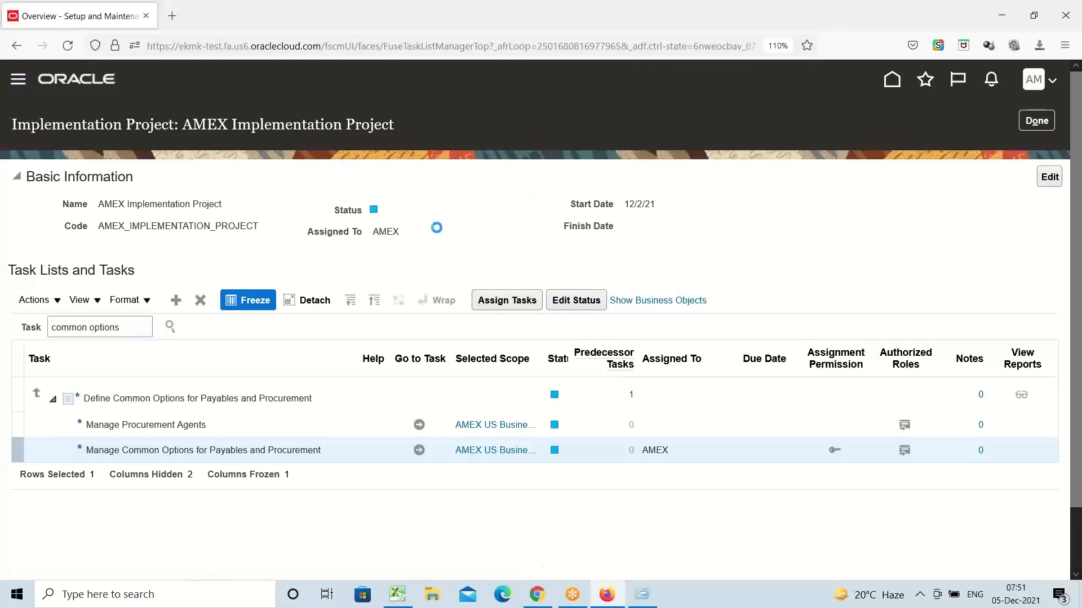
{"action": "scroll", "coordinate": [254, 297], "scroll_direction": "down", "scroll_amount": 5}
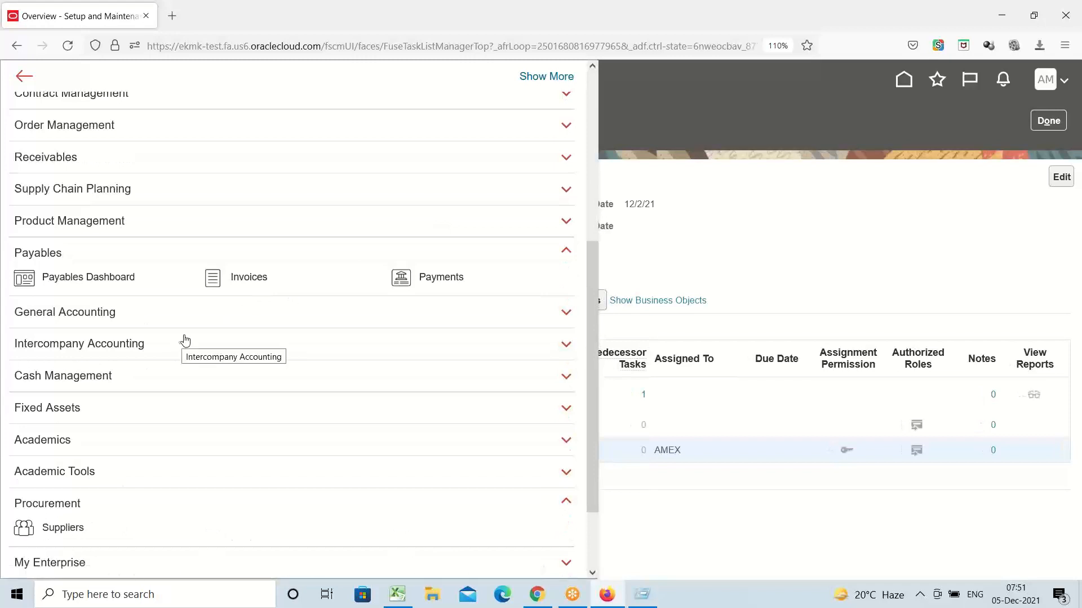
{"action": "scroll", "coordinate": [208, 357], "scroll_direction": "down", "scroll_amount": 3}
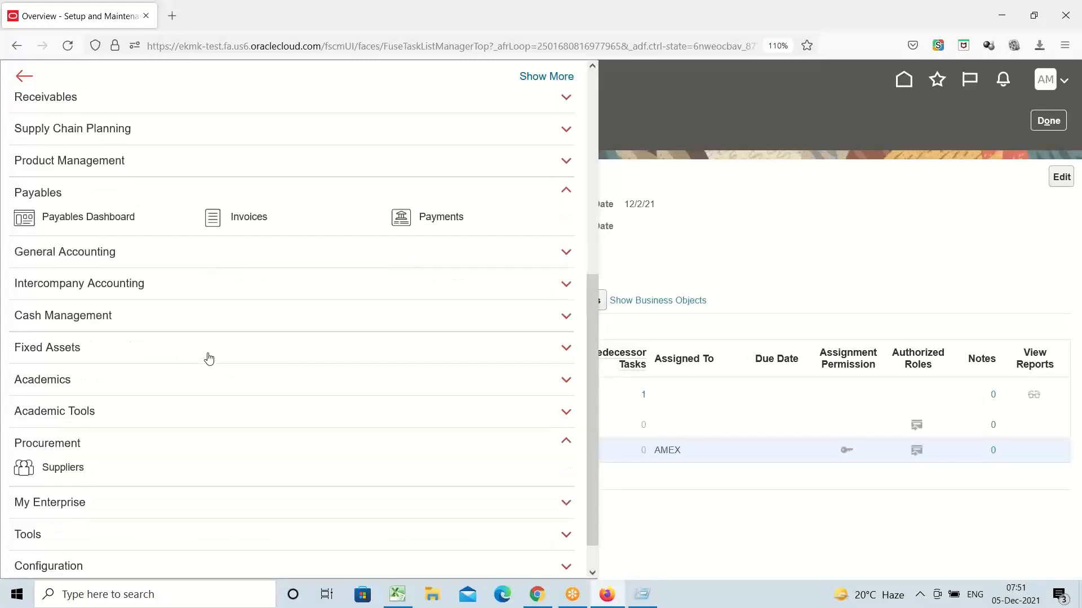
{"action": "left_click", "coordinate": [75, 430]}
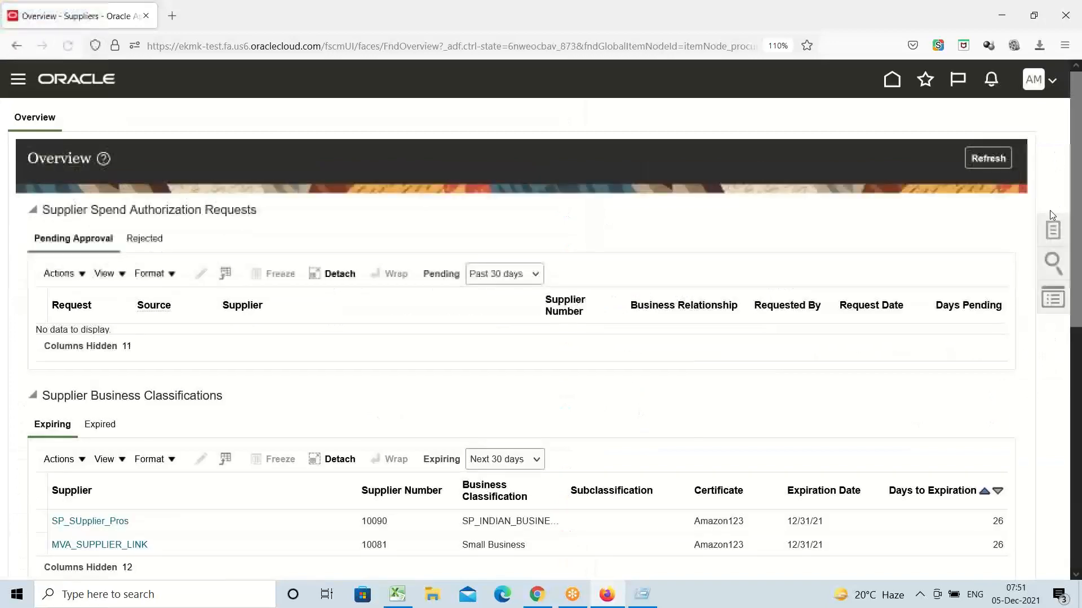
{"action": "left_click", "coordinate": [1053, 231]}
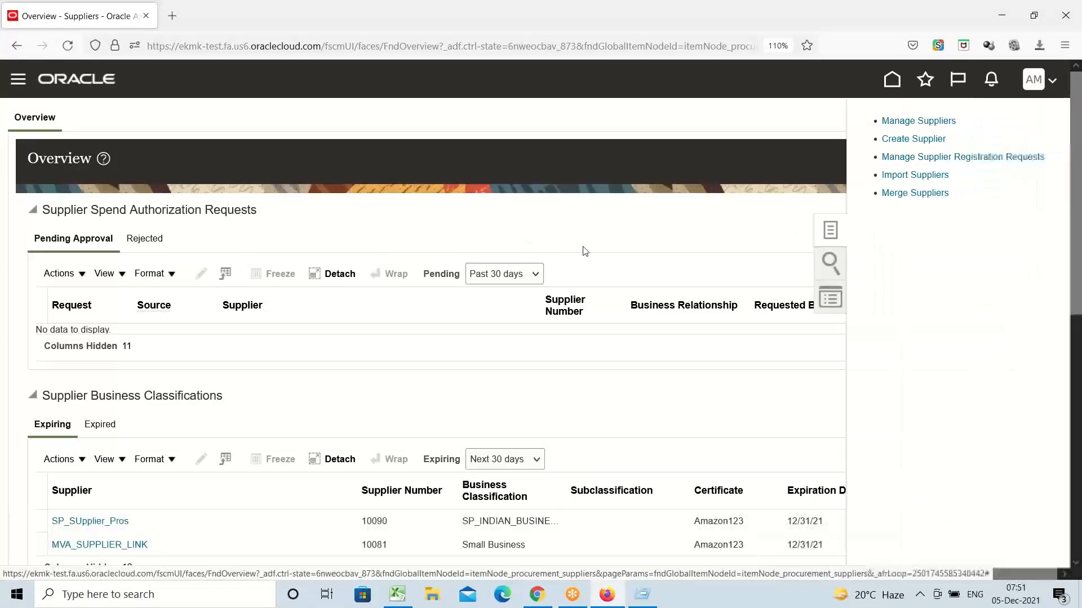
{"action": "left_click", "coordinate": [906, 122]}
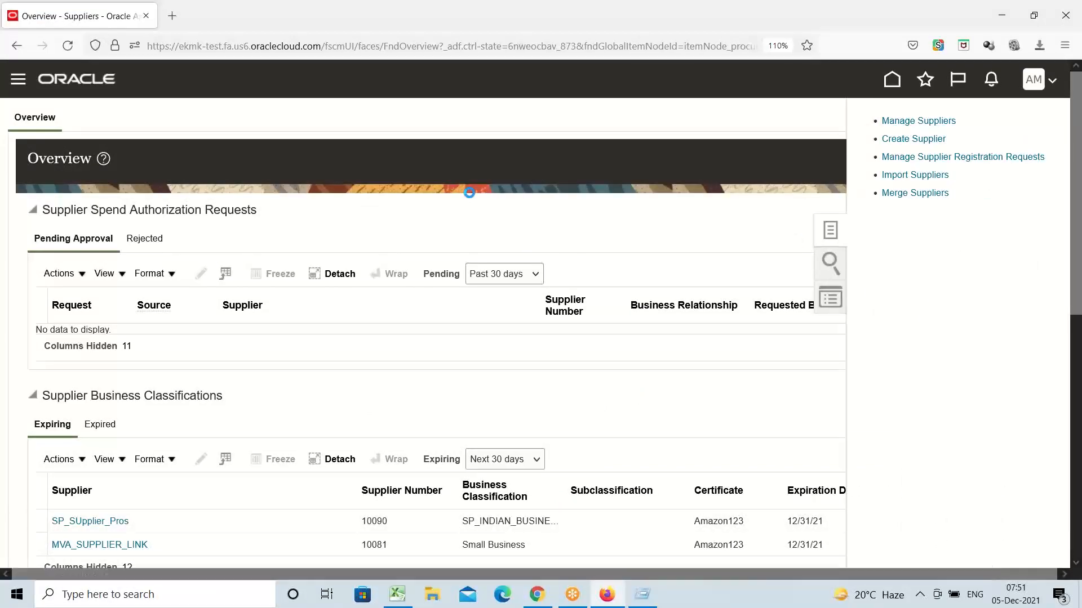
{"action": "left_click", "coordinate": [401, 260]}
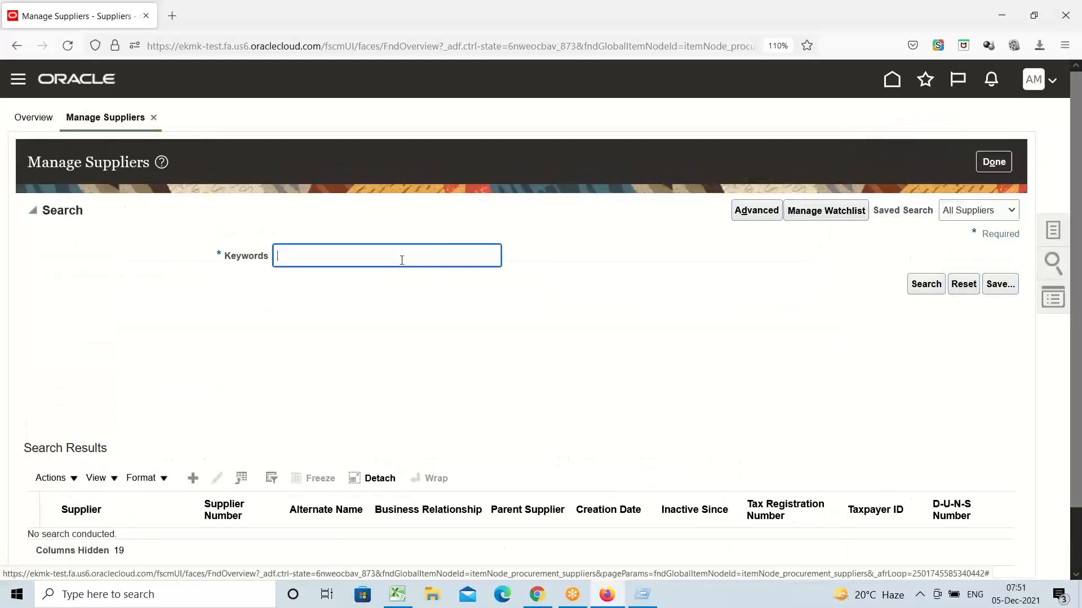
Step: Search keyword 'amex', select AMEX Supplier-1, and open its supplier record
{"action": "type", "text": "amex"}
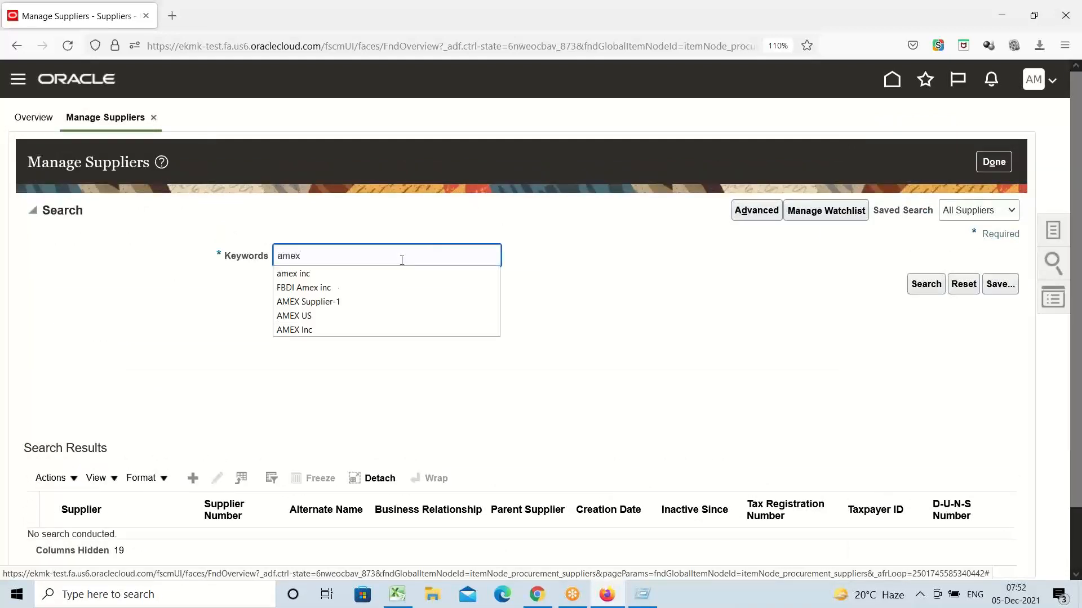
{"action": "left_click", "coordinate": [373, 300]}
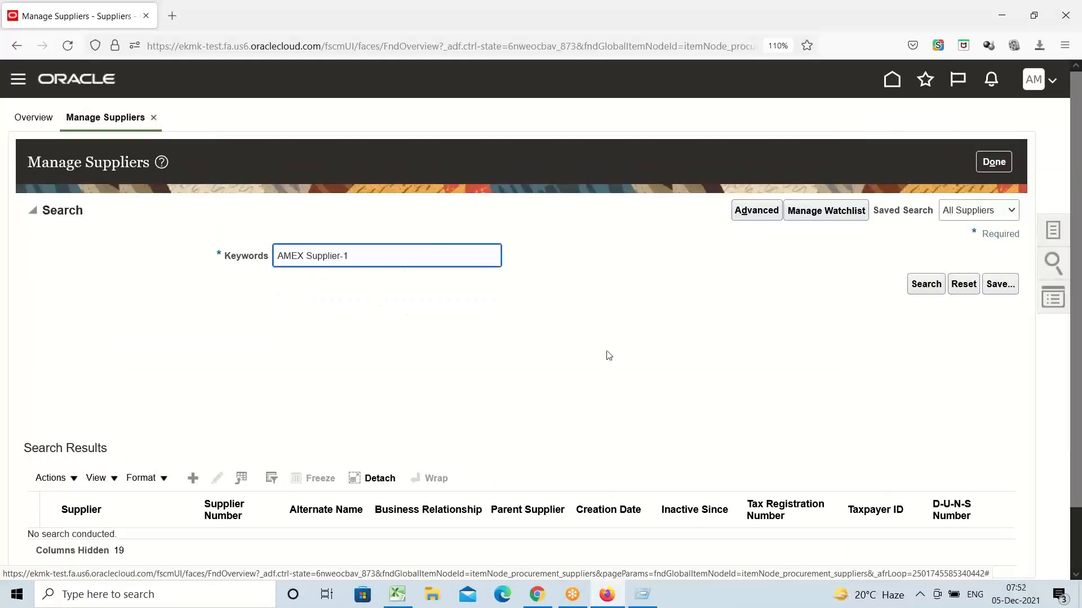
{"action": "left_click", "coordinate": [924, 286]}
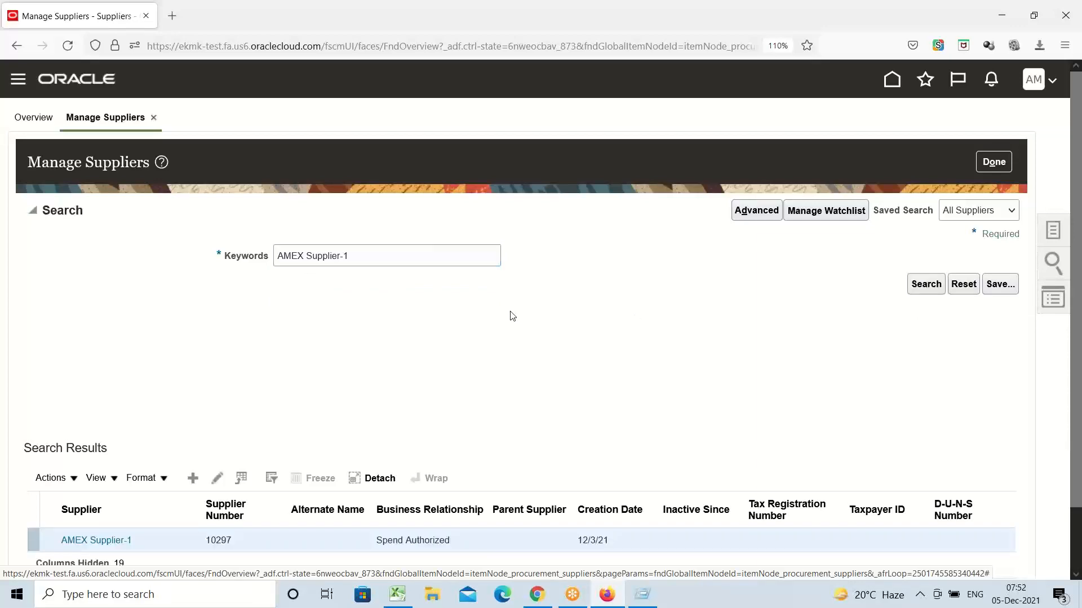
{"action": "scroll", "coordinate": [468, 315], "scroll_direction": "down", "scroll_amount": 2}
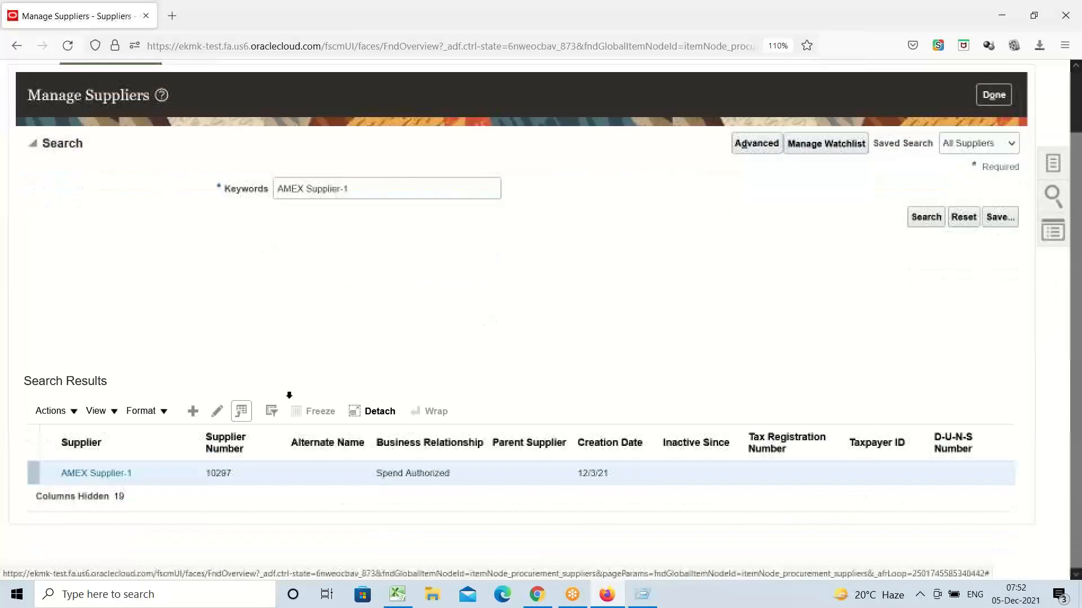
{"action": "left_click", "coordinate": [124, 474]}
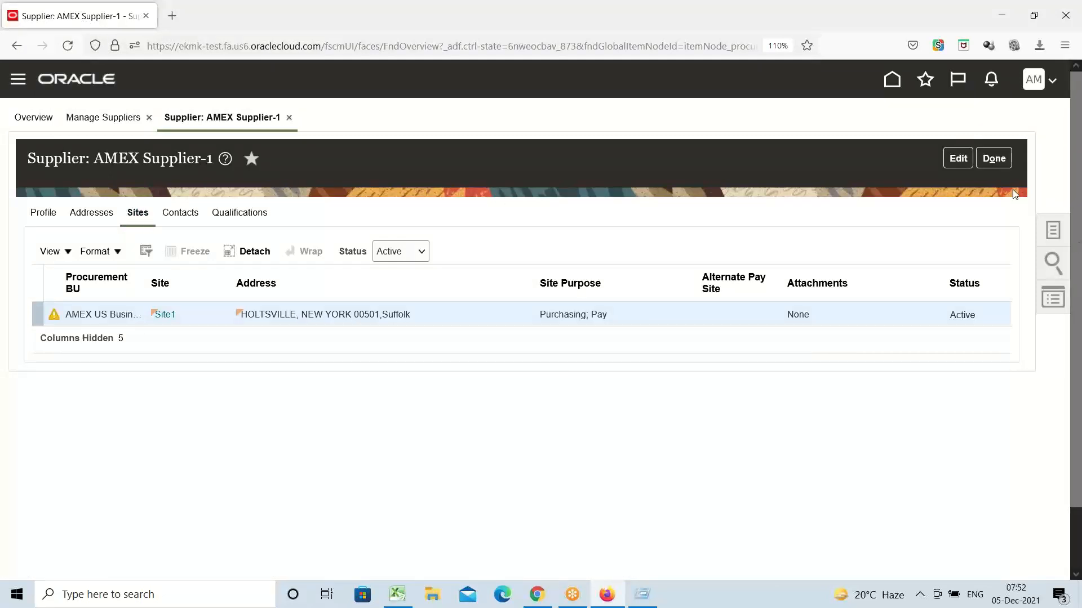
Step: Edit AMEX Supplier-1's Site1 and scroll its Site Assignments table right to Liability Distribution
{"action": "left_click", "coordinate": [958, 158]}
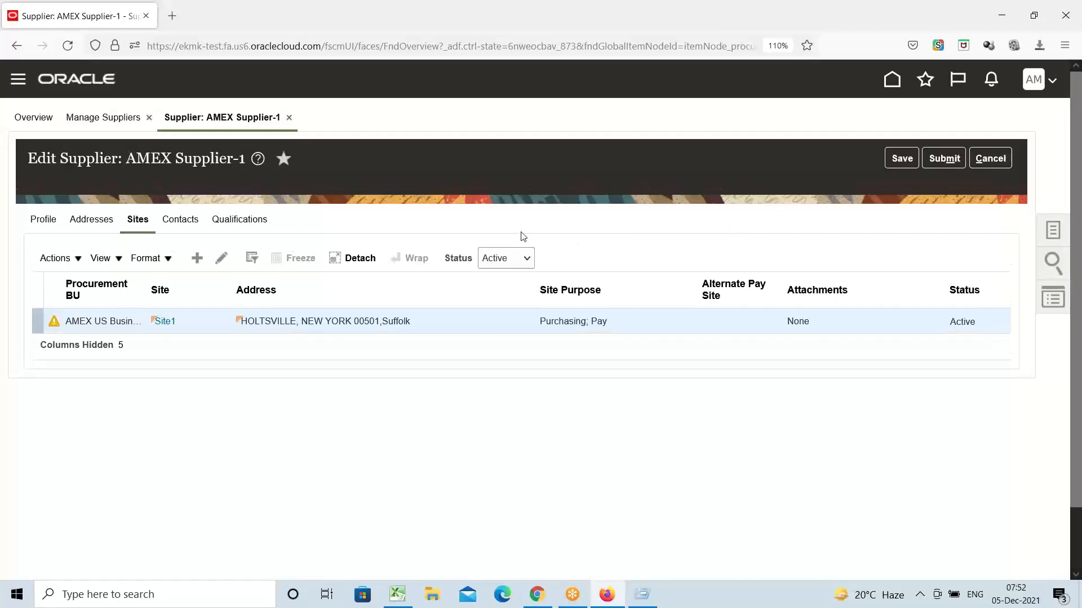
{"action": "left_click", "coordinate": [219, 259]}
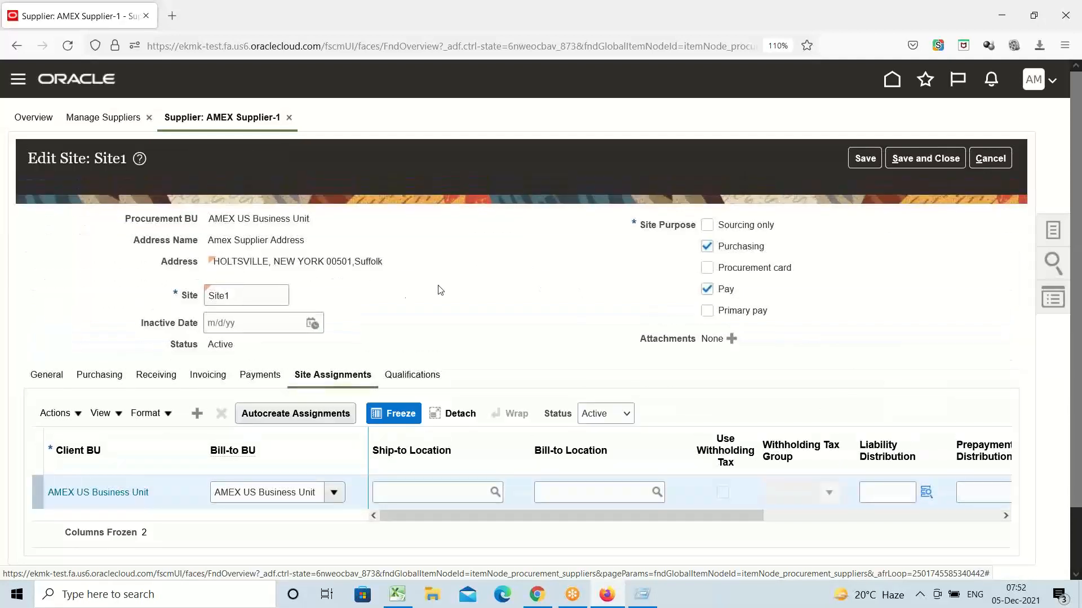
{"action": "scroll", "coordinate": [435, 283], "scroll_direction": "down", "scroll_amount": 2}
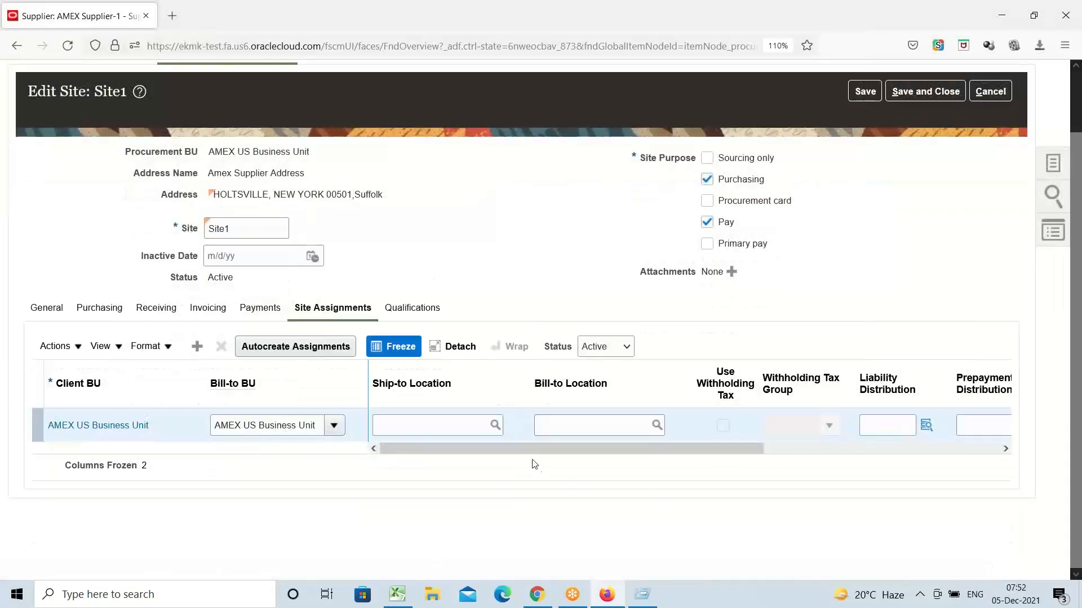
{"action": "left_click_drag", "start_coordinate": [533, 449], "coordinate": [685, 441]}
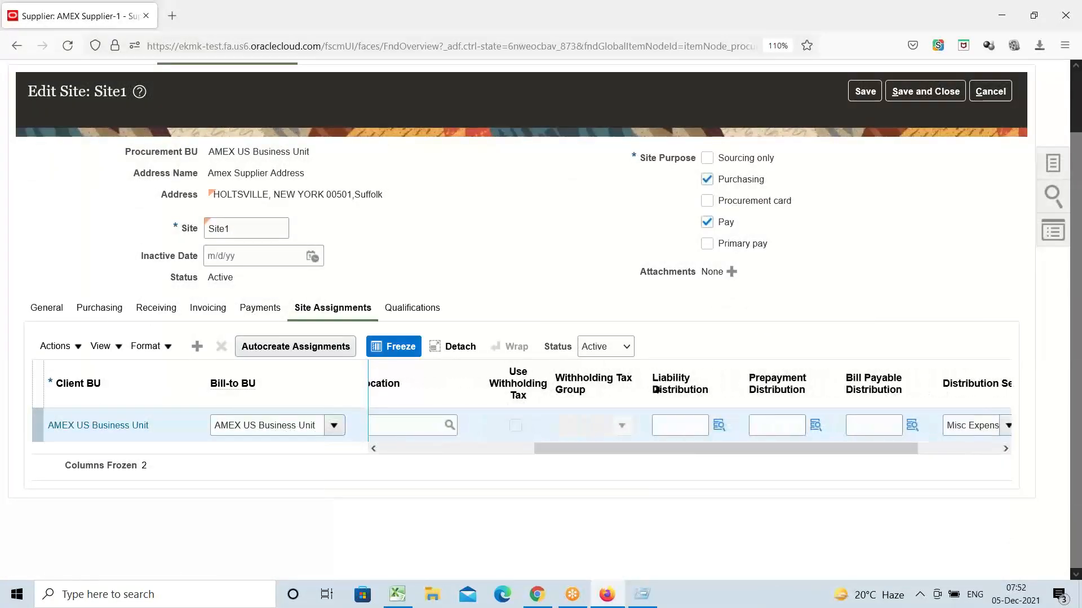
{"action": "left_click", "coordinate": [719, 430]}
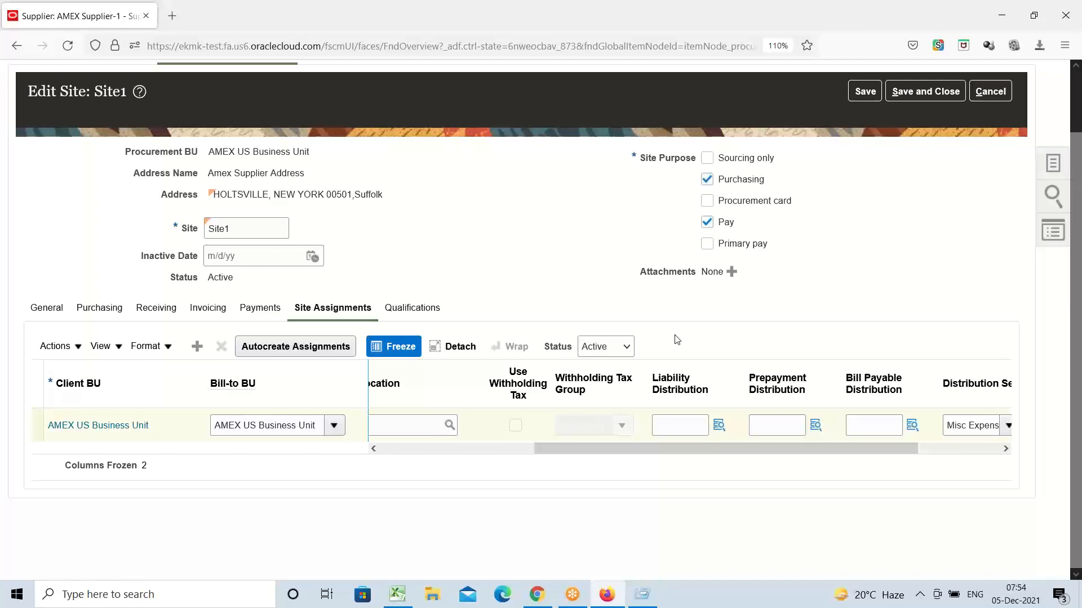
Step: Look up a liability distribution, dismiss the 'No valid combination' message, and cancel the Site1 edit
{"action": "left_click", "coordinate": [719, 430]}
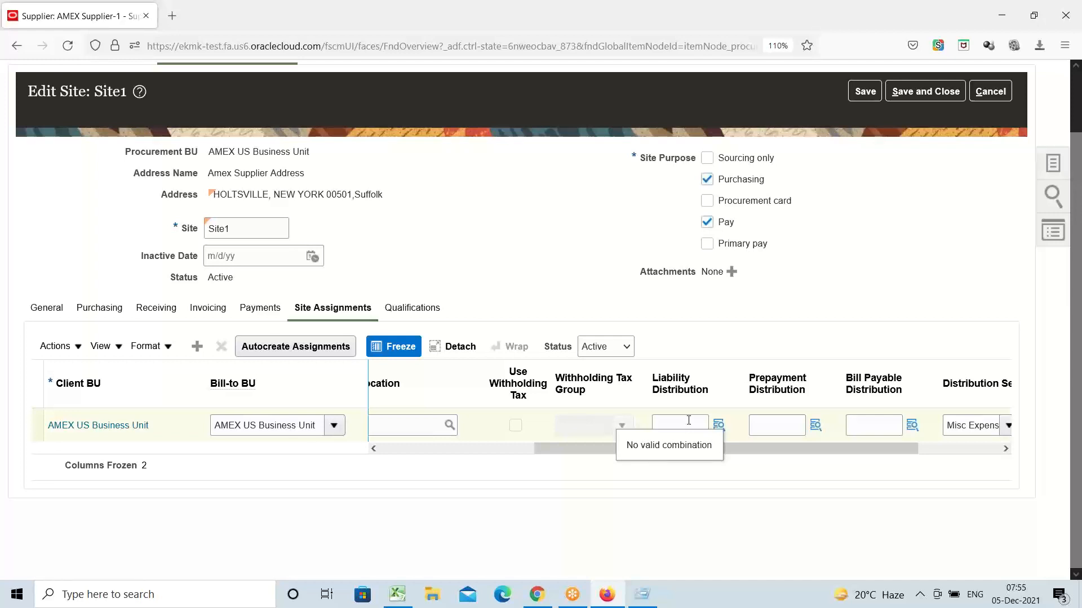
{"action": "left_click", "coordinate": [688, 421]}
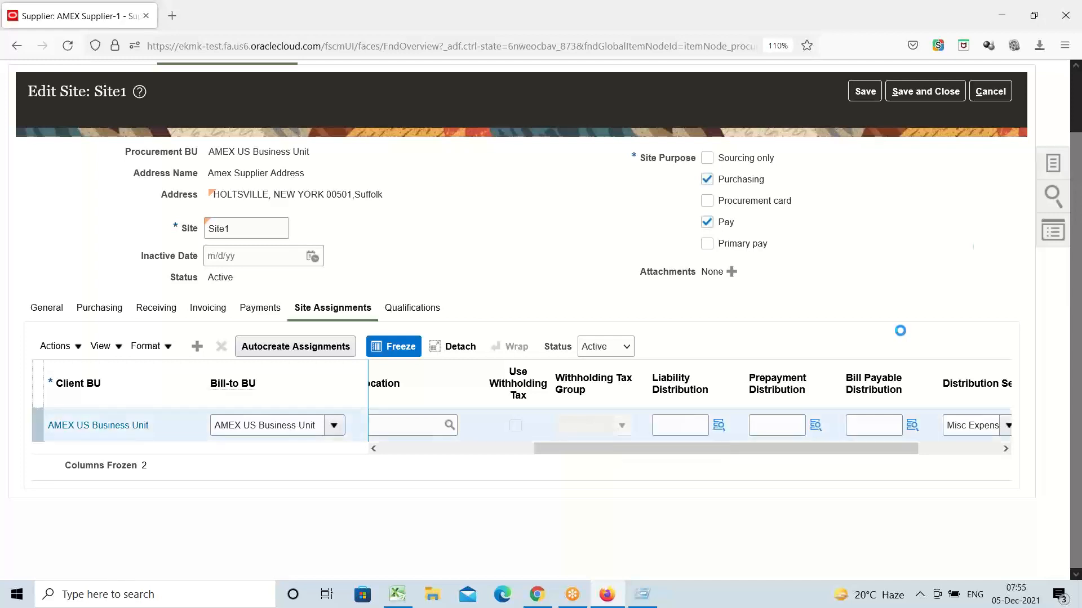
{"action": "left_click", "coordinate": [990, 91]}
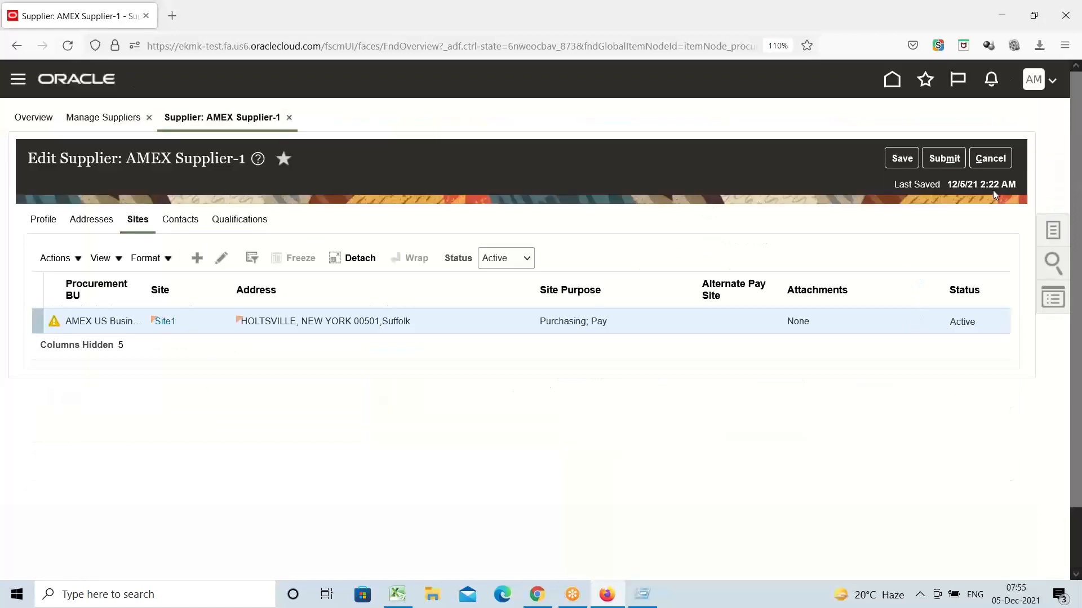
Step: Cancel Edit Supplier, finish Manage Suppliers, and bring up the Invoices workbench listing invoices 2222 and 1111
{"action": "left_click", "coordinate": [990, 158]}
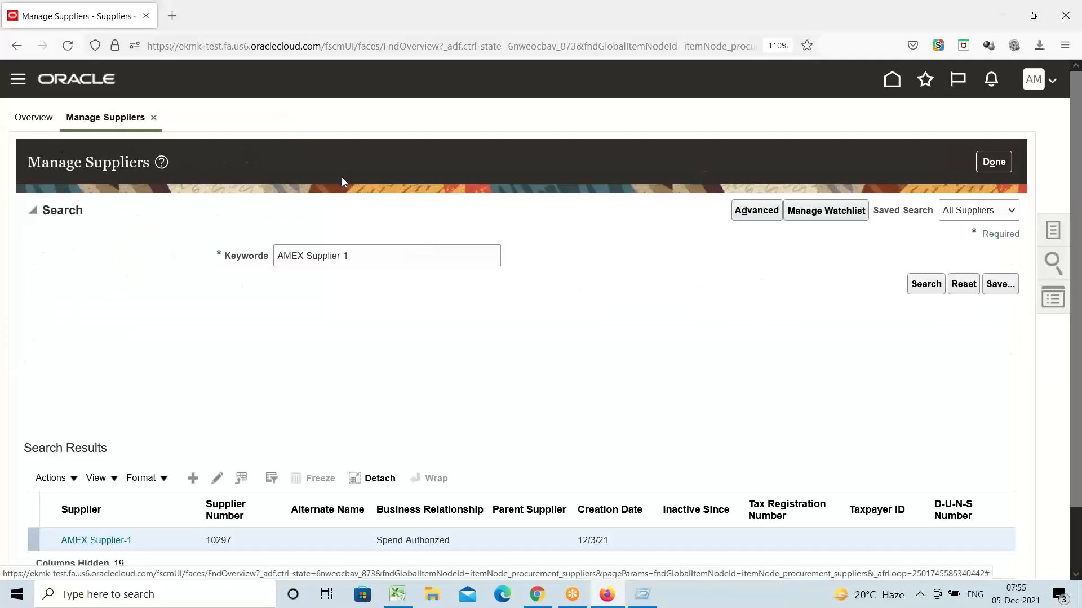
{"action": "left_click", "coordinate": [1003, 163]}
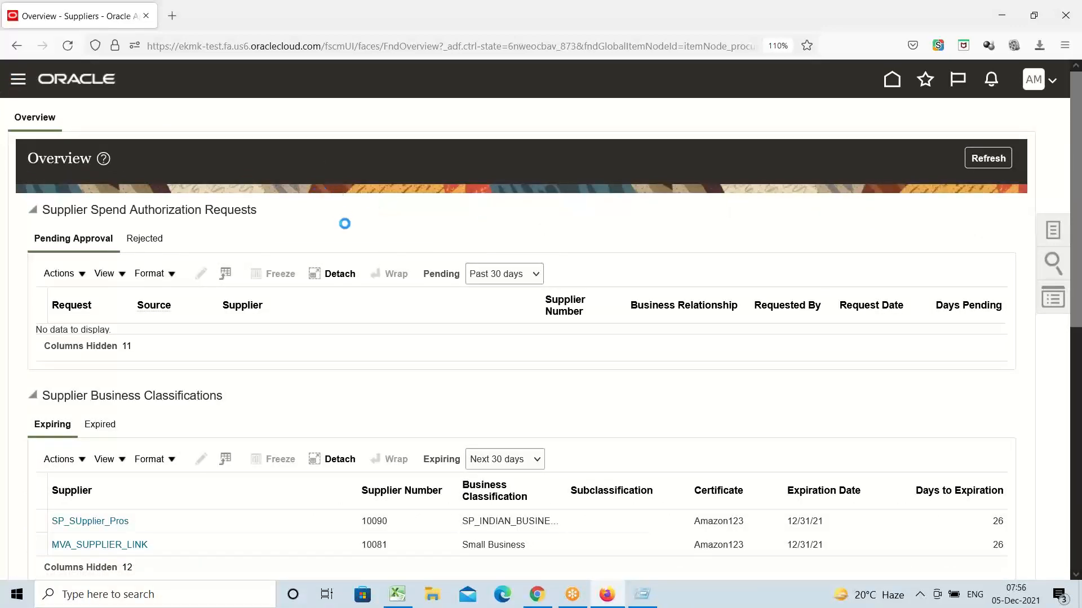
{"action": "scroll", "coordinate": [326, 218], "scroll_direction": "down", "scroll_amount": 5}
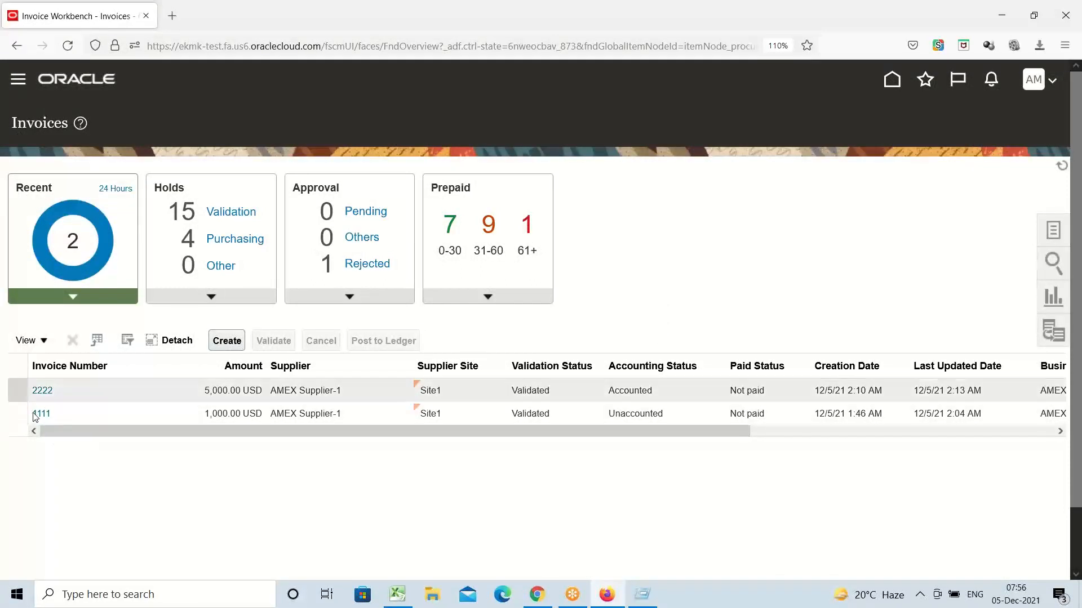
Step: Open invoice 2222, highlight its supplier site Site1, and expand the Invoice Header with Show More
{"action": "left_click", "coordinate": [43, 391]}
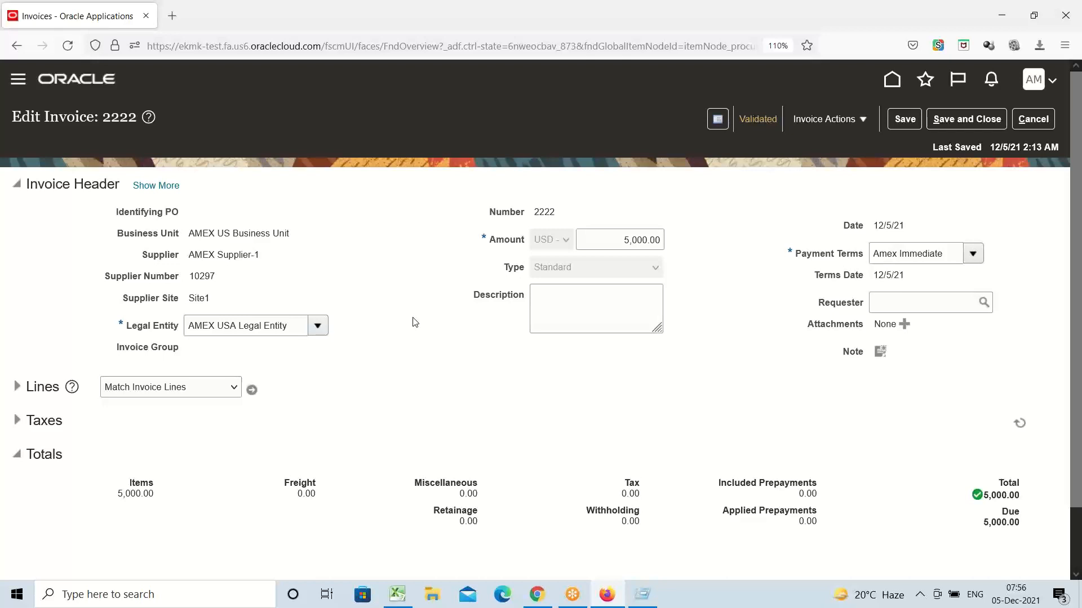
{"action": "double_click", "coordinate": [204, 300]}
{"action": "left_click", "coordinate": [245, 307]}
{"action": "triple_click", "coordinate": [61, 190]}
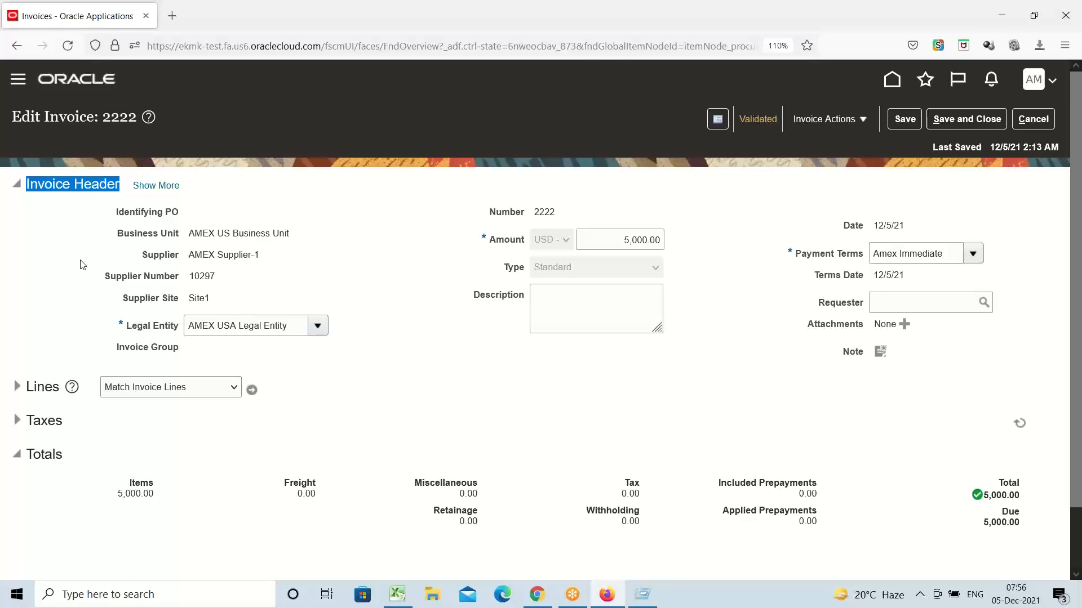
{"action": "double_click", "coordinate": [195, 299]}
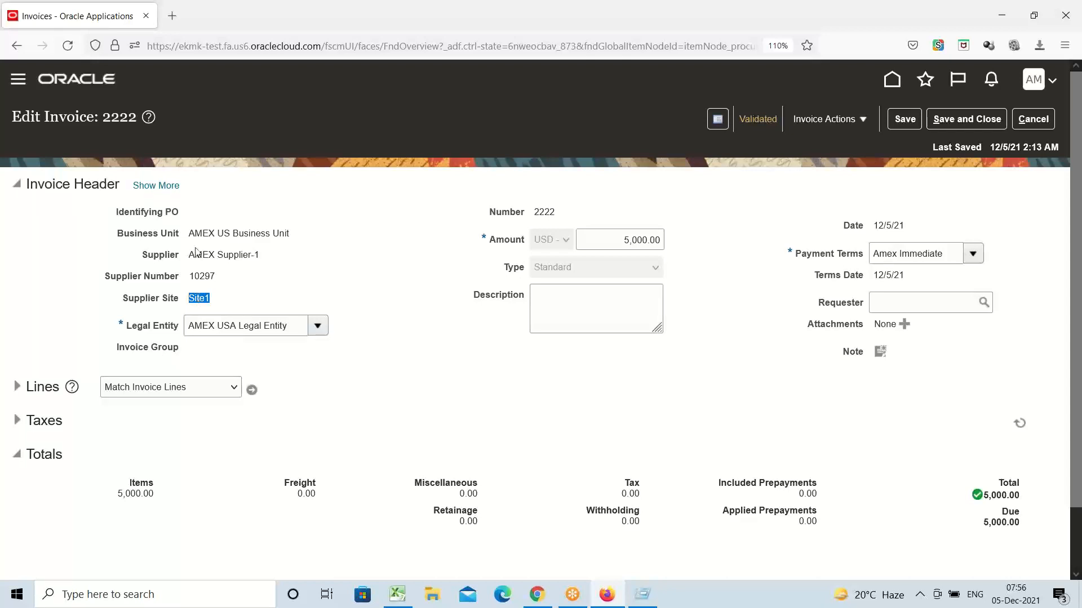
{"action": "left_click", "coordinate": [159, 186]}
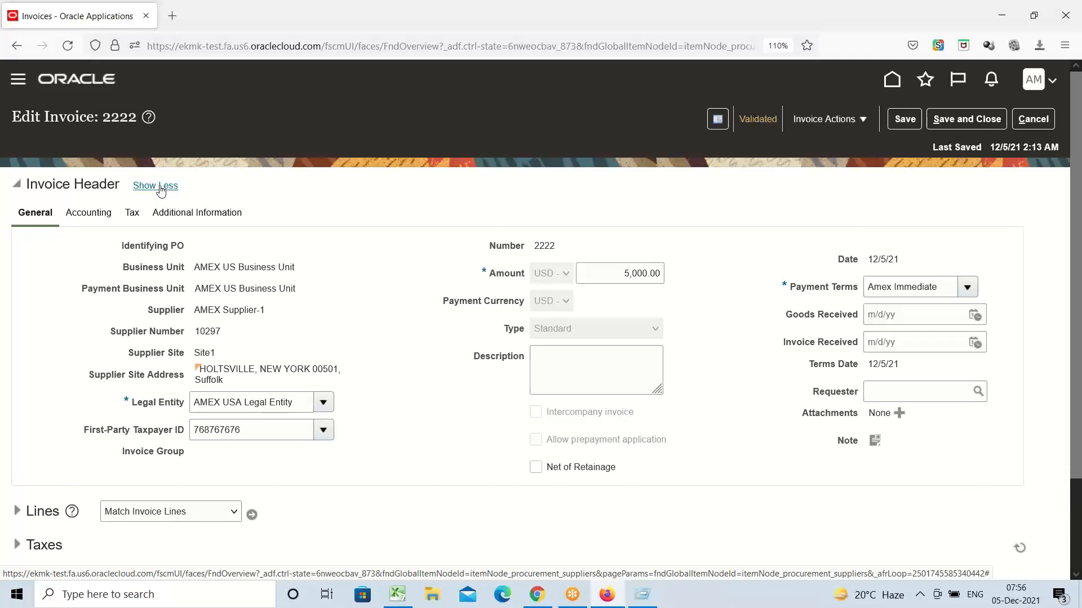
{"action": "left_click", "coordinate": [84, 213]}
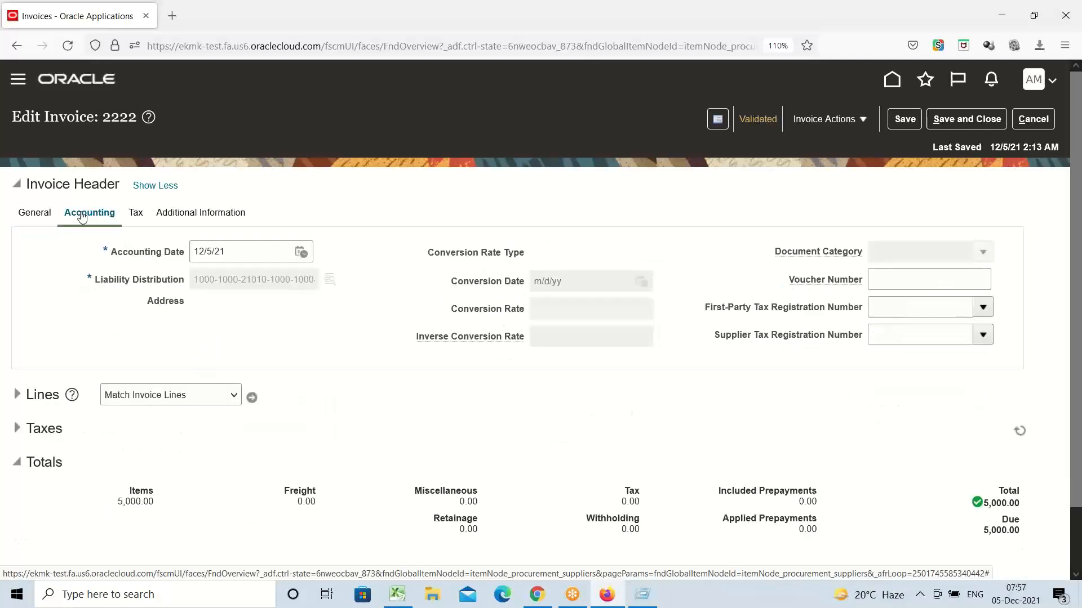
{"action": "triple_click", "coordinate": [102, 282]}
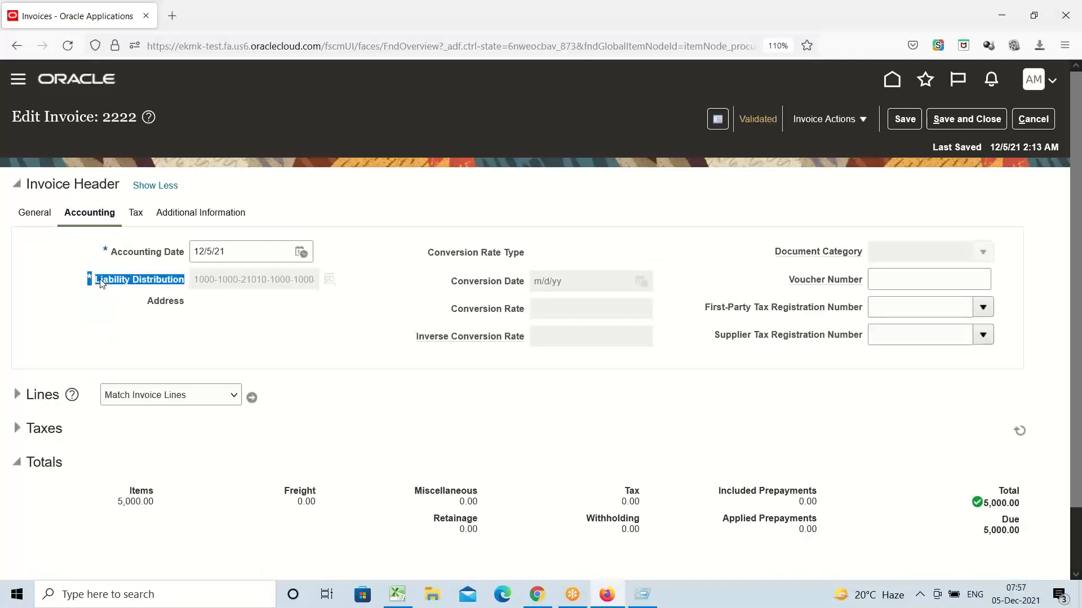
{"action": "double_click", "coordinate": [102, 282]}
{"action": "left_click", "coordinate": [254, 323]}
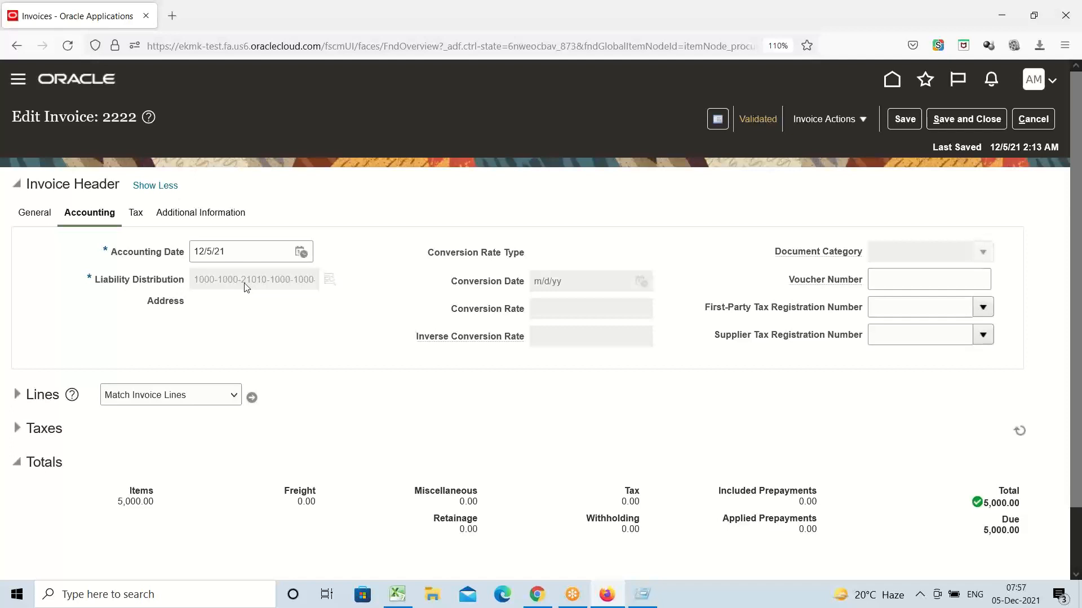
{"action": "left_click", "coordinate": [34, 213]}
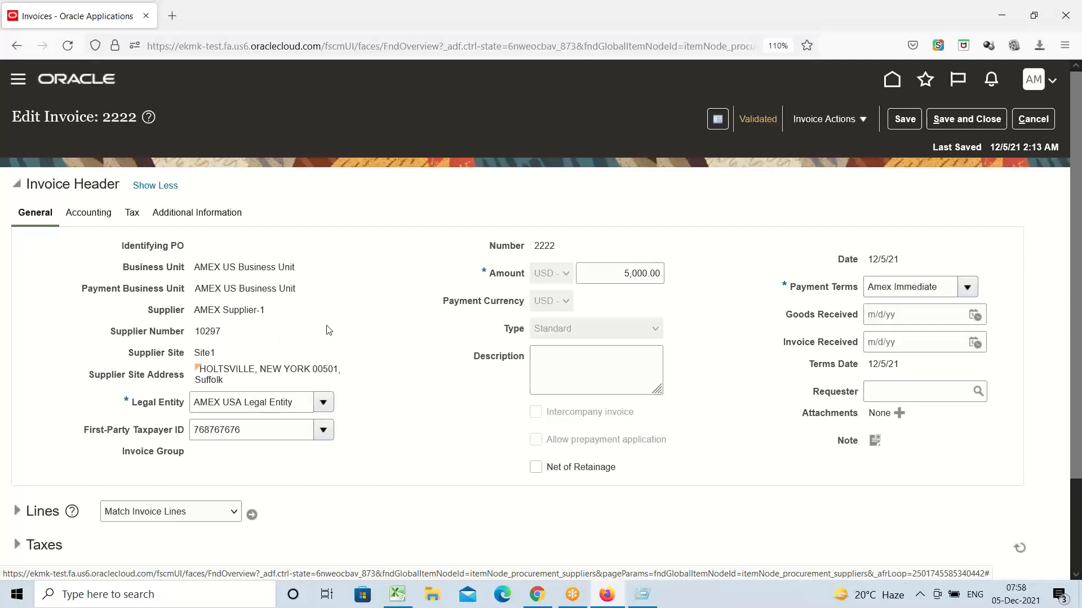
Step: Collapse invoice 2222's header to the Site1, 5,000.00 USD, Amex Immediate summary
{"action": "left_click", "coordinate": [153, 186]}
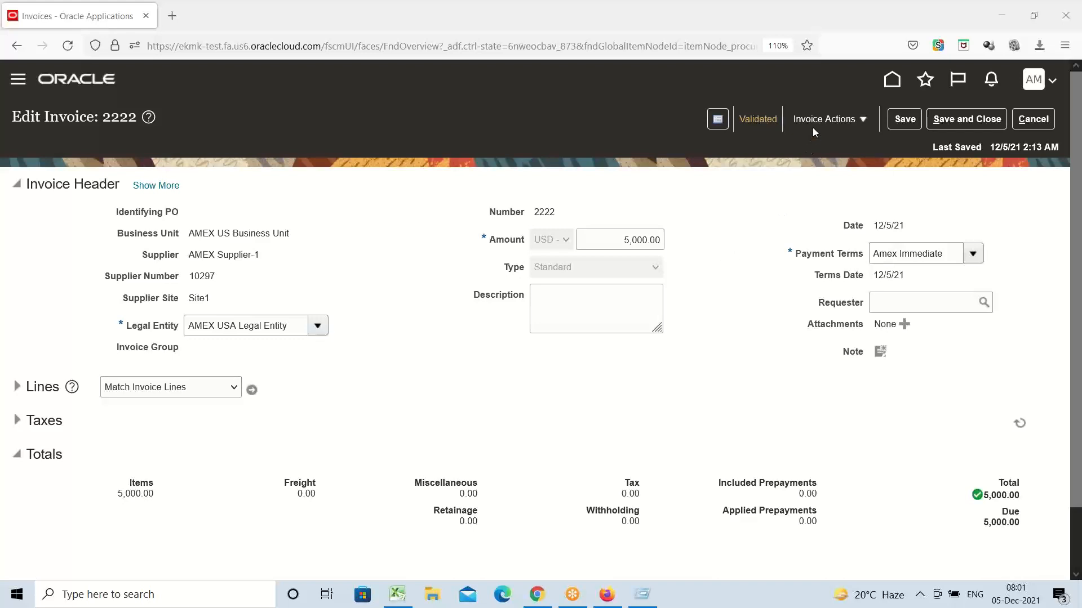
{"action": "left_click", "coordinate": [855, 122]}
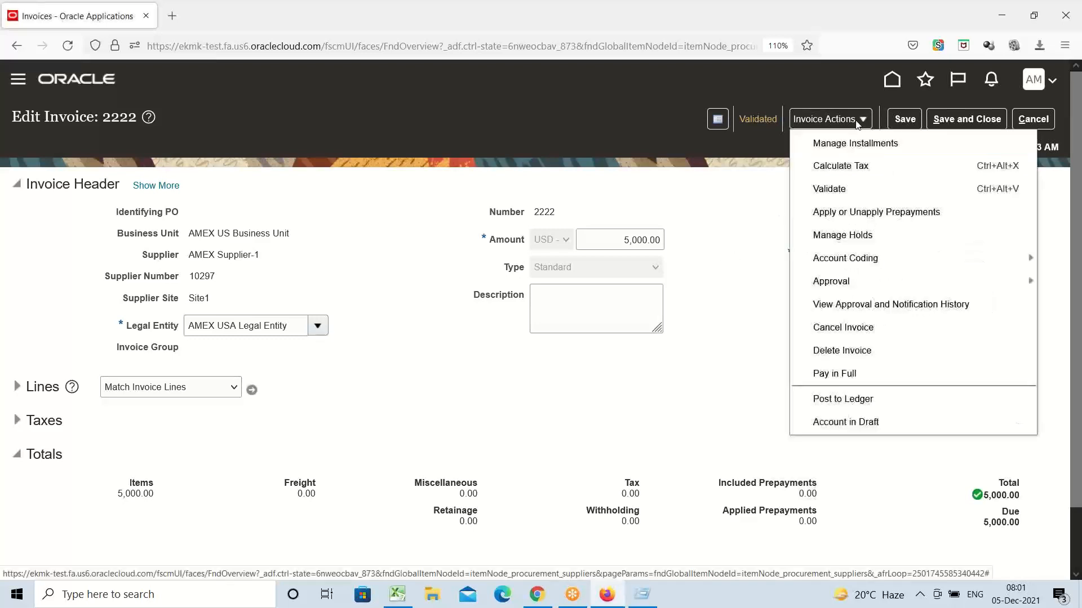
{"action": "left_click", "coordinate": [744, 259]}
{"action": "triple_click", "coordinate": [166, 350]}
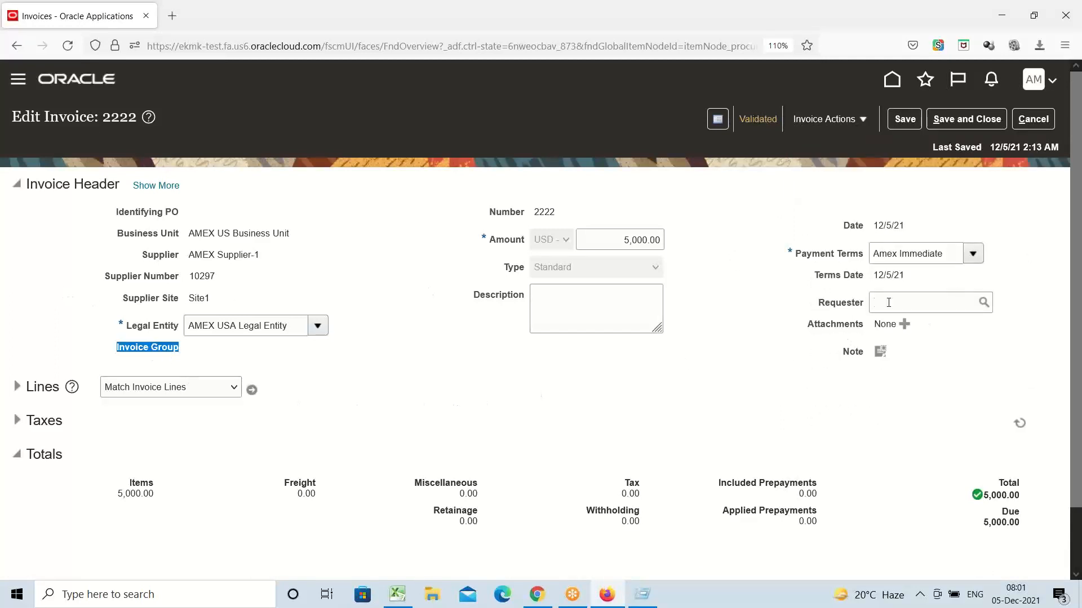
{"action": "left_click", "coordinate": [376, 407]}
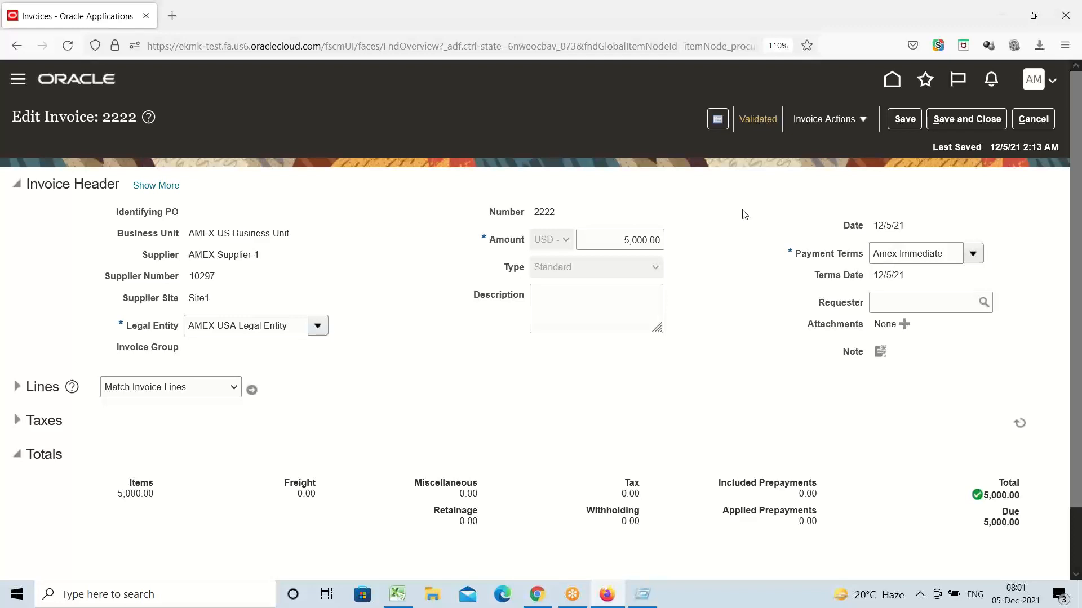
{"action": "left_click", "coordinate": [17, 387]}
{"action": "scroll", "coordinate": [374, 396], "scroll_direction": "down", "scroll_amount": 3}
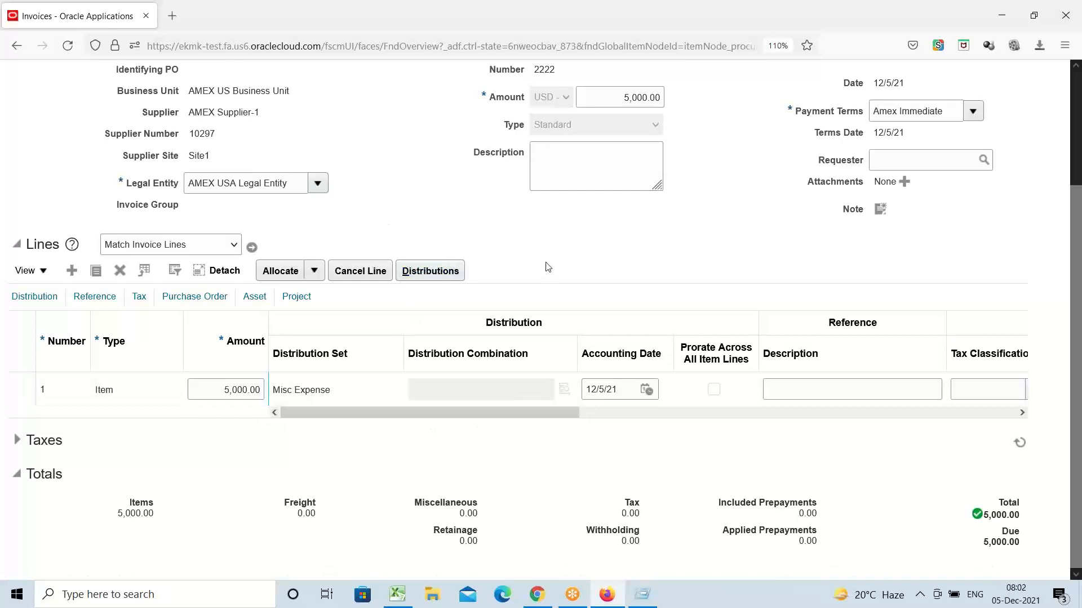
{"action": "scroll", "coordinate": [546, 266], "scroll_direction": "up", "scroll_amount": 3}
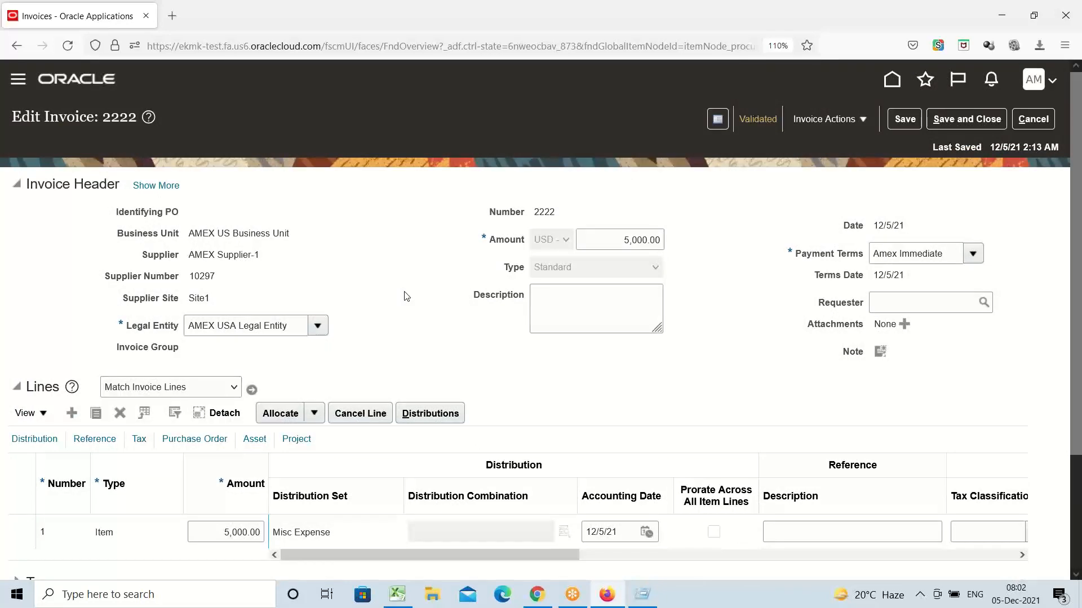
{"action": "scroll", "coordinate": [387, 297], "scroll_direction": "down", "scroll_amount": 2}
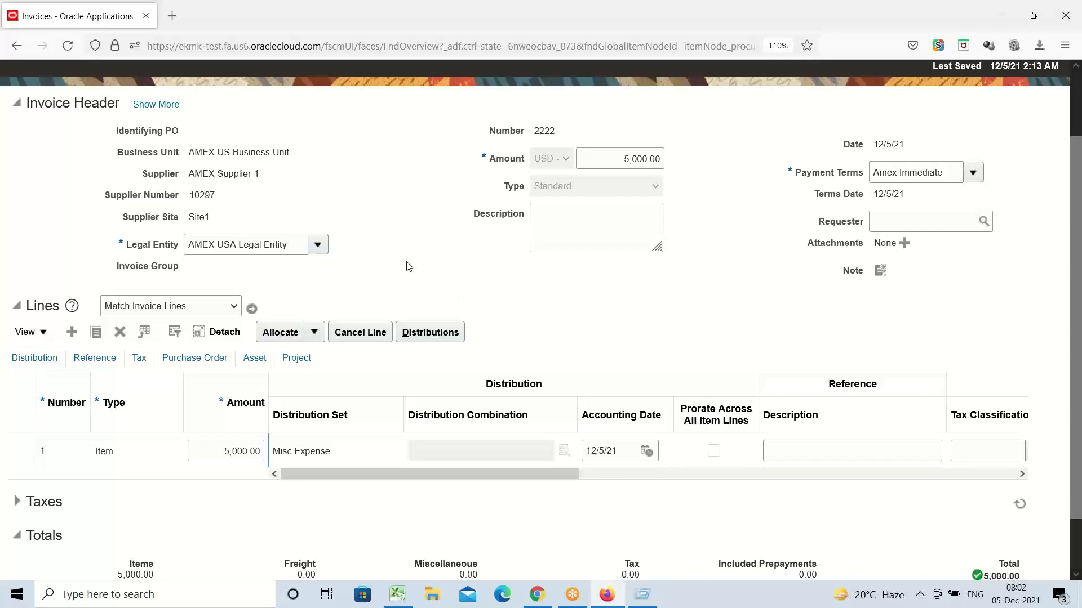
{"action": "scroll", "coordinate": [409, 266], "scroll_direction": "up", "scroll_amount": 3}
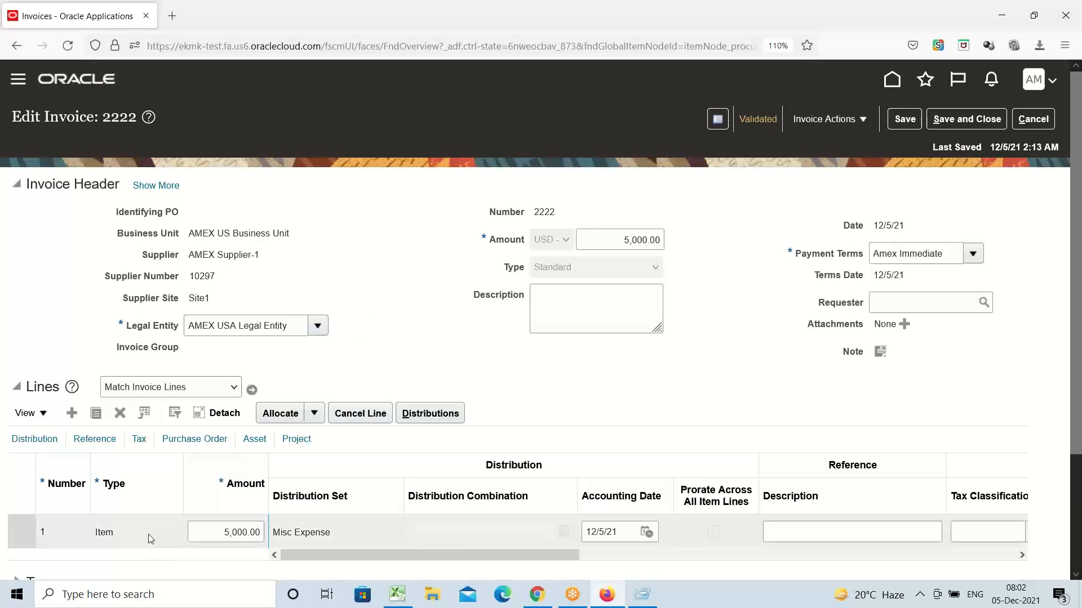
{"action": "left_click", "coordinate": [779, 535]}
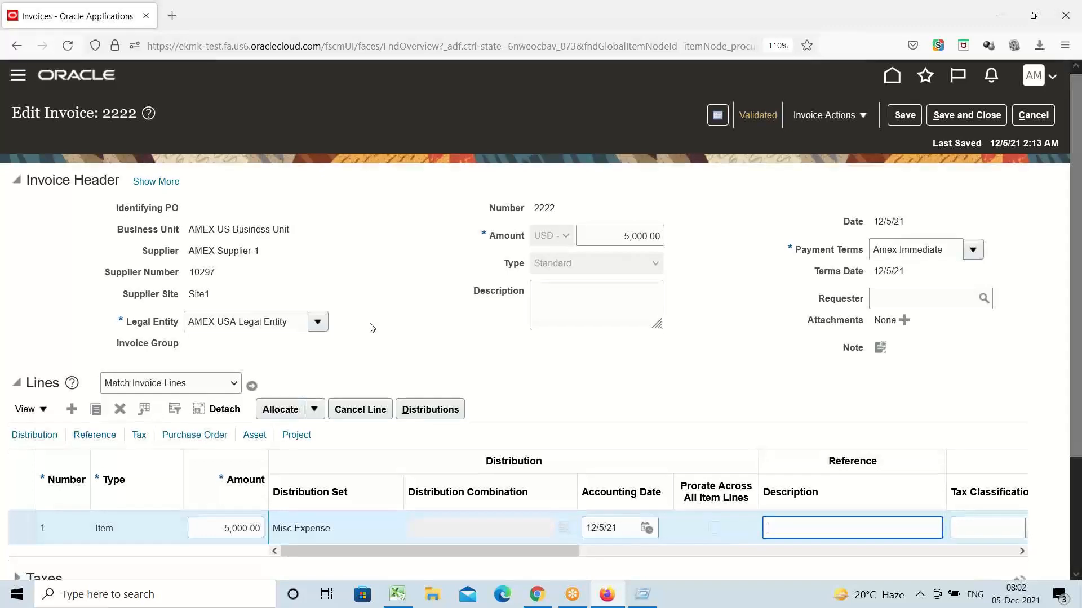
{"action": "scroll", "coordinate": [372, 328], "scroll_direction": "down", "scroll_amount": 2}
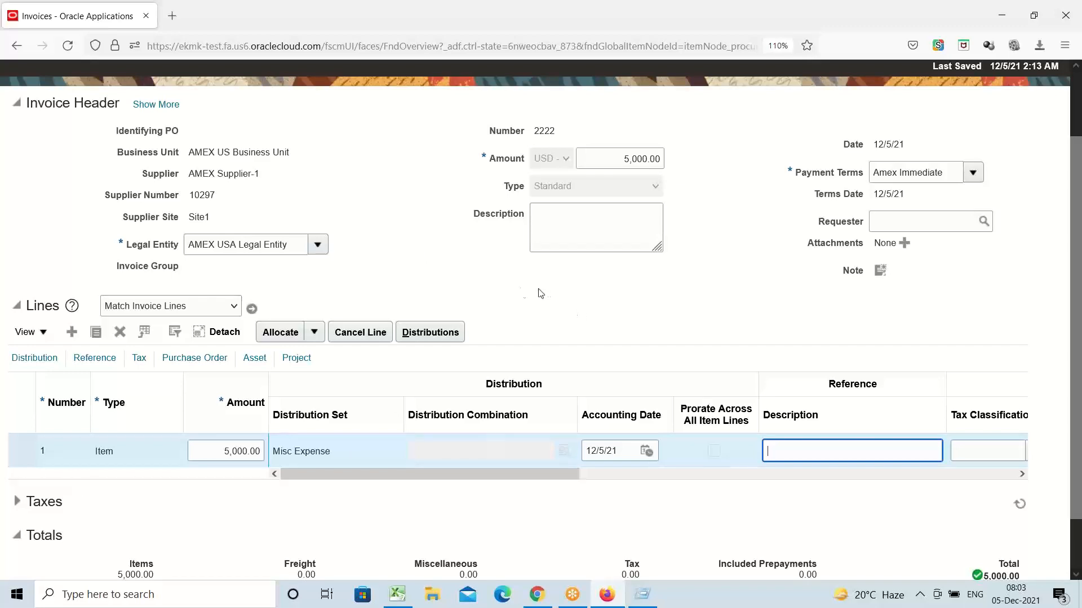
{"action": "scroll", "coordinate": [438, 284], "scroll_direction": "up", "scroll_amount": 3}
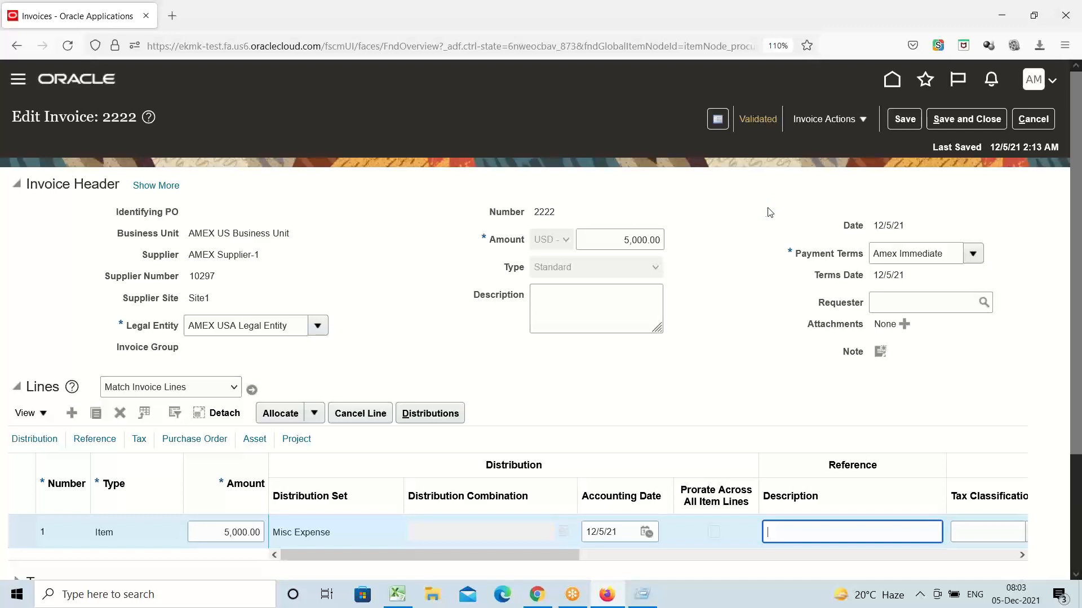
{"action": "left_click", "coordinate": [753, 208]}
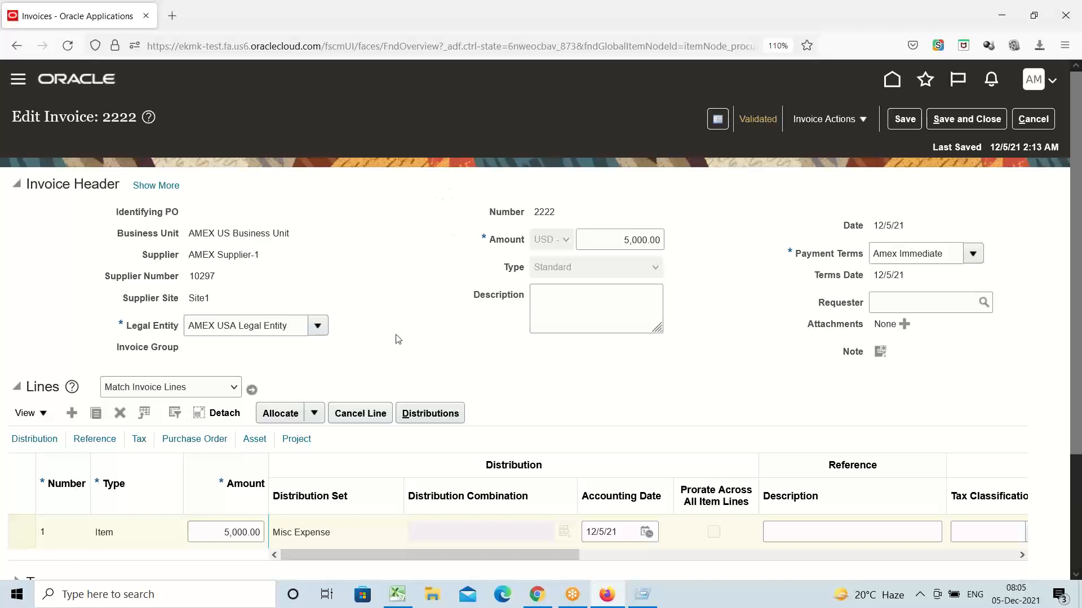
{"action": "left_click", "coordinate": [606, 241]}
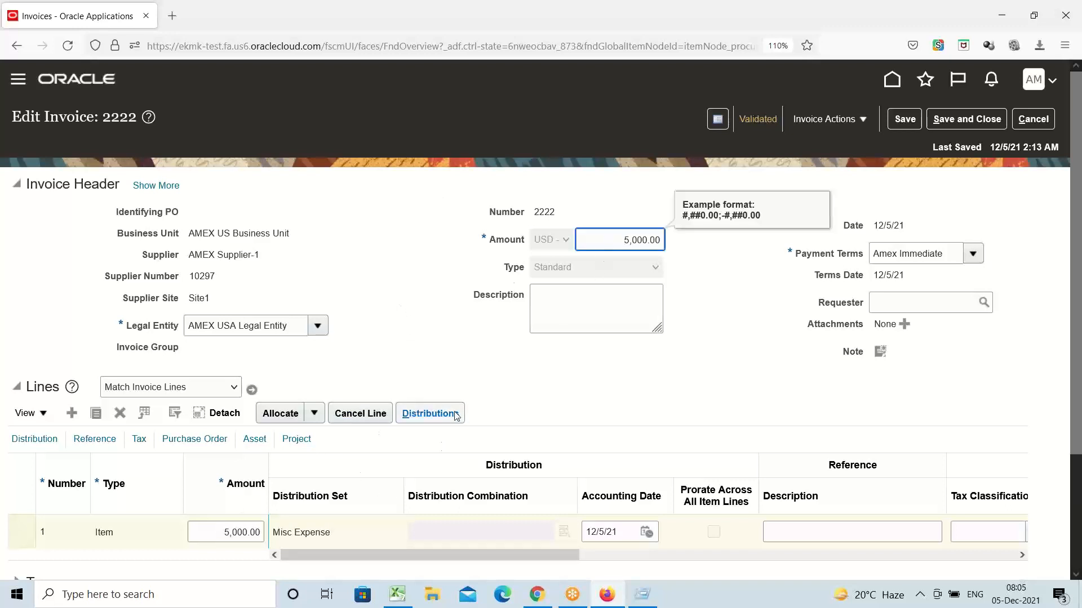
{"action": "left_click", "coordinate": [437, 408]}
{"action": "left_click", "coordinate": [437, 409]}
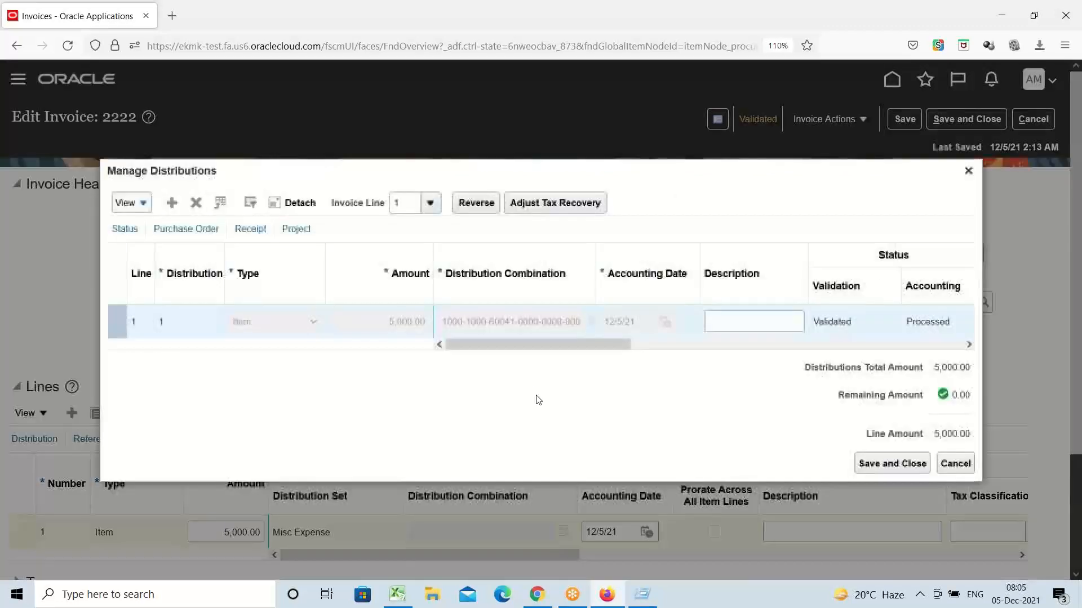
{"action": "left_click", "coordinate": [969, 171]}
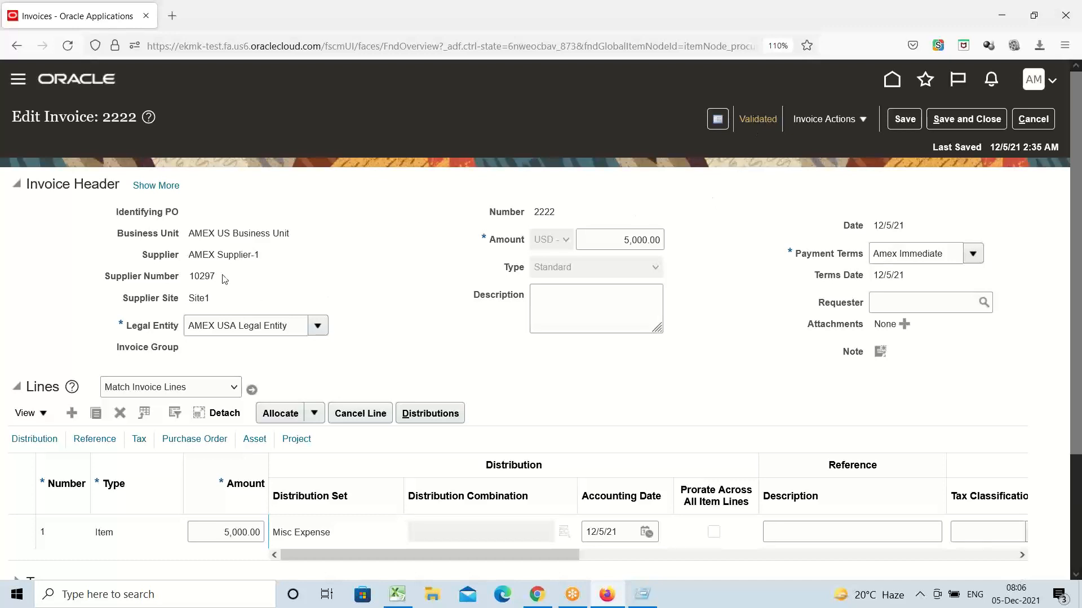
Step: Highlight the business unit, supplier and Site1 header values, then open the Invoice Actions list
{"action": "triple_click", "coordinate": [224, 237]}
{"action": "double_click", "coordinate": [234, 254]}
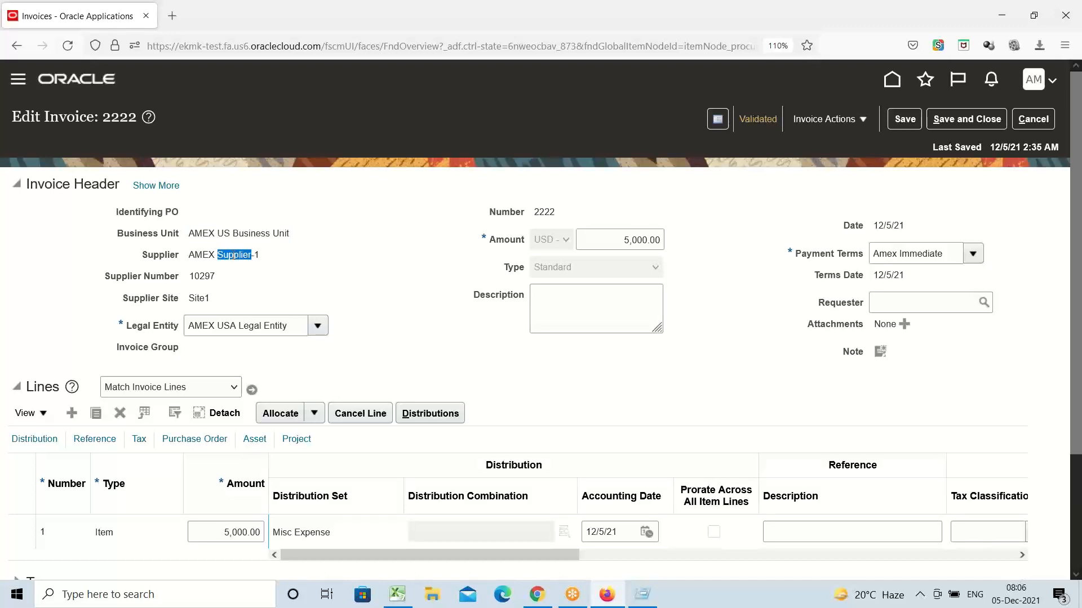
{"action": "double_click", "coordinate": [201, 293]}
{"action": "scroll", "coordinate": [379, 451], "scroll_direction": "down", "scroll_amount": 3}
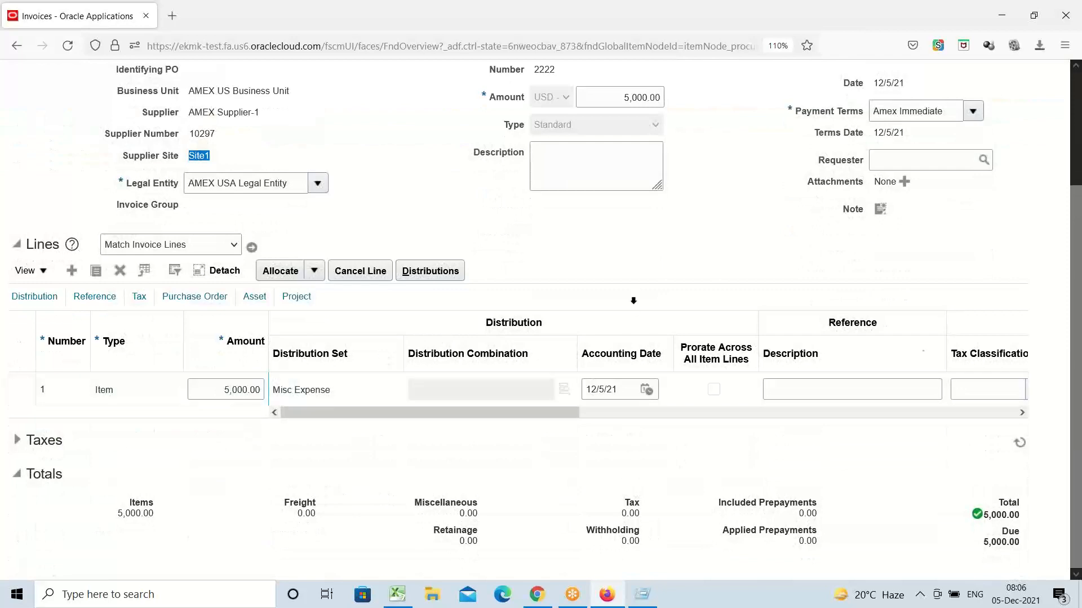
{"action": "scroll", "coordinate": [636, 310], "scroll_direction": "up", "scroll_amount": 3}
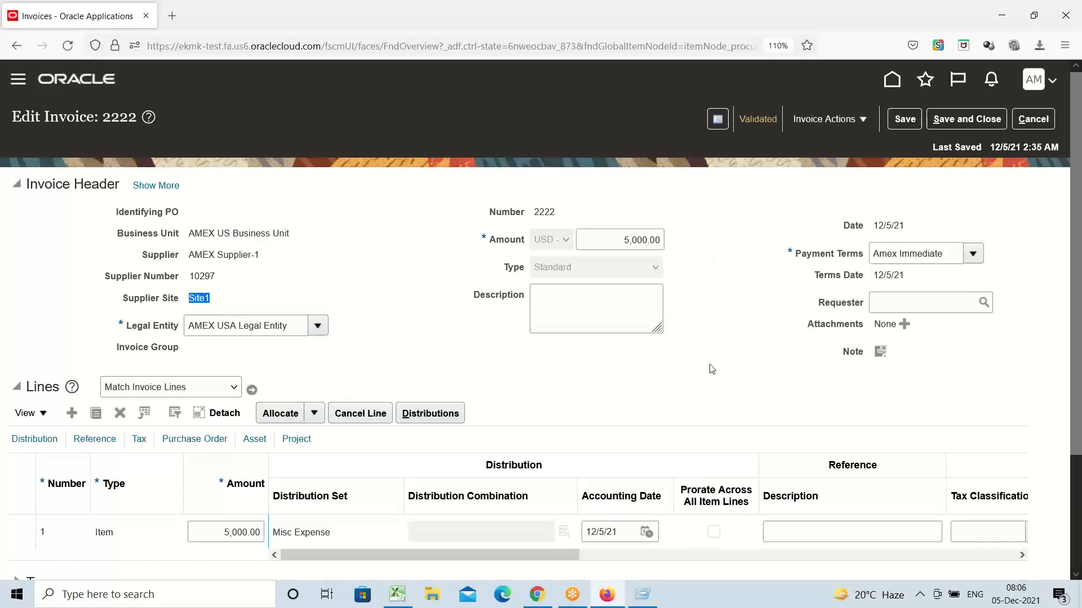
{"action": "left_click", "coordinate": [863, 120]}
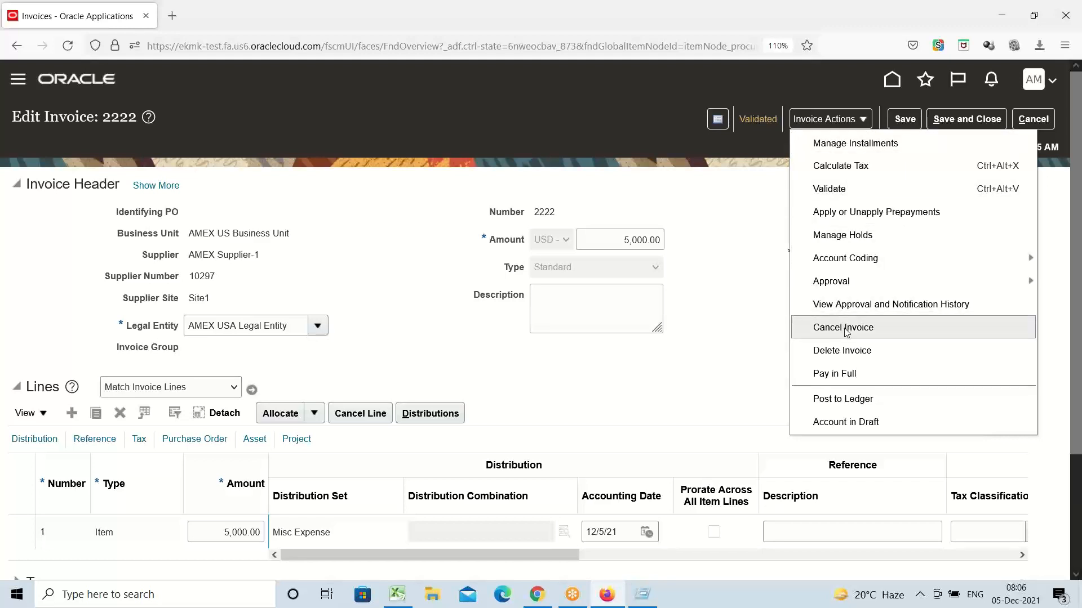
Step: Dismiss the Invoice Actions menu so invoice 2222's Validated 5,000.00 USD header shows again
{"action": "left_click", "coordinate": [727, 235]}
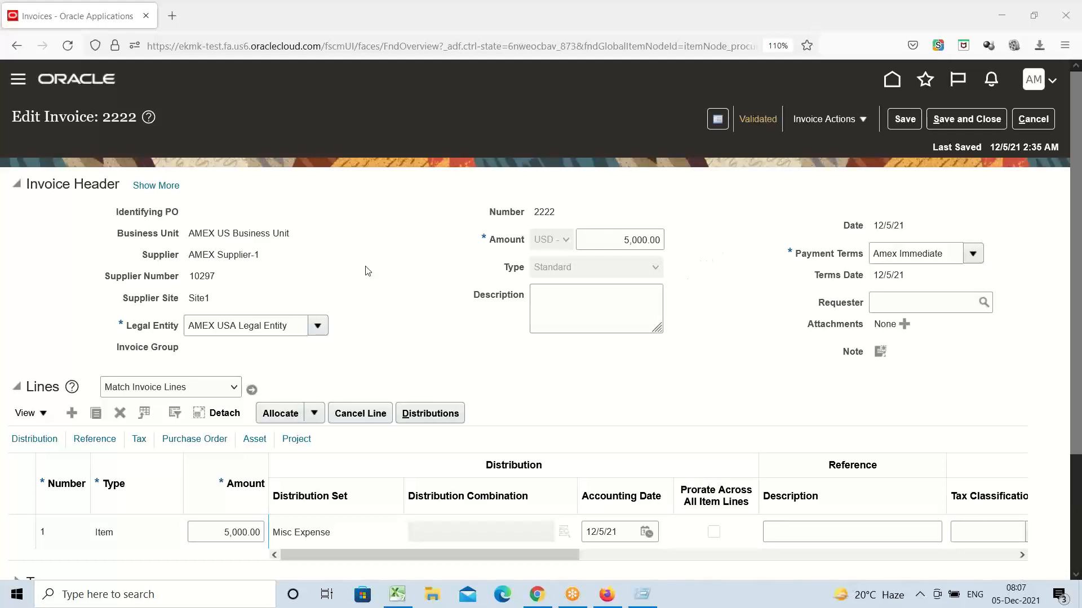
Step: Highlight the Site1 and terms date values, then expand invoice 2222's header with Show More
{"action": "double_click", "coordinate": [199, 298]}
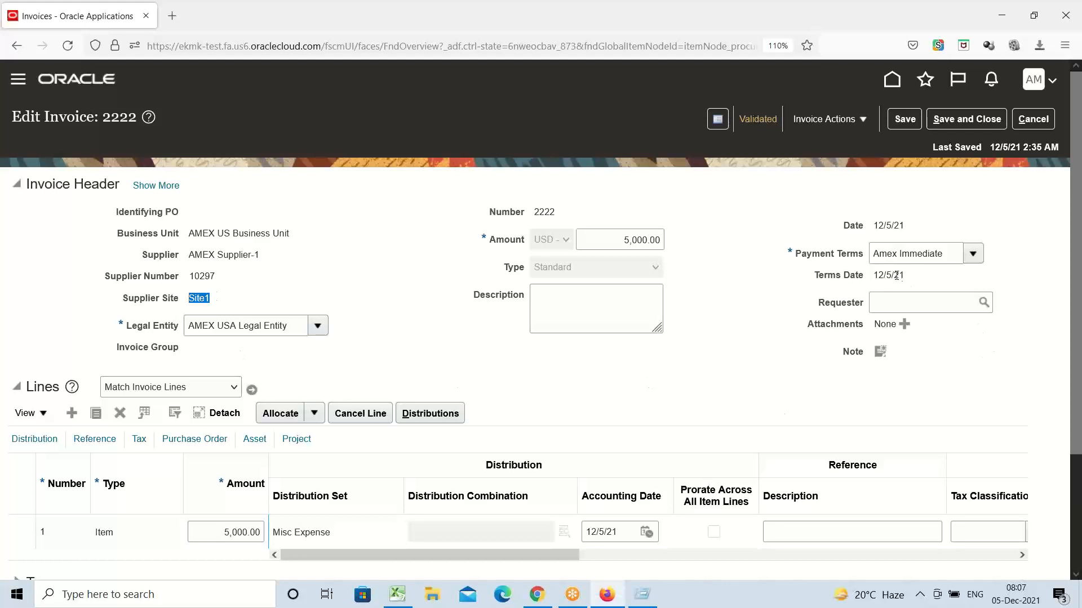
{"action": "left_click_drag", "start_coordinate": [905, 276], "coordinate": [872, 275]}
{"action": "left_click", "coordinate": [697, 358]}
{"action": "left_click", "coordinate": [146, 187]}
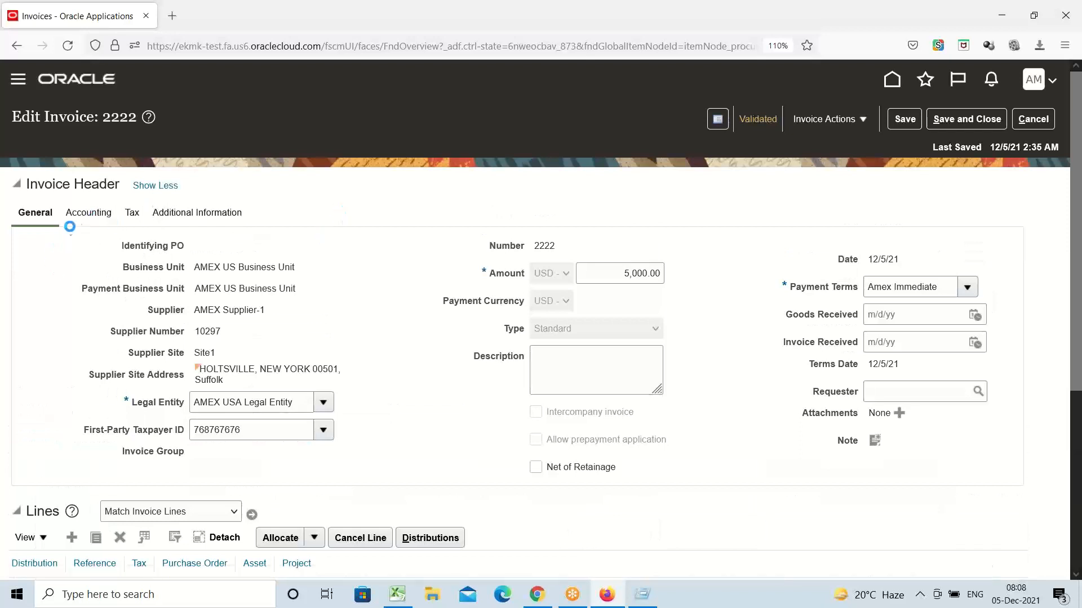
{"action": "left_click", "coordinate": [68, 221]}
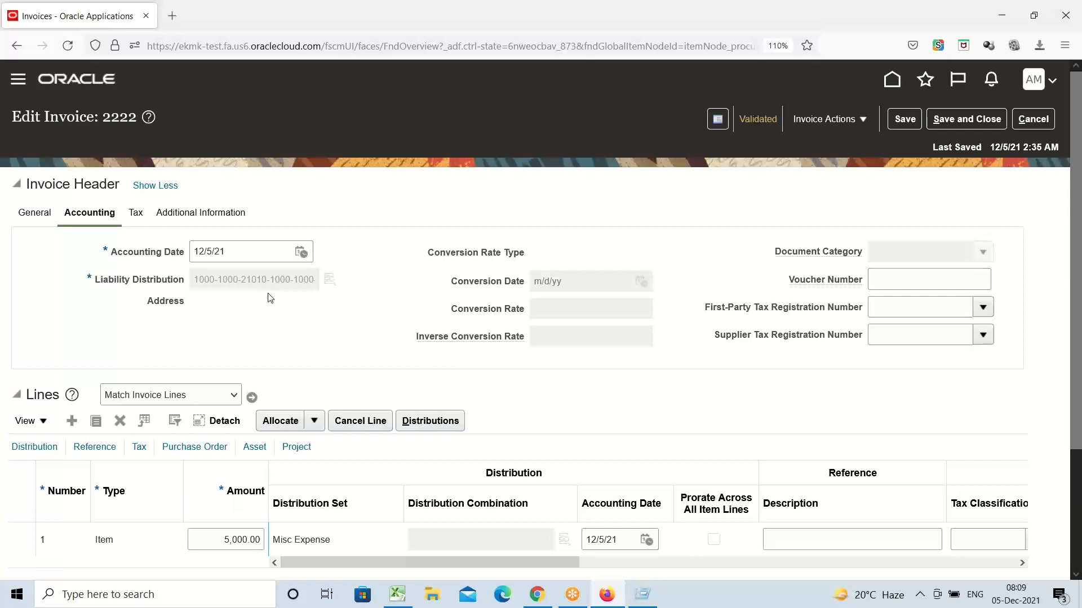
{"action": "left_click", "coordinate": [329, 279]}
{"action": "left_click", "coordinate": [382, 277]}
Step: Collapse invoice 2222's header with Show Less and select the supplier site value Site1
{"action": "triple_click", "coordinate": [64, 186]}
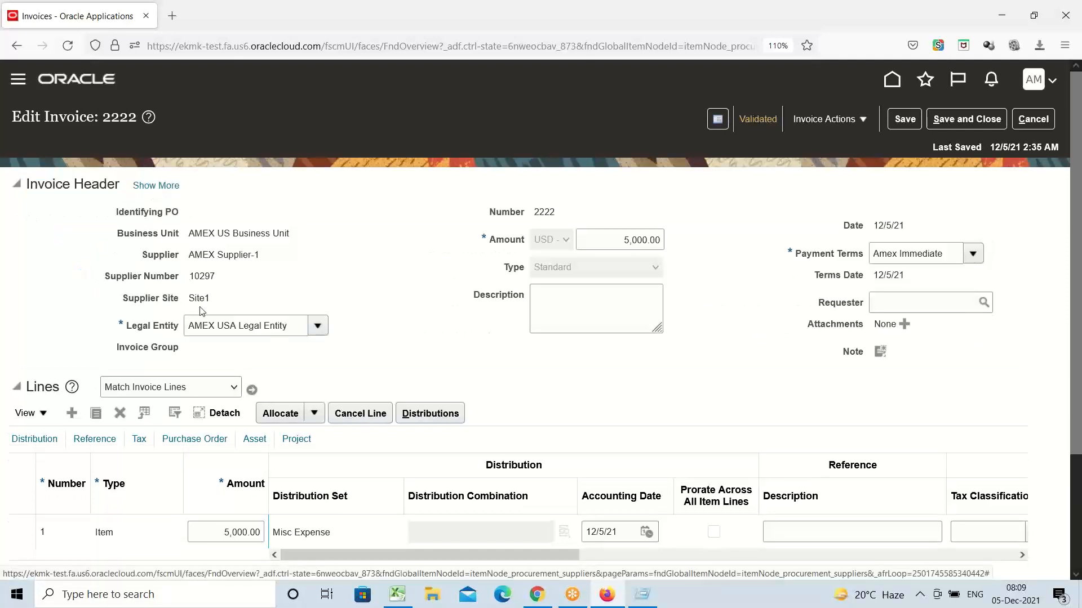
{"action": "double_click", "coordinate": [200, 299]}
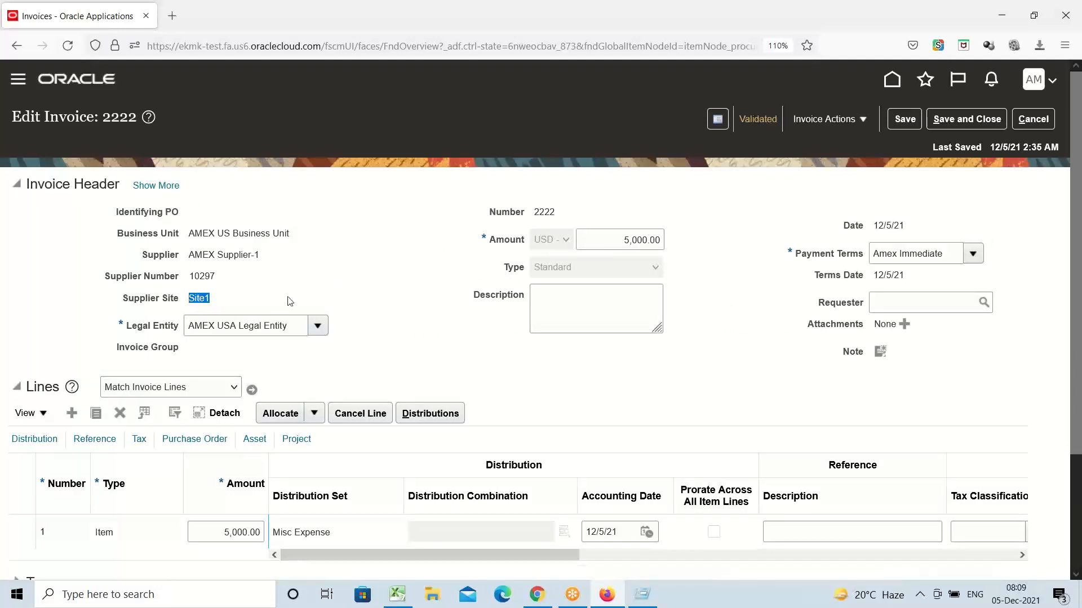
{"action": "double_click", "coordinate": [210, 301]}
{"action": "double_click", "coordinate": [205, 299]}
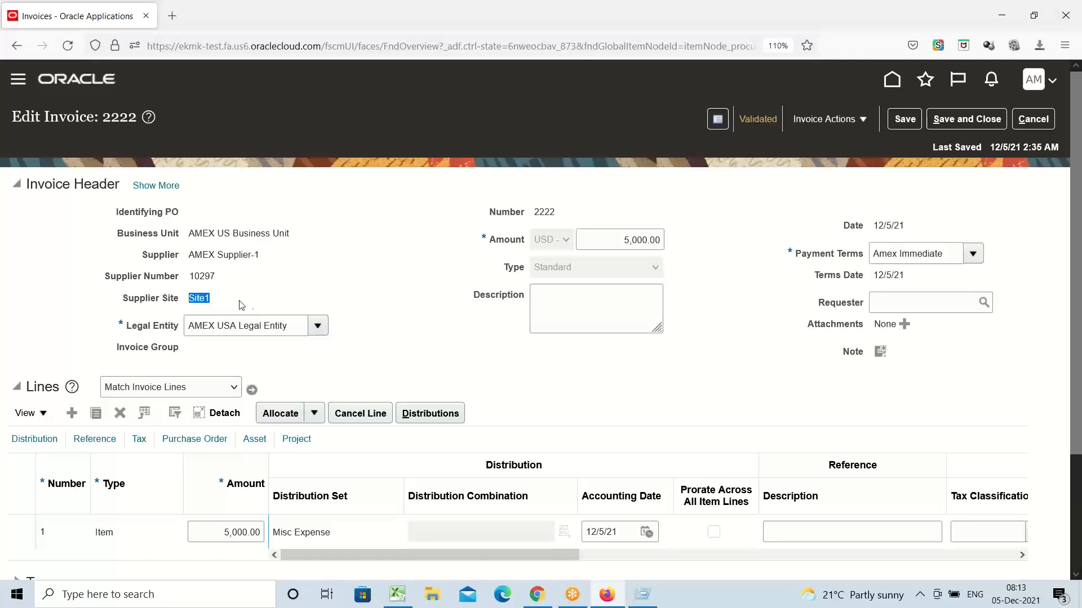
Step: Deselect the supplier site and browse invoice 2222's Invoice Actions list
{"action": "left_click", "coordinate": [349, 294]}
{"action": "left_click", "coordinate": [866, 121]}
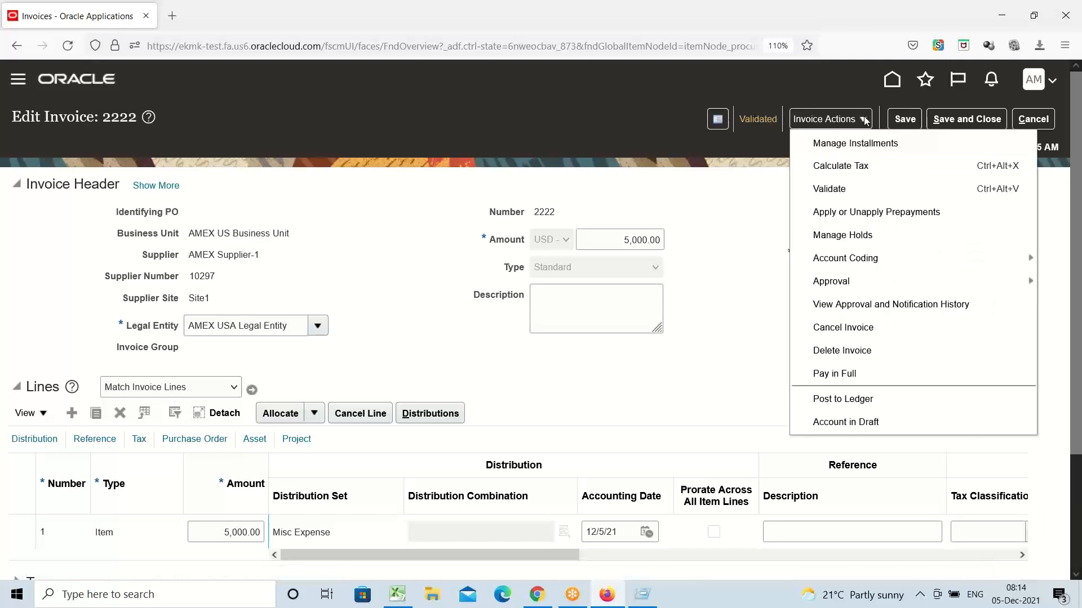
{"action": "left_click", "coordinate": [732, 210]}
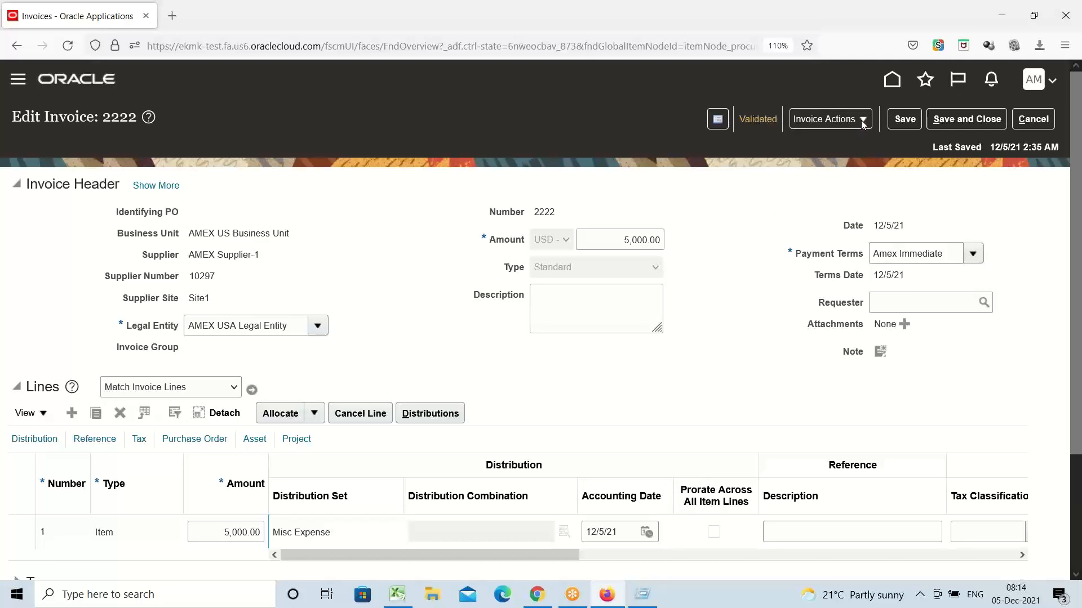
Step: Open invoice 2222's Invoice Summary and point out Accounted, Unpaid and the 12/5/21 due date
{"action": "left_click", "coordinate": [755, 121]}
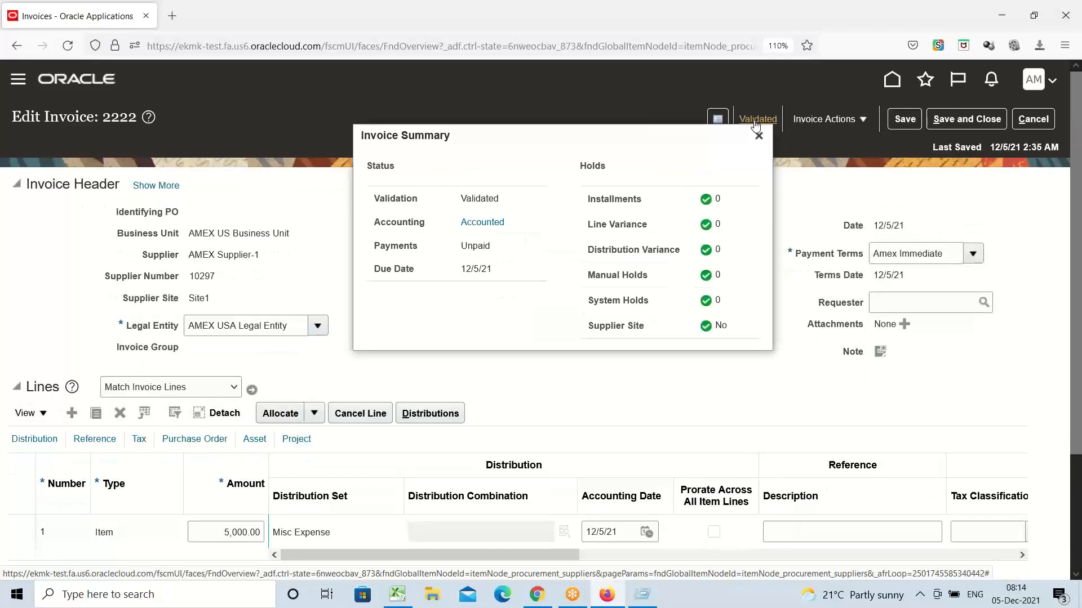
{"action": "double_click", "coordinate": [395, 228]}
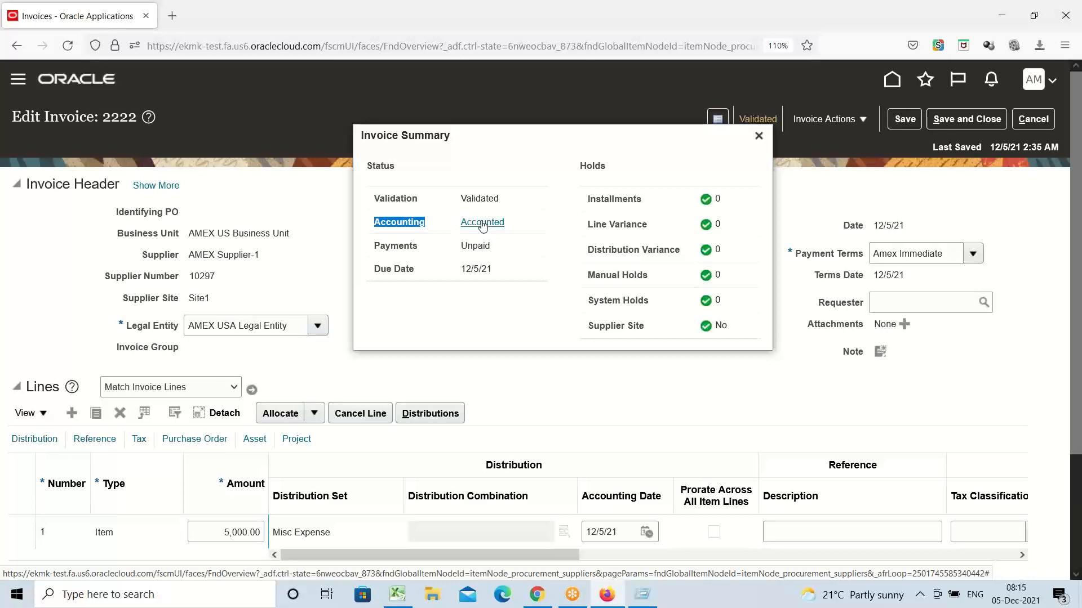
{"action": "double_click", "coordinate": [399, 248]}
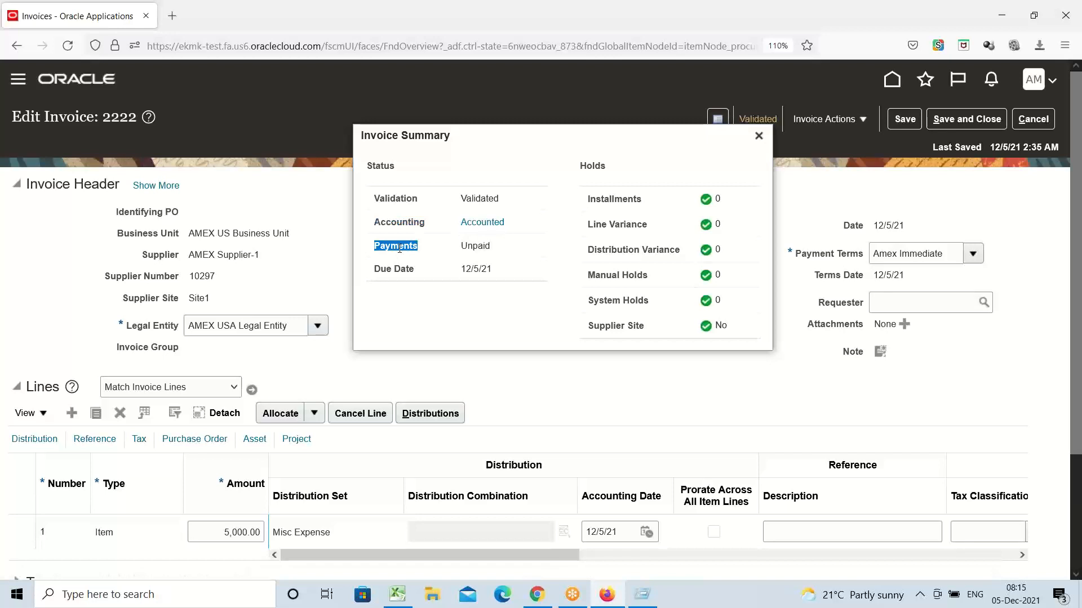
{"action": "double_click", "coordinate": [476, 248]}
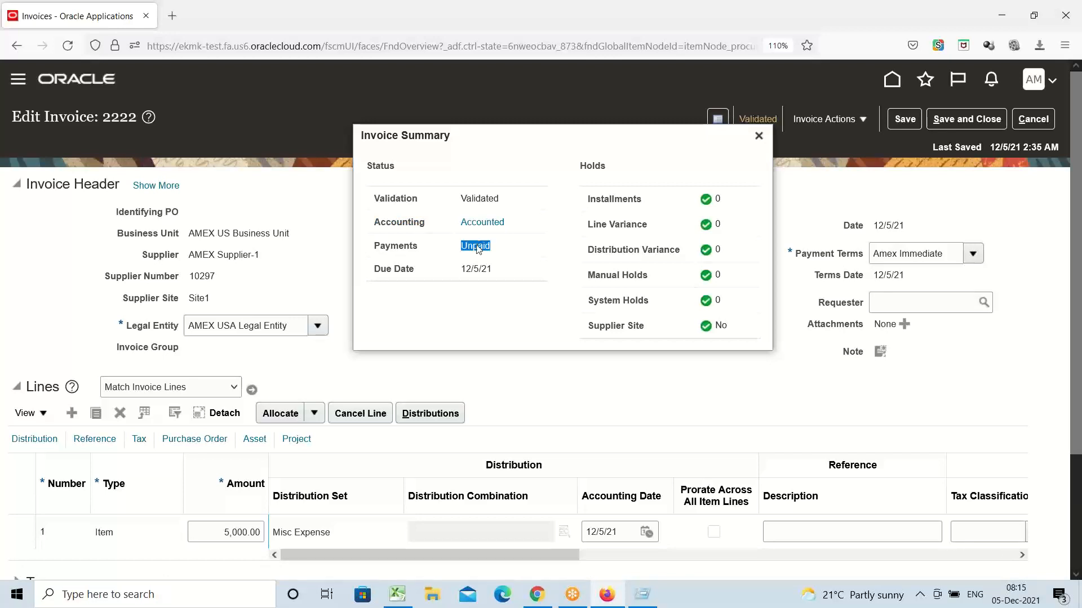
{"action": "triple_click", "coordinate": [405, 270]}
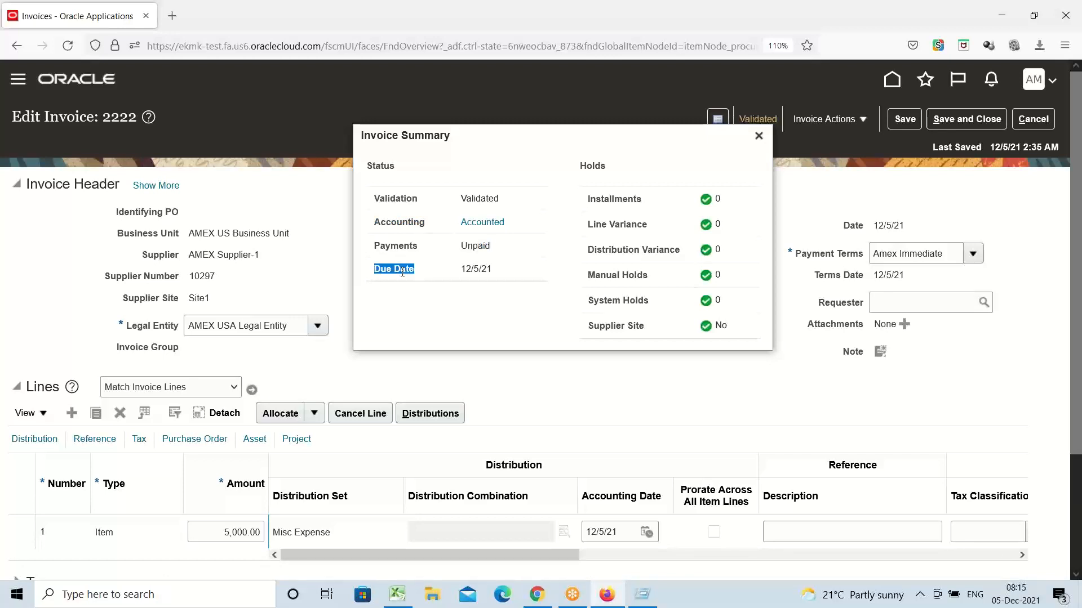
{"action": "double_click", "coordinate": [477, 270]}
{"action": "left_click", "coordinate": [510, 264]}
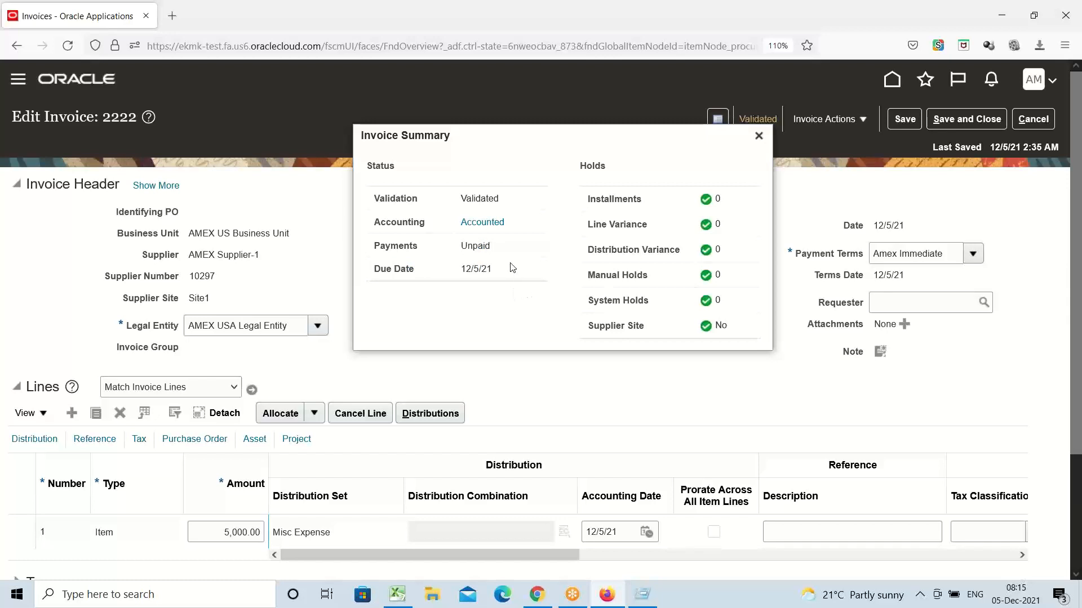
Step: Show invoice 2222's accounting lines: 5,000.00 debit to expense 60041, credit to liability 21010
{"action": "left_click", "coordinate": [483, 223]}
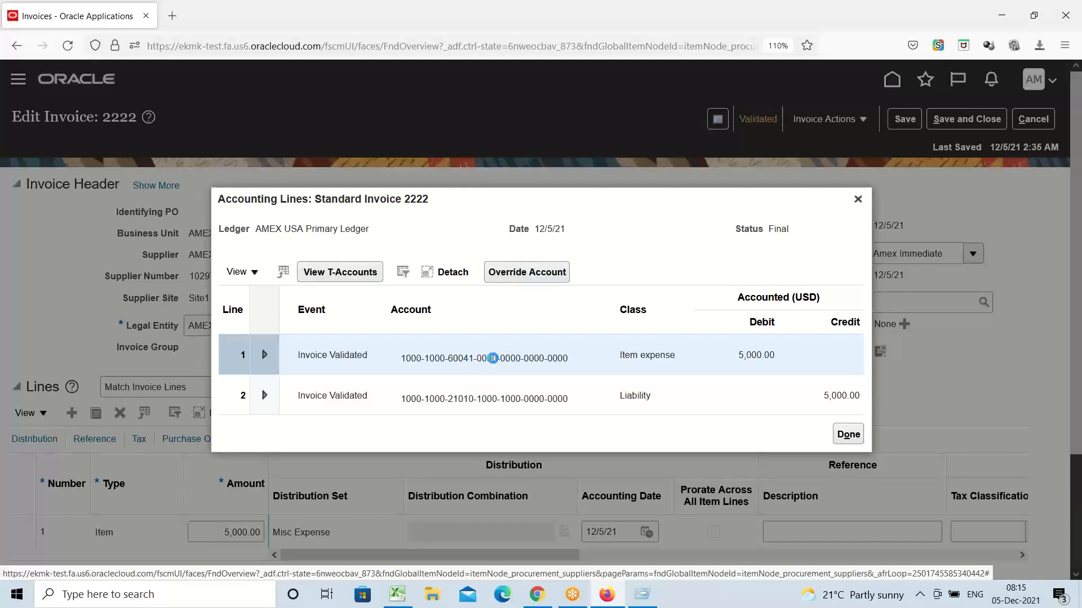
{"action": "mouse_move", "coordinate": [494, 359]}
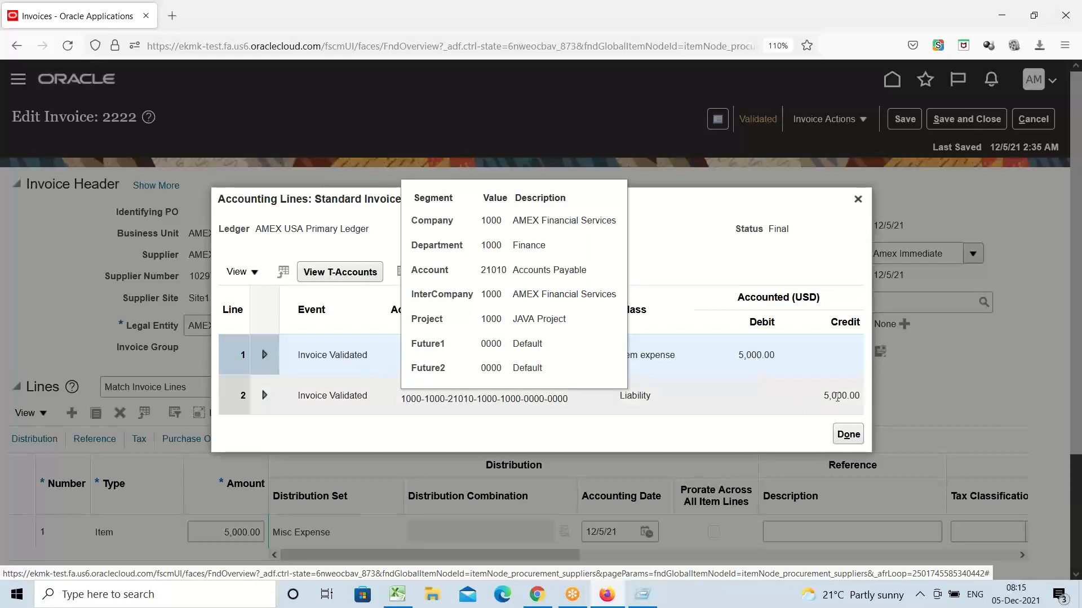
{"action": "left_click", "coordinate": [680, 235]}
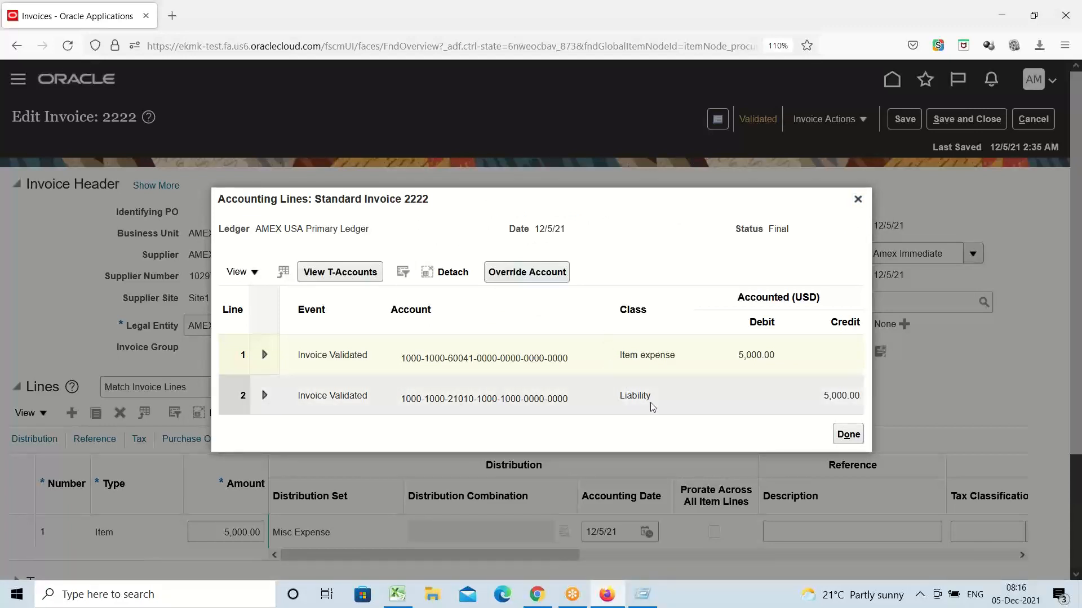
Step: Close the Accounting Lines dialog and show invoice 2222's Invoice Actions menu
{"action": "left_click", "coordinate": [857, 200]}
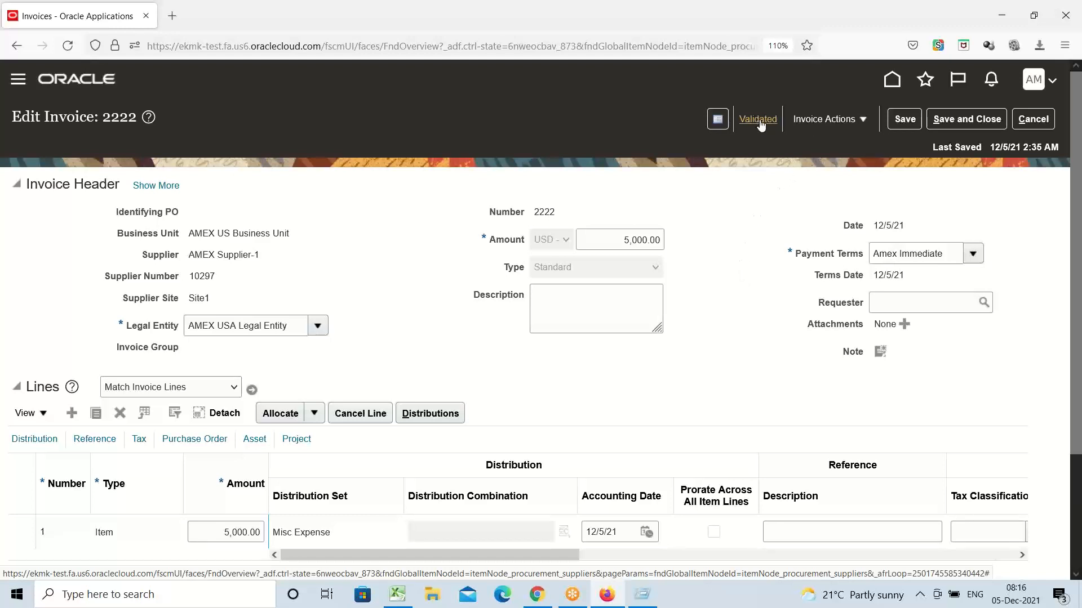
{"action": "left_click", "coordinate": [826, 120]}
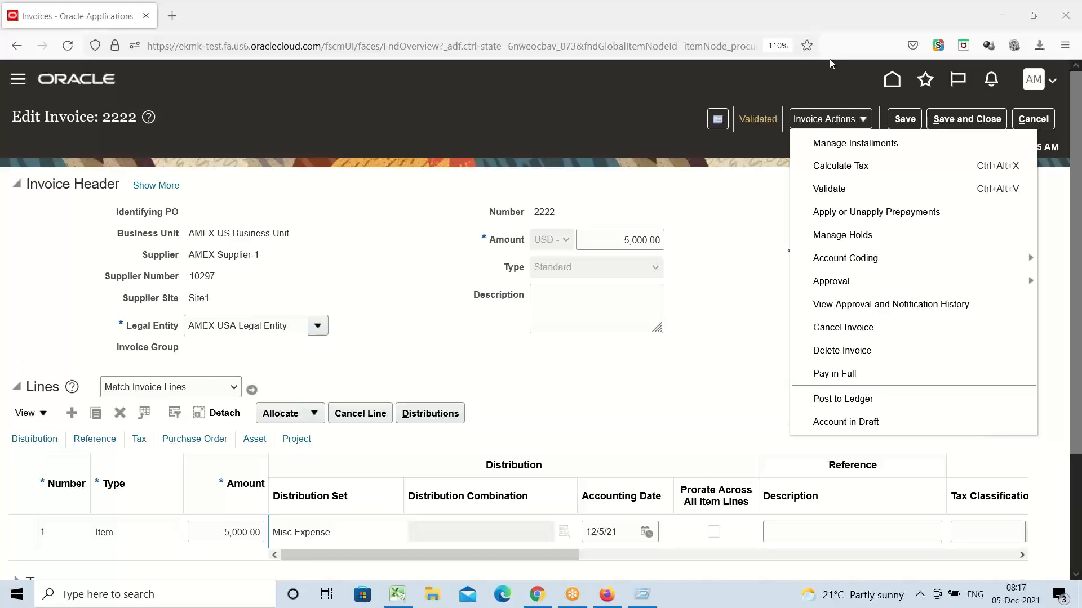
Step: Dismiss the actions menu and cancel out of invoice 2222 without saving
{"action": "left_click", "coordinate": [739, 223]}
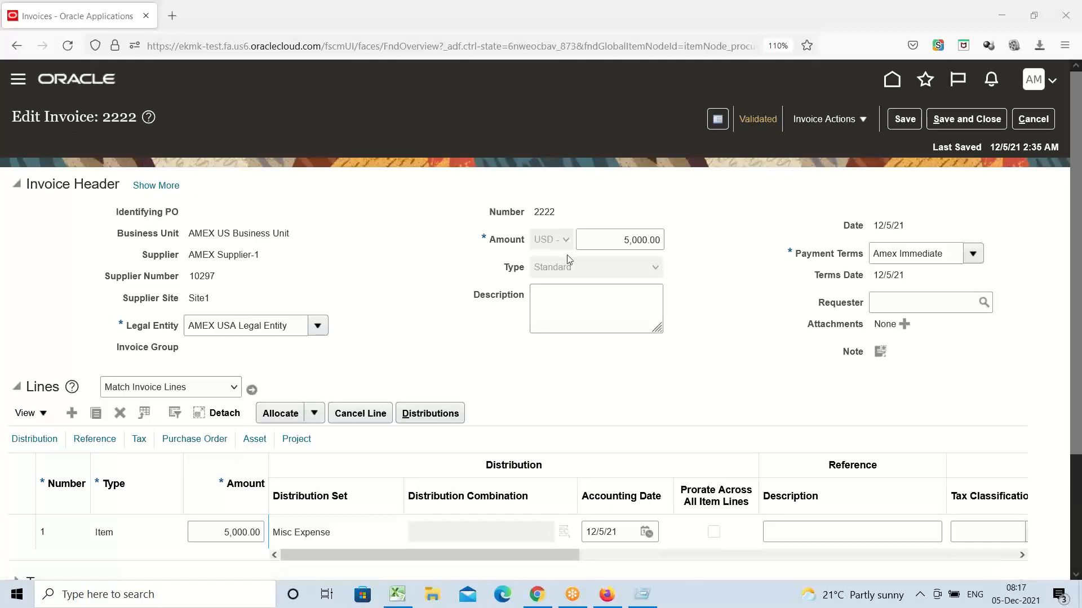
{"action": "left_click", "coordinate": [1034, 120]}
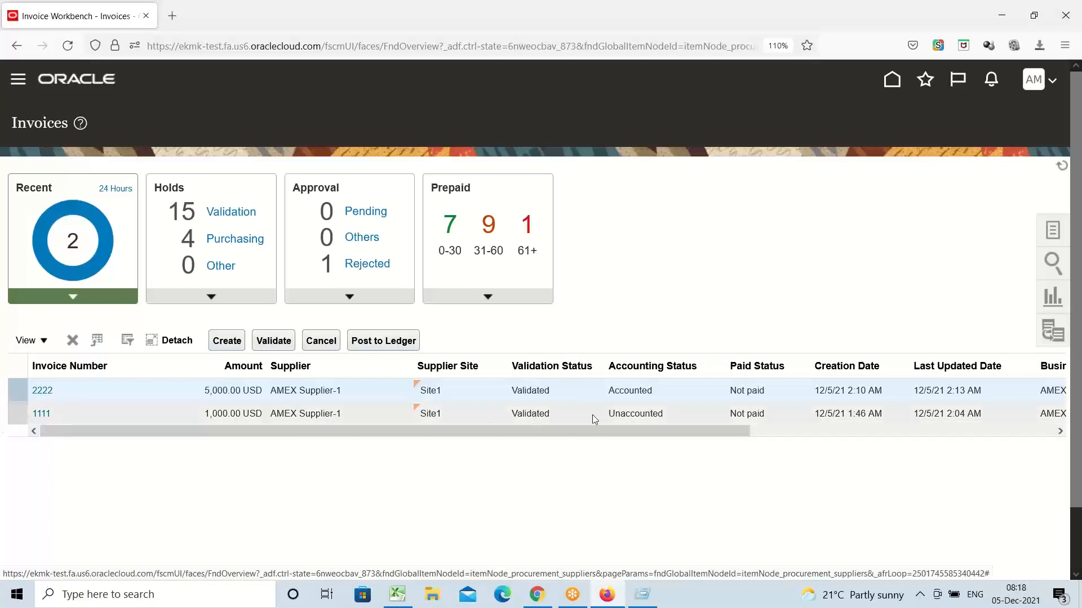
Step: Select invoices 1111 and 2222, then go to General Accounting > Journals via the Navigator
{"action": "left_click", "coordinate": [633, 414]}
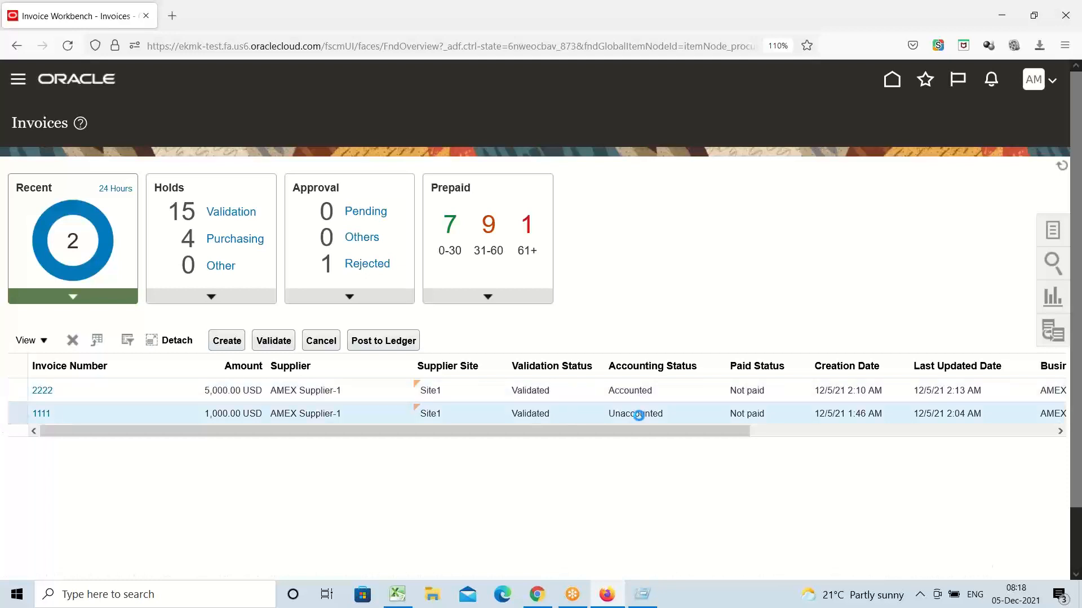
{"action": "left_click", "coordinate": [616, 391]}
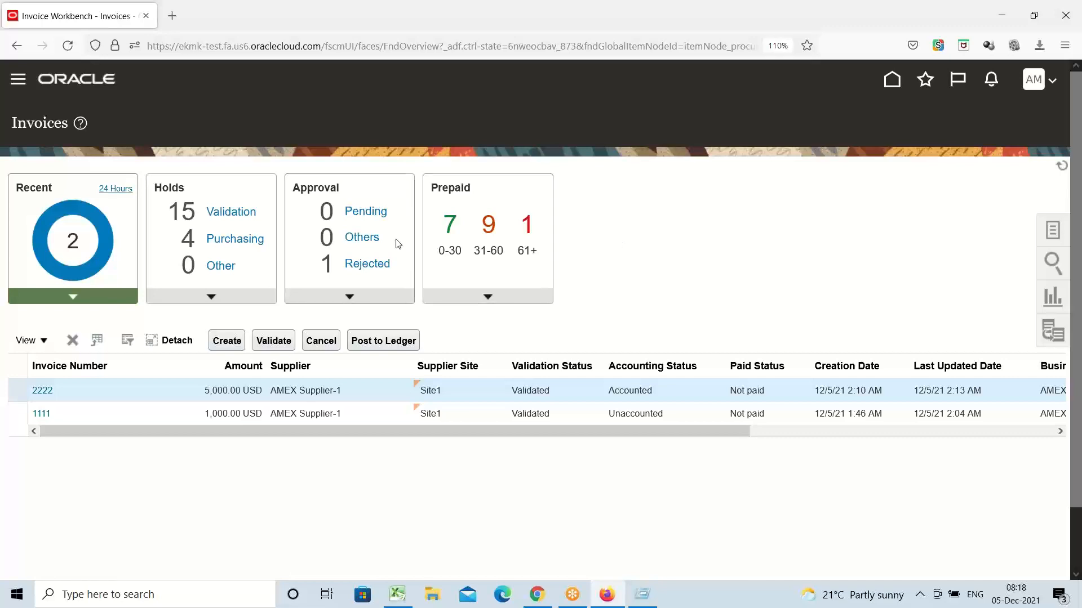
{"action": "left_click", "coordinate": [19, 80]}
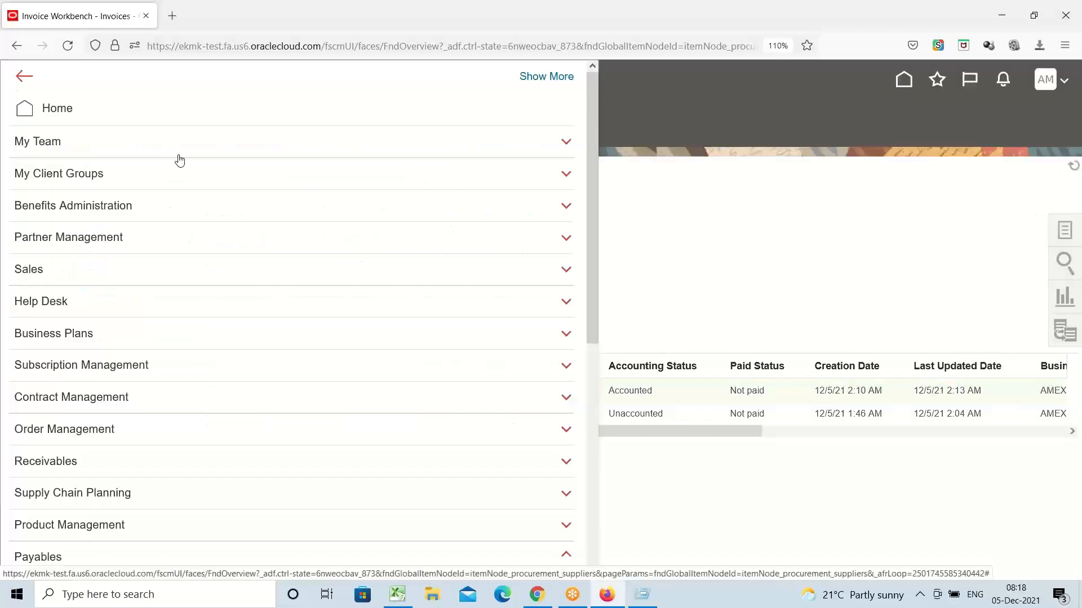
{"action": "scroll", "coordinate": [213, 271], "scroll_direction": "down", "scroll_amount": 2}
{"action": "scroll", "coordinate": [213, 273], "scroll_direction": "down", "scroll_amount": 3}
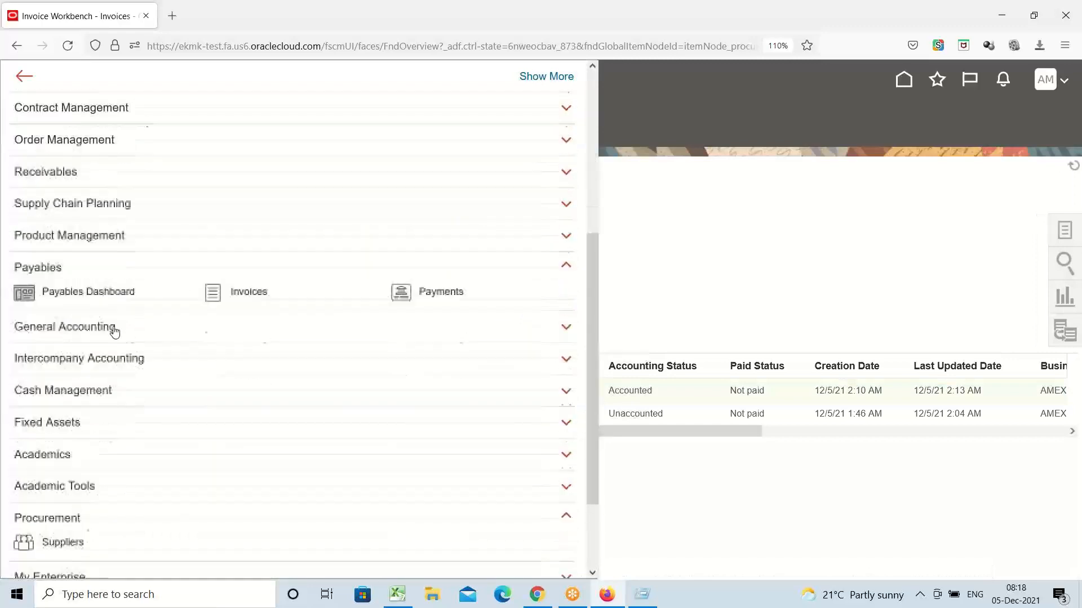
{"action": "scroll", "coordinate": [85, 214], "scroll_direction": "down", "scroll_amount": 2}
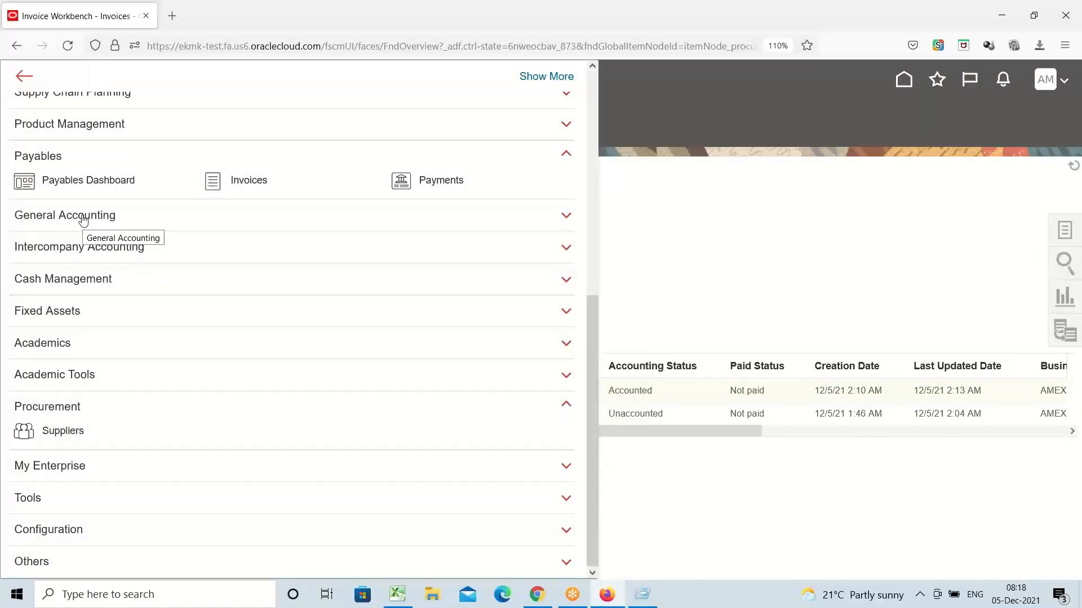
{"action": "left_click", "coordinate": [84, 220]}
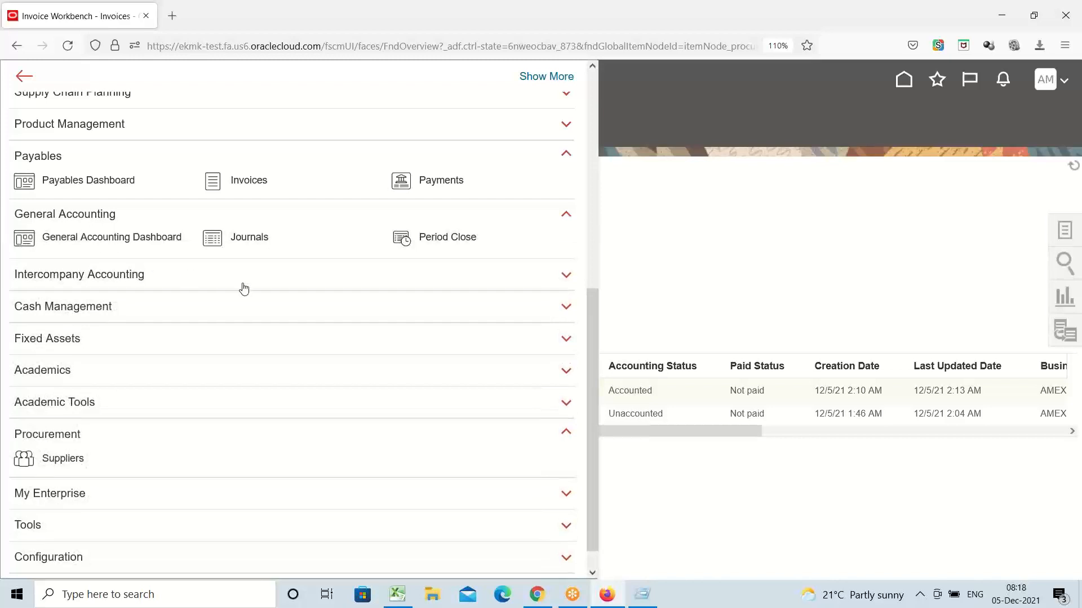
{"action": "left_click", "coordinate": [254, 244]}
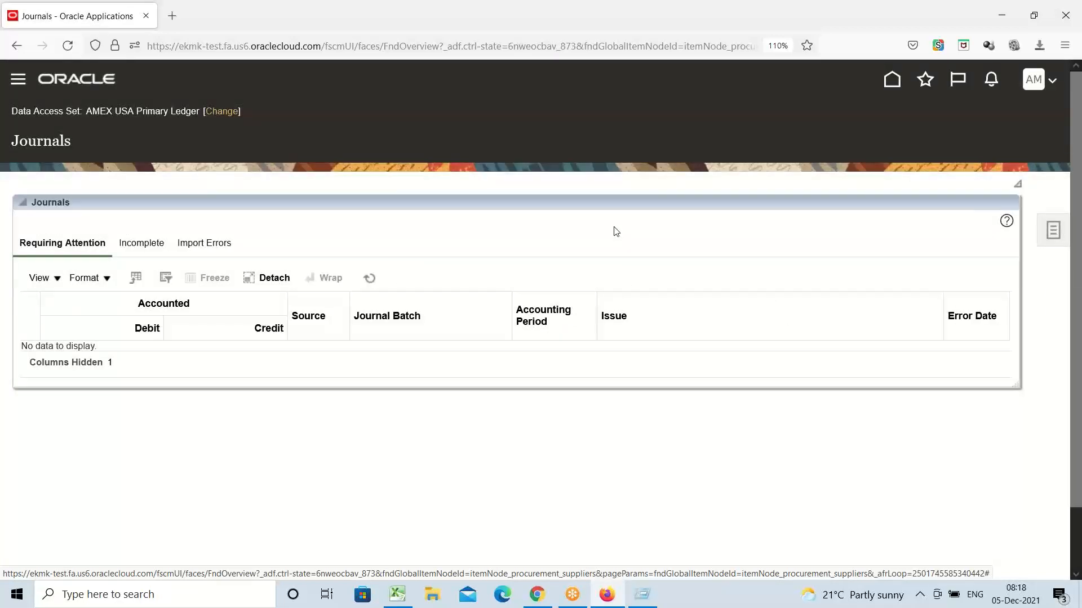
Step: Reopen General Accounting > Journals and choose Manage Journals from the Tasks panel
{"action": "left_click", "coordinate": [1057, 237]}
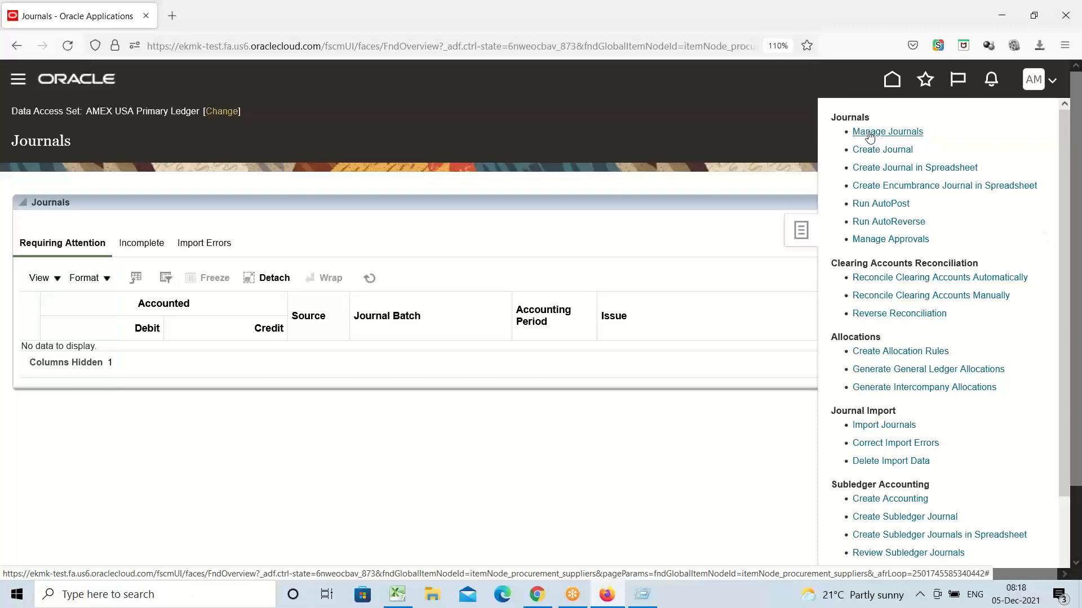
{"action": "left_click", "coordinate": [644, 138]}
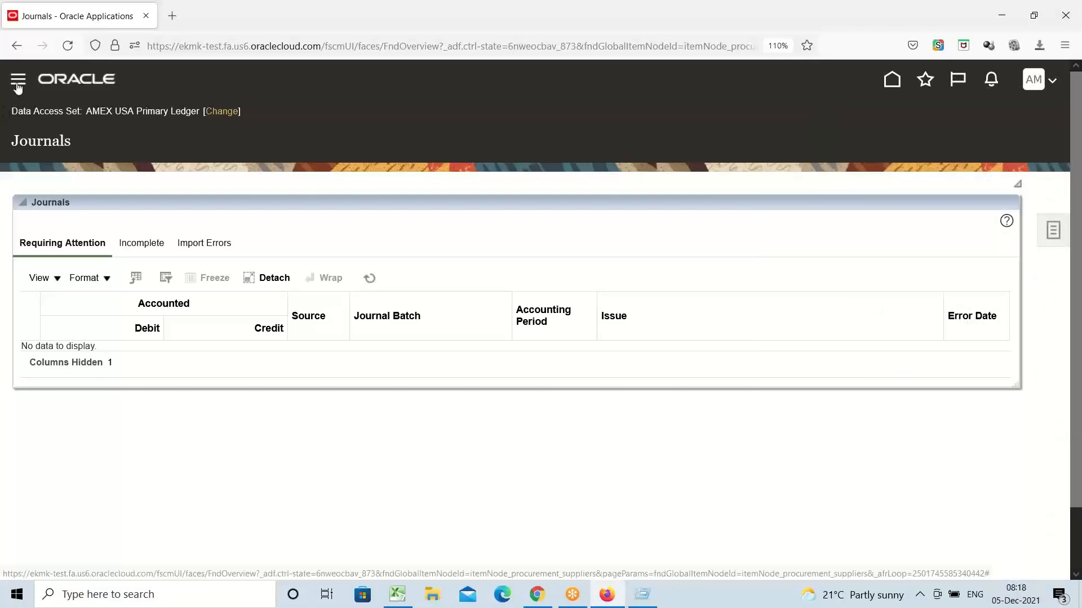
{"action": "left_click", "coordinate": [18, 84]}
{"action": "scroll", "coordinate": [149, 178], "scroll_direction": "down", "scroll_amount": 3}
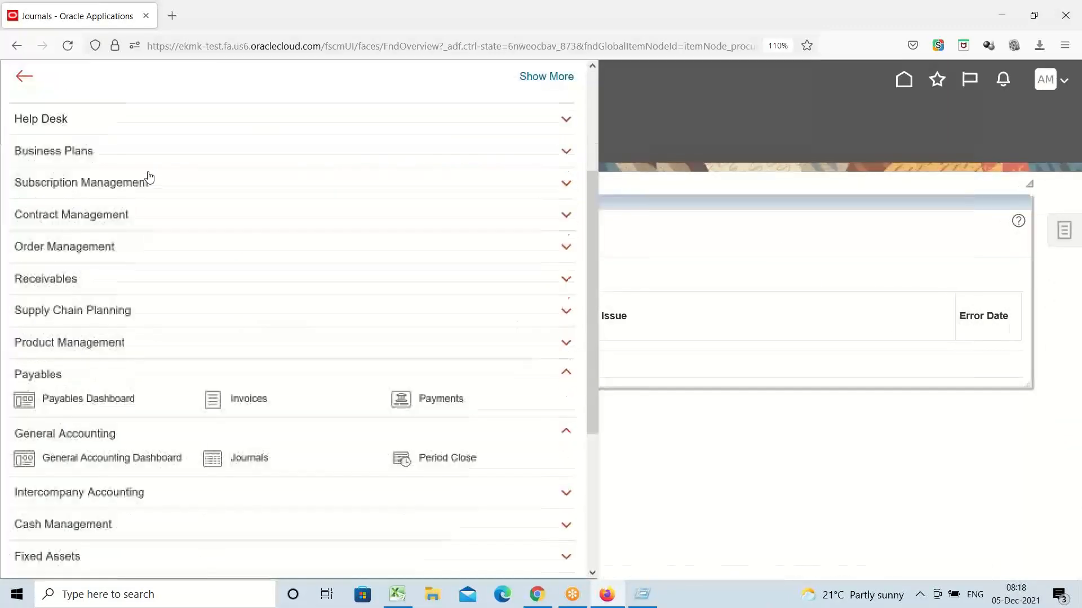
{"action": "scroll", "coordinate": [147, 179], "scroll_direction": "down", "scroll_amount": 2}
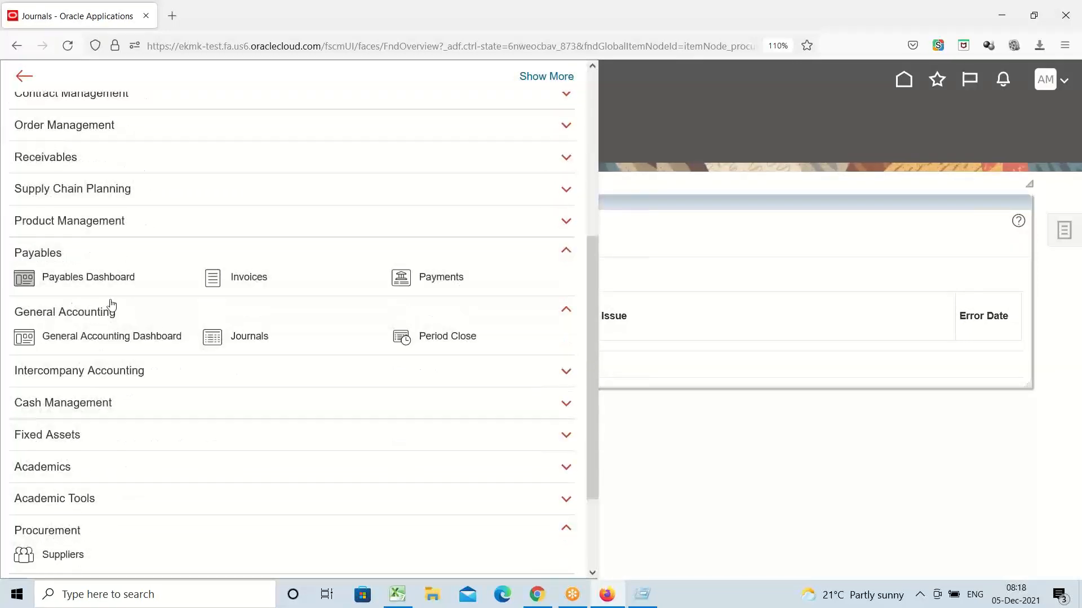
{"action": "left_click", "coordinate": [32, 255]}
{"action": "left_click", "coordinate": [48, 288]}
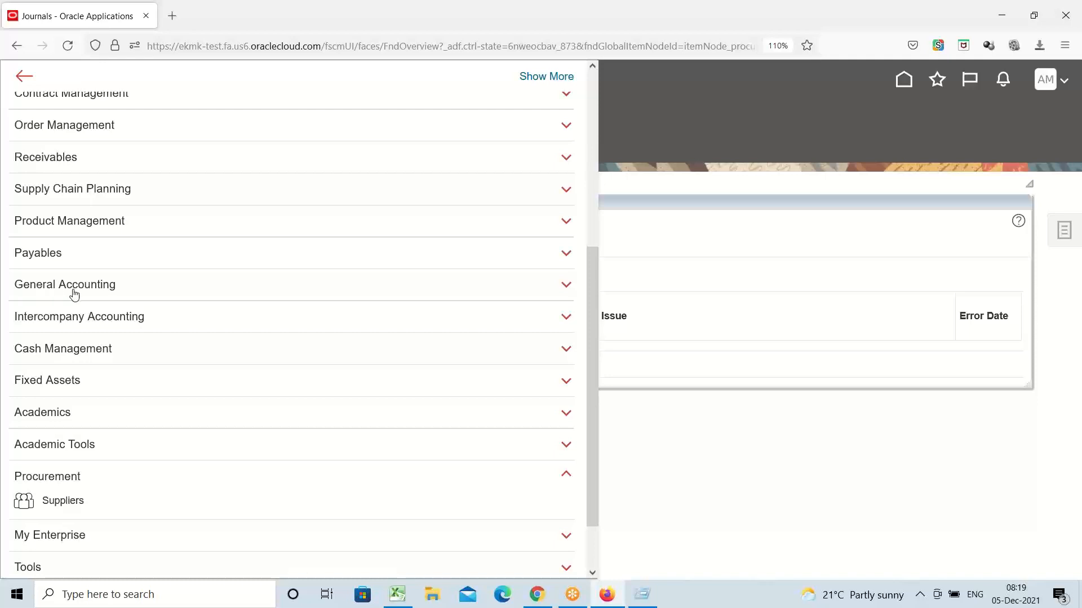
{"action": "left_click", "coordinate": [57, 292]}
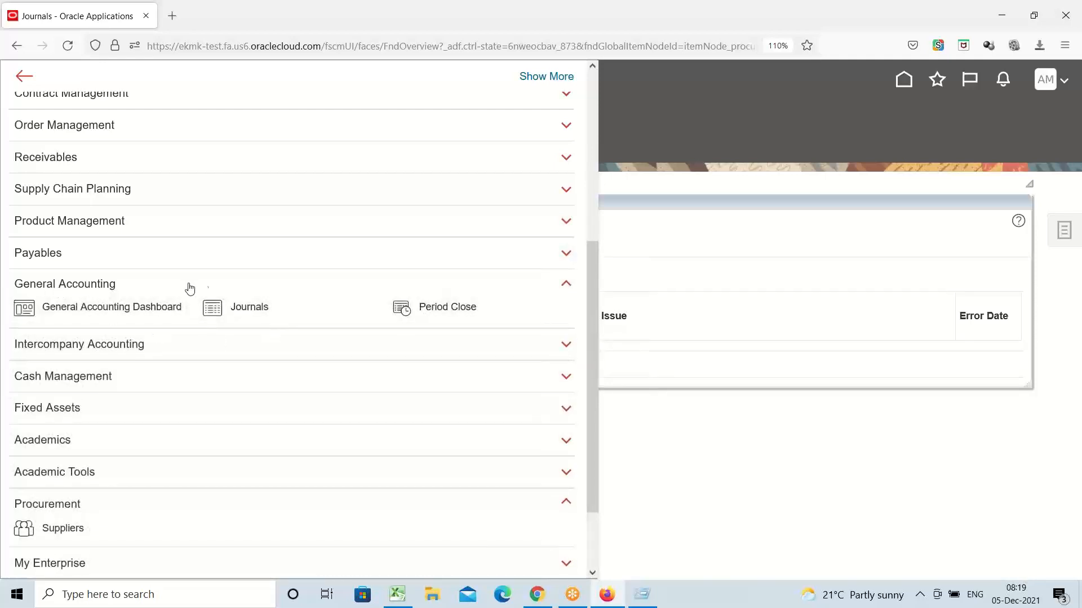
{"action": "left_click", "coordinate": [251, 312]}
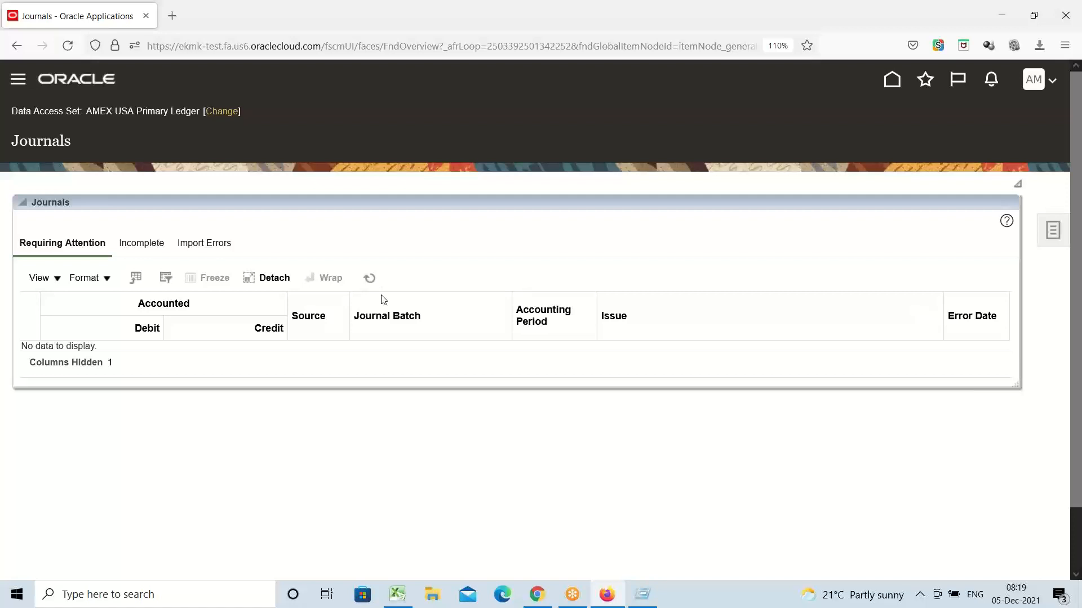
{"action": "left_click", "coordinate": [1052, 242]}
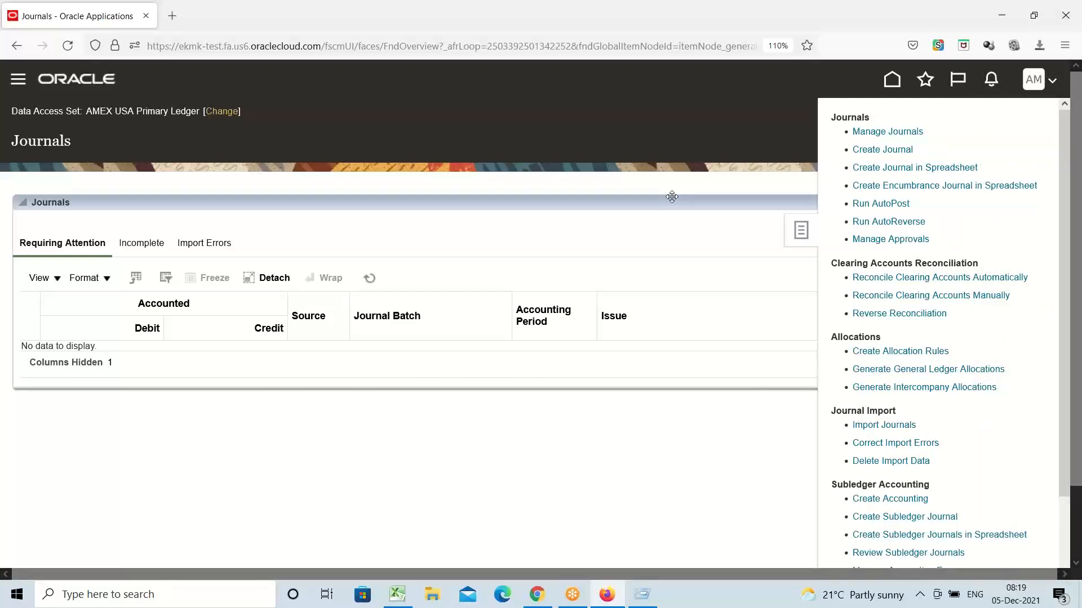
{"action": "left_click", "coordinate": [870, 133]}
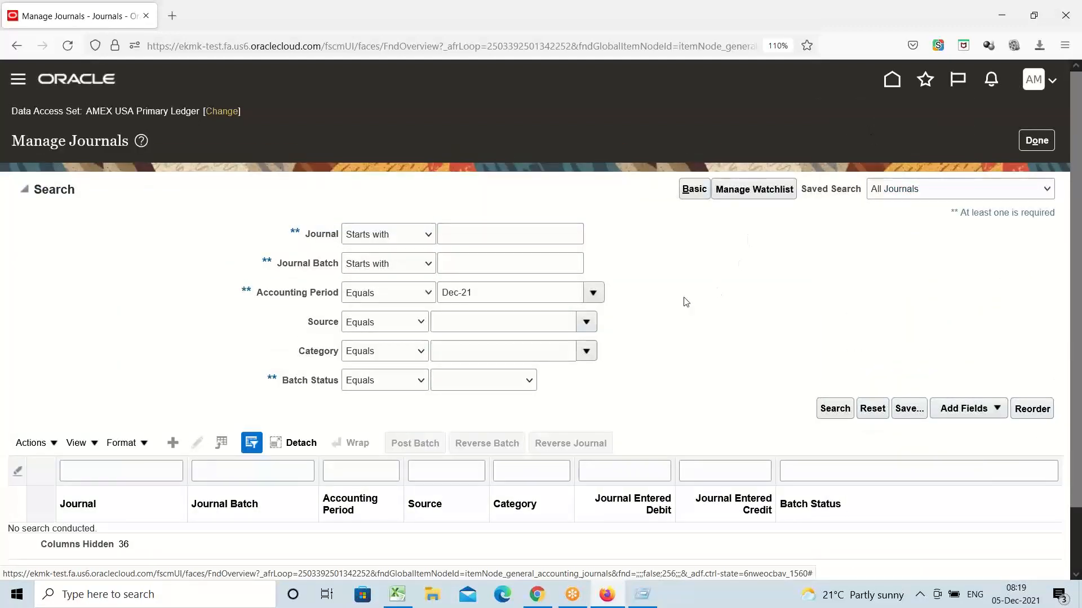
{"action": "left_click", "coordinate": [500, 294]}
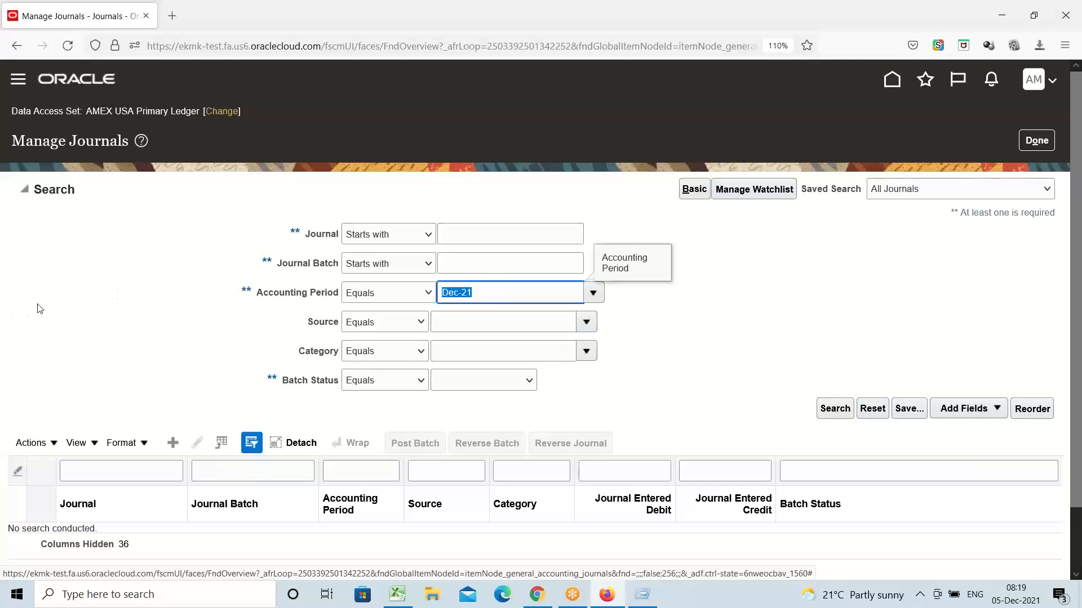
{"action": "left_click", "coordinate": [265, 320]}
{"action": "left_click_drag", "start_coordinate": [477, 293], "coordinate": [247, 321]}
{"action": "left_click", "coordinate": [246, 321]}
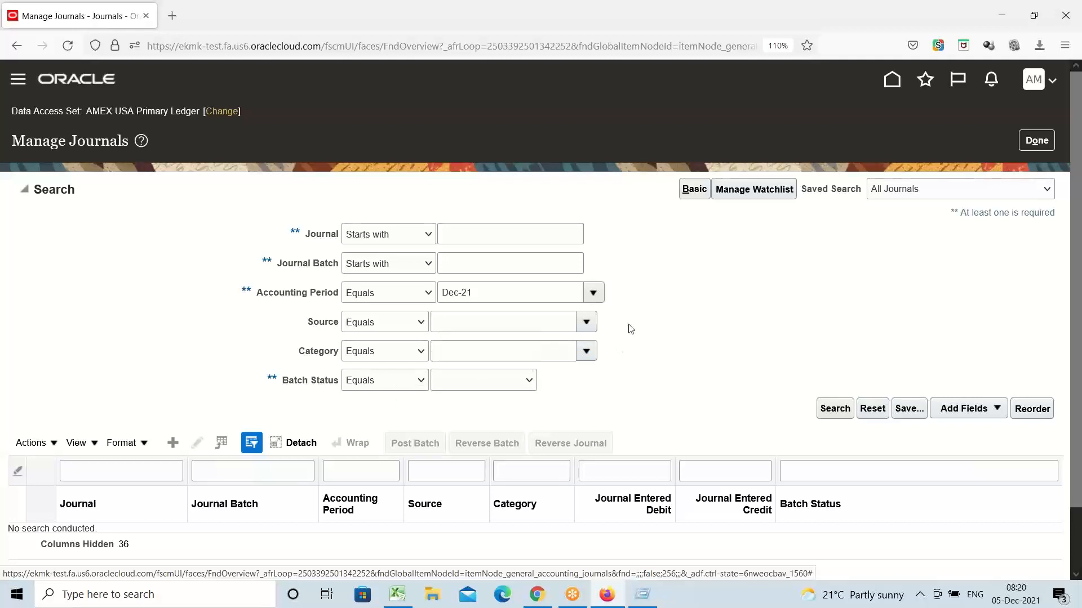
{"action": "double_click", "coordinate": [327, 323]}
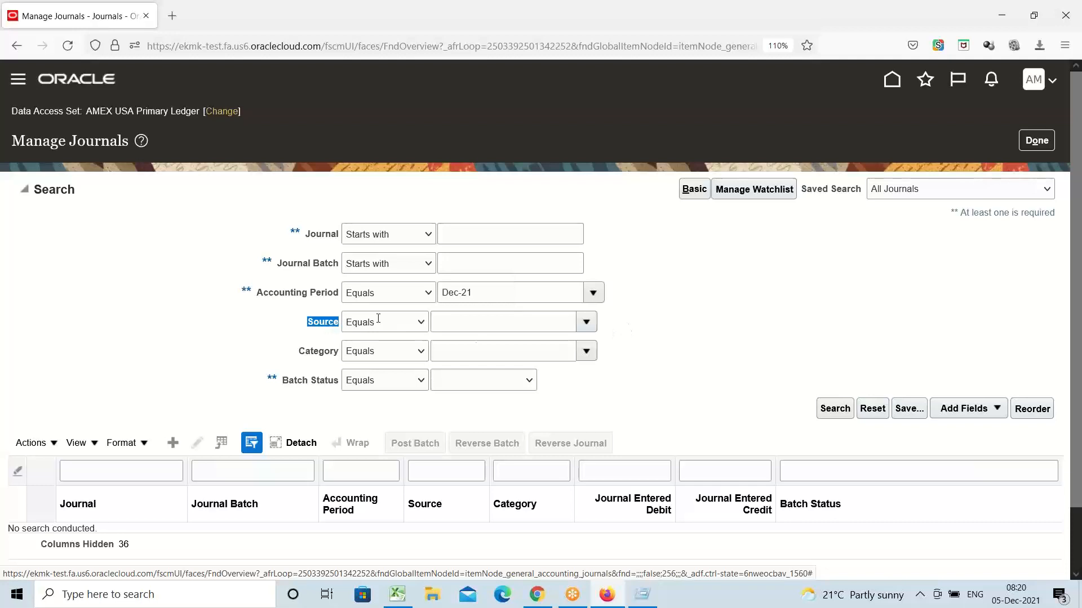
{"action": "left_click", "coordinate": [586, 325]}
{"action": "left_click_drag", "start_coordinate": [489, 296], "coordinate": [396, 294]}
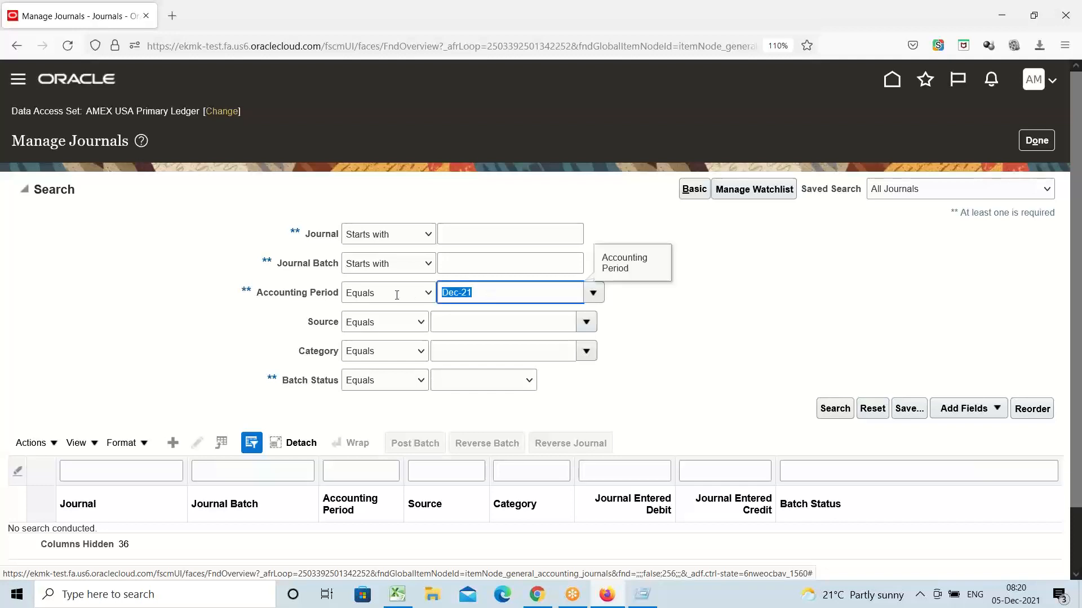
{"action": "left_click", "coordinate": [649, 325]}
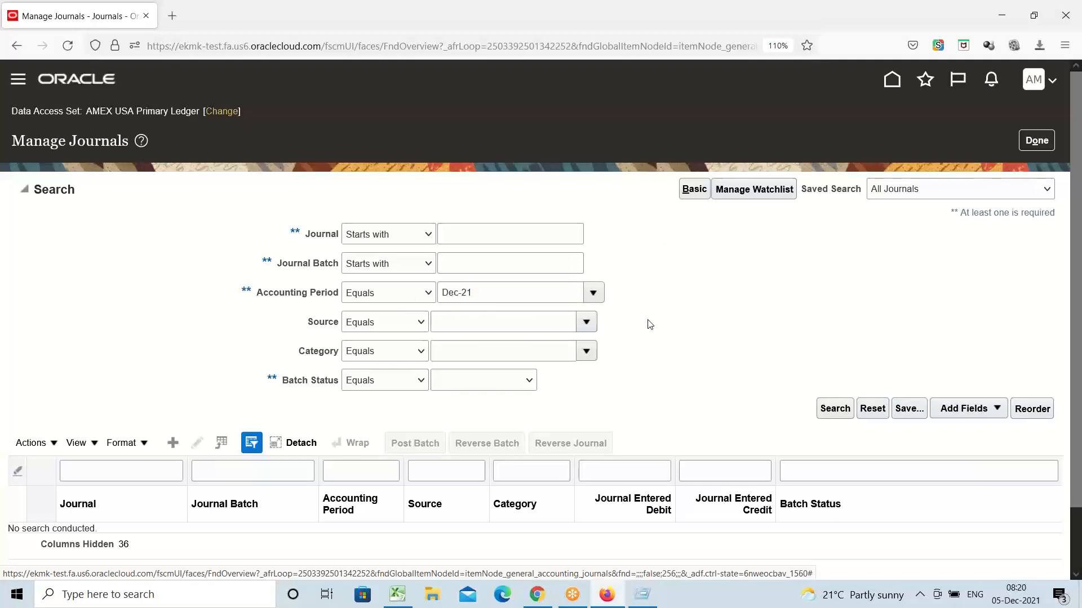
Step: Set the journal search Source to Payables by searching for 'Payable' in the source lookup
{"action": "left_click", "coordinate": [587, 322]}
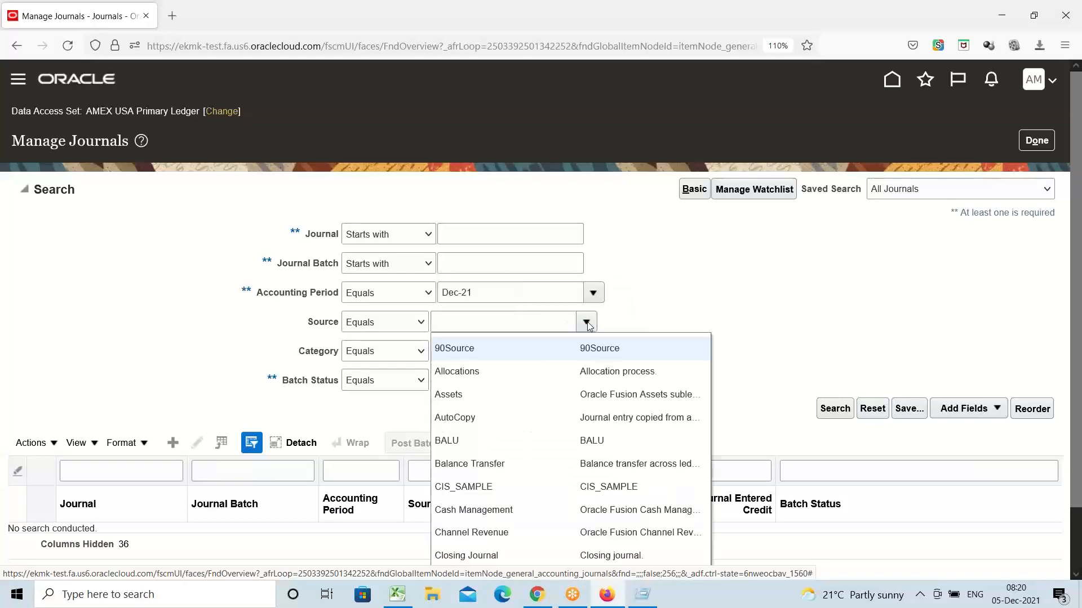
{"action": "scroll", "coordinate": [538, 467], "scroll_direction": "down", "scroll_amount": 2}
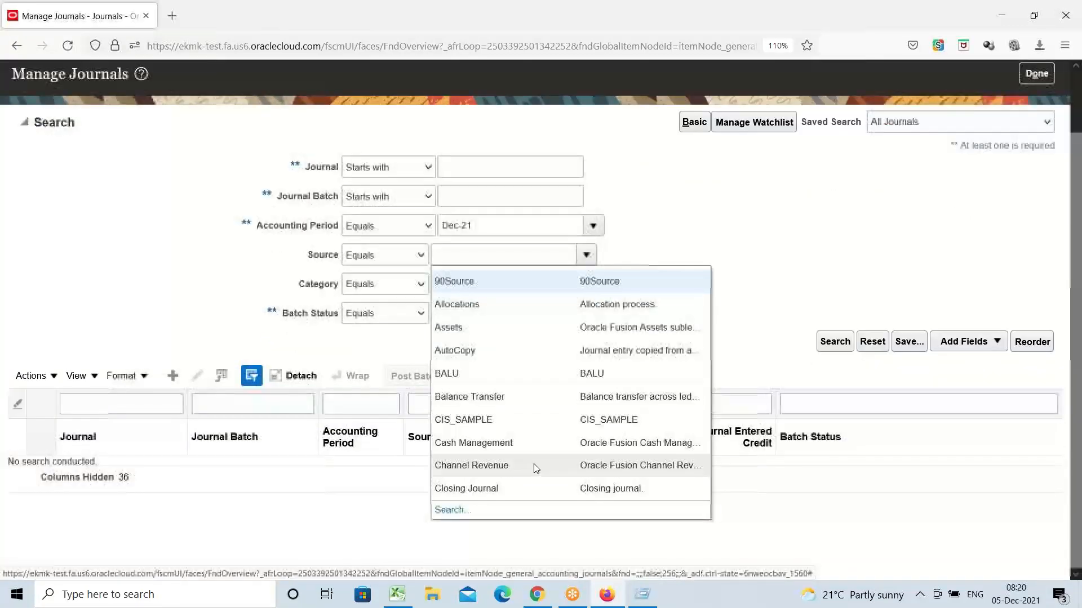
{"action": "left_click", "coordinate": [451, 507]}
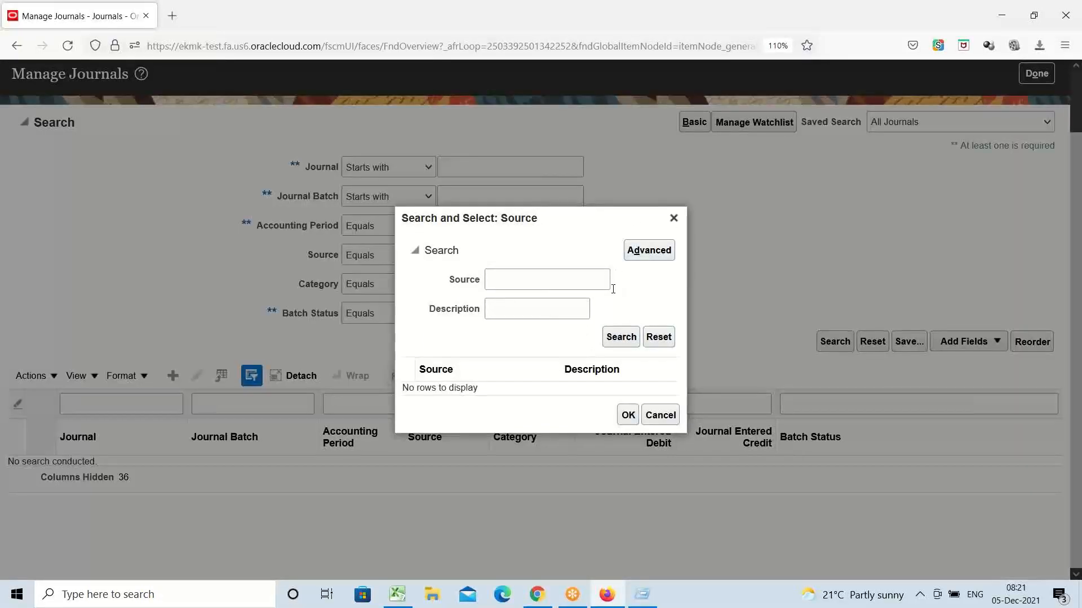
{"action": "left_click", "coordinate": [557, 285]}
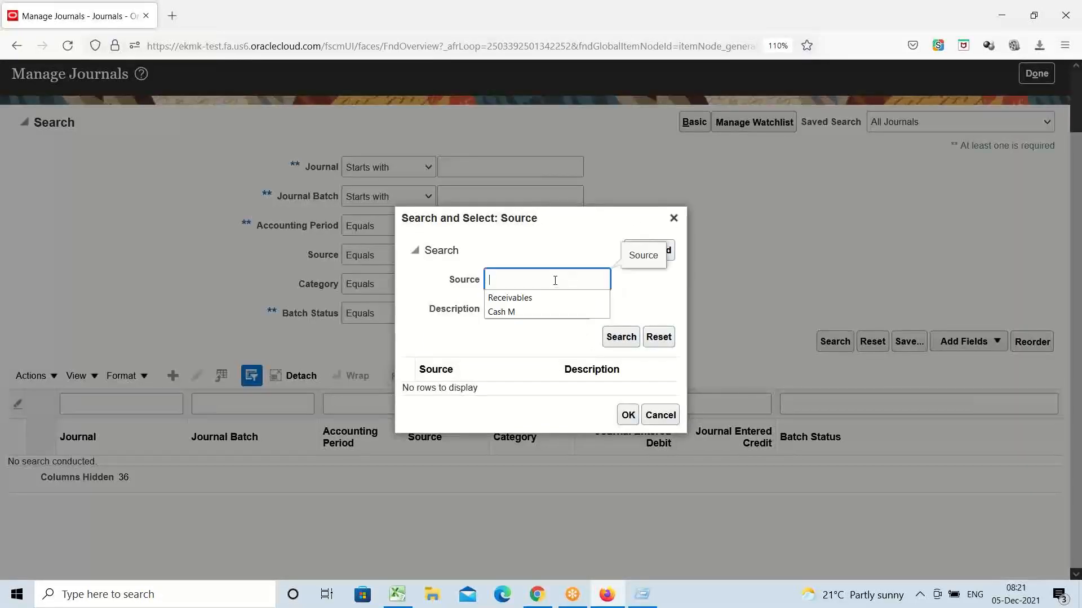
{"action": "type", "text": "p"}
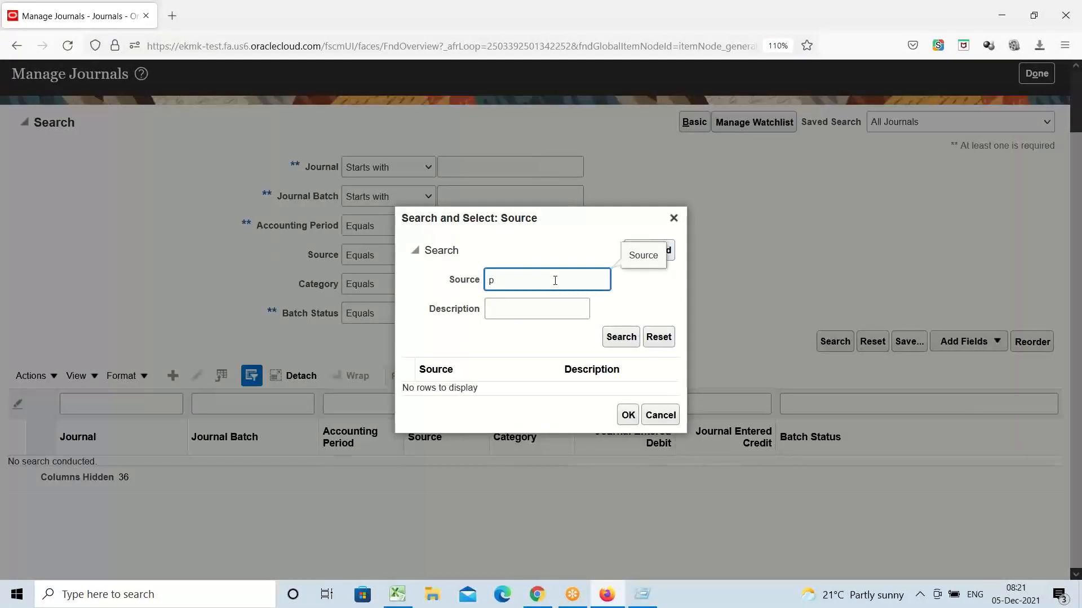
{"action": "key", "text": "BackSpace"}
{"action": "type", "text": "Payable"}
{"action": "left_click", "coordinate": [621, 337]}
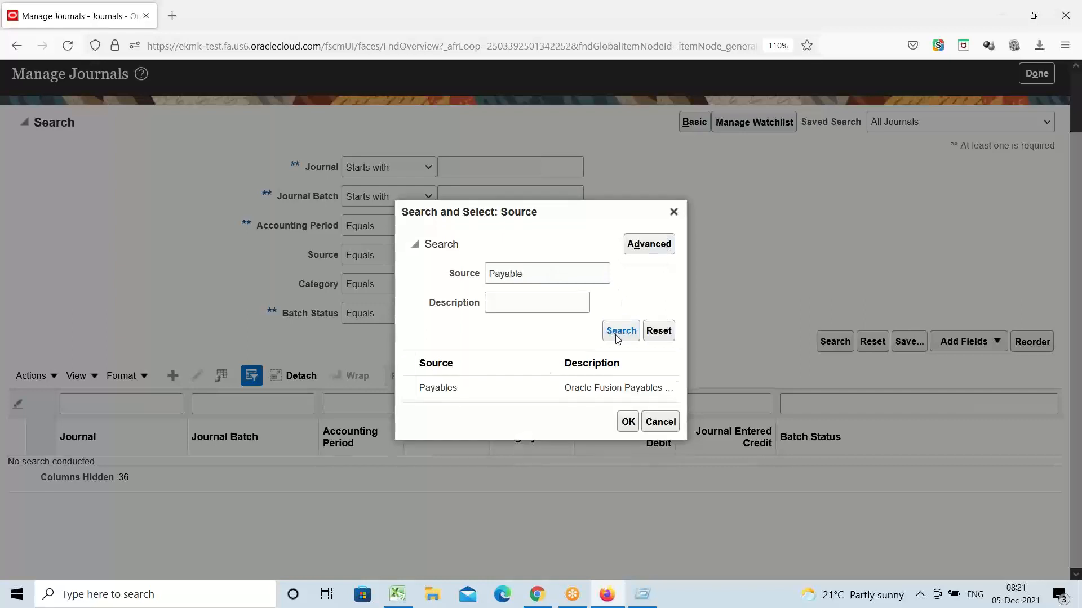
{"action": "left_click", "coordinate": [478, 386]}
{"action": "left_click", "coordinate": [627, 422]}
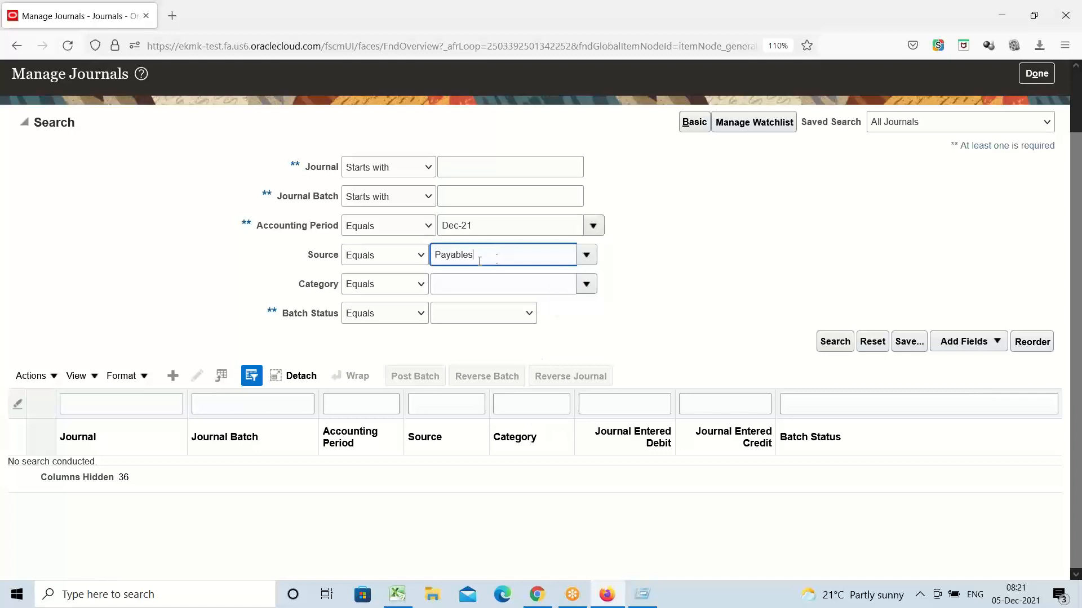
{"action": "left_click_drag", "start_coordinate": [478, 256], "coordinate": [325, 303]}
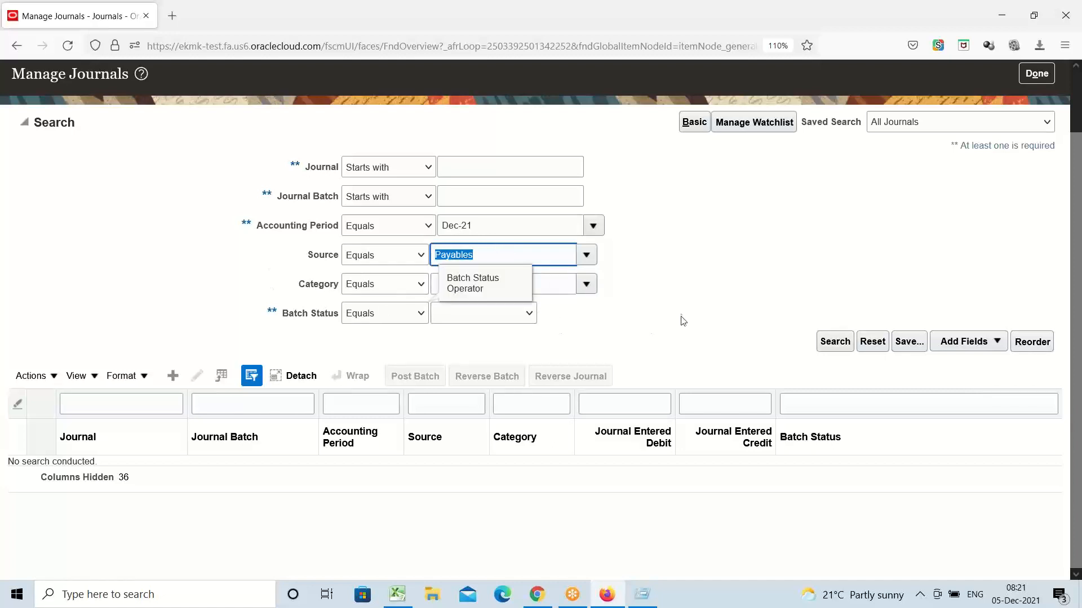
{"action": "left_click", "coordinate": [669, 267]}
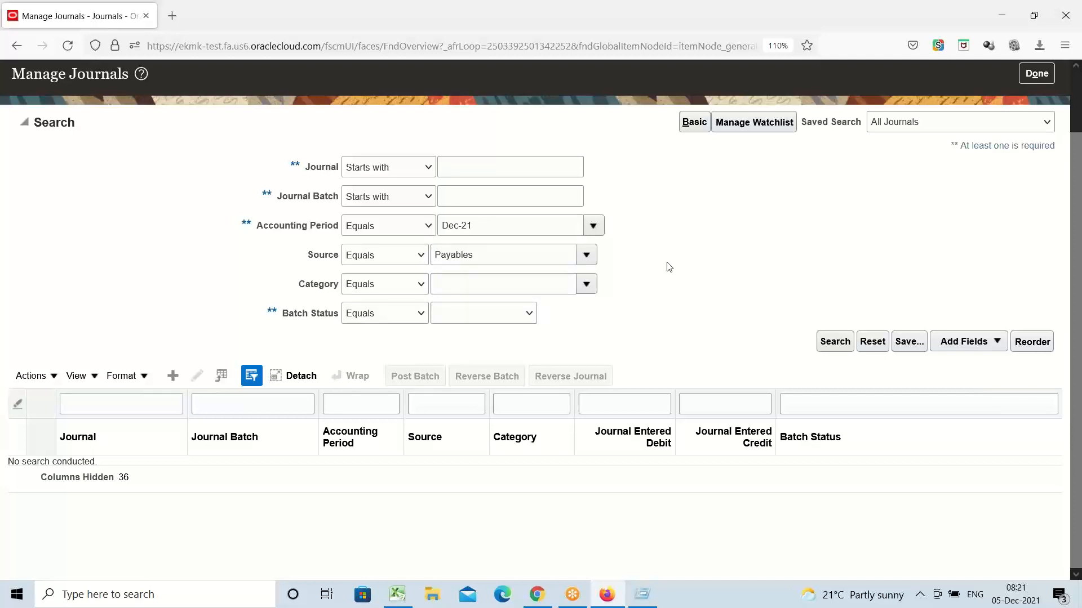
Step: Run the Dec-21 Payables search; review the Purchase Invoices journal and its Posted batch status
{"action": "left_click", "coordinate": [835, 343]}
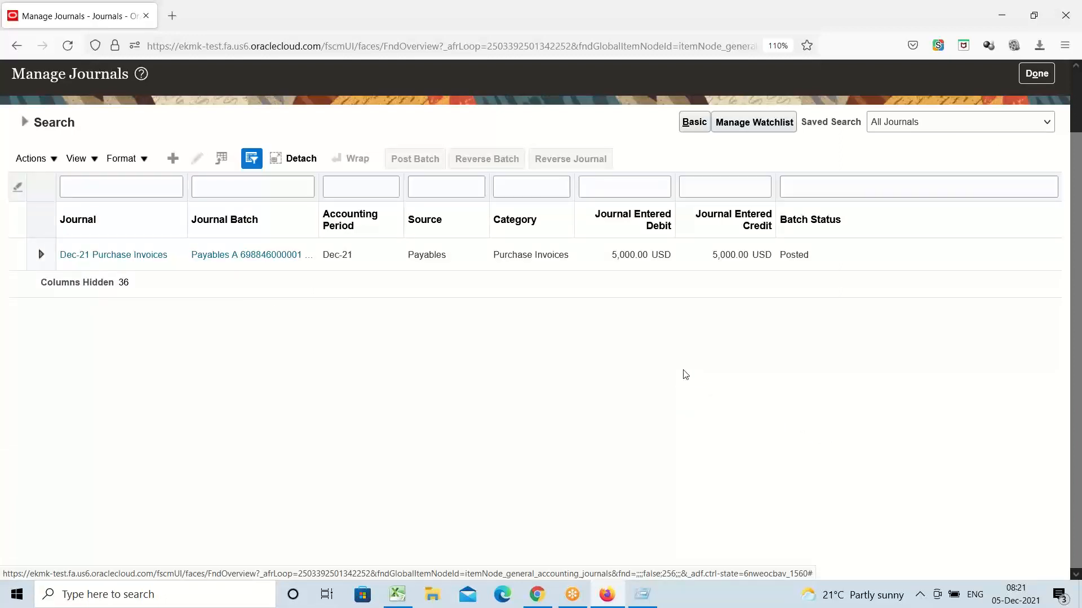
{"action": "double_click", "coordinate": [521, 254]}
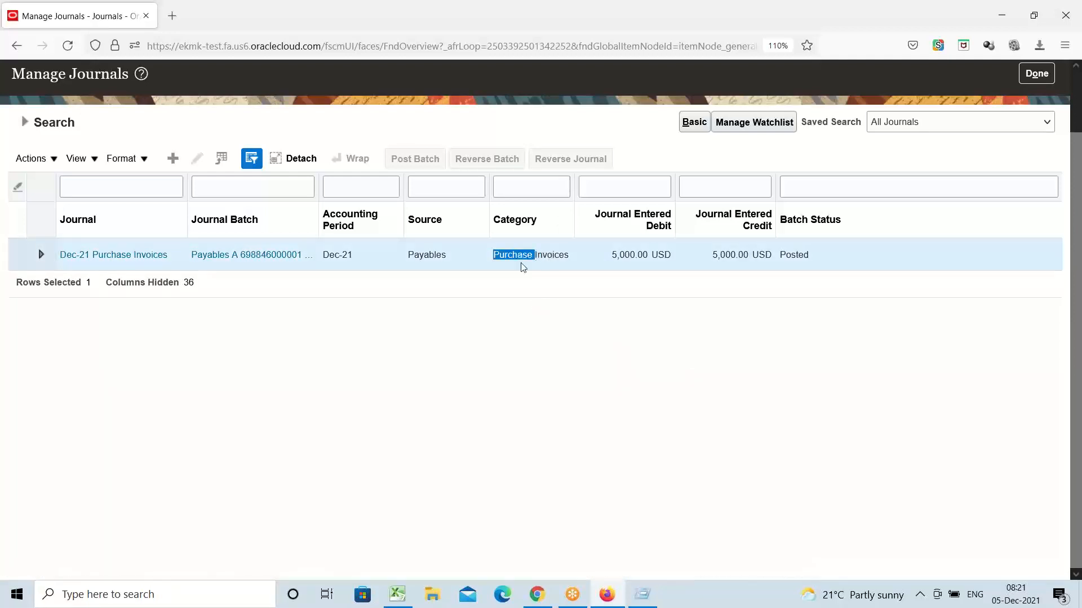
{"action": "left_click", "coordinate": [487, 258]}
{"action": "double_click", "coordinate": [799, 260]}
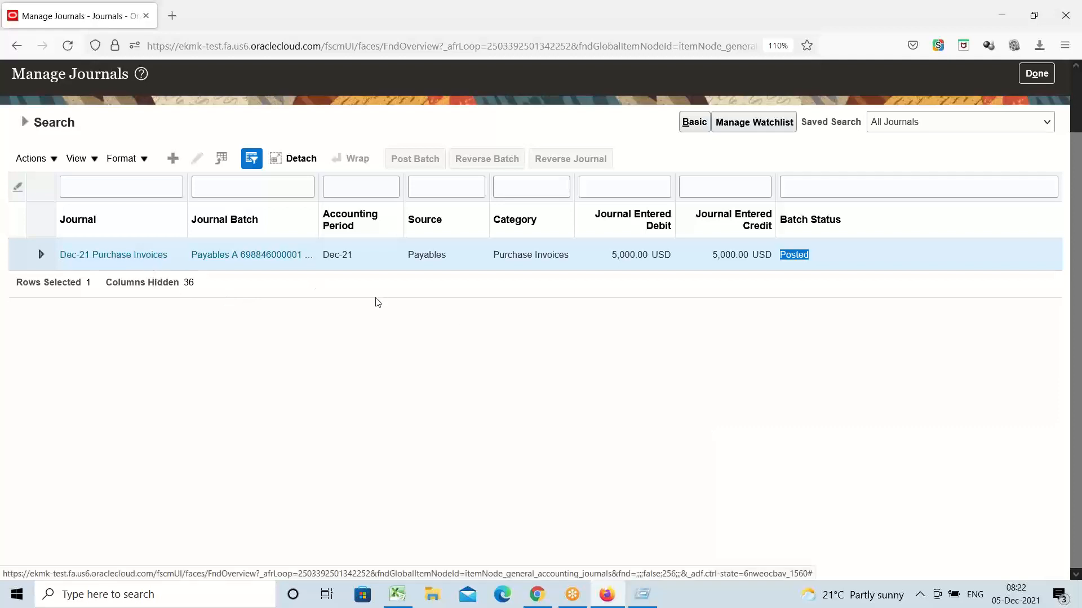
{"action": "double_click", "coordinate": [801, 257]}
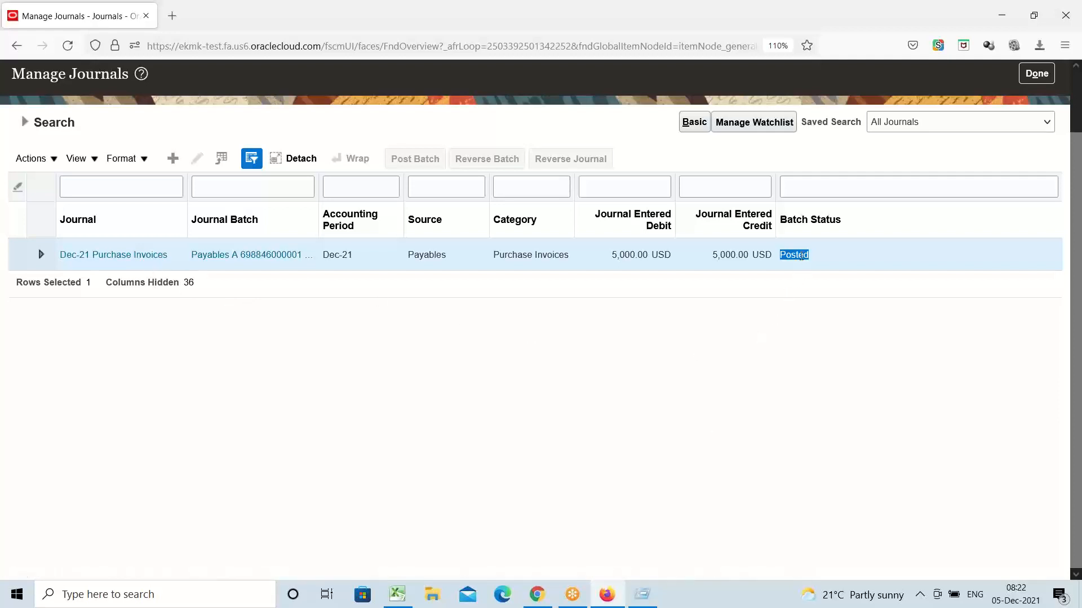
Step: Open the Dec-21 Purchase Invoices journal and point out its Payables batch name and 'Journal Import Payables' description
{"action": "left_click", "coordinate": [109, 257]}
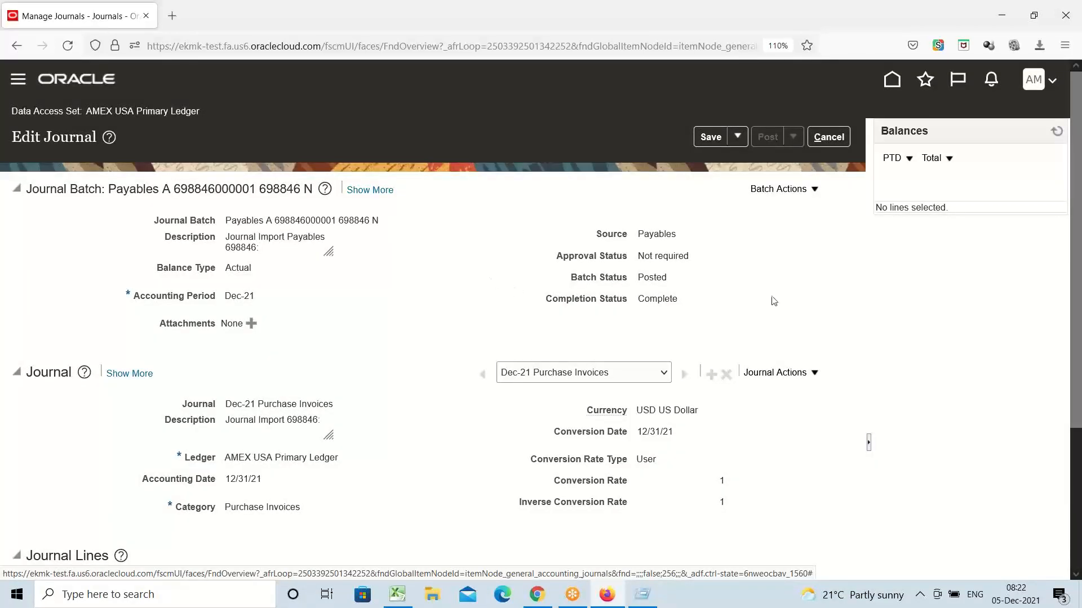
{"action": "scroll", "coordinate": [716, 307], "scroll_direction": "down", "scroll_amount": 3}
{"action": "scroll", "coordinate": [715, 307], "scroll_direction": "up", "scroll_amount": 3}
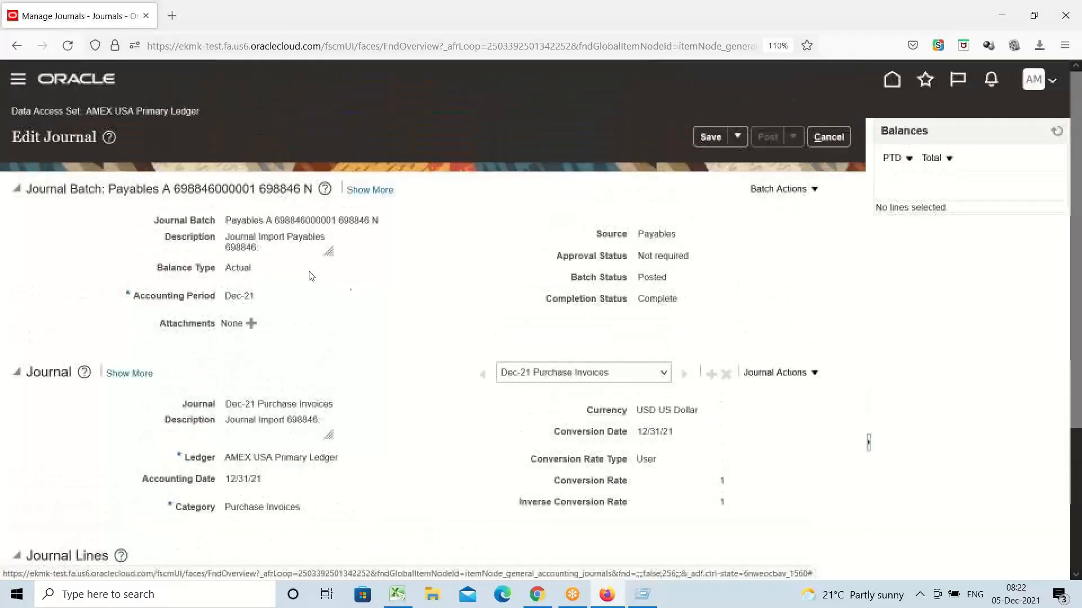
{"action": "left_click_drag", "start_coordinate": [227, 220], "coordinate": [390, 223]}
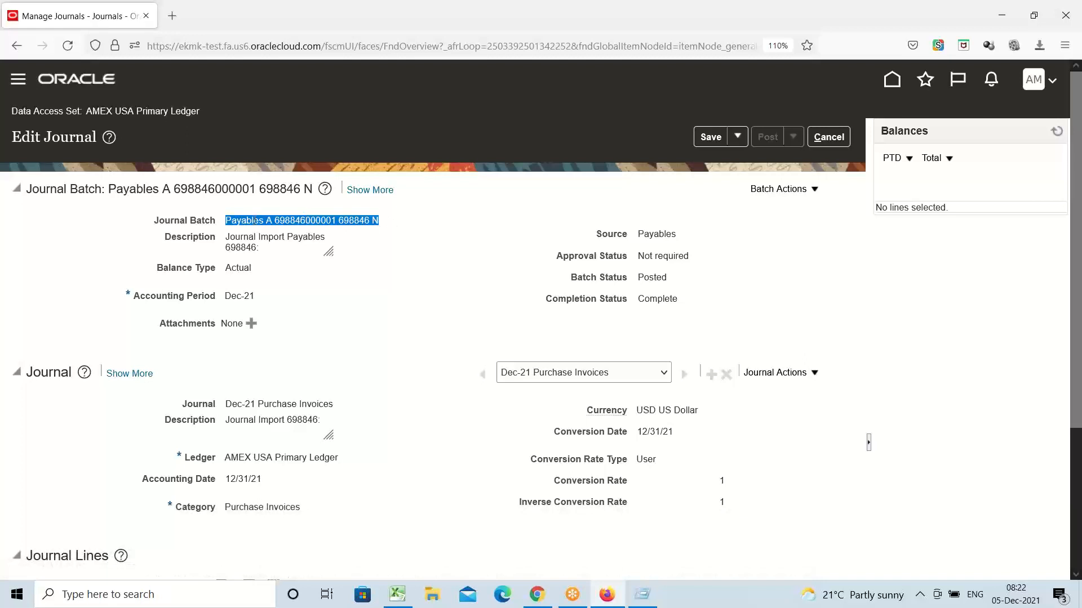
{"action": "left_click", "coordinate": [254, 221]}
{"action": "left_click_drag", "start_coordinate": [264, 222], "coordinate": [230, 225]}
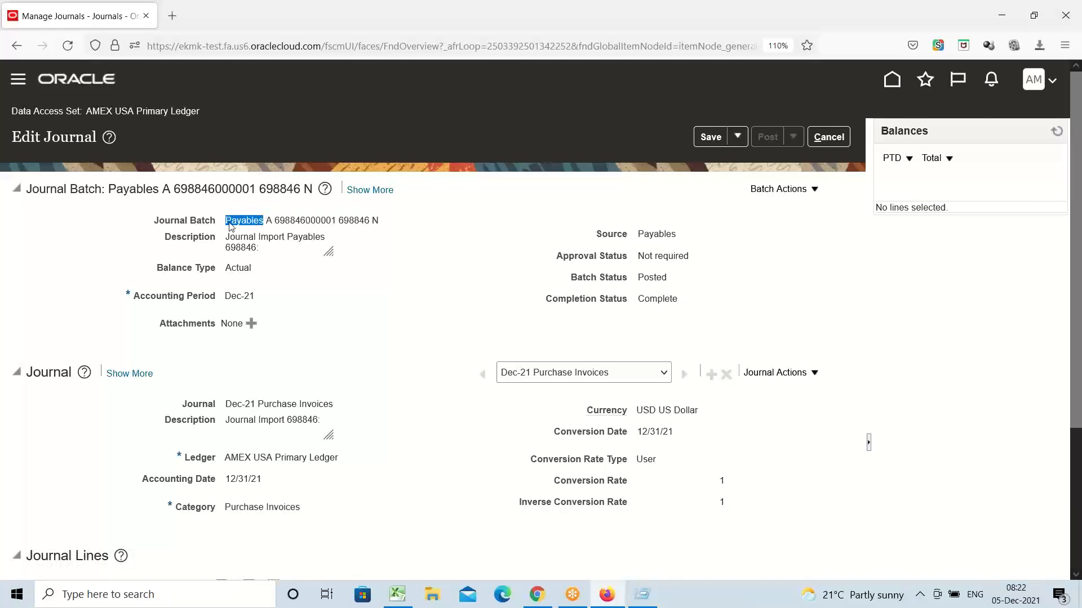
{"action": "double_click", "coordinate": [178, 241]}
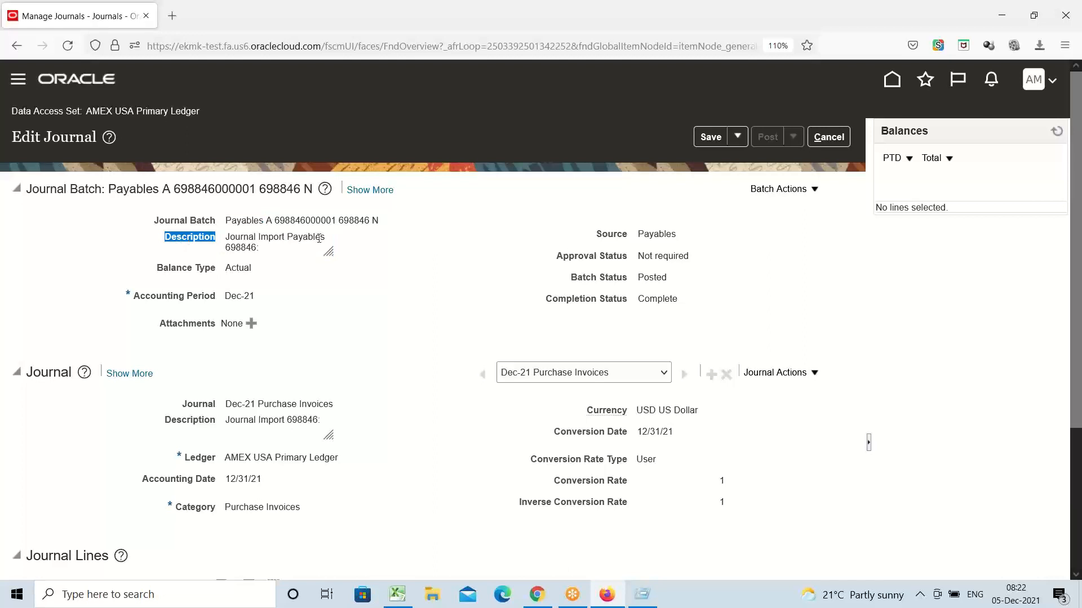
{"action": "left_click_drag", "start_coordinate": [324, 238], "coordinate": [221, 231]}
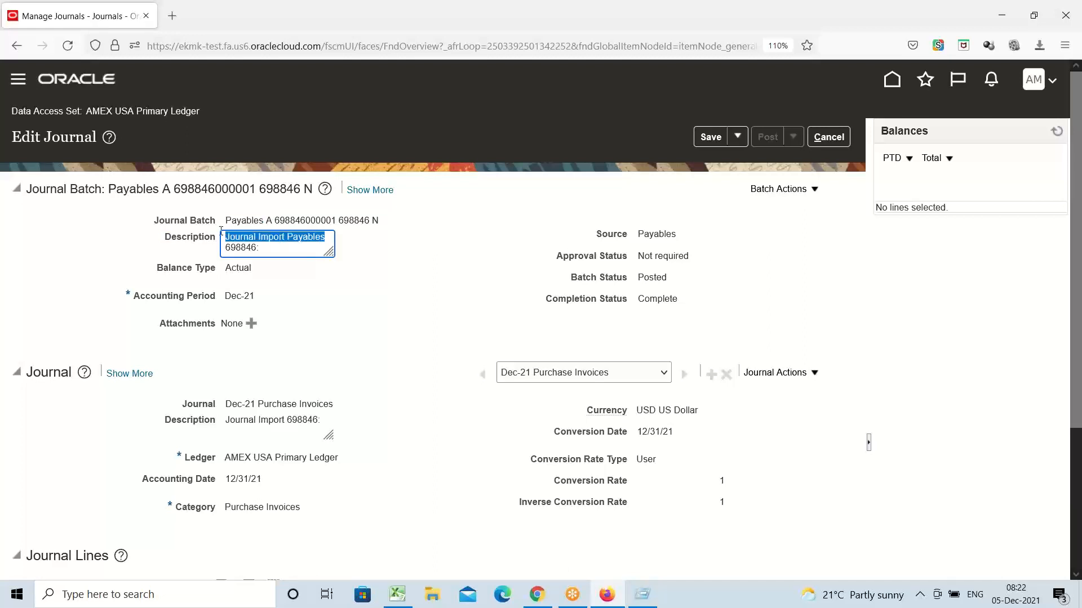
{"action": "left_click", "coordinate": [372, 288]}
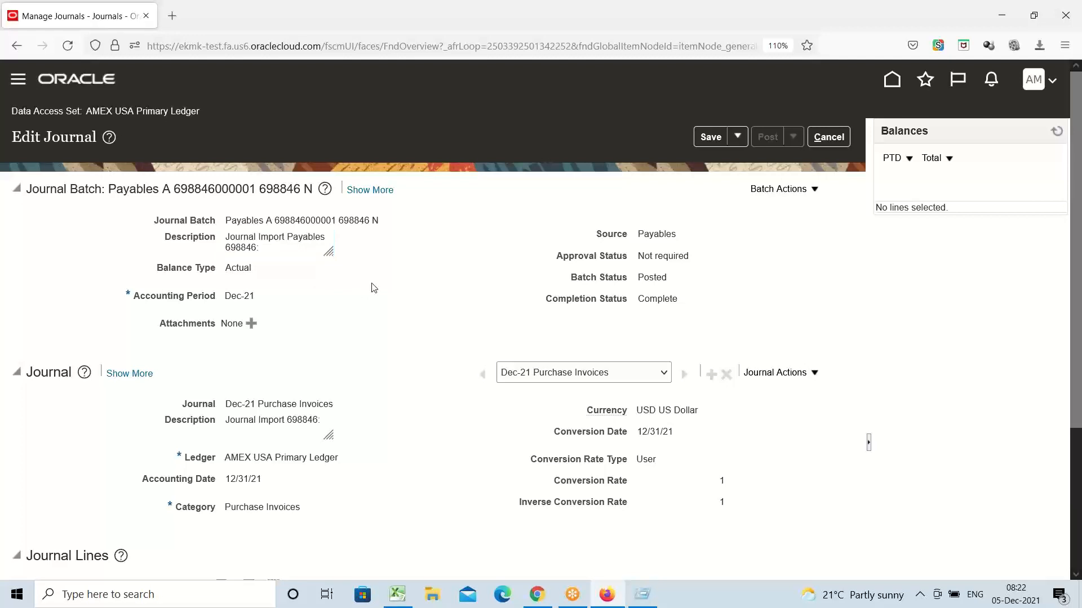
Step: Point out the batch's Dec-21 accounting period, Payables source and Posted status
{"action": "double_click", "coordinate": [234, 297]}
{"action": "left_click_drag", "start_coordinate": [233, 296], "coordinate": [282, 301]}
{"action": "double_click", "coordinate": [658, 234]}
{"action": "double_click", "coordinate": [653, 278]}
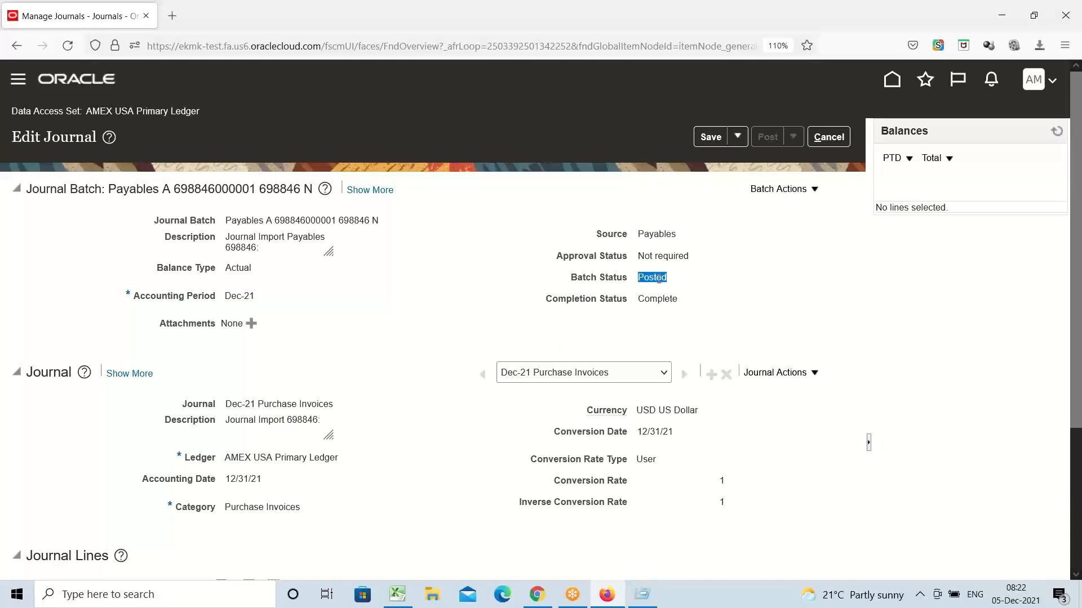
{"action": "left_click", "coordinate": [438, 397]}
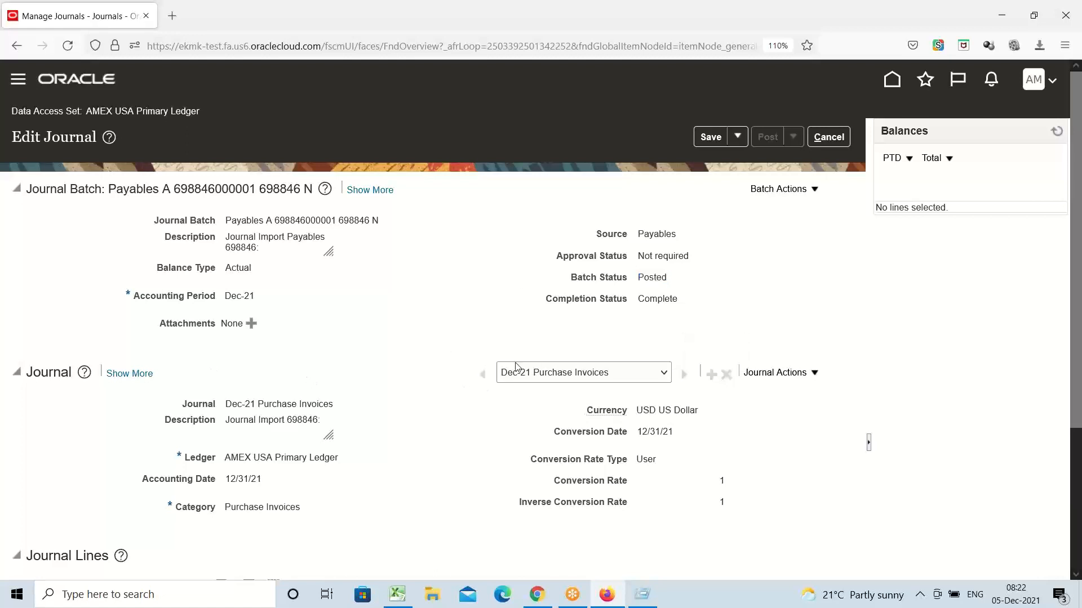
{"action": "double_click", "coordinate": [645, 277]}
{"action": "scroll", "coordinate": [403, 337], "scroll_direction": "down", "scroll_amount": 3}
{"action": "double_click", "coordinate": [244, 346]}
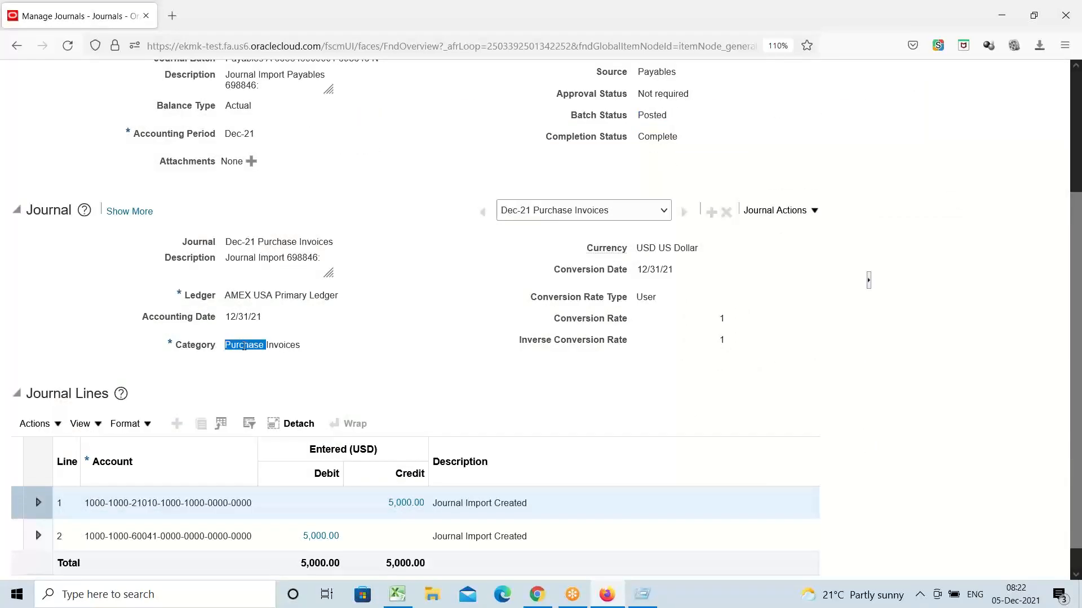
{"action": "left_click_drag", "start_coordinate": [244, 346], "coordinate": [442, 350]}
{"action": "left_click", "coordinate": [341, 366]}
{"action": "scroll", "coordinate": [354, 346], "scroll_direction": "down", "scroll_amount": 1}
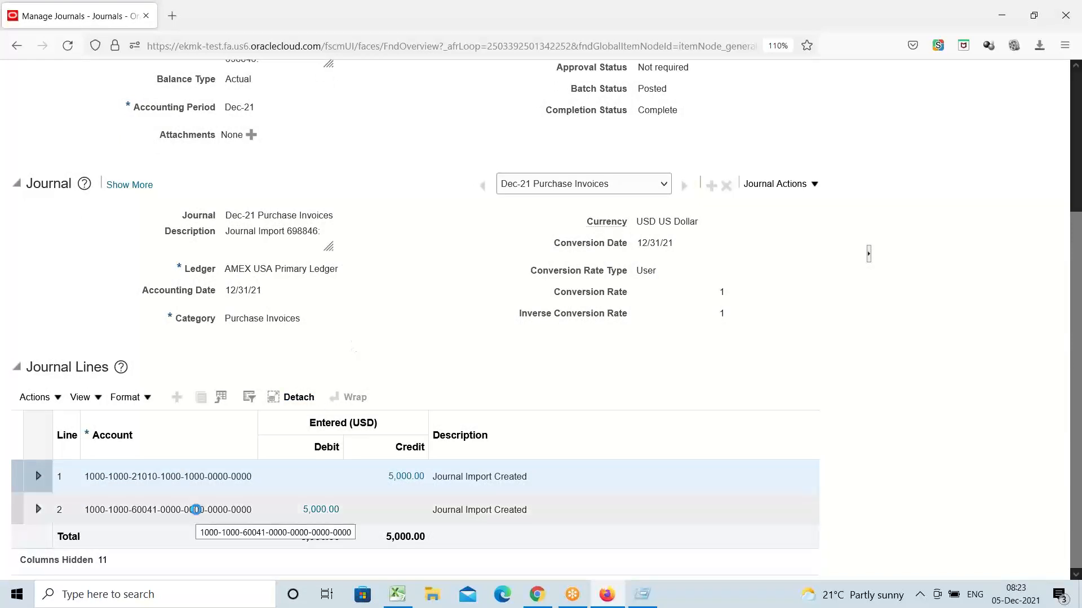
{"action": "left_click", "coordinate": [196, 510]}
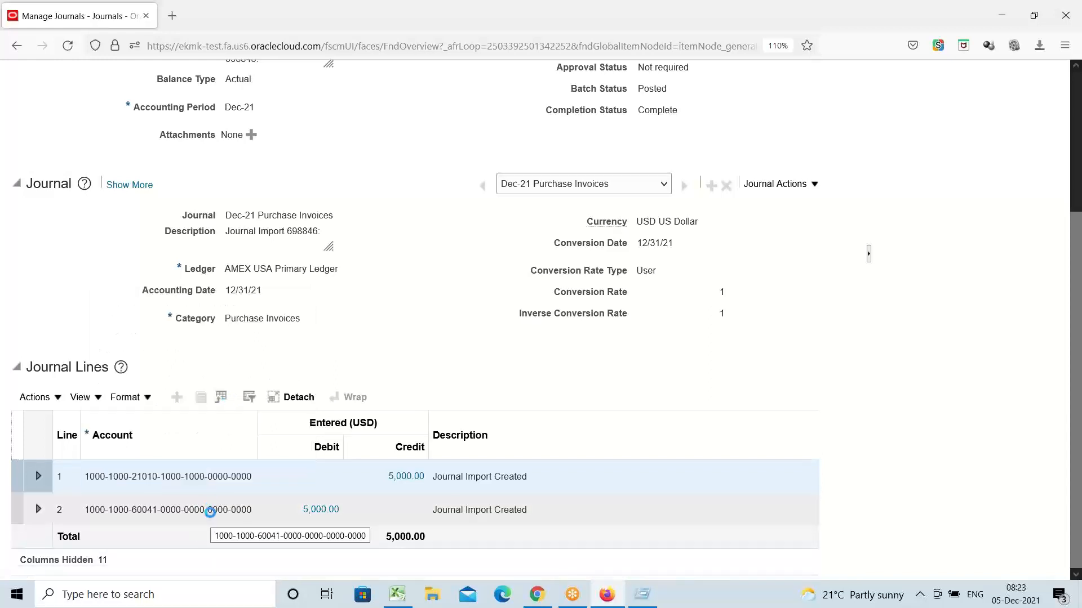
{"action": "mouse_move", "coordinate": [210, 512]}
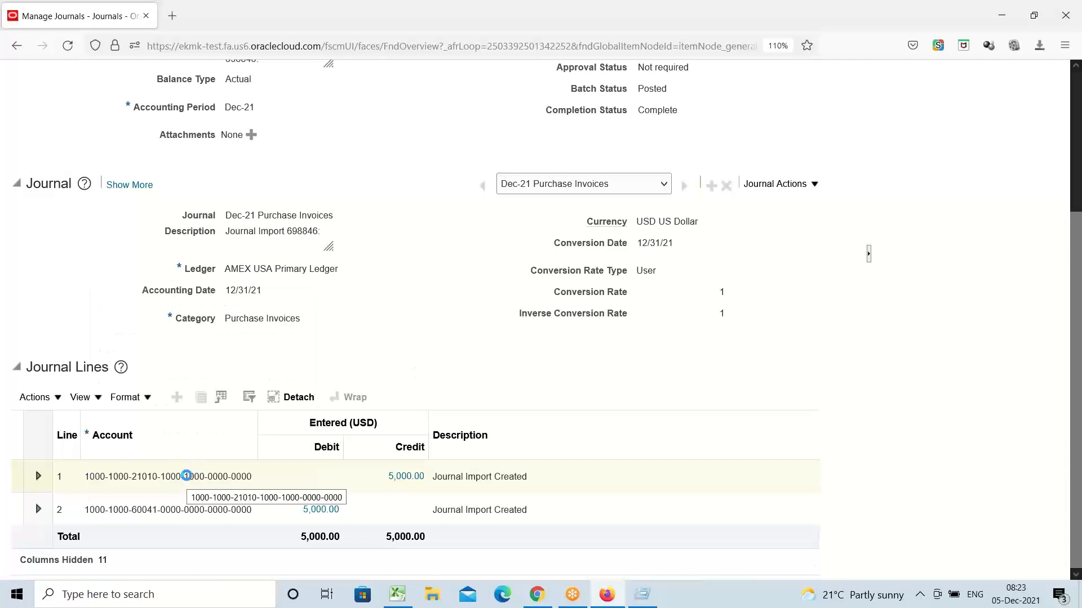
{"action": "mouse_move", "coordinate": [188, 477]}
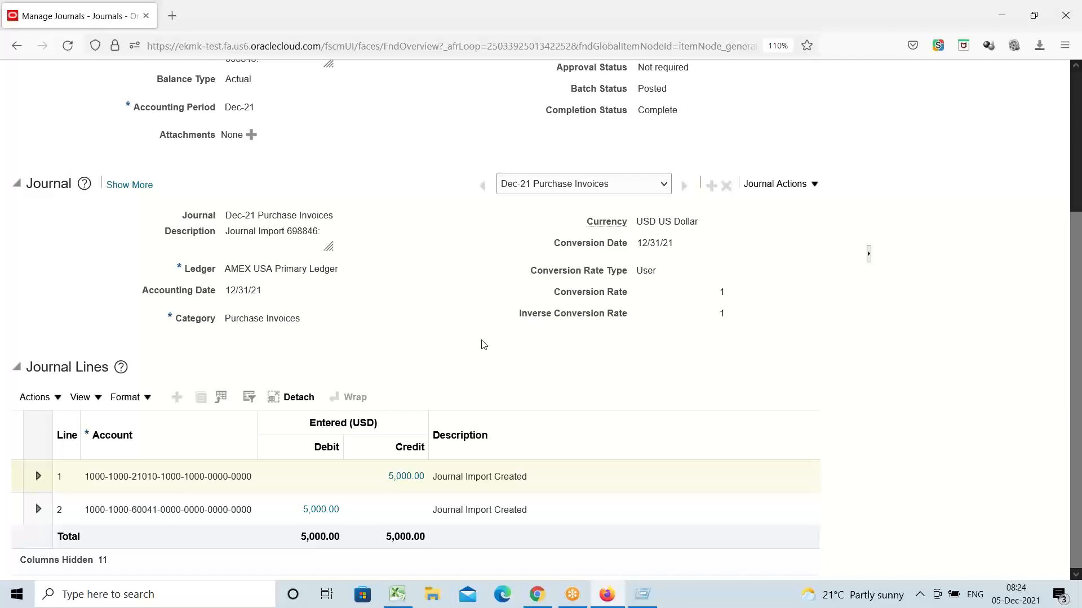
{"action": "scroll", "coordinate": [816, 117], "scroll_direction": "up", "scroll_amount": 5}
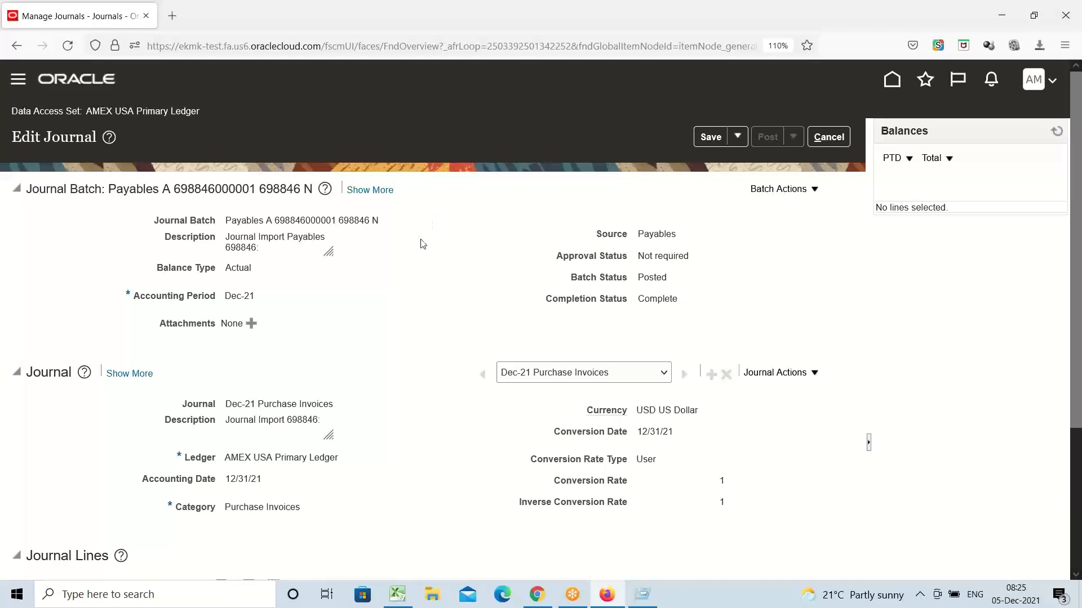
{"action": "scroll", "coordinate": [420, 244], "scroll_direction": "down", "scroll_amount": 3}
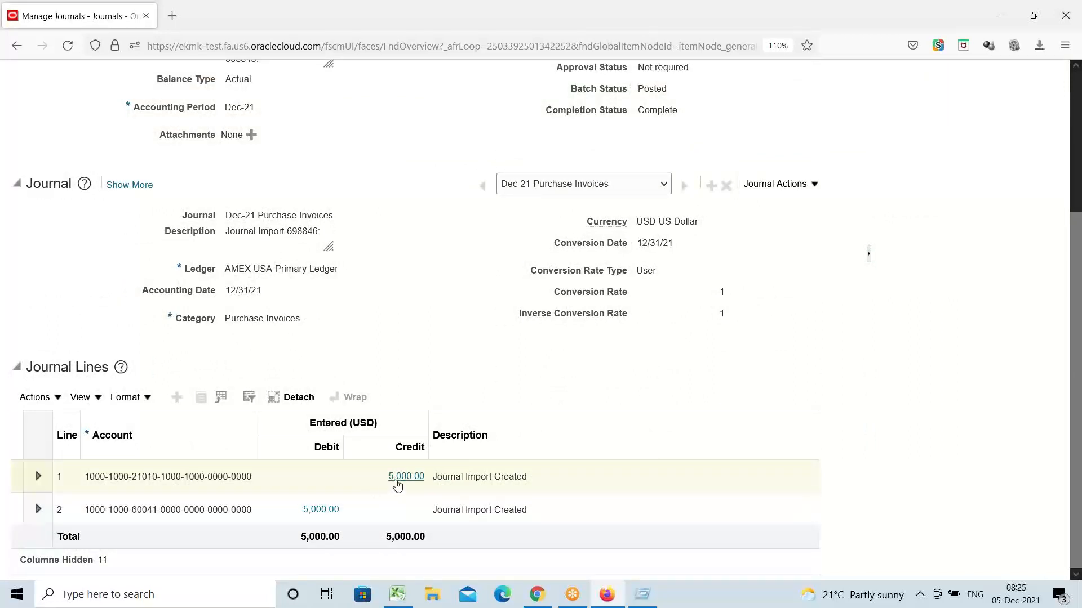
{"action": "double_click", "coordinate": [245, 319]}
{"action": "triple_click", "coordinate": [244, 319]}
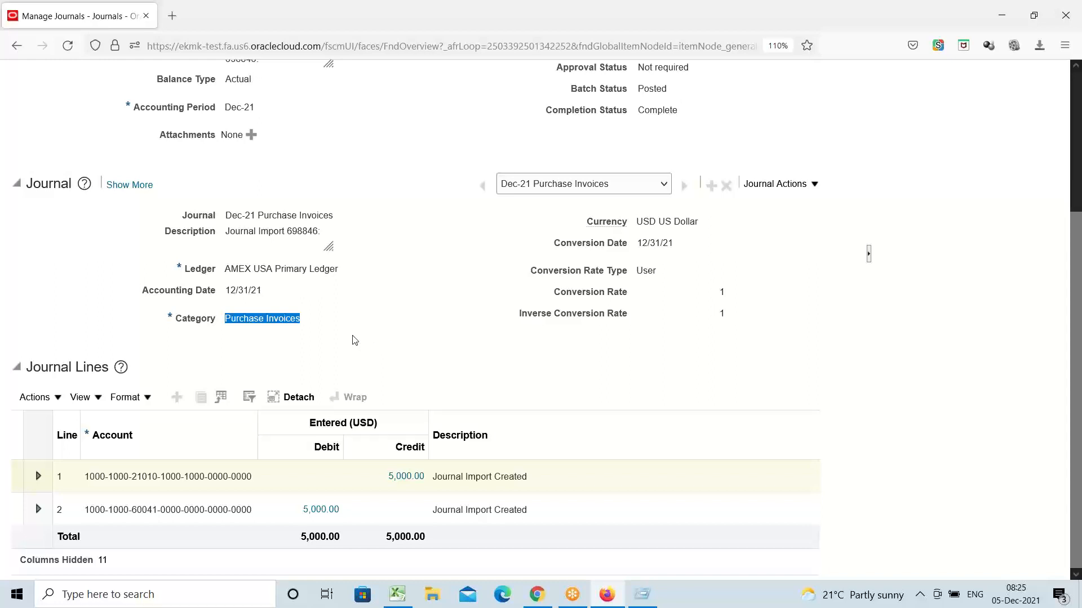
{"action": "triple_click", "coordinate": [237, 324]}
{"action": "left_click", "coordinate": [359, 345]}
{"action": "triple_click", "coordinate": [272, 313]}
{"action": "left_click", "coordinate": [376, 341]}
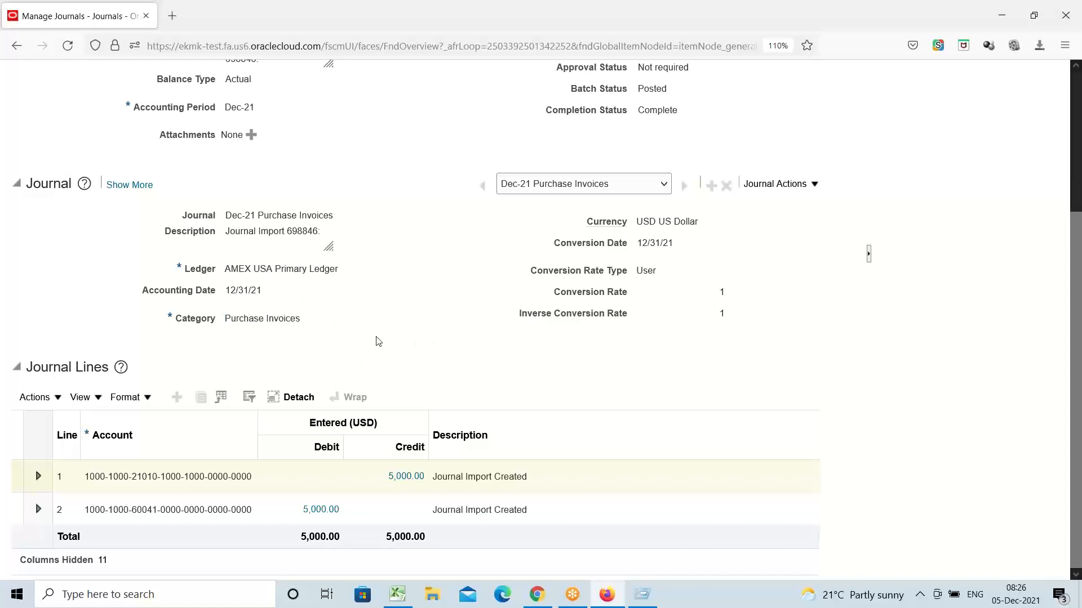
{"action": "scroll", "coordinate": [367, 332], "scroll_direction": "up", "scroll_amount": 3}
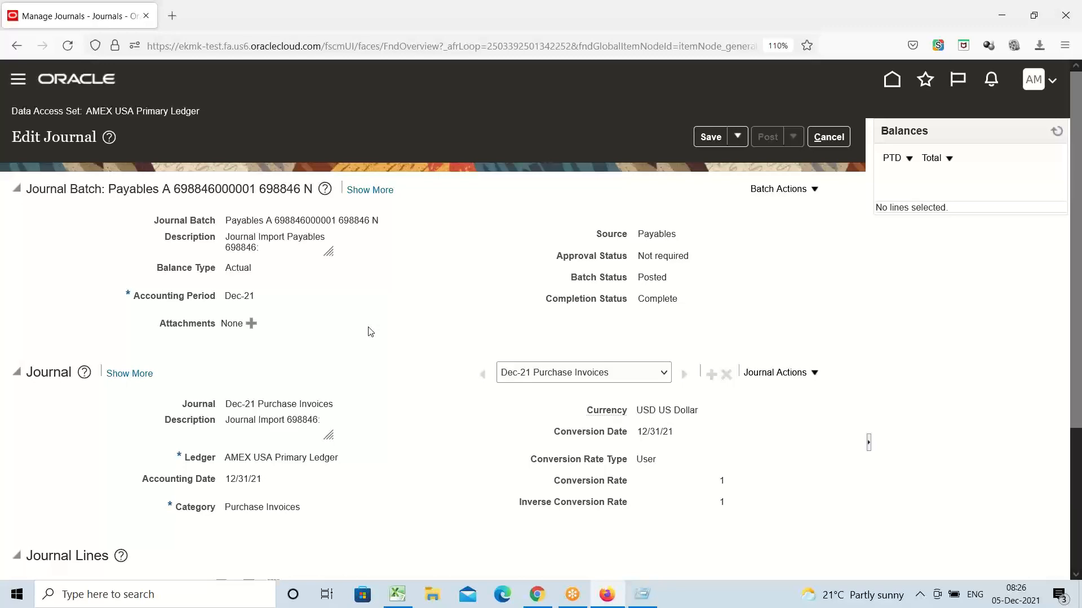
{"action": "scroll", "coordinate": [371, 332], "scroll_direction": "down", "scroll_amount": 3}
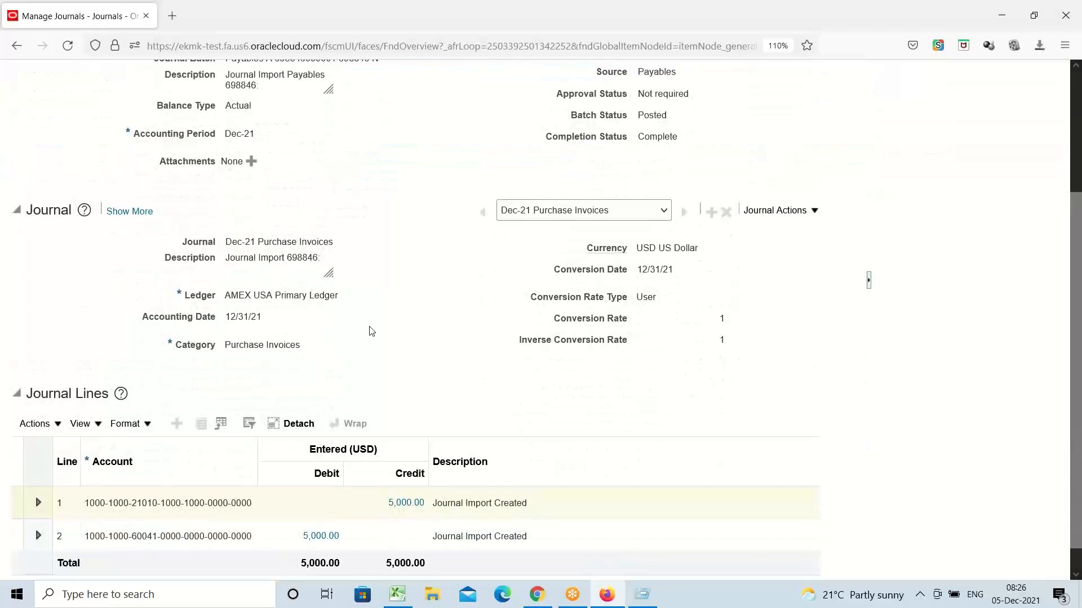
{"action": "triple_click", "coordinate": [282, 319]}
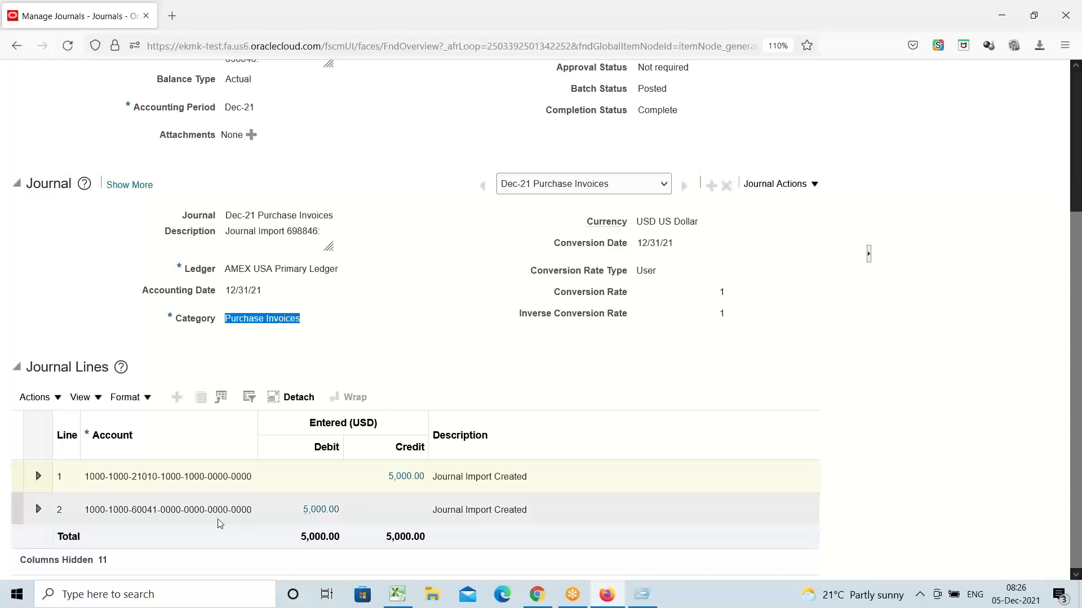
{"action": "left_click", "coordinate": [185, 508]}
{"action": "mouse_move", "coordinate": [188, 508]}
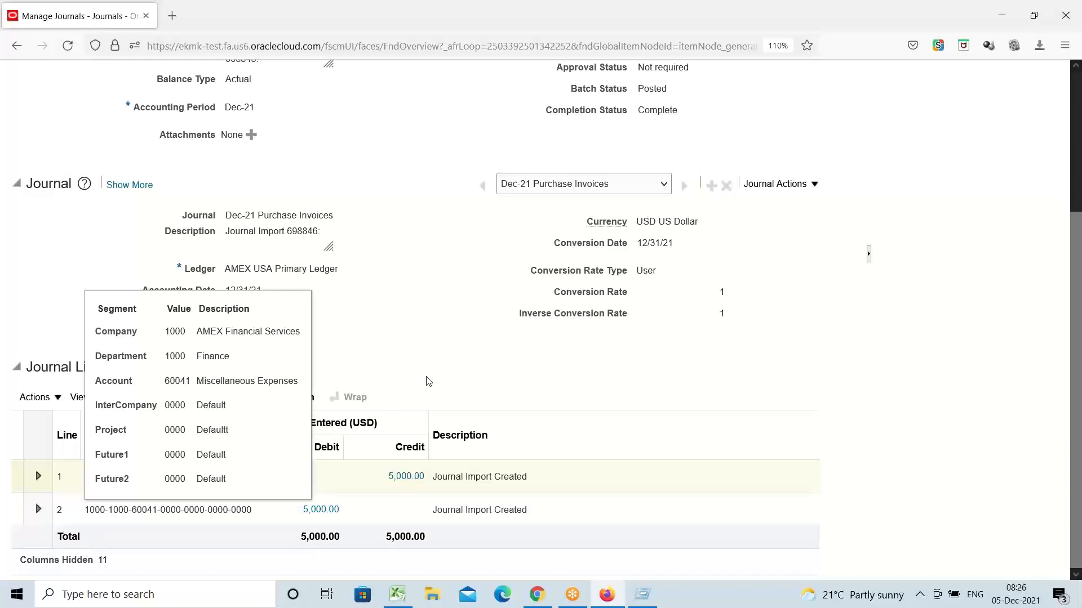
{"action": "left_click", "coordinate": [457, 363]}
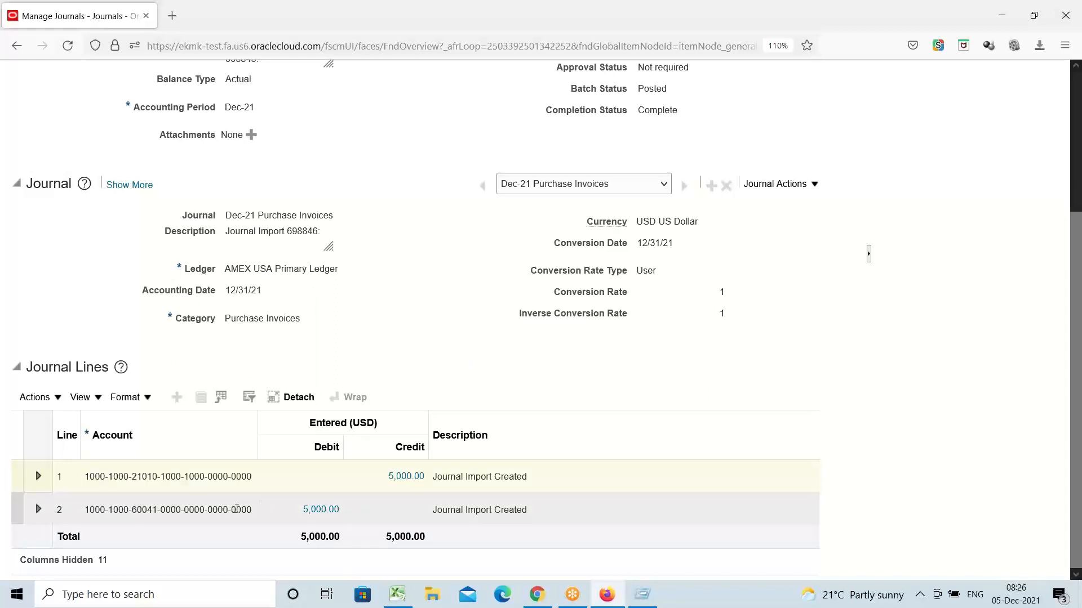
{"action": "mouse_move", "coordinate": [246, 511]}
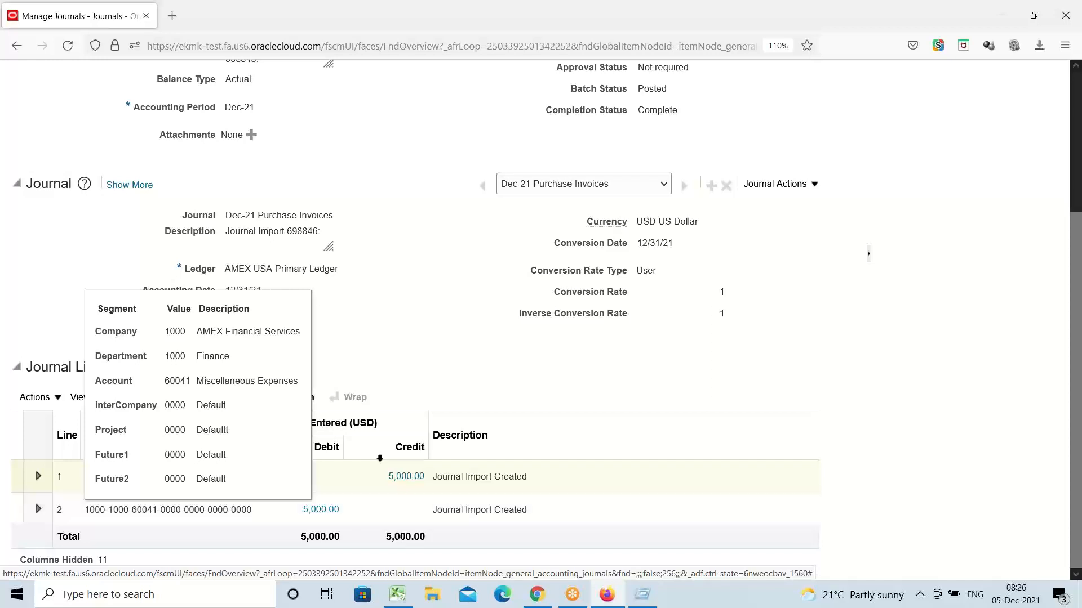
{"action": "left_click", "coordinate": [318, 509]}
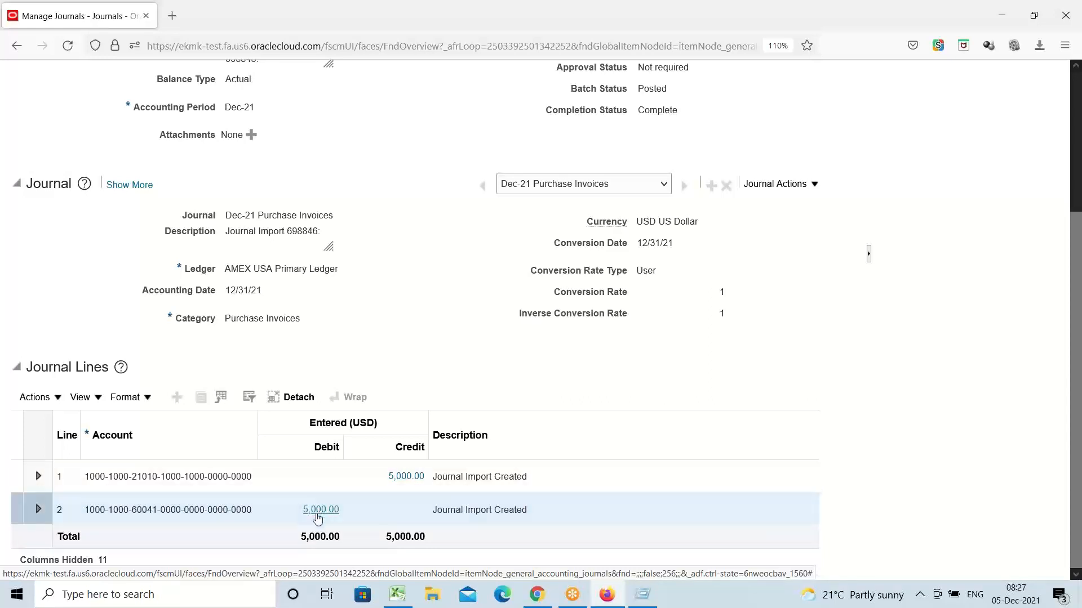
Step: Drill into line 2's 5,000.00 debit subledger lines and expand invoice 2222's transaction details
{"action": "left_click", "coordinate": [320, 513]}
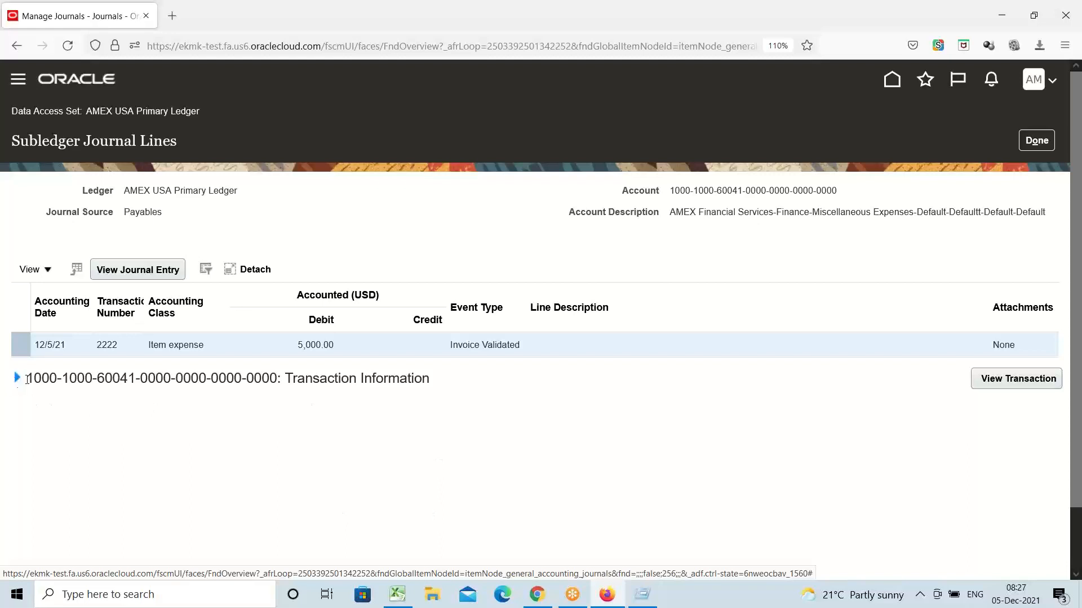
{"action": "double_click", "coordinate": [50, 383]}
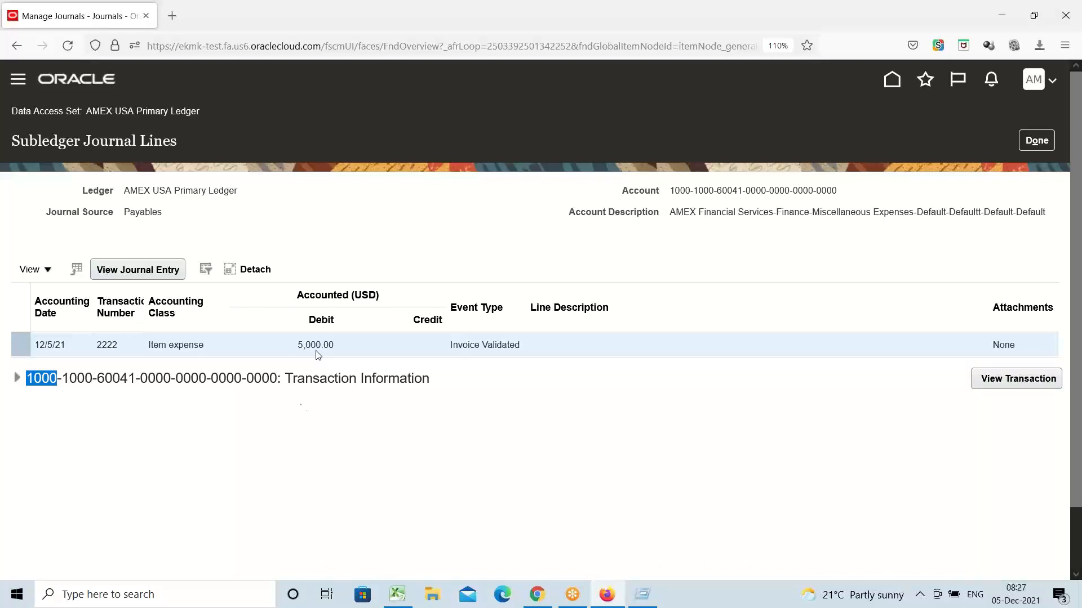
{"action": "left_click", "coordinate": [17, 379]}
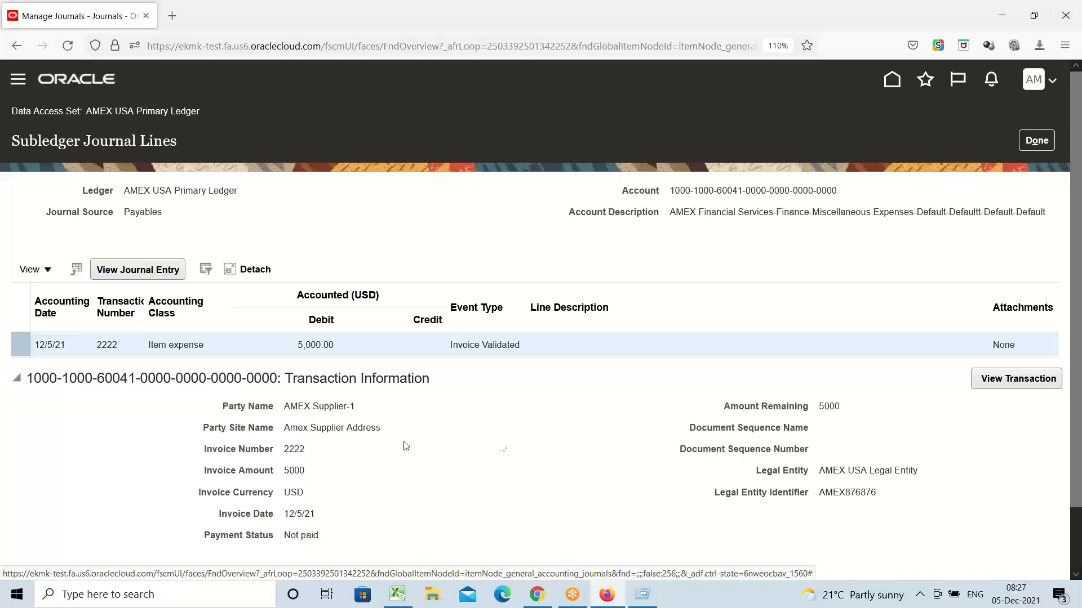
{"action": "scroll", "coordinate": [436, 439], "scroll_direction": "down", "scroll_amount": 2}
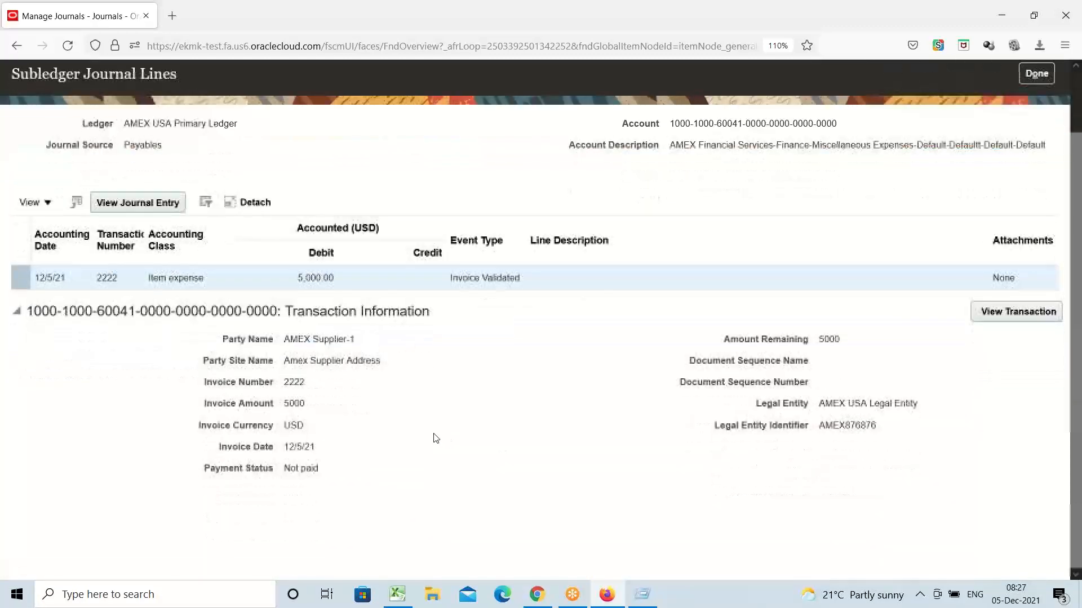
{"action": "triple_click", "coordinate": [239, 342]}
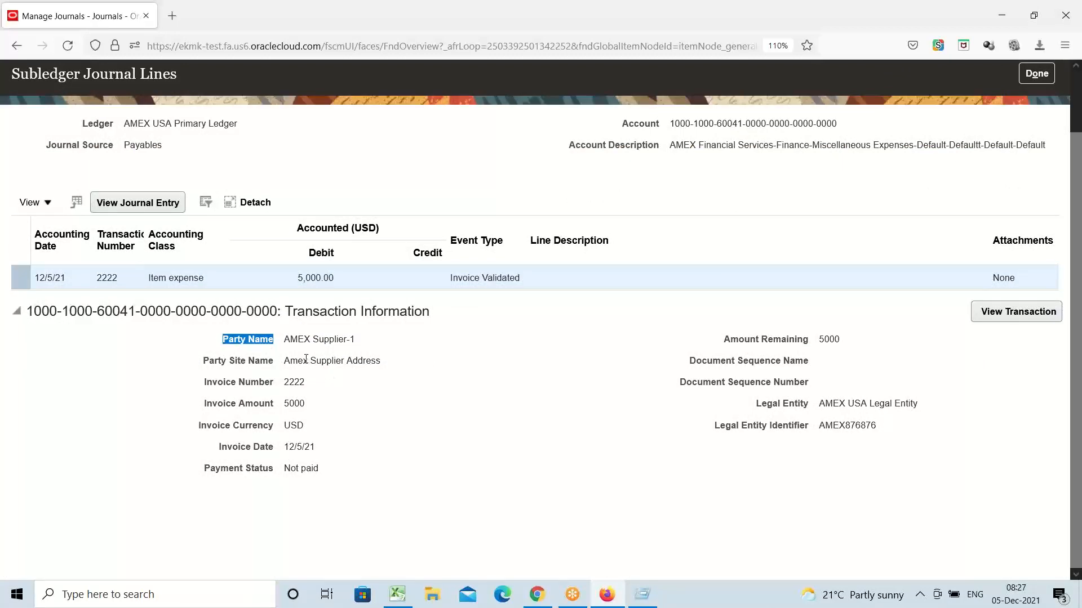
{"action": "triple_click", "coordinate": [302, 339]}
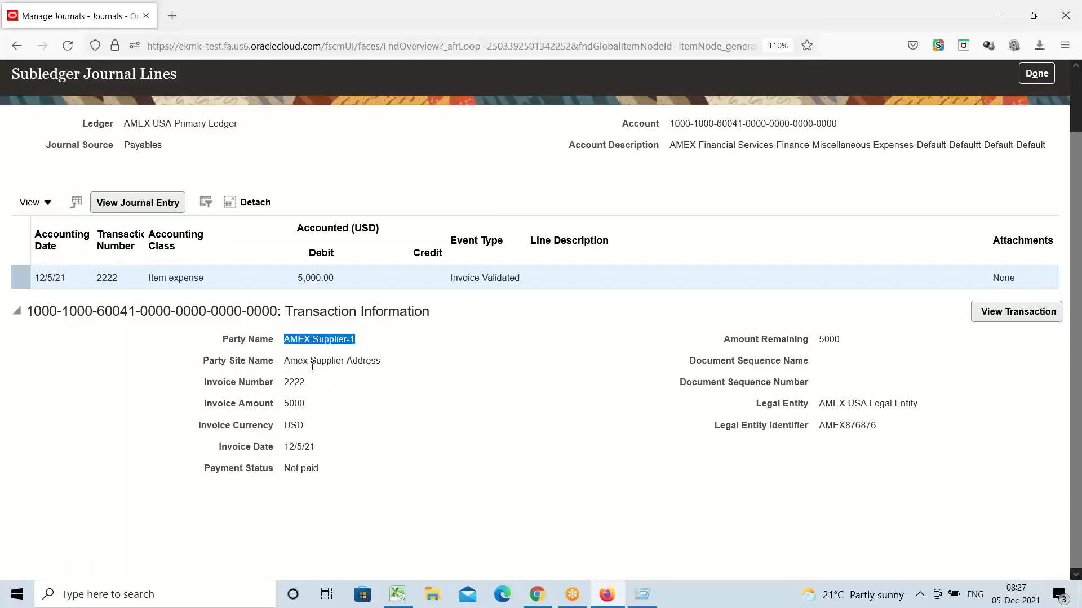
{"action": "triple_click", "coordinate": [362, 362]}
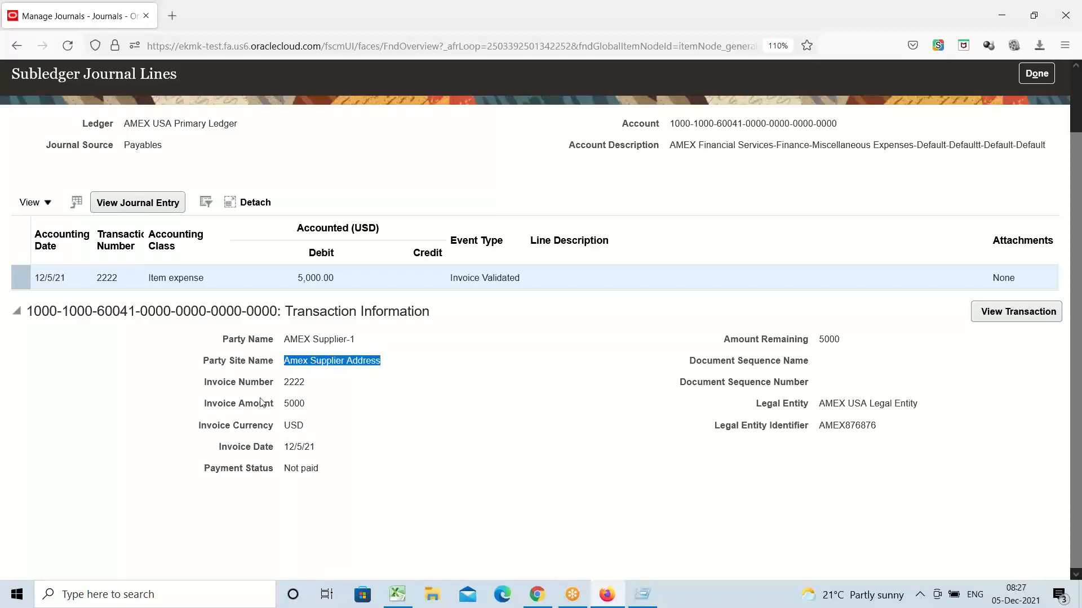
{"action": "double_click", "coordinate": [227, 385]}
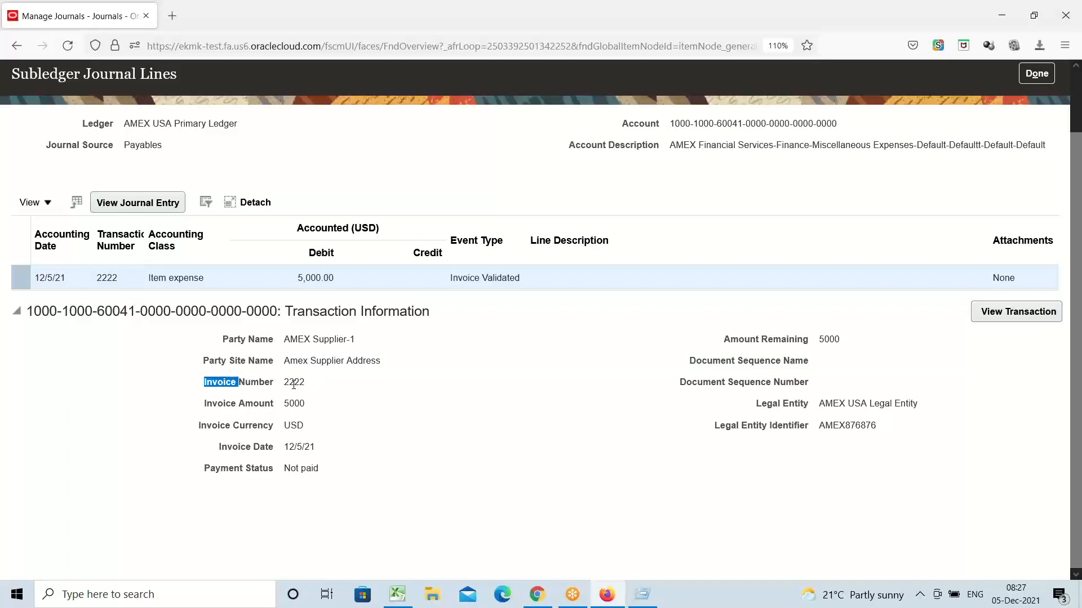
{"action": "double_click", "coordinate": [293, 385]}
{"action": "triple_click", "coordinate": [248, 405]}
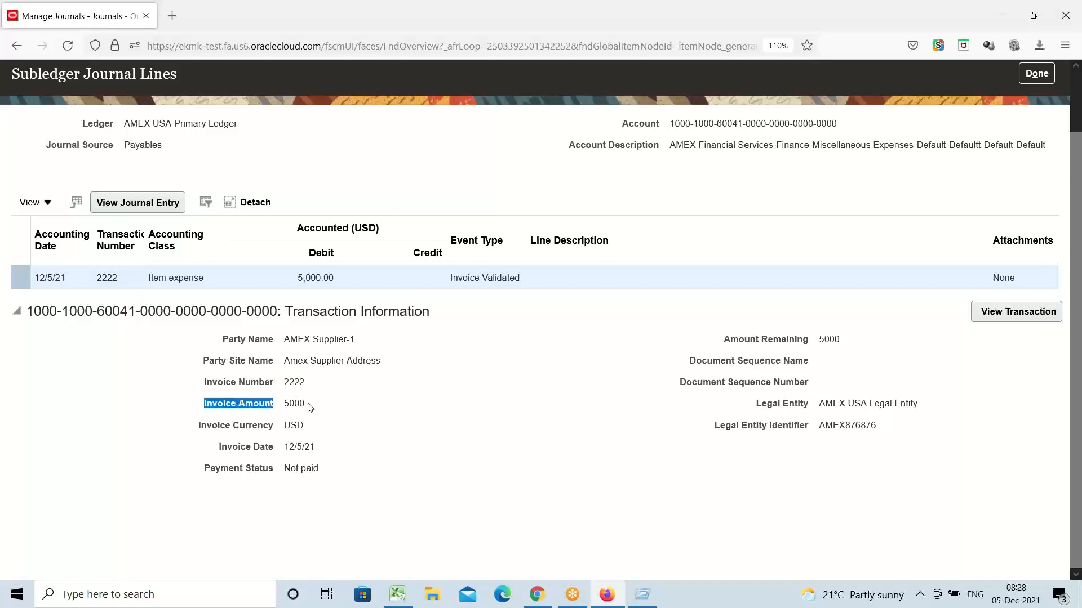
{"action": "double_click", "coordinate": [294, 403]}
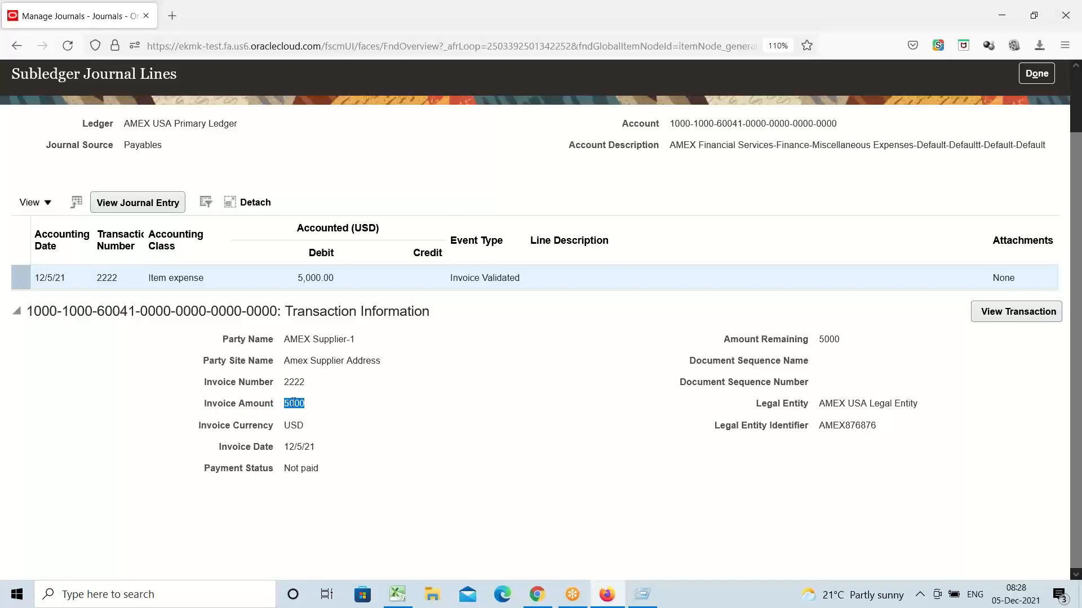
{"action": "triple_click", "coordinate": [216, 431]}
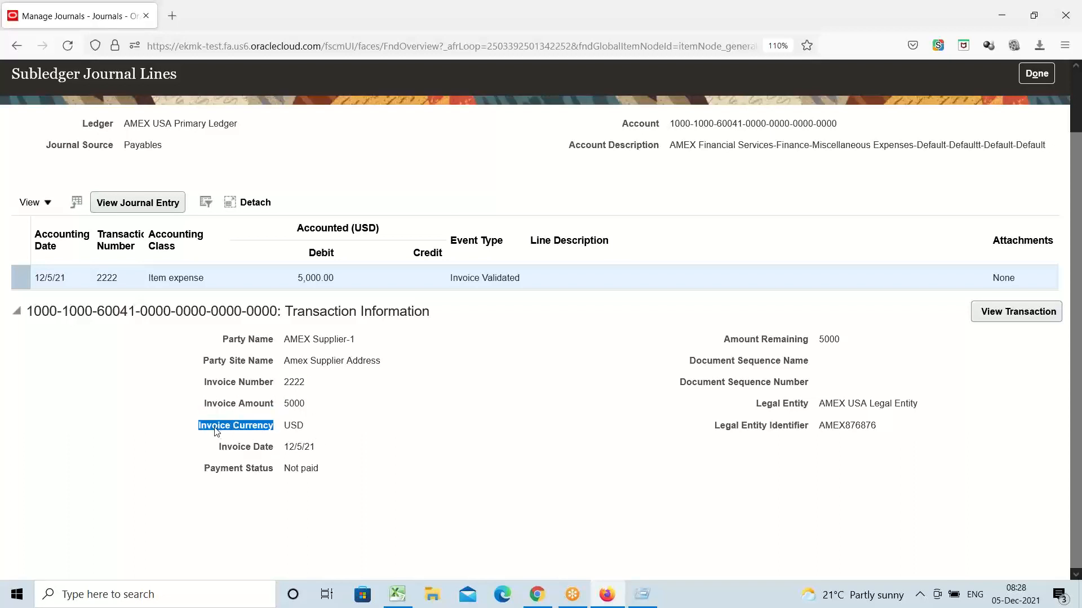
{"action": "double_click", "coordinate": [294, 427]}
{"action": "triple_click", "coordinate": [251, 450]}
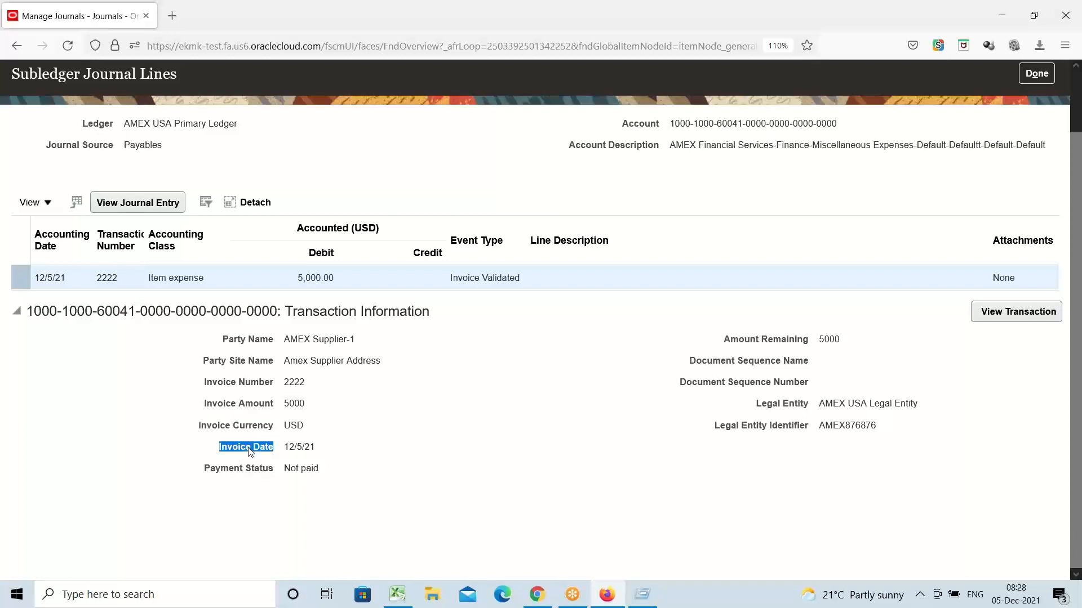
{"action": "triple_click", "coordinate": [307, 450]}
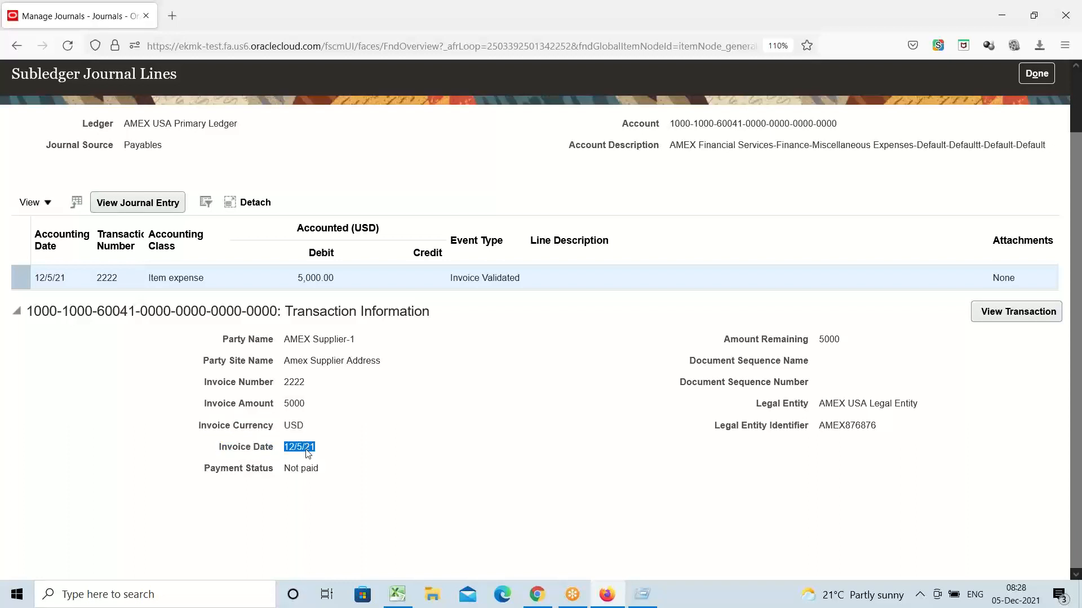
{"action": "triple_click", "coordinate": [237, 472]}
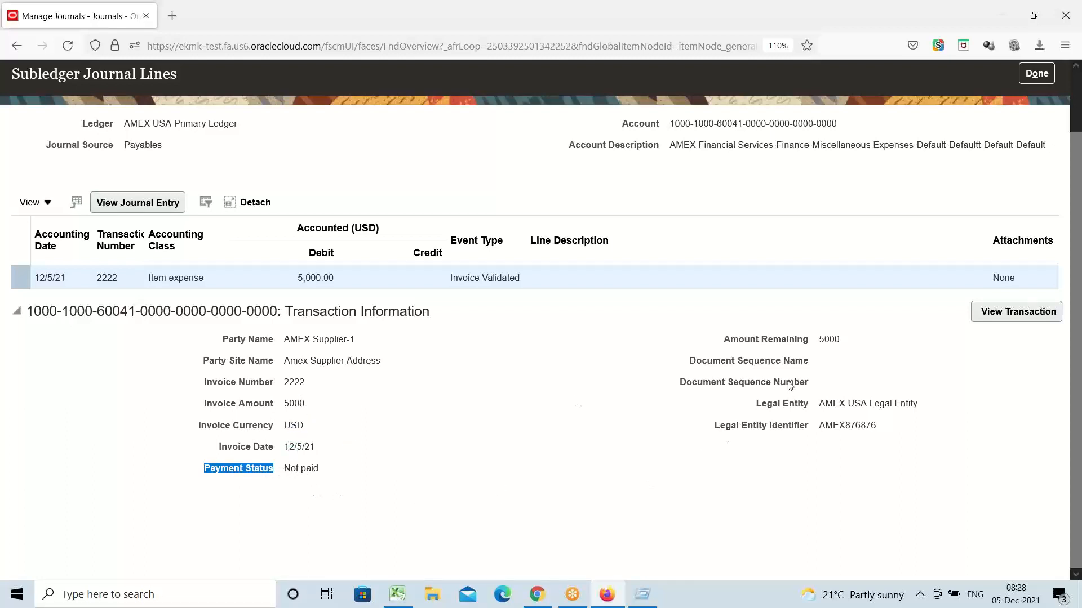
{"action": "triple_click", "coordinate": [824, 340]}
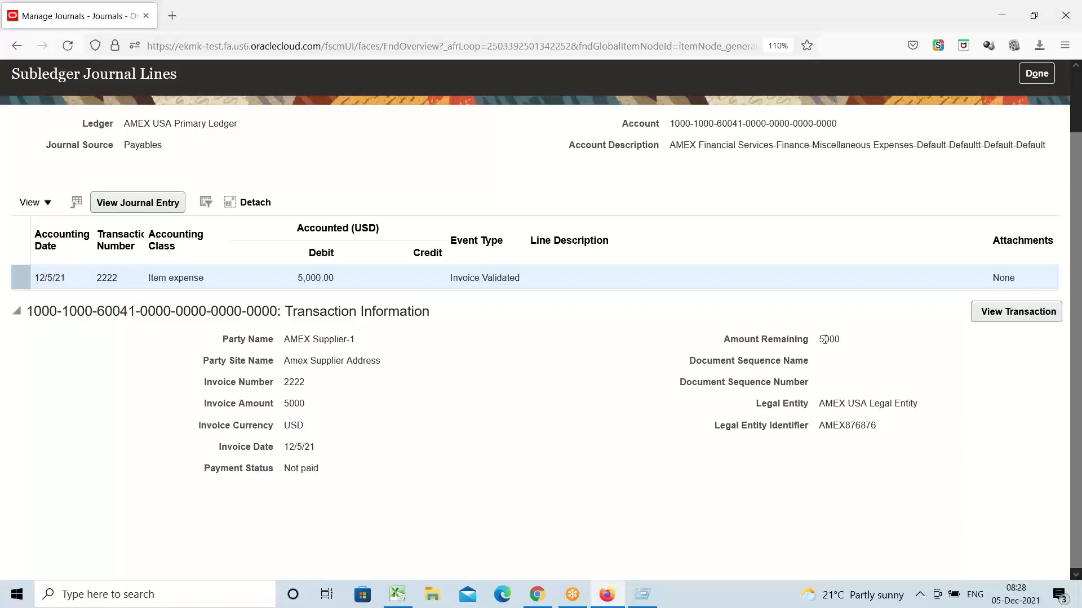
{"action": "double_click", "coordinate": [301, 406]}
{"action": "double_click", "coordinate": [826, 341]}
{"action": "triple_click", "coordinate": [841, 406]}
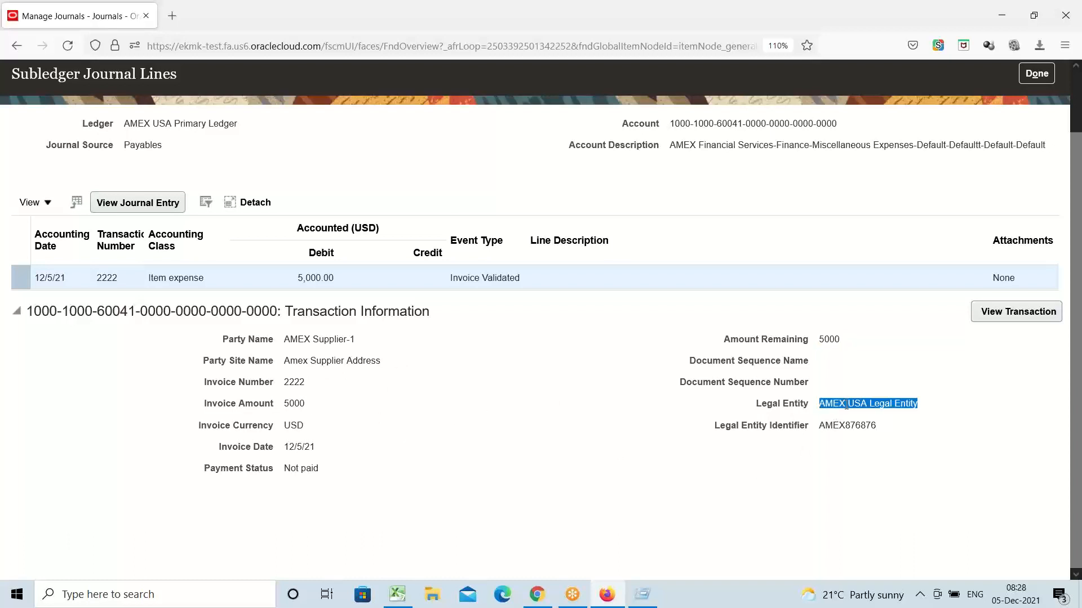
{"action": "double_click", "coordinate": [853, 425]}
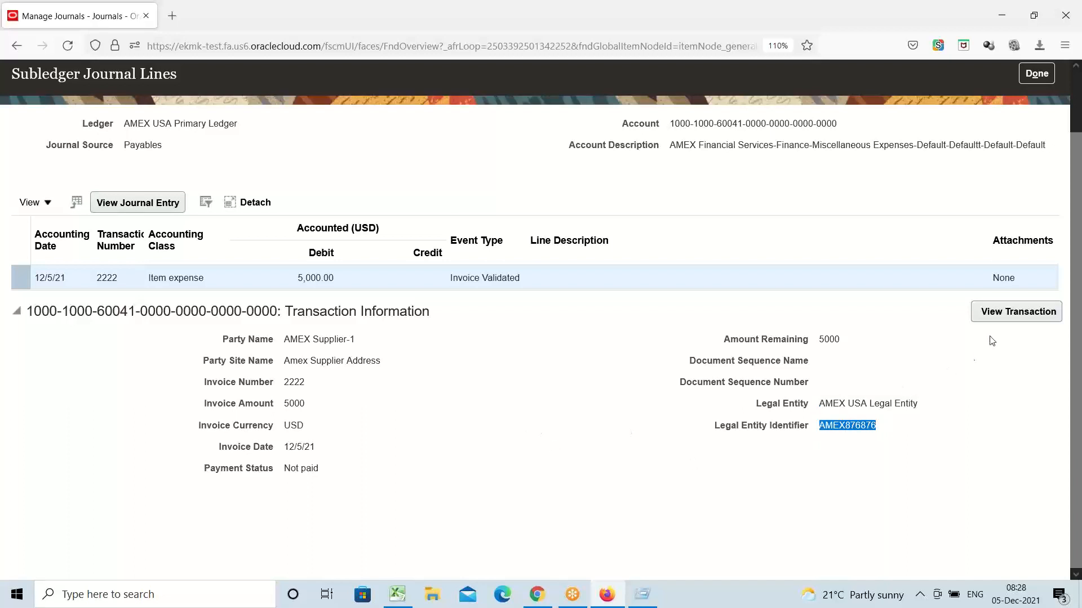
{"action": "left_click", "coordinate": [1014, 317]}
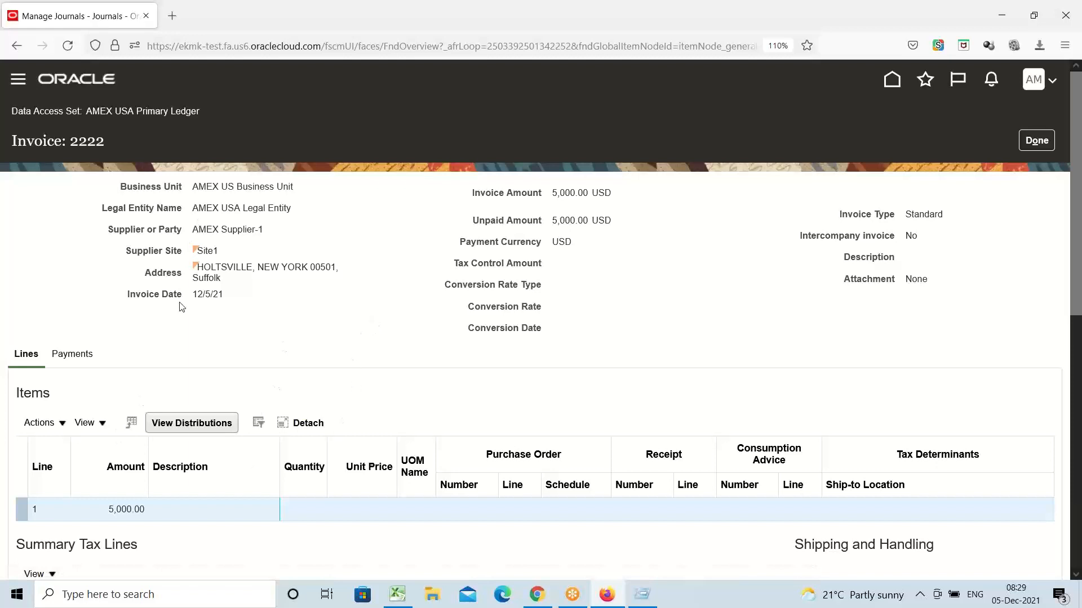
{"action": "double_click", "coordinate": [85, 139]}
{"action": "left_click_drag", "start_coordinate": [87, 113], "coordinate": [210, 117]}
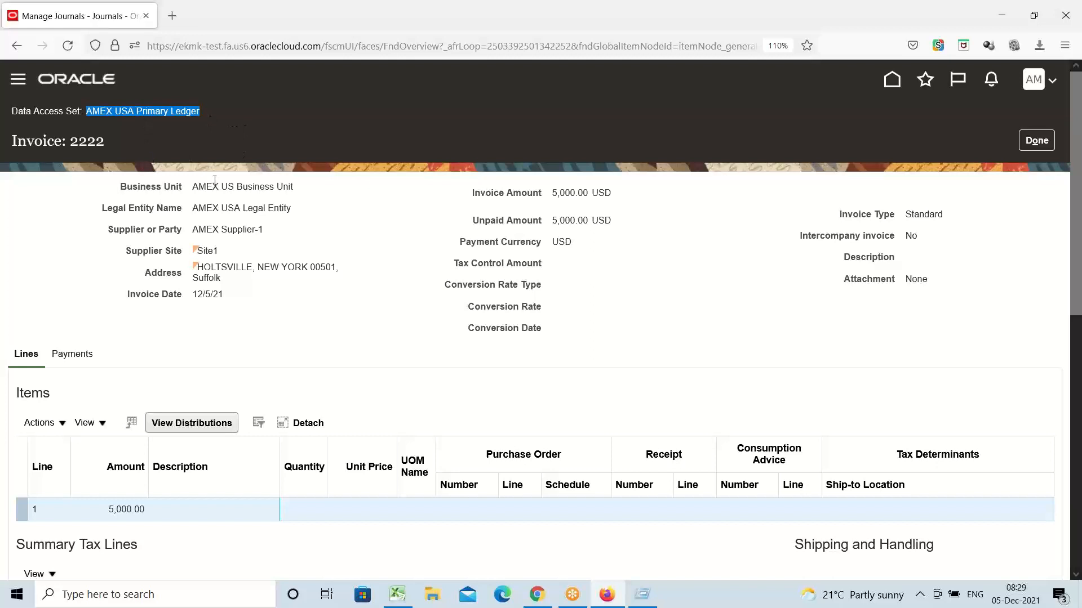
{"action": "left_click", "coordinate": [148, 140]}
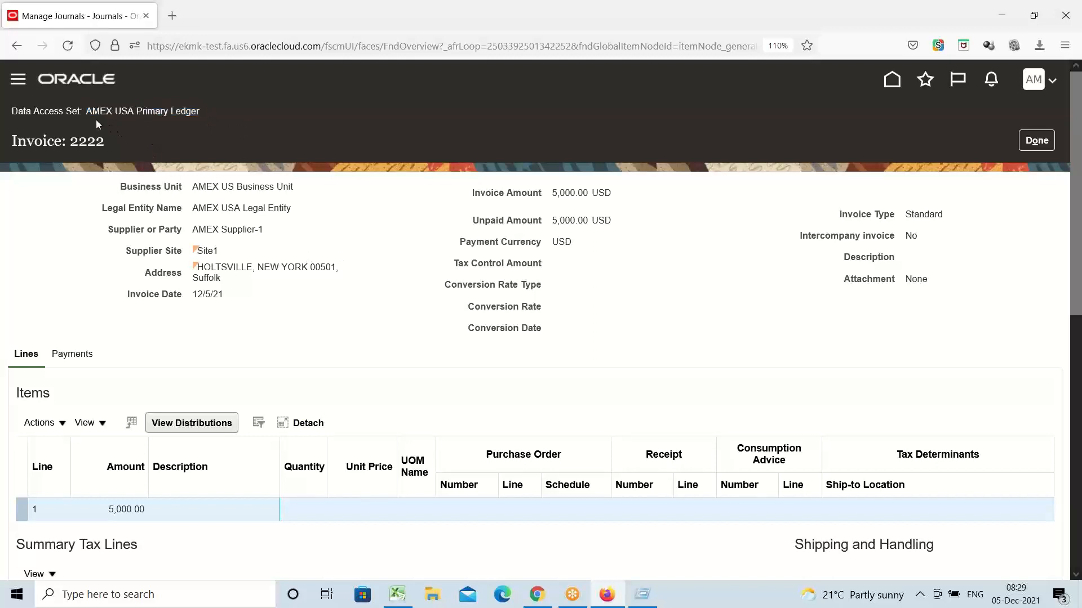
{"action": "left_click_drag", "start_coordinate": [90, 113], "coordinate": [202, 112]}
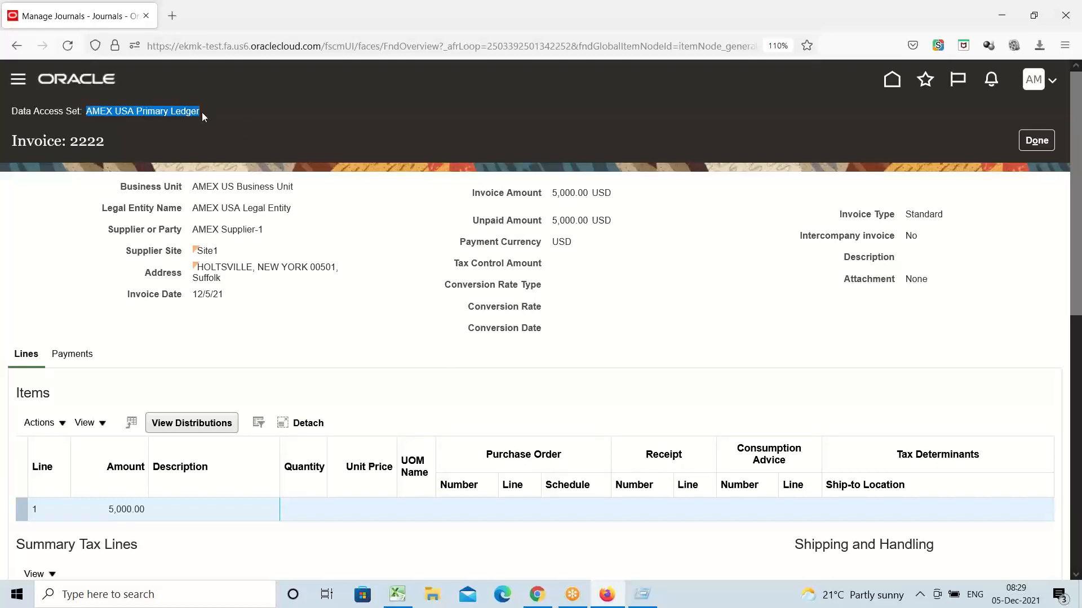
{"action": "triple_click", "coordinate": [216, 186]}
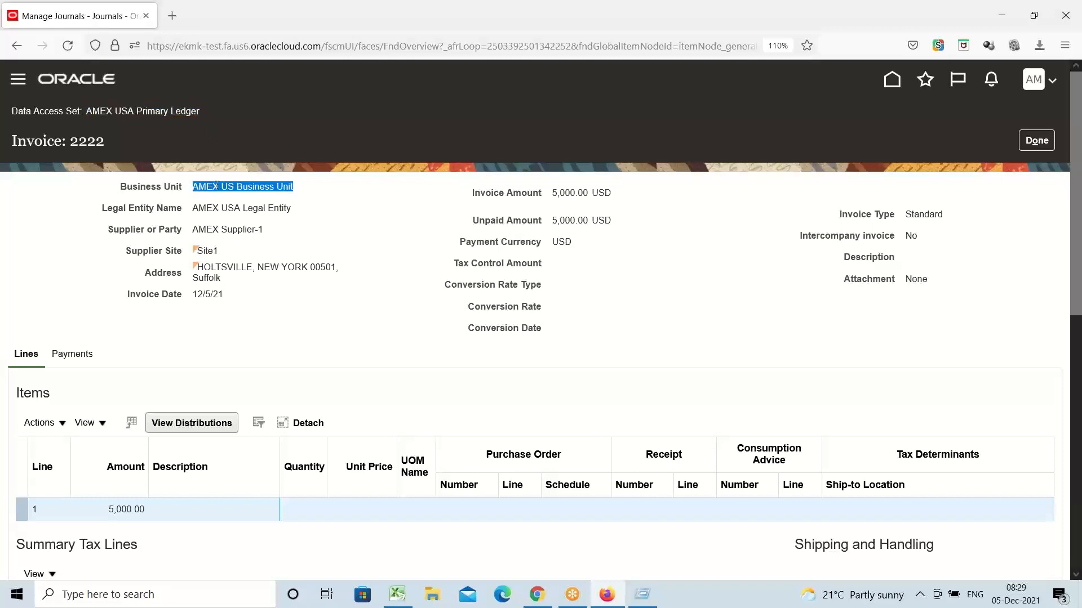
{"action": "left_click", "coordinate": [88, 136]}
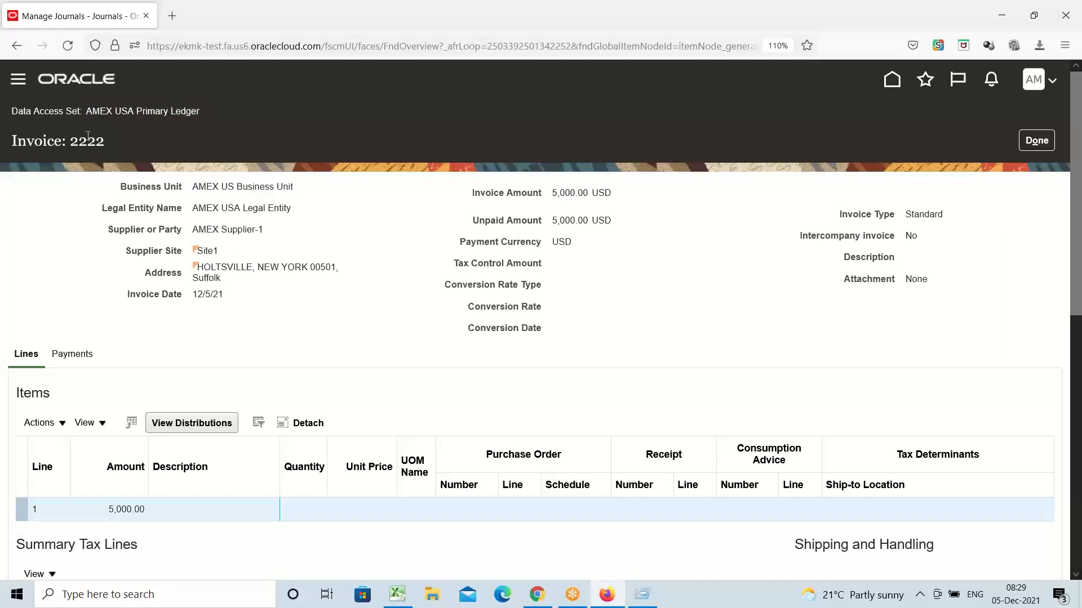
{"action": "triple_click", "coordinate": [88, 135]}
{"action": "left_click", "coordinate": [234, 185]}
{"action": "triple_click", "coordinate": [234, 185]}
{"action": "left_click", "coordinate": [245, 207]}
{"action": "triple_click", "coordinate": [245, 208]}
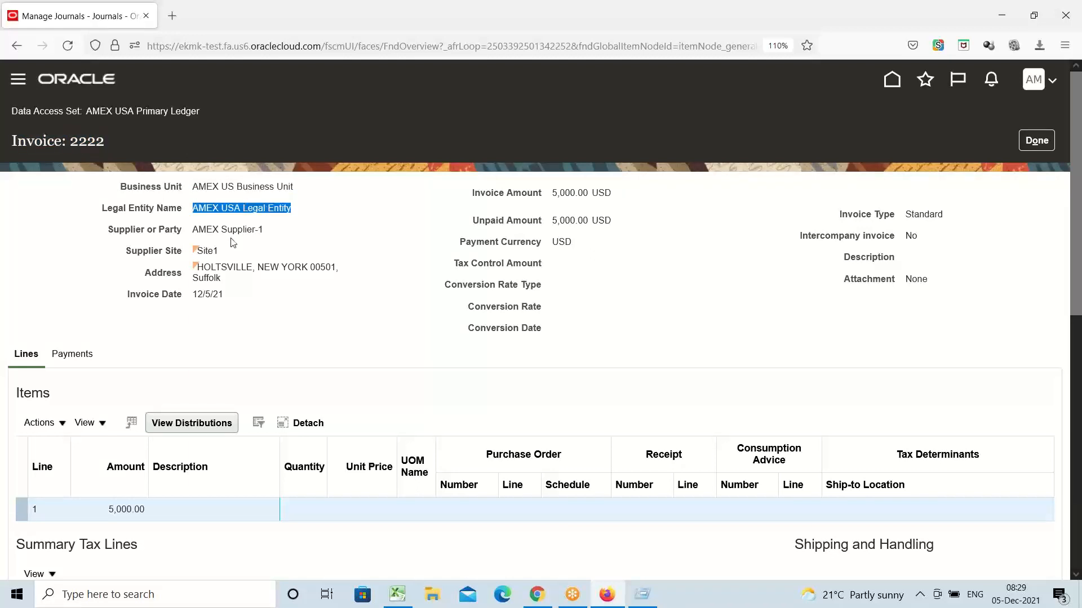
{"action": "triple_click", "coordinate": [229, 231]}
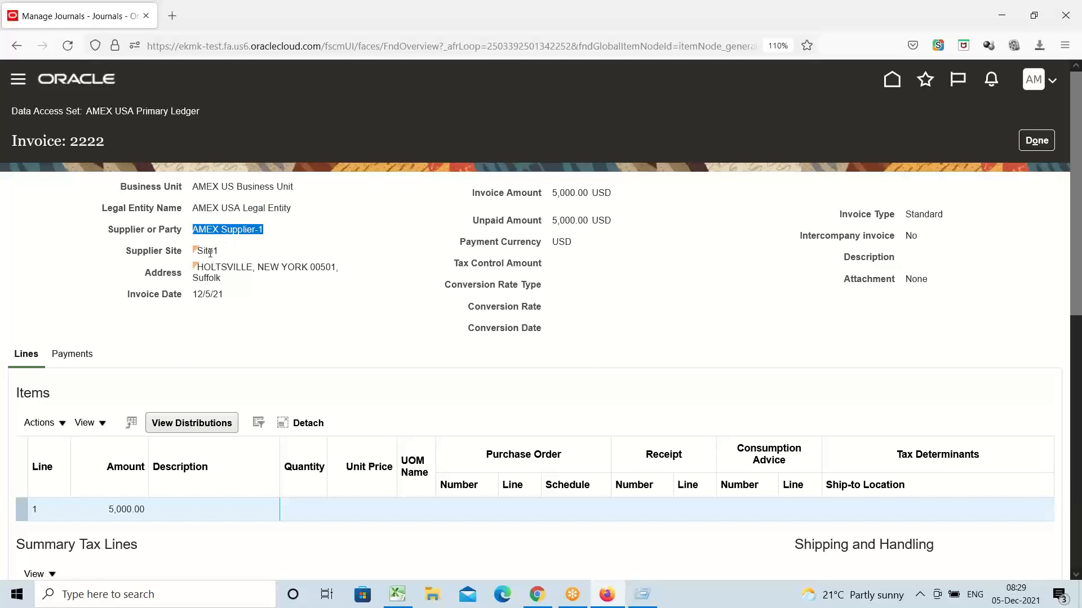
{"action": "left_click", "coordinate": [211, 257]}
{"action": "triple_click", "coordinate": [210, 254]}
{"action": "triple_click", "coordinate": [218, 275]}
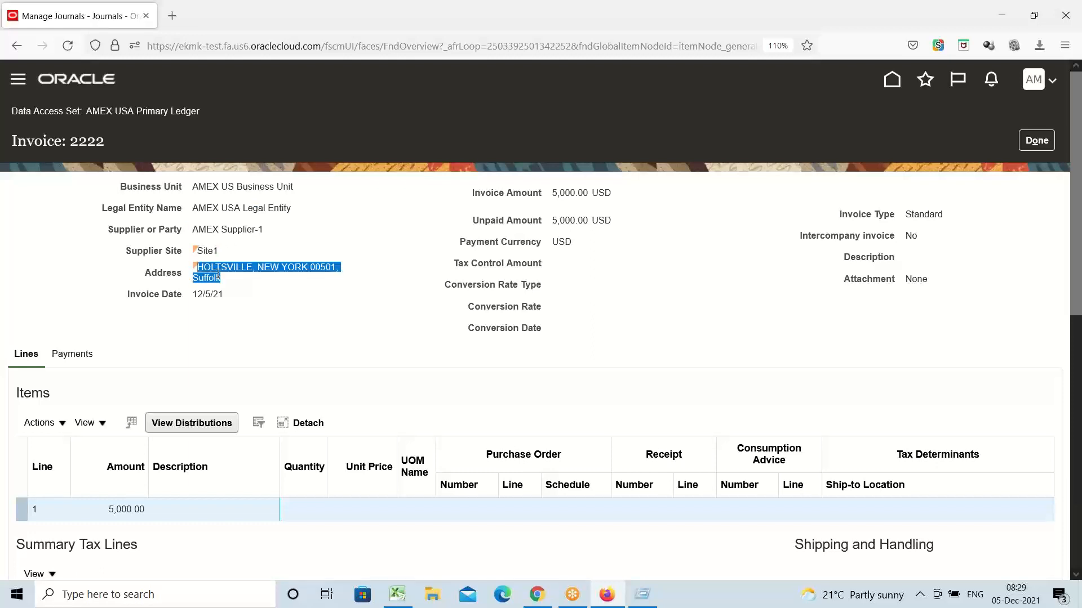
{"action": "left_click", "coordinate": [212, 293]}
{"action": "triple_click", "coordinate": [213, 293]}
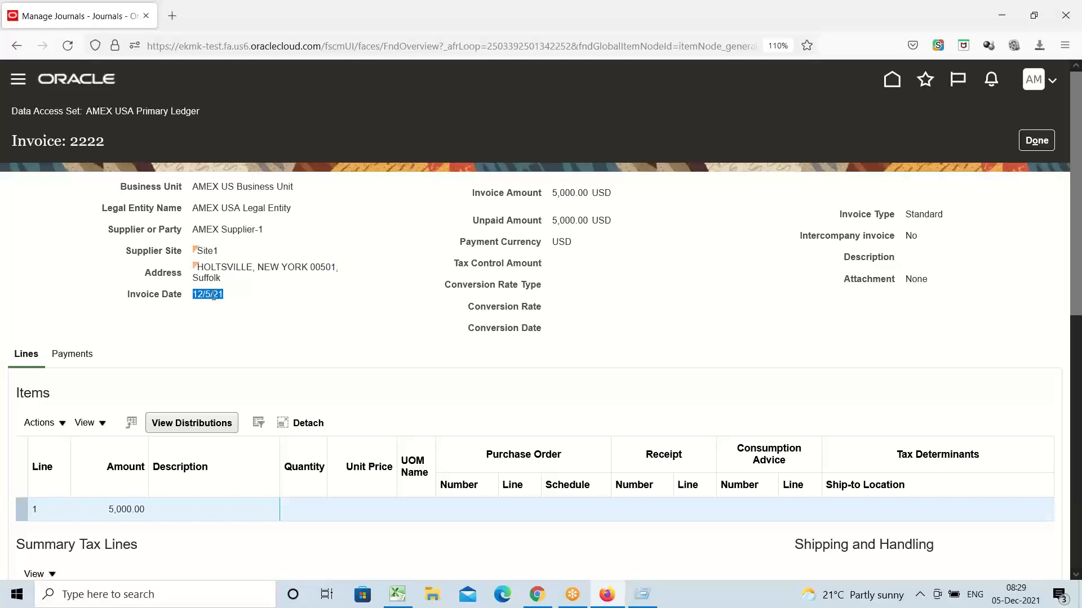
{"action": "double_click", "coordinate": [215, 294]}
{"action": "triple_click", "coordinate": [570, 193]}
{"action": "triple_click", "coordinate": [568, 221]}
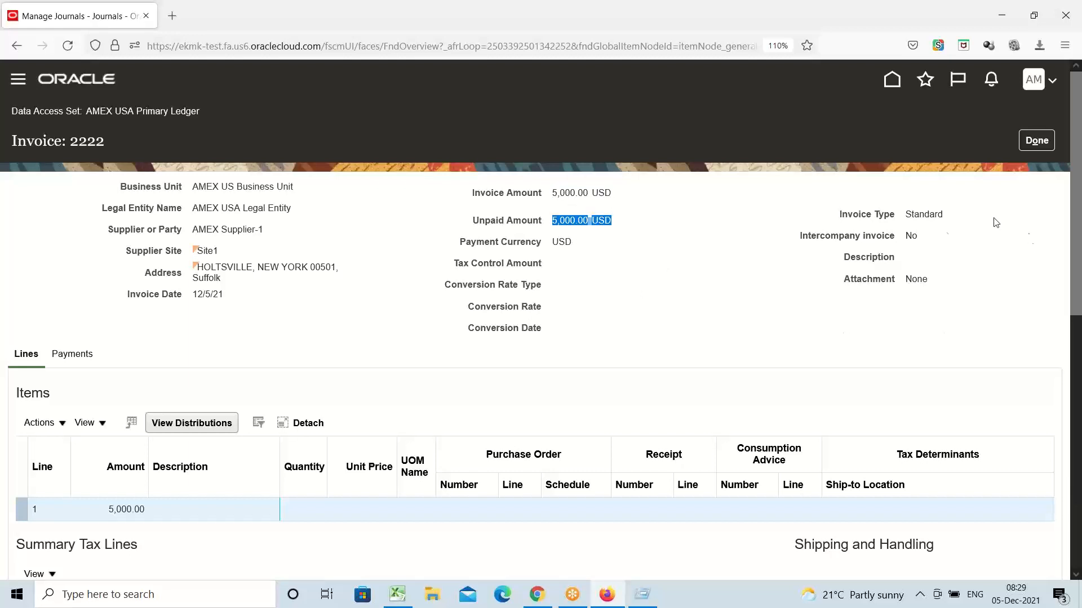
{"action": "triple_click", "coordinate": [926, 214]}
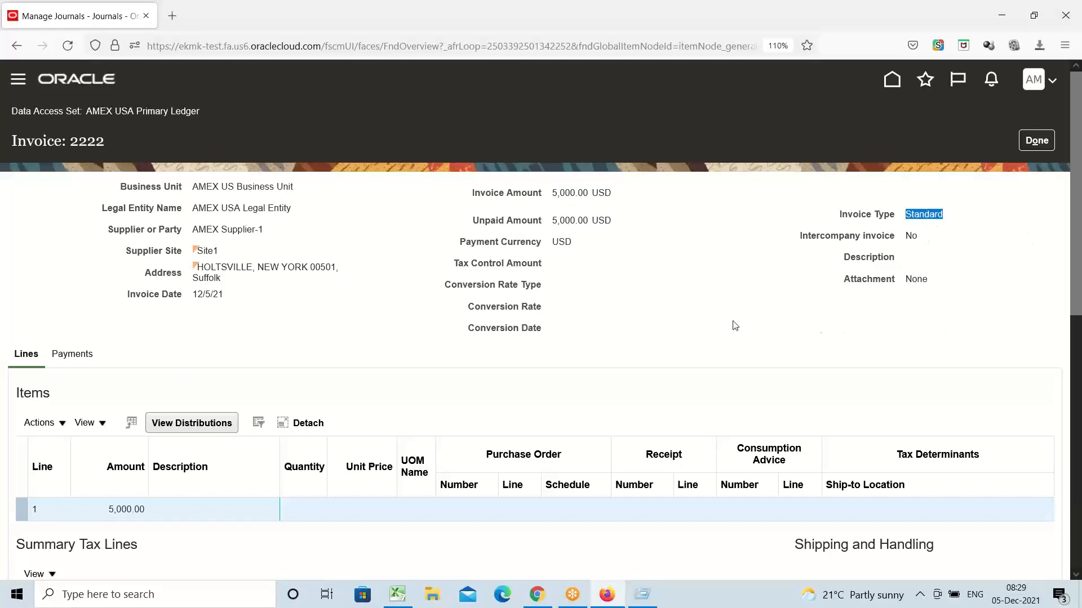
{"action": "scroll", "coordinate": [599, 326], "scroll_direction": "down", "scroll_amount": 3}
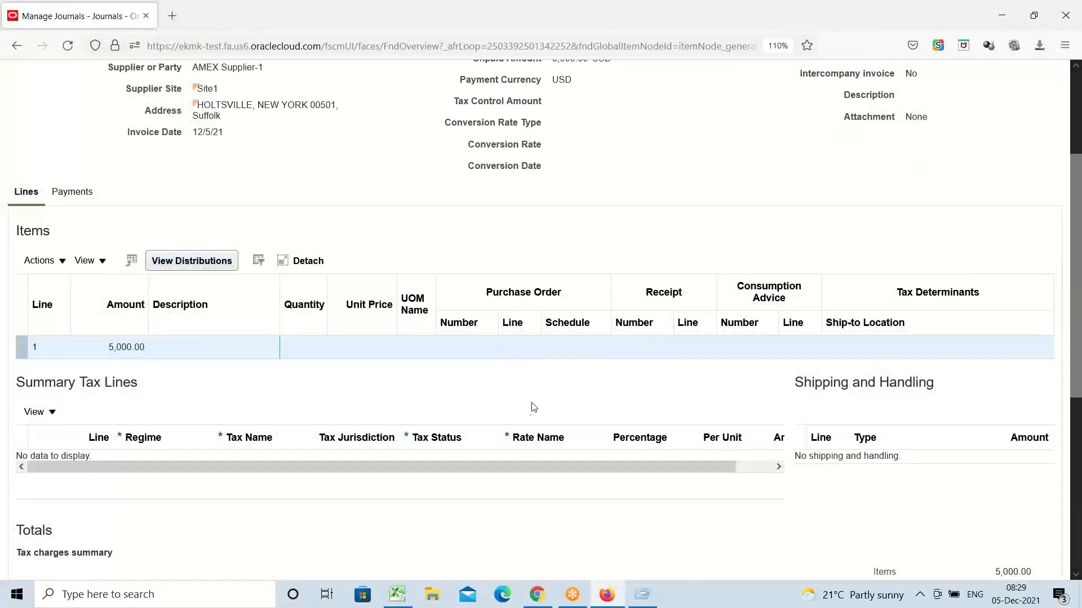
{"action": "scroll", "coordinate": [534, 406], "scroll_direction": "up", "scroll_amount": 1}
{"action": "scroll", "coordinate": [534, 404], "scroll_direction": "down", "scroll_amount": 6}
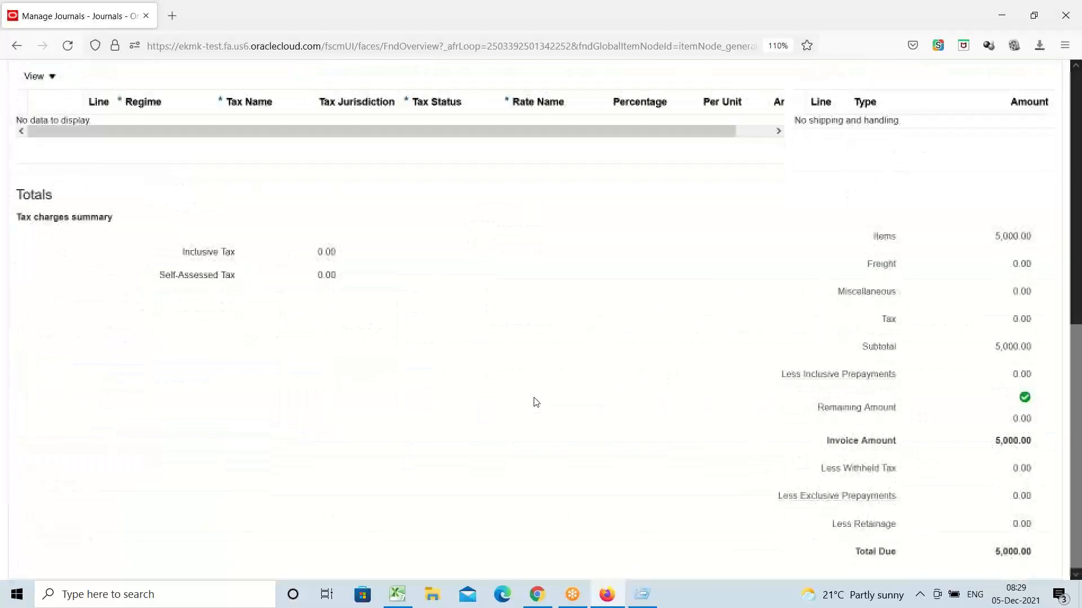
{"action": "scroll", "coordinate": [329, 381], "scroll_direction": "up", "scroll_amount": 6}
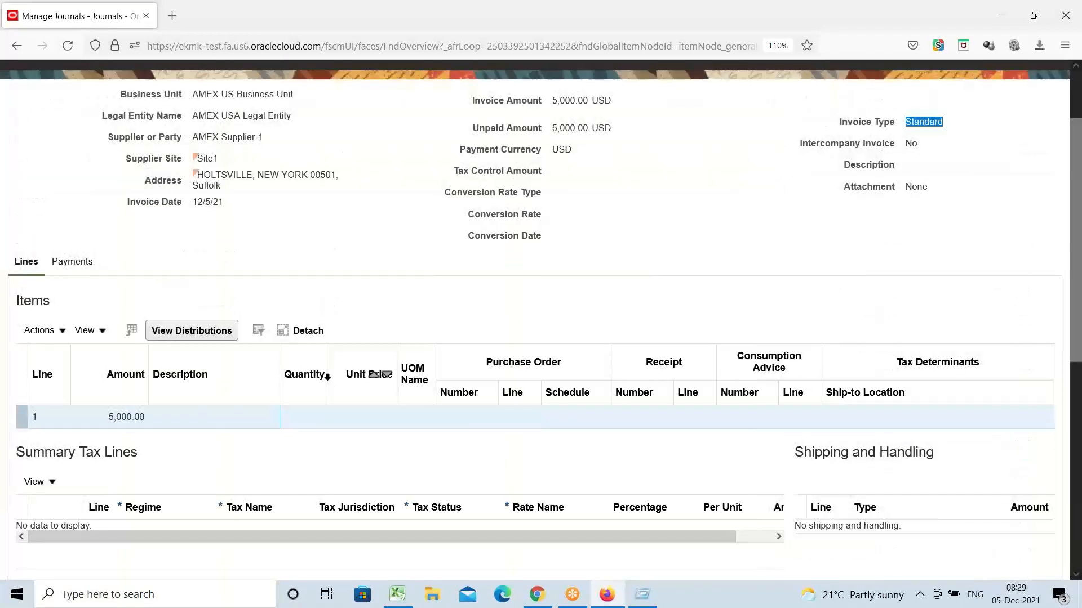
{"action": "scroll", "coordinate": [327, 377], "scroll_direction": "up", "scroll_amount": 1}
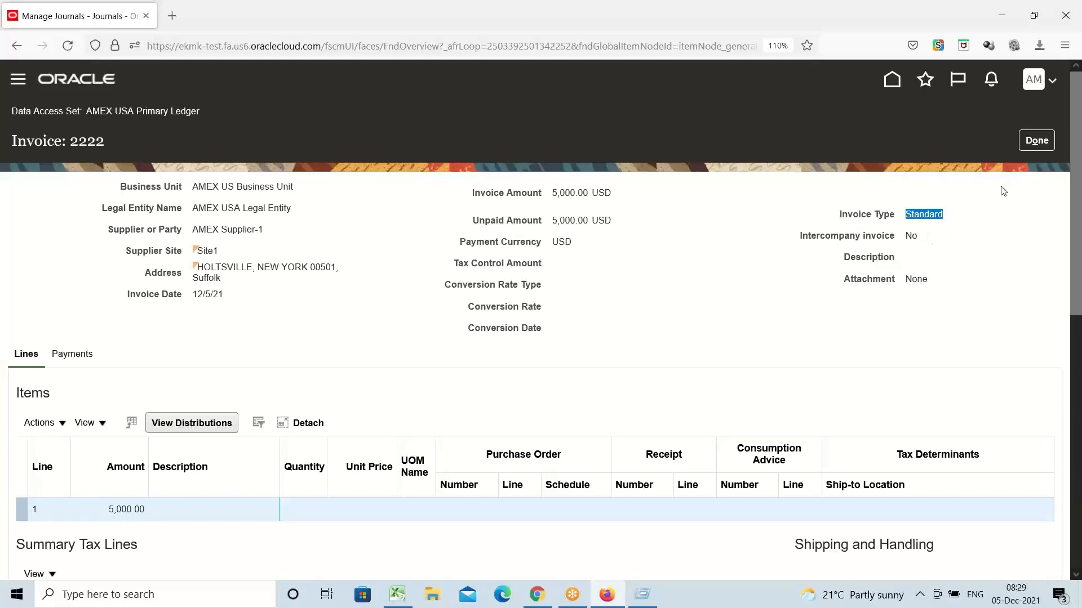
{"action": "left_click", "coordinate": [1037, 140]}
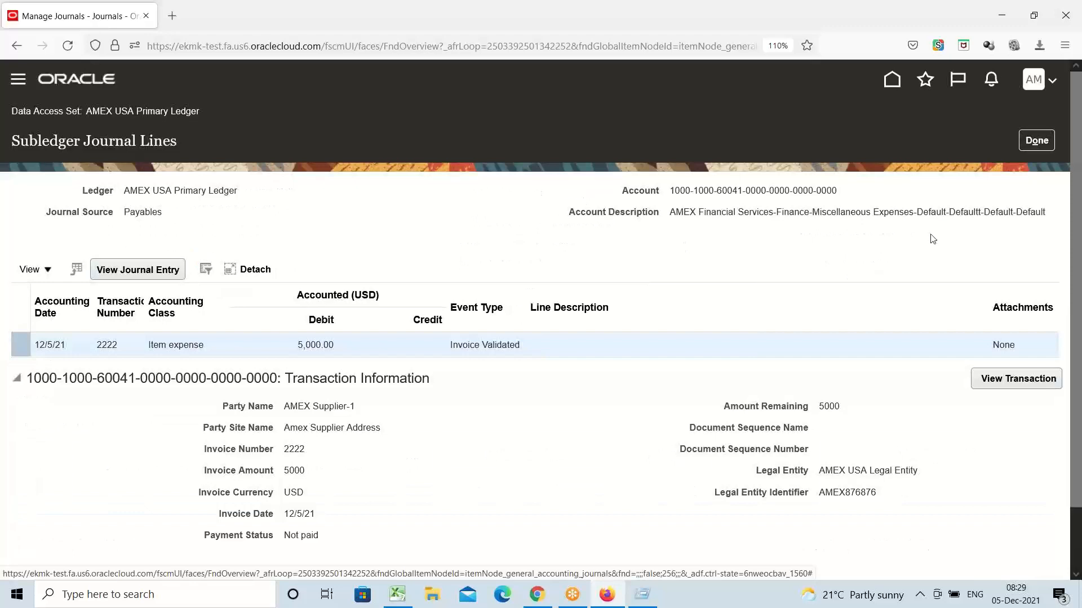
Step: Close the subledger lines and review the Dec-21 Purchase Invoices category on Edit Journal
{"action": "left_click", "coordinate": [1038, 142]}
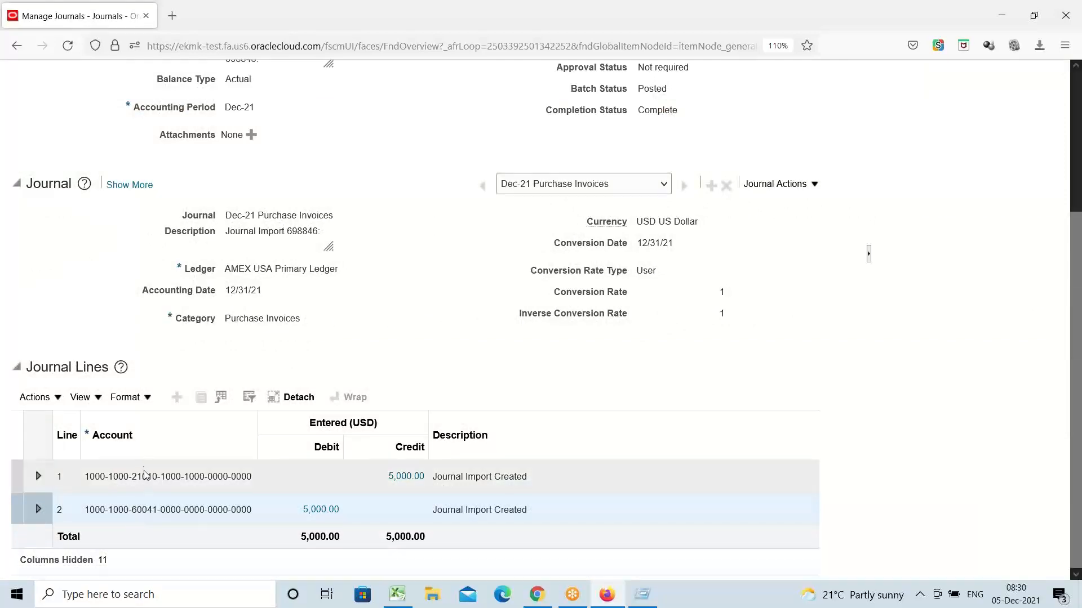
{"action": "scroll", "coordinate": [152, 511], "scroll_direction": "up", "scroll_amount": 3}
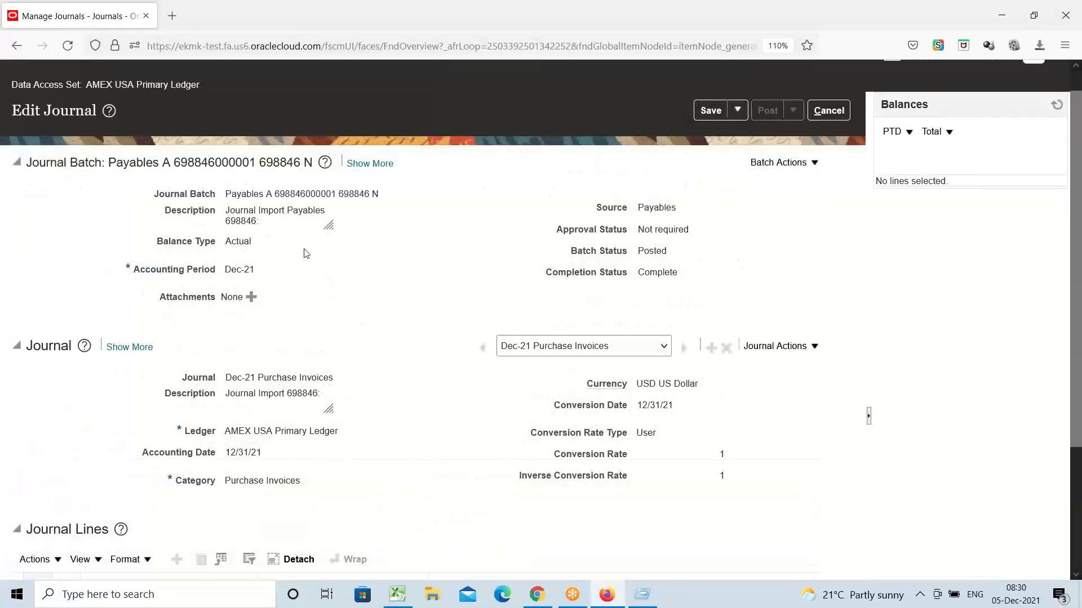
{"action": "triple_click", "coordinate": [271, 482]}
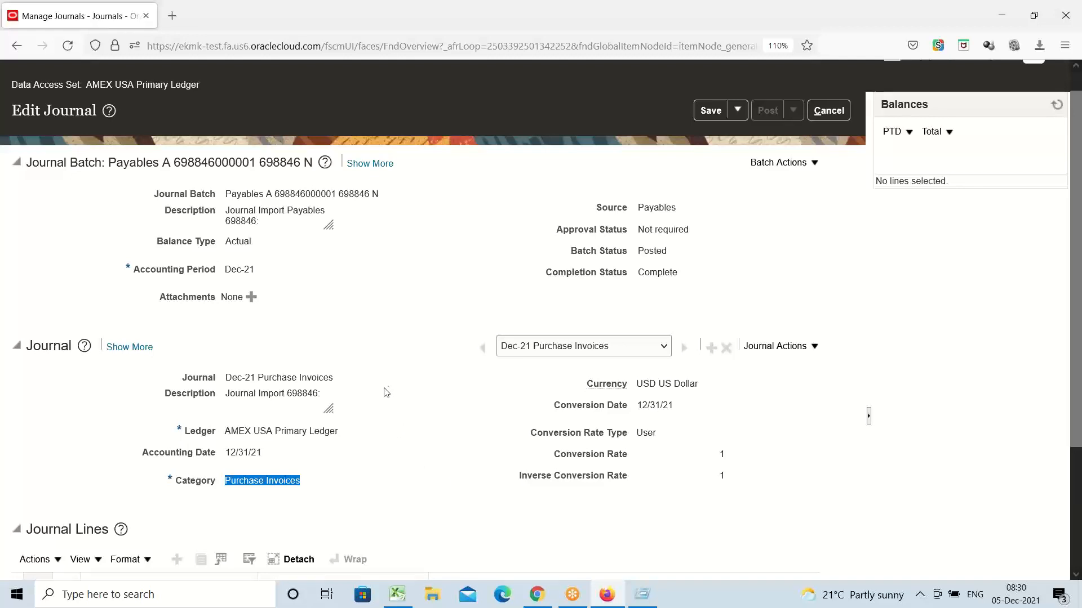
{"action": "triple_click", "coordinate": [60, 115]}
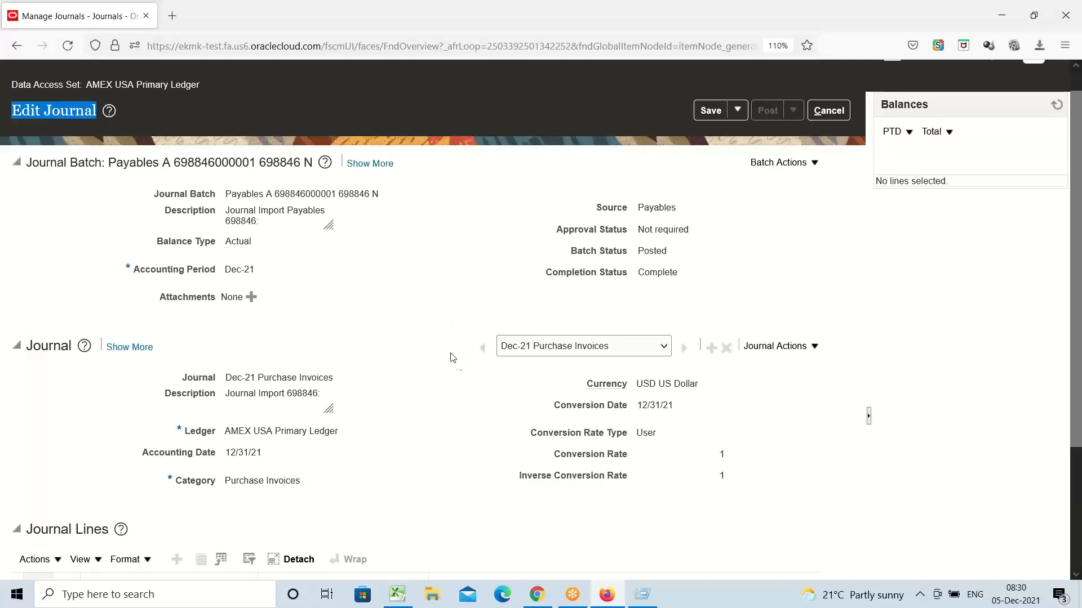
{"action": "scroll", "coordinate": [451, 358], "scroll_direction": "down", "scroll_amount": 3}
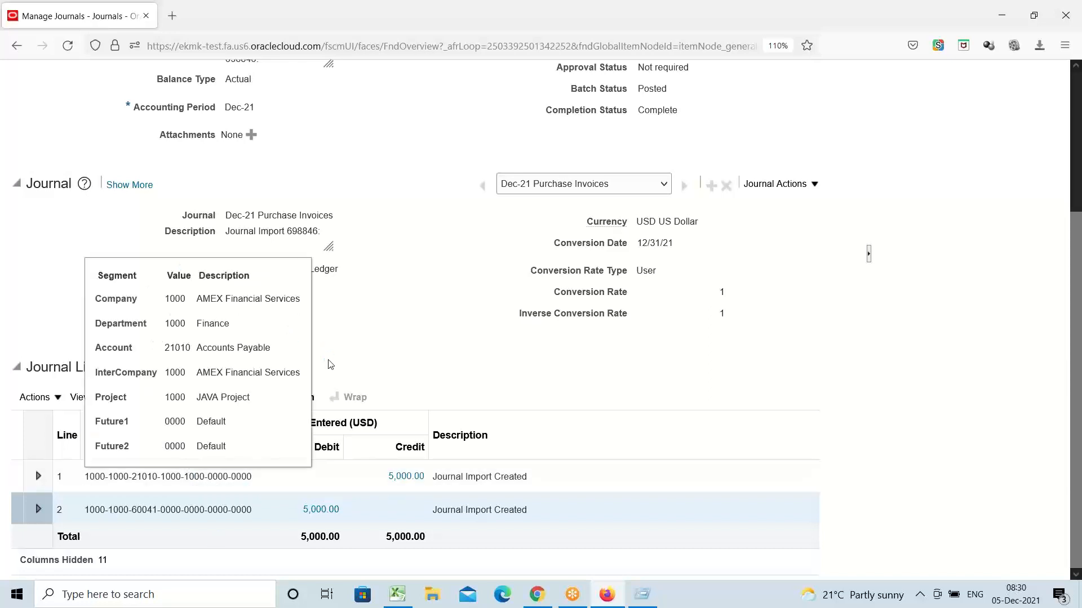
Step: Check the journal's currency details and Posted batch status, then cancel Edit Journal without saving
{"action": "double_click", "coordinate": [380, 355]}
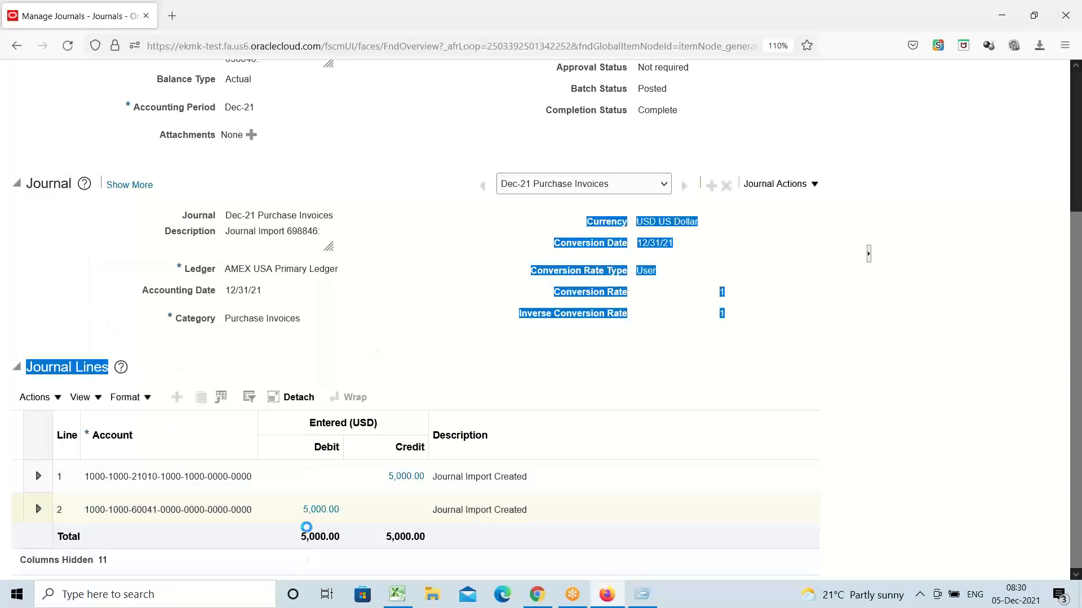
{"action": "left_click", "coordinate": [398, 345]}
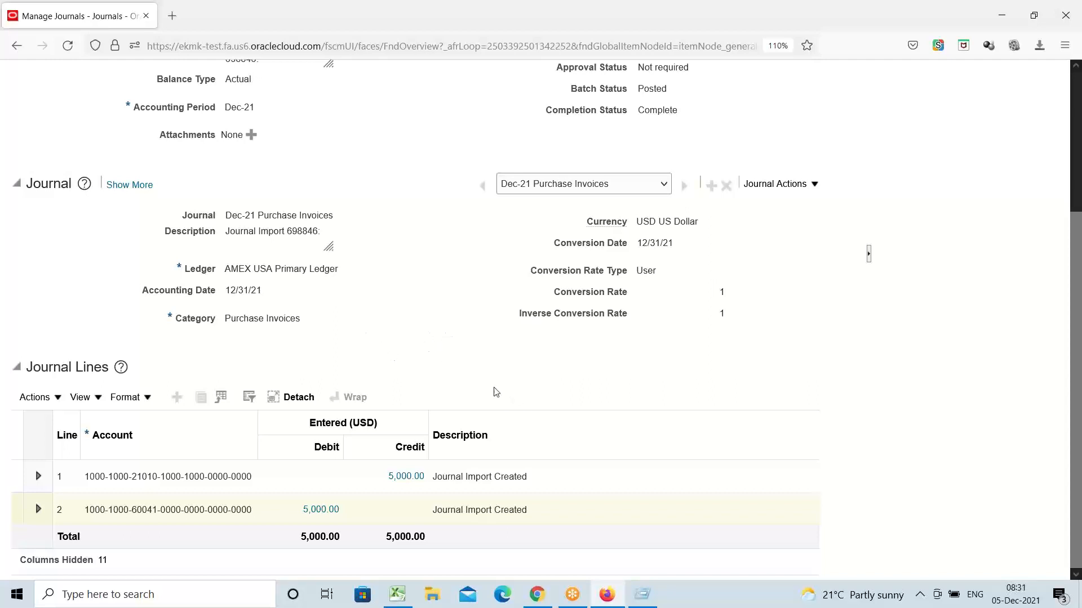
{"action": "scroll", "coordinate": [475, 392], "scroll_direction": "up", "scroll_amount": 3}
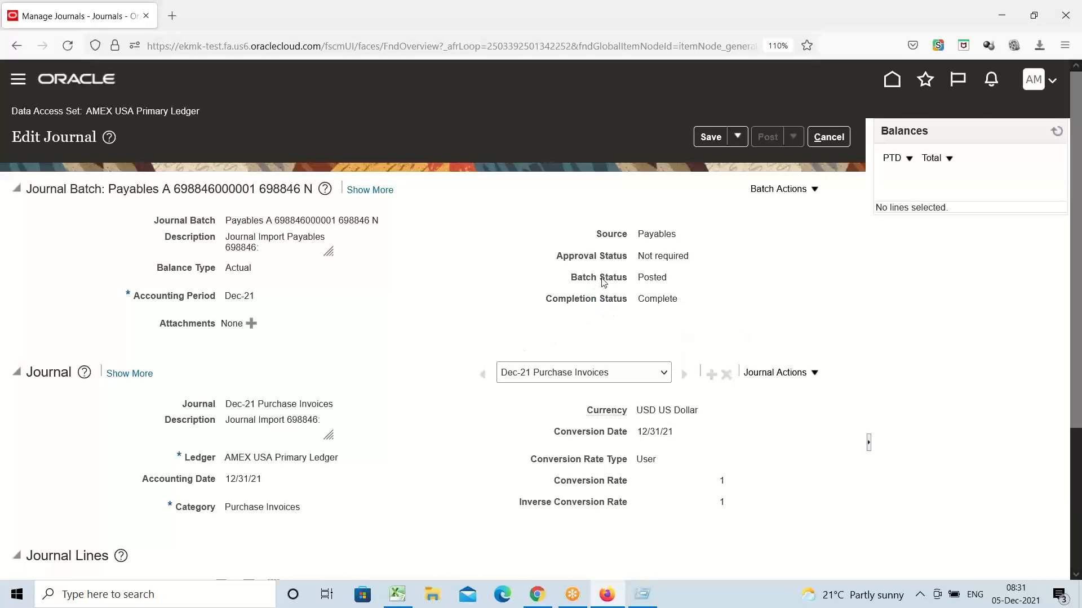
{"action": "double_click", "coordinate": [671, 278]}
{"action": "left_click", "coordinate": [392, 345]}
{"action": "double_click", "coordinate": [652, 277]}
{"action": "scroll", "coordinate": [400, 340], "scroll_direction": "down", "scroll_amount": 3}
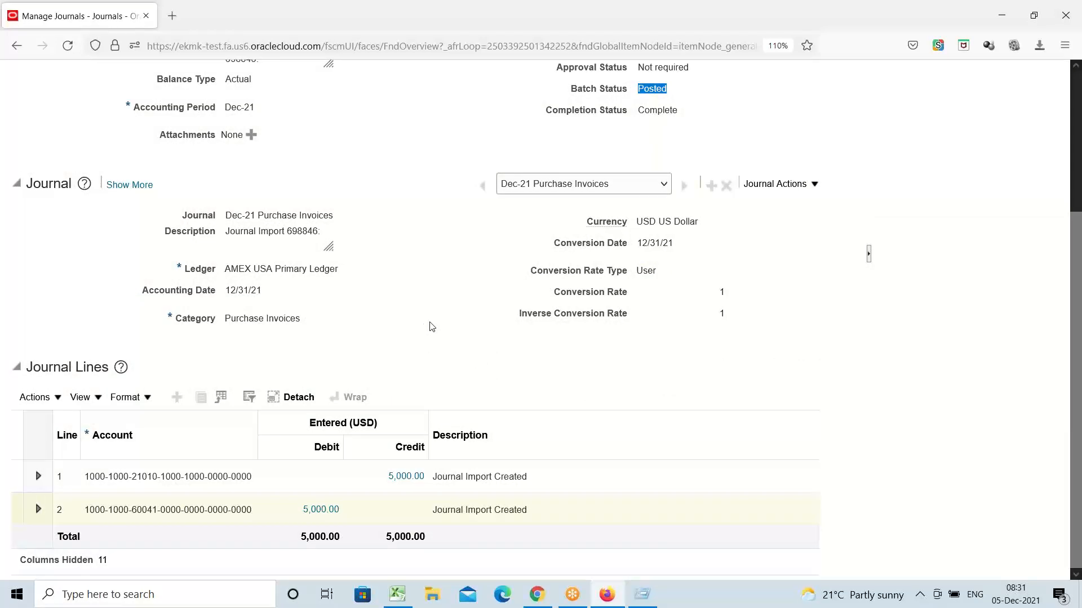
{"action": "scroll", "coordinate": [442, 319], "scroll_direction": "up", "scroll_amount": 3}
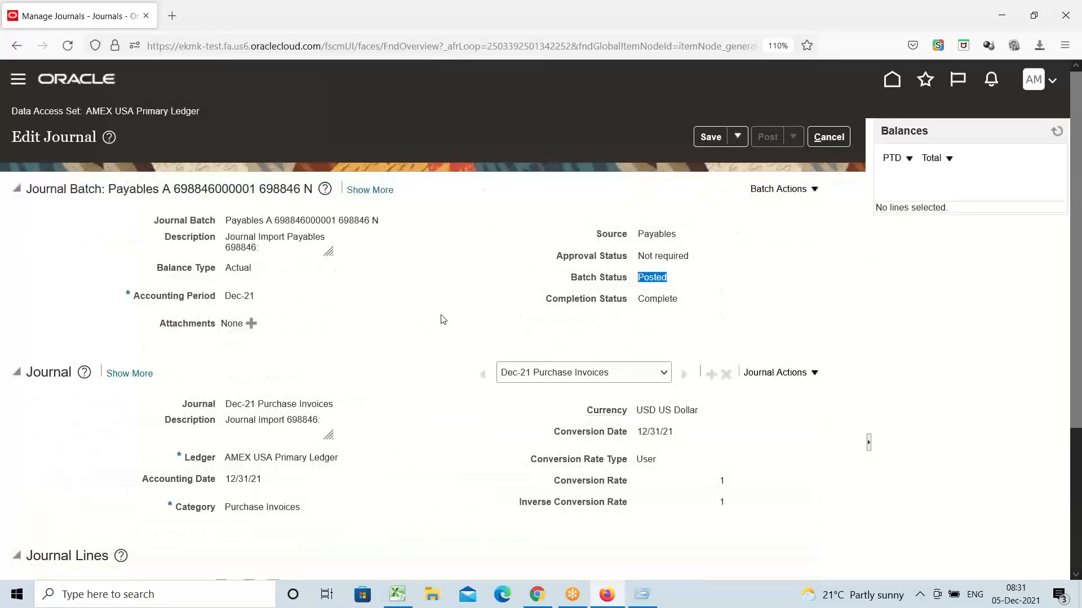
{"action": "left_click", "coordinate": [833, 139]}
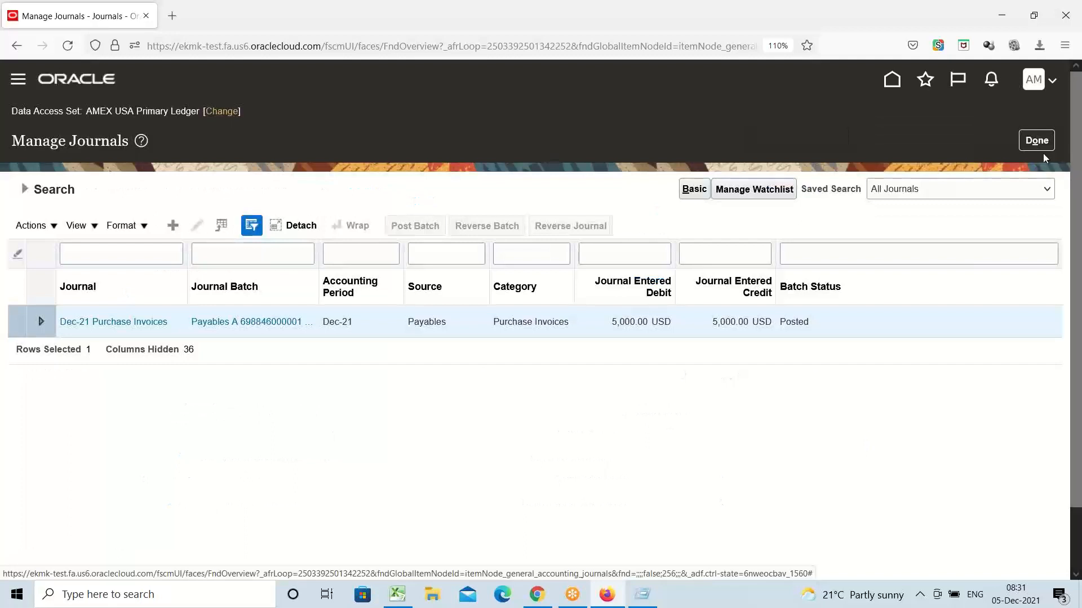
Step: Close Manage Journals with Done and return to the Journals work area overview
{"action": "left_click", "coordinate": [1037, 141]}
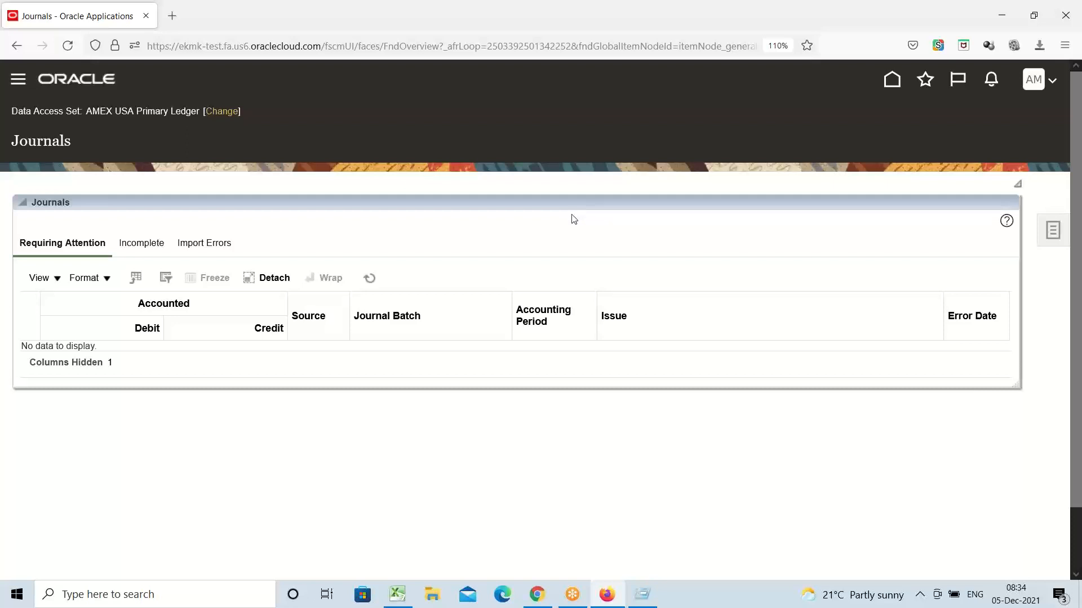
Step: Open the Manage Journals search from the Journals task list
{"action": "left_click", "coordinate": [832, 61]}
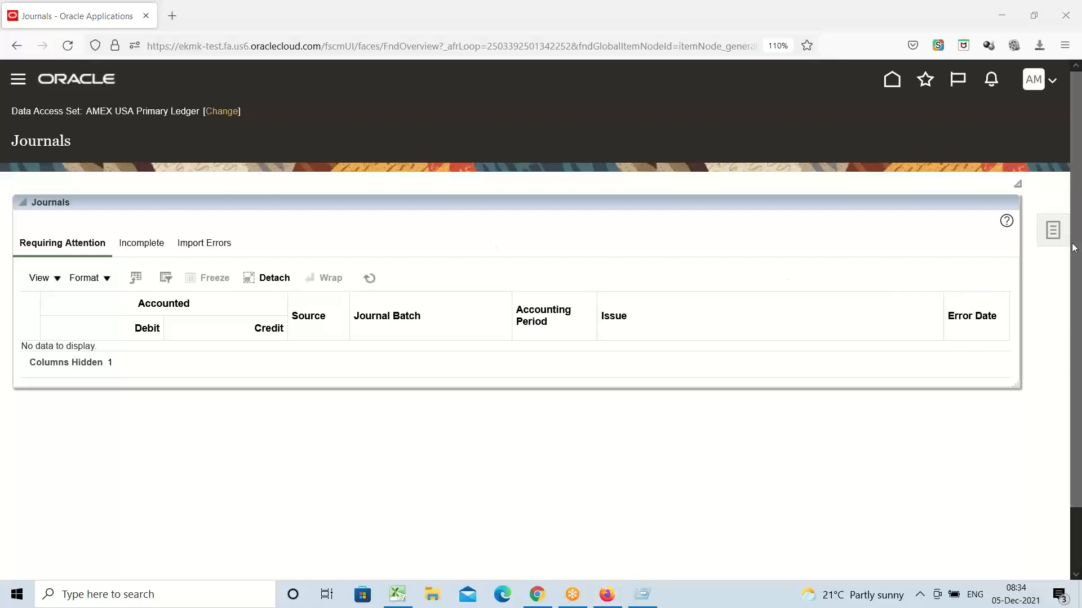
{"action": "left_click", "coordinate": [1048, 234]}
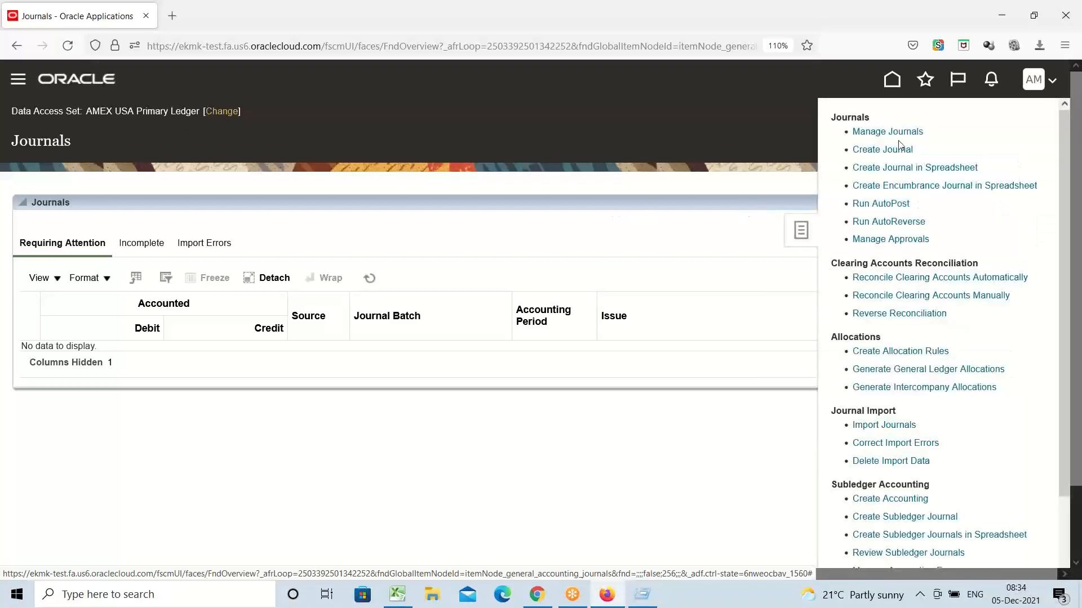
{"action": "left_click", "coordinate": [889, 133]}
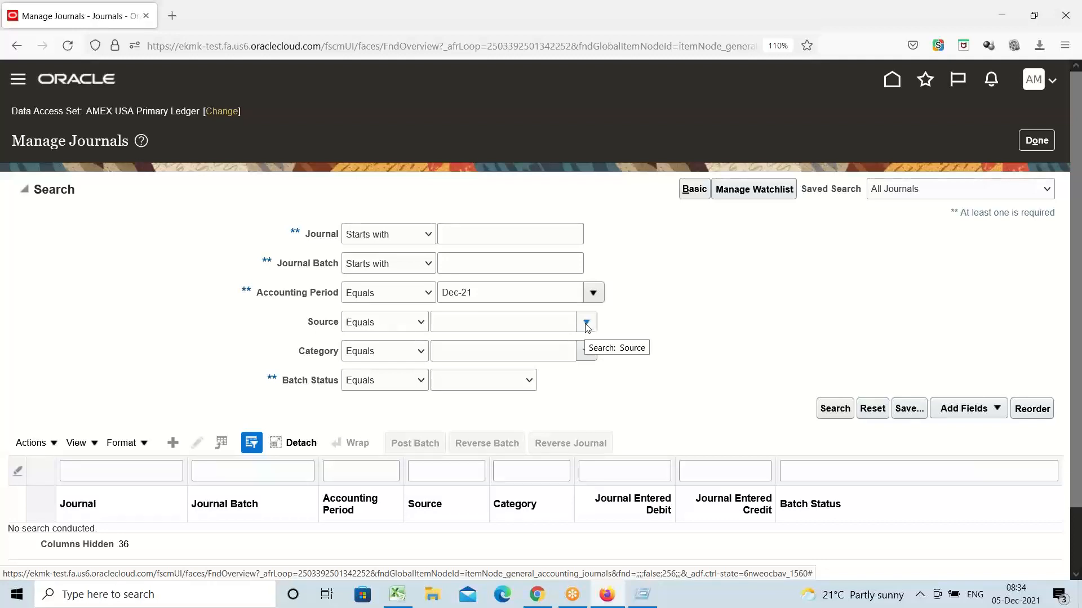
Step: Choose Payables as the journal source through the Source search dialog and run the Dec-21 search
{"action": "left_click", "coordinate": [585, 324]}
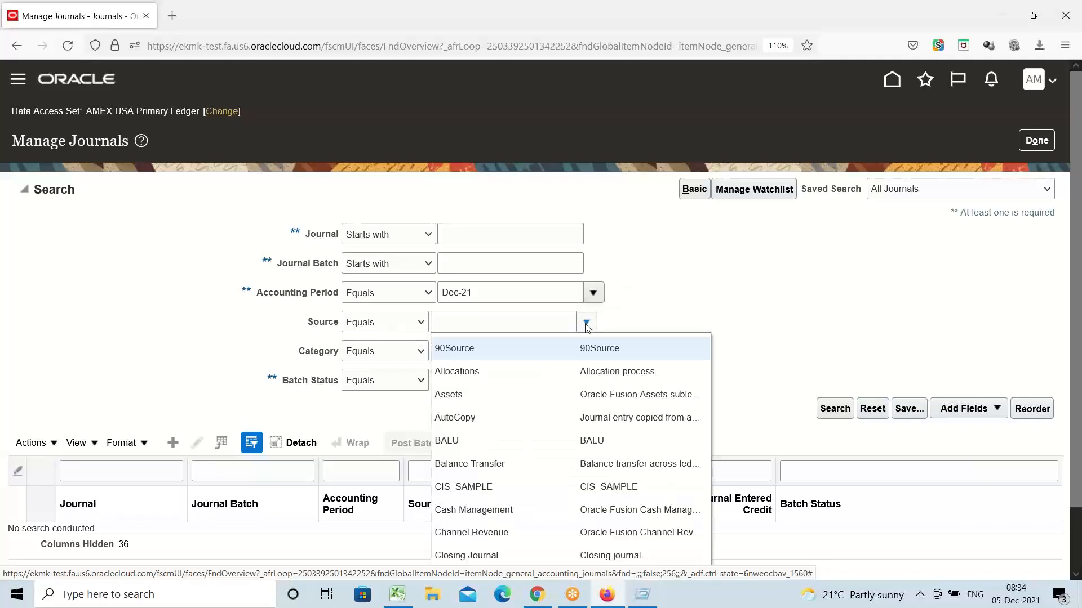
{"action": "scroll", "coordinate": [651, 432], "scroll_direction": "down", "scroll_amount": 2}
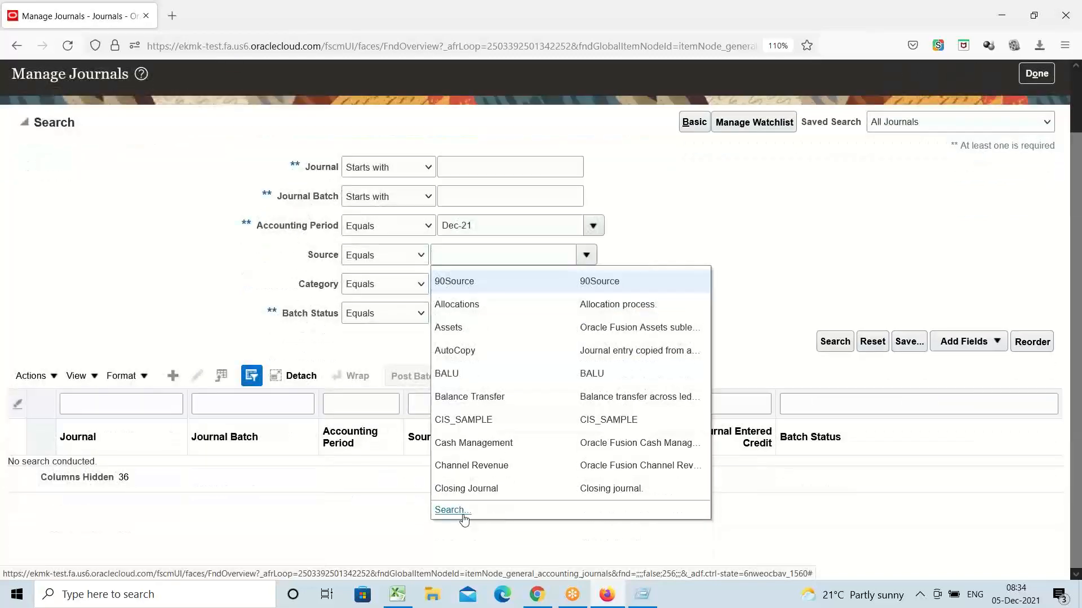
{"action": "left_click", "coordinate": [450, 511]}
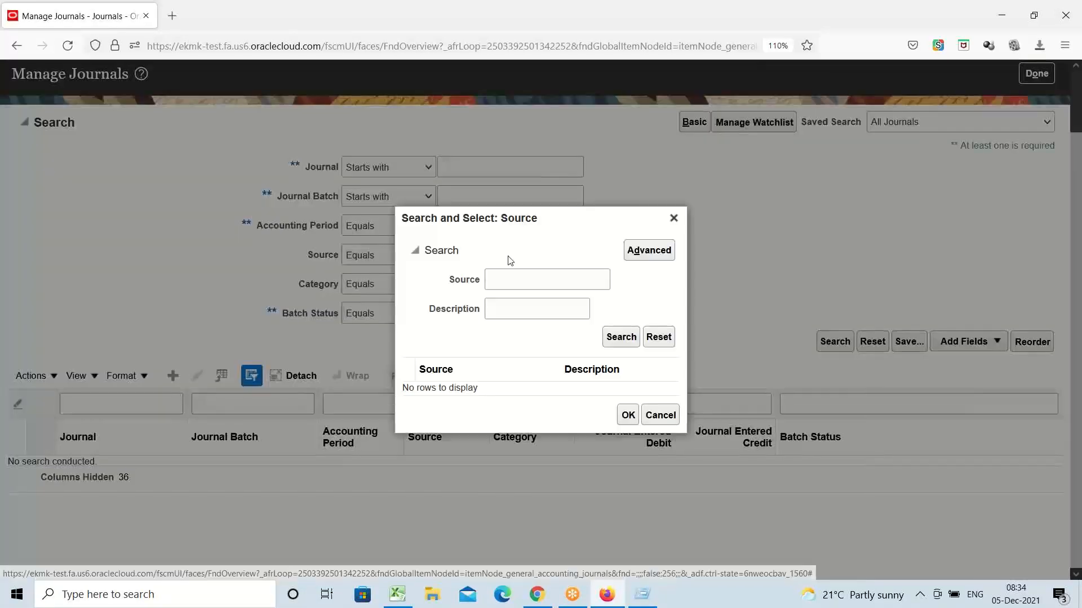
{"action": "left_click", "coordinate": [531, 280]}
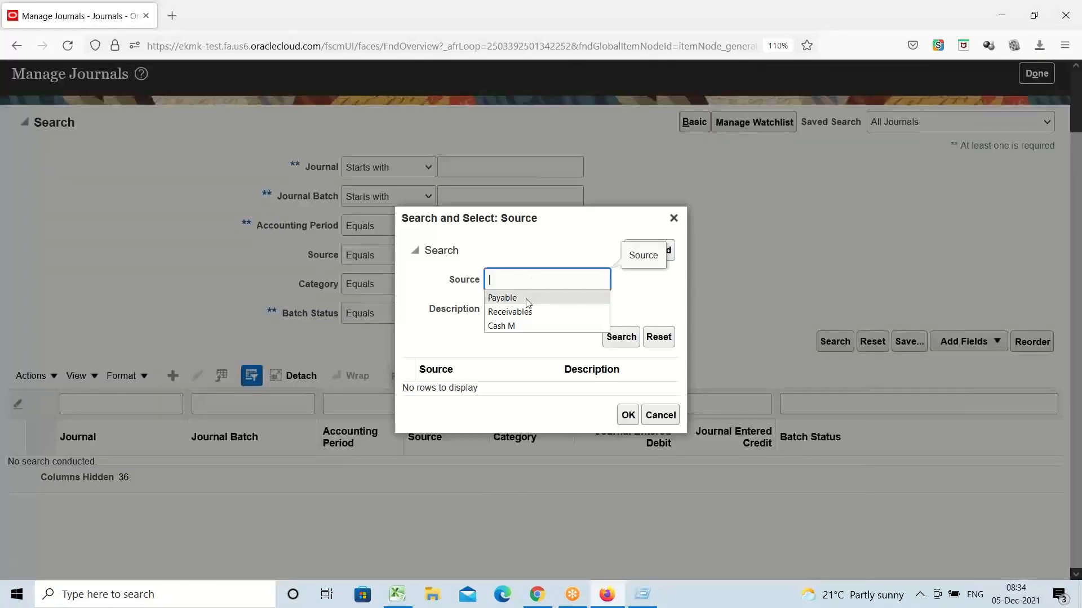
{"action": "left_click", "coordinate": [526, 299]}
{"action": "left_click", "coordinate": [621, 337]}
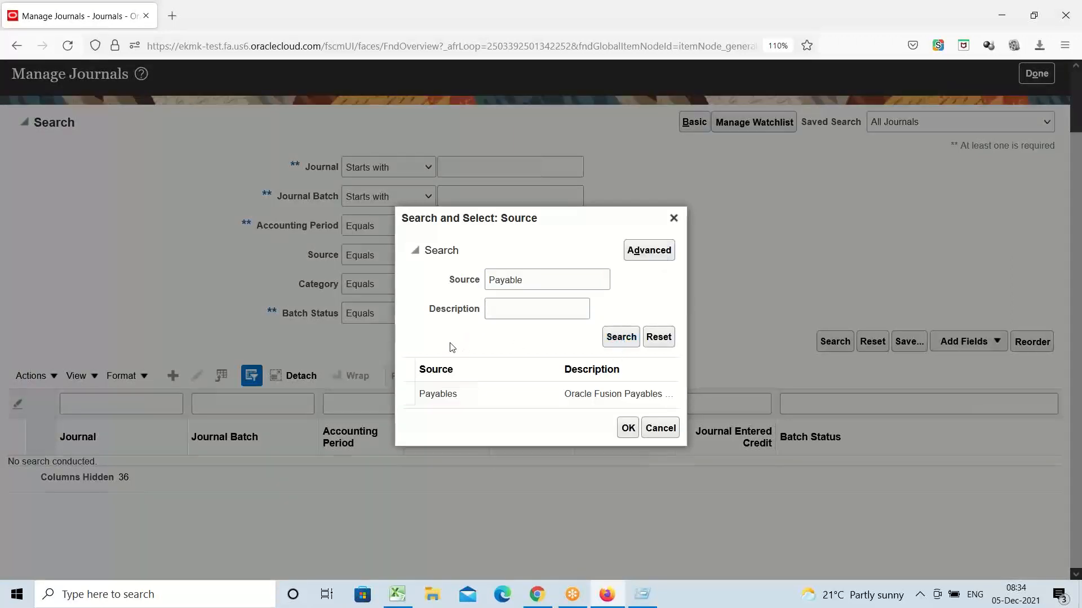
{"action": "left_click", "coordinate": [464, 388]}
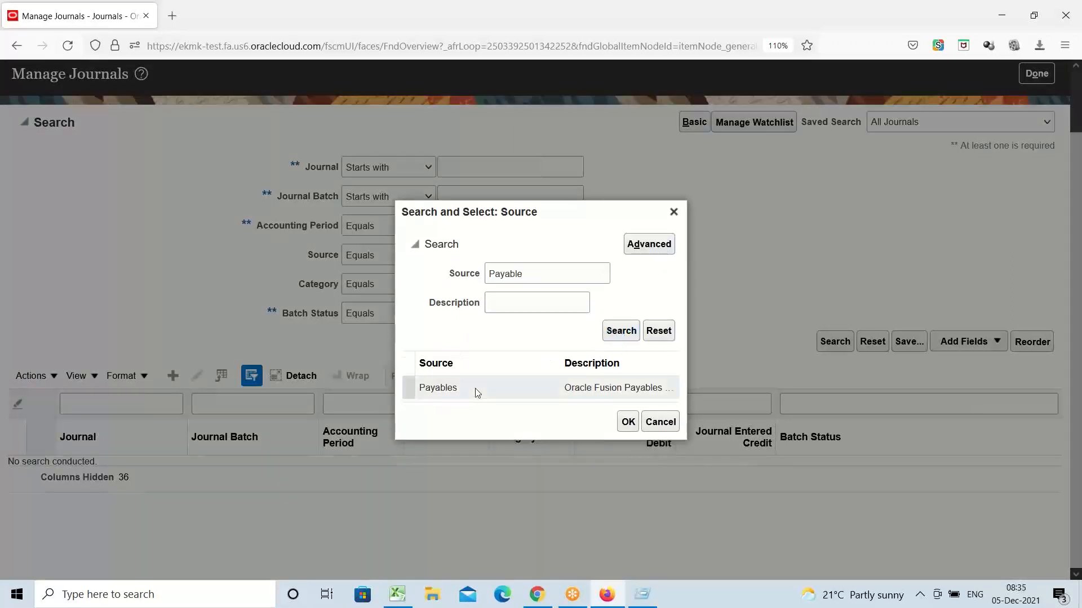
{"action": "left_click", "coordinate": [627, 424]}
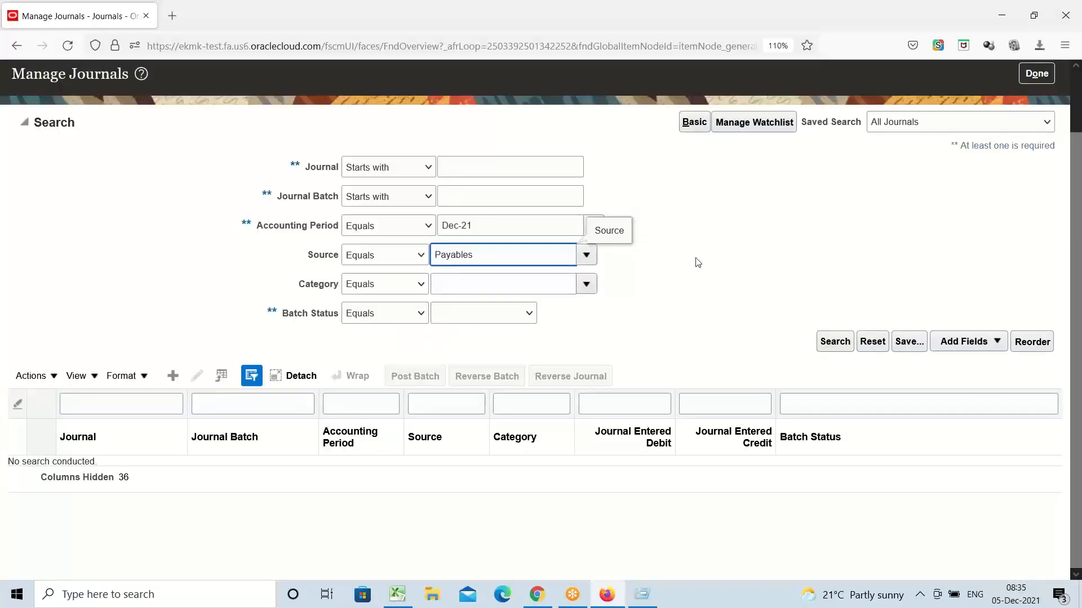
{"action": "left_click", "coordinate": [645, 313]}
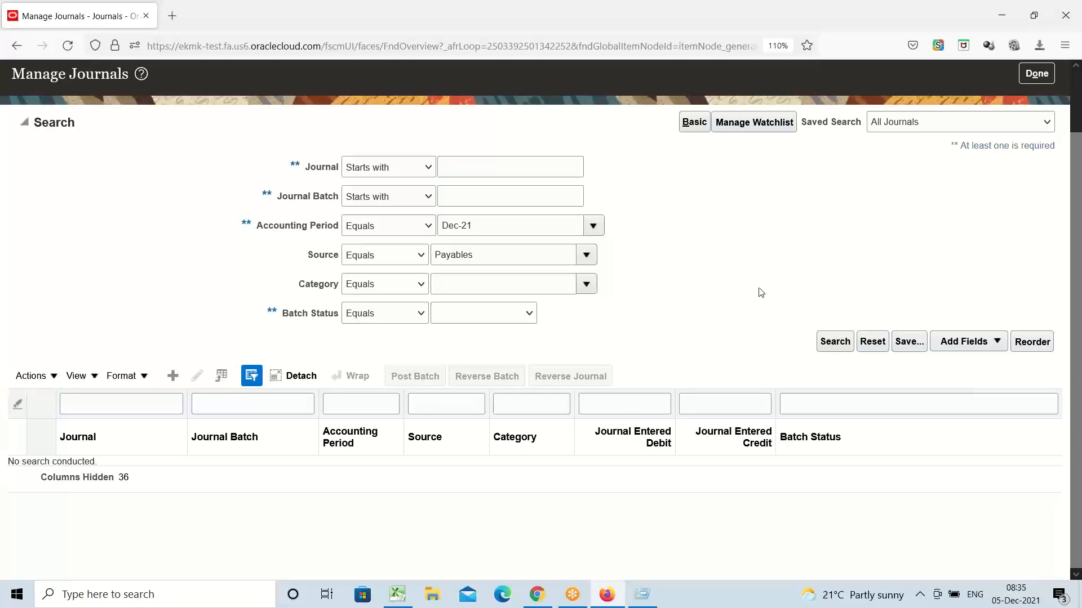
{"action": "left_click", "coordinate": [835, 342]}
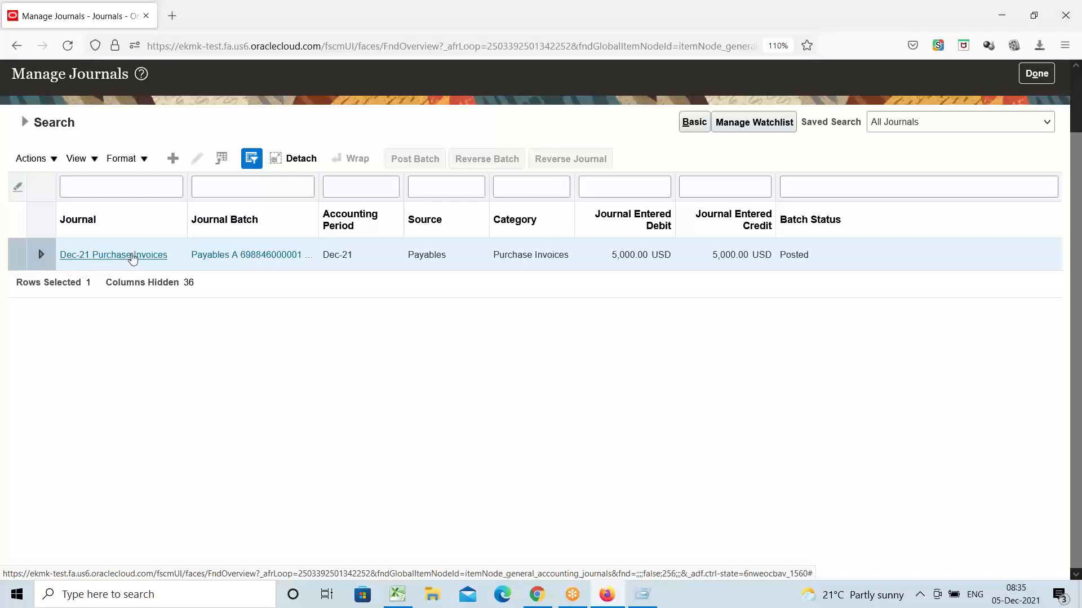
Step: Open the Dec-21 Purchase Invoices journal and drill into line 2's 5,000.00 expense debit
{"action": "left_click", "coordinate": [124, 259]}
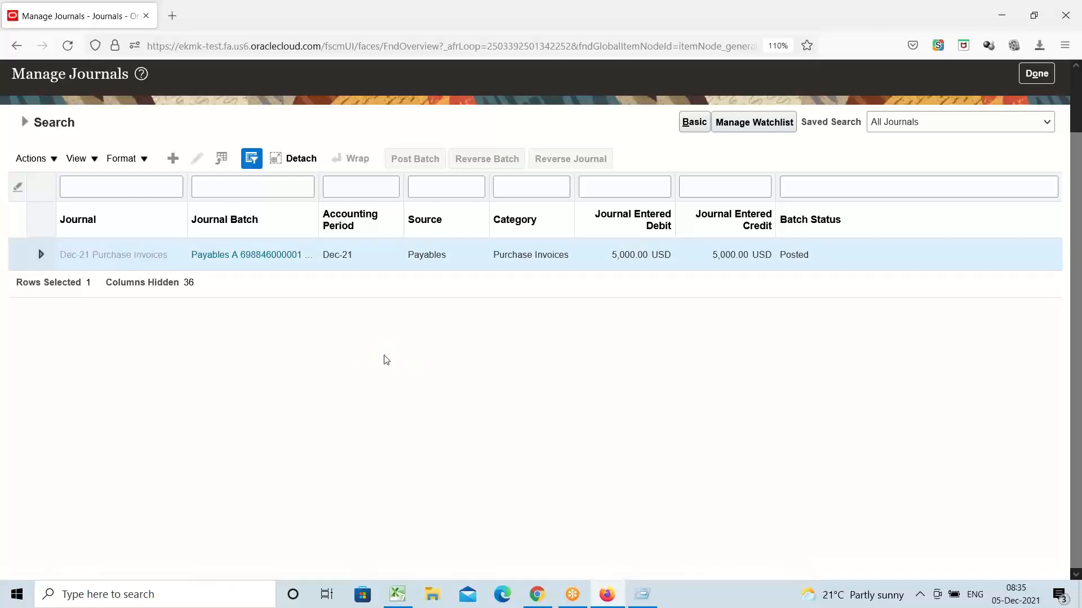
{"action": "scroll", "coordinate": [380, 335], "scroll_direction": "down", "scroll_amount": 3}
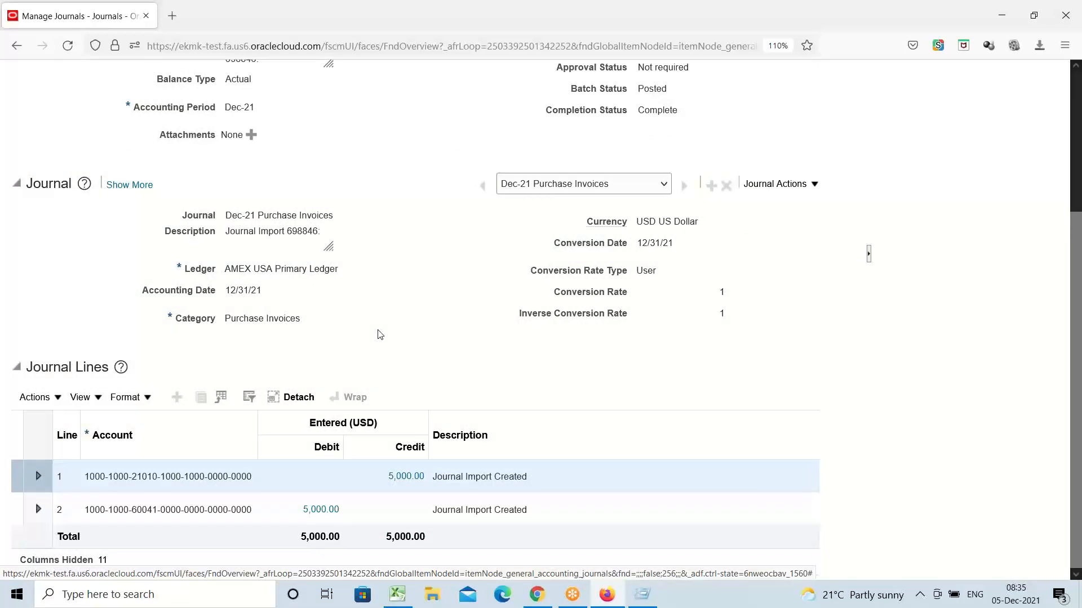
{"action": "scroll", "coordinate": [380, 334], "scroll_direction": "up", "scroll_amount": 3}
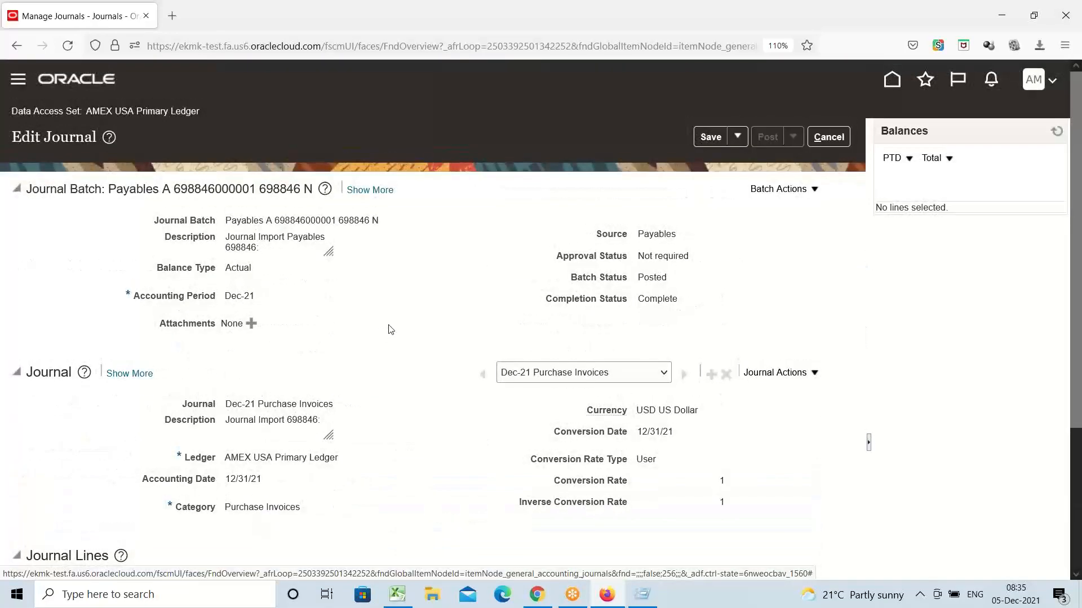
{"action": "scroll", "coordinate": [391, 330], "scroll_direction": "down", "scroll_amount": 3}
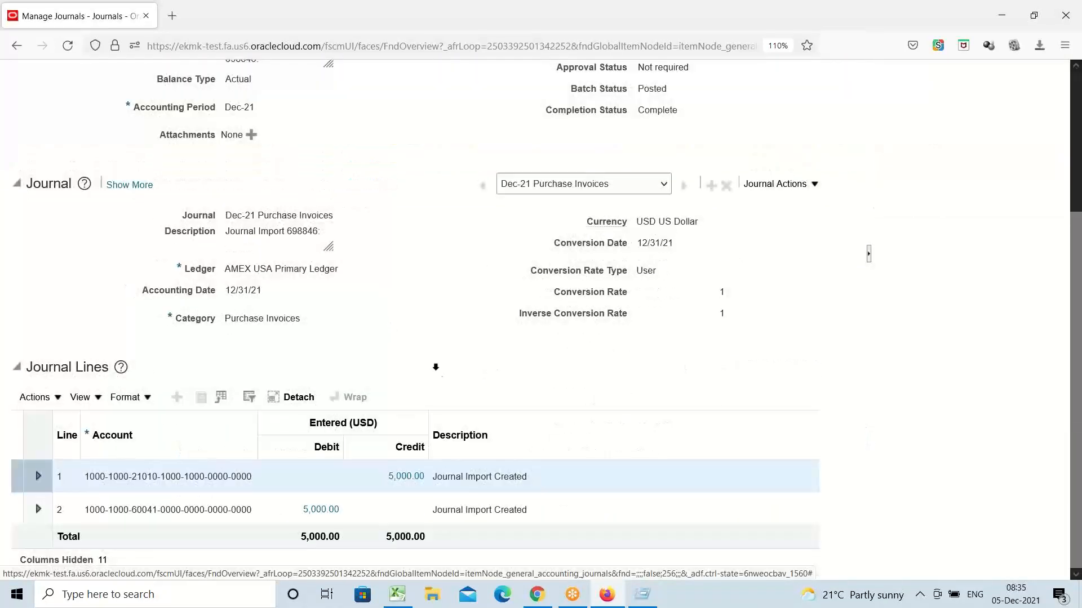
{"action": "left_click", "coordinate": [331, 512]}
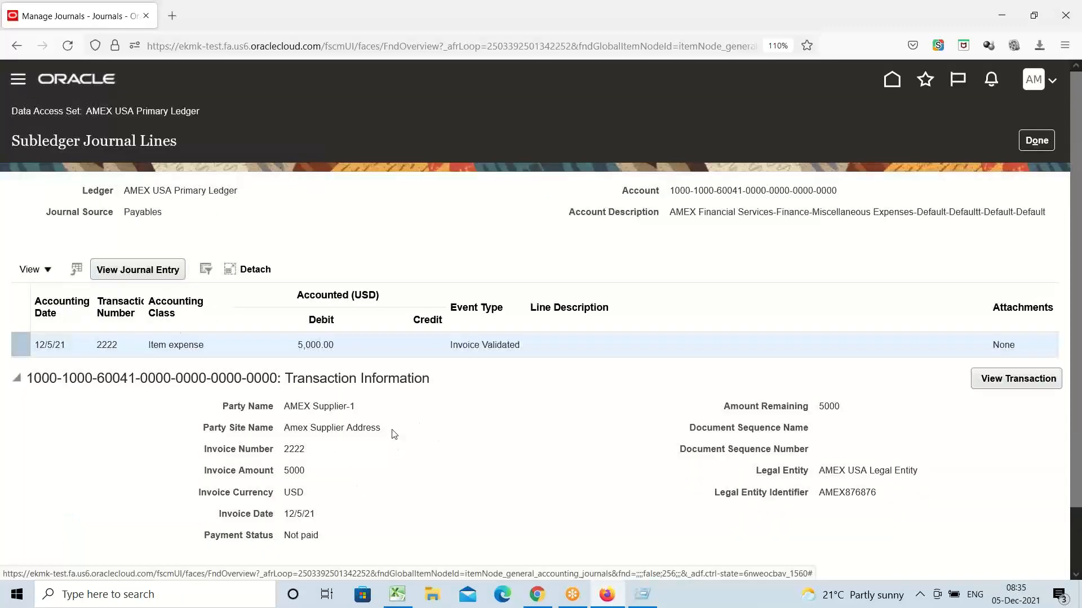
Step: Toggle Transaction Information, view invoice 2222, then close it and the subledger lines
{"action": "scroll", "coordinate": [394, 434], "scroll_direction": "down", "scroll_amount": 1}
{"action": "left_click", "coordinate": [18, 315]}
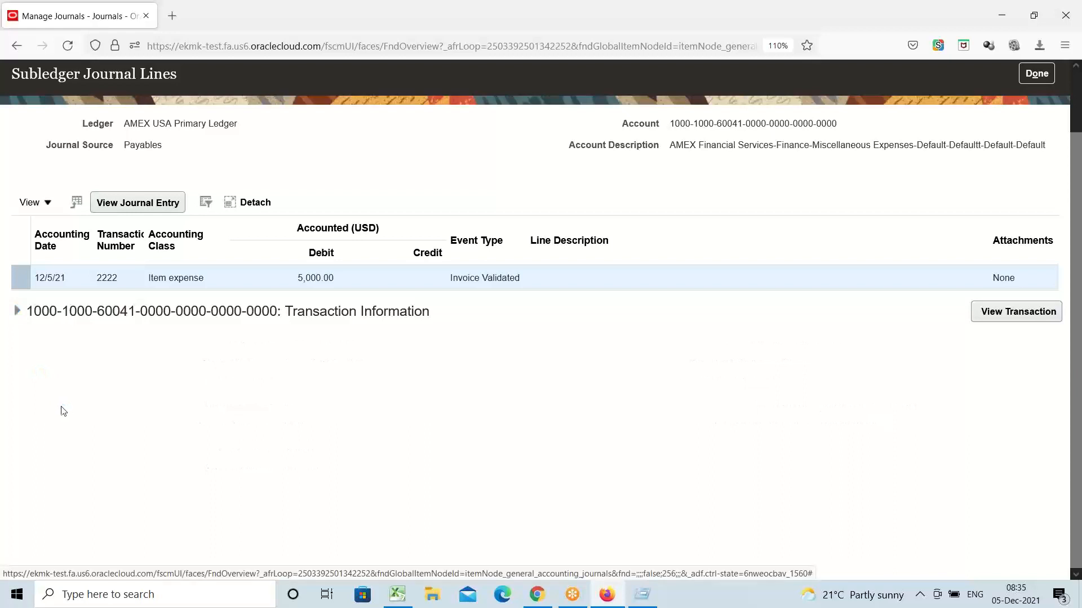
{"action": "left_click", "coordinate": [17, 313]}
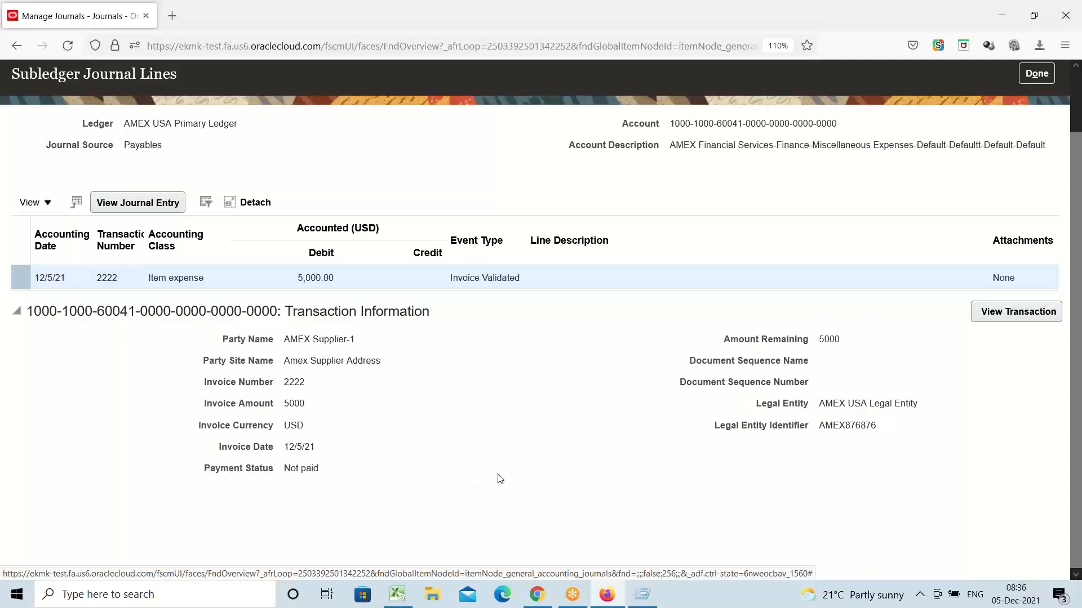
{"action": "left_click", "coordinate": [993, 315]}
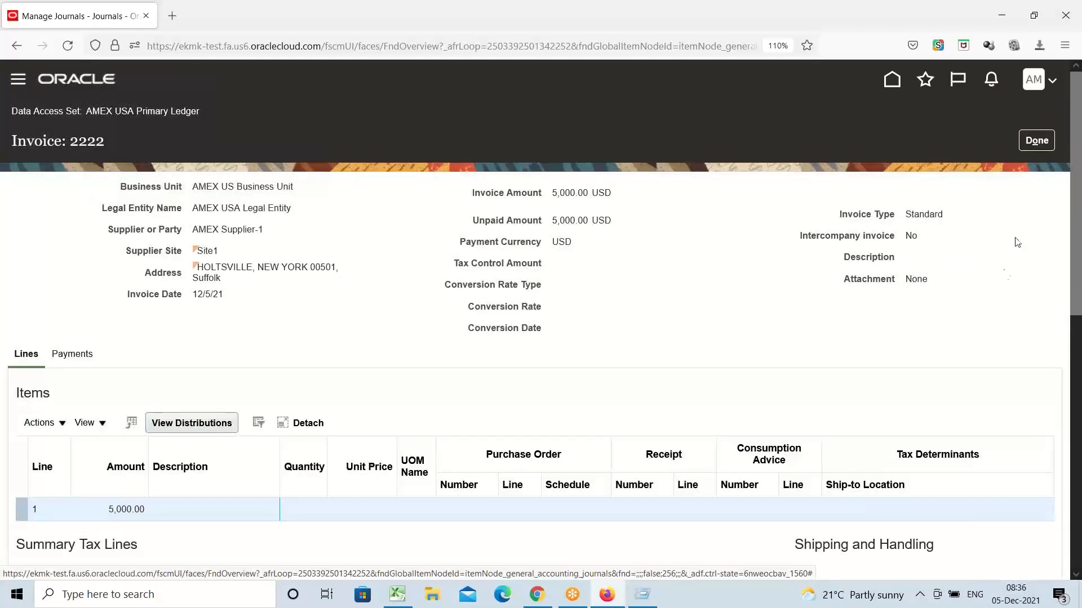
{"action": "left_click", "coordinate": [1037, 140]}
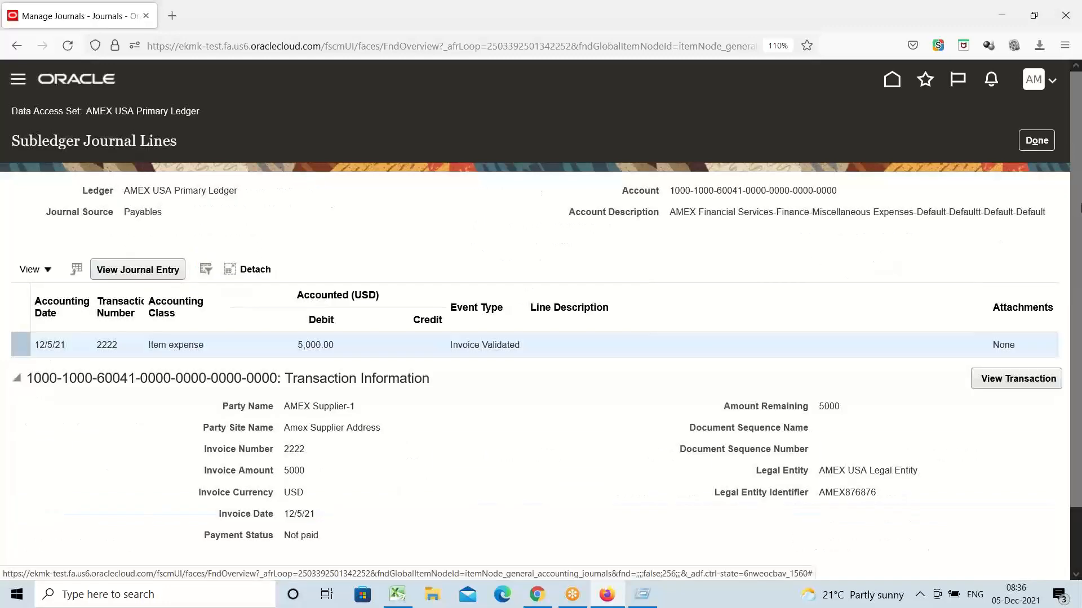
{"action": "left_click", "coordinate": [1046, 146]}
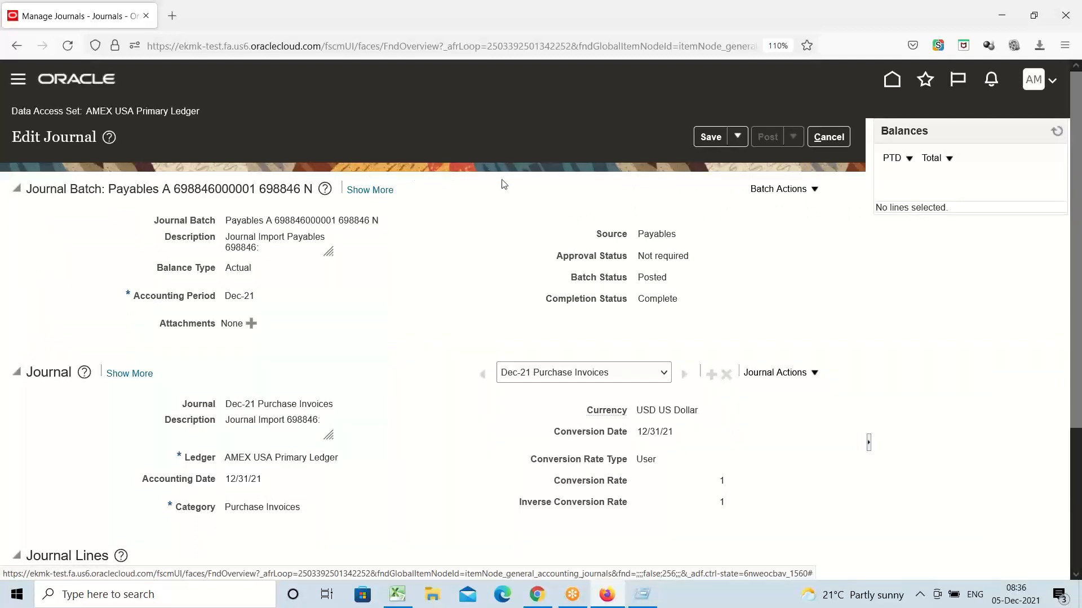
Step: Cancel Edit Journal without saving and close Manage Journals back to the Journals work area
{"action": "left_click", "coordinate": [829, 137]}
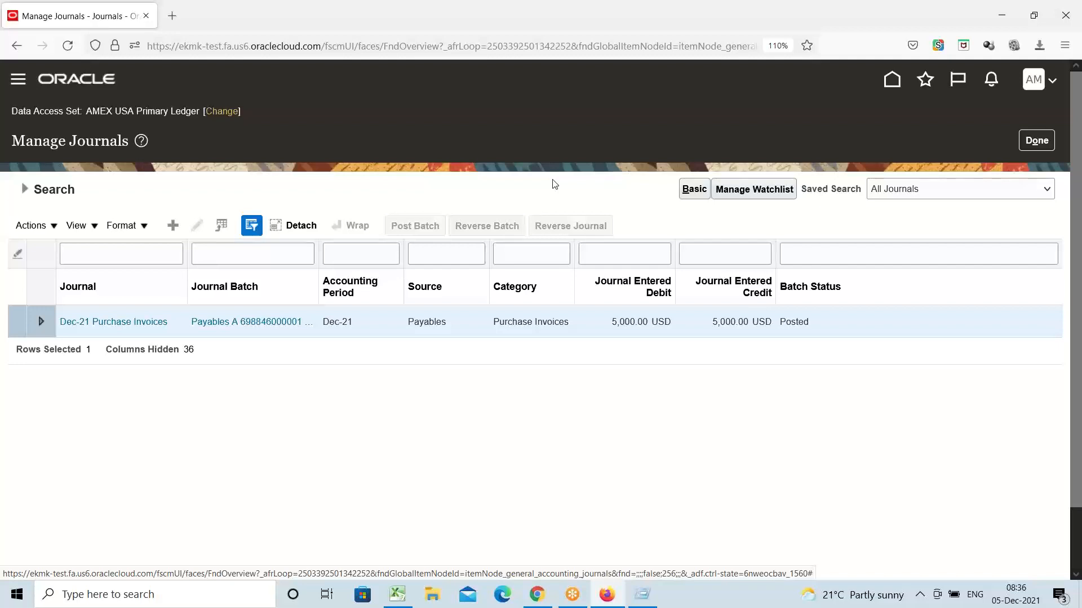
{"action": "left_click", "coordinate": [1037, 141]}
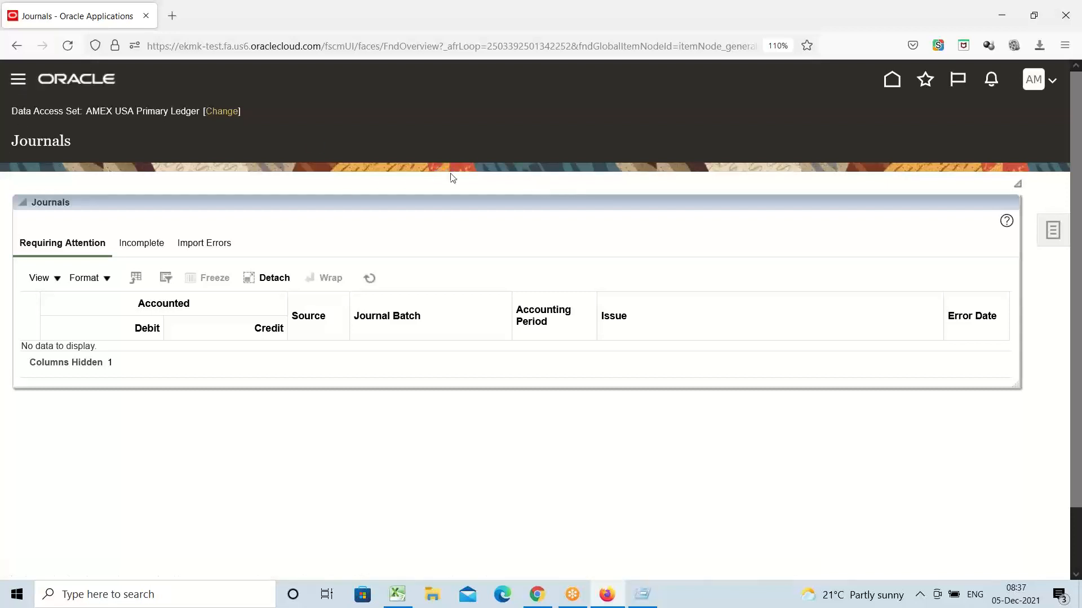
Step: Go to the Payables Invoices work area through the Navigator's Payables group
{"action": "scroll", "coordinate": [218, 283], "scroll_direction": "down", "scroll_amount": 4}
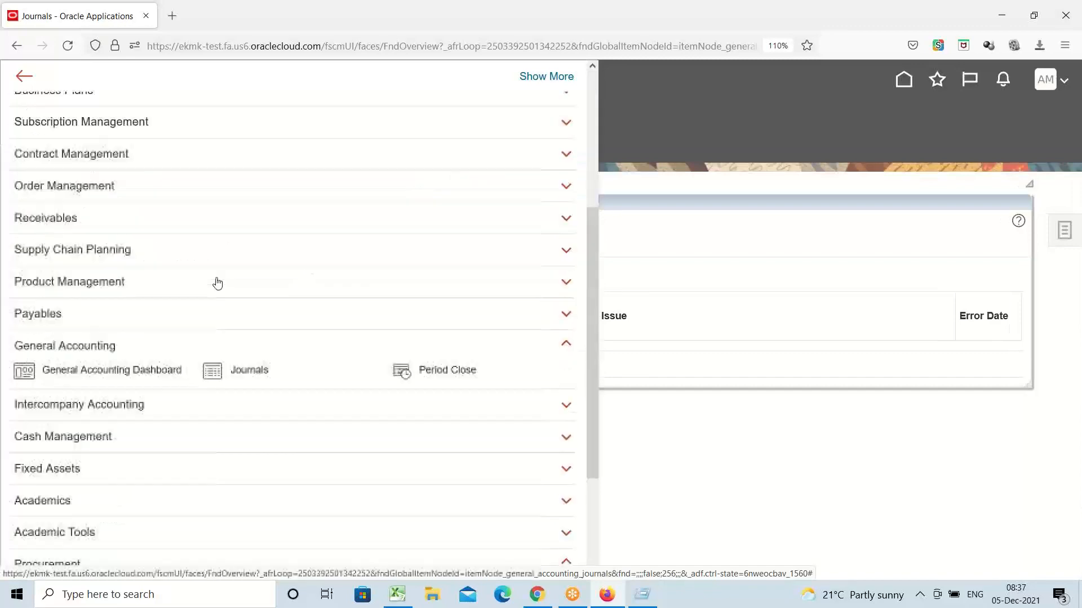
{"action": "scroll", "coordinate": [215, 278], "scroll_direction": "down", "scroll_amount": 2}
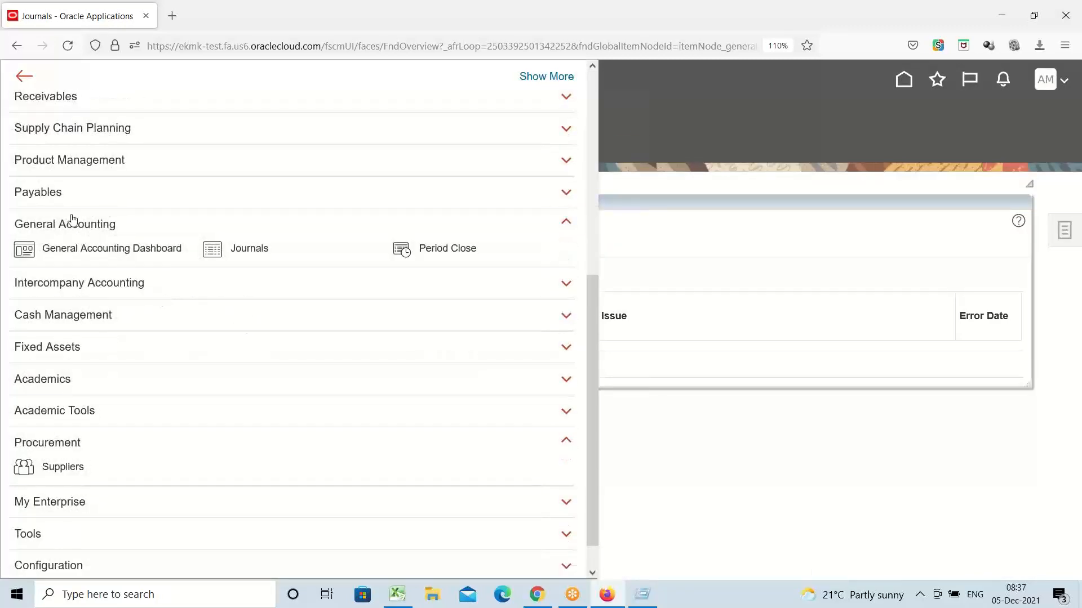
{"action": "left_click", "coordinate": [46, 192]}
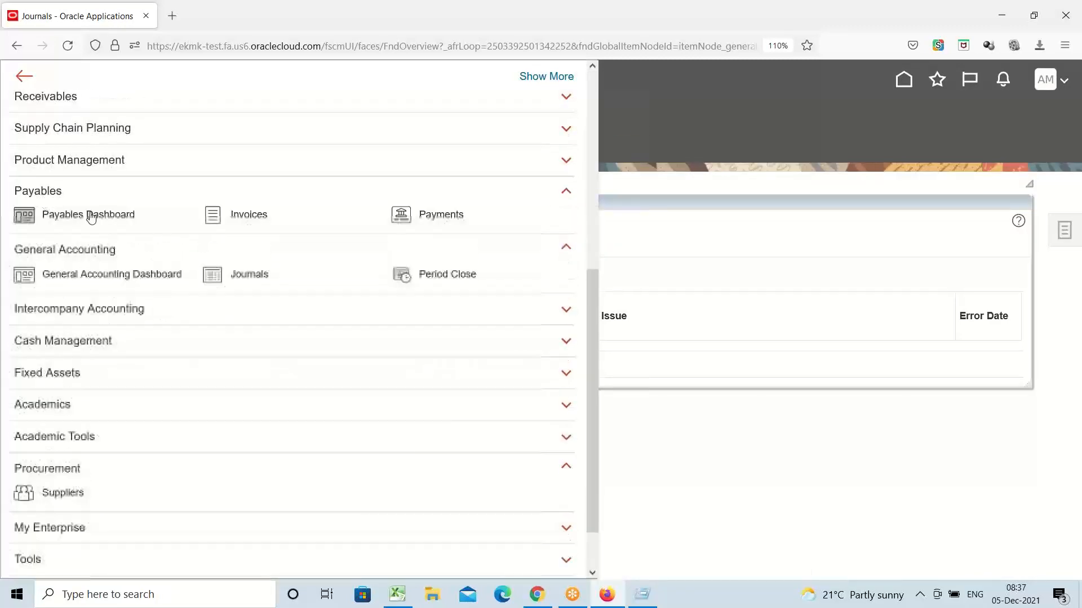
{"action": "left_click", "coordinate": [256, 220]}
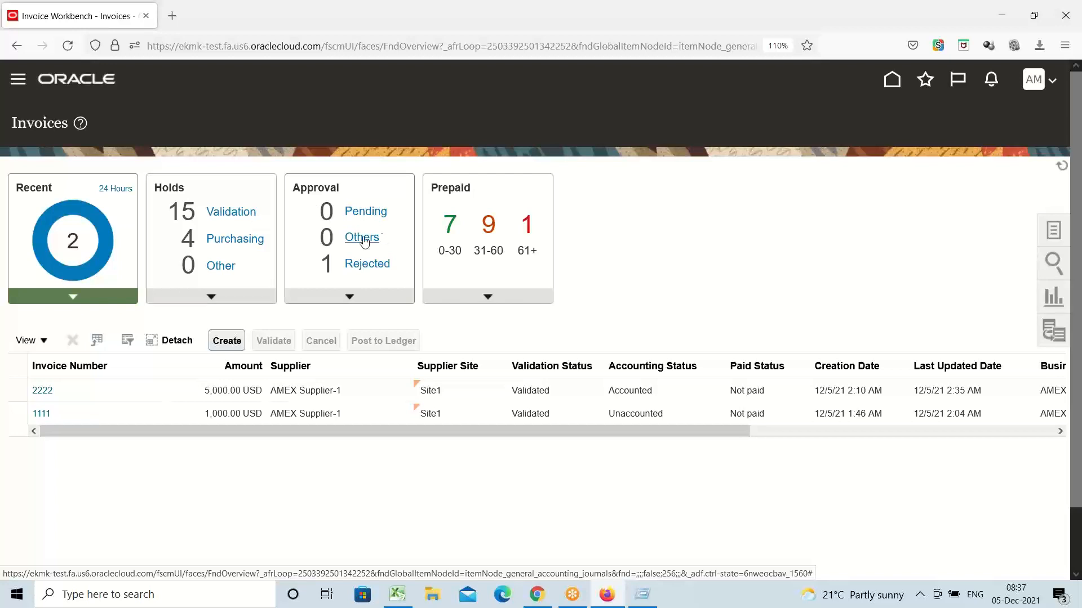
Step: Open invoice 2222 and display its Invoice Summary from the Validated status link
{"action": "left_click", "coordinate": [42, 391]}
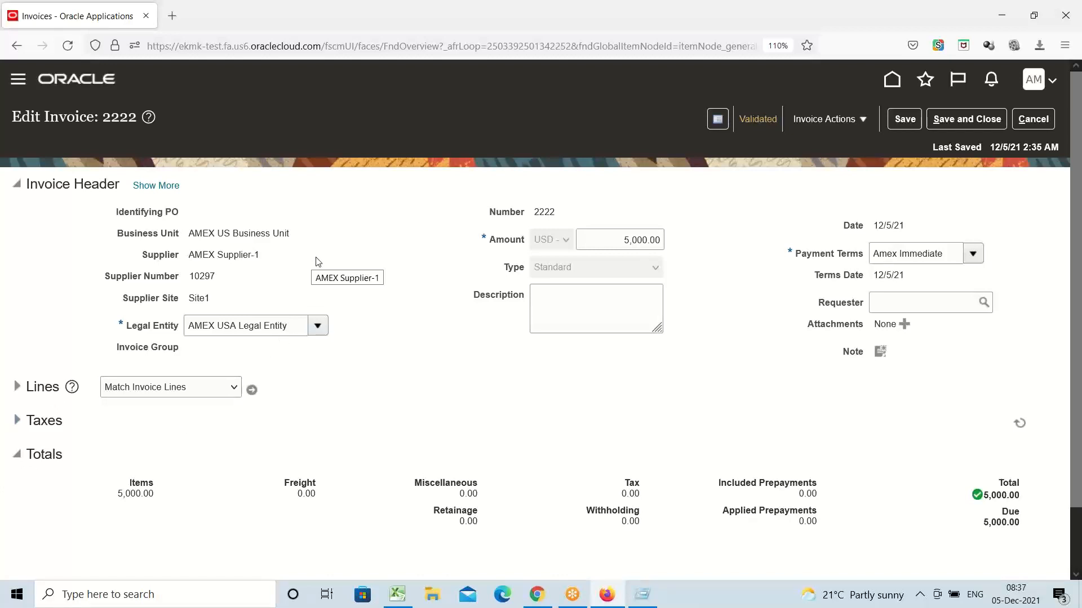
{"action": "left_click", "coordinate": [759, 120]}
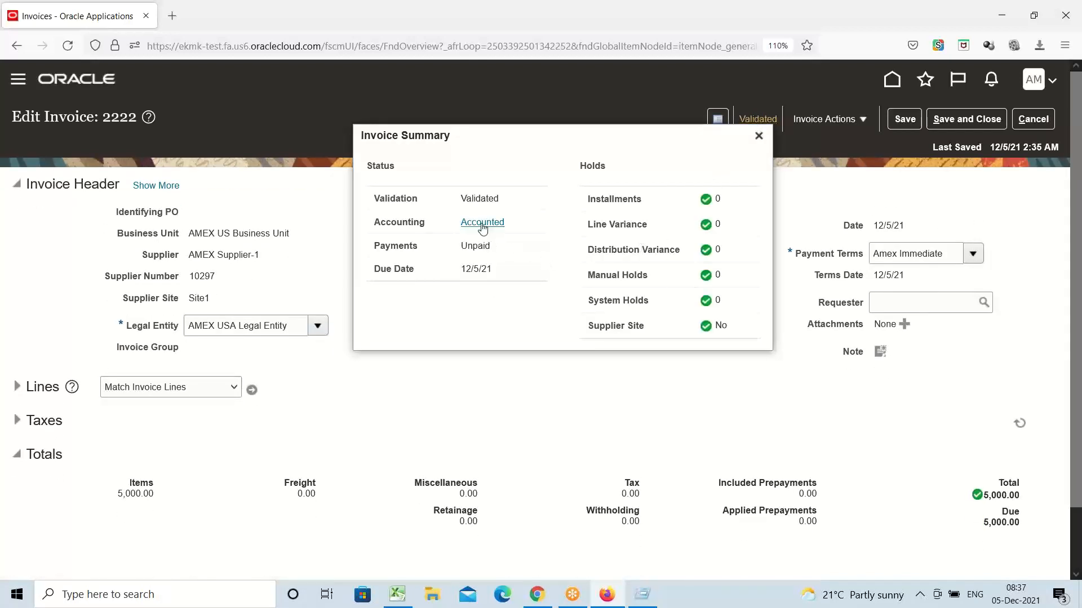
Step: Show invoice 2222's accounting lines and inspect the Miscellaneous Expenses account's segment values
{"action": "left_click", "coordinate": [482, 224]}
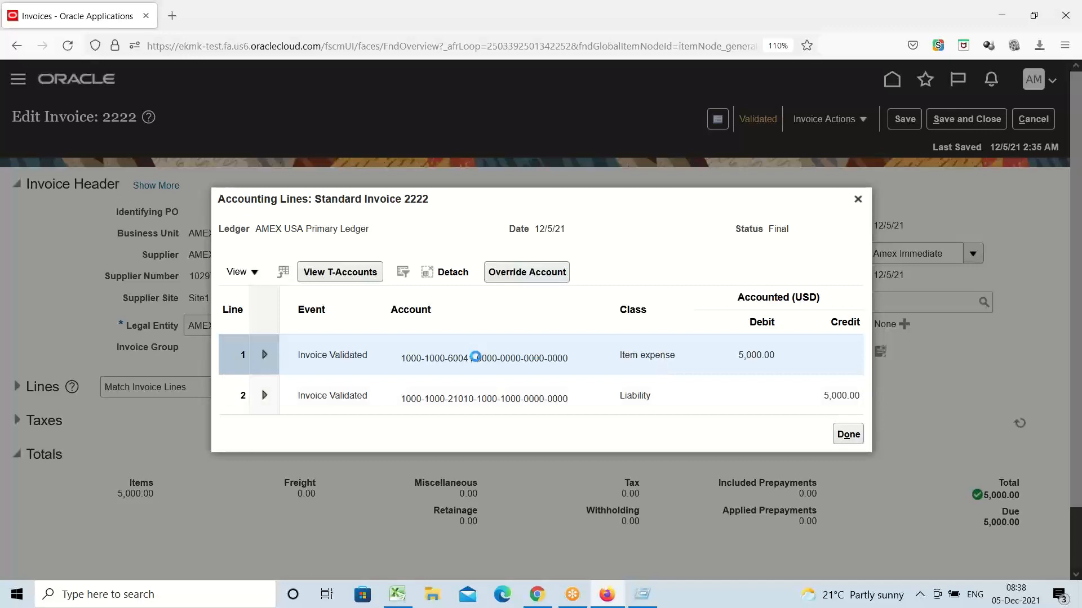
{"action": "mouse_move", "coordinate": [476, 357]}
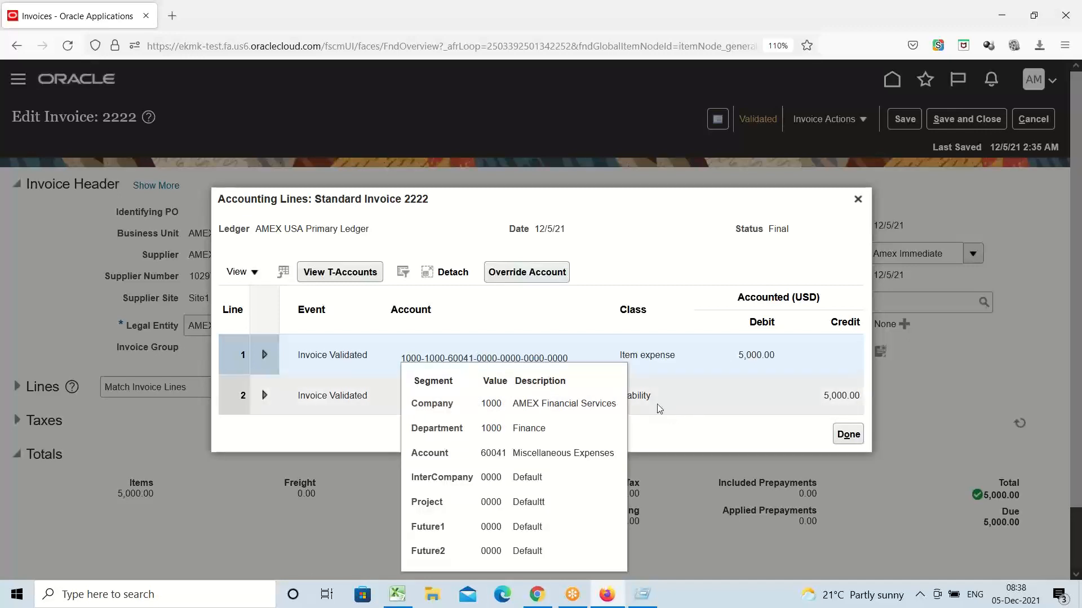
{"action": "triple_click", "coordinate": [556, 454]}
{"action": "left_click", "coordinate": [693, 438]}
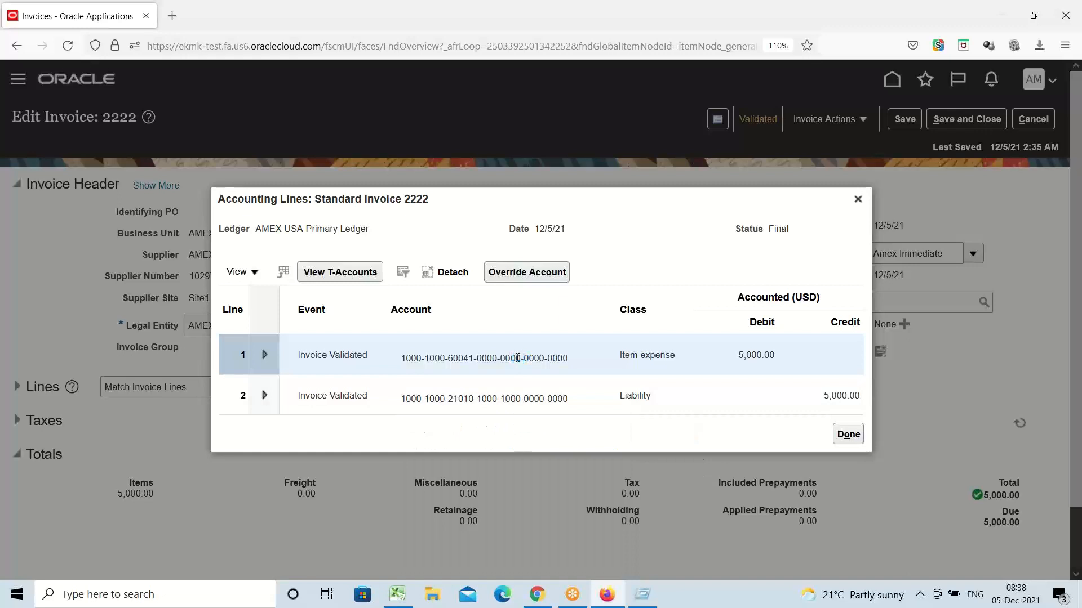
{"action": "mouse_move", "coordinate": [517, 358]}
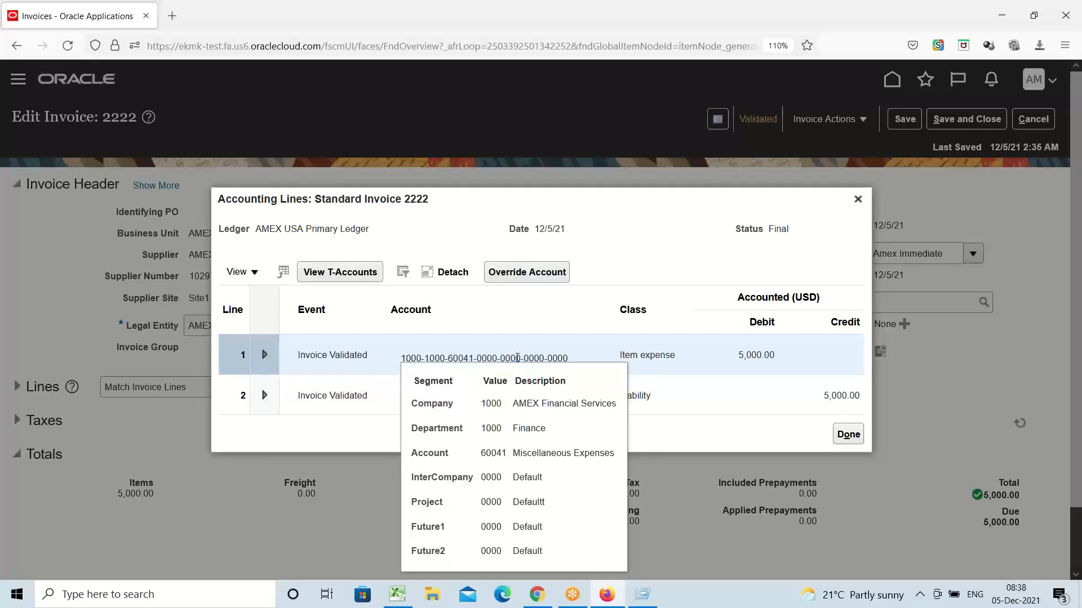
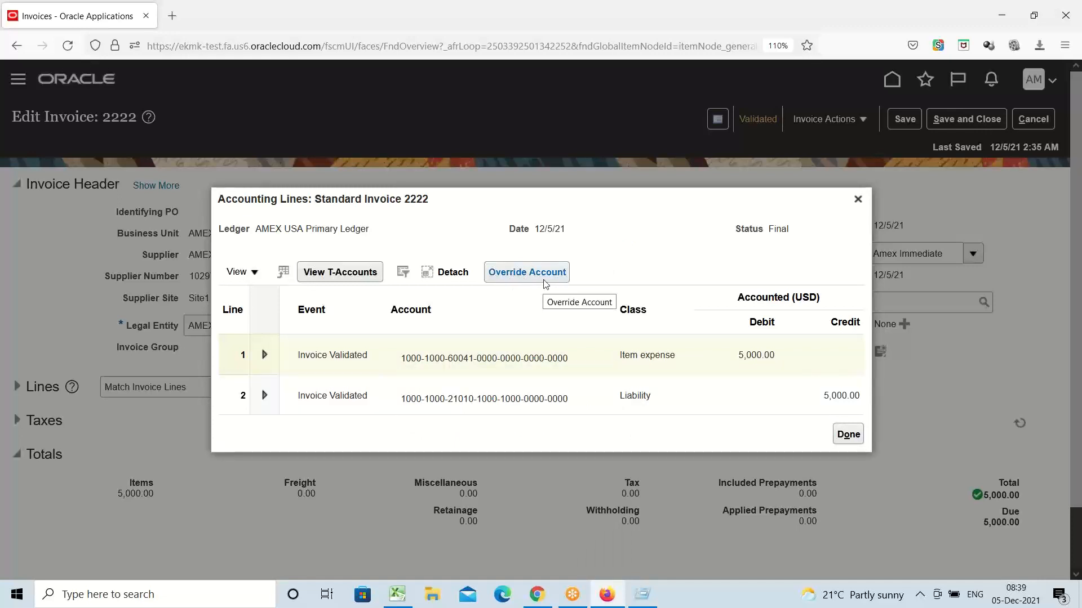
Step: Select line 1 of invoice 2222, start an account override, and clear the proposed New Account
{"action": "left_click", "coordinate": [492, 396]}
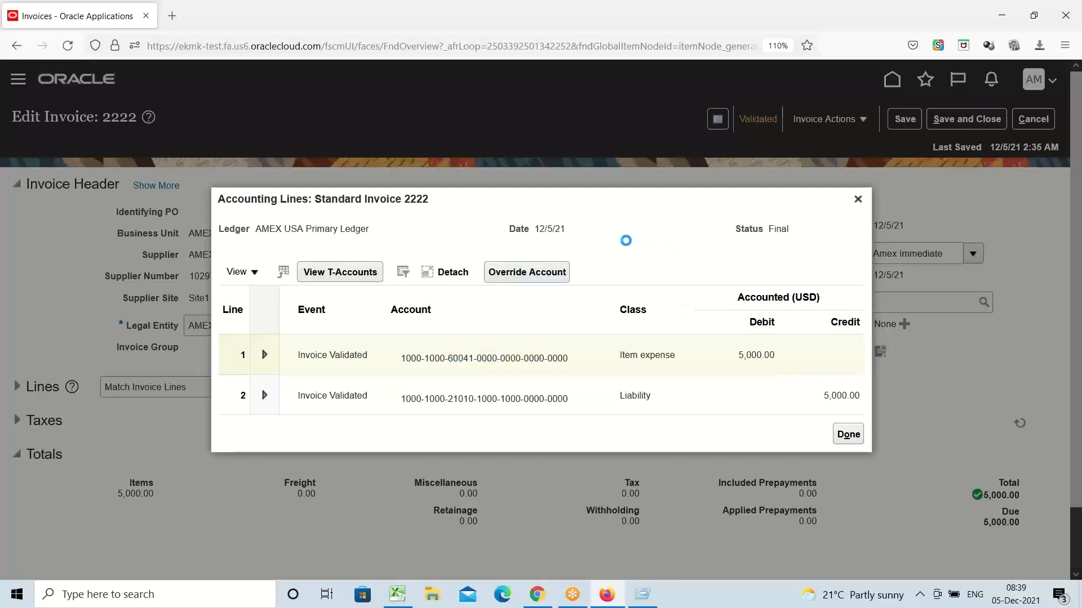
{"action": "left_click", "coordinate": [515, 272]}
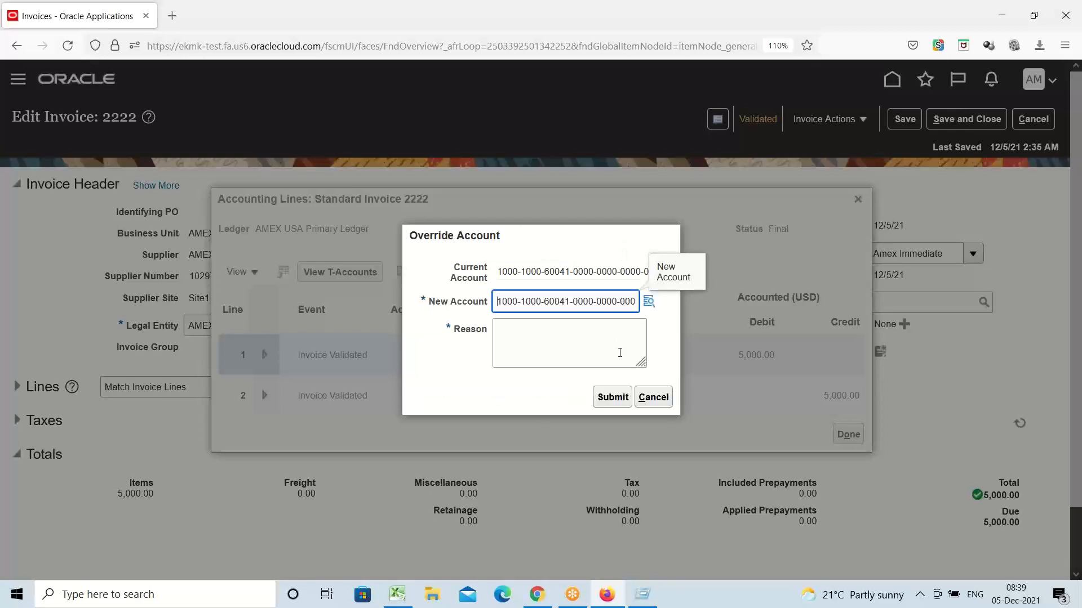
{"action": "double_click", "coordinate": [624, 302]}
{"action": "triple_click", "coordinate": [624, 305]}
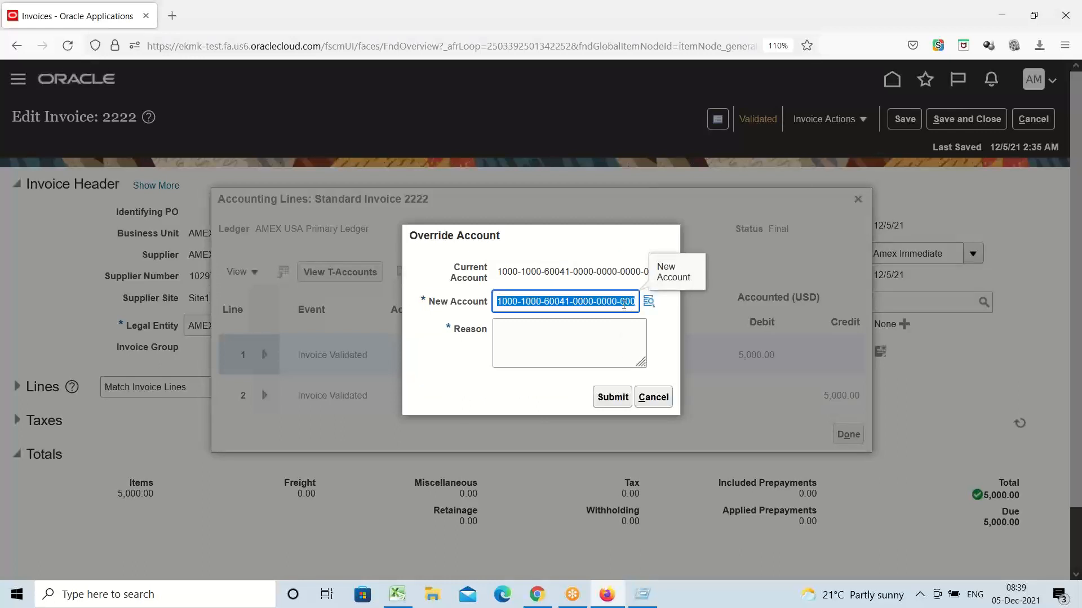
{"action": "key", "text": "BackSpace"}
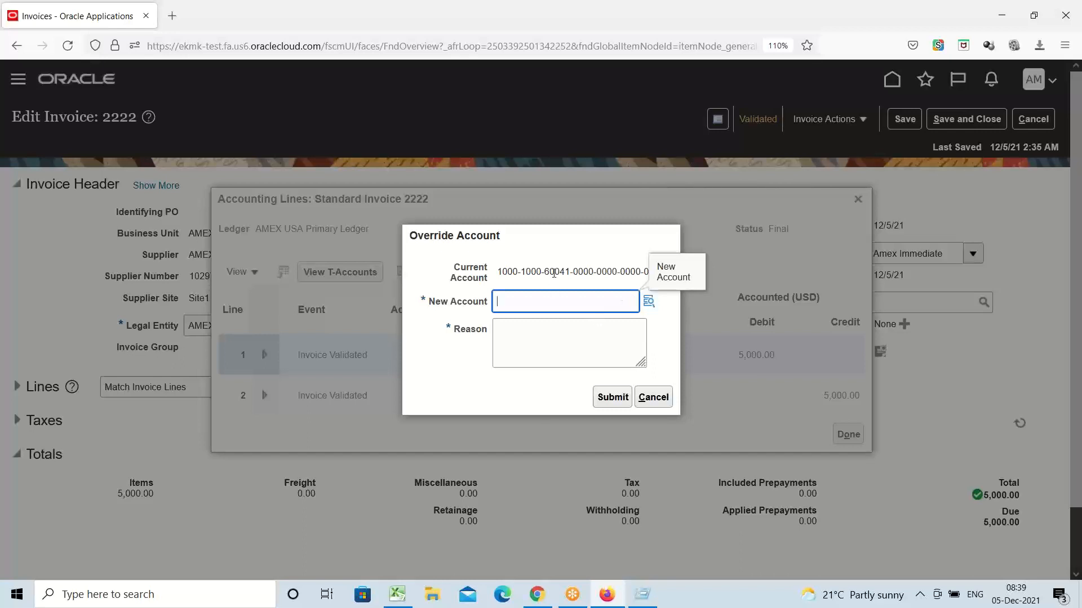
{"action": "mouse_move", "coordinate": [554, 270]}
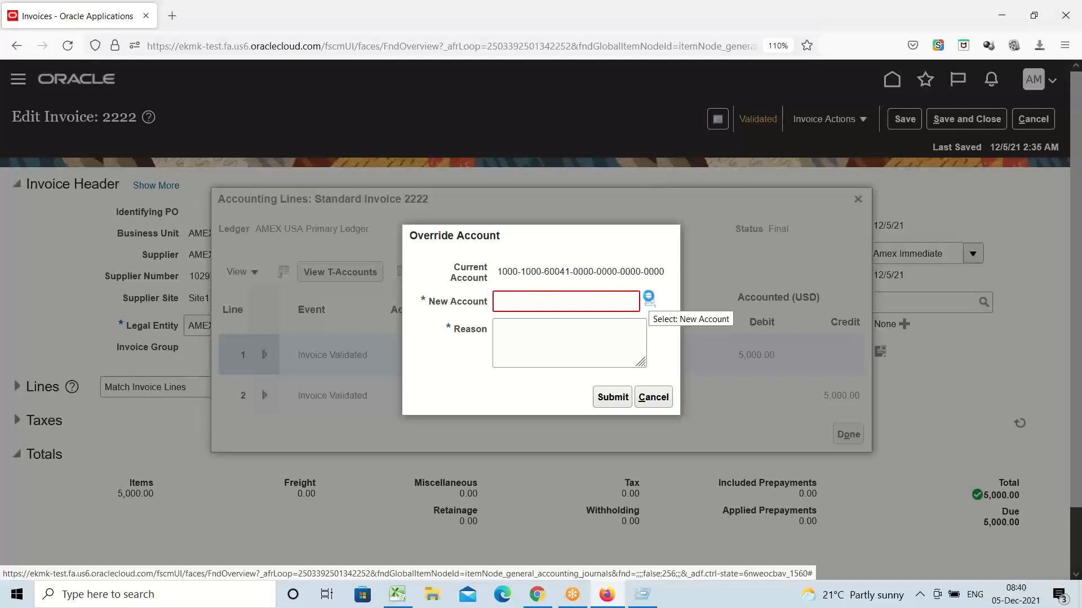
Step: Open the Account segment search for the new account and clear the prefilled value 60041
{"action": "left_click", "coordinate": [648, 298]}
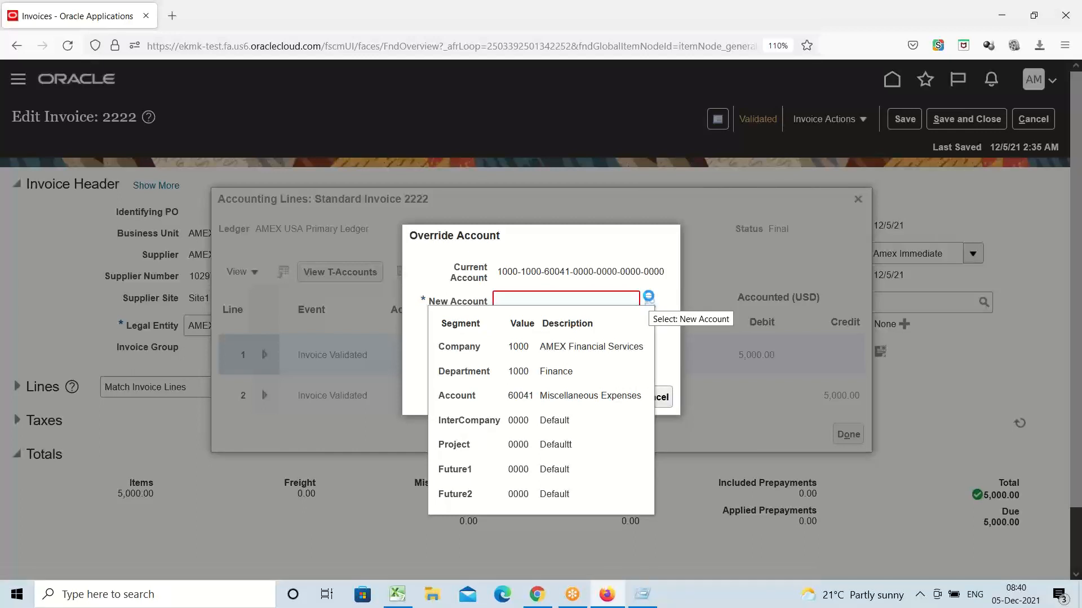
{"action": "left_click", "coordinate": [648, 297]}
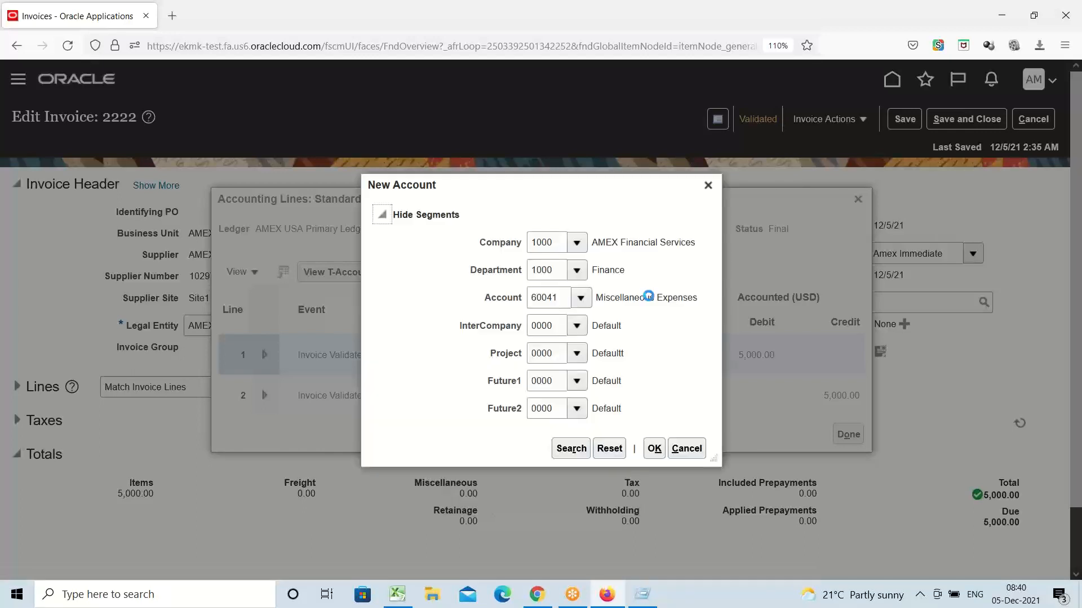
{"action": "left_click", "coordinate": [580, 299]}
{"action": "left_click", "coordinate": [580, 297]}
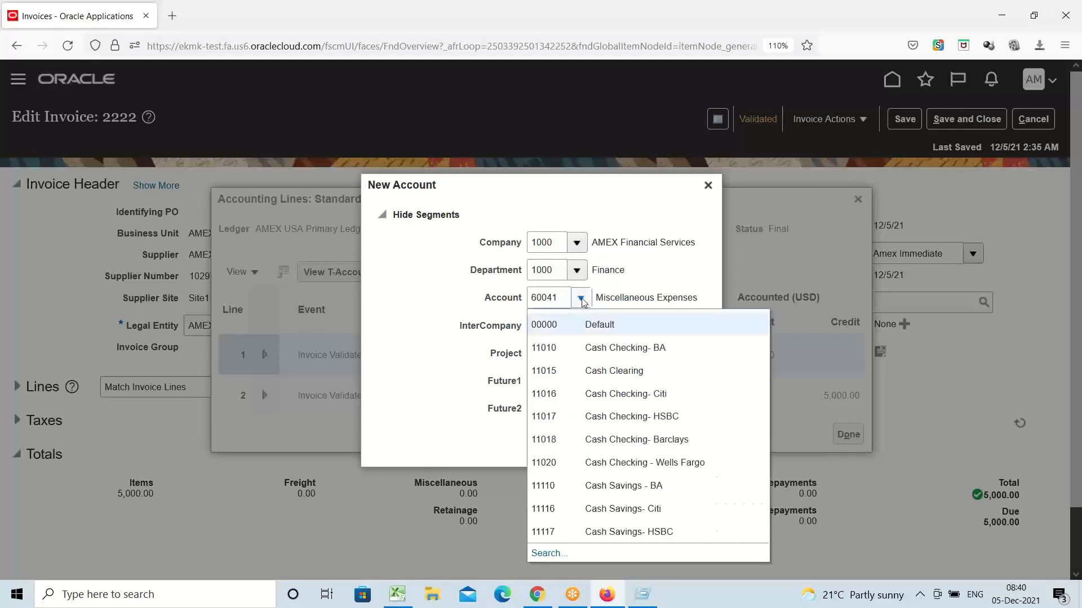
{"action": "left_click", "coordinate": [557, 555]}
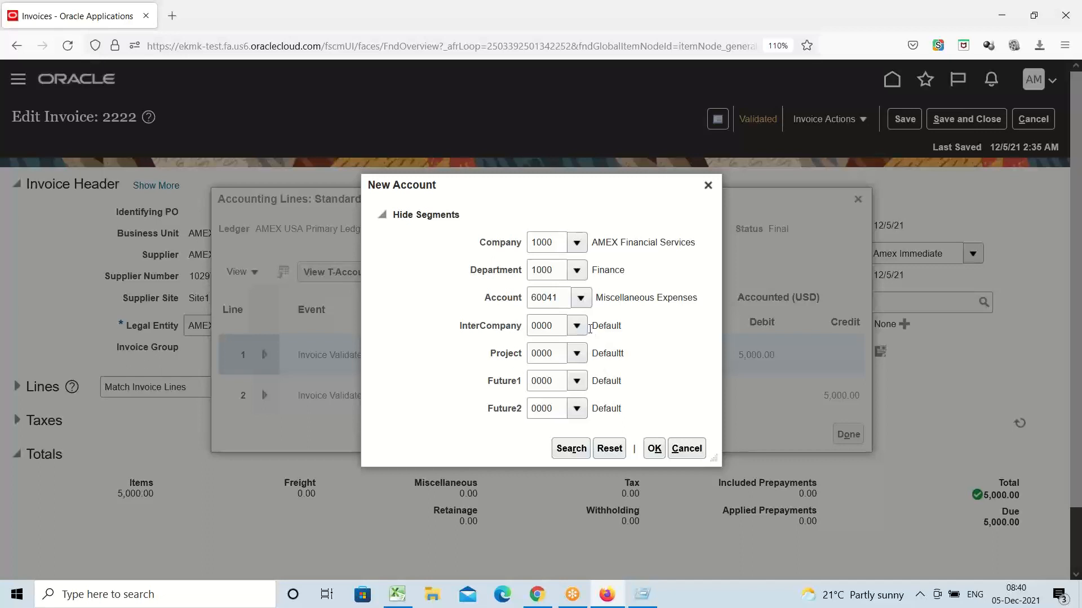
{"action": "double_click", "coordinate": [548, 297]}
{"action": "key", "text": "BackSpace"}
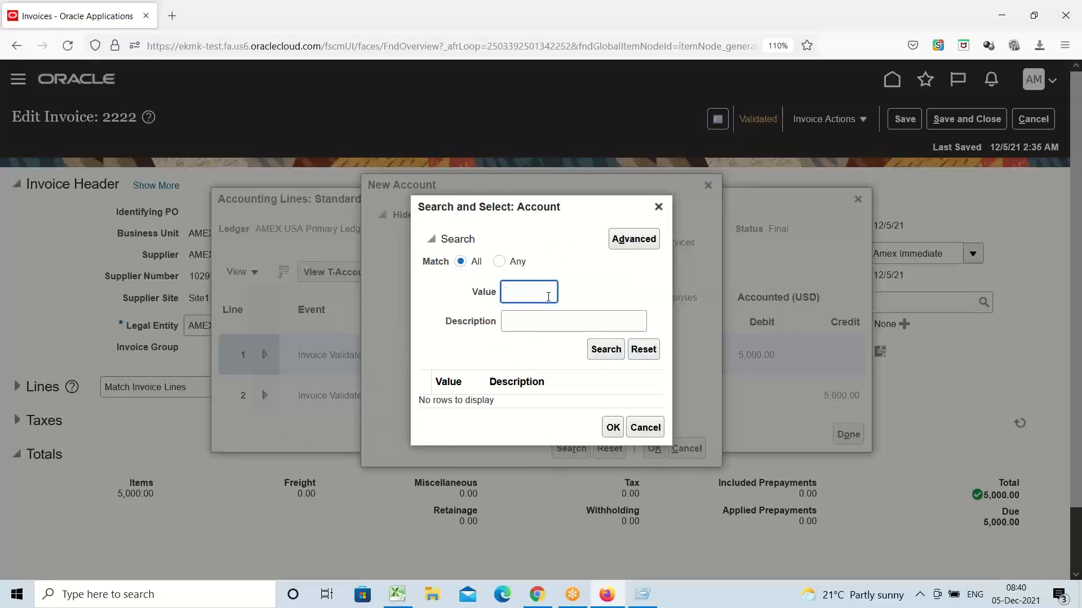
Step: Search accounts with descriptions containing 'Expense' and pick 60003 Postage Expense as the Account segment
{"action": "left_click", "coordinate": [621, 245]}
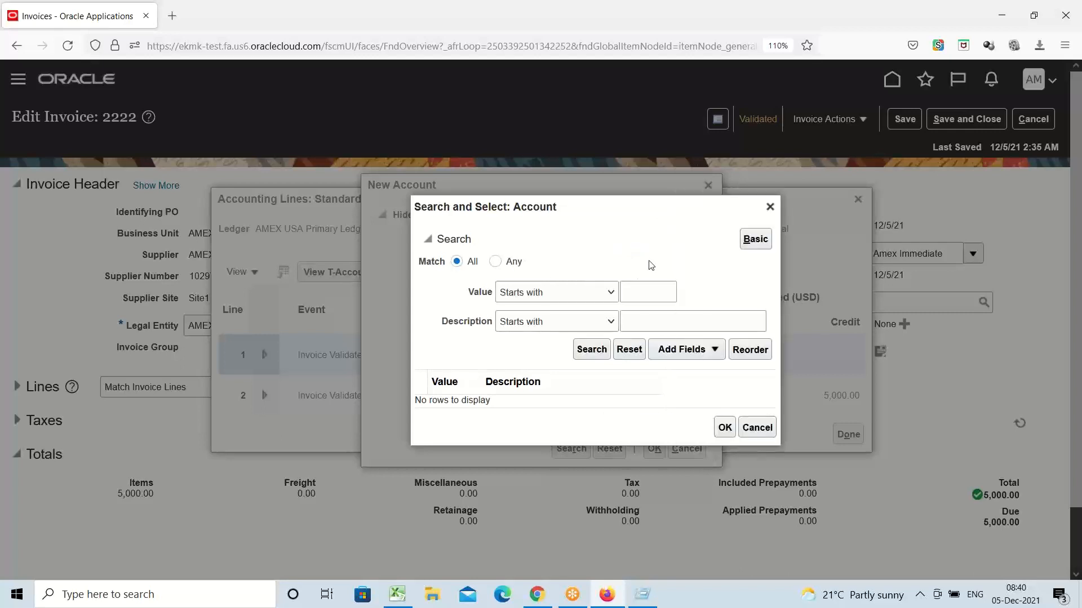
{"action": "left_click", "coordinate": [557, 323]}
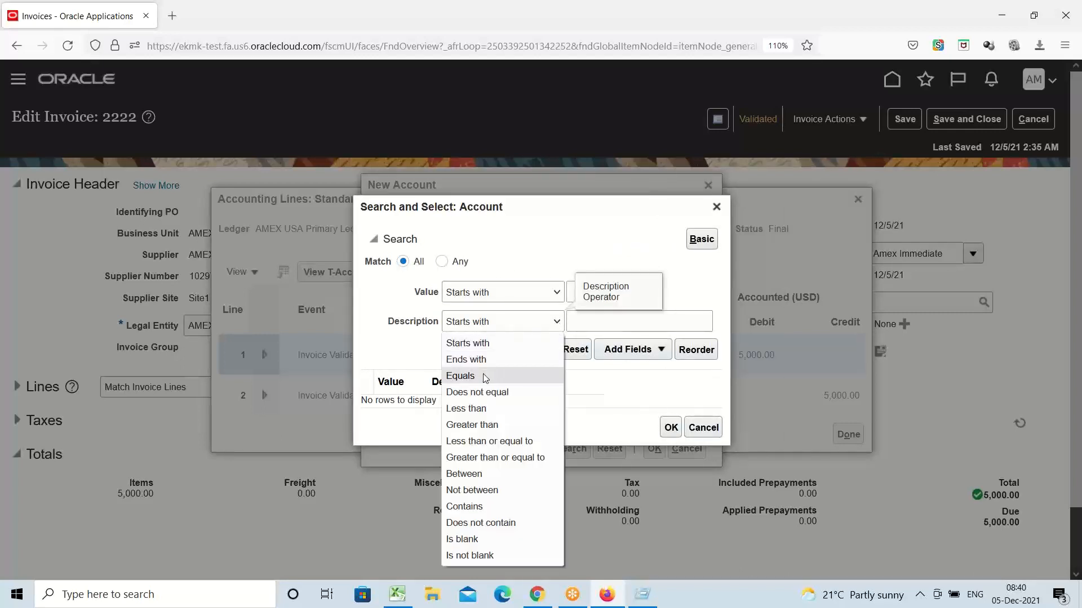
{"action": "left_click", "coordinate": [487, 507]}
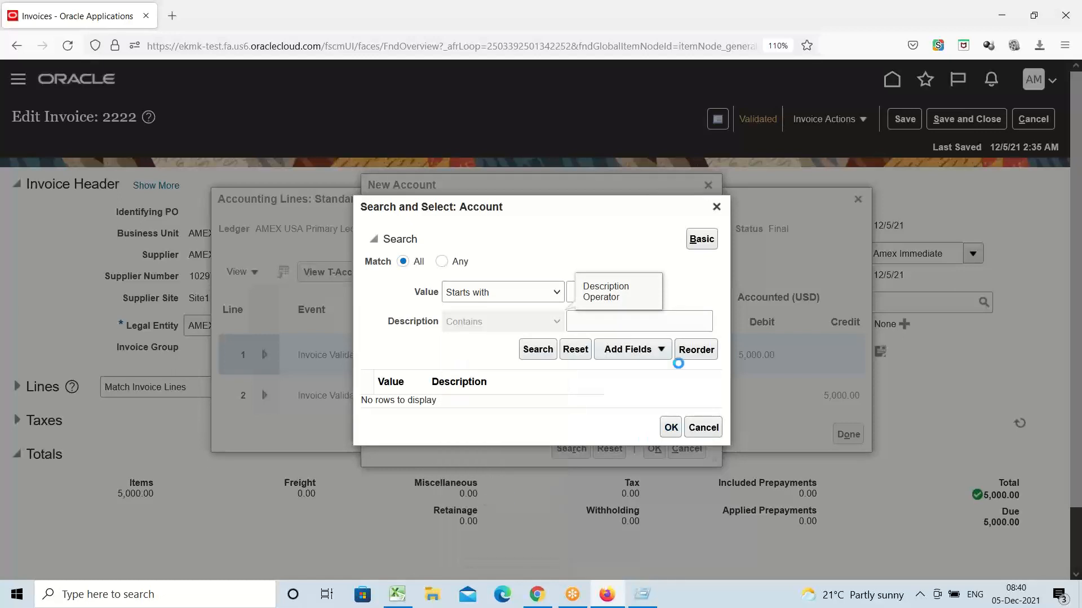
{"action": "left_click", "coordinate": [669, 324]}
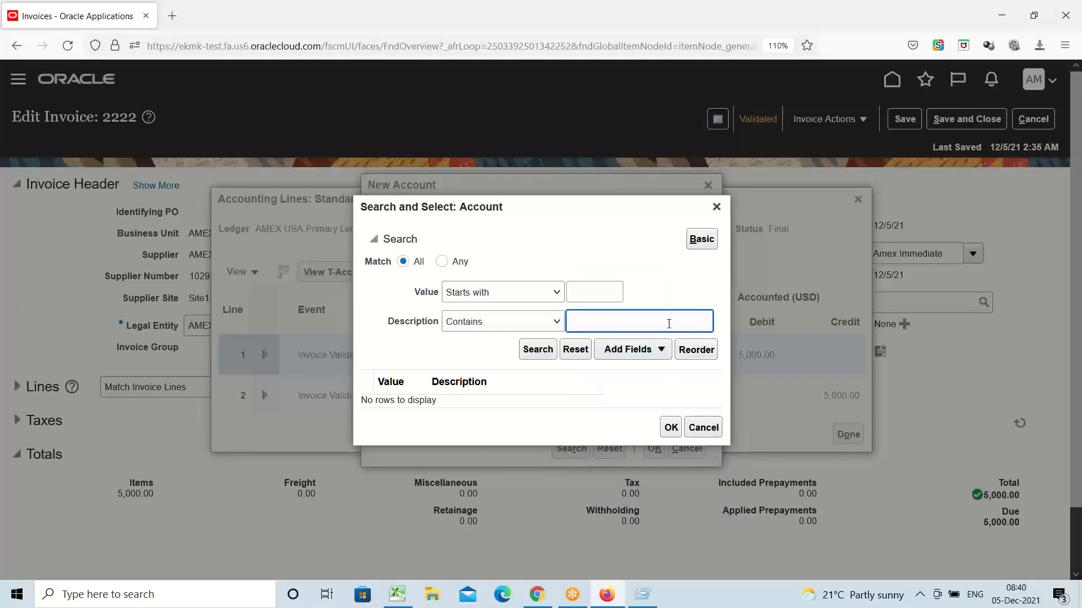
{"action": "type", "text": "Expense"}
{"action": "left_click", "coordinate": [535, 351]}
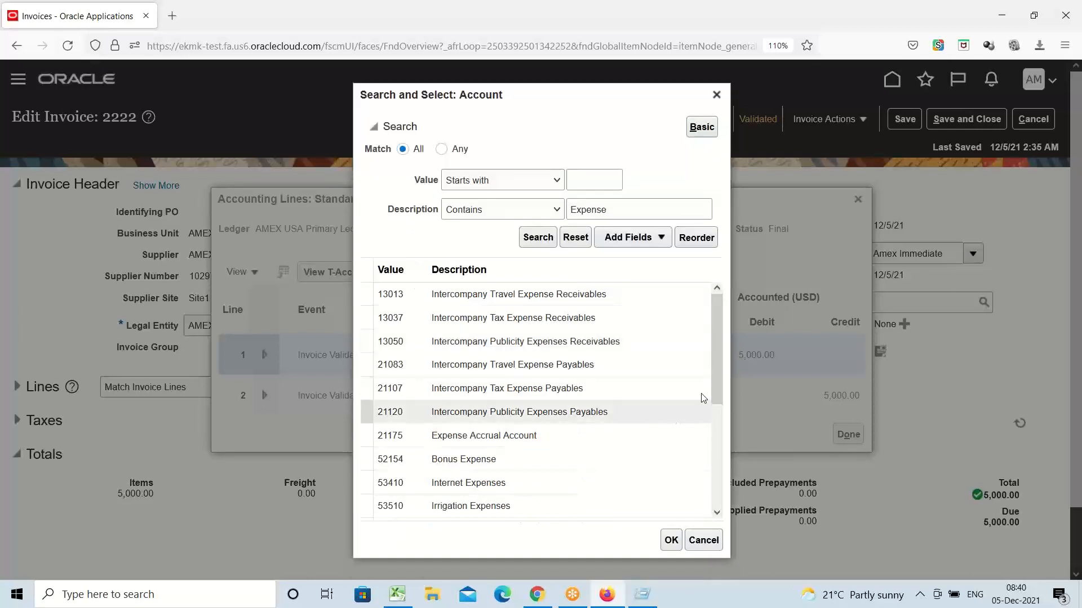
{"action": "left_click_drag", "start_coordinate": [721, 375], "coordinate": [702, 465]}
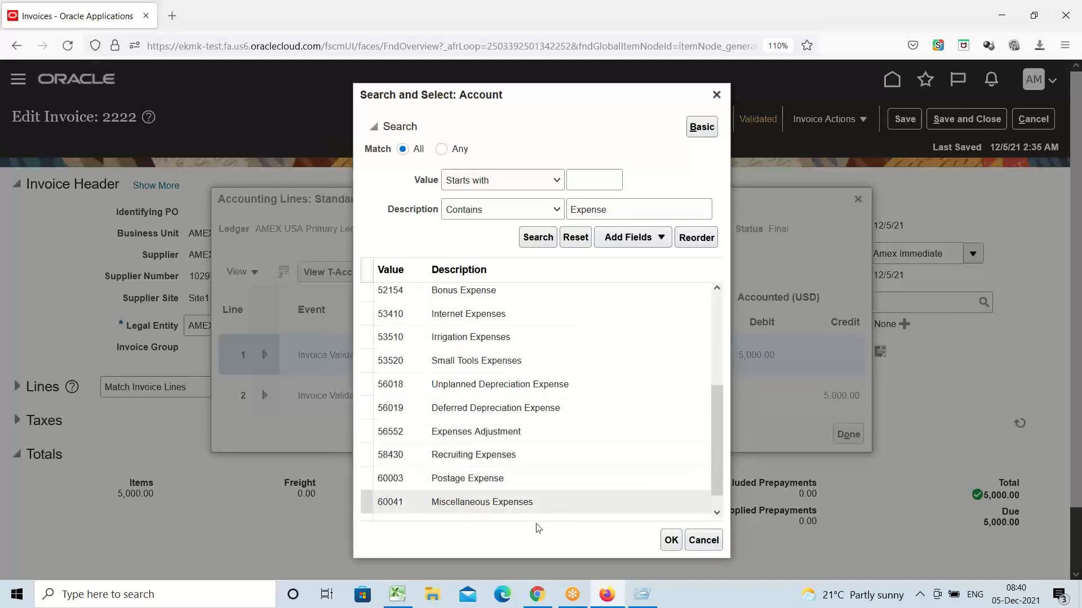
{"action": "left_click", "coordinate": [476, 480]}
{"action": "left_click", "coordinate": [674, 543]}
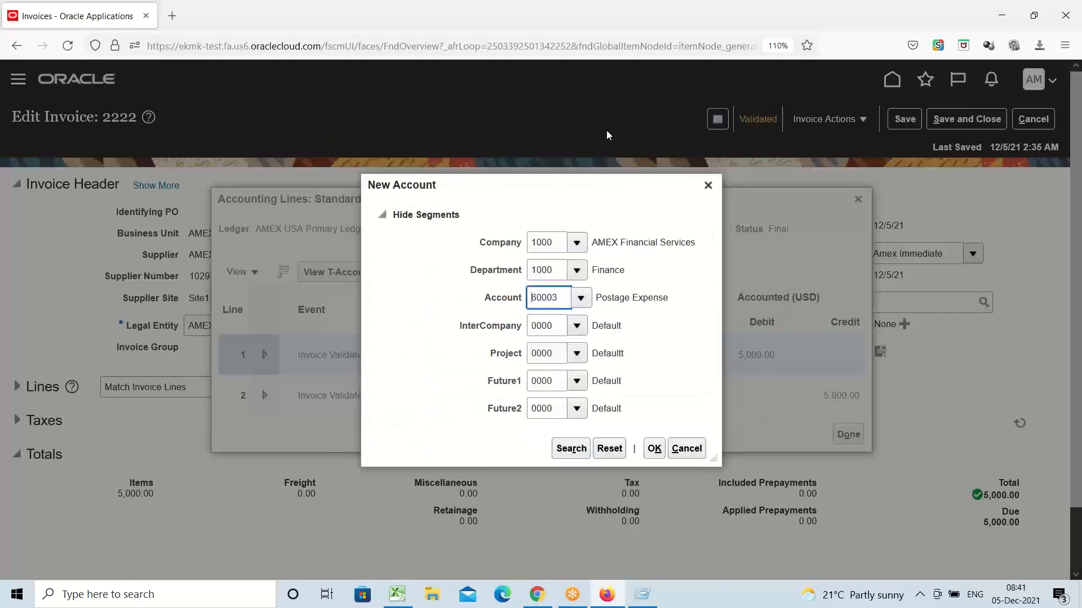
{"action": "left_click", "coordinate": [654, 449]}
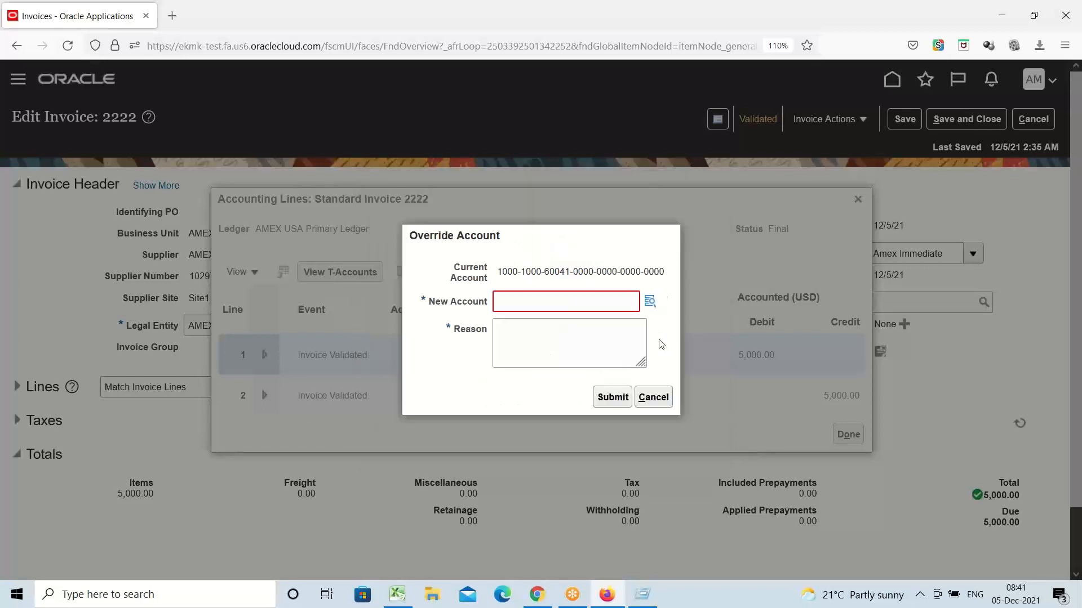
Step: Retry the new account entry, then cancel the override, leaving line 1 on 60041
{"action": "left_click", "coordinate": [526, 306]}
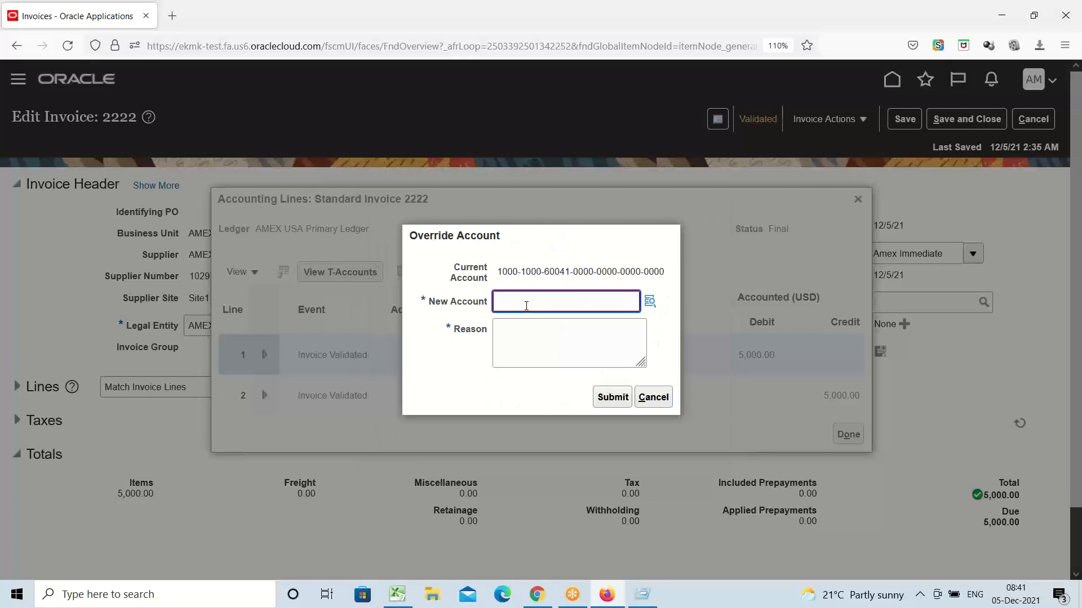
{"action": "left_click", "coordinate": [650, 307]}
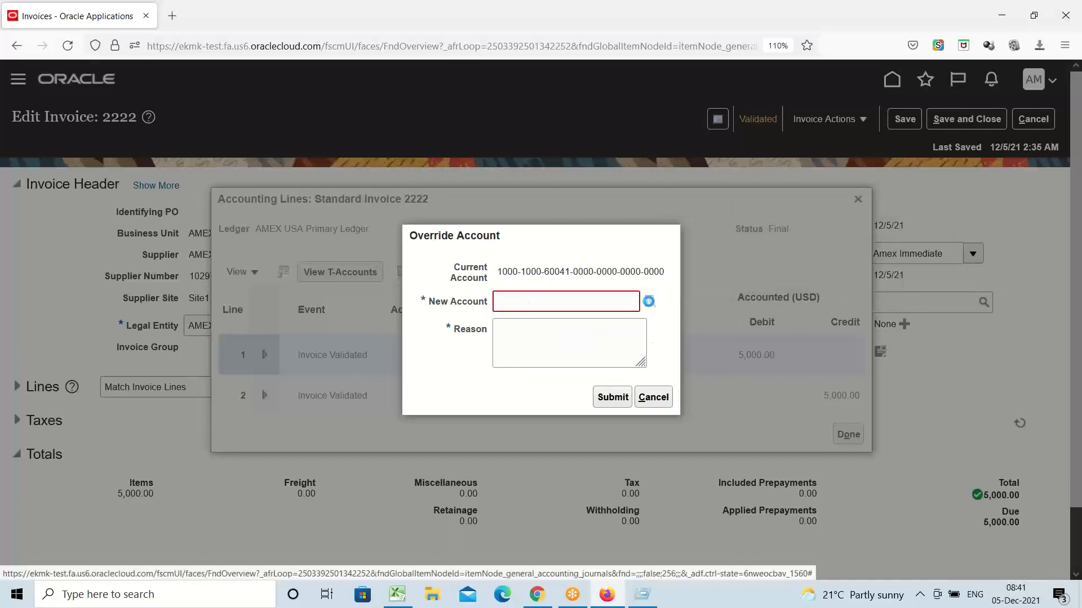
{"action": "left_click", "coordinate": [649, 302]}
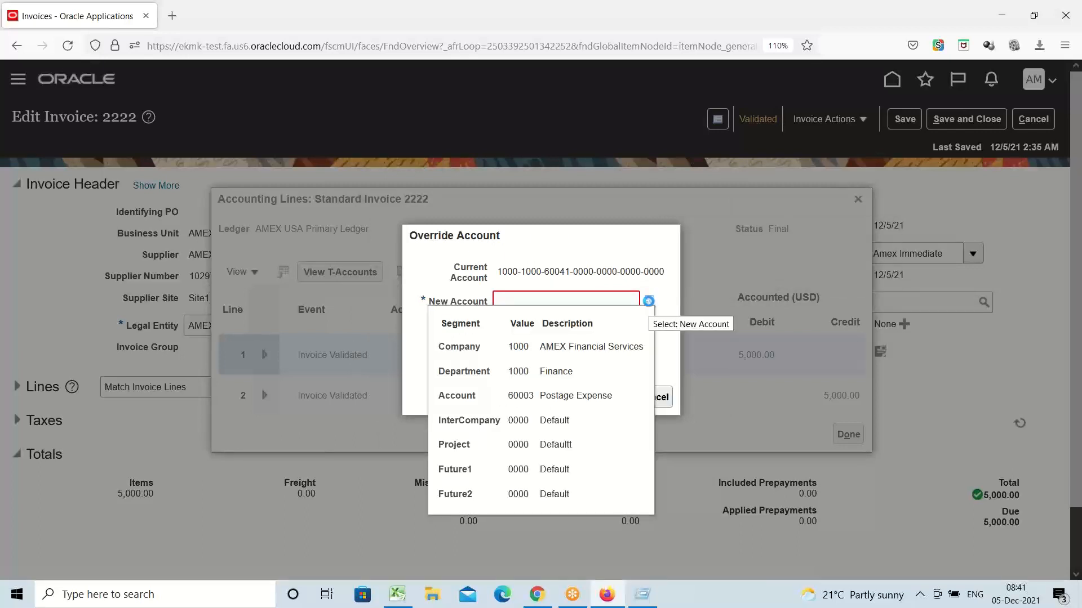
{"action": "left_click", "coordinate": [648, 302]}
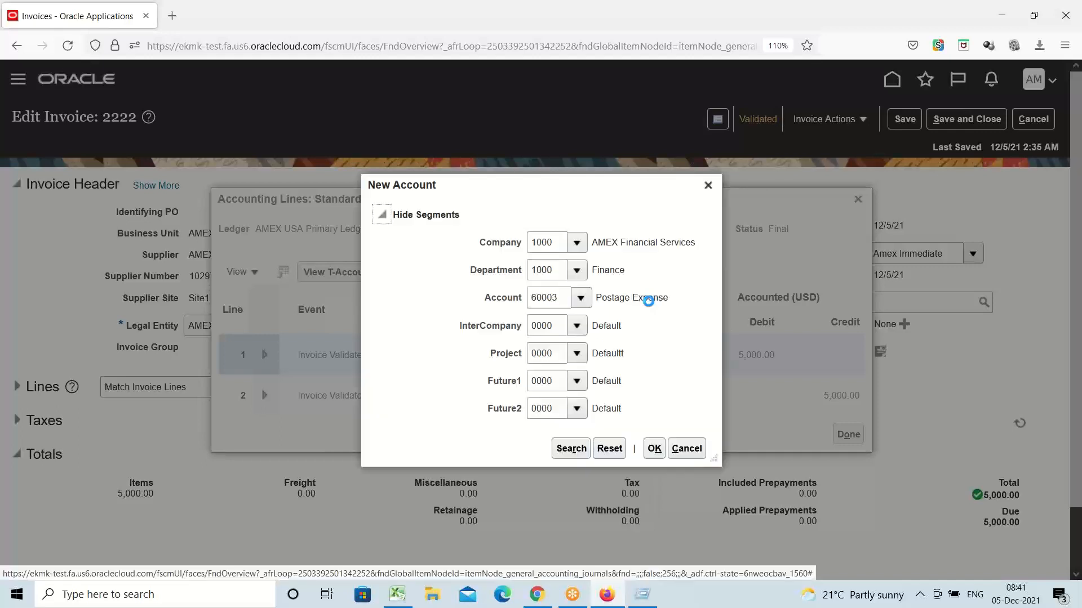
{"action": "left_click", "coordinate": [653, 449]}
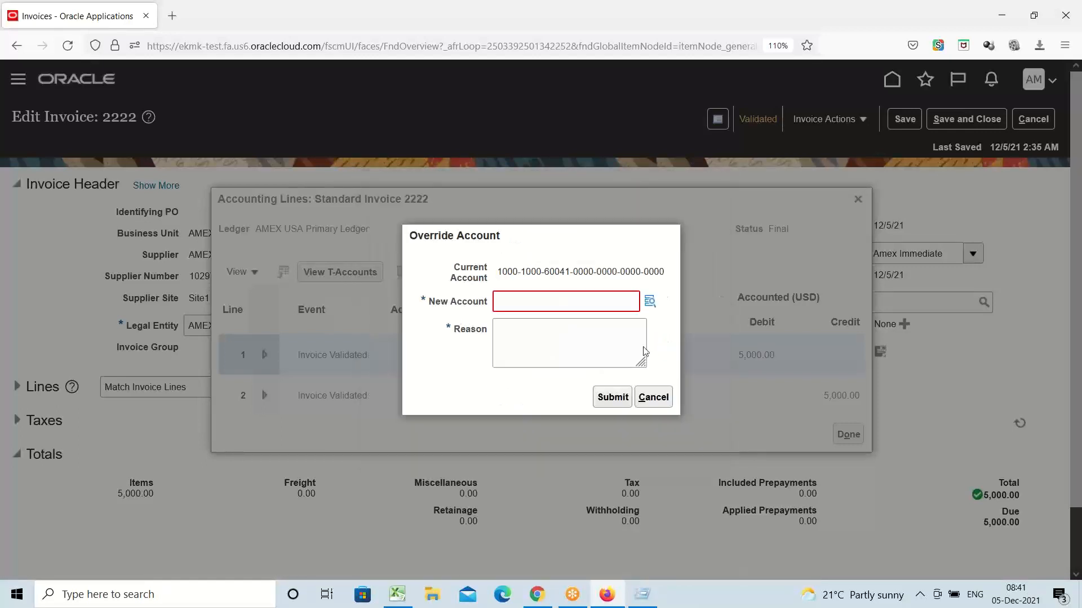
{"action": "left_click", "coordinate": [533, 343]}
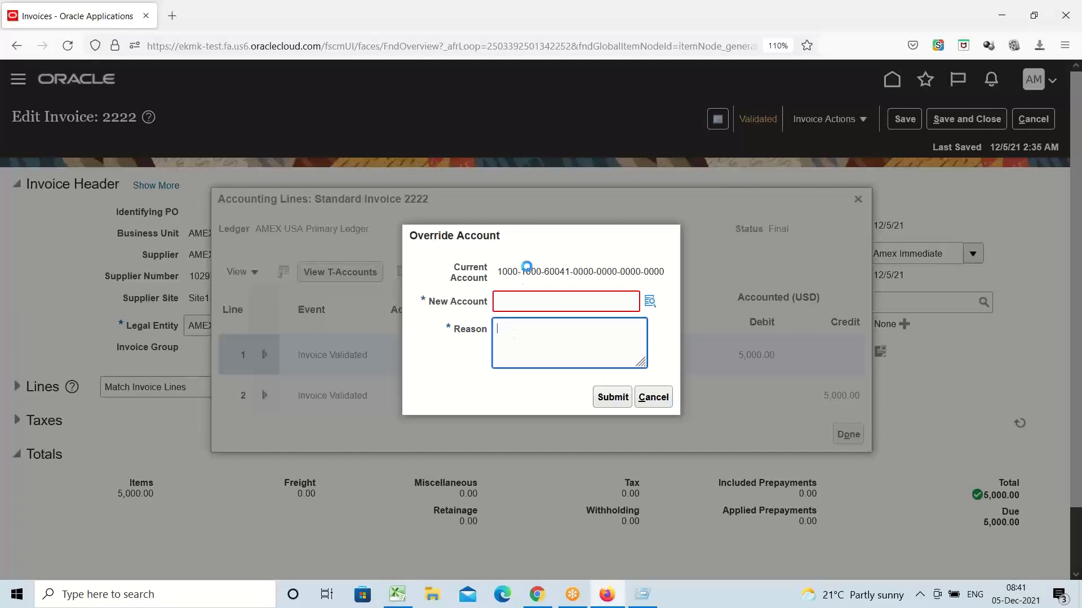
{"action": "mouse_move", "coordinate": [529, 273]}
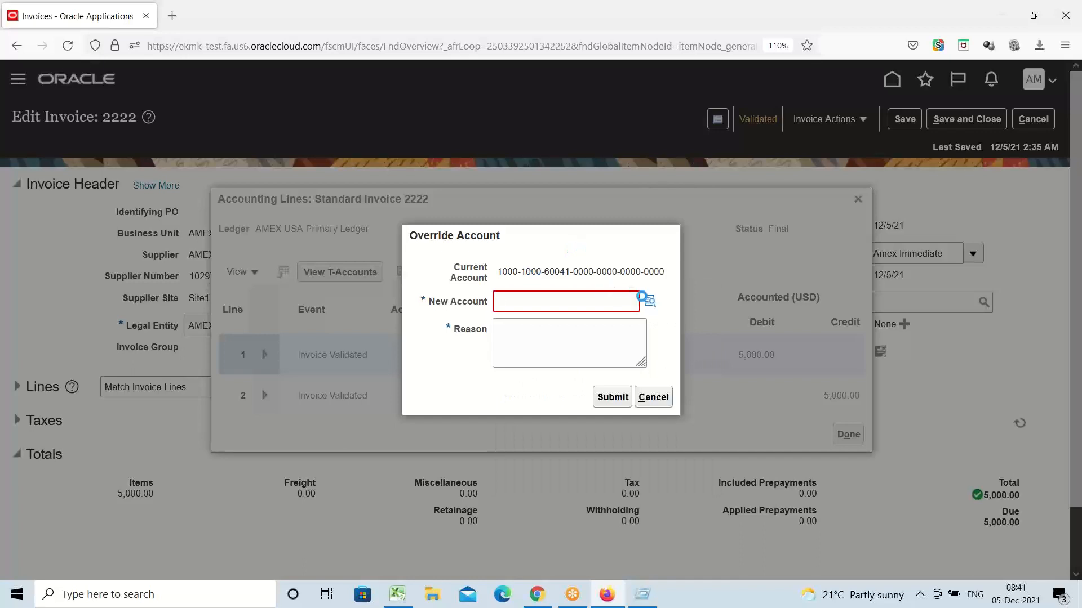
{"action": "left_click", "coordinate": [653, 397]}
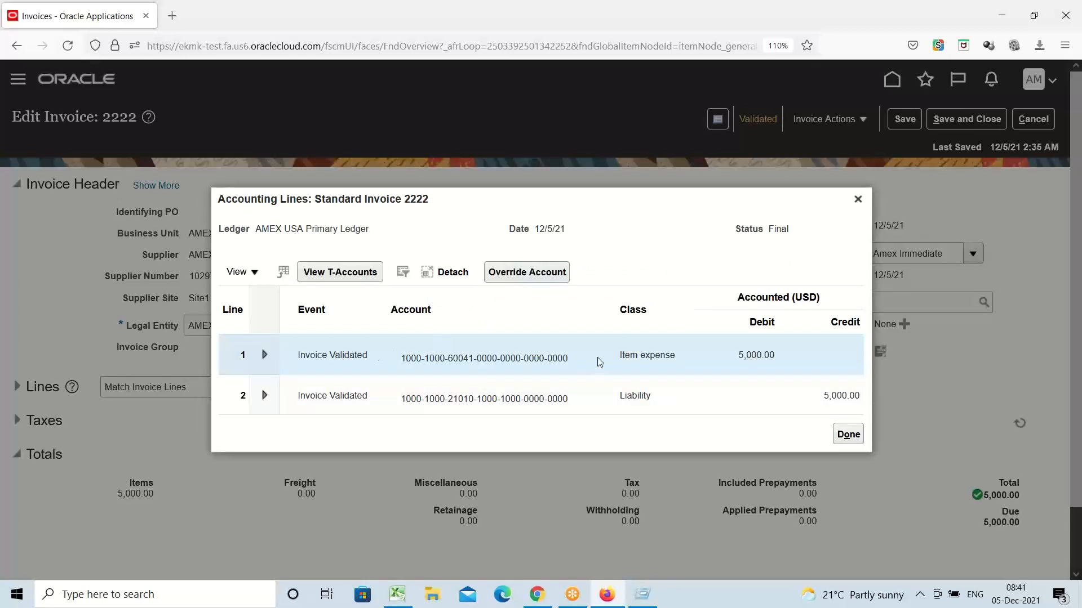
Step: Reopen the override for line 1 and clear the prefilled Account segment value 60041
{"action": "left_click", "coordinate": [523, 275]}
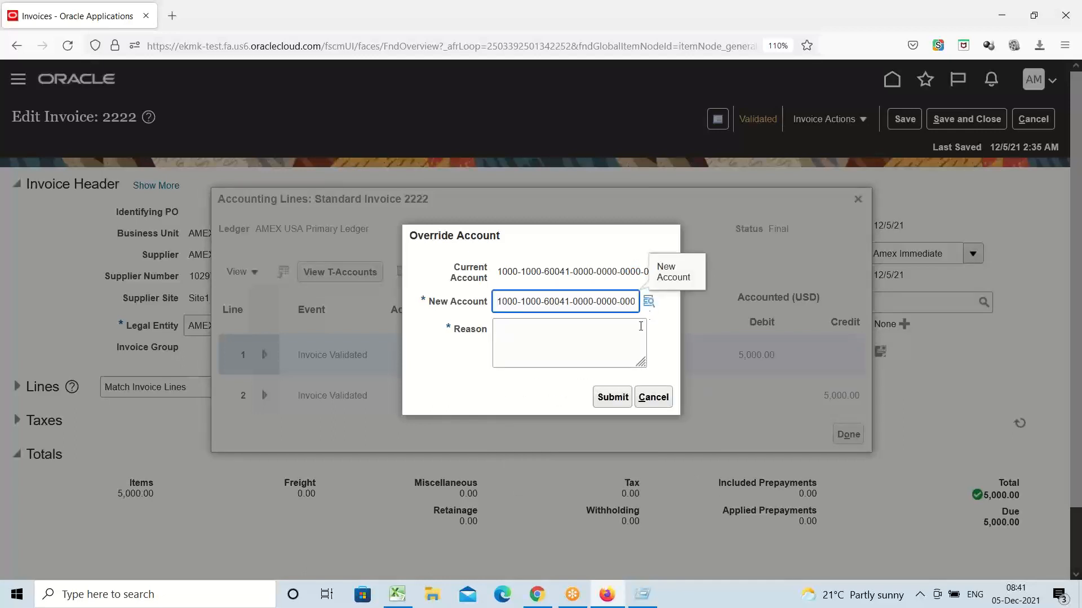
{"action": "left_click", "coordinate": [648, 303]}
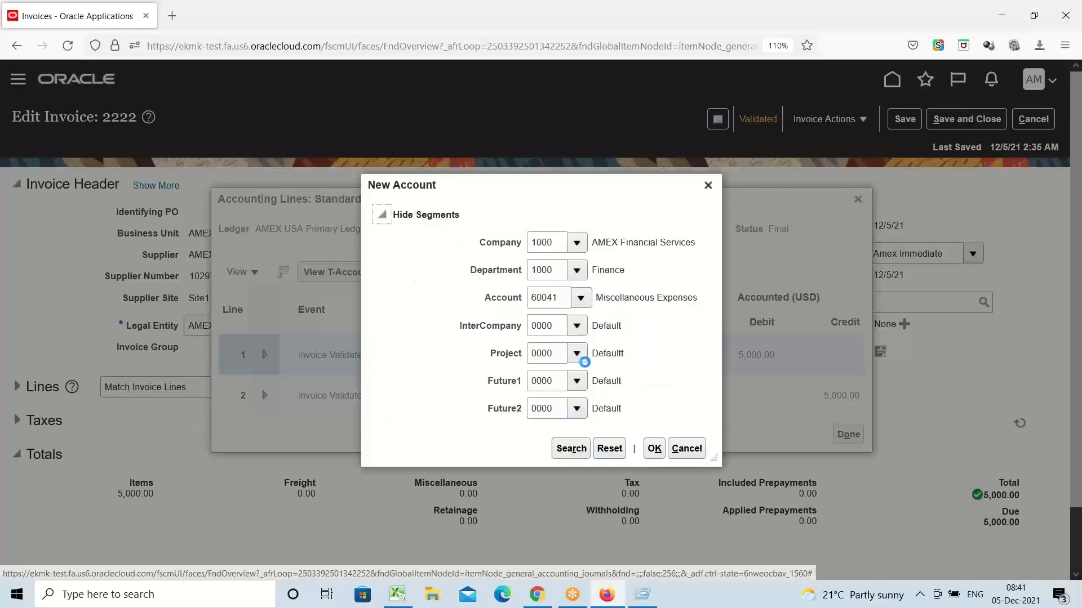
{"action": "left_click", "coordinate": [581, 299]}
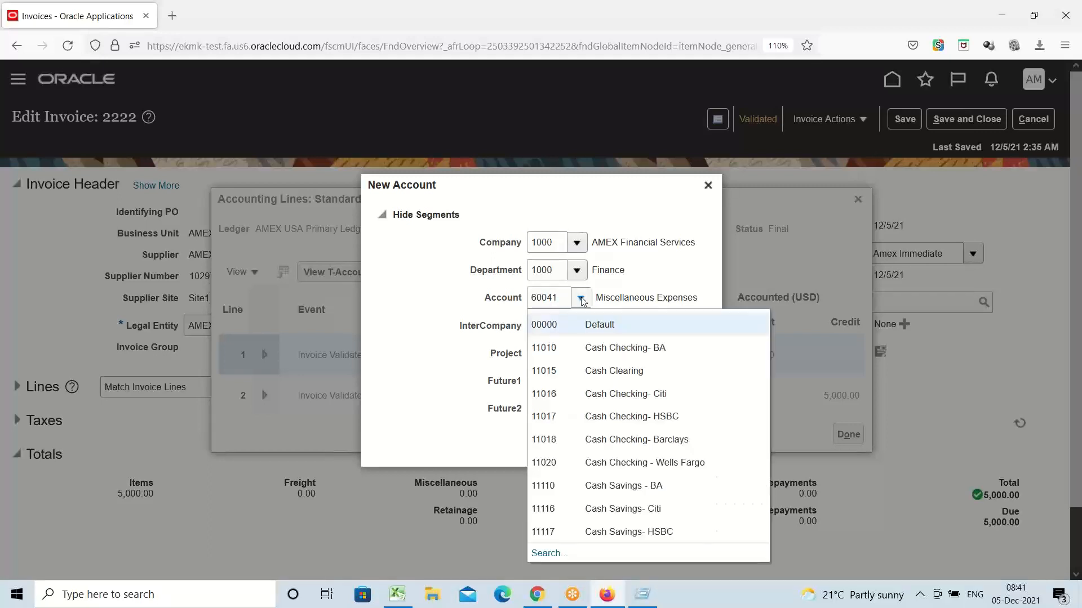
{"action": "left_click", "coordinate": [549, 554]}
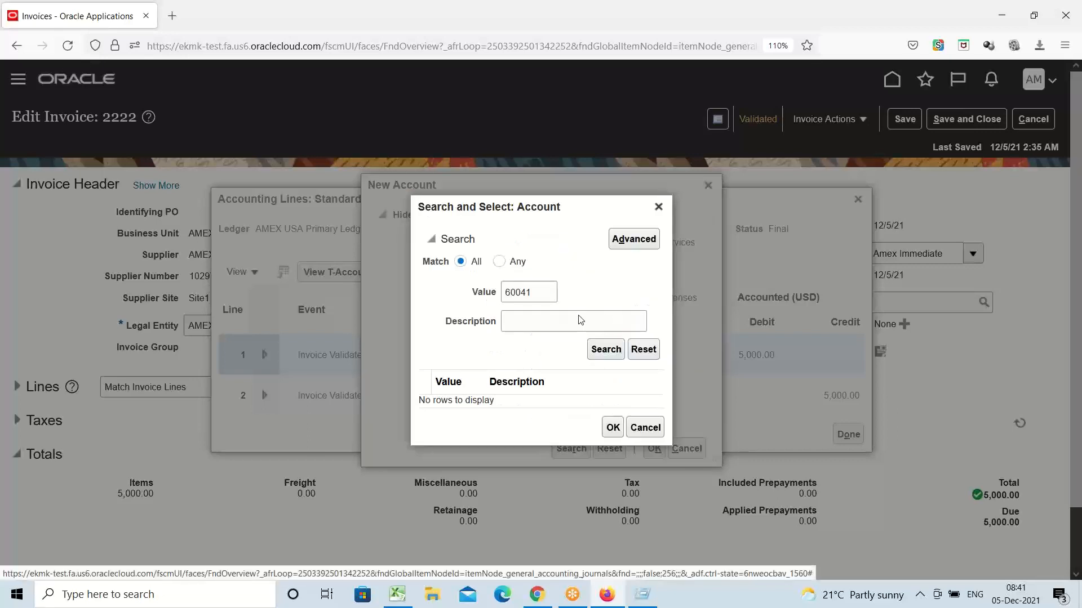
{"action": "double_click", "coordinate": [544, 296]}
{"action": "key", "text": "BackSpace"}
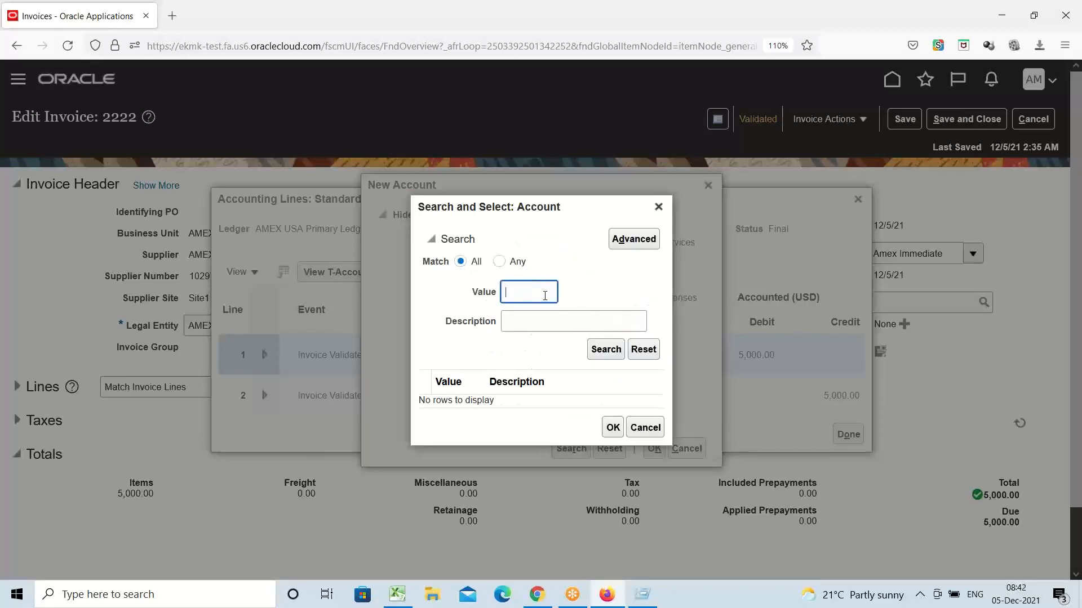
Step: Find accounts whose description contains 'Post' and choose 60003 Postage Expense as the new account
{"action": "left_click", "coordinate": [635, 241]}
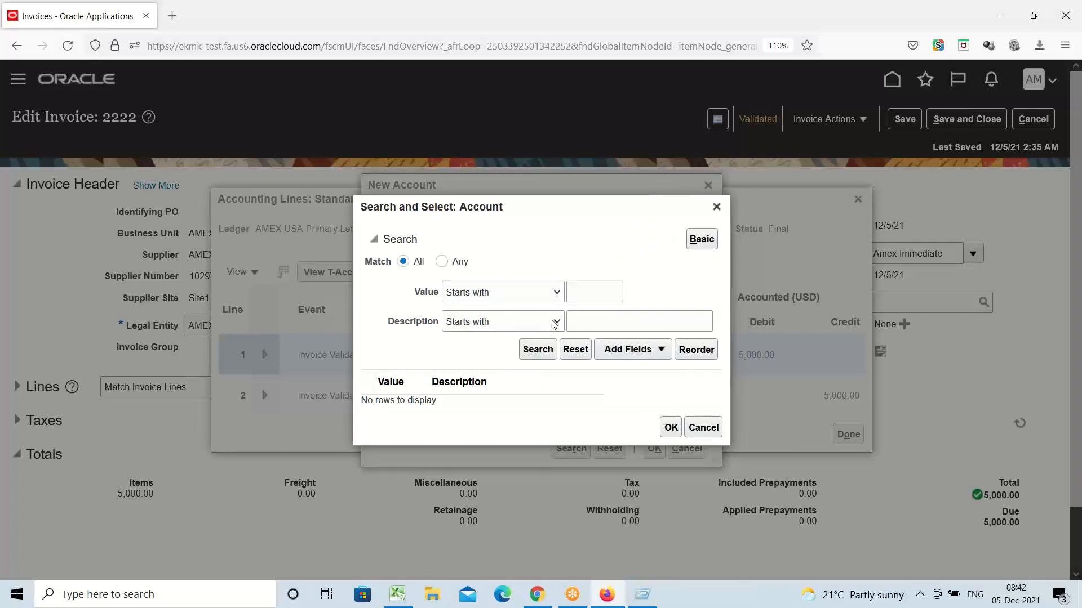
{"action": "left_click", "coordinate": [555, 322]}
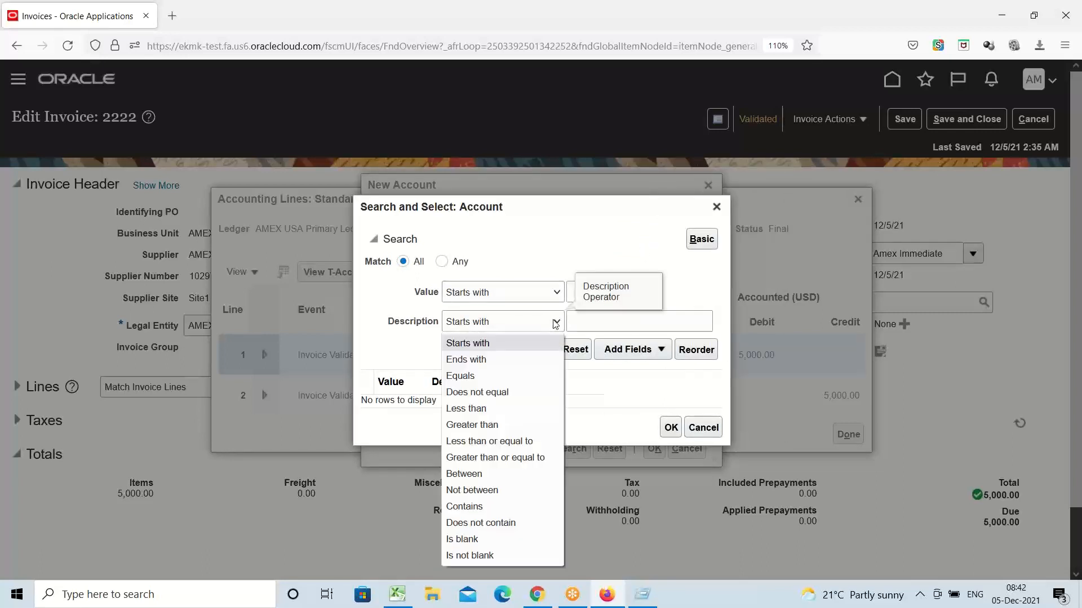
{"action": "left_click", "coordinate": [479, 508]}
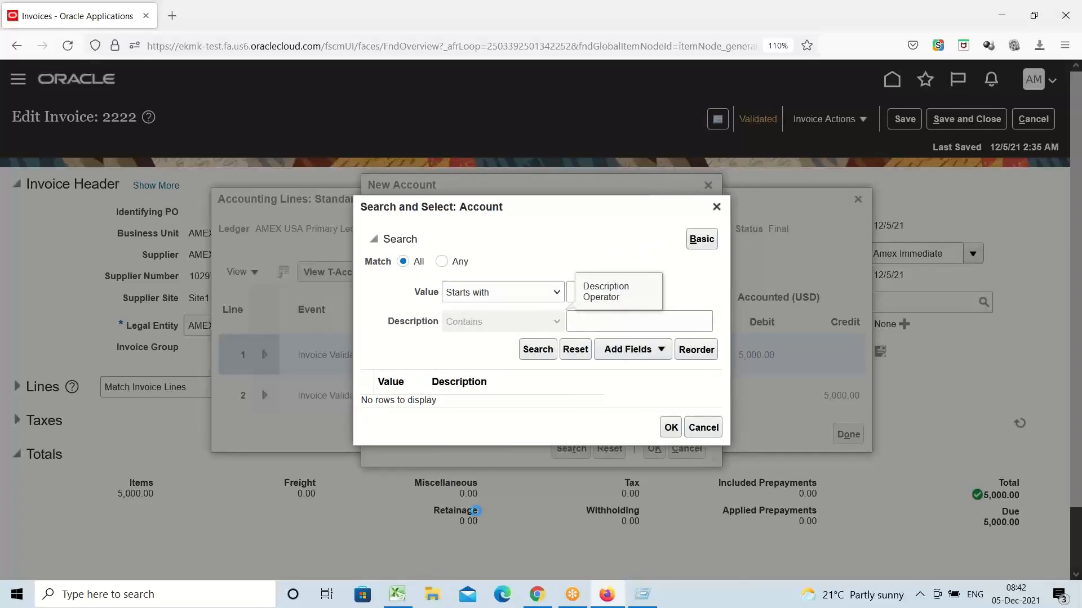
{"action": "left_click", "coordinate": [682, 321]}
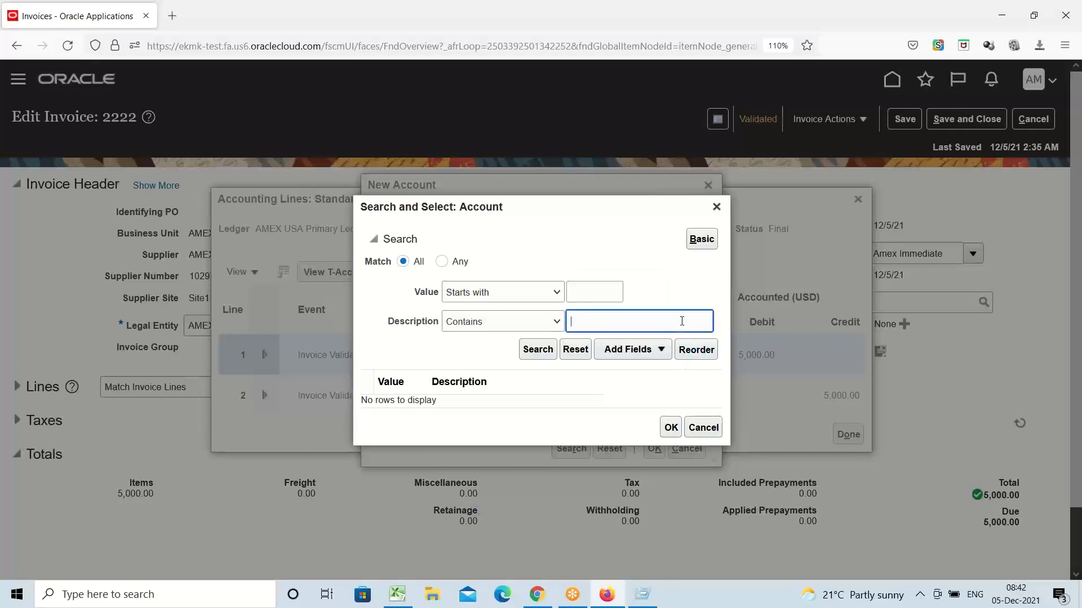
{"action": "type", "text": "Post"}
{"action": "left_click", "coordinate": [540, 349]}
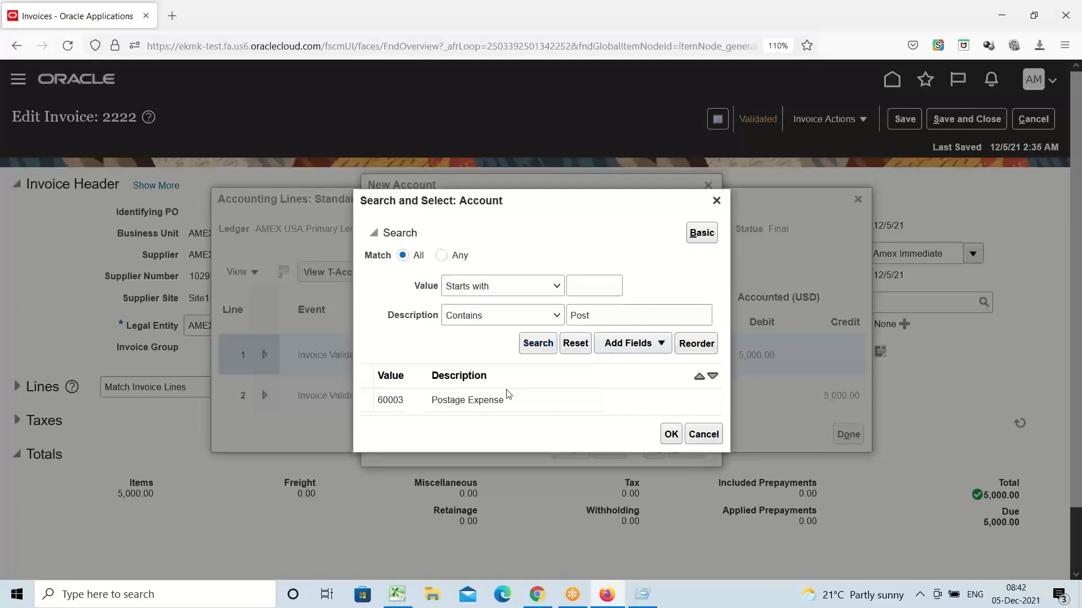
{"action": "left_click", "coordinate": [499, 400]}
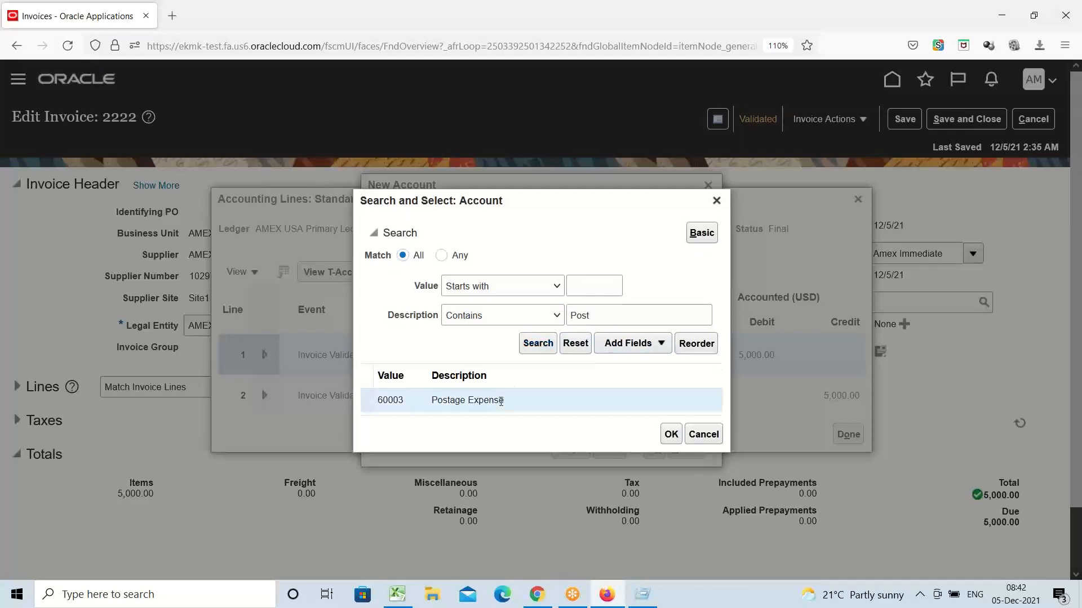
{"action": "left_click", "coordinate": [672, 434]}
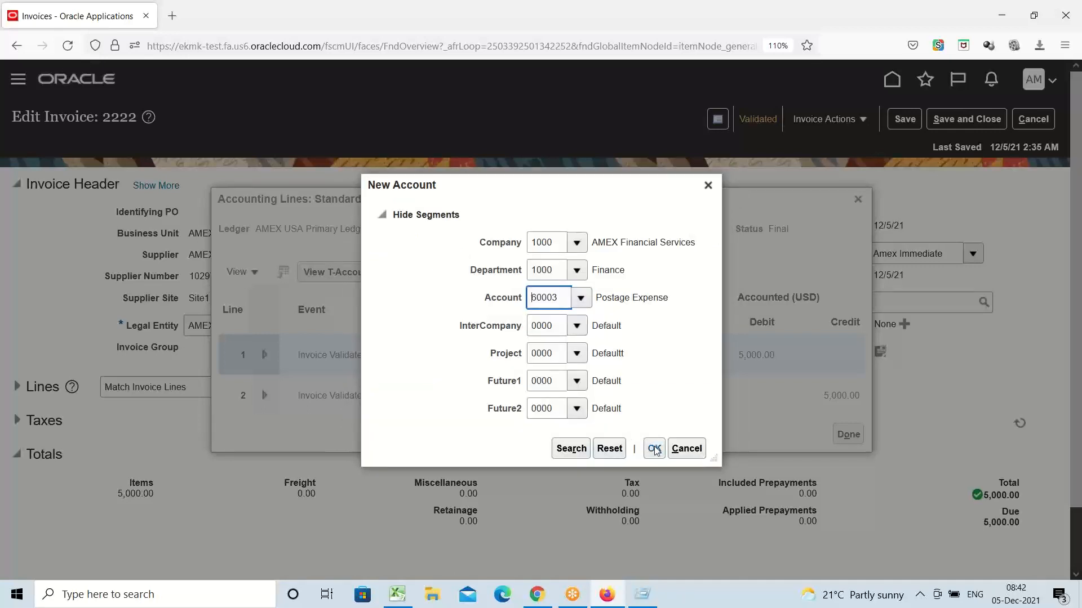
{"action": "left_click", "coordinate": [655, 449]}
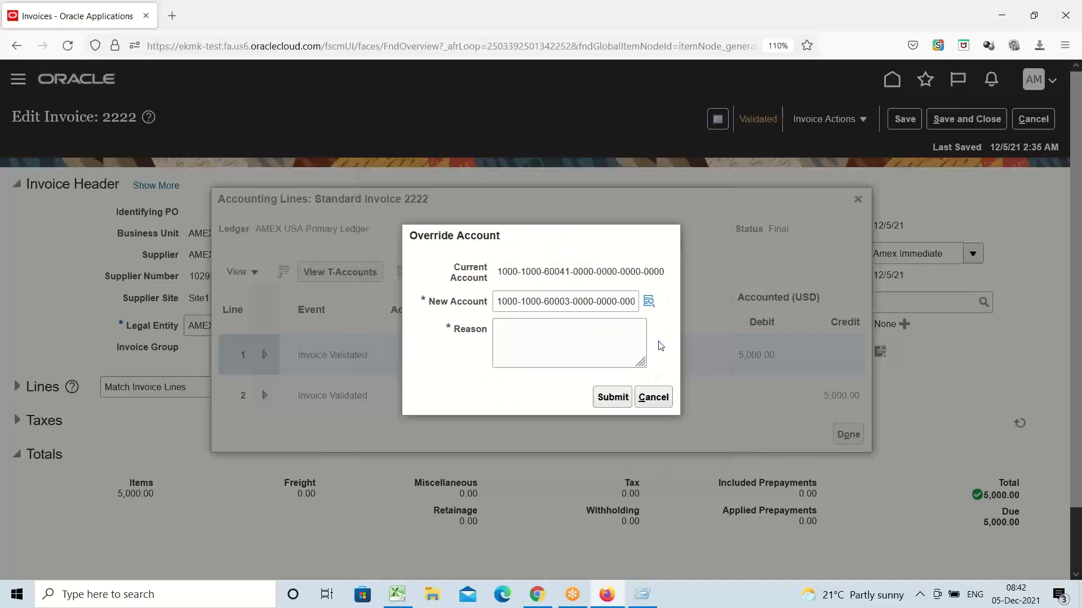
Step: Enter the reason 'Correction' and submit the override to account 60003 for posting
{"action": "left_click", "coordinate": [518, 342]}
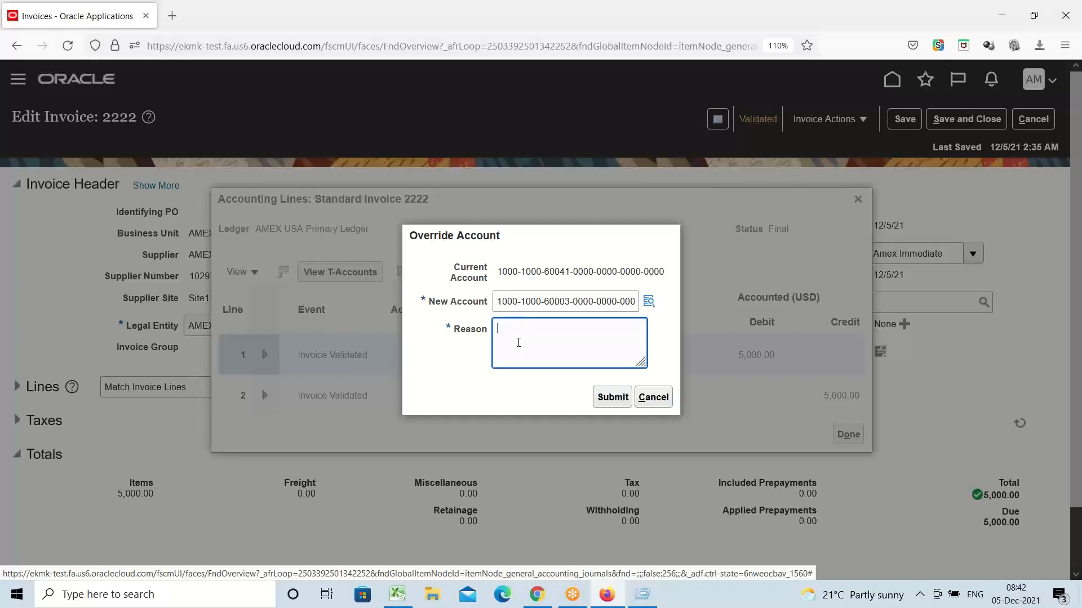
{"action": "type", "text": "Correc ti"}
{"action": "key", "text": "BackSpace"}
{"action": "key", "text": "BackSpace"}
{"action": "key", "text": "BackSpace"}
{"action": "type", "text": "tion"}
{"action": "left_click", "coordinate": [609, 401]}
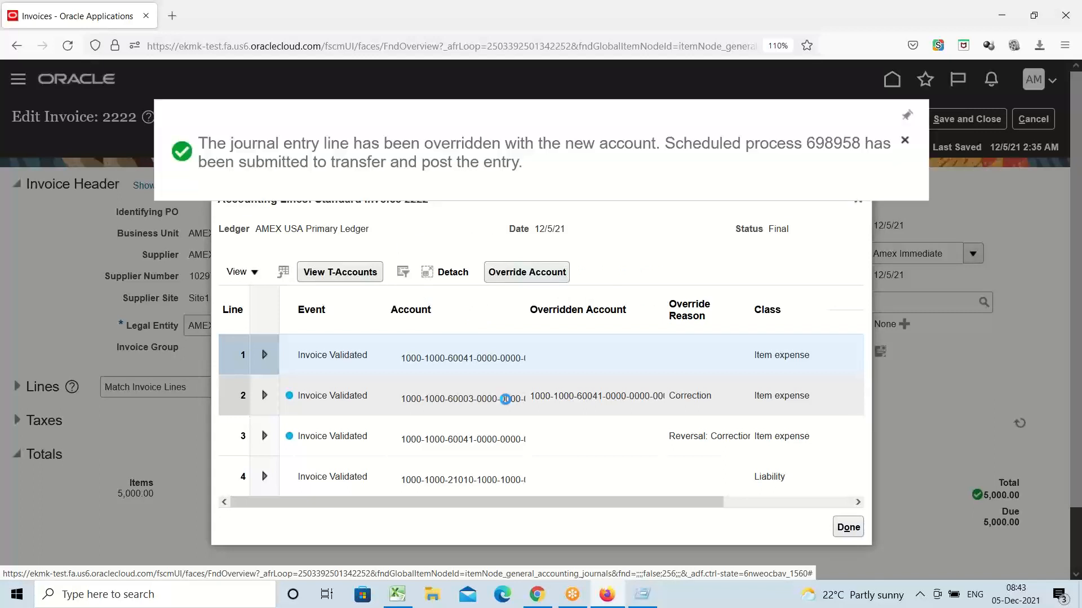
{"action": "mouse_move", "coordinate": [506, 399]}
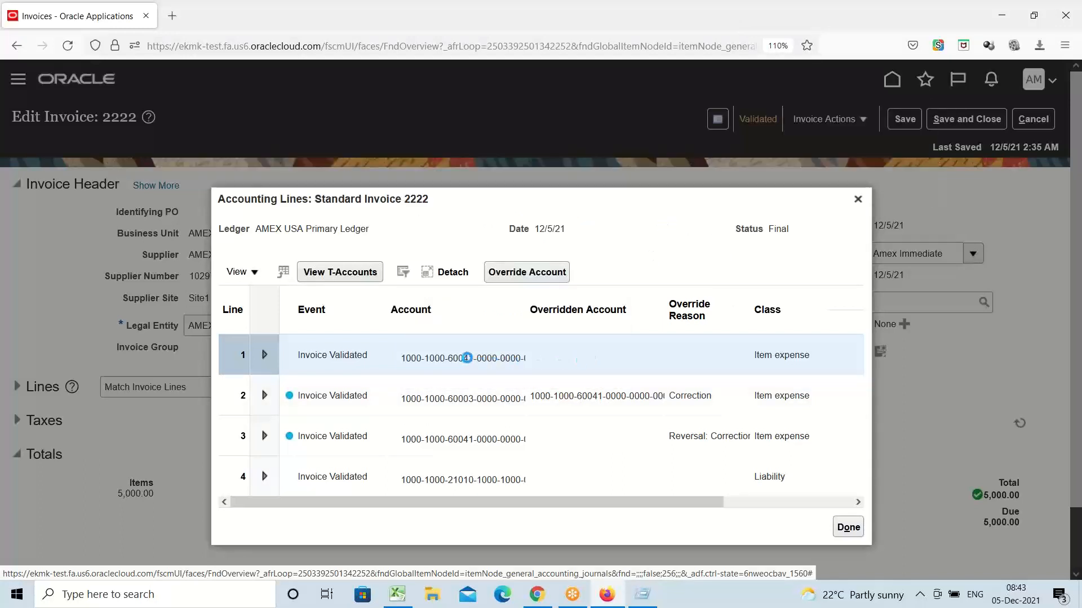
Step: Inspect the account segment details of the corrected lines, including the third line's full account
{"action": "mouse_move", "coordinate": [467, 358]}
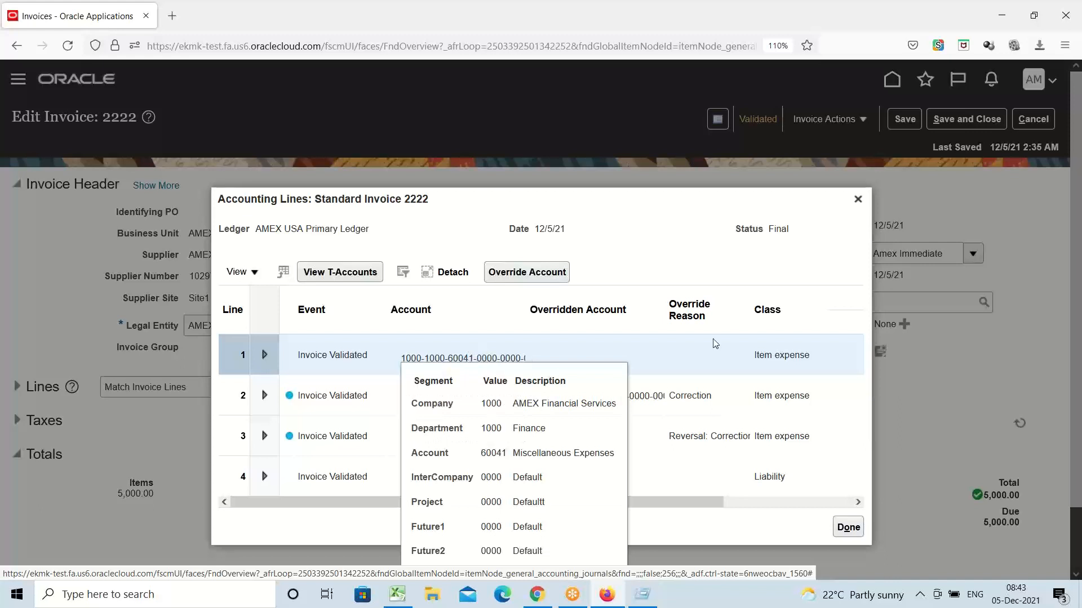
{"action": "left_click_drag", "start_coordinate": [684, 500], "coordinate": [777, 510]}
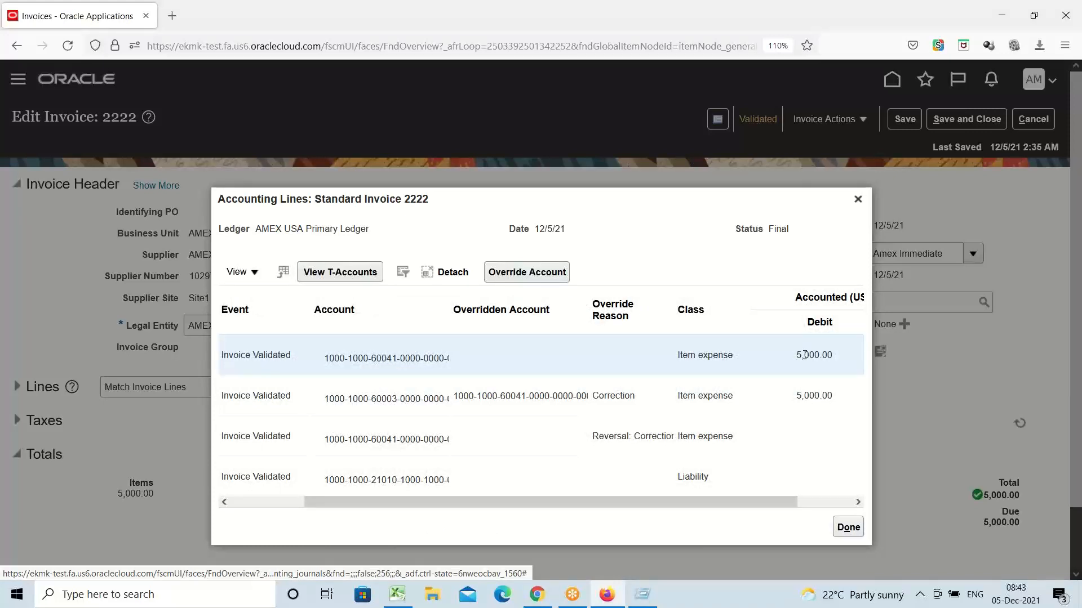
{"action": "left_click", "coordinate": [390, 358]}
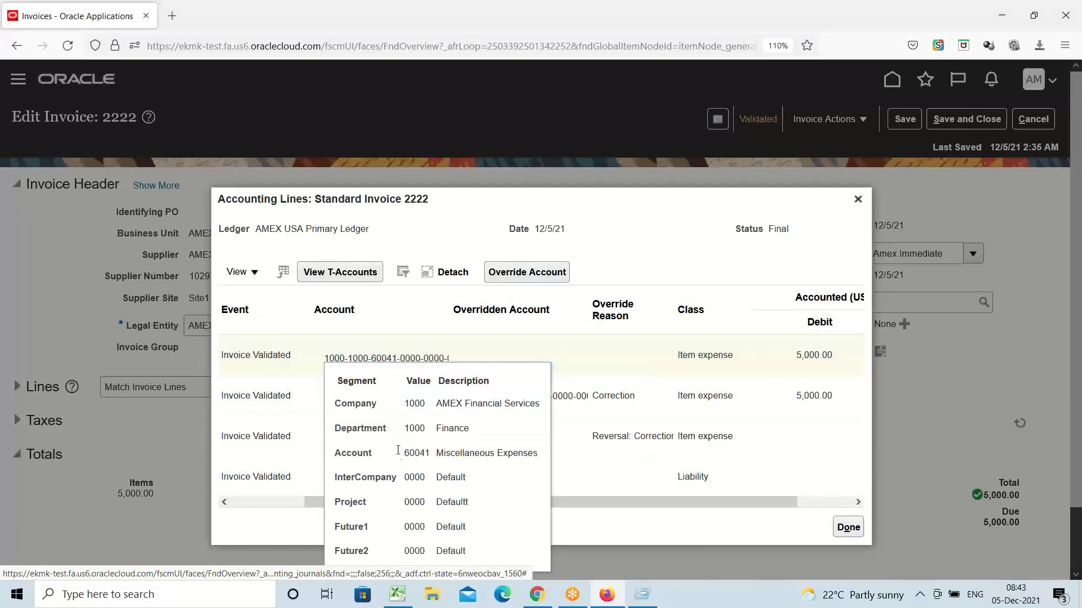
{"action": "left_click", "coordinate": [376, 357]}
{"action": "left_click", "coordinate": [378, 358]}
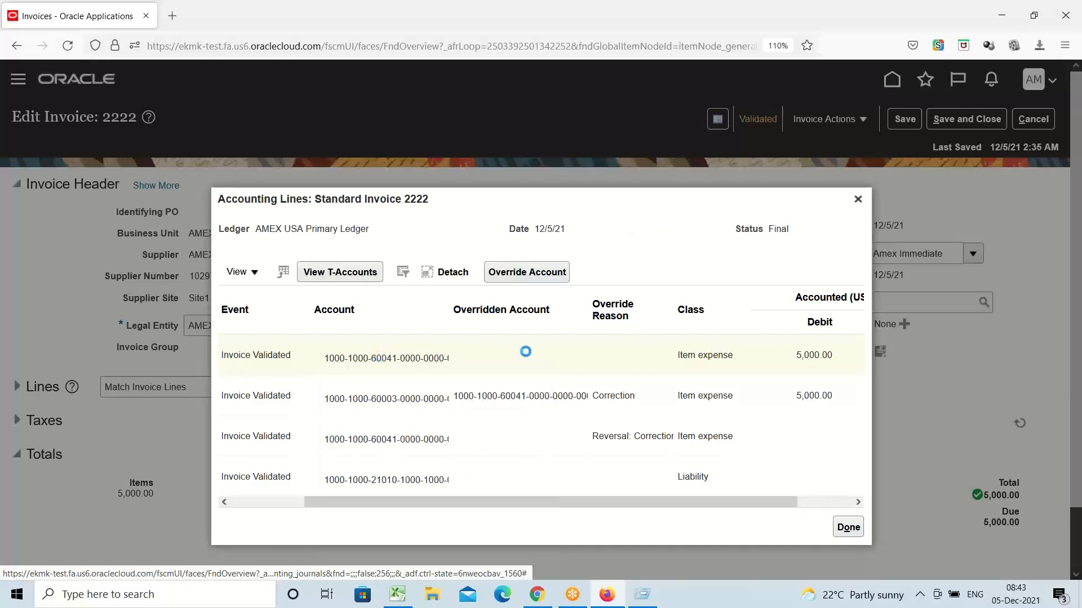
{"action": "left_click", "coordinate": [392, 440]}
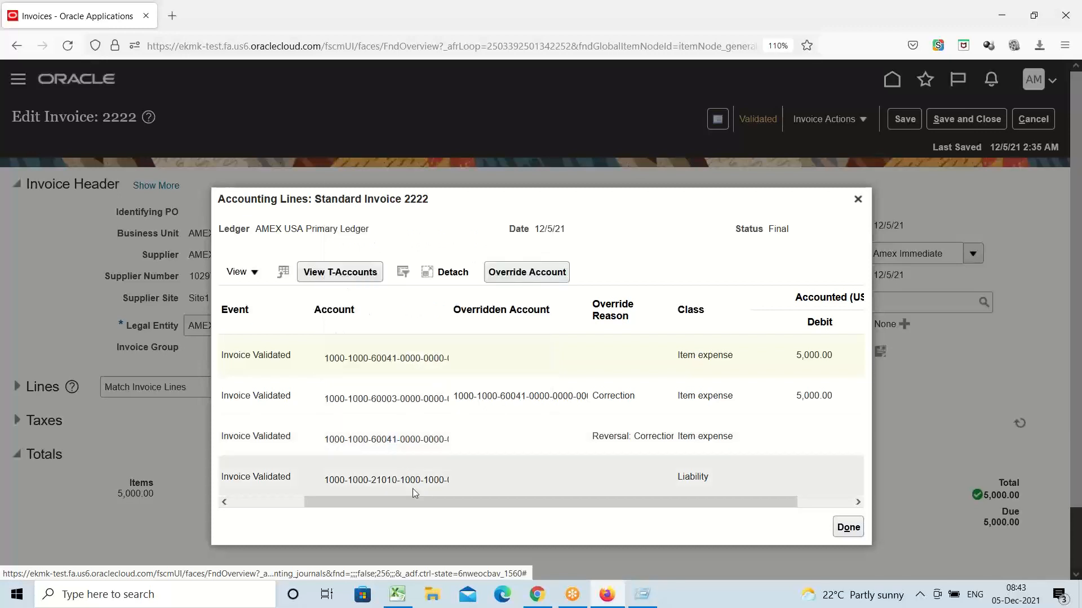
Step: Scroll through the Accounting Lines debits and credits, then close the accounting lines window
{"action": "left_click_drag", "start_coordinate": [436, 504], "coordinate": [547, 507]}
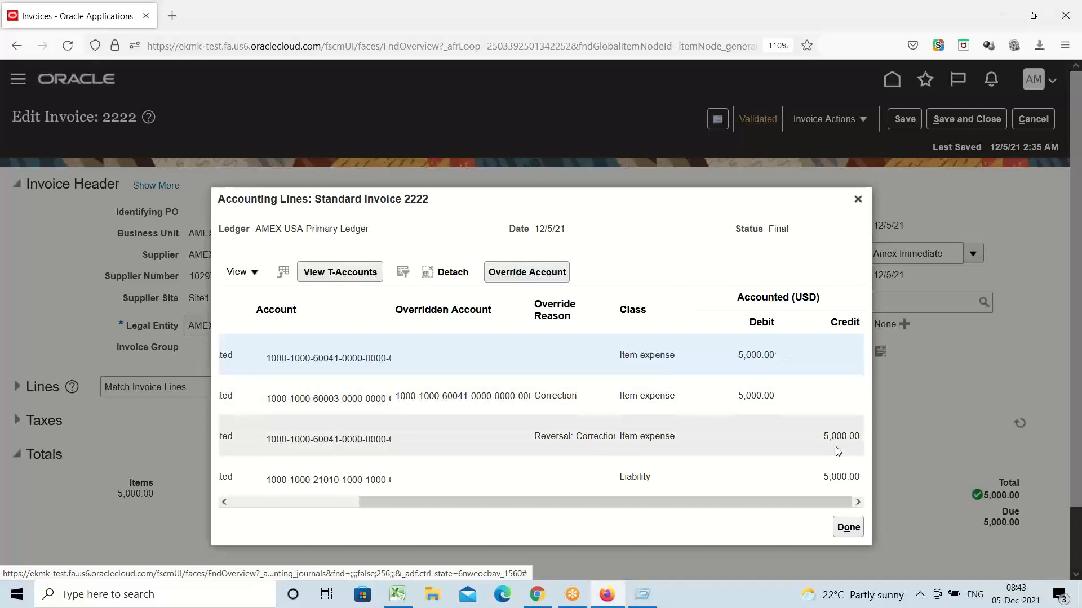
{"action": "left_click_drag", "start_coordinate": [767, 506], "coordinate": [656, 509]}
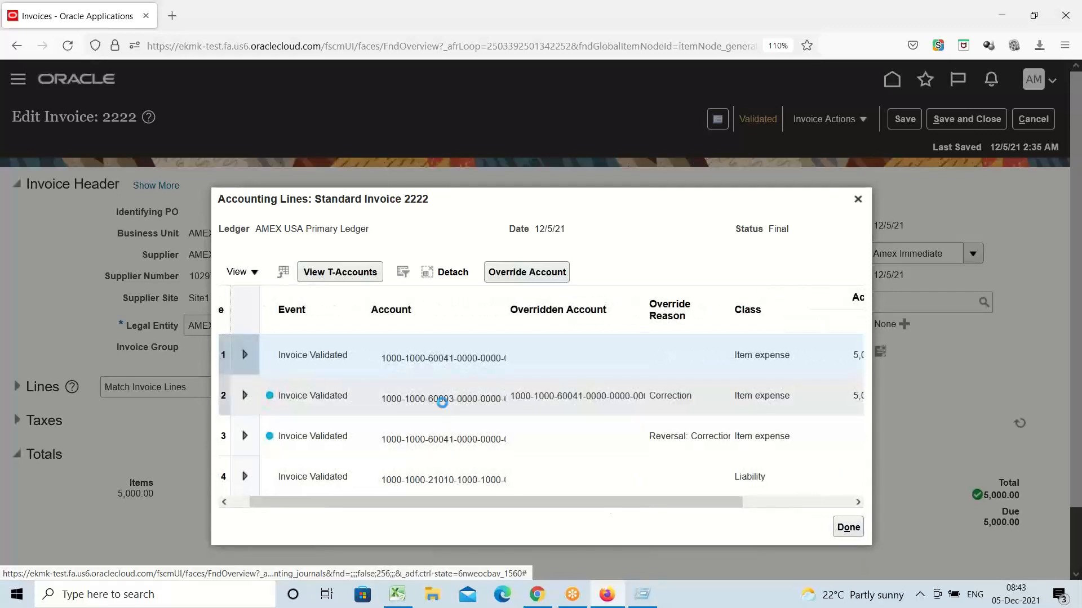
{"action": "mouse_move", "coordinate": [444, 398]}
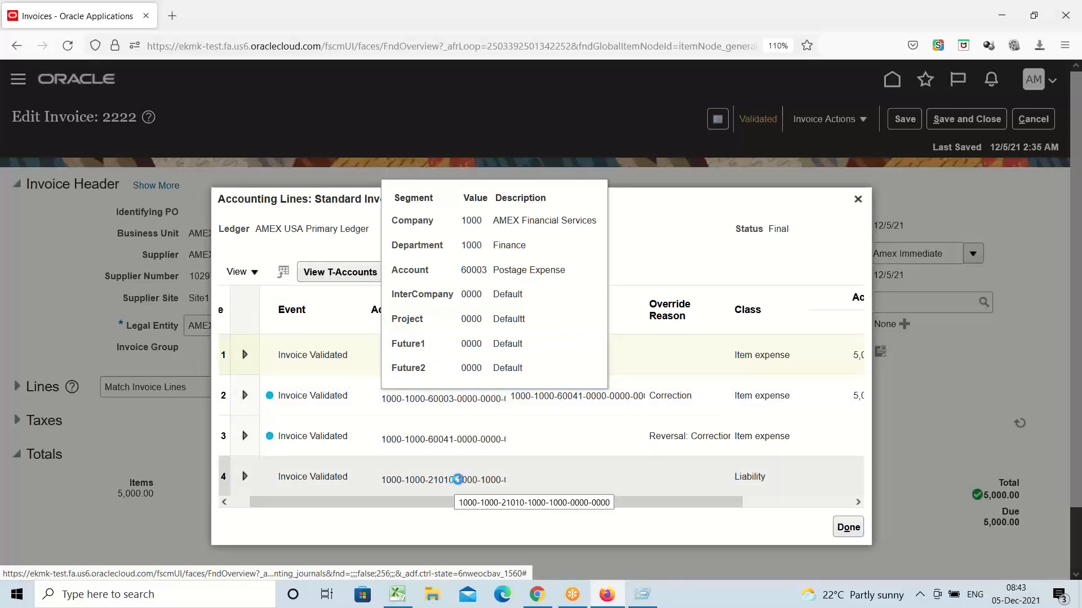
{"action": "mouse_move", "coordinate": [459, 478]}
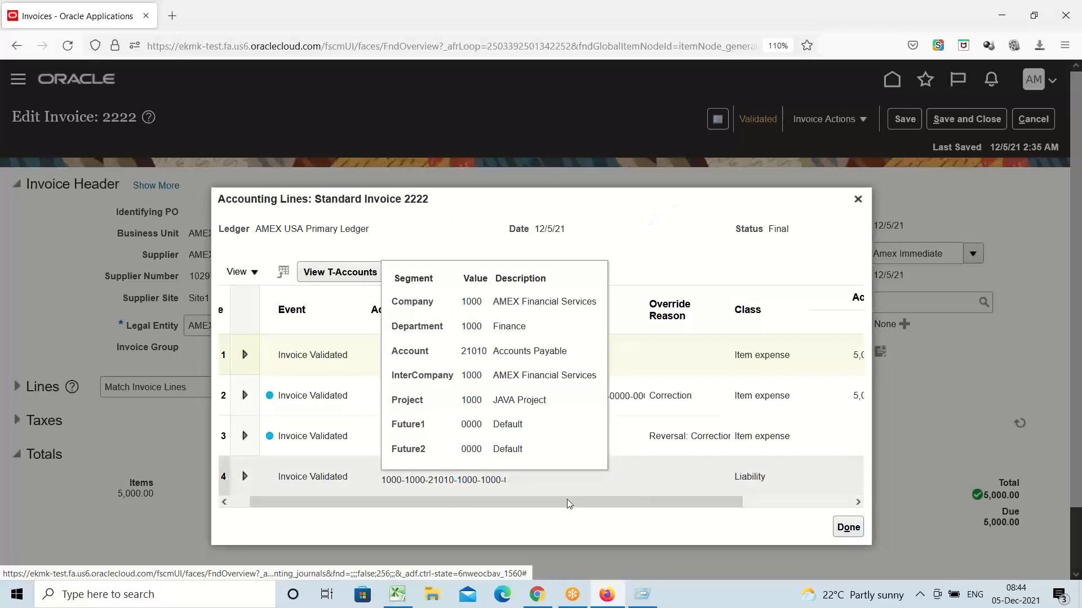
{"action": "left_click_drag", "start_coordinate": [569, 503], "coordinate": [719, 519]}
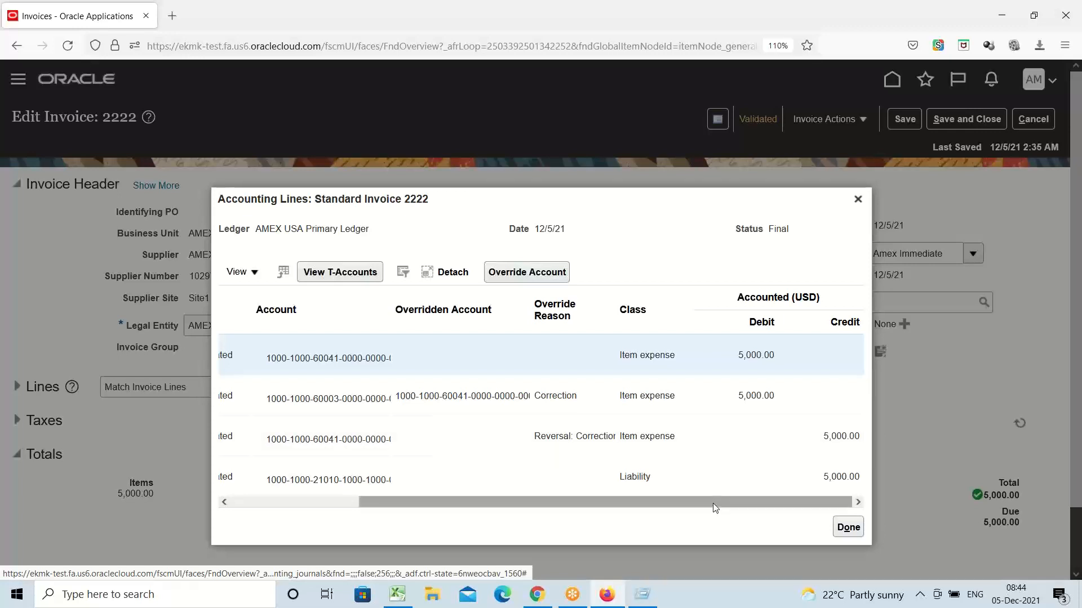
{"action": "left_click_drag", "start_coordinate": [698, 507], "coordinate": [461, 469]}
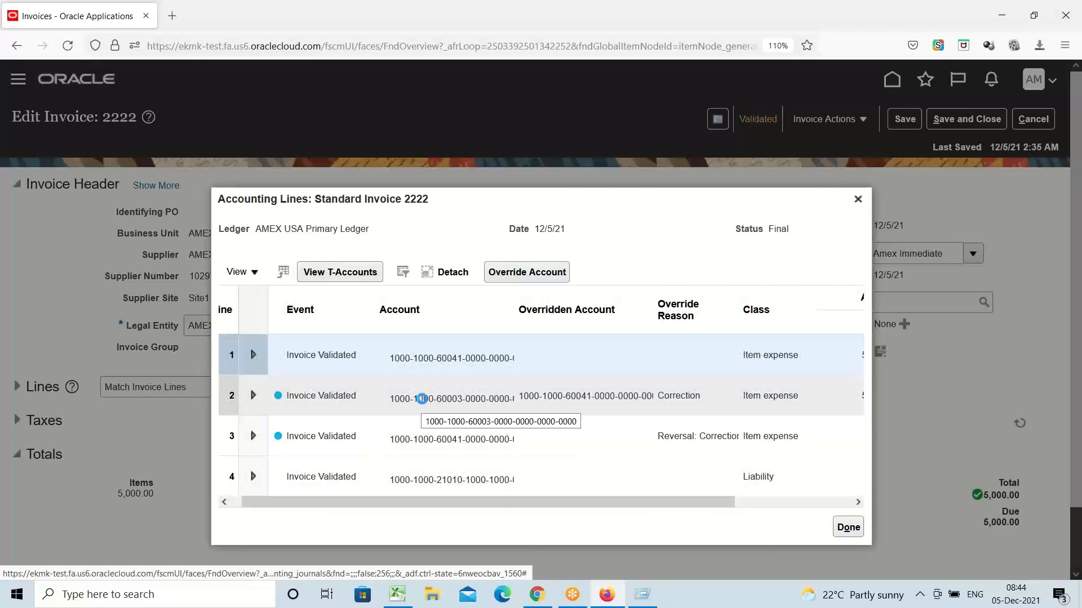
{"action": "mouse_move", "coordinate": [423, 399]}
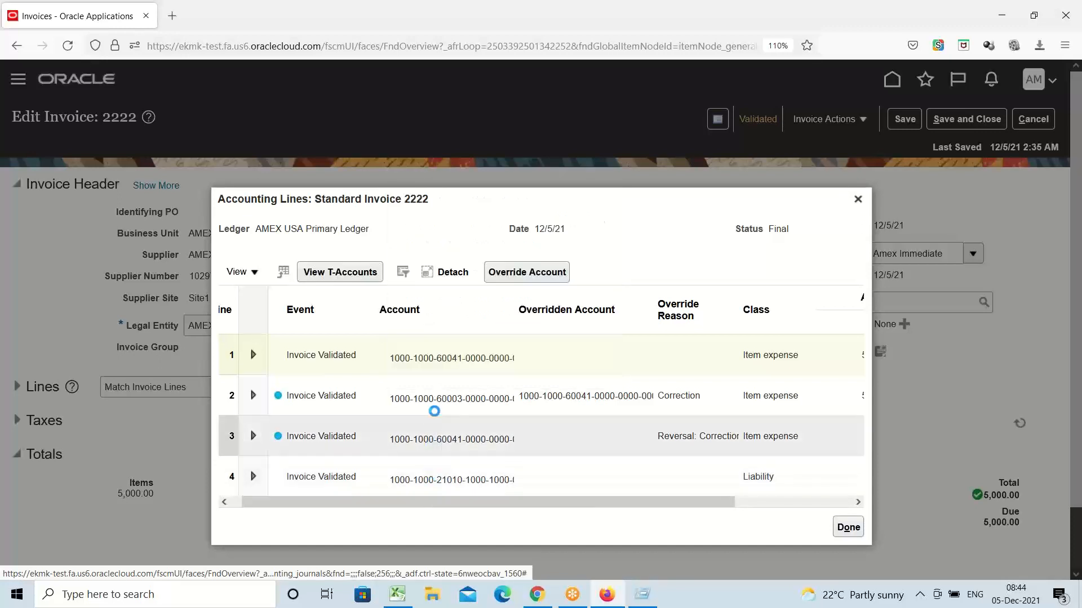
{"action": "left_click", "coordinate": [862, 528]}
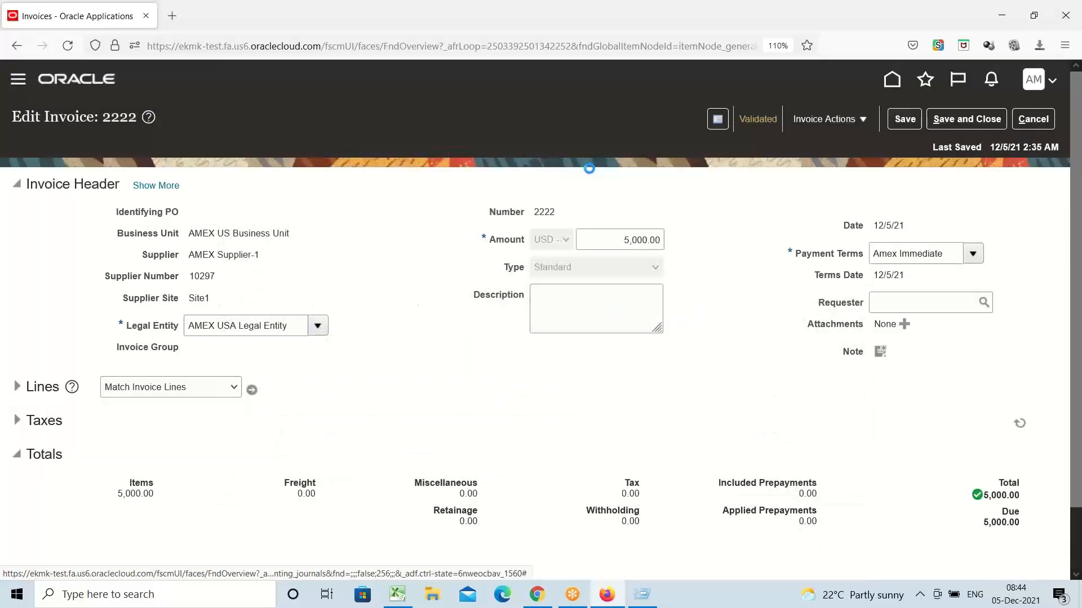
Step: Leave Edit Invoice 2222 without saving and bring up the Navigator at General Accounting
{"action": "left_click", "coordinate": [1039, 122]}
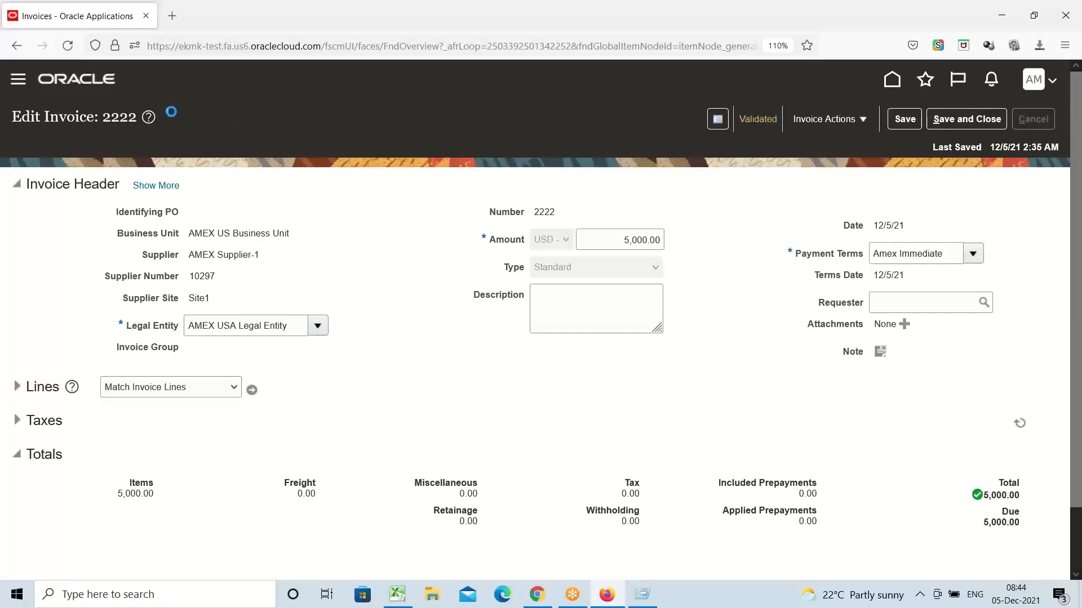
{"action": "left_click", "coordinate": [14, 84]}
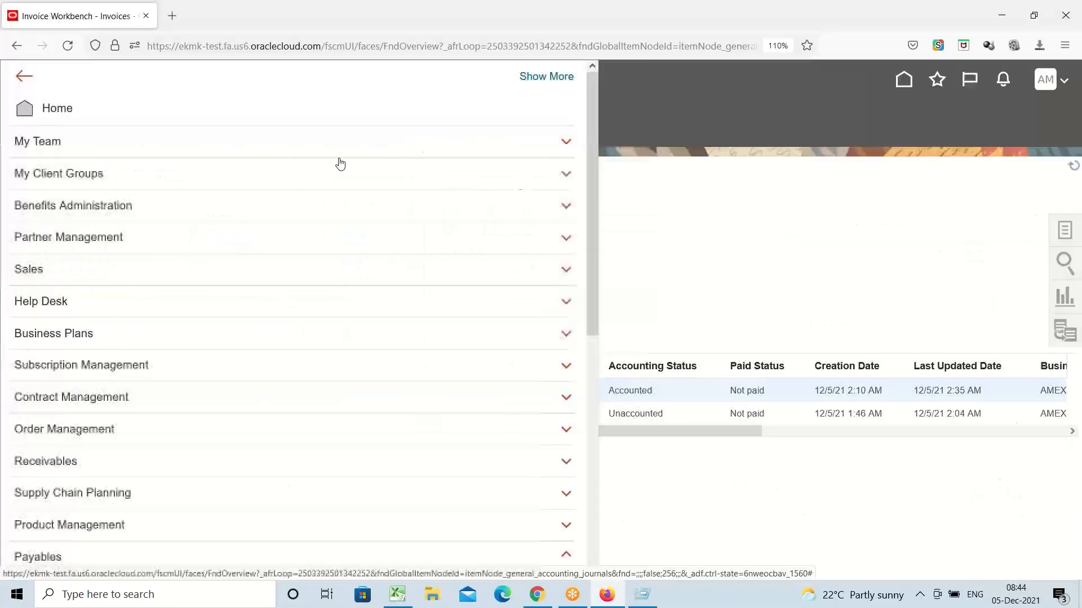
{"action": "scroll", "coordinate": [591, 157], "scroll_direction": "down", "scroll_amount": 2}
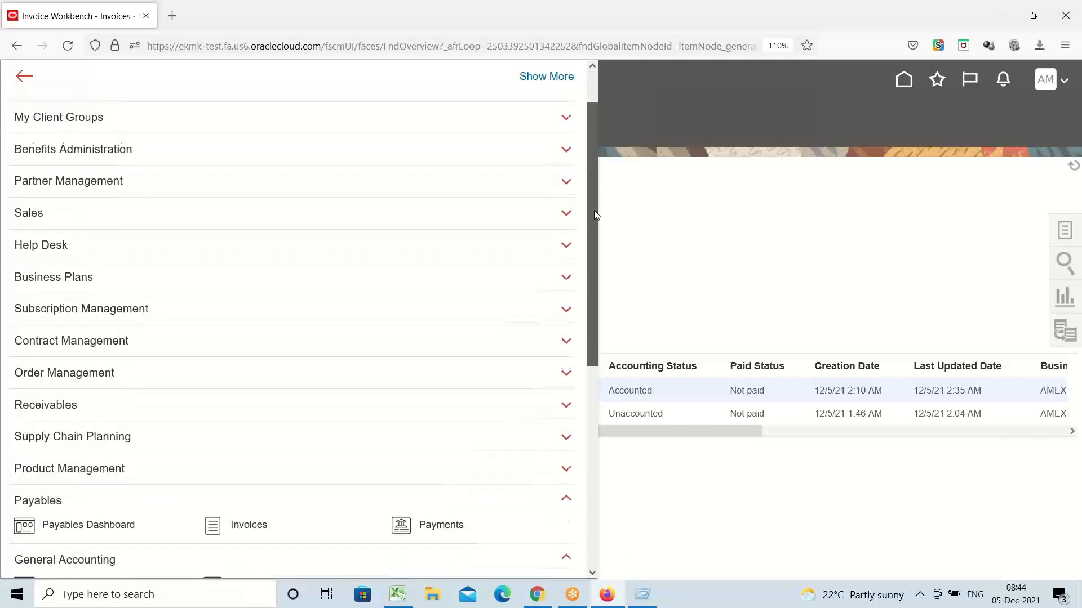
{"action": "left_click_drag", "start_coordinate": [594, 215], "coordinate": [589, 430]}
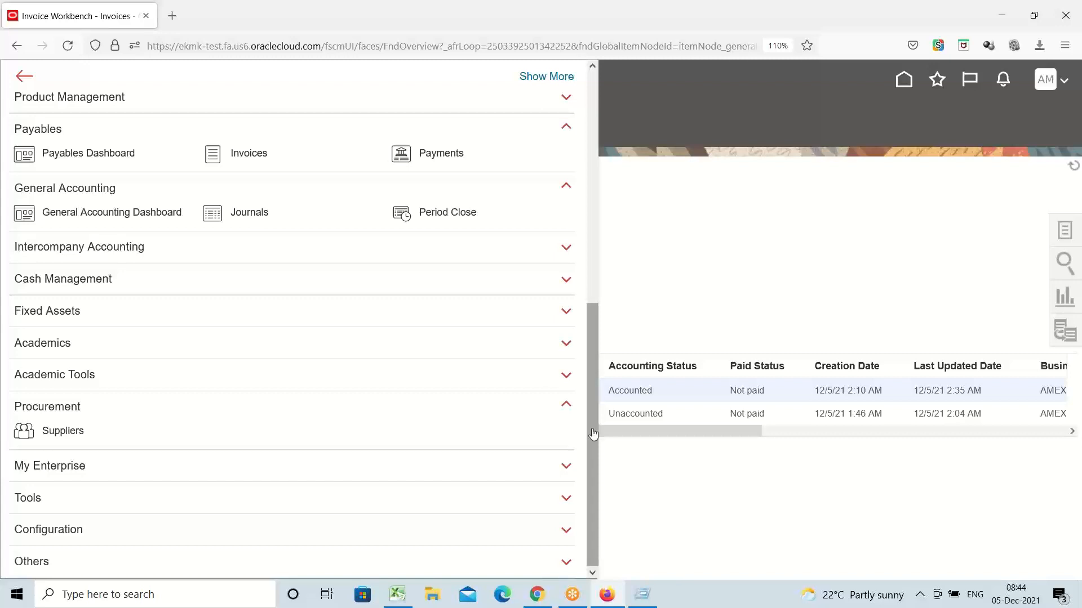
Step: Go to Manage Journals from the Journals work area task list
{"action": "left_click", "coordinate": [257, 216]}
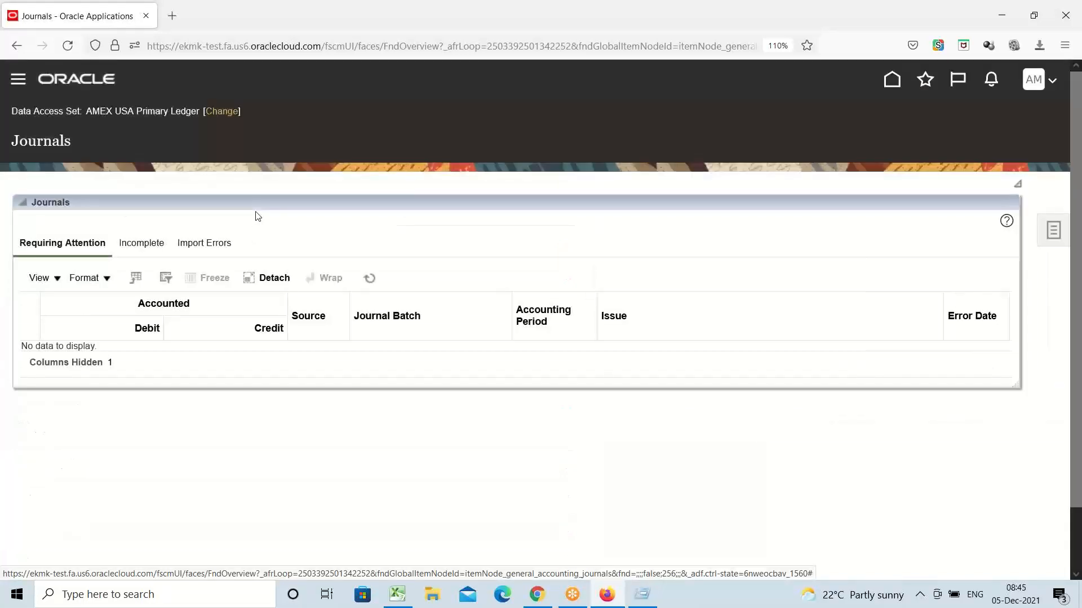
{"action": "left_click", "coordinate": [1053, 230]}
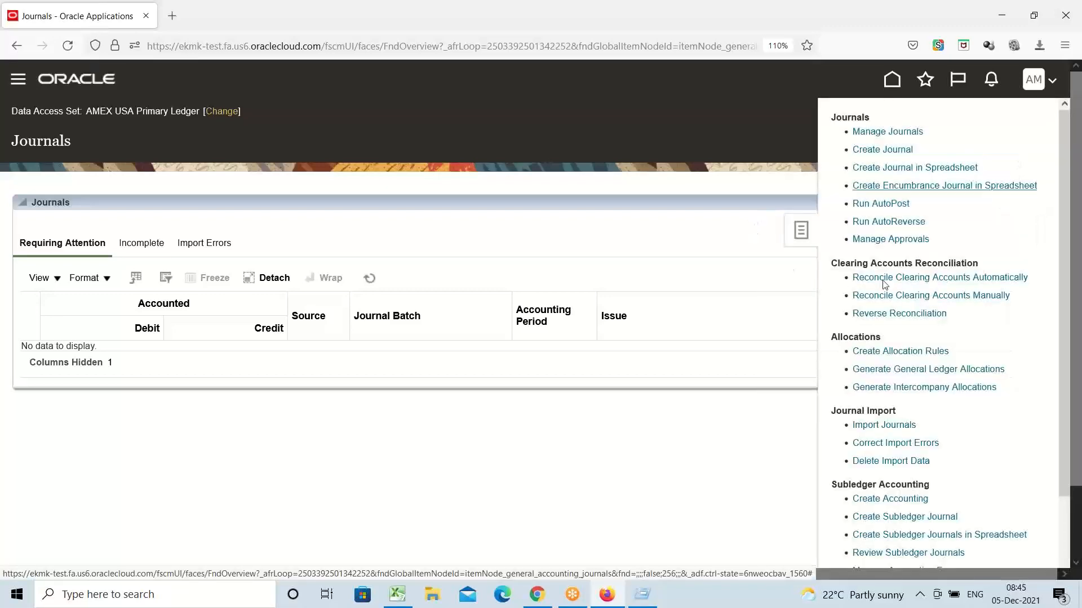
{"action": "left_click", "coordinate": [878, 134]}
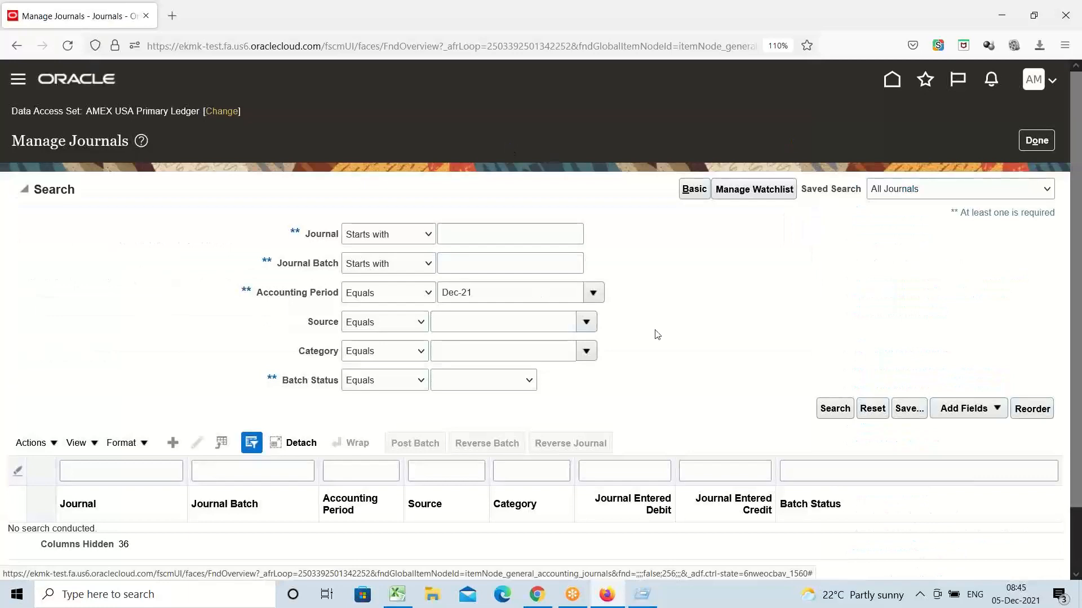
Step: Set the journal Source filter to Payables by searching for 'Payable'
{"action": "left_click", "coordinate": [586, 325]}
{"action": "scroll", "coordinate": [517, 465], "scroll_direction": "down", "scroll_amount": 1}
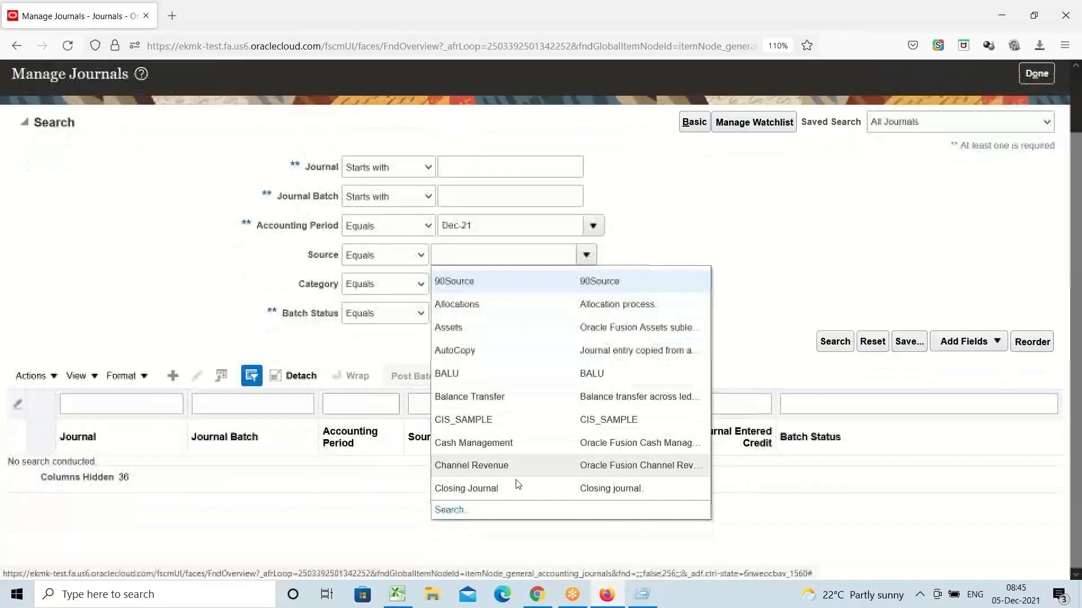
{"action": "left_click", "coordinate": [449, 510]}
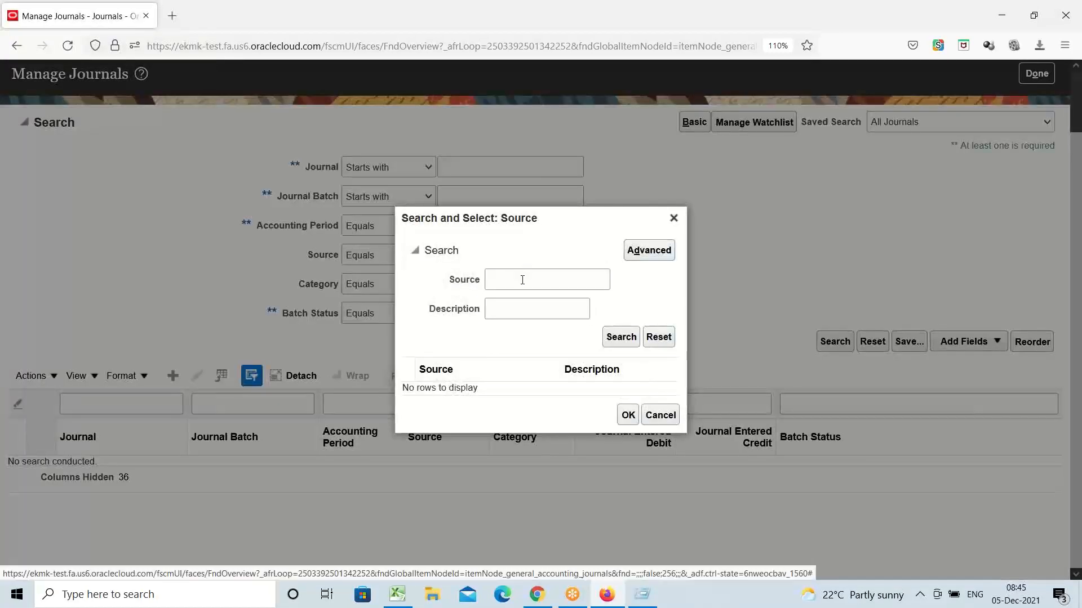
{"action": "left_click", "coordinate": [523, 280]}
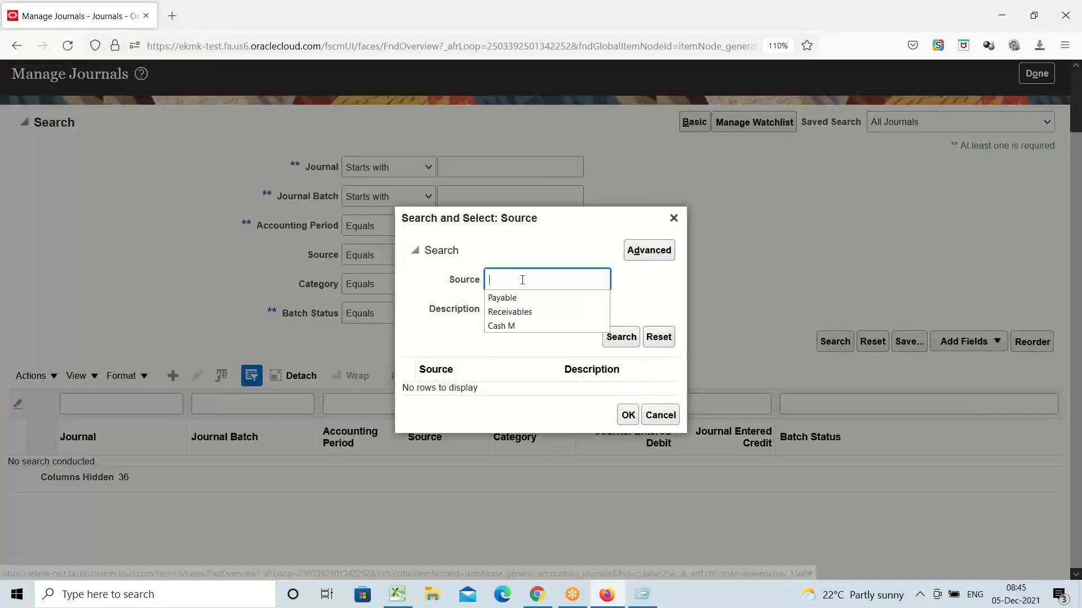
{"action": "left_click", "coordinate": [502, 297]}
{"action": "left_click", "coordinate": [620, 337]}
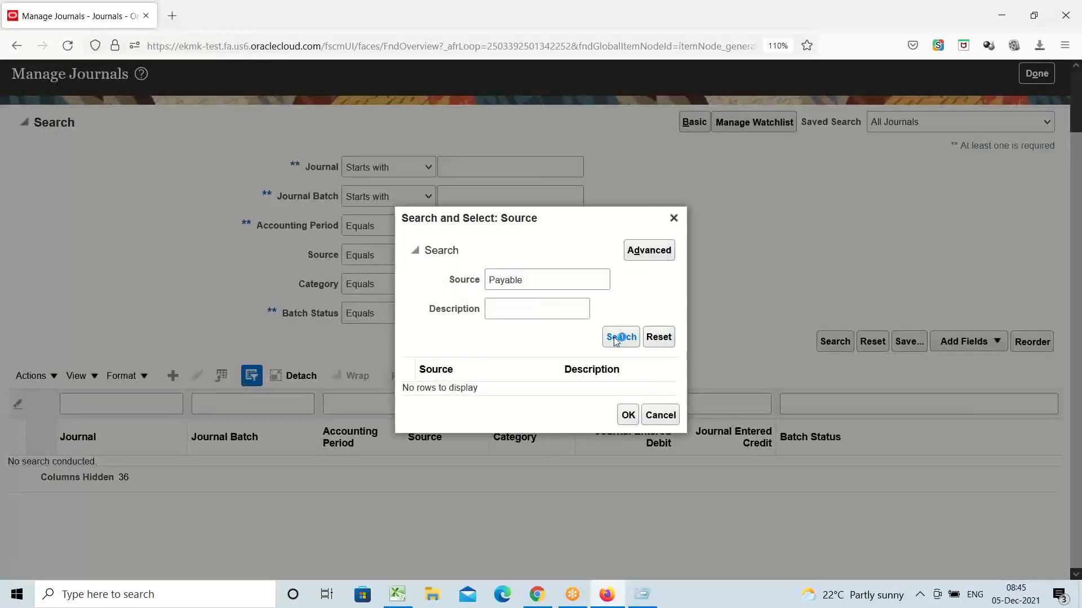
{"action": "left_click", "coordinate": [486, 385]}
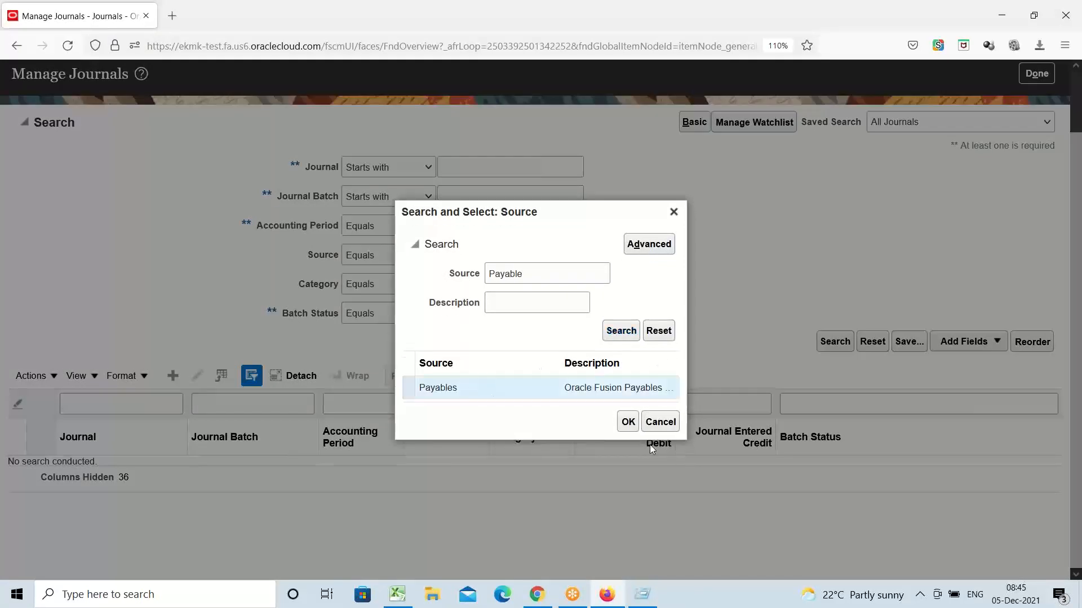
{"action": "left_click", "coordinate": [627, 422]}
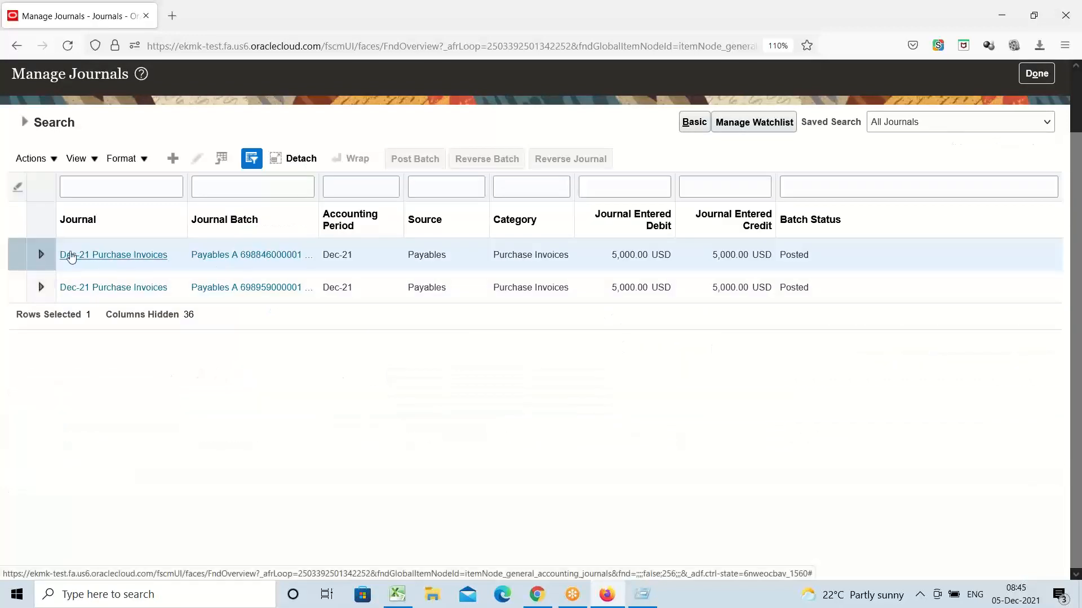
{"action": "left_click", "coordinate": [110, 256]}
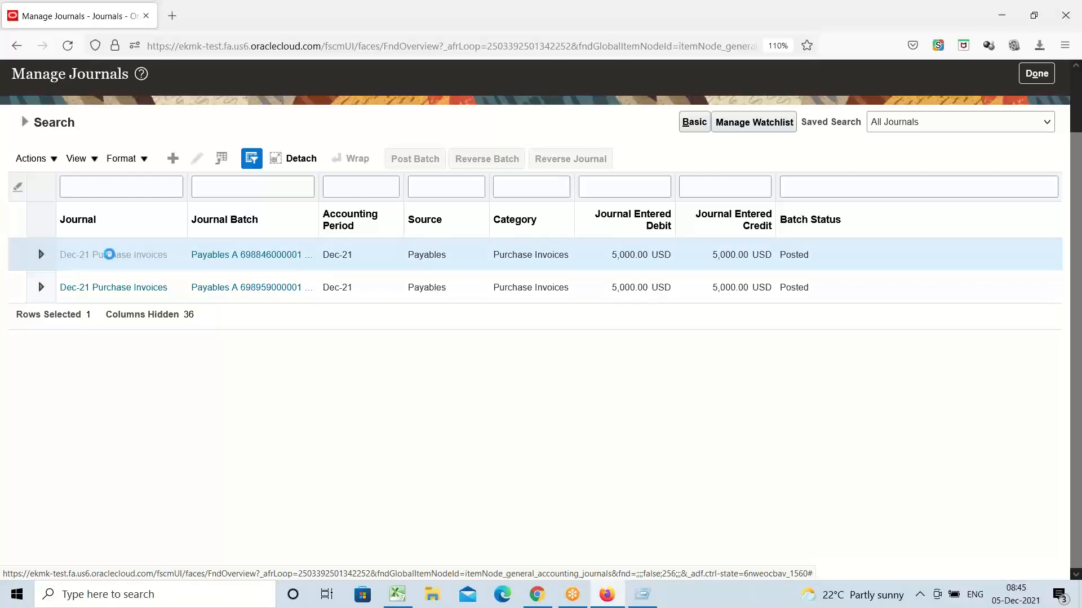
{"action": "scroll", "coordinate": [430, 328], "scroll_direction": "down", "scroll_amount": 5}
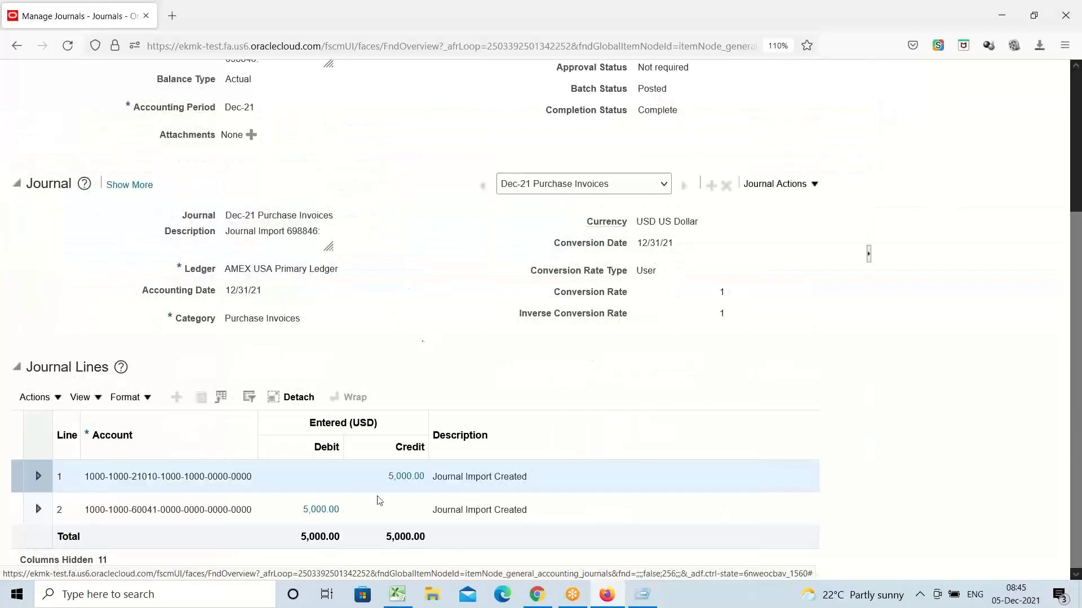
{"action": "left_click", "coordinate": [178, 510]}
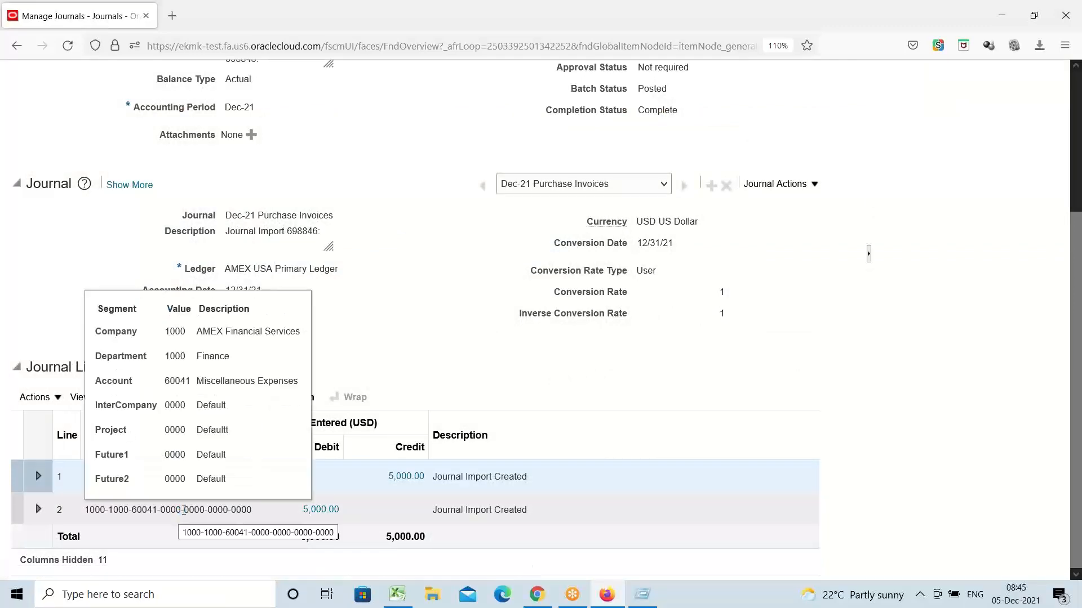
{"action": "left_click", "coordinate": [381, 345]}
{"action": "scroll", "coordinate": [217, 470], "scroll_direction": "down", "scroll_amount": 1}
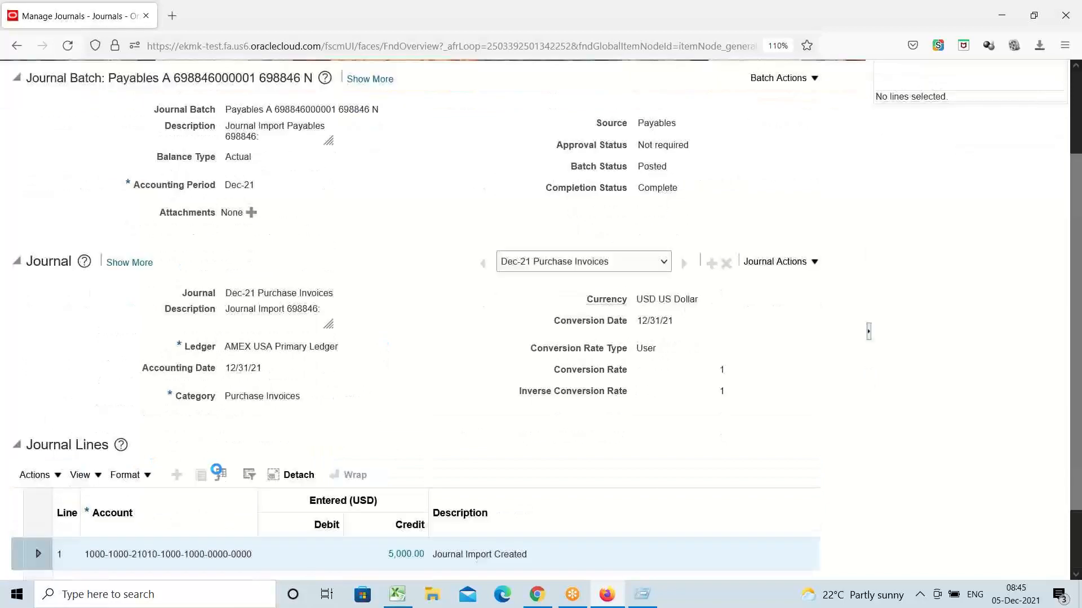
{"action": "scroll", "coordinate": [216, 470], "scroll_direction": "down", "scroll_amount": 1}
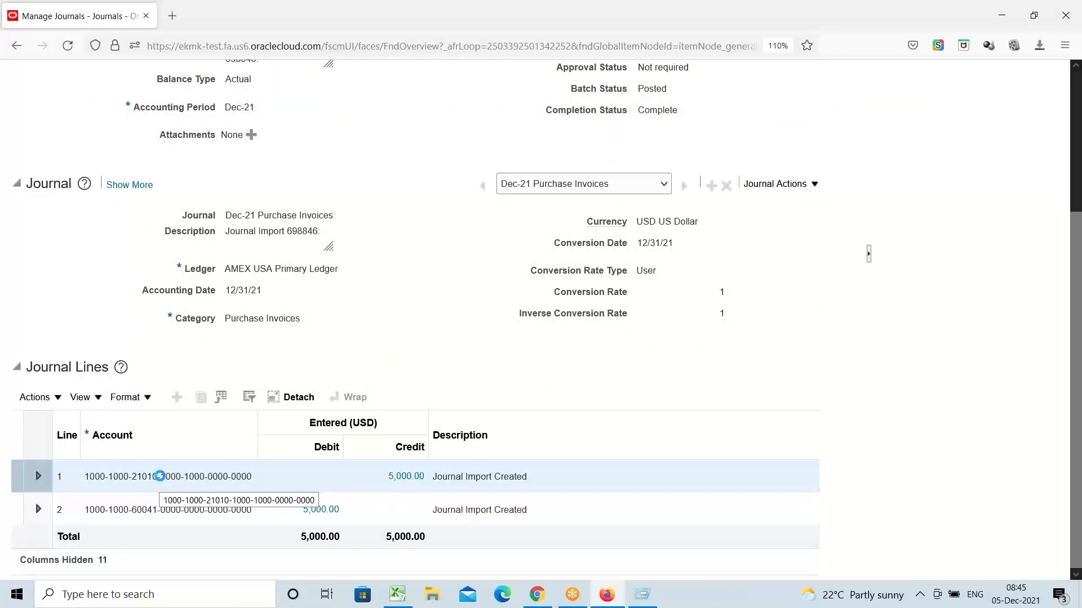
{"action": "left_click", "coordinate": [558, 338]}
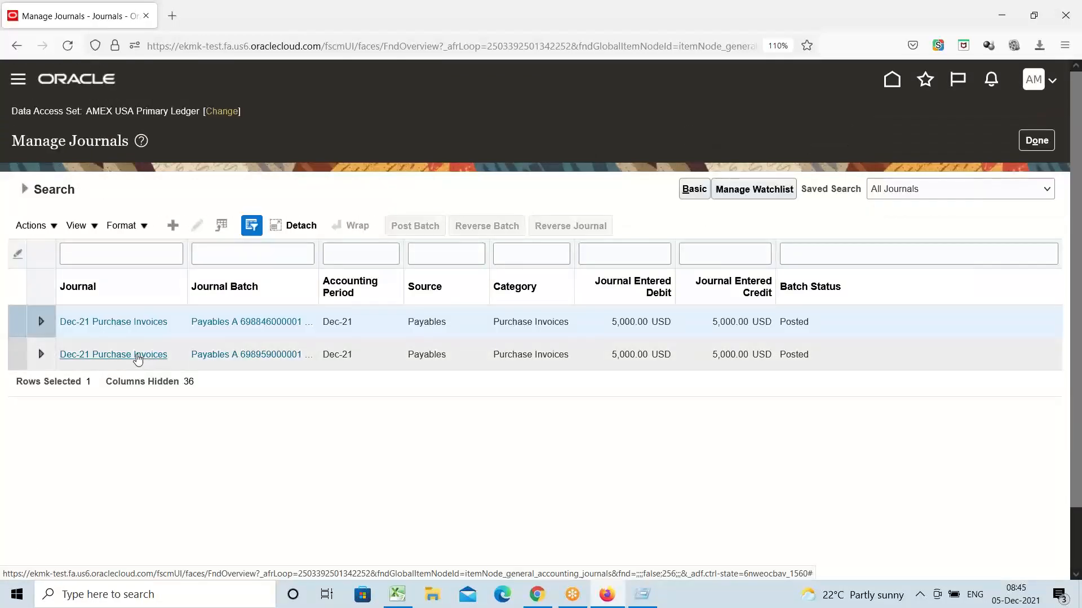
Step: Open journal batch 698959 and check its Miscellaneous and 60003 Postage Expense line accounts
{"action": "left_click", "coordinate": [137, 355]}
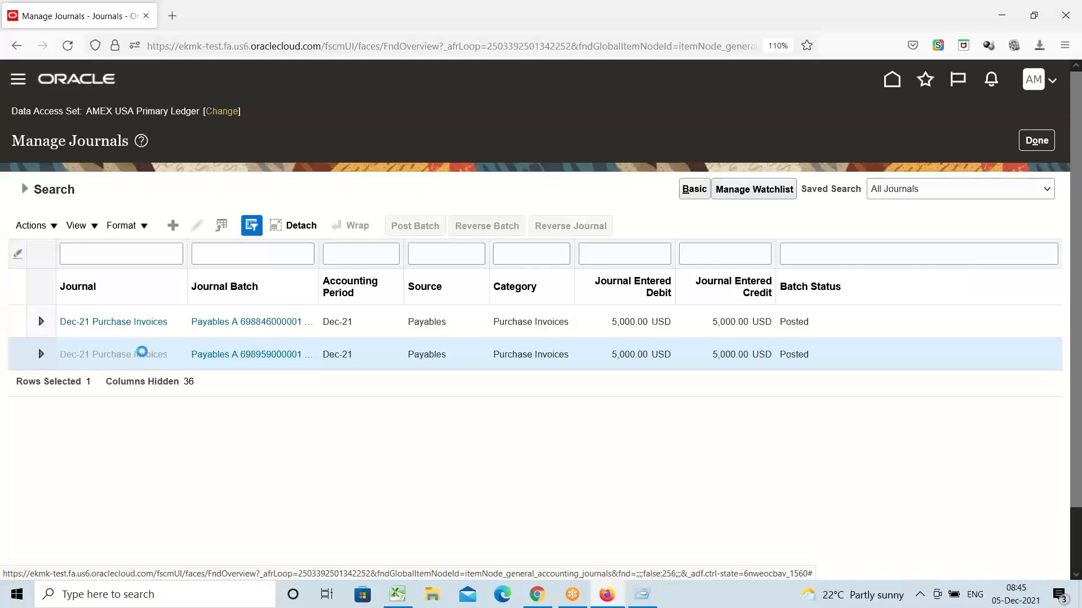
{"action": "scroll", "coordinate": [451, 269], "scroll_direction": "down", "scroll_amount": 3}
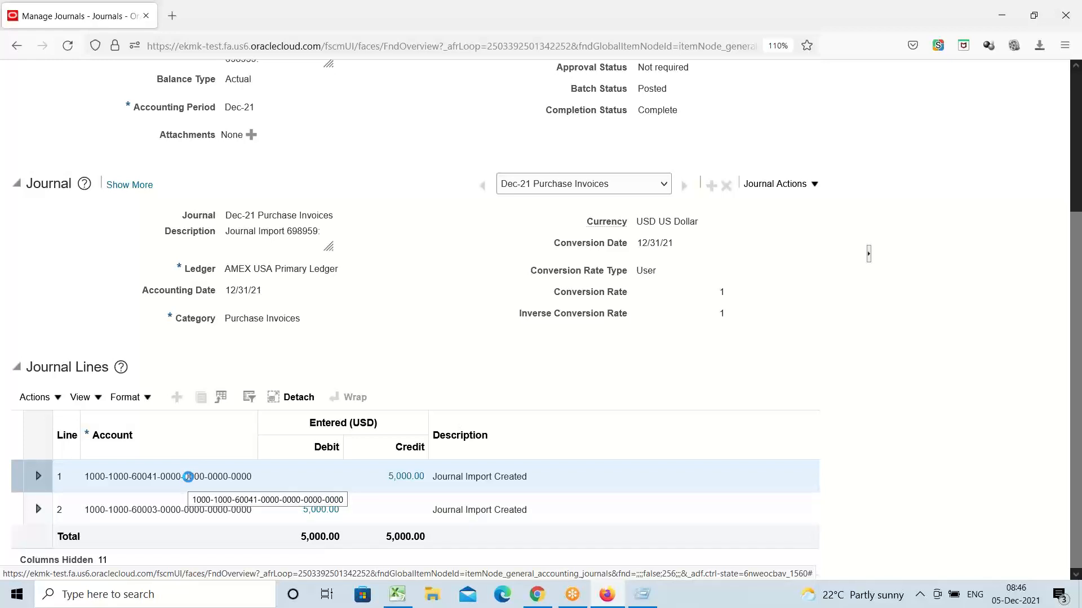
{"action": "mouse_move", "coordinate": [188, 477]}
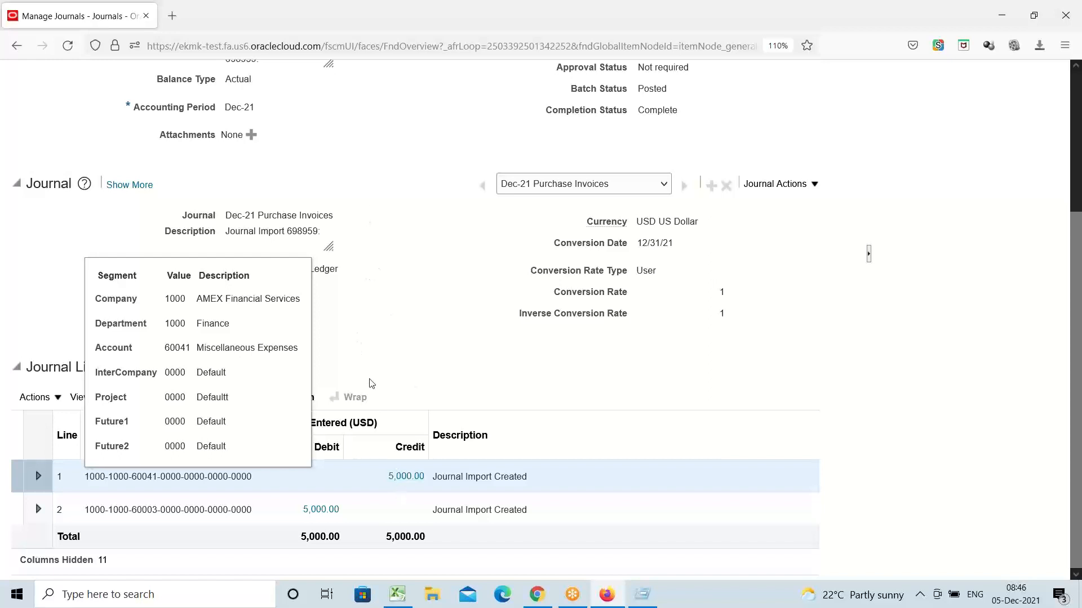
{"action": "left_click", "coordinate": [412, 319]}
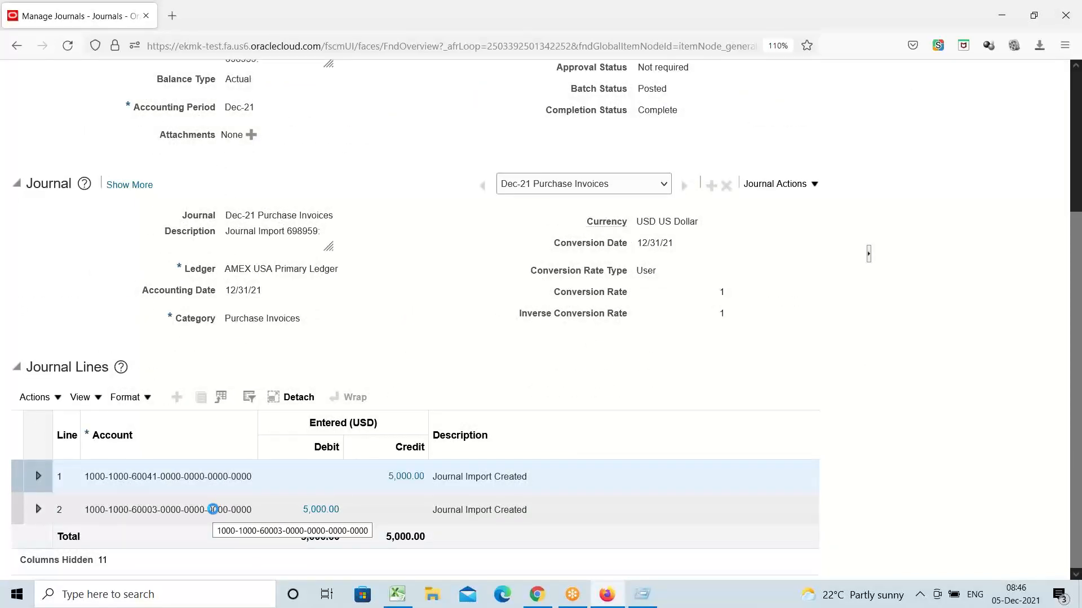
{"action": "mouse_move", "coordinate": [213, 509]}
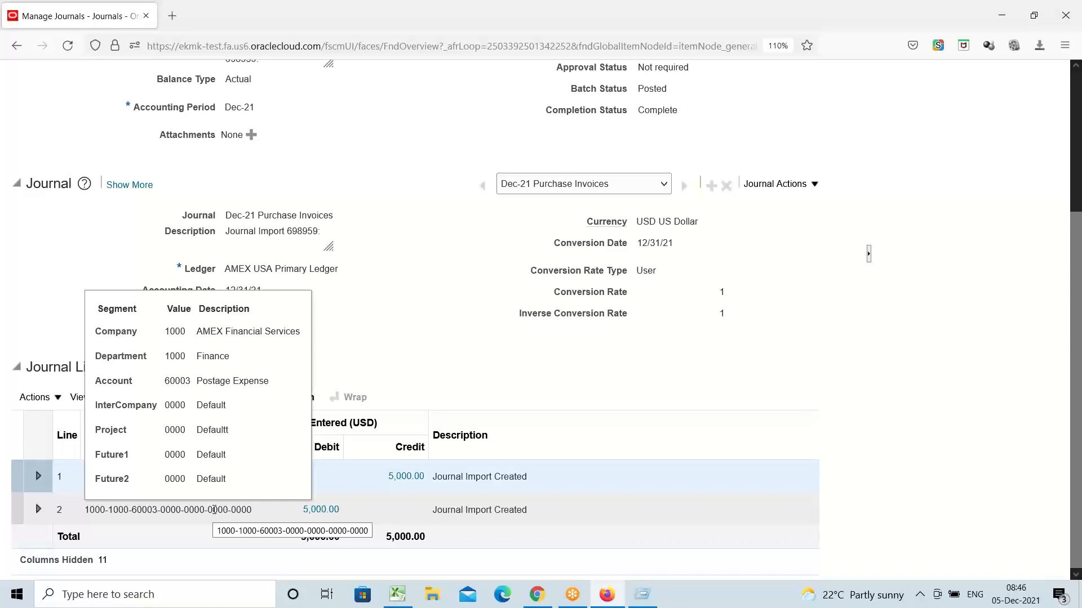
{"action": "left_click", "coordinate": [432, 311]}
{"action": "scroll", "coordinate": [387, 315], "scroll_direction": "up", "scroll_amount": 4}
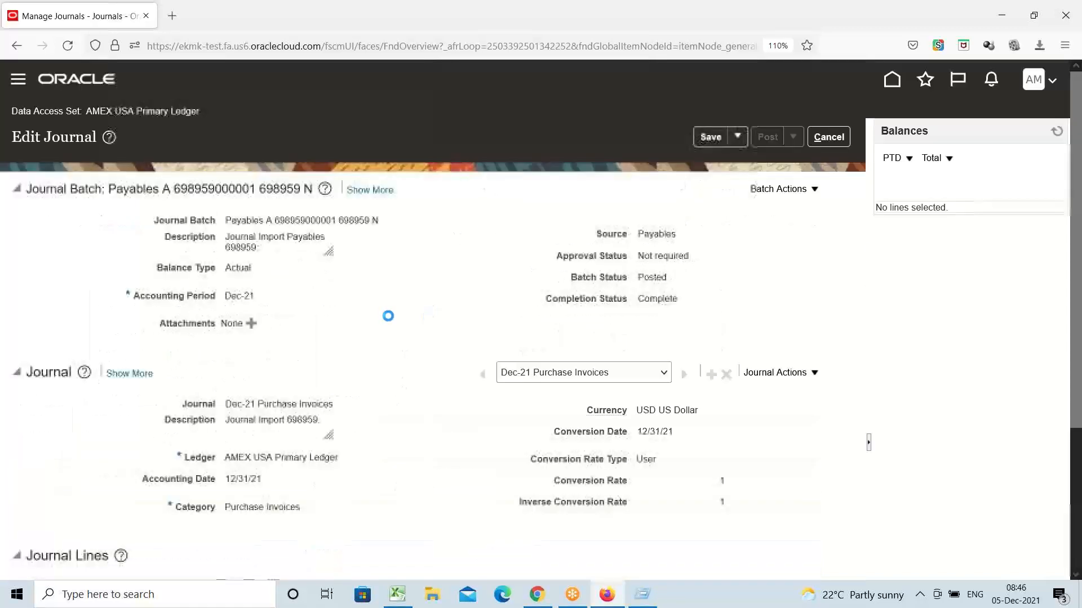
Step: Cancel out of journal 698959 and exit Manage Journals with Done
{"action": "left_click", "coordinate": [829, 137]}
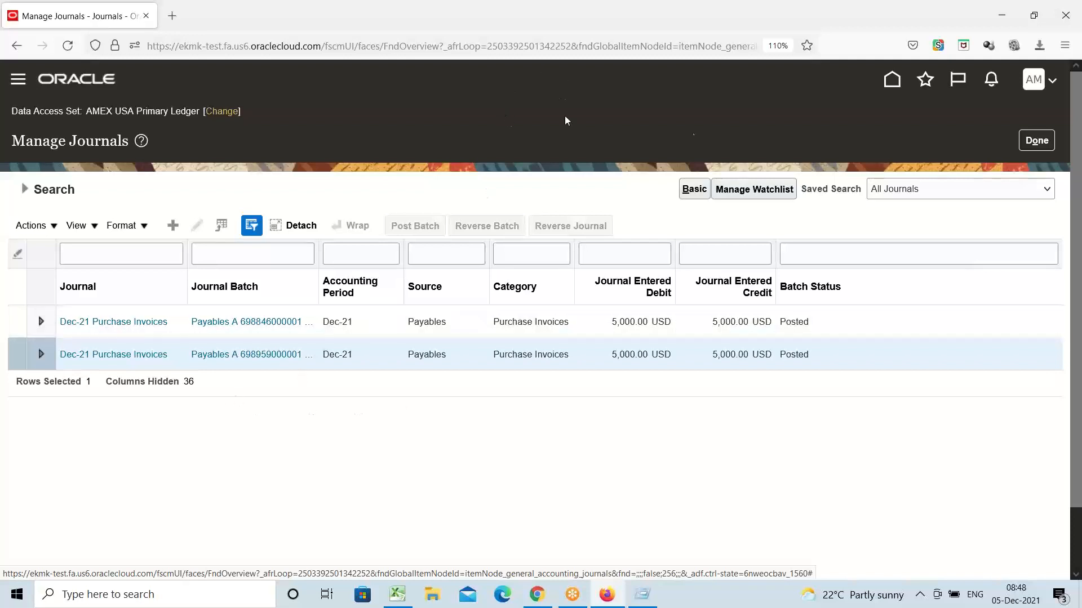
{"action": "left_click", "coordinate": [1036, 140]}
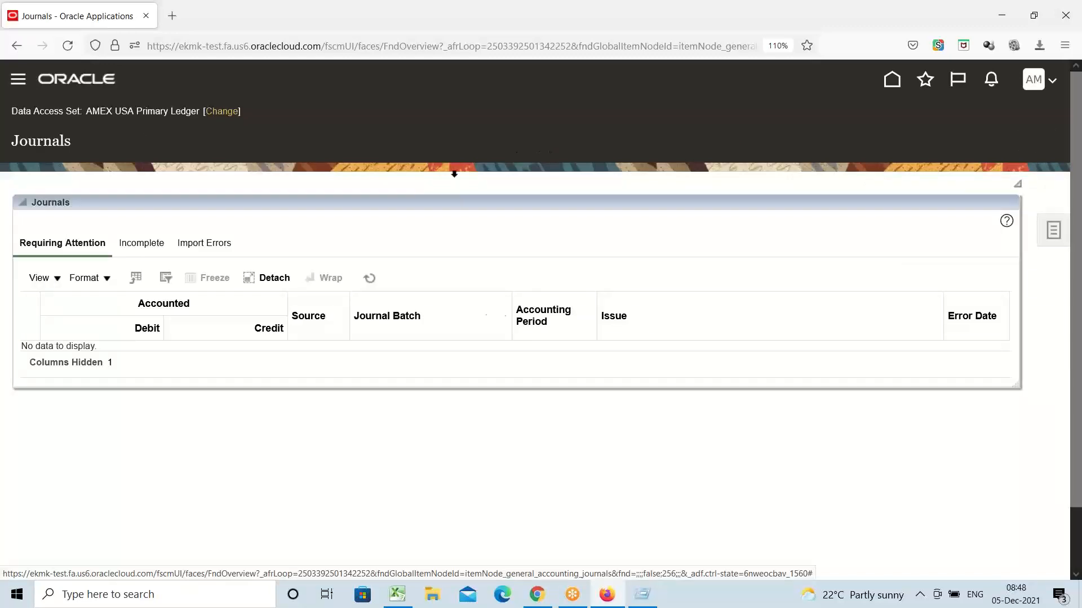
Step: Switch to the Excel tracker and select cell A23, Standard Invoice Creation, on the AP sheet
{"action": "left_click", "coordinate": [401, 594]}
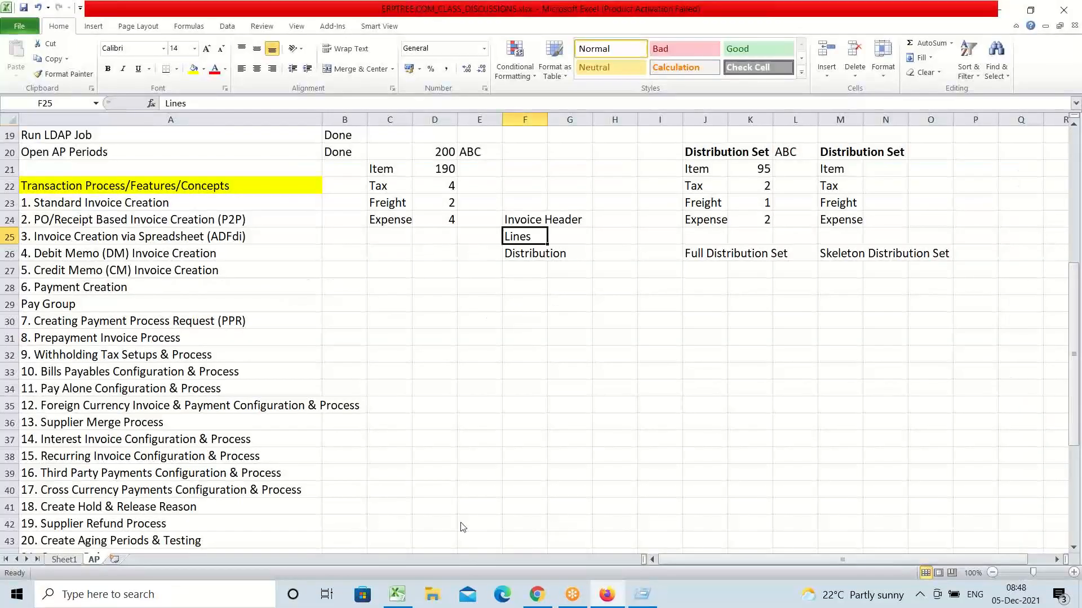
{"action": "left_click", "coordinate": [157, 208]}
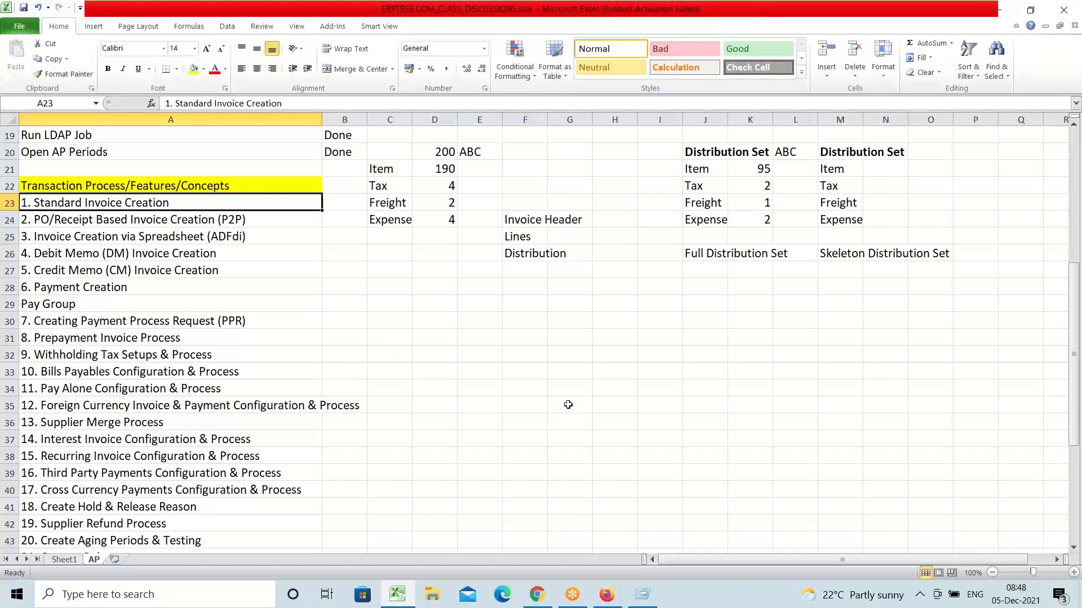
{"action": "left_click", "coordinate": [203, 594]}
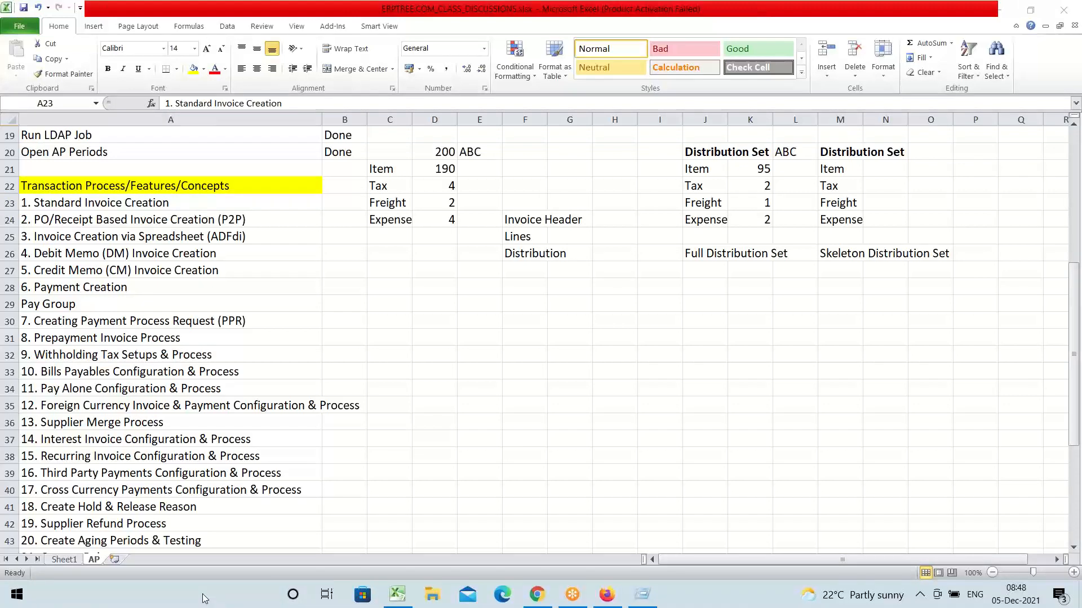
Step: Launch Notepad and type the note '10 Mins. Break'
{"action": "type", "text": "note"}
{"action": "key", "text": "Return"}
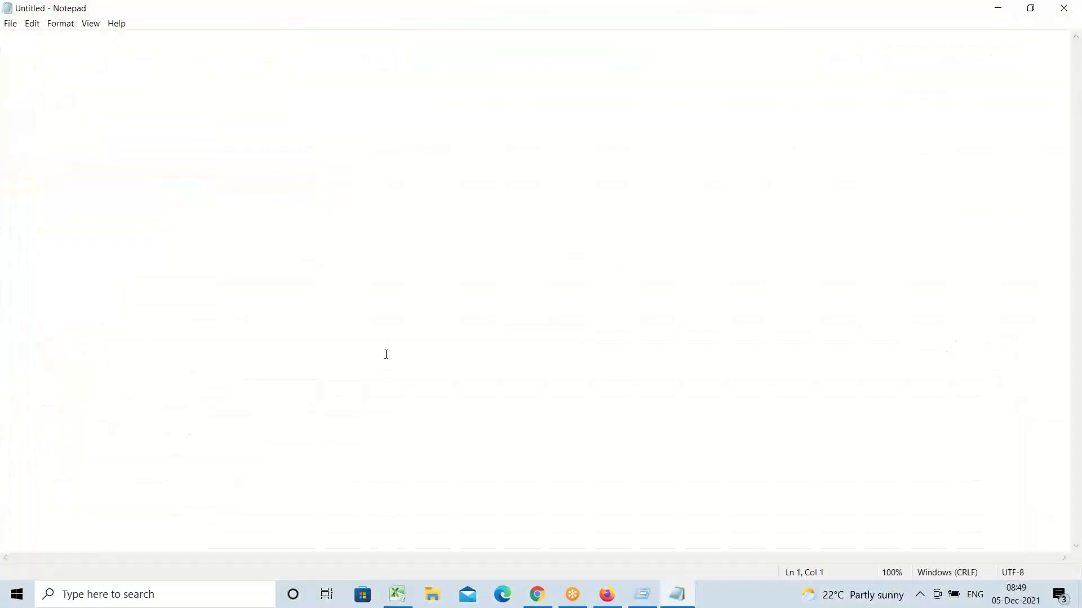
{"action": "type", "text": "10 m"}
{"action": "key", "text": "BackSpace"}
{"action": "type", "text": "Mins."}
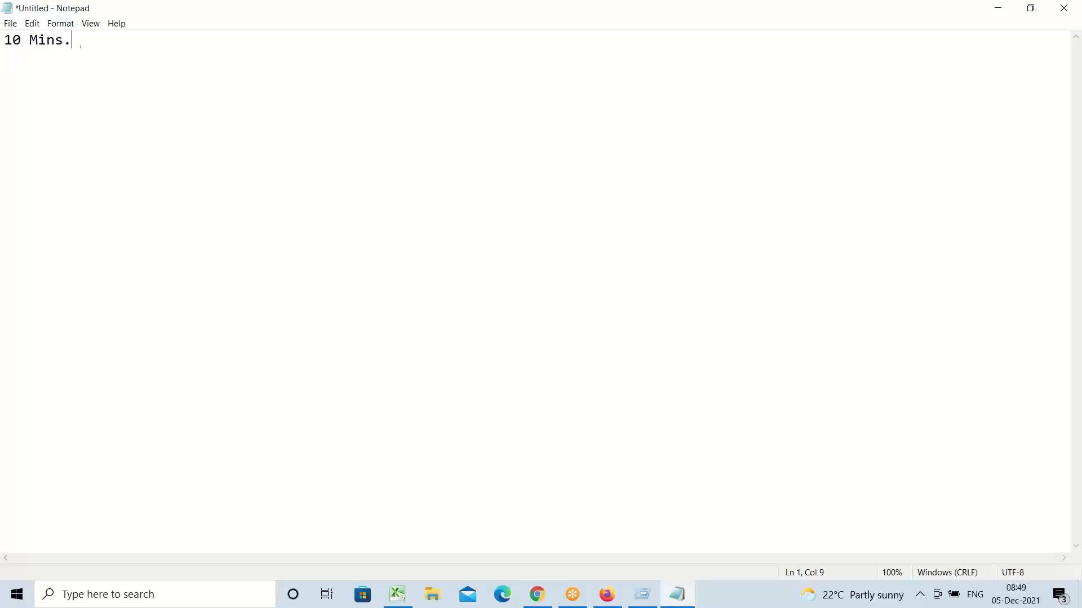
{"action": "type", "text": " Break"}
Step: Zoom the note text in twice, to 120%
{"action": "key", "text": "ctrl+a"}
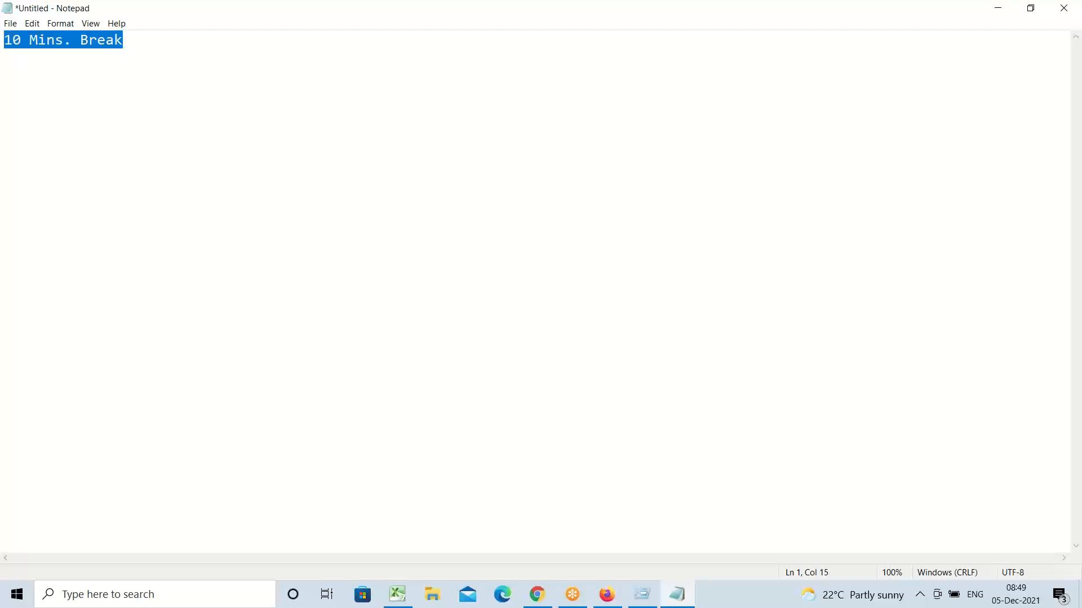
{"action": "left_click", "coordinate": [91, 23]}
{"action": "mouse_move", "coordinate": [104, 38]}
{"action": "left_click", "coordinate": [197, 38]}
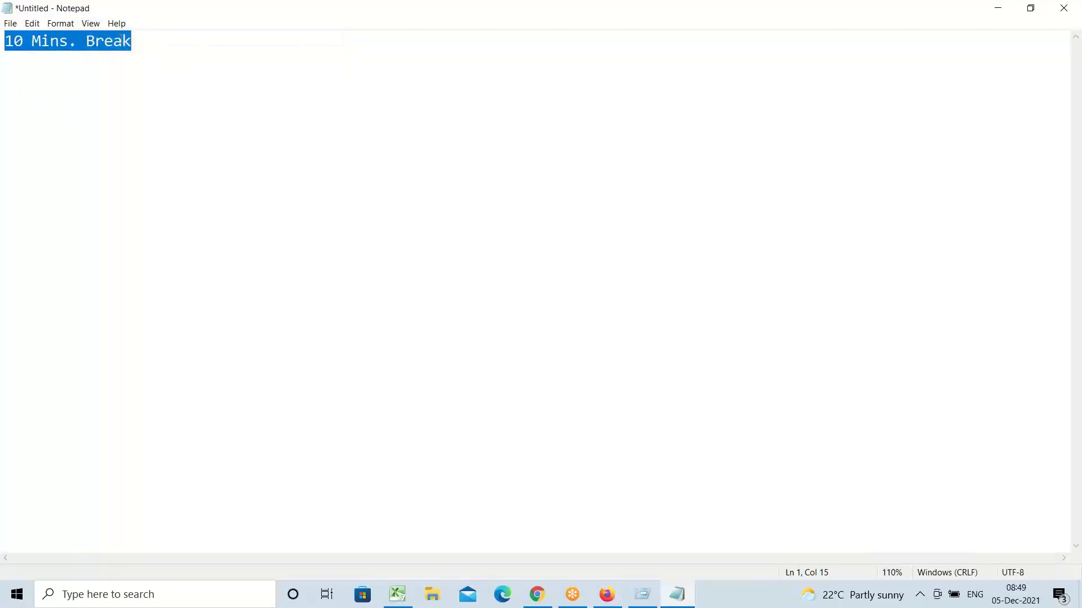
{"action": "left_click", "coordinate": [90, 23]}
{"action": "left_click", "coordinate": [197, 38]}
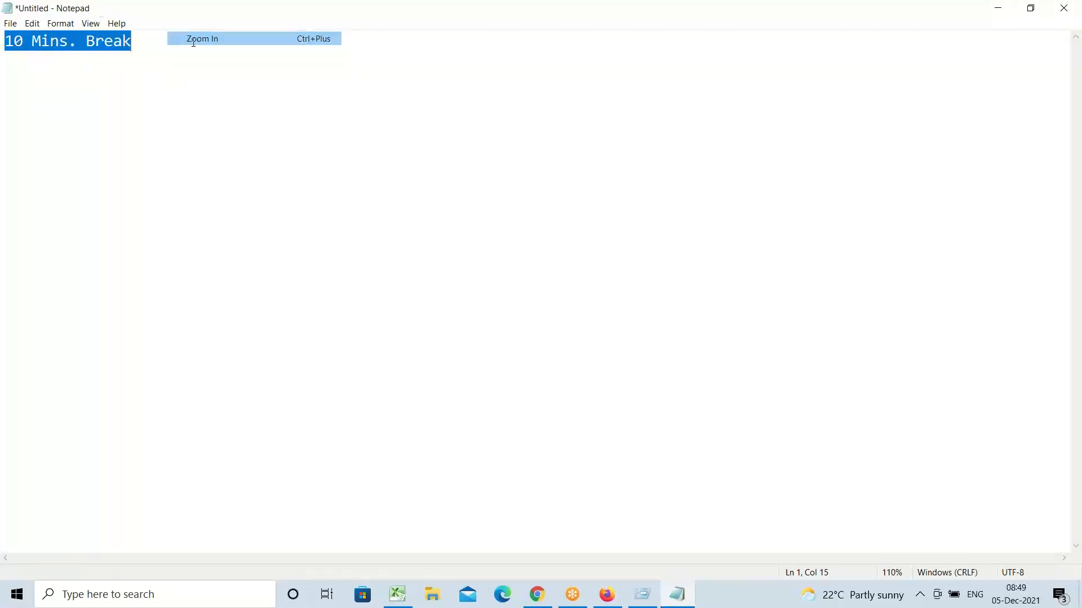
{"action": "left_click", "coordinate": [386, 246]}
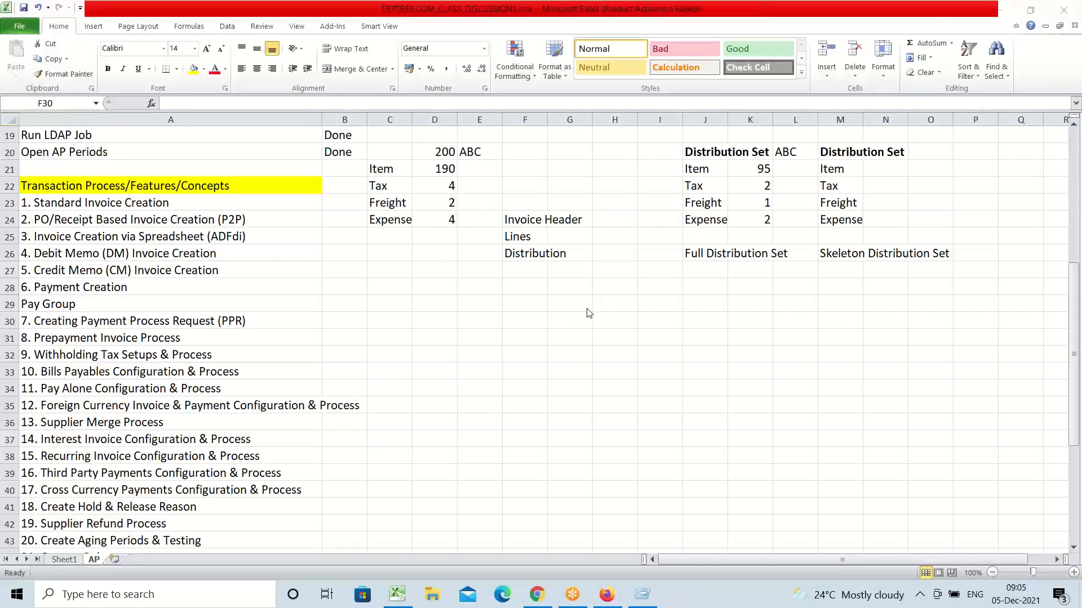
Step: Enter 'Done' in B23 beside Standard Invoice Creation and move on to the 6. Payment Creation topic
{"action": "left_click", "coordinate": [471, 309]}
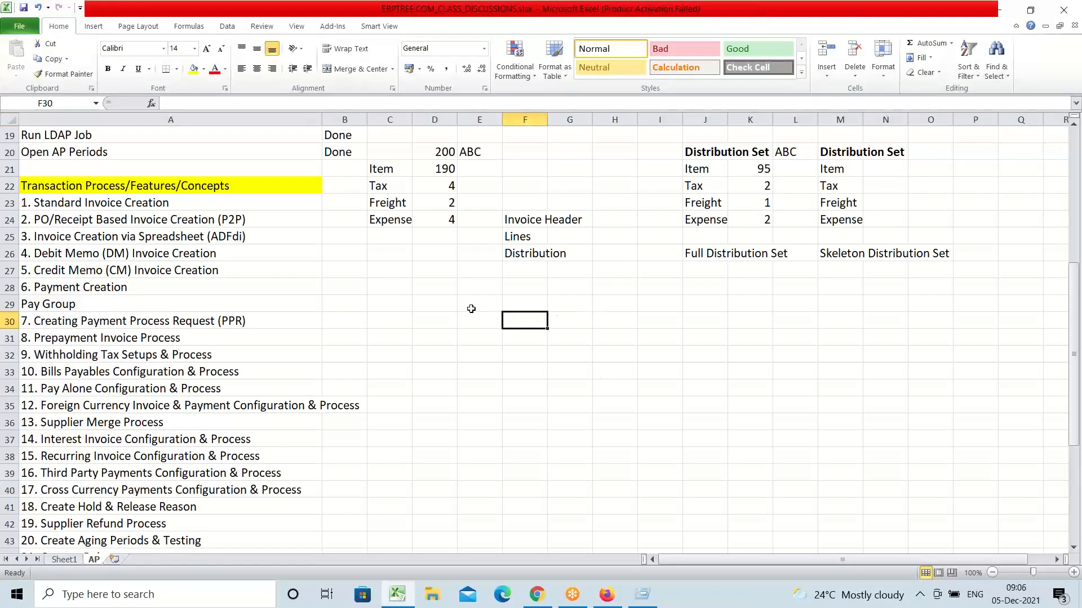
{"action": "left_click", "coordinate": [181, 203]}
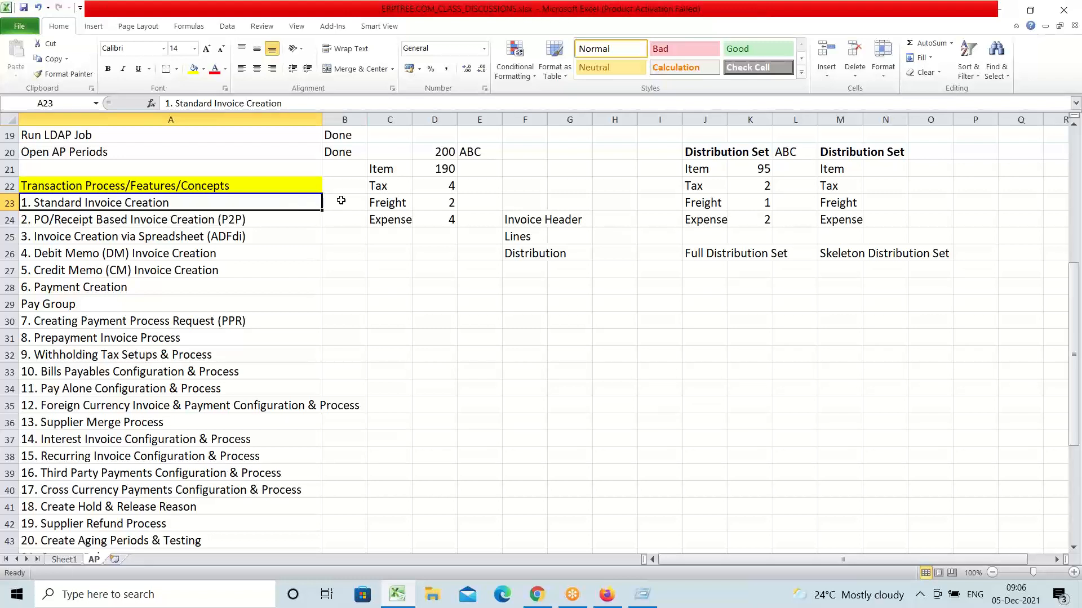
{"action": "left_click", "coordinate": [342, 202]}
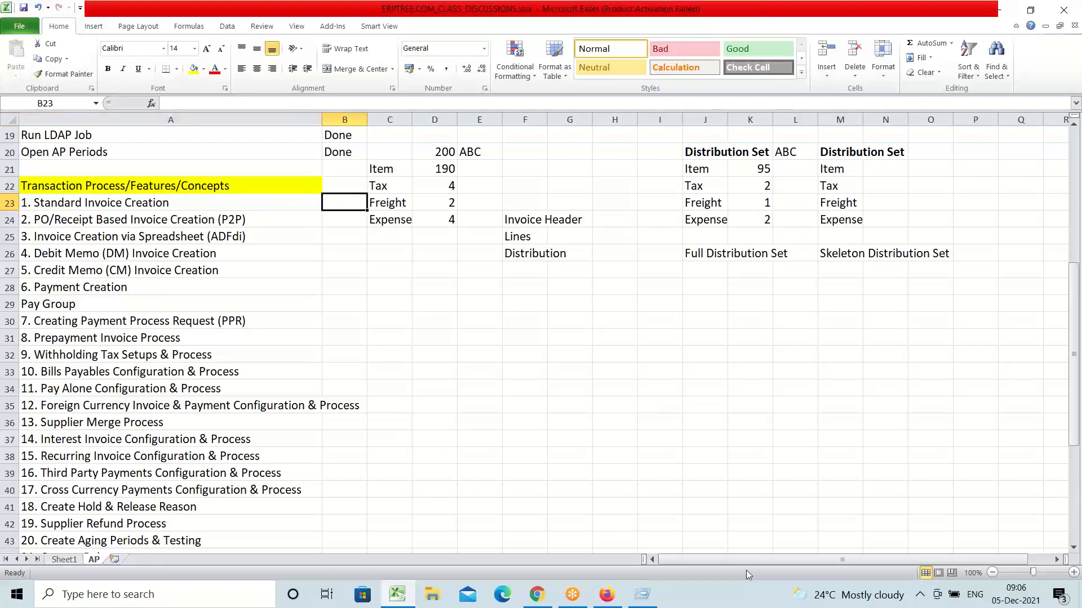
{"action": "type", "text": "Done"}
{"action": "key", "text": "Tab"}
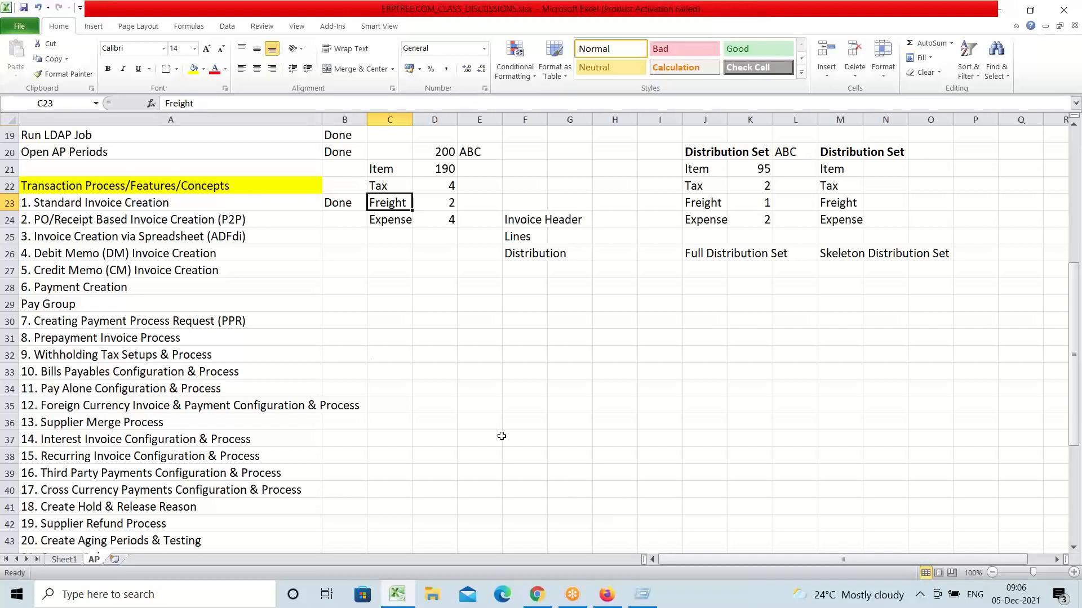
{"action": "left_click", "coordinate": [268, 204]}
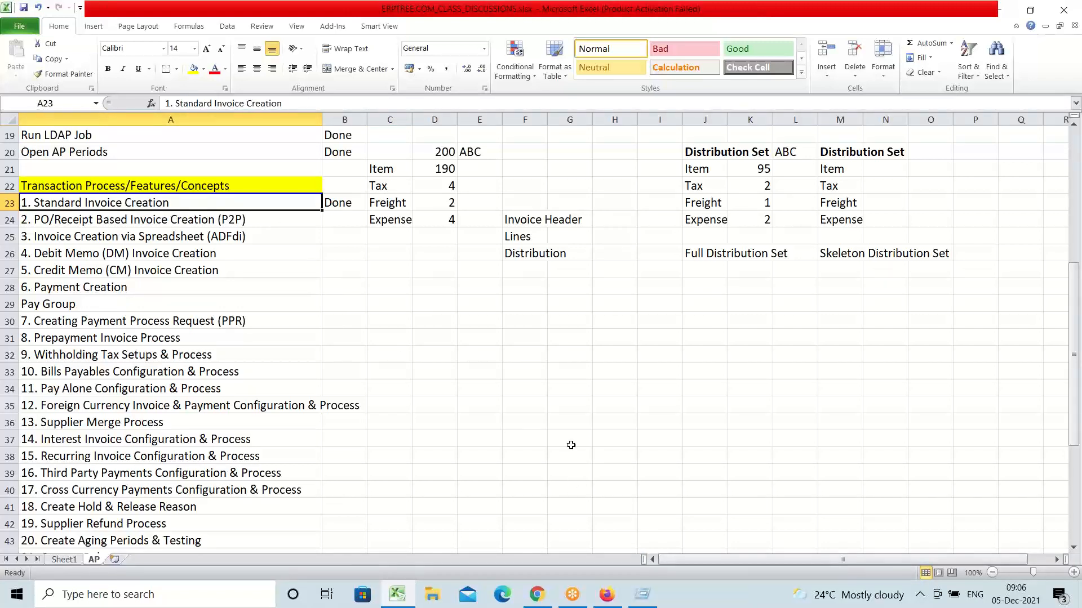
{"action": "left_click", "coordinate": [129, 288]}
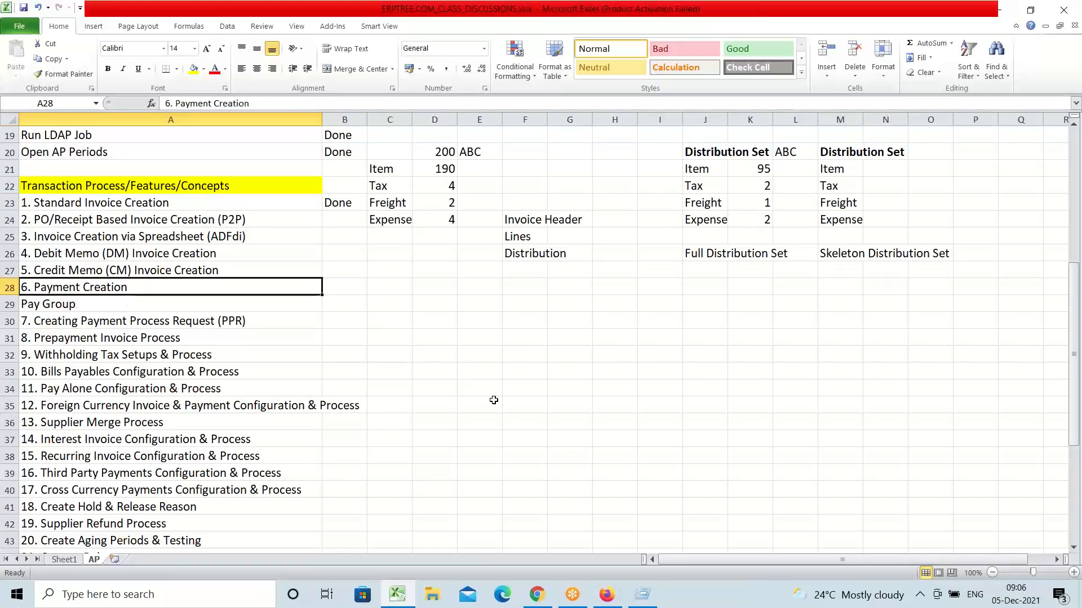
{"action": "left_click", "coordinate": [608, 599]}
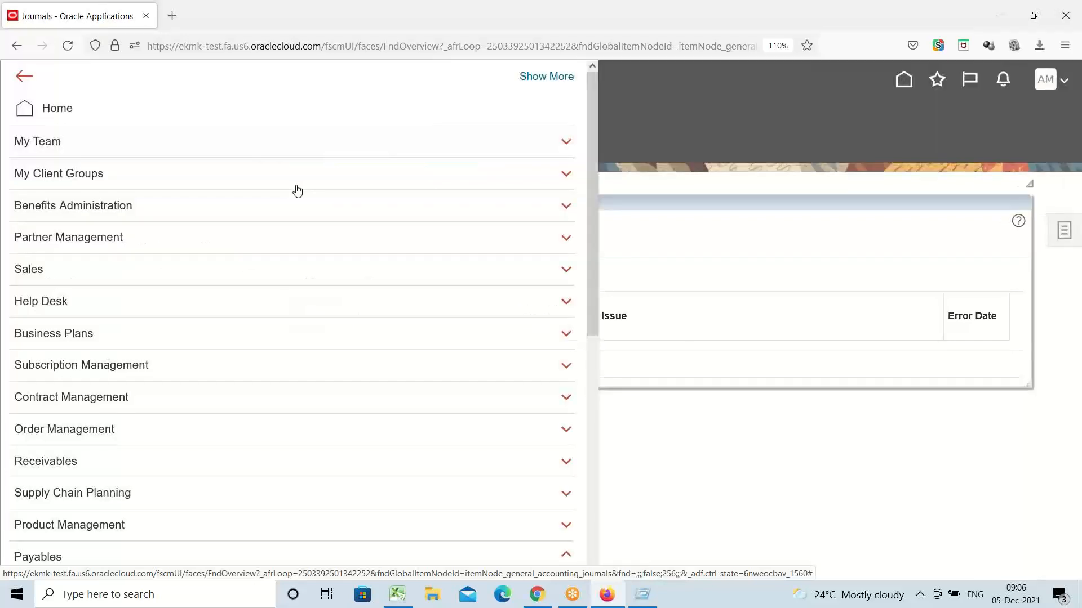
Step: Open the Payables Invoices work area from the Navigator
{"action": "scroll", "coordinate": [287, 188], "scroll_direction": "down", "scroll_amount": 5}
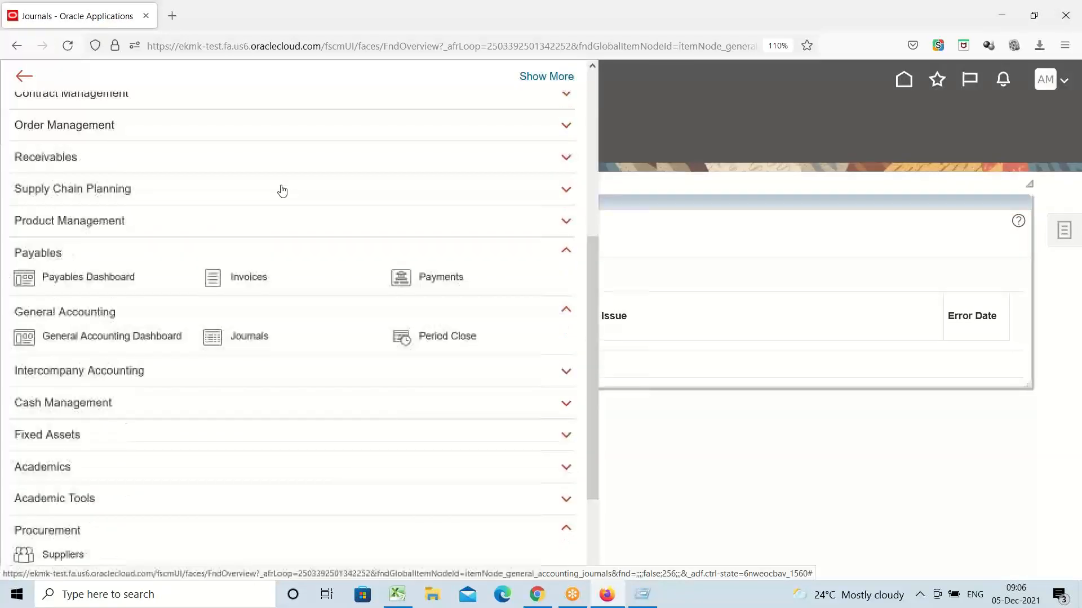
{"action": "left_click", "coordinate": [251, 280]}
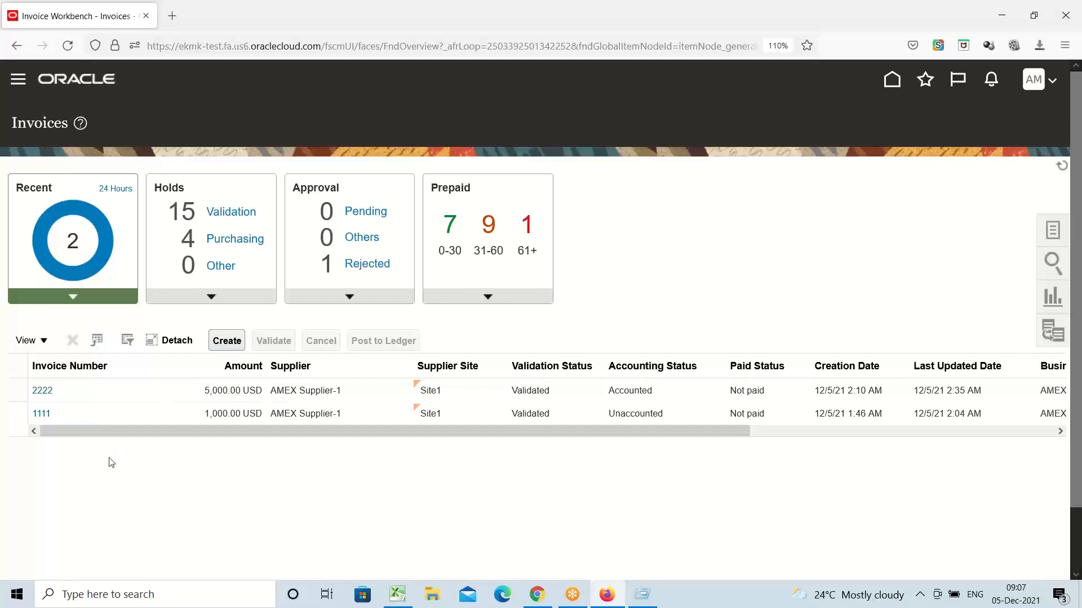
Step: Open invoice 1111 and confirm its summary shows Validated, Unaccounted, Unpaid and no holds
{"action": "left_click", "coordinate": [40, 415]}
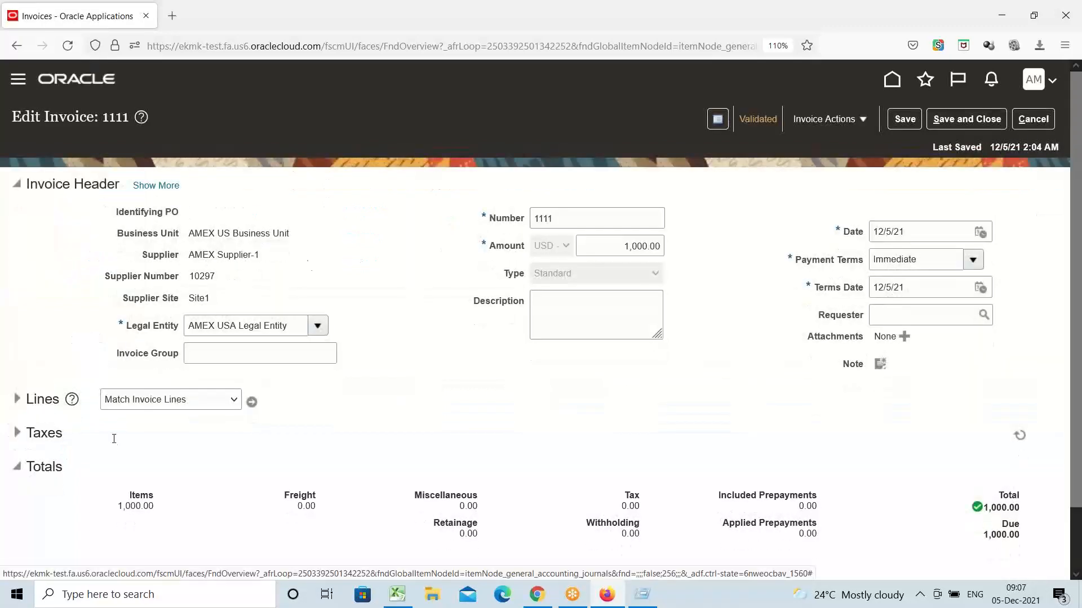
{"action": "left_click", "coordinate": [753, 121]}
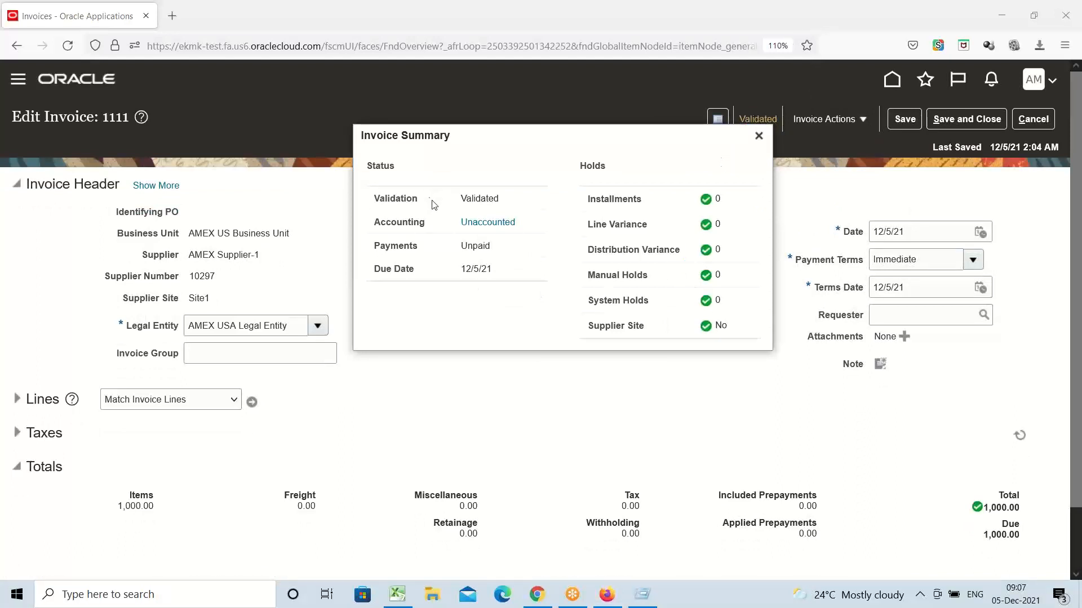
{"action": "left_click_drag", "start_coordinate": [375, 197], "coordinate": [444, 205]}
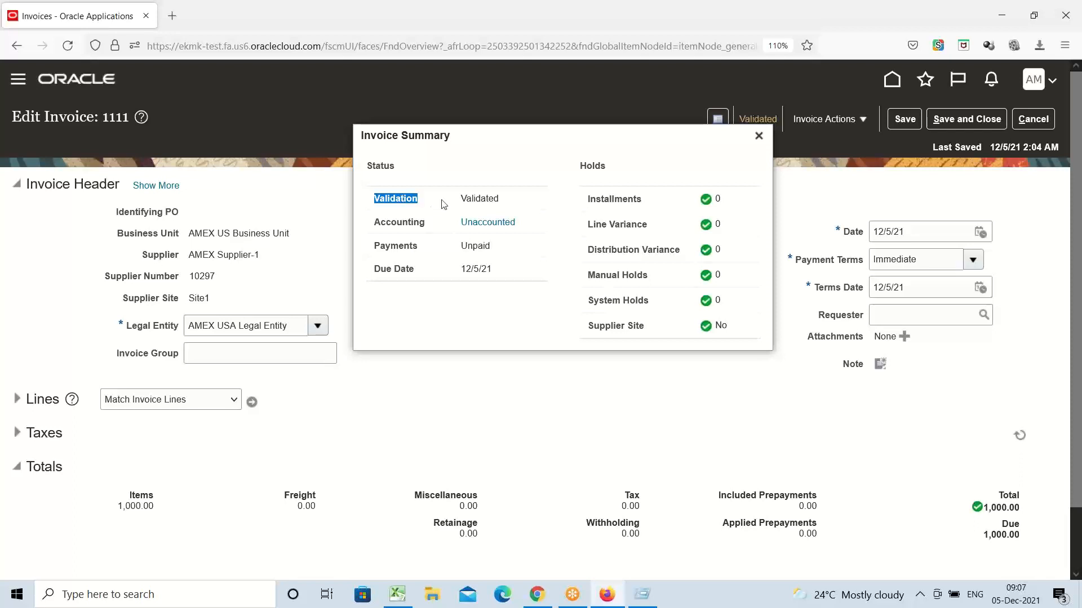
{"action": "double_click", "coordinate": [397, 222]}
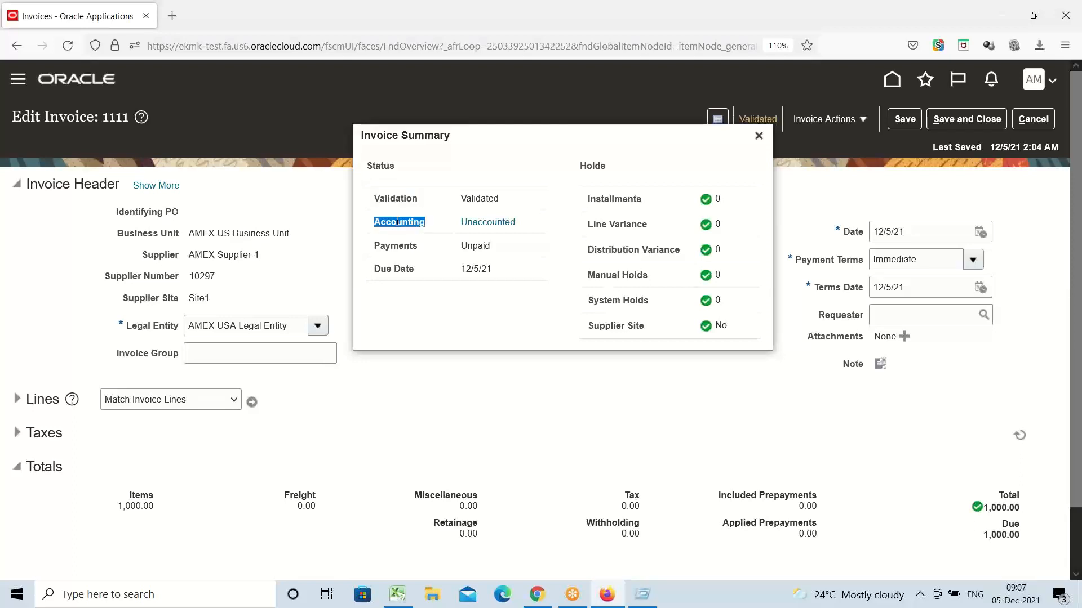
{"action": "double_click", "coordinate": [399, 246]}
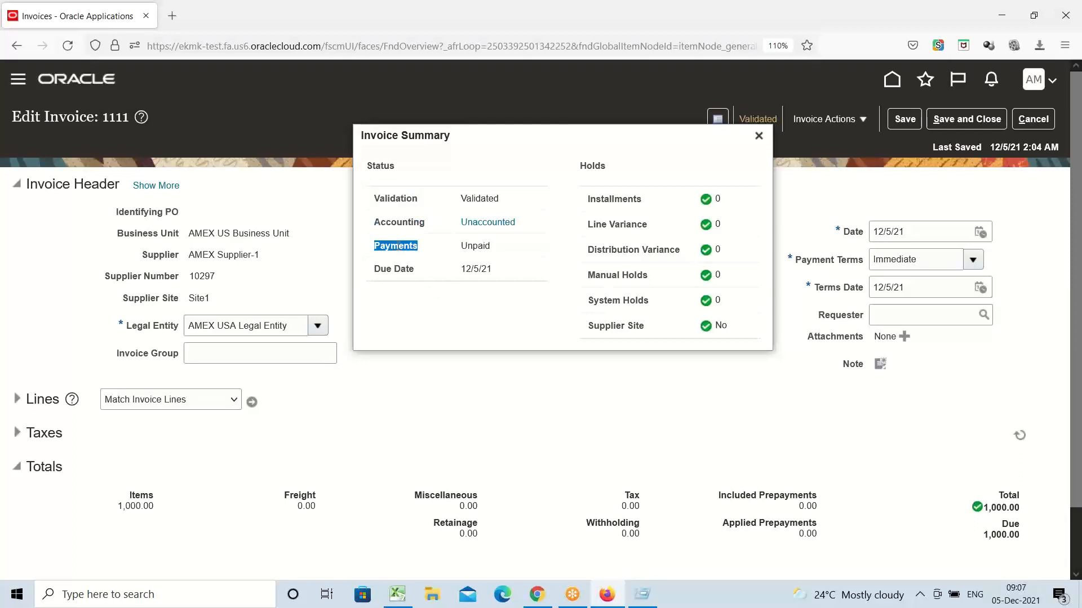
{"action": "left_click", "coordinate": [387, 274]}
{"action": "triple_click", "coordinate": [387, 274]}
{"action": "left_click", "coordinate": [489, 295]}
{"action": "left_click", "coordinate": [759, 137]}
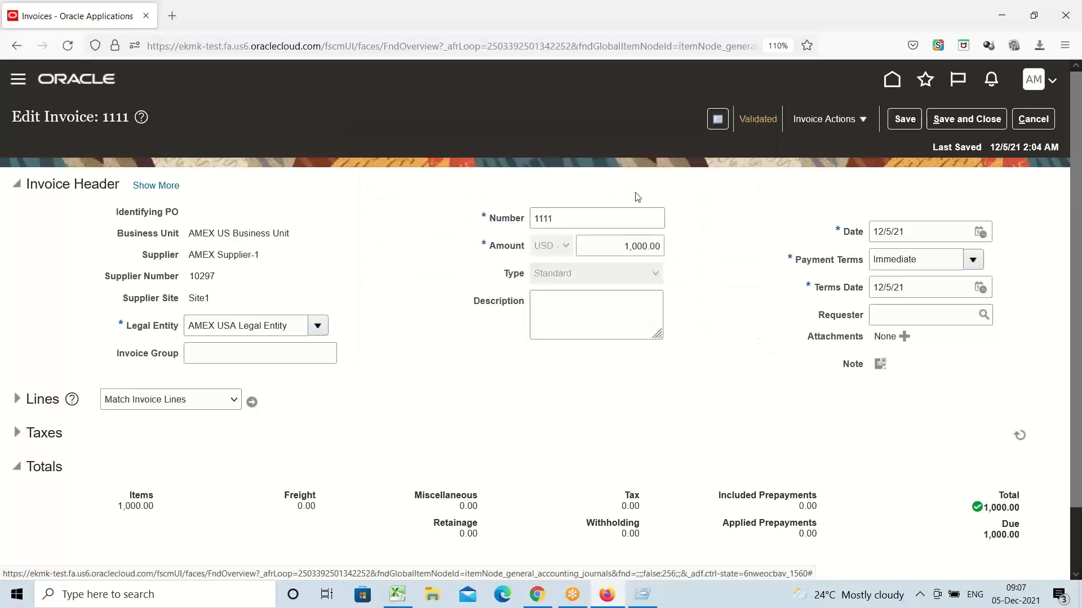
Step: Choose Pay in Full from the Invoice Actions menu for invoice 1111
{"action": "left_click", "coordinate": [860, 122]}
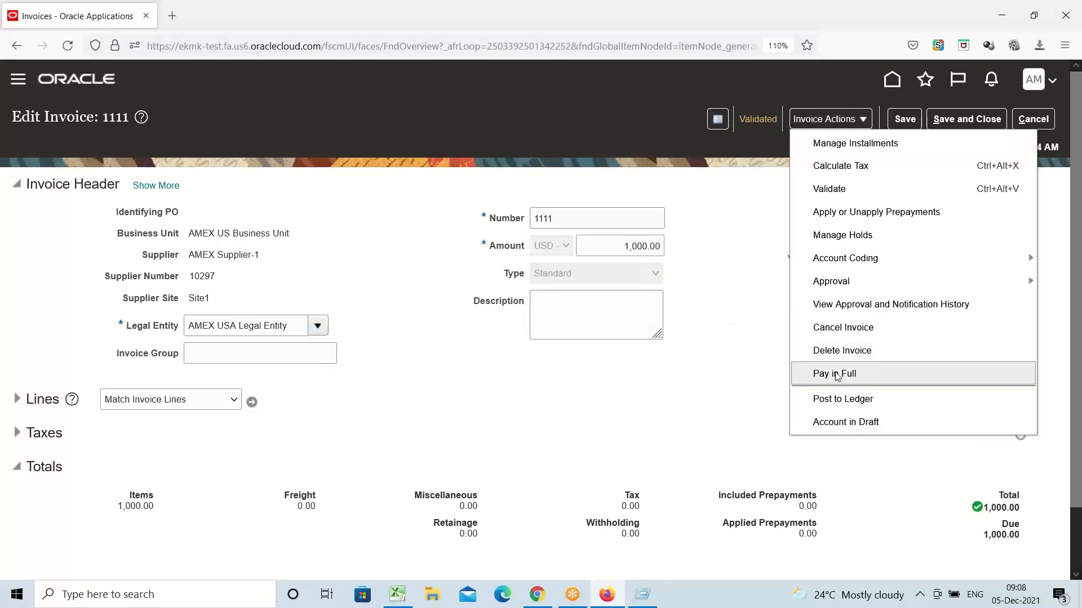
{"action": "left_click", "coordinate": [836, 374]}
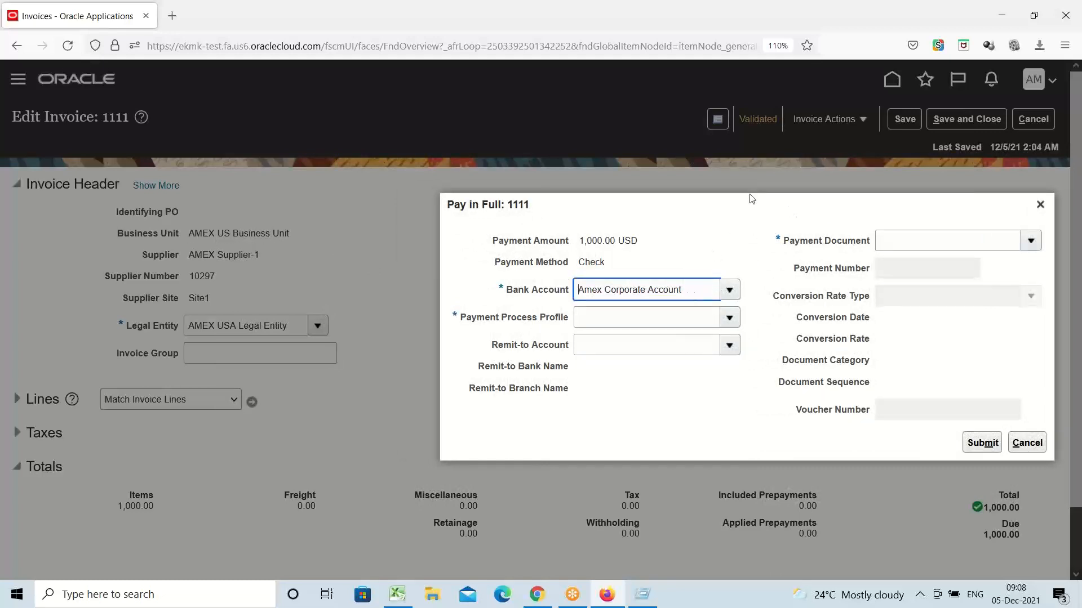
Step: Keep the Amex Corporate Account bank account and select the Amex Payment Process Profile
{"action": "left_click_drag", "start_coordinate": [753, 204], "coordinate": [675, 192]}
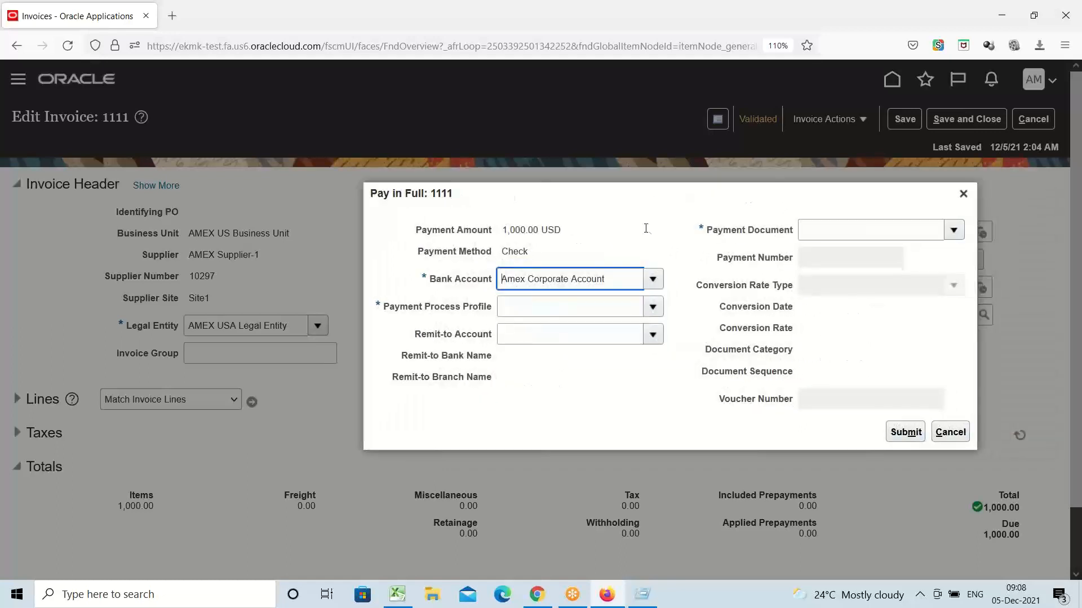
{"action": "left_click_drag", "start_coordinate": [608, 282], "coordinate": [501, 280]}
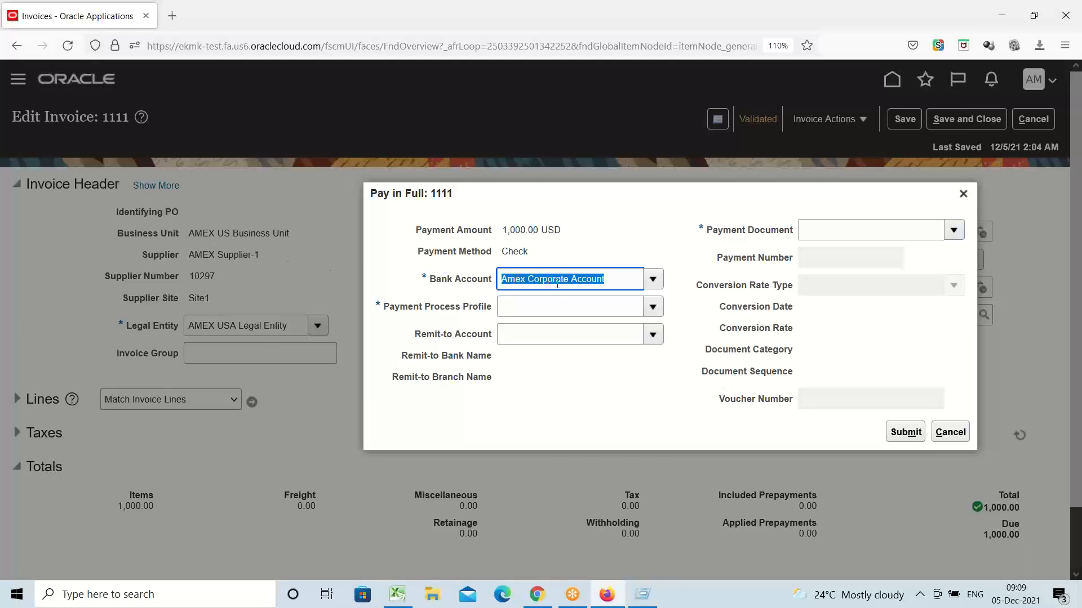
{"action": "left_click", "coordinate": [658, 241]}
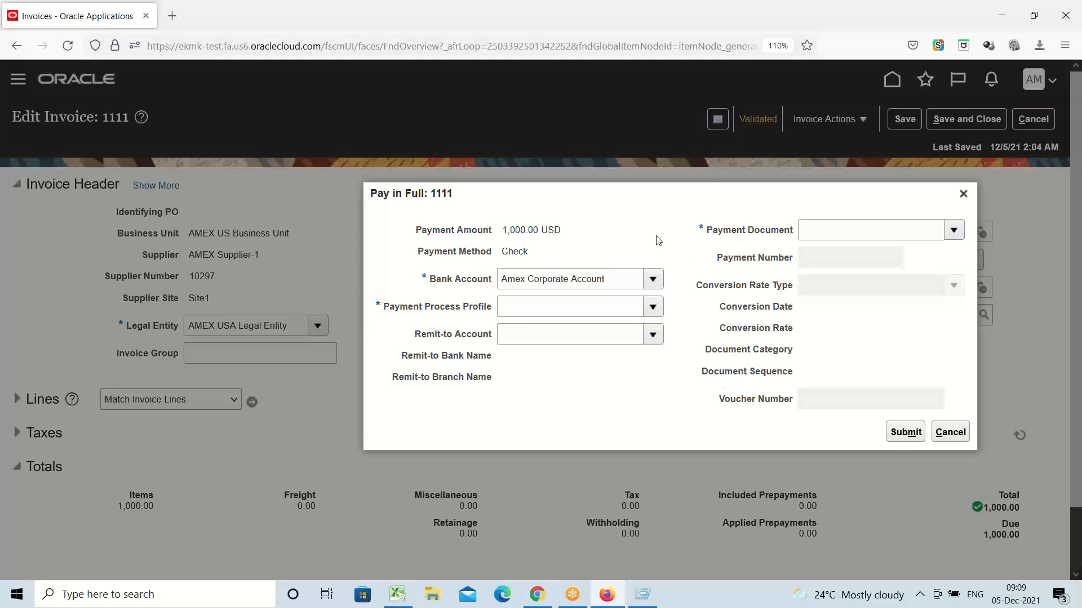
{"action": "left_click", "coordinate": [654, 308]}
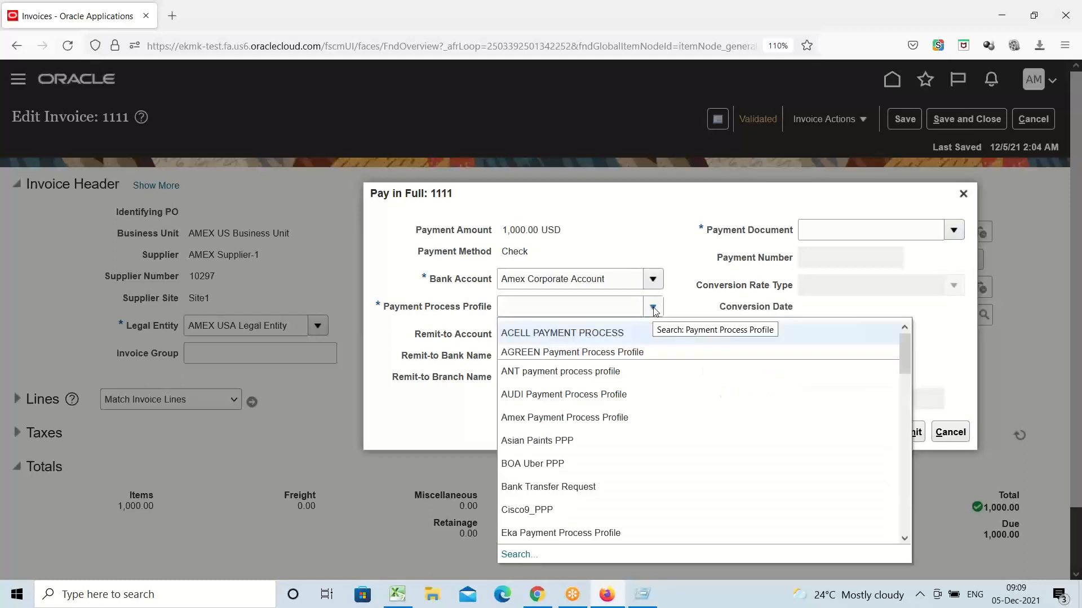
{"action": "left_click", "coordinate": [609, 417]}
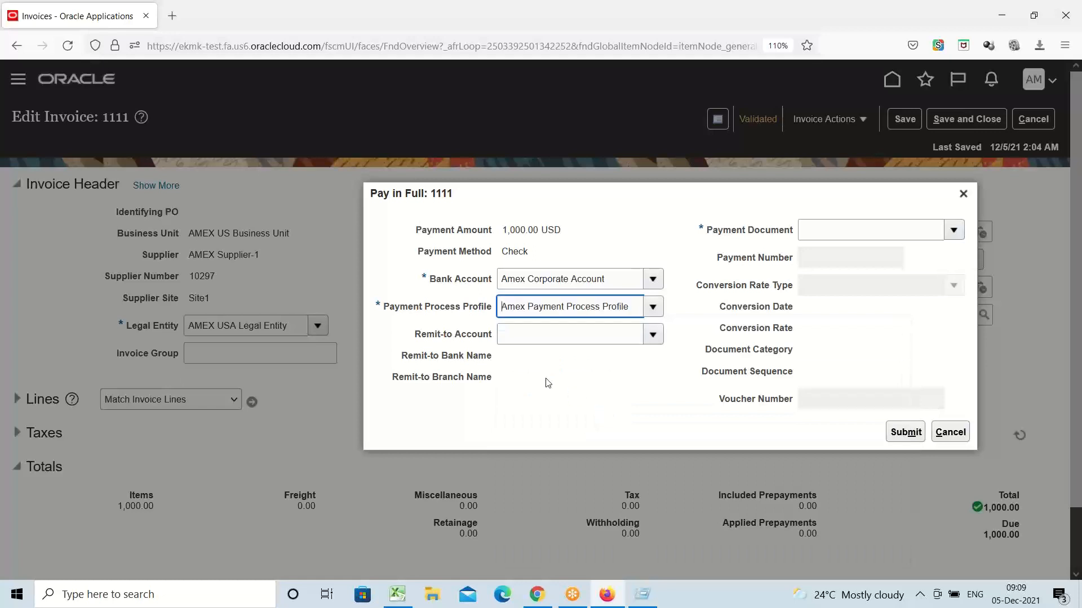
Step: Choose the AMEX Check payment document, keep payment number 1001, and submit the payment
{"action": "left_click_drag", "start_coordinate": [380, 306], "coordinate": [376, 306]}
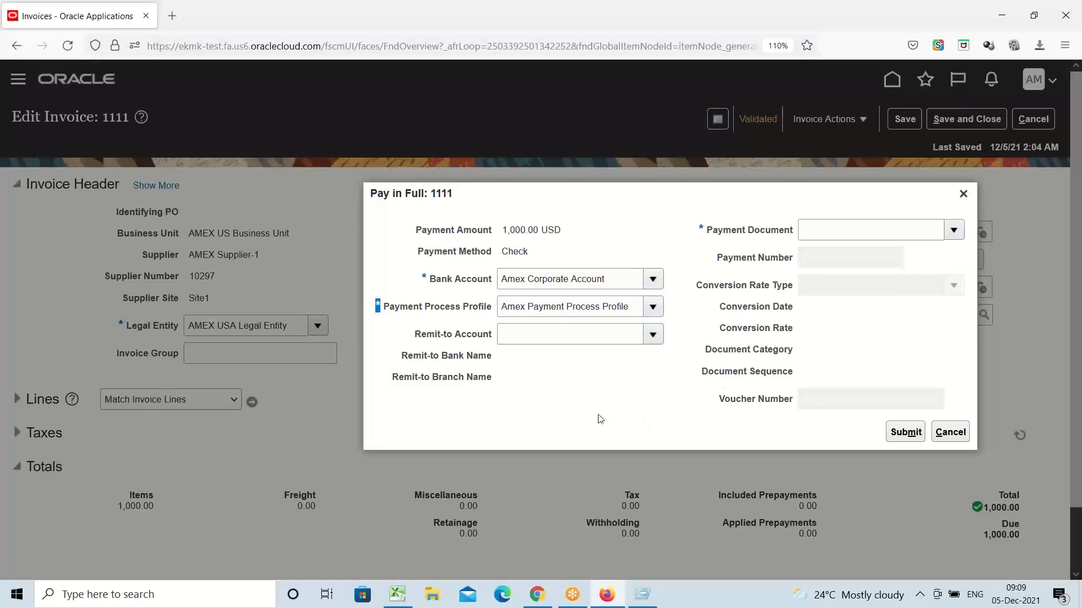
{"action": "left_click", "coordinate": [629, 241]}
{"action": "left_click", "coordinate": [952, 231]}
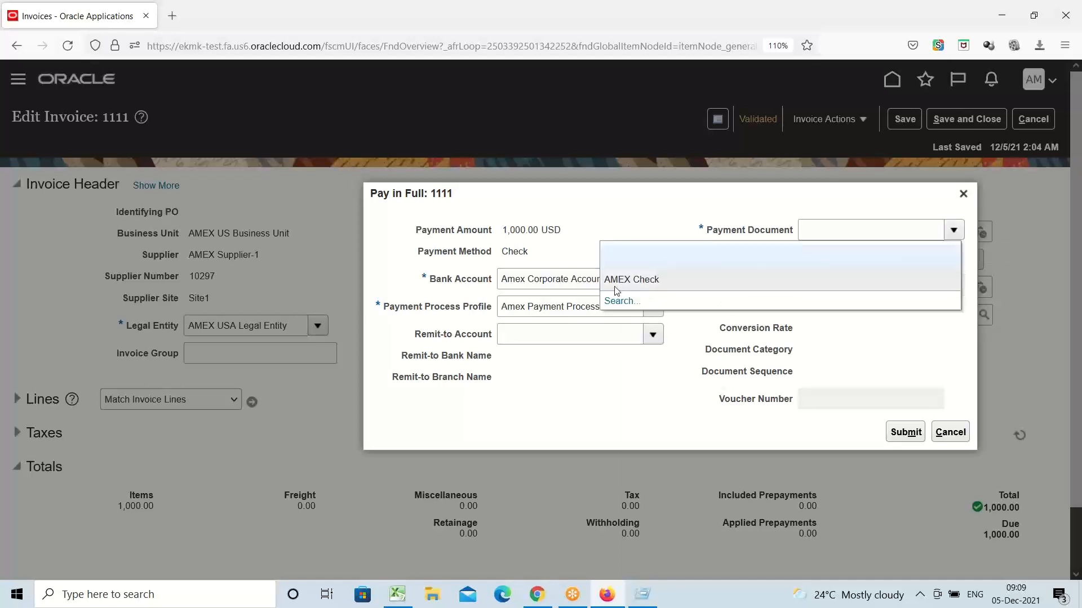
{"action": "left_click", "coordinate": [623, 280]}
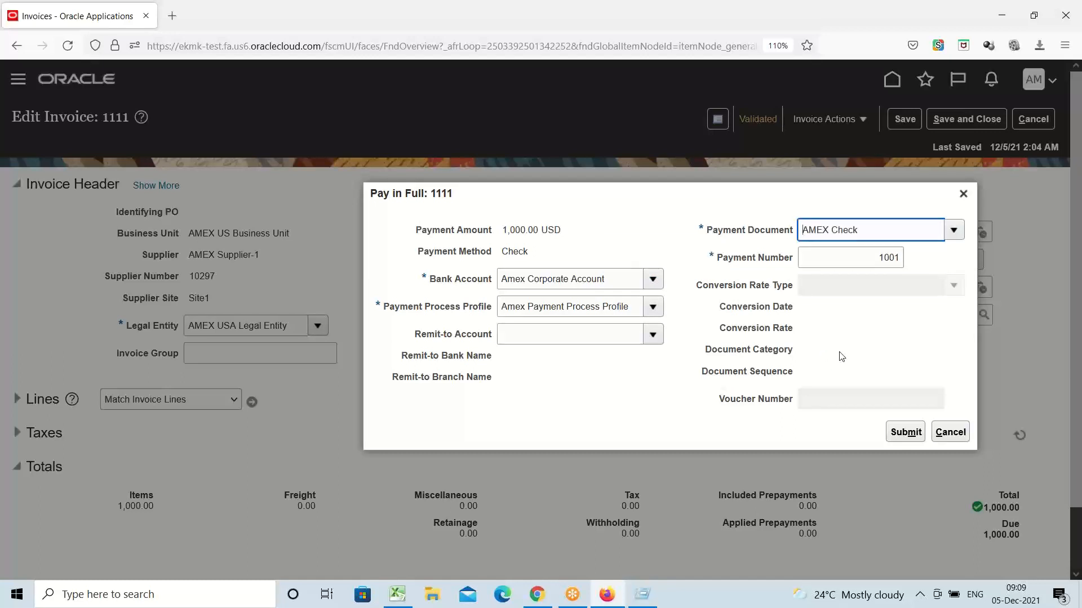
{"action": "key", "text": "Tab"}
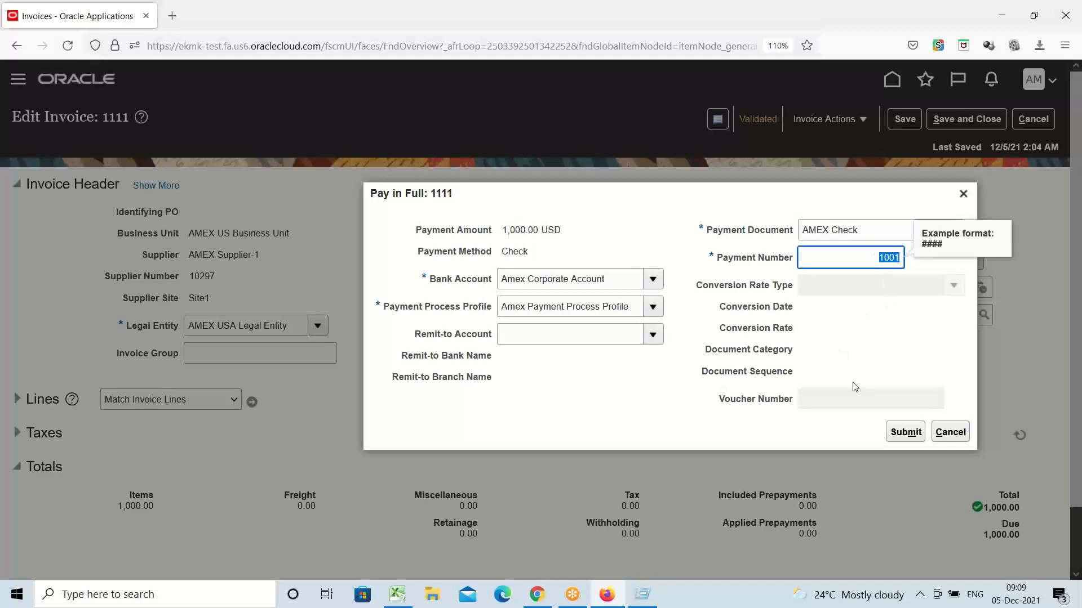
{"action": "left_click", "coordinate": [867, 334]}
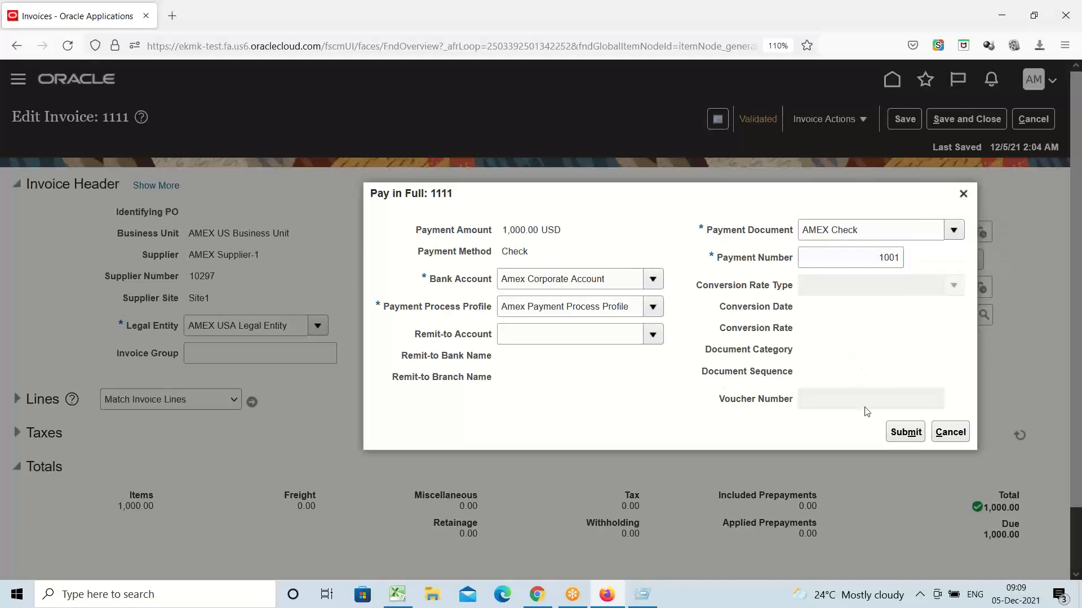
{"action": "left_click", "coordinate": [906, 432]}
{"action": "left_click", "coordinate": [907, 433]}
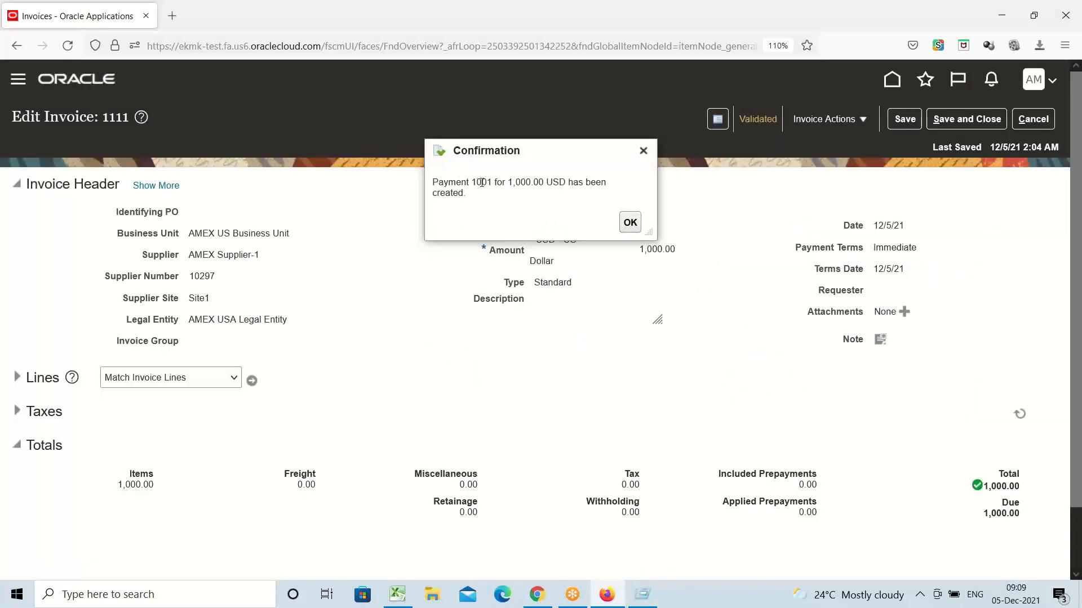
Step: Dismiss the payment 1001 confirmation, verify invoice 1111 shows 1,000.00 USD Paid, and close the invoice
{"action": "left_click_drag", "start_coordinate": [471, 184], "coordinate": [547, 186]}
{"action": "left_click", "coordinate": [630, 223]}
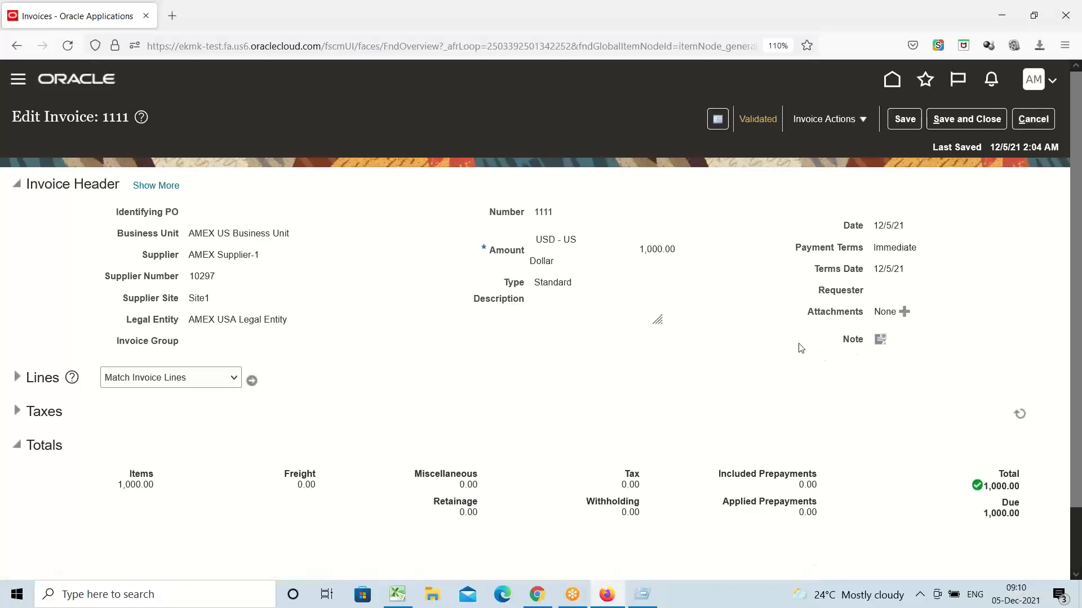
{"action": "left_click", "coordinate": [753, 121]}
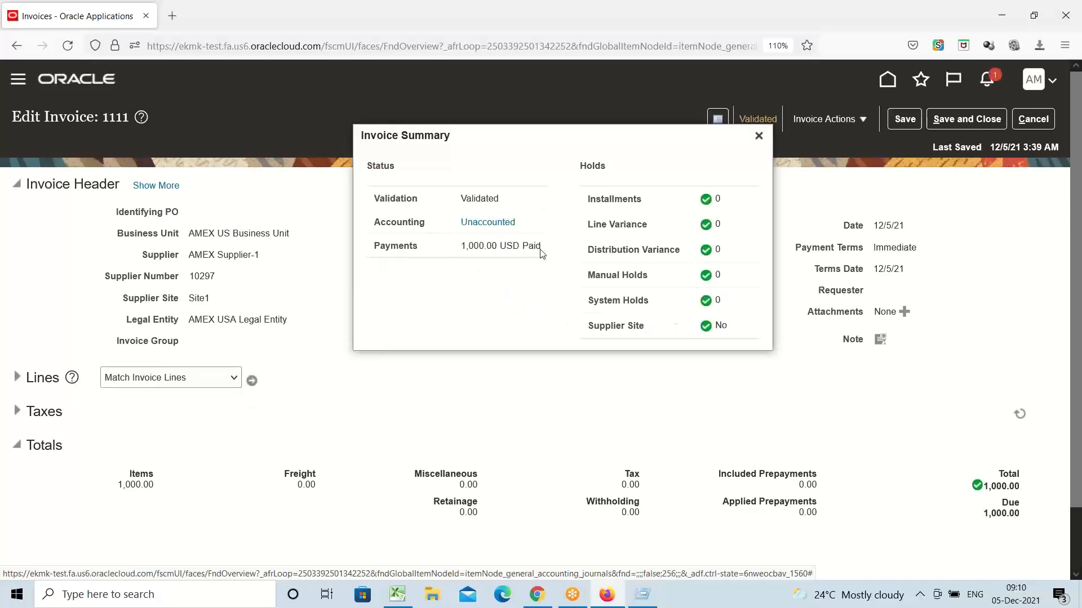
{"action": "double_click", "coordinate": [470, 246]}
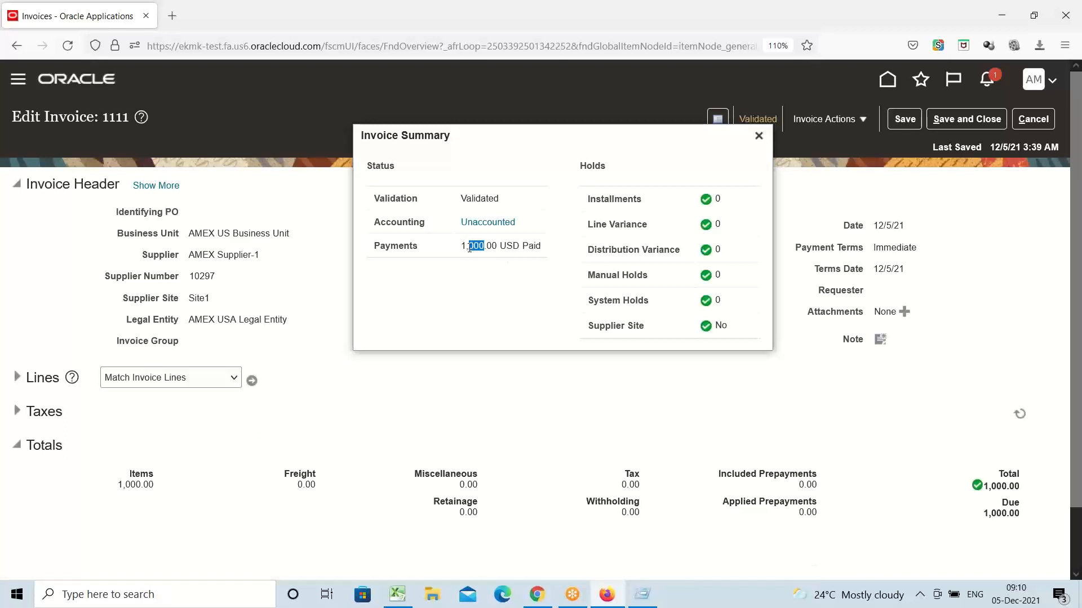
{"action": "double_click", "coordinate": [535, 246]}
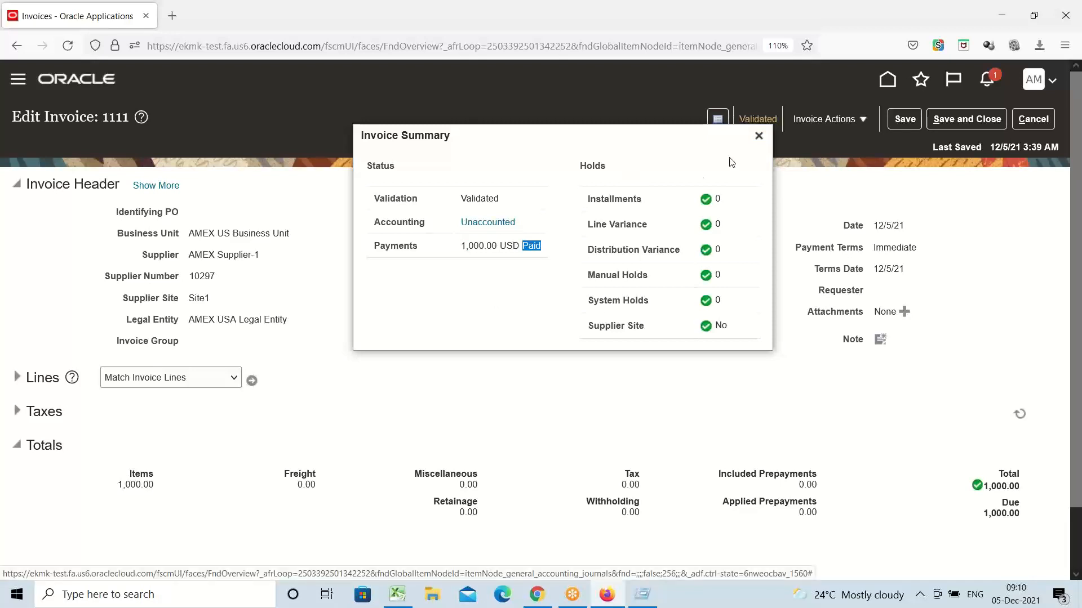
{"action": "left_click", "coordinate": [758, 135]}
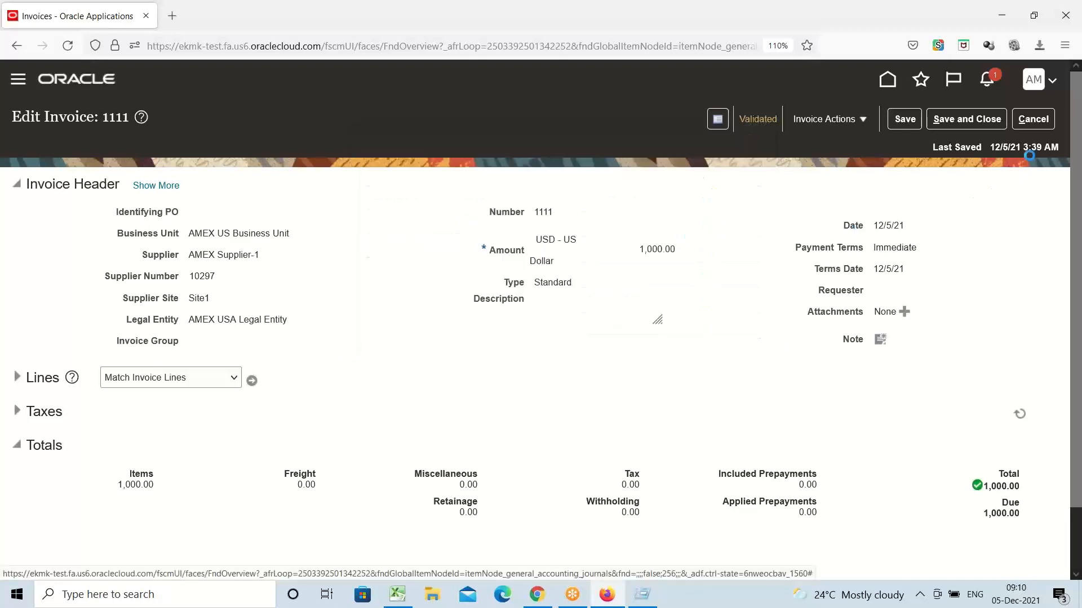
{"action": "left_click", "coordinate": [1033, 119]}
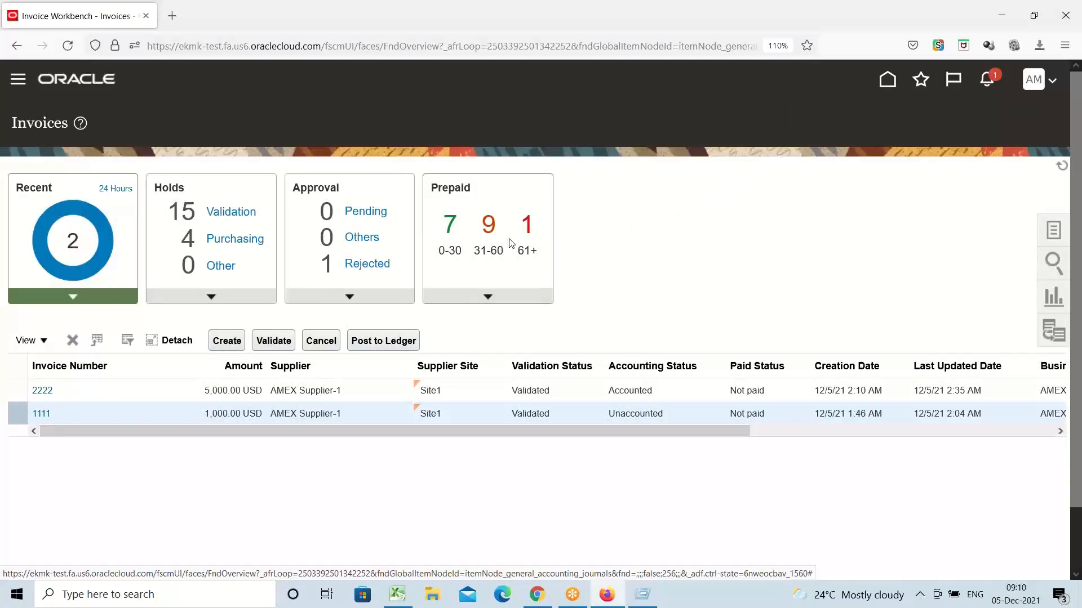
Step: Go to the Payables Payments work area through the Navigator
{"action": "left_click", "coordinate": [18, 84]}
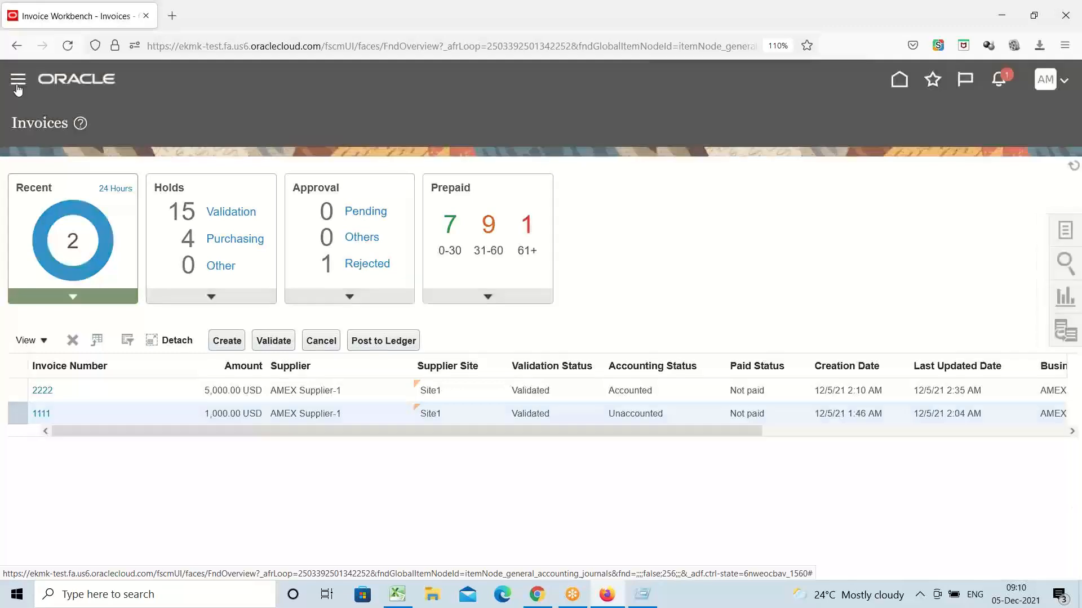
{"action": "scroll", "coordinate": [170, 230], "scroll_direction": "down", "scroll_amount": 5}
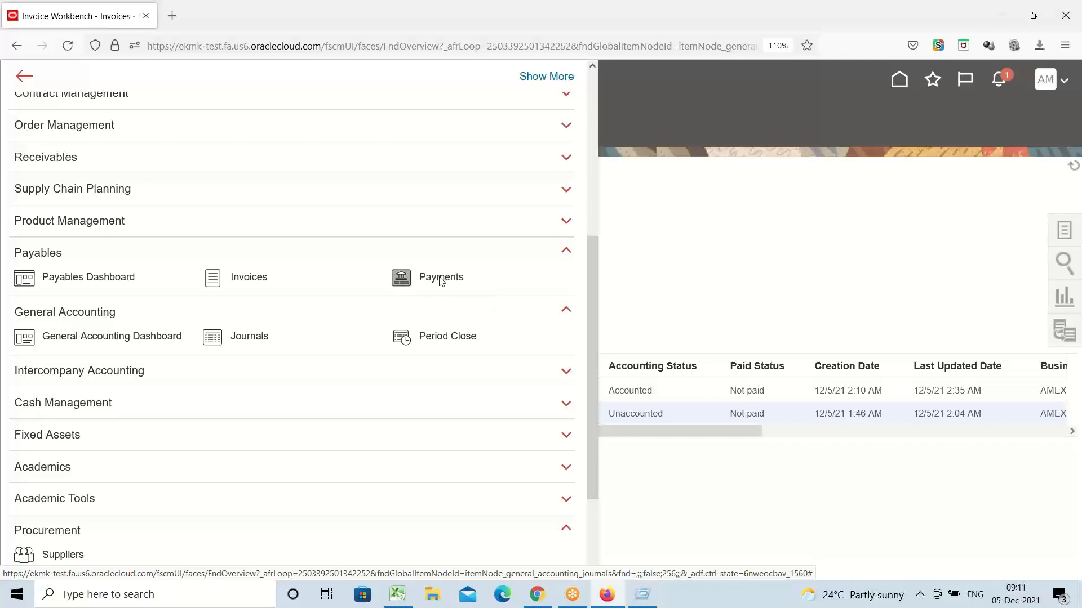
{"action": "left_click", "coordinate": [441, 279]}
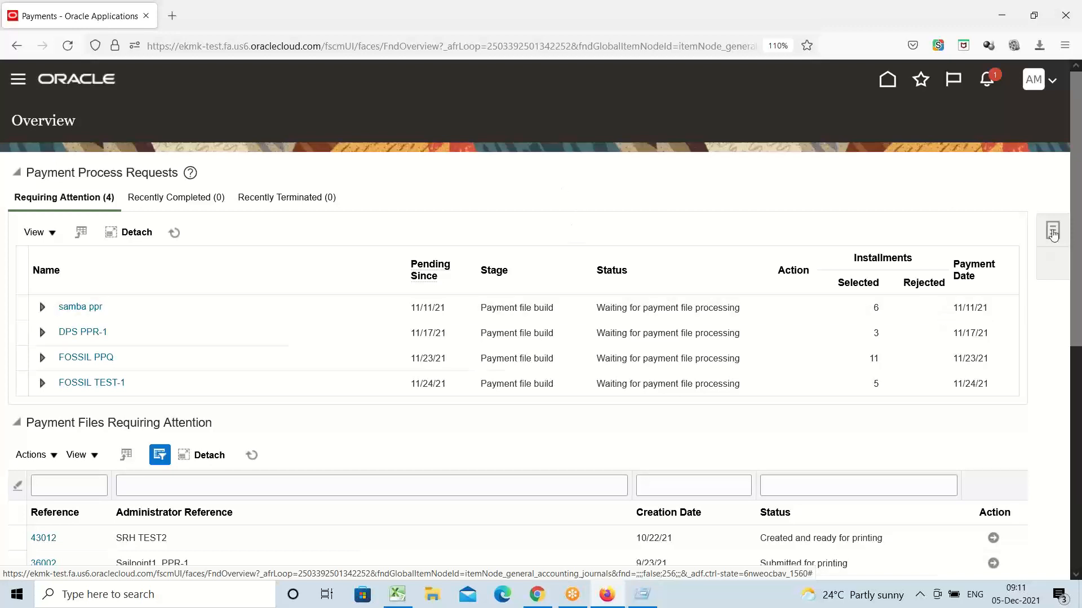
Step: Open Manage Payments and search for payments to supplier AMEX Supplier-1
{"action": "left_click", "coordinate": [1053, 232]}
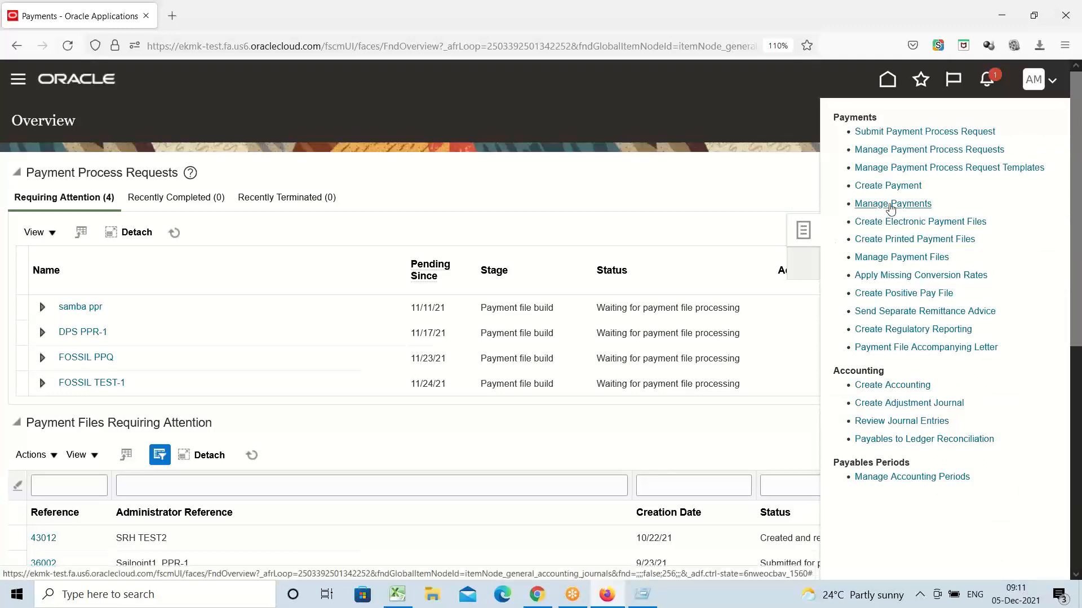
{"action": "left_click", "coordinate": [890, 204]}
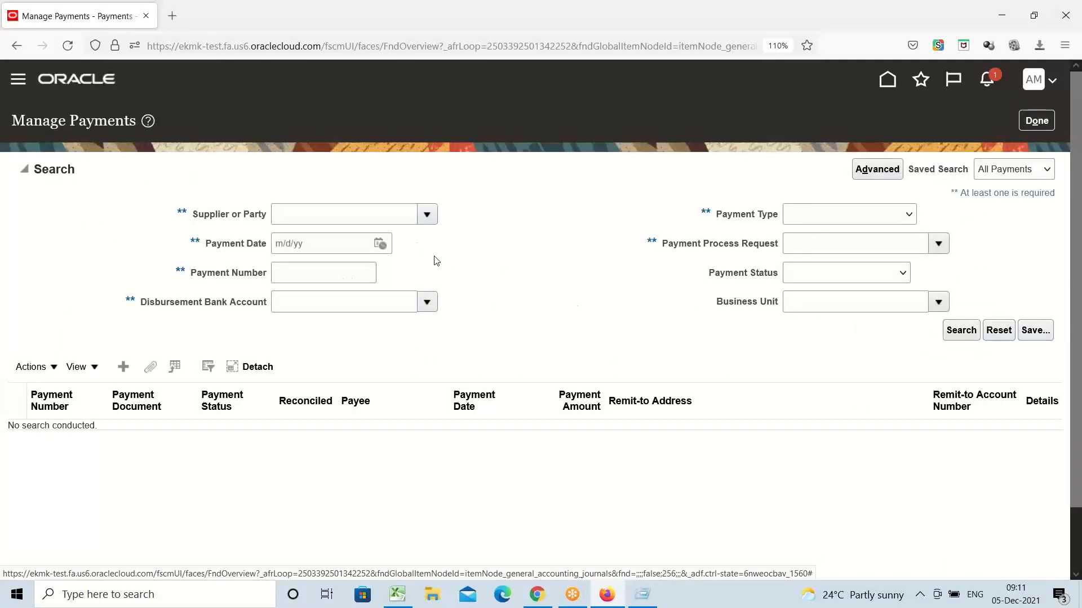
{"action": "left_click", "coordinate": [427, 215]}
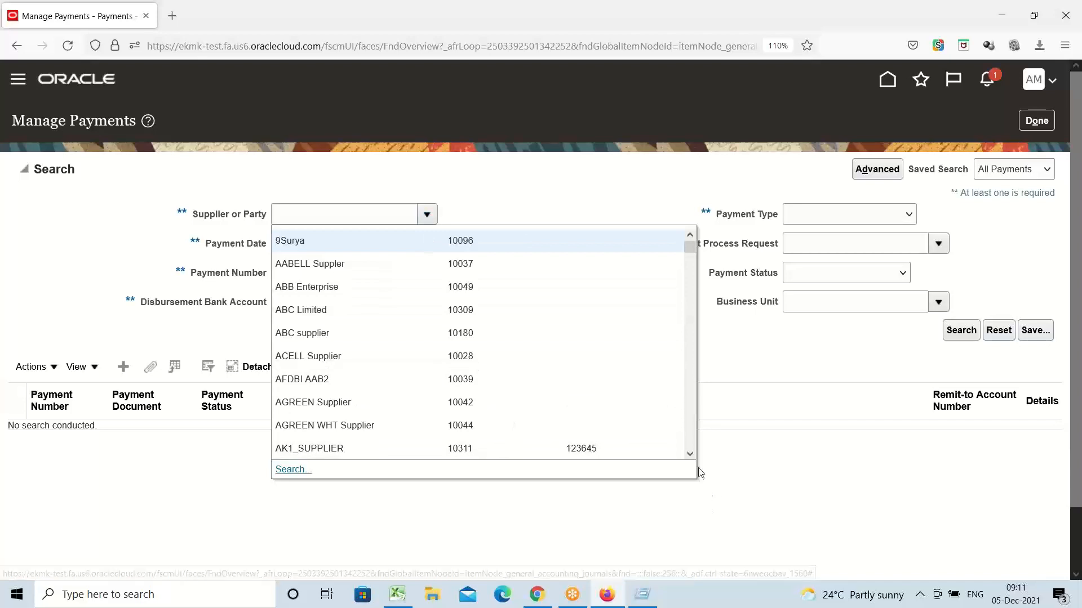
{"action": "scroll", "coordinate": [690, 455], "scroll_direction": "down", "scroll_amount": 4}
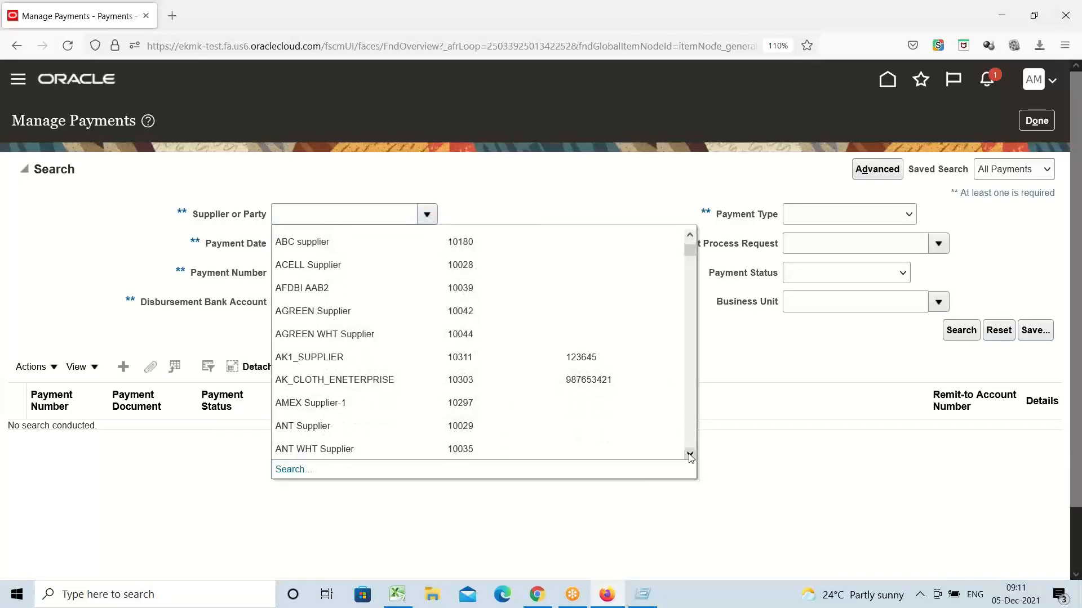
{"action": "left_click", "coordinate": [313, 401]}
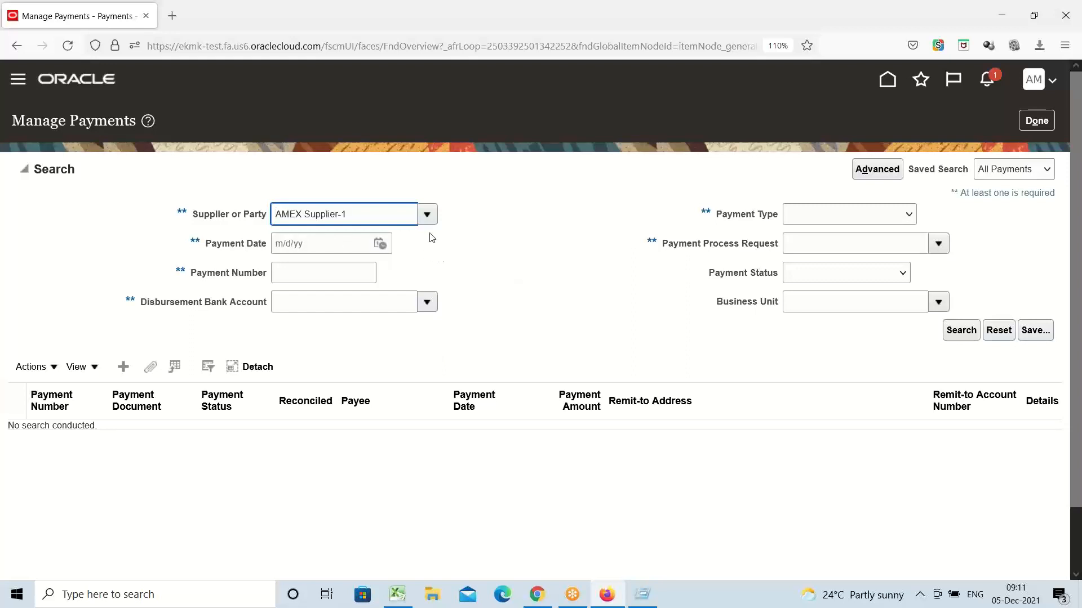
{"action": "left_click", "coordinate": [961, 332]}
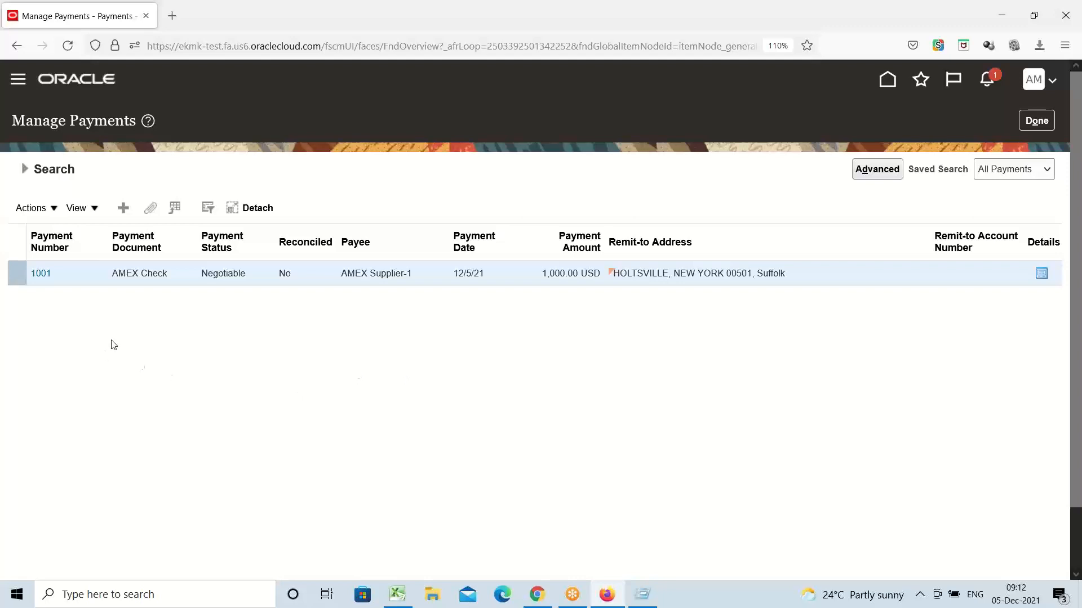
Step: Open payment 1001 to AMEX Supplier-1, note its Negotiable status, and view paid invoice 1111
{"action": "left_click", "coordinate": [40, 274]}
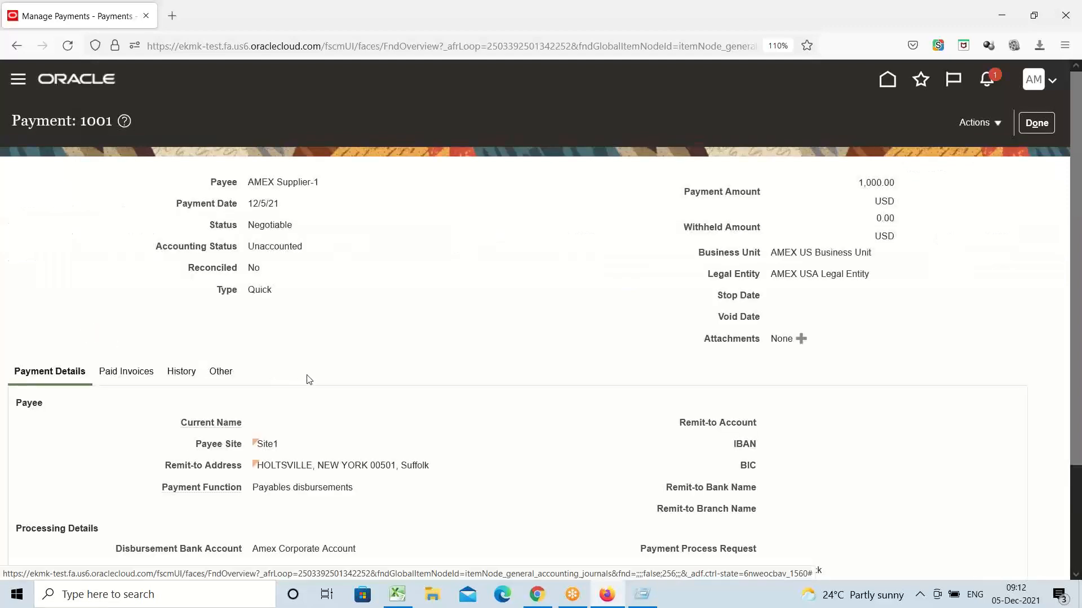
{"action": "triple_click", "coordinate": [290, 181]}
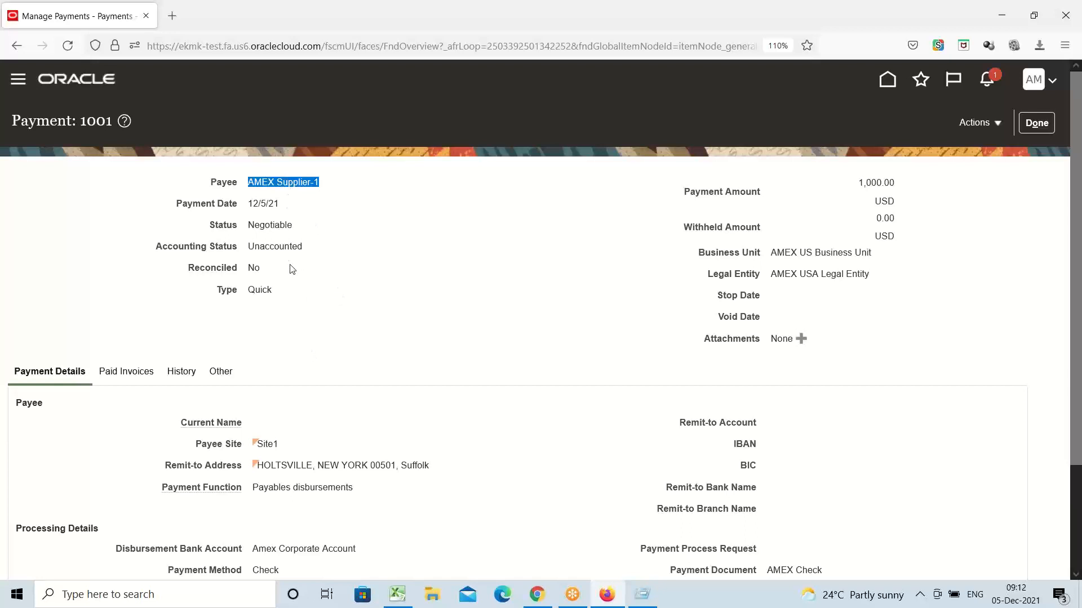
{"action": "double_click", "coordinate": [269, 224]}
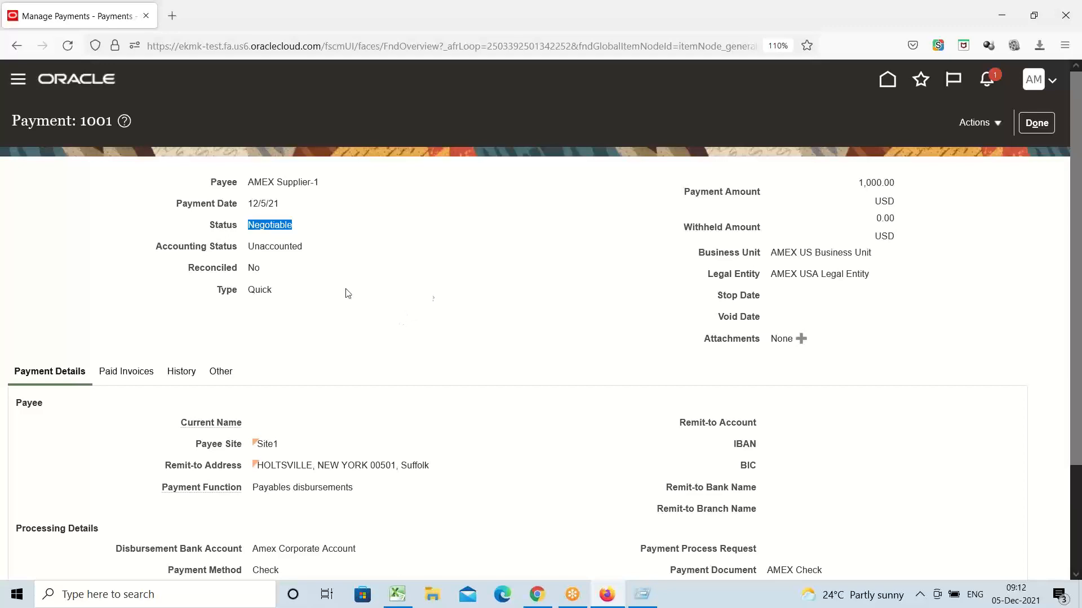
{"action": "scroll", "coordinate": [294, 264], "scroll_direction": "down", "scroll_amount": 2}
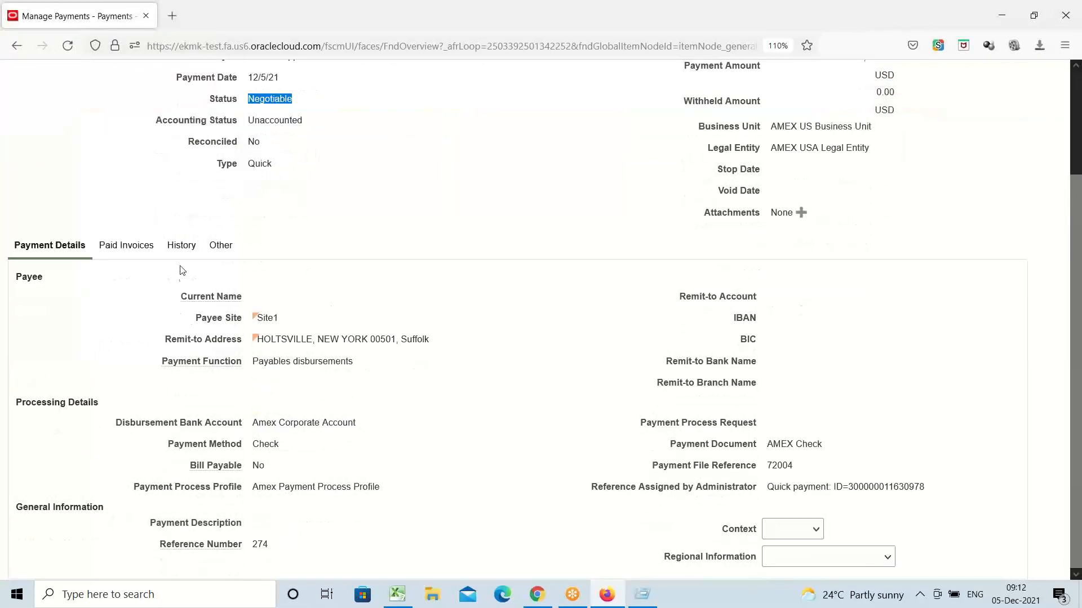
{"action": "left_click", "coordinate": [130, 250]}
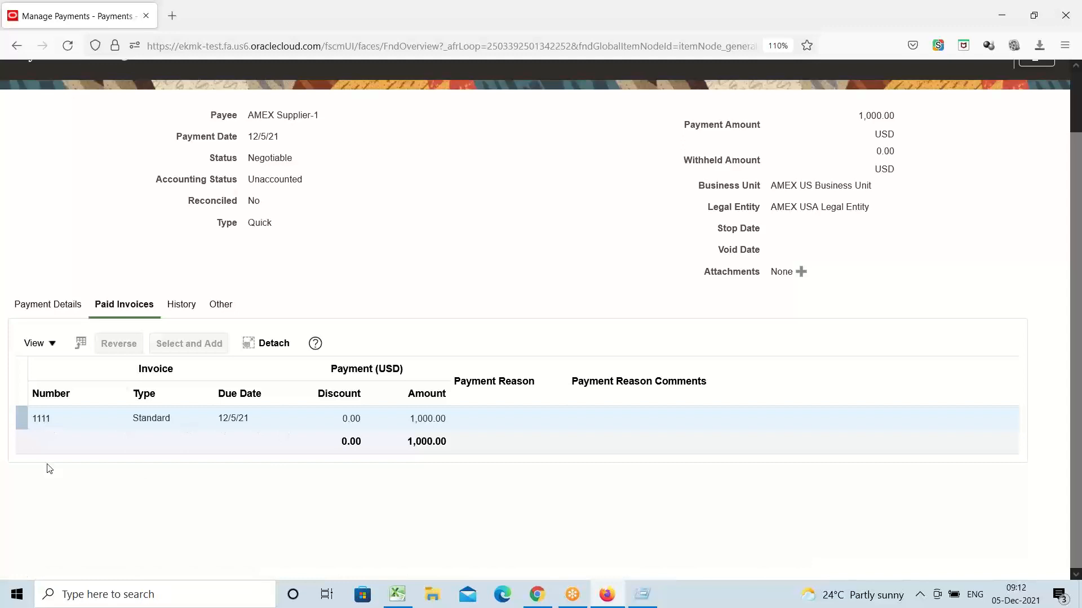
Step: Review Standard invoice 1111 showing 0.00 unpaid, then close payment 1001 back to search results
{"action": "left_click", "coordinate": [42, 418]}
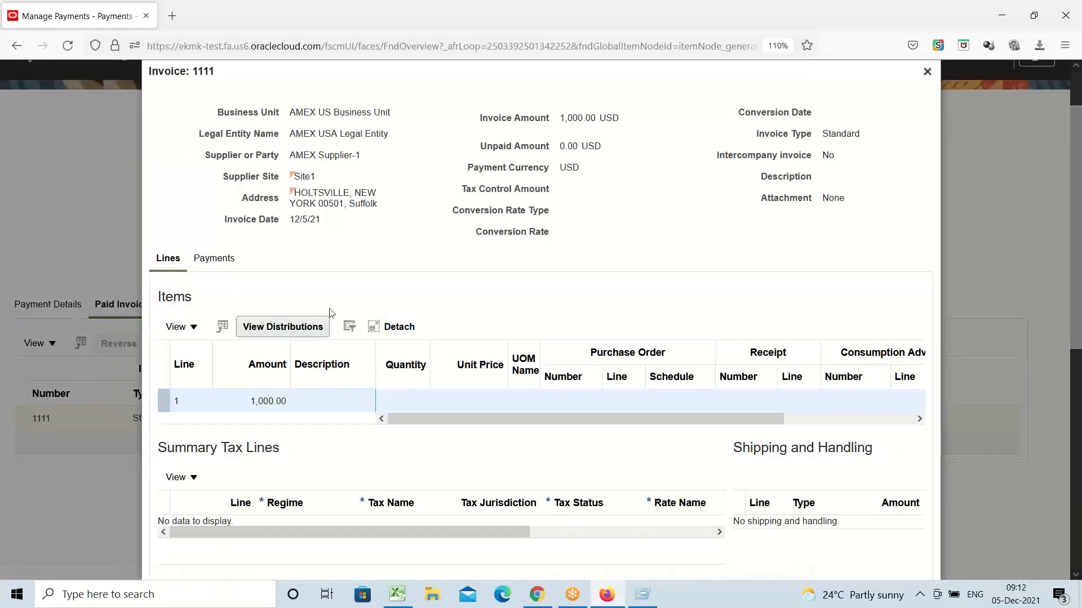
{"action": "scroll", "coordinate": [532, 322], "scroll_direction": "down", "scroll_amount": 8}
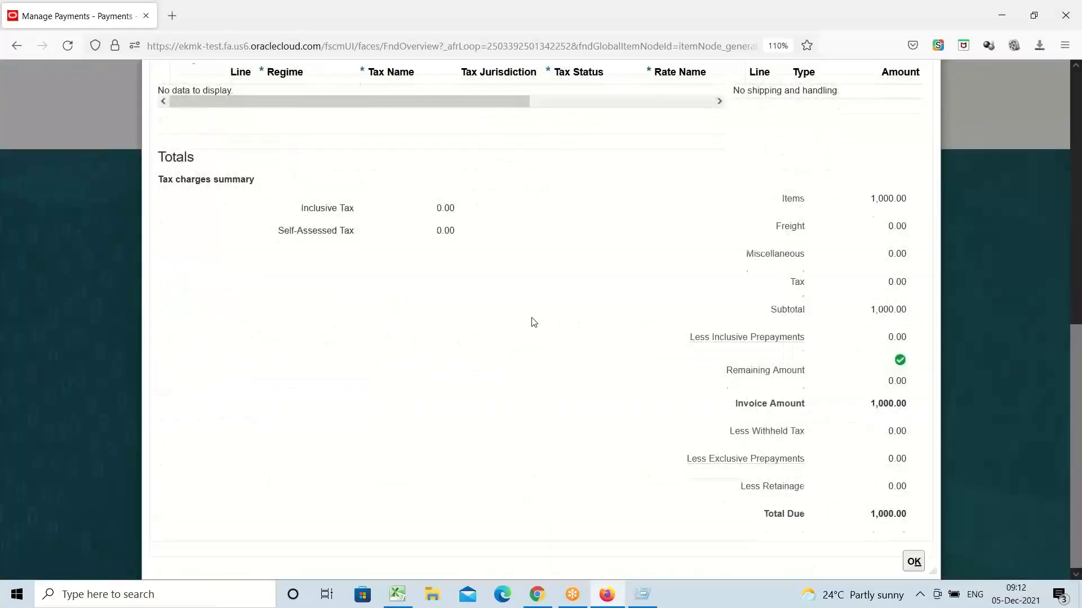
{"action": "scroll", "coordinate": [535, 321], "scroll_direction": "up", "scroll_amount": 9}
{"action": "double_click", "coordinate": [854, 200]}
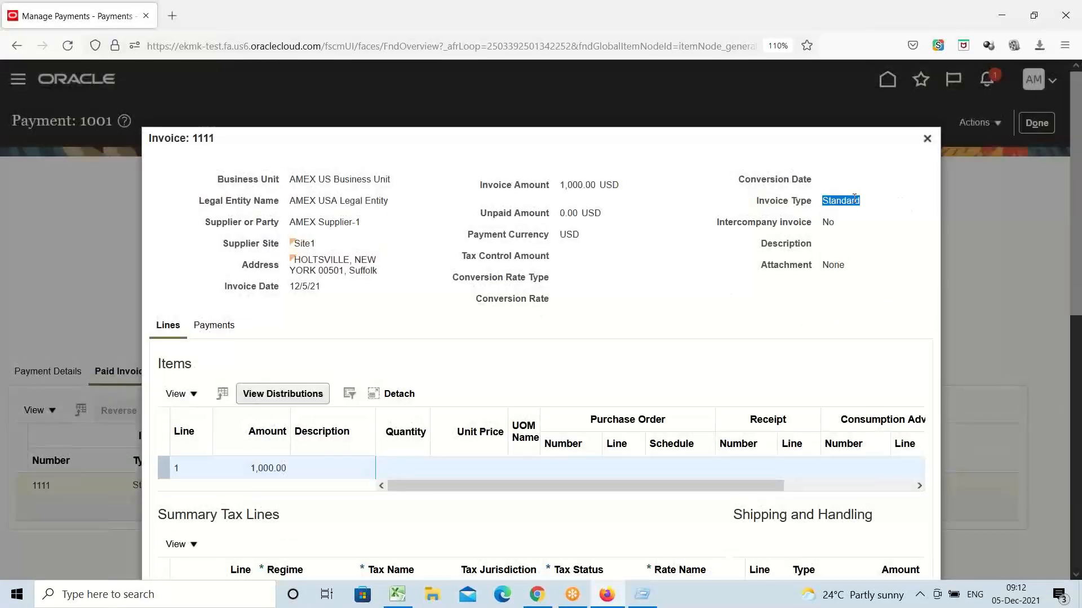
{"action": "double_click", "coordinate": [334, 221]}
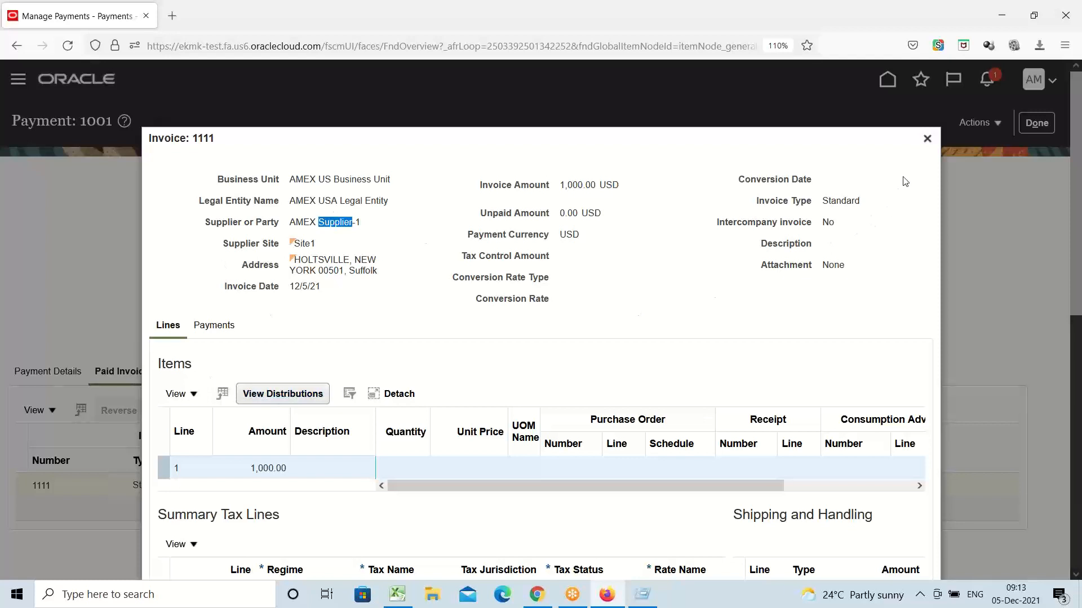
{"action": "left_click", "coordinate": [927, 139]}
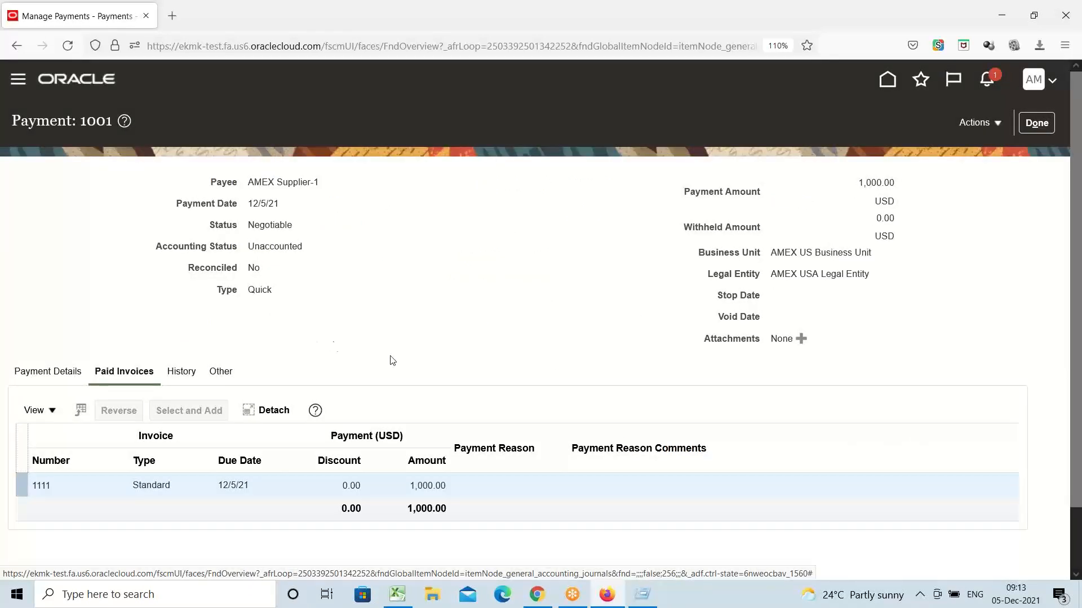
{"action": "left_click", "coordinate": [1042, 124]}
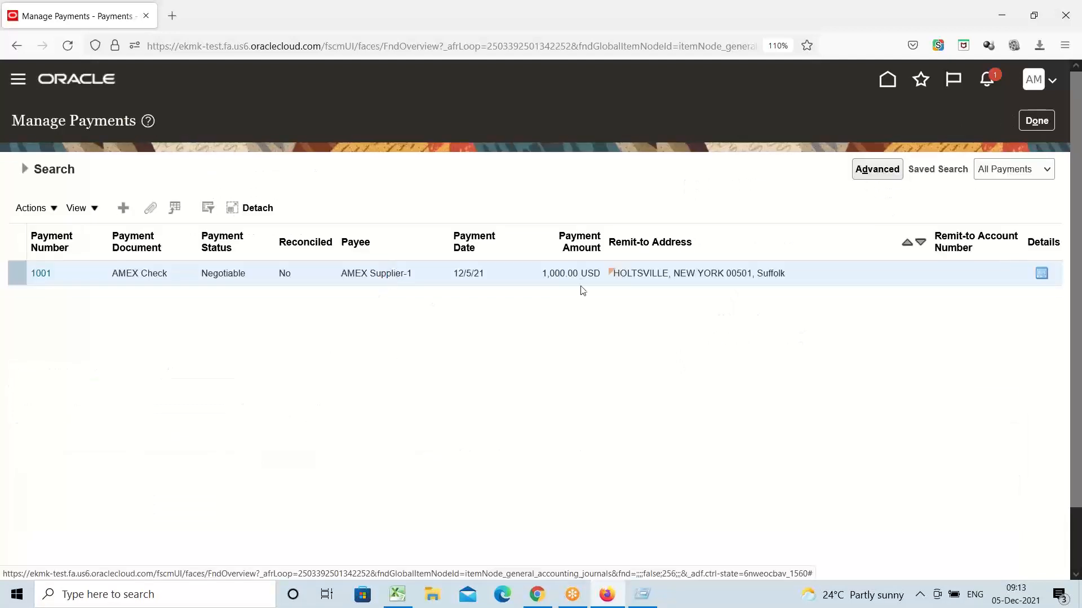
Step: Leave payment search for the Invoices work area and open invoice 2222 for editing
{"action": "left_click", "coordinate": [1043, 122]}
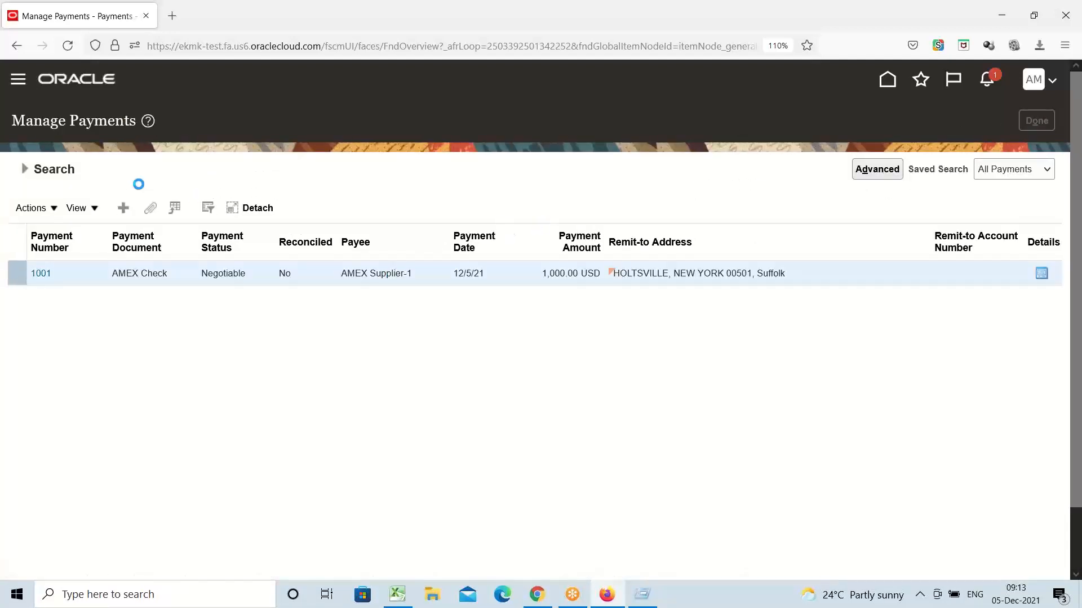
{"action": "left_click", "coordinate": [18, 80]}
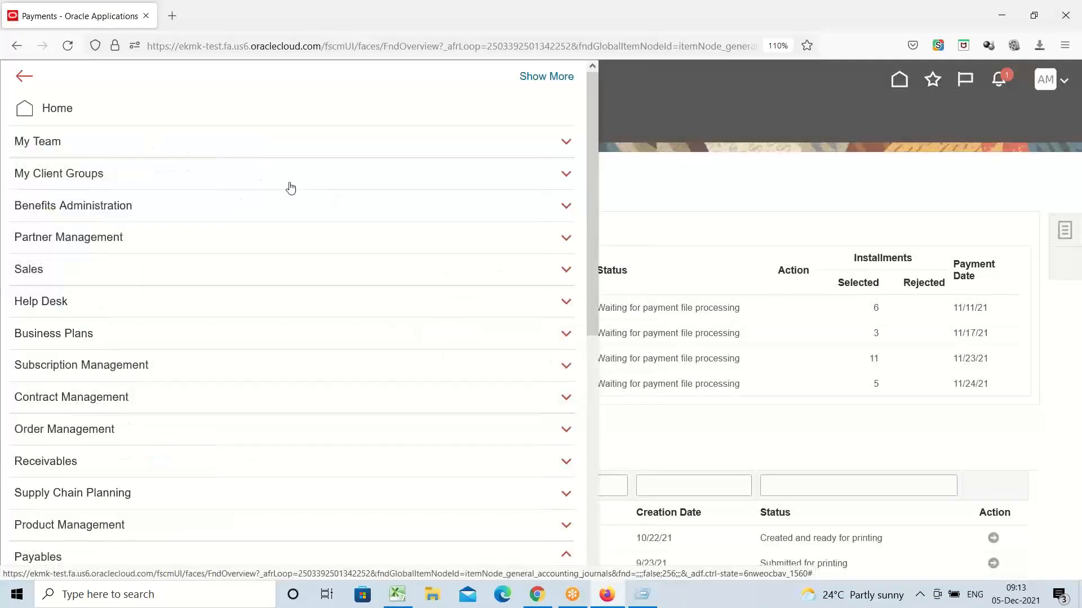
{"action": "scroll", "coordinate": [240, 213], "scroll_direction": "down", "scroll_amount": 3}
{"action": "scroll", "coordinate": [240, 213], "scroll_direction": "down", "scroll_amount": 3}
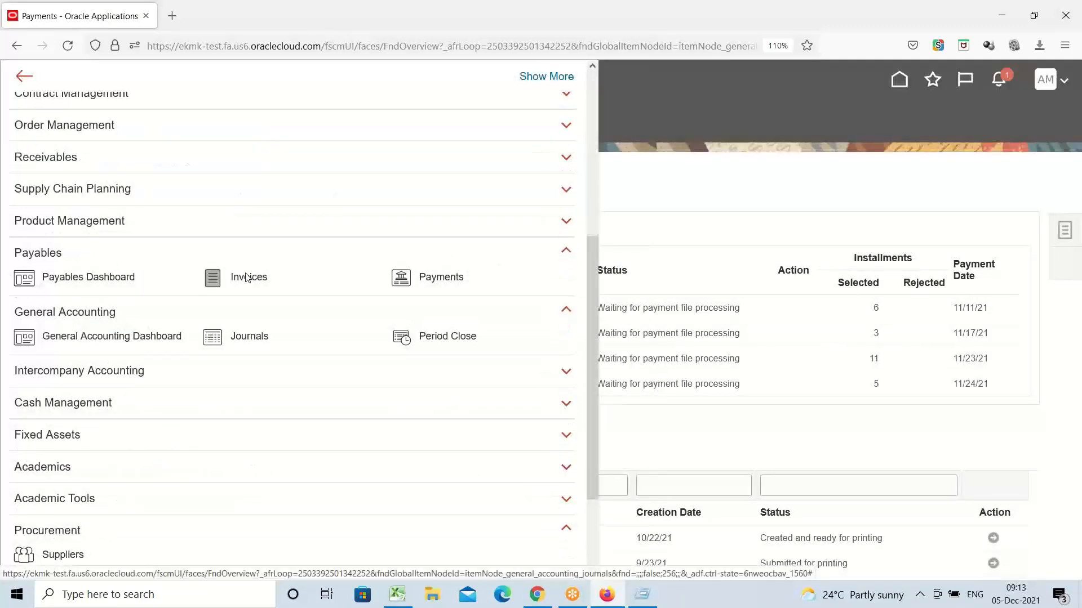
{"action": "left_click", "coordinate": [247, 276]}
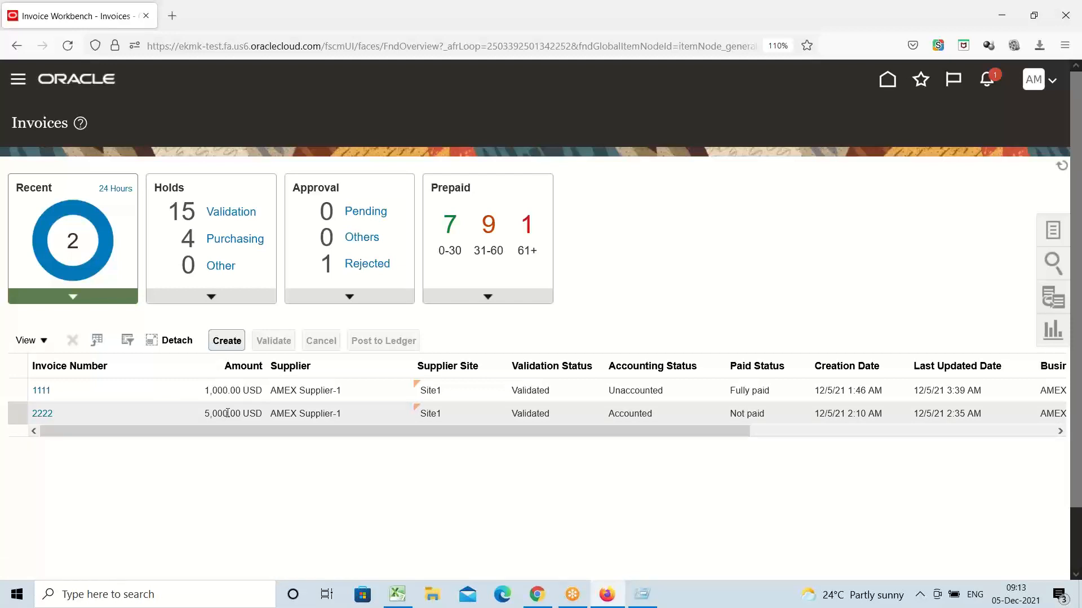
{"action": "left_click", "coordinate": [41, 414]}
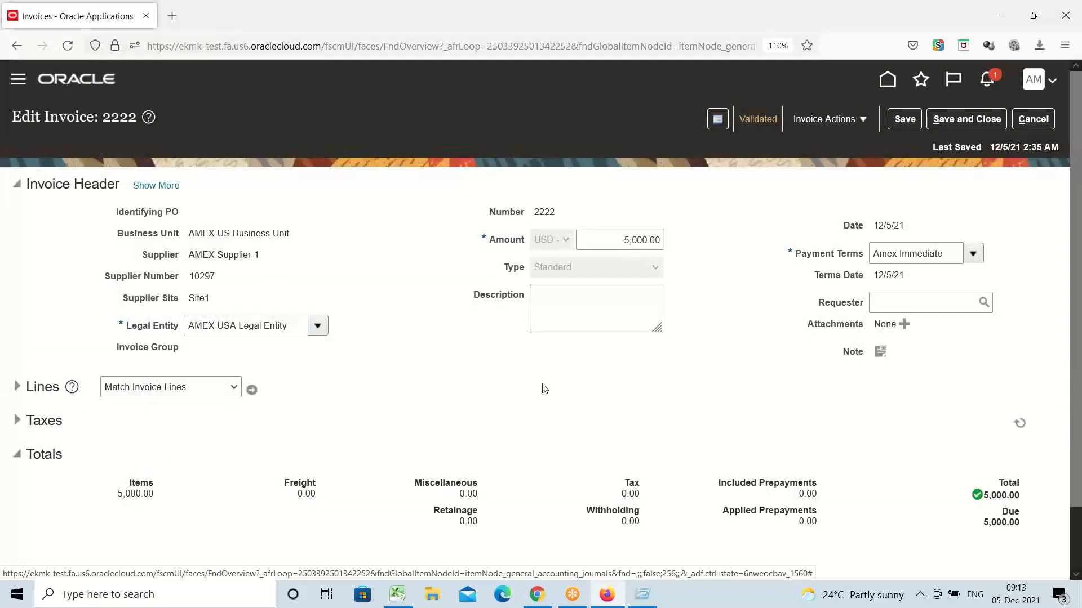
Step: Dismiss the Invoice Actions menu and cancel out of invoice 2222 without saving
{"action": "left_click", "coordinate": [842, 125]}
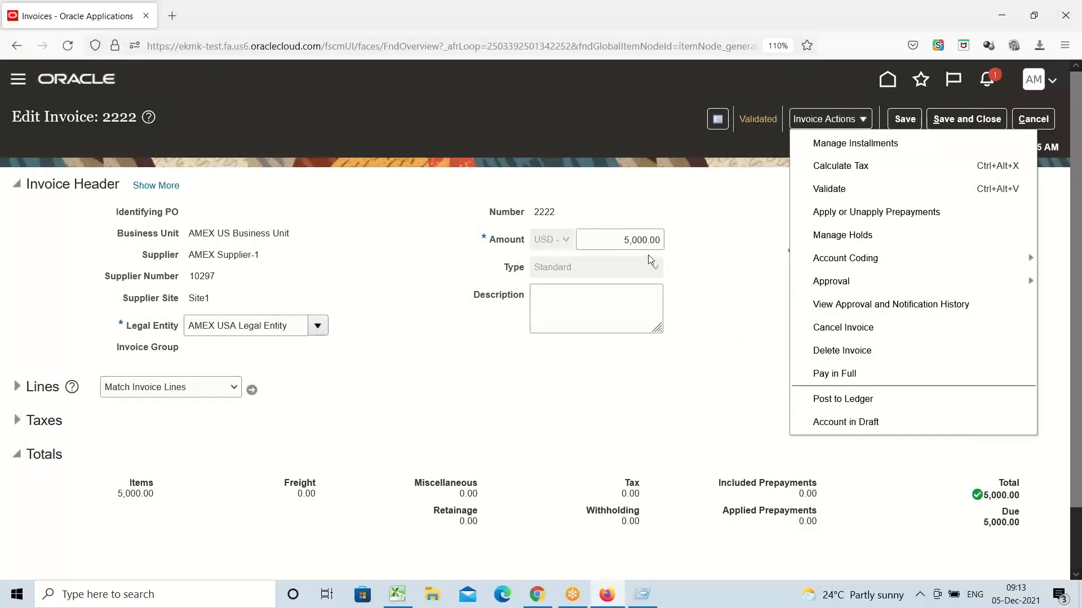
{"action": "left_click", "coordinate": [727, 381]}
{"action": "left_click", "coordinate": [1033, 119]}
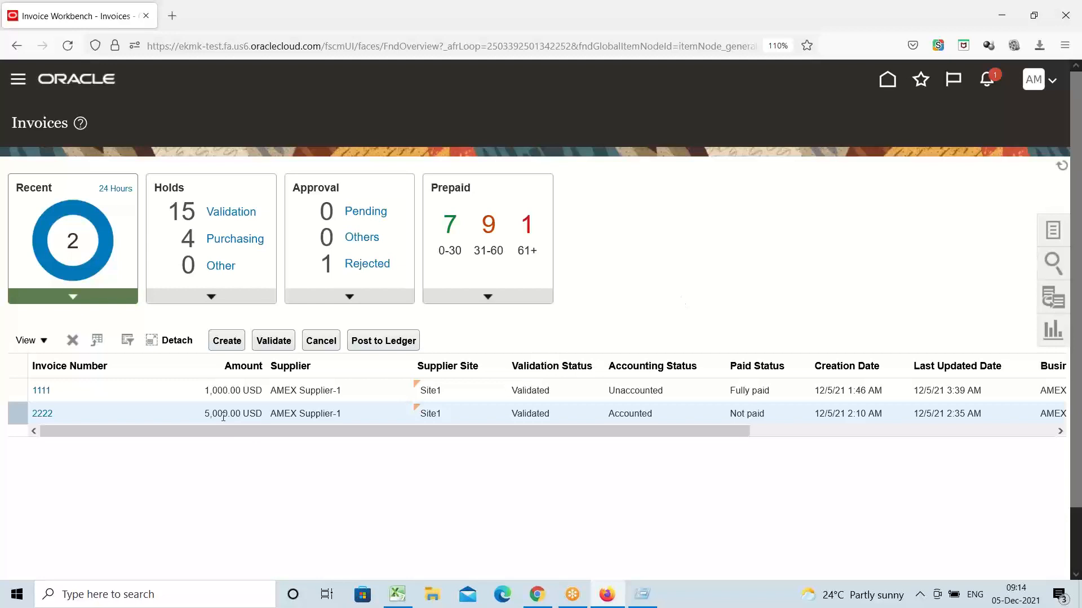
Step: Go to the Payables Payments work area and start Create Payment from the Tasks panel
{"action": "left_click", "coordinate": [18, 83]}
{"action": "scroll", "coordinate": [213, 282], "scroll_direction": "down", "scroll_amount": 5}
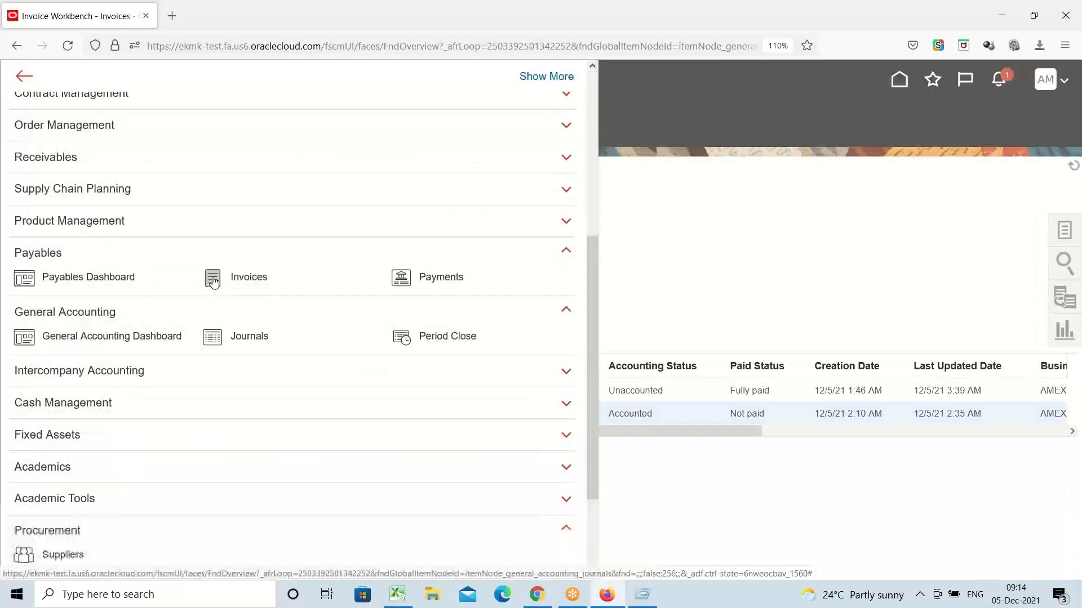
{"action": "left_click", "coordinate": [452, 282]}
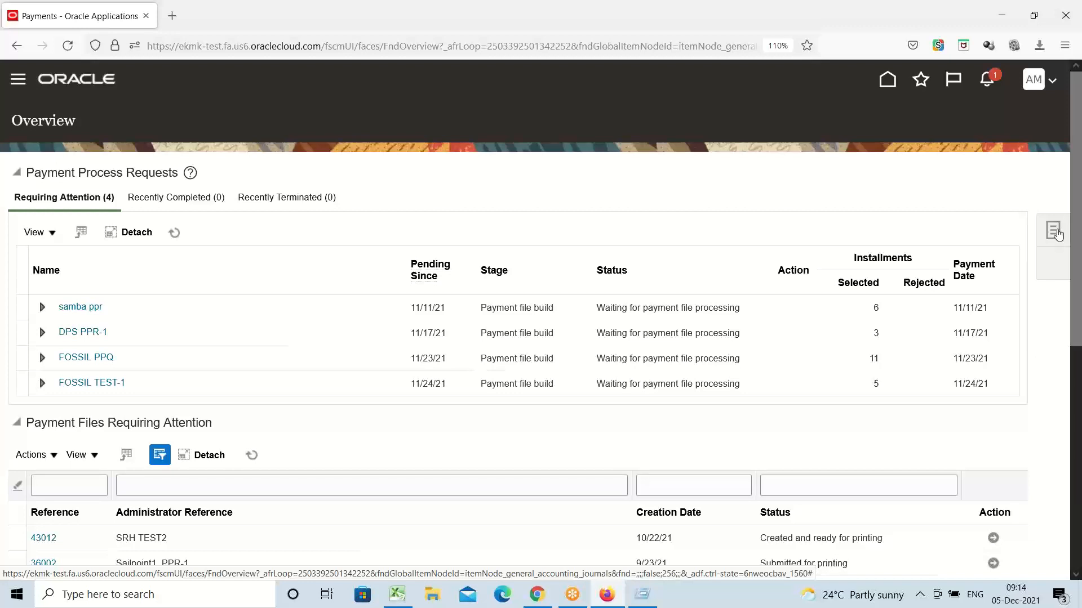
{"action": "left_click", "coordinate": [1054, 233]}
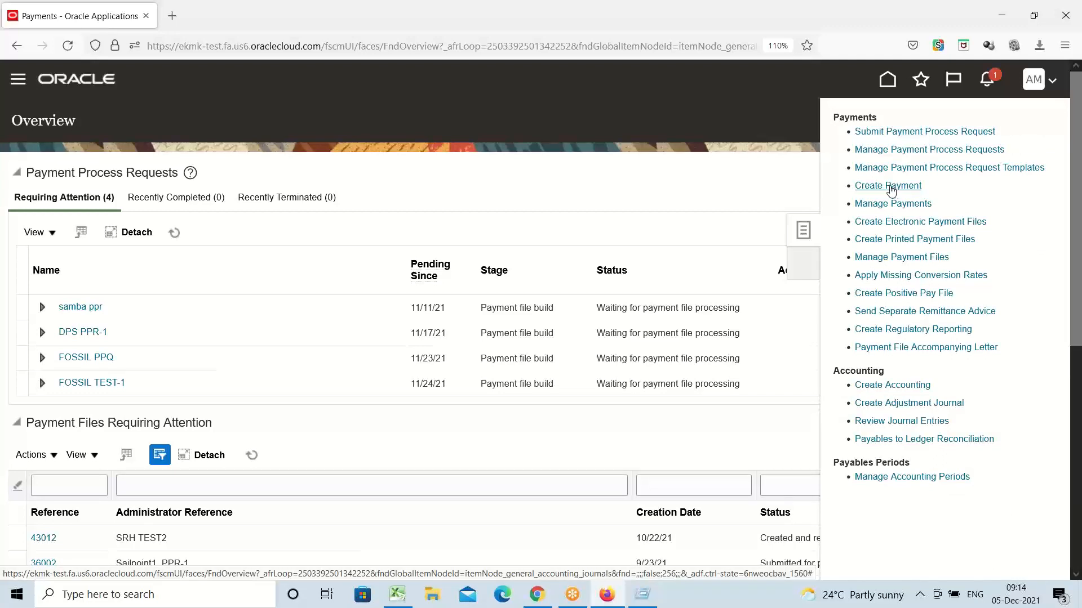
{"action": "left_click", "coordinate": [889, 187]}
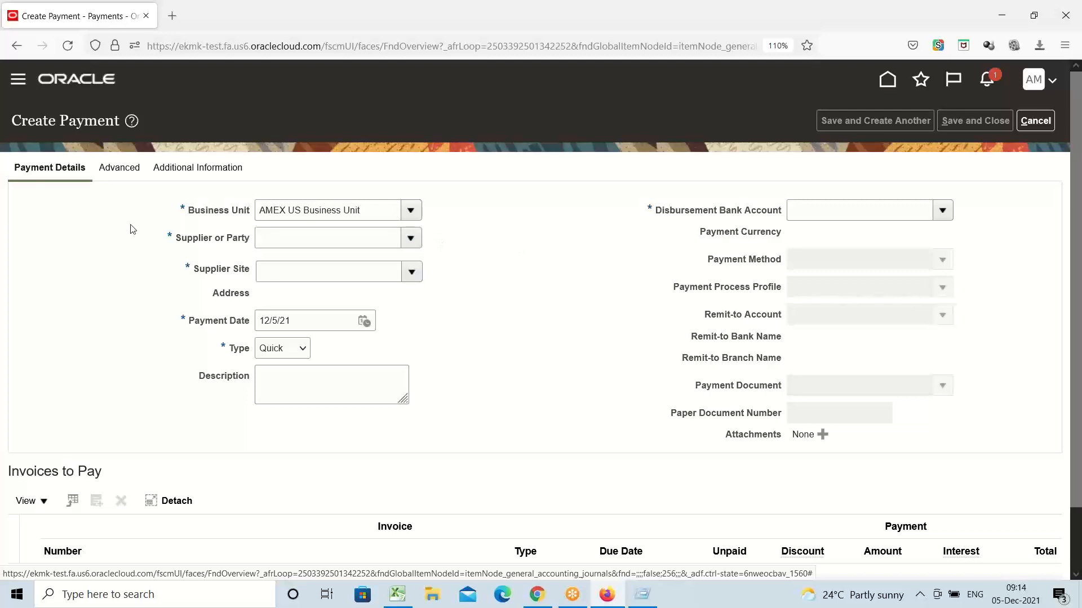
Step: Search 'amex' and set supplier AMEX Supplier-1, filling in site Site1
{"action": "left_click", "coordinate": [300, 245]}
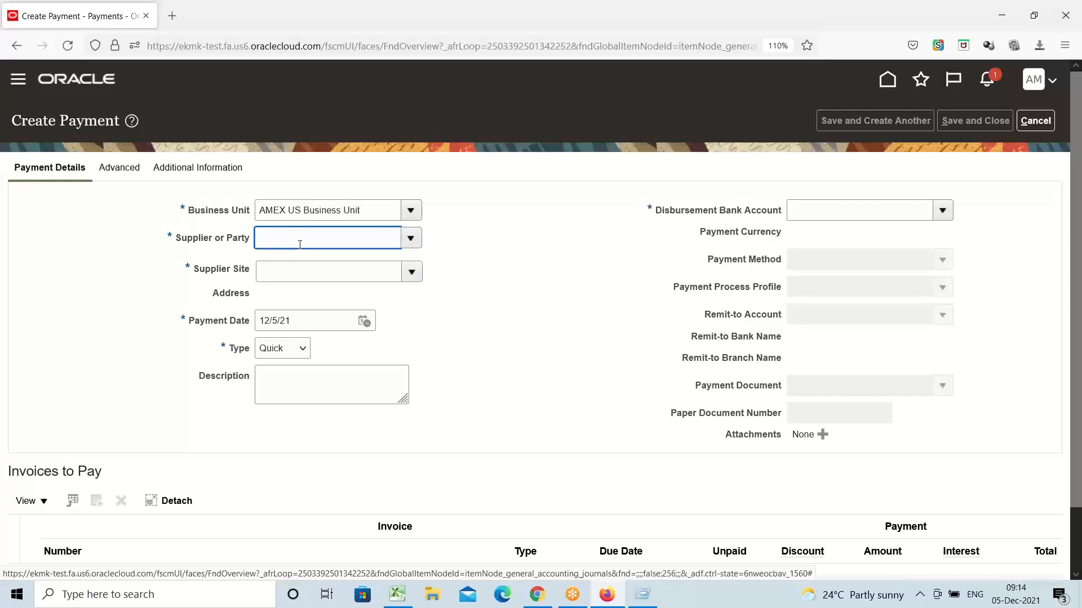
{"action": "type", "text": "amex"}
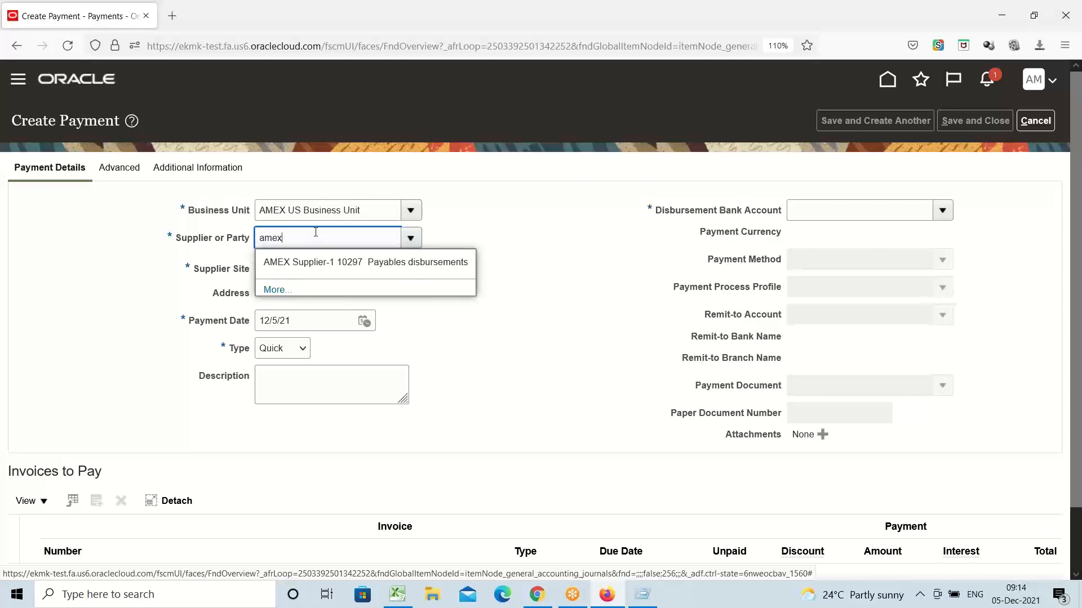
{"action": "left_click", "coordinate": [296, 262]}
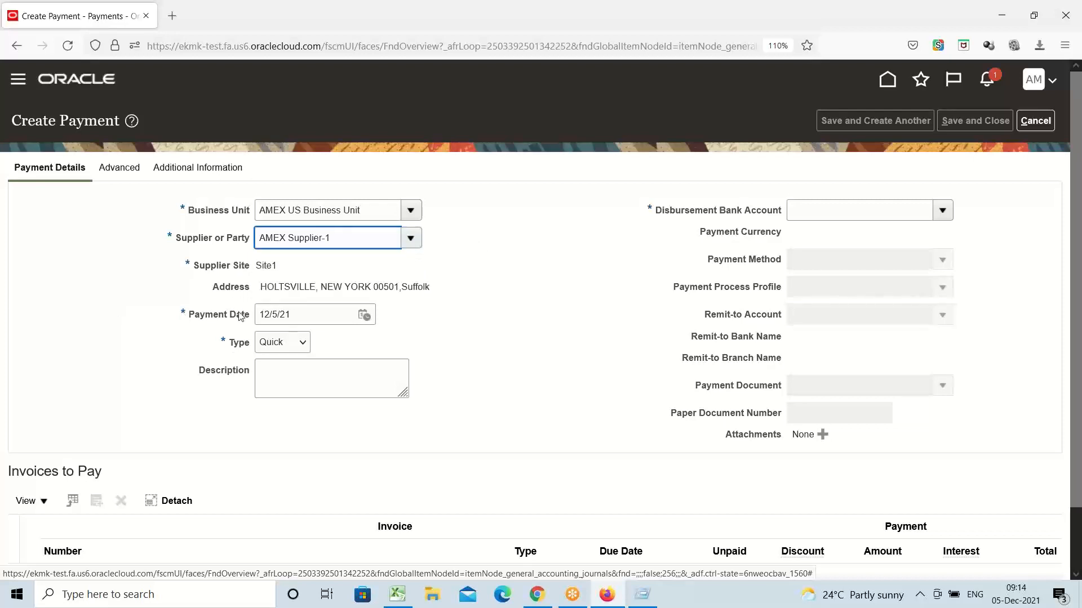
{"action": "left_click", "coordinate": [275, 263]}
{"action": "double_click", "coordinate": [275, 263]}
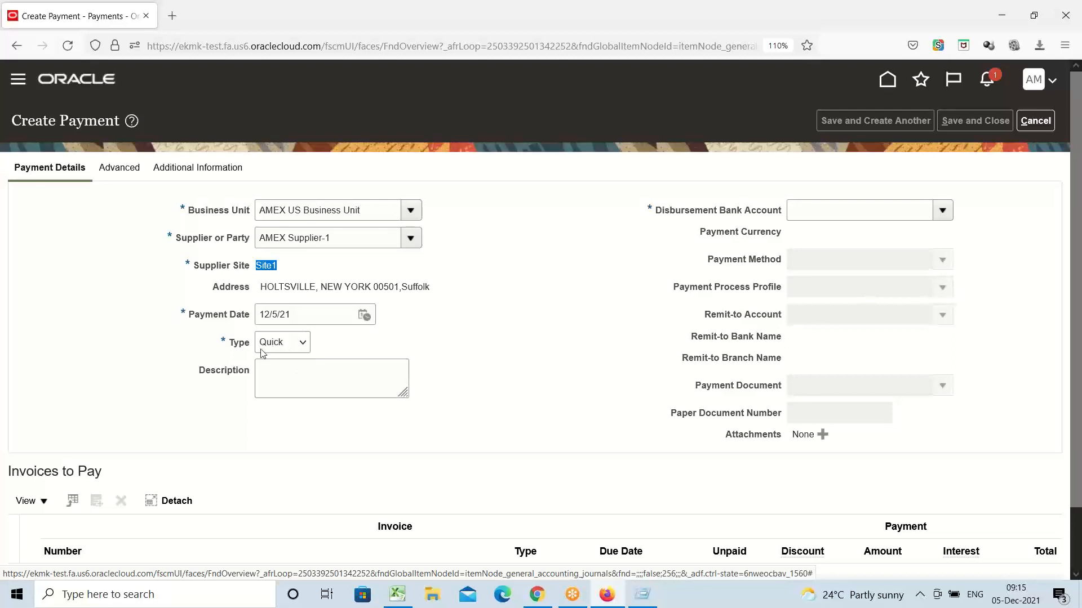
{"action": "left_click", "coordinate": [300, 349]}
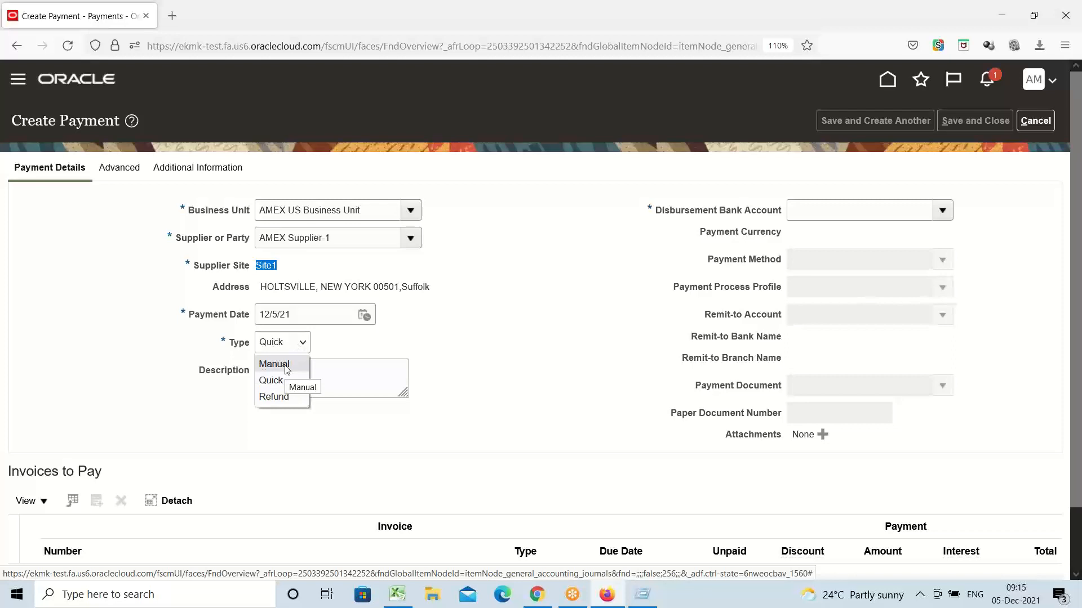
{"action": "left_click", "coordinate": [287, 369]}
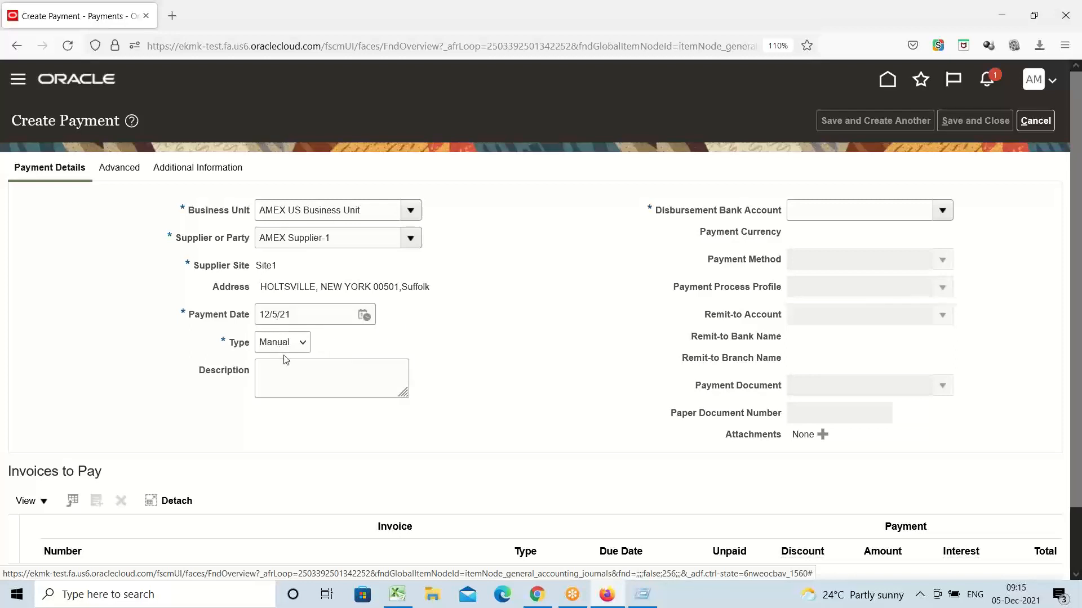
{"action": "left_click", "coordinate": [303, 343]}
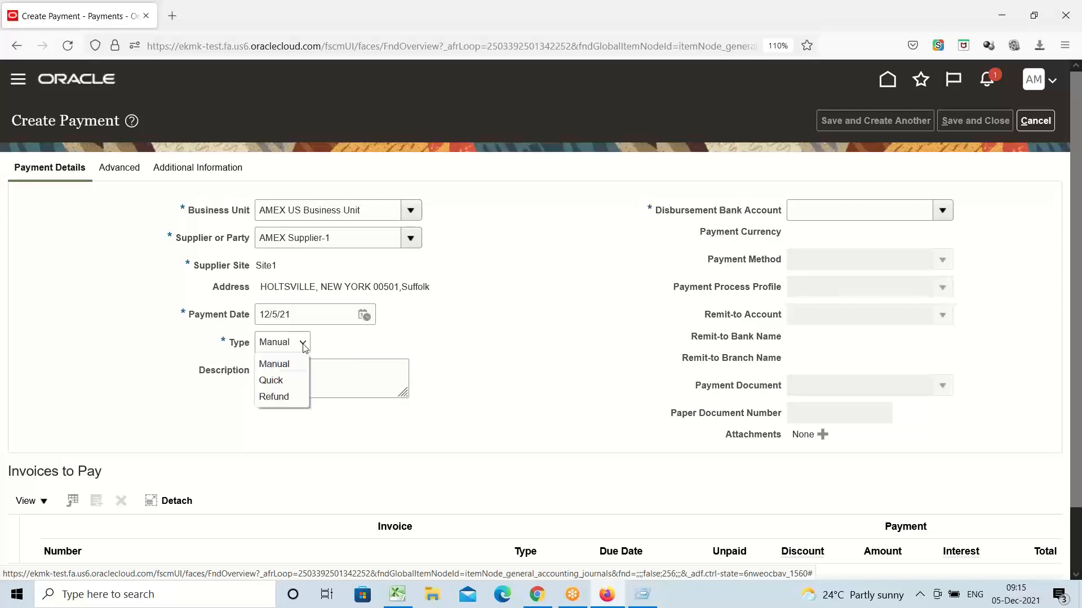
{"action": "left_click", "coordinate": [279, 381]}
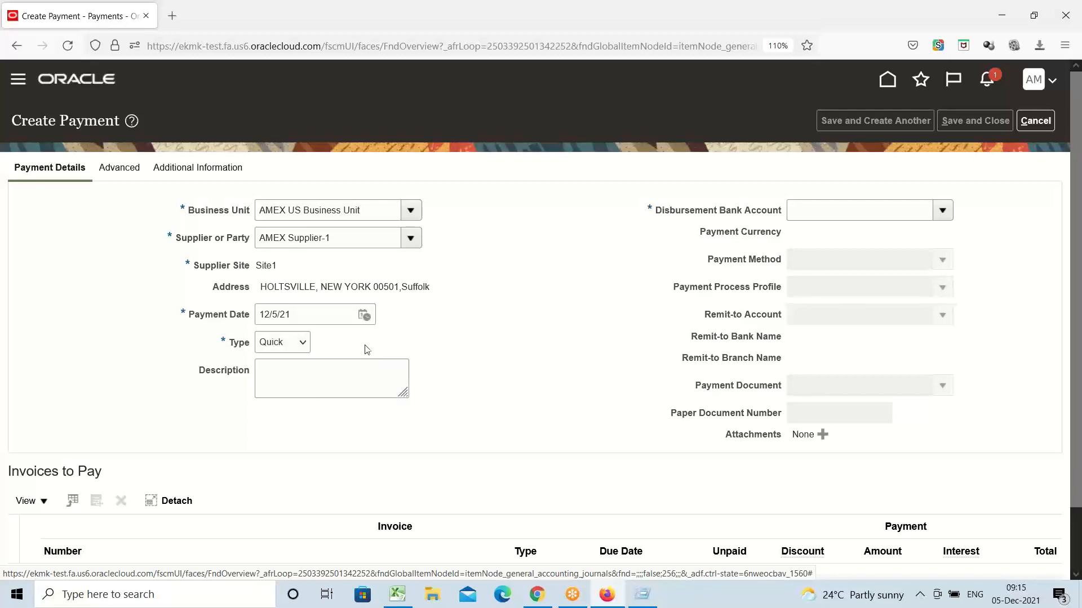
{"action": "left_click", "coordinate": [302, 346]}
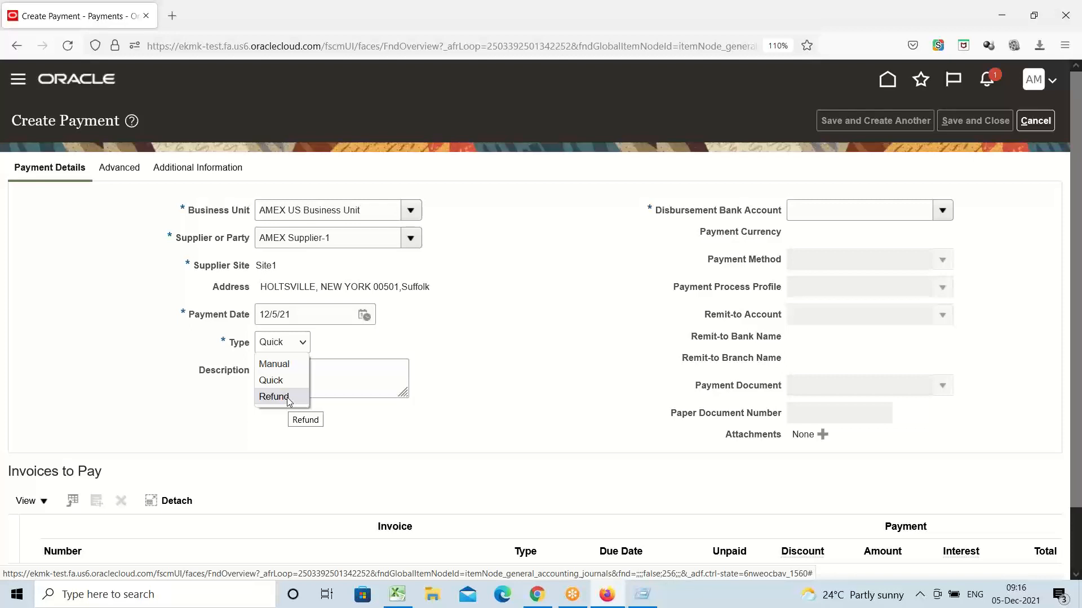
{"action": "left_click", "coordinate": [405, 338]}
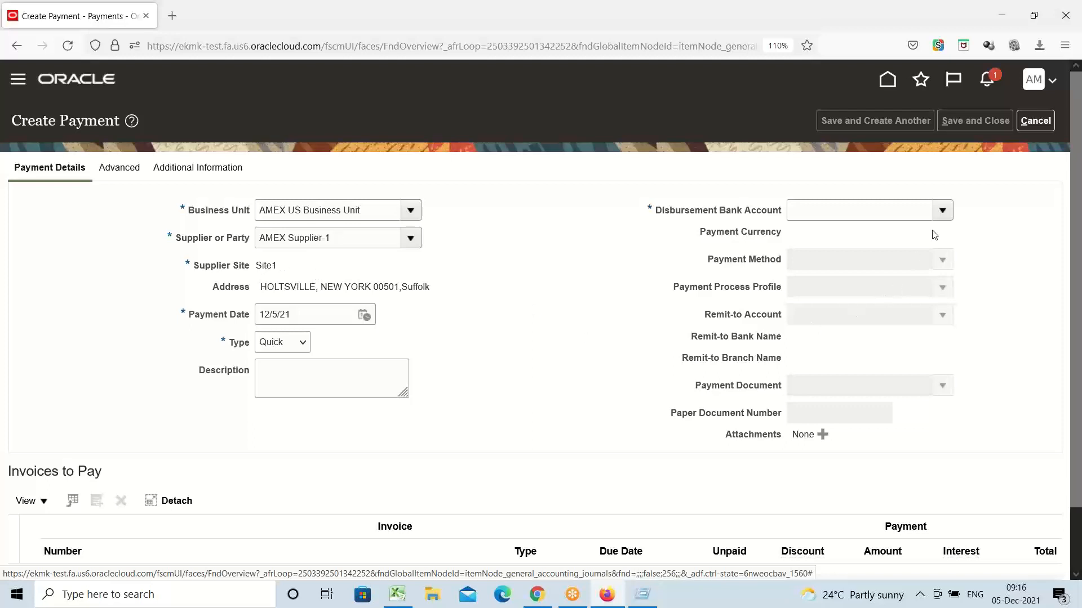
Step: Select Amex Corporate Account as disbursement bank account, giving USD - US Dollar by Check
{"action": "left_click", "coordinate": [942, 211]}
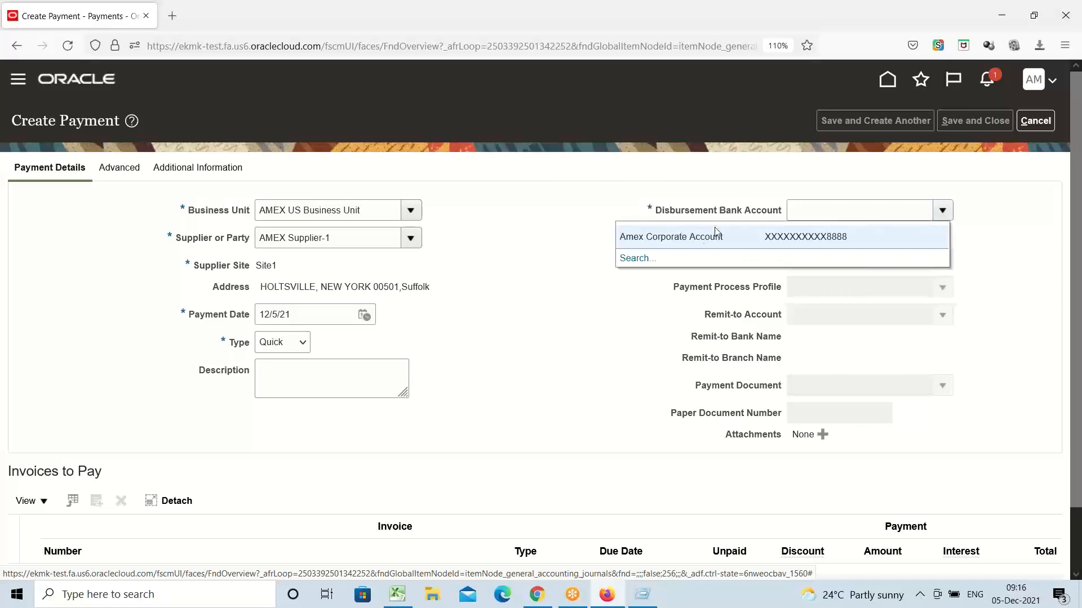
{"action": "left_click", "coordinate": [695, 236]}
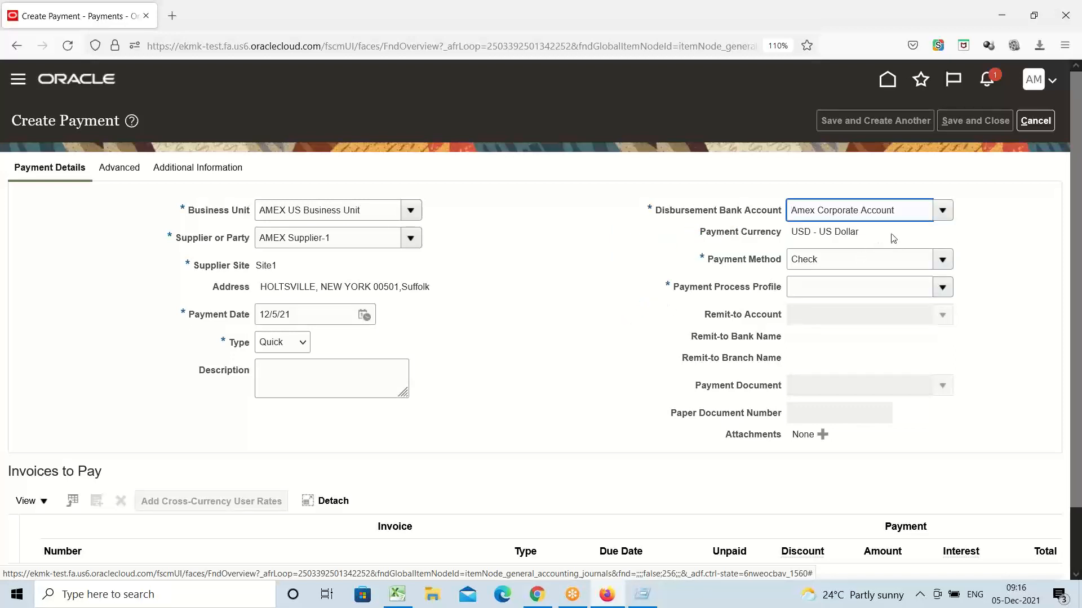
{"action": "left_click_drag", "start_coordinate": [903, 216], "coordinate": [704, 221]}
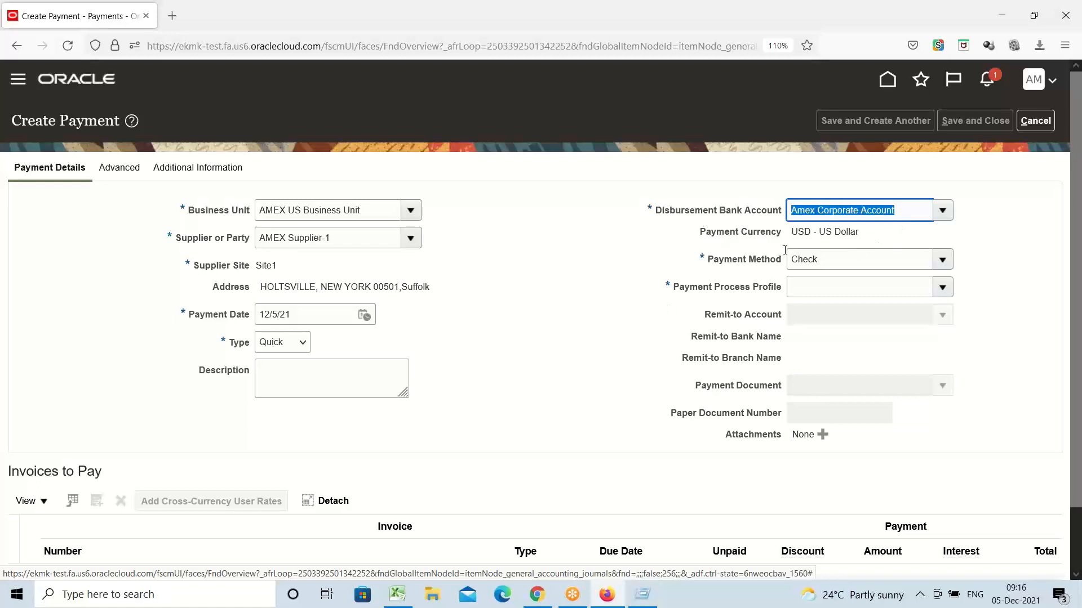
{"action": "triple_click", "coordinate": [817, 234]}
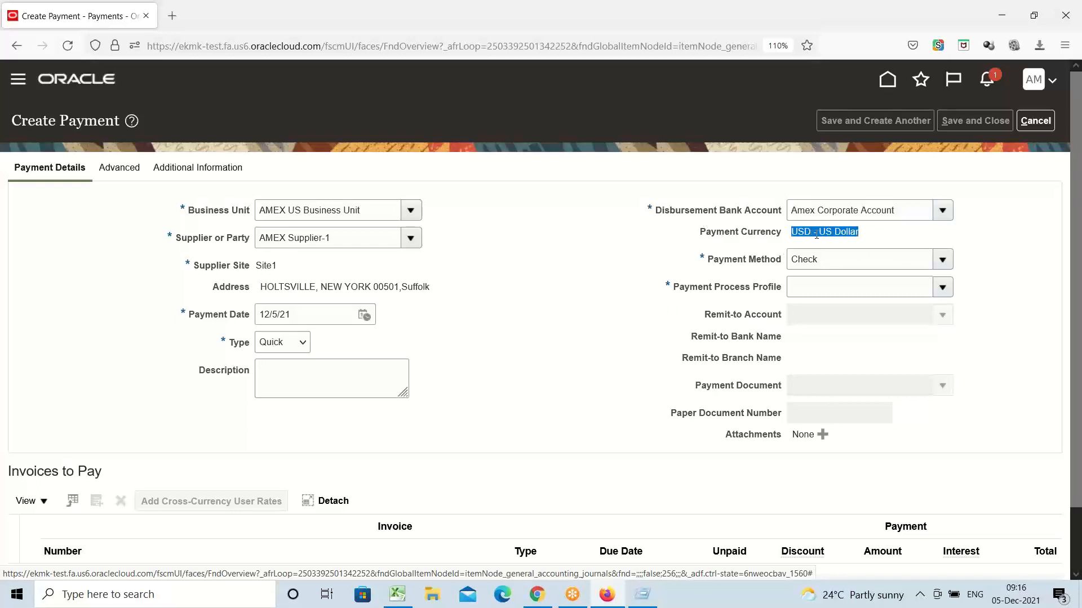
{"action": "left_click", "coordinate": [874, 239]}
{"action": "left_click_drag", "start_coordinate": [865, 232], "coordinate": [748, 254]}
{"action": "triple_click", "coordinate": [735, 289]}
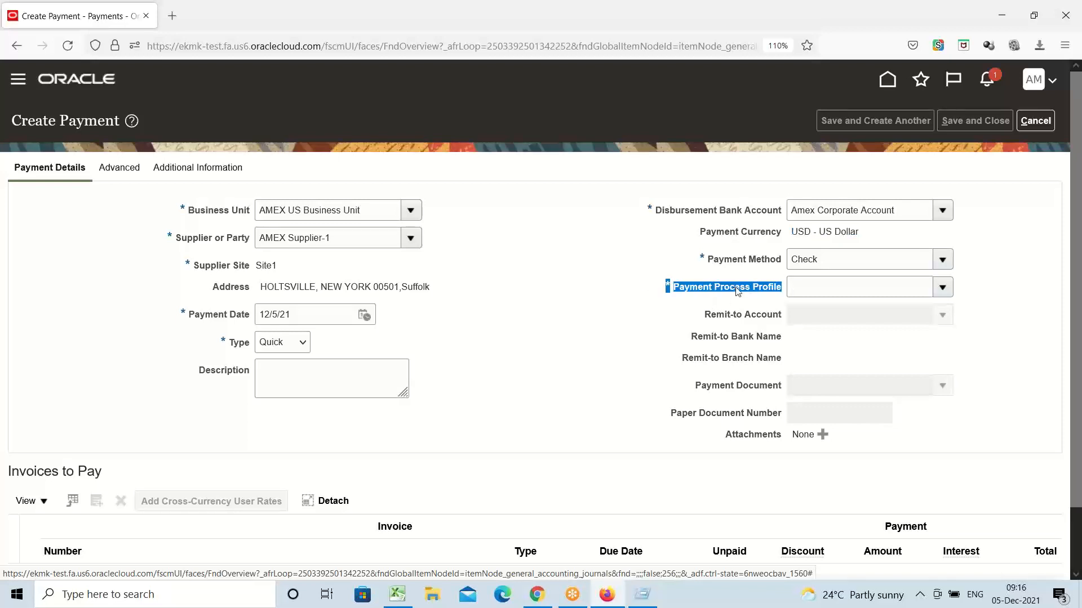
Step: Choose Amex Payment Process Profile and the AMEX Check payment document
{"action": "left_click", "coordinate": [942, 290]}
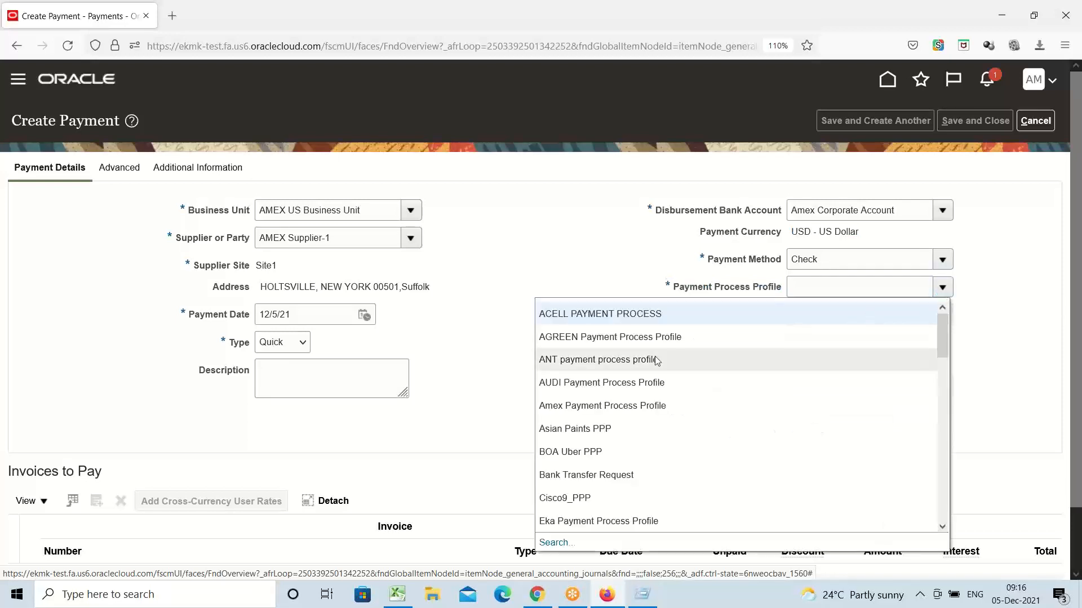
{"action": "left_click", "coordinate": [577, 401]}
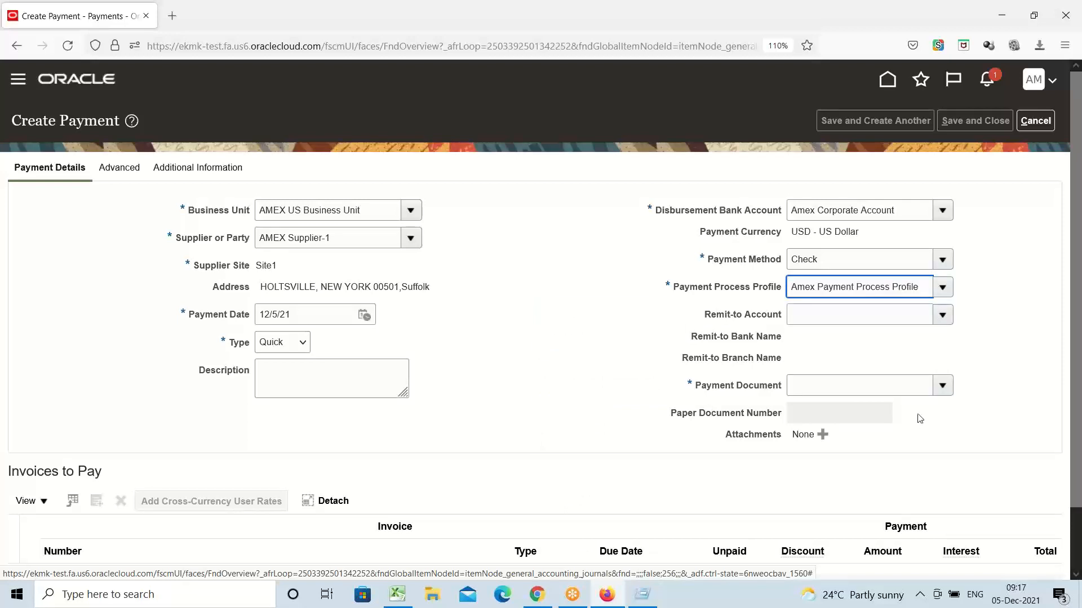
{"action": "left_click", "coordinate": [941, 392]}
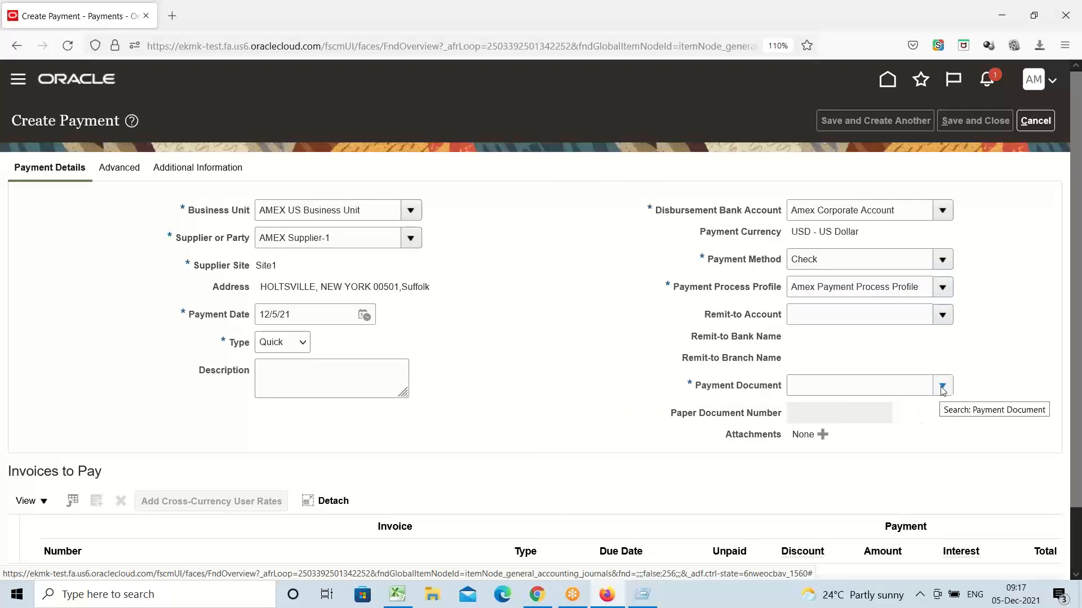
{"action": "left_click", "coordinate": [708, 433]}
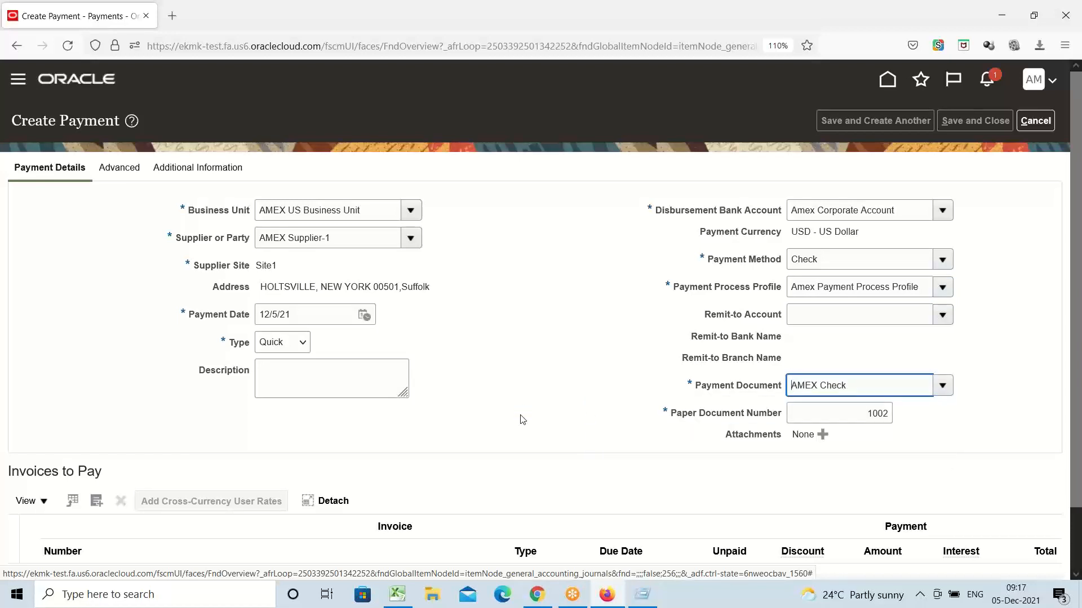
Step: Review the form: AMEX Supplier-1, Site1, Amex Corporate Account, paper document number 1002
{"action": "left_click_drag", "start_coordinate": [866, 414], "coordinate": [953, 434]}
{"action": "left_click", "coordinate": [939, 444]}
{"action": "left_click_drag", "start_coordinate": [867, 414], "coordinate": [924, 420]}
{"action": "left_click", "coordinate": [599, 367]}
{"action": "left_click", "coordinate": [349, 240]}
{"action": "key", "text": "ctrl+a"}
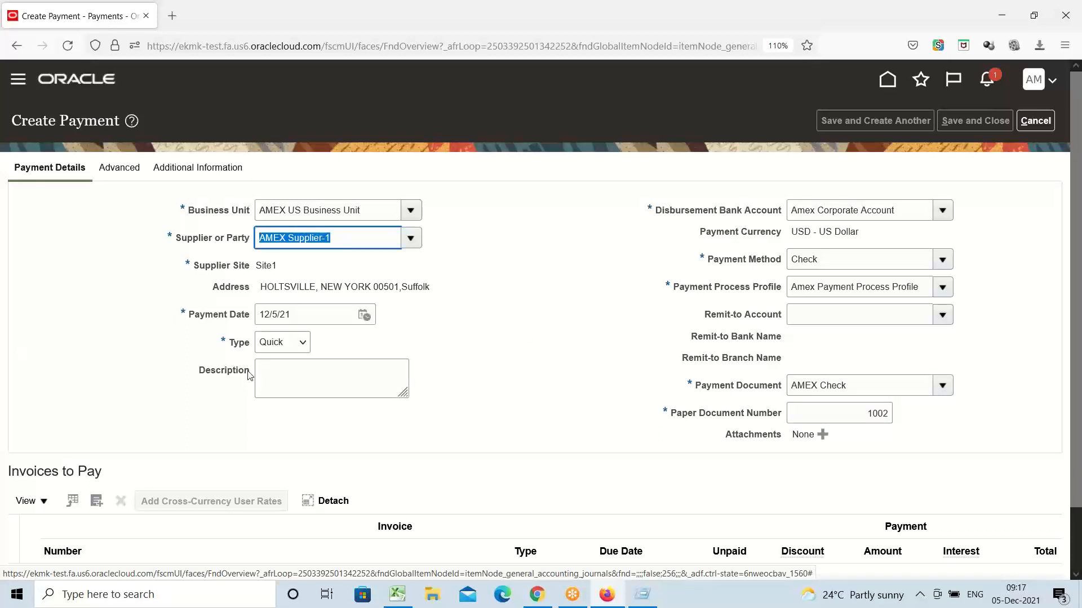
{"action": "double_click", "coordinate": [266, 266]}
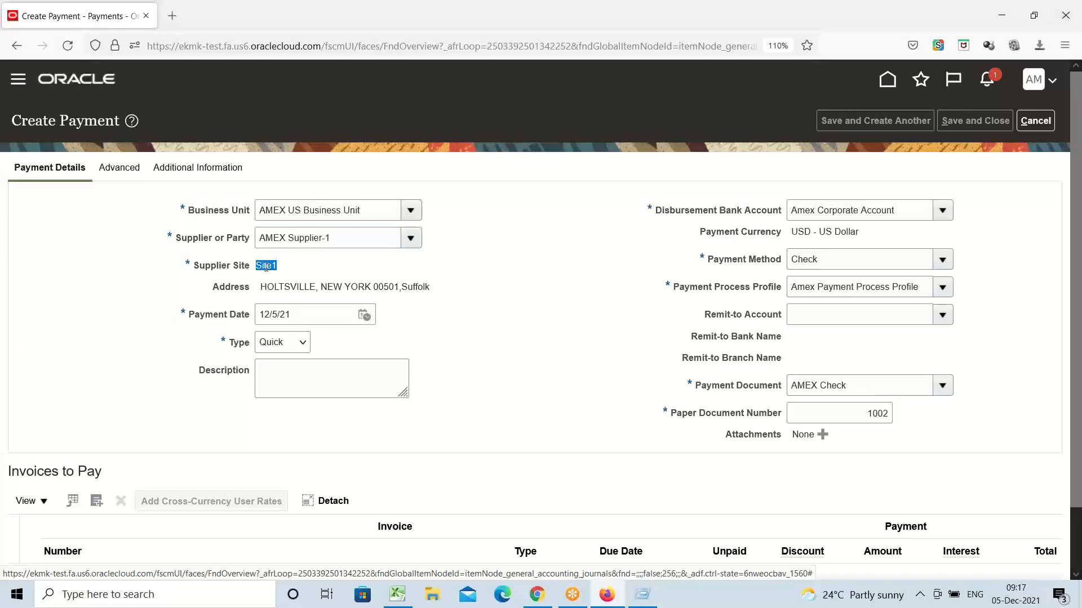
{"action": "triple_click", "coordinate": [908, 212]}
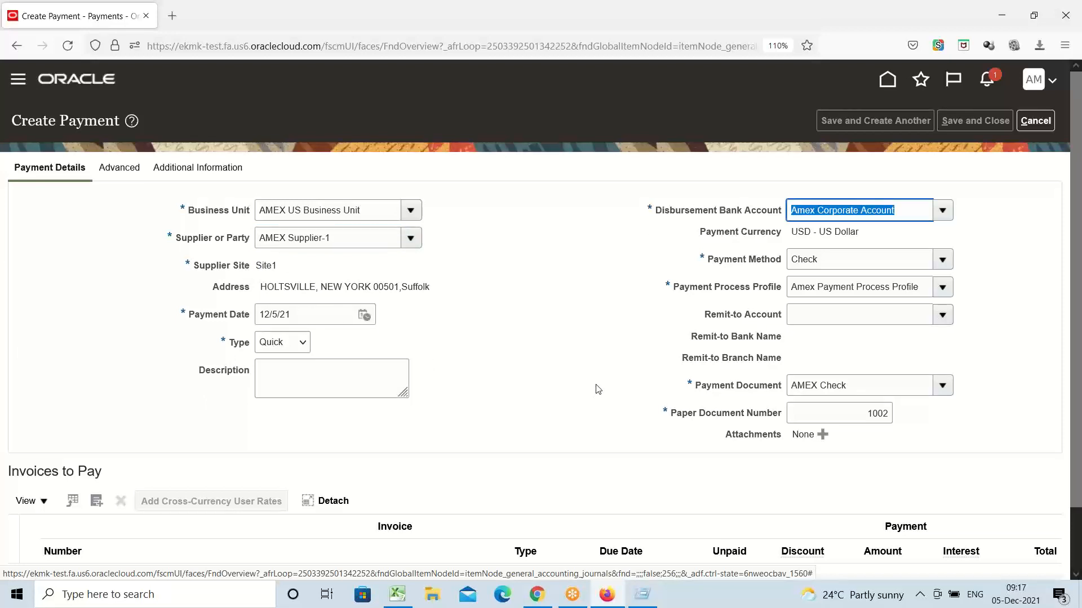
{"action": "triple_click", "coordinate": [857, 414]}
{"action": "left_click", "coordinate": [604, 435]}
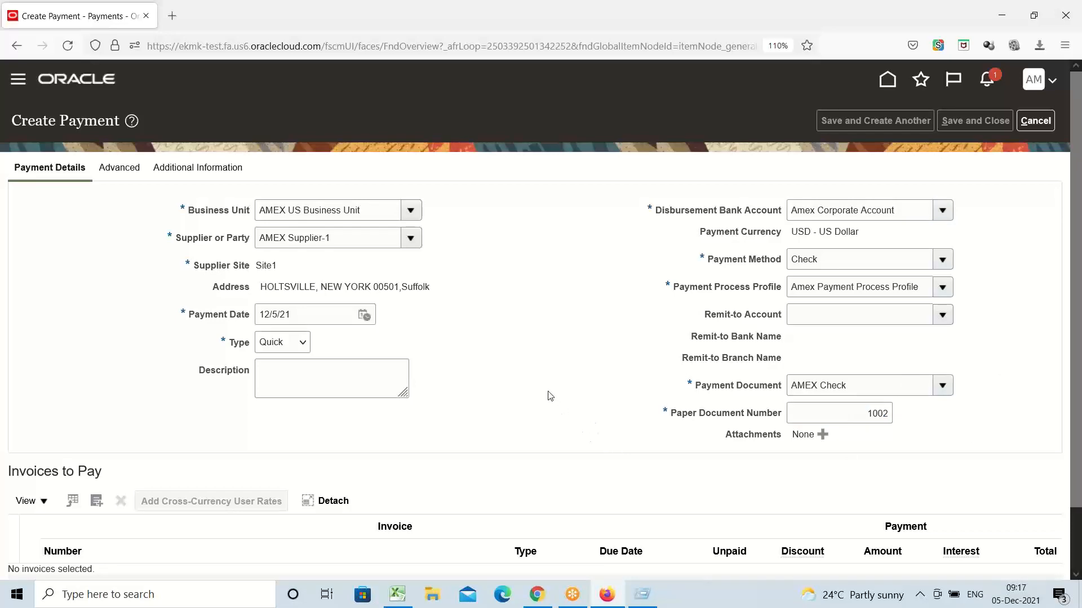
Step: Add invoice 2222 for 5,000.00 USD to Invoices to Pay via Select and Add
{"action": "scroll", "coordinate": [550, 396], "scroll_direction": "down", "scroll_amount": 2}
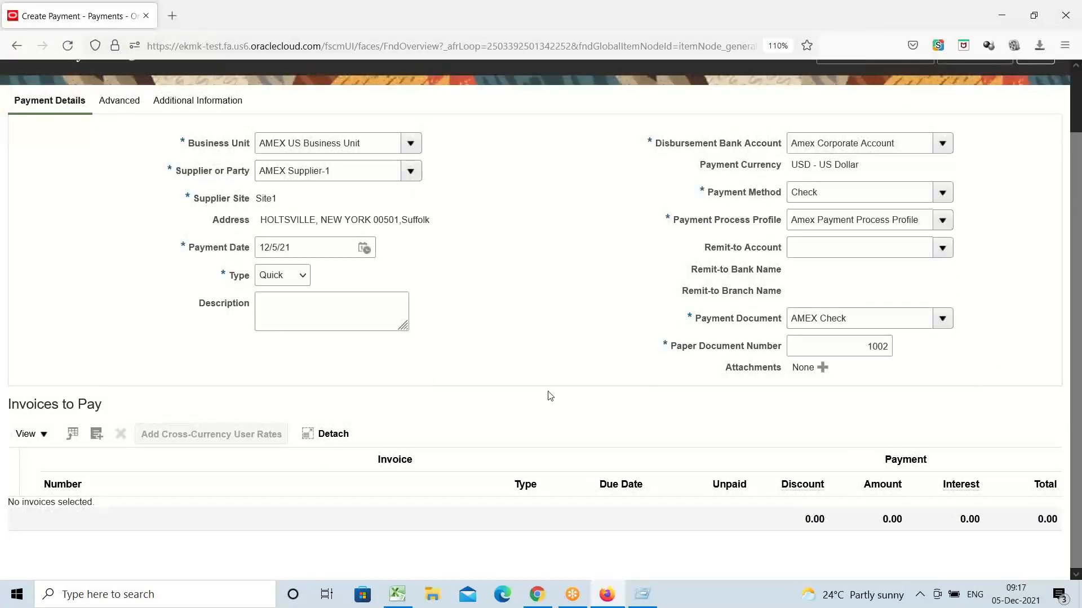
{"action": "triple_click", "coordinate": [38, 403]}
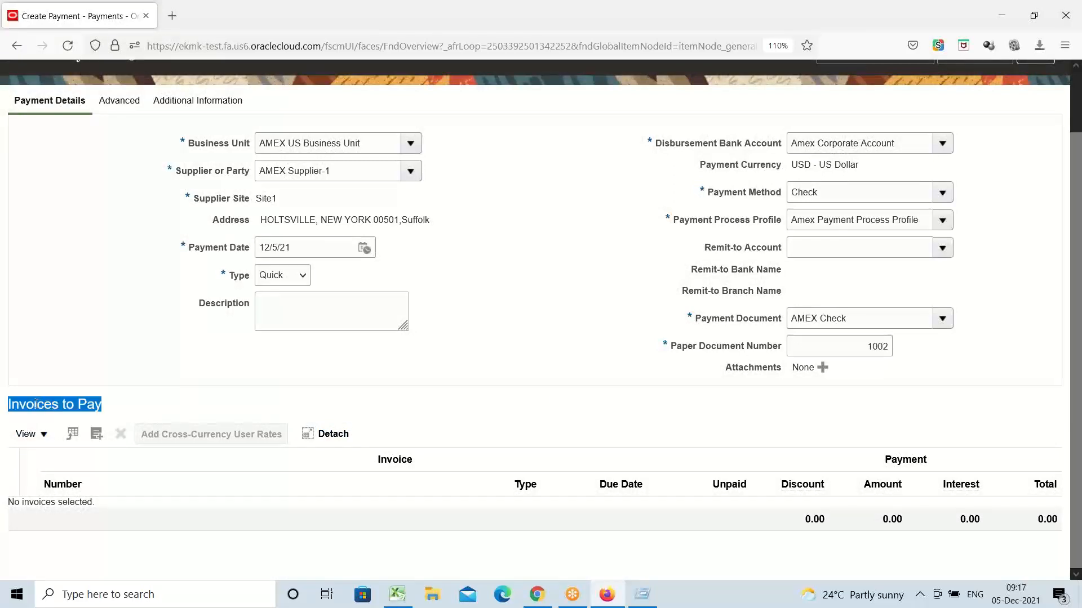
{"action": "left_click", "coordinate": [155, 408]}
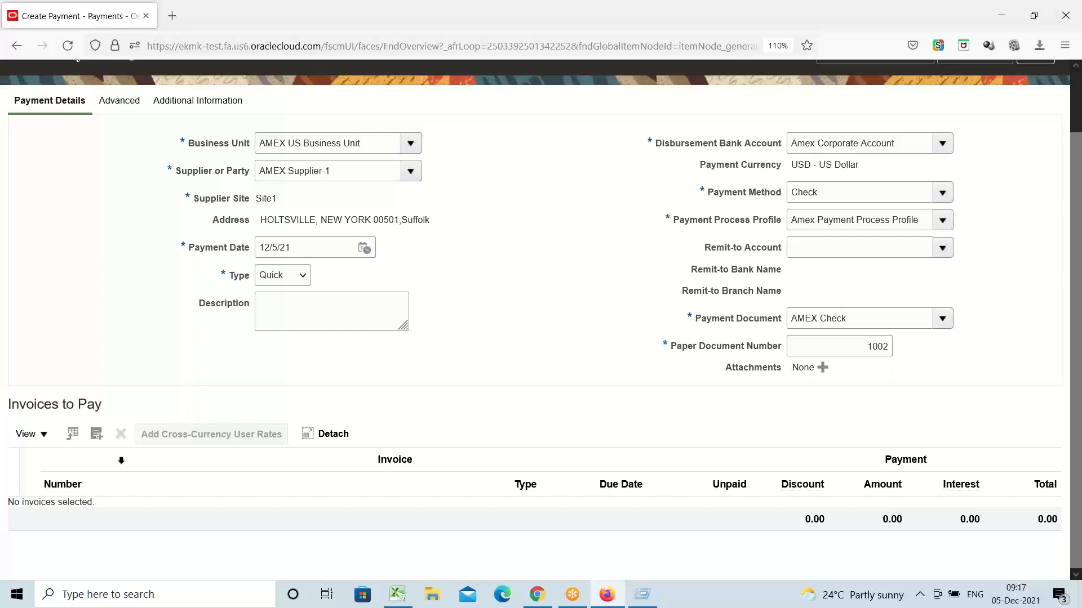
{"action": "left_click", "coordinate": [96, 435]}
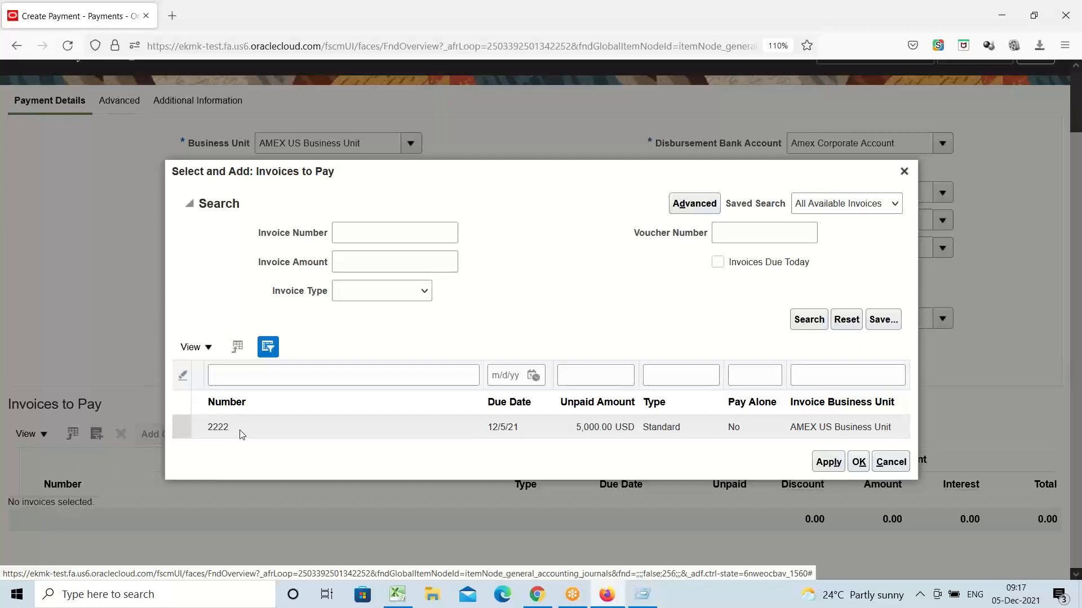
{"action": "left_click", "coordinate": [194, 428]}
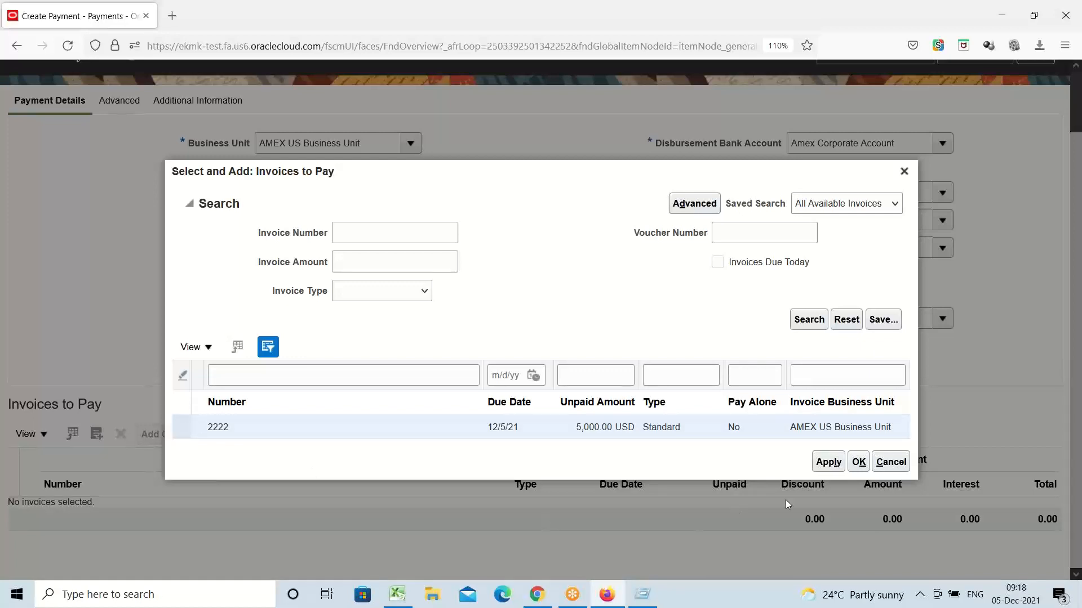
{"action": "left_click", "coordinate": [827, 463]}
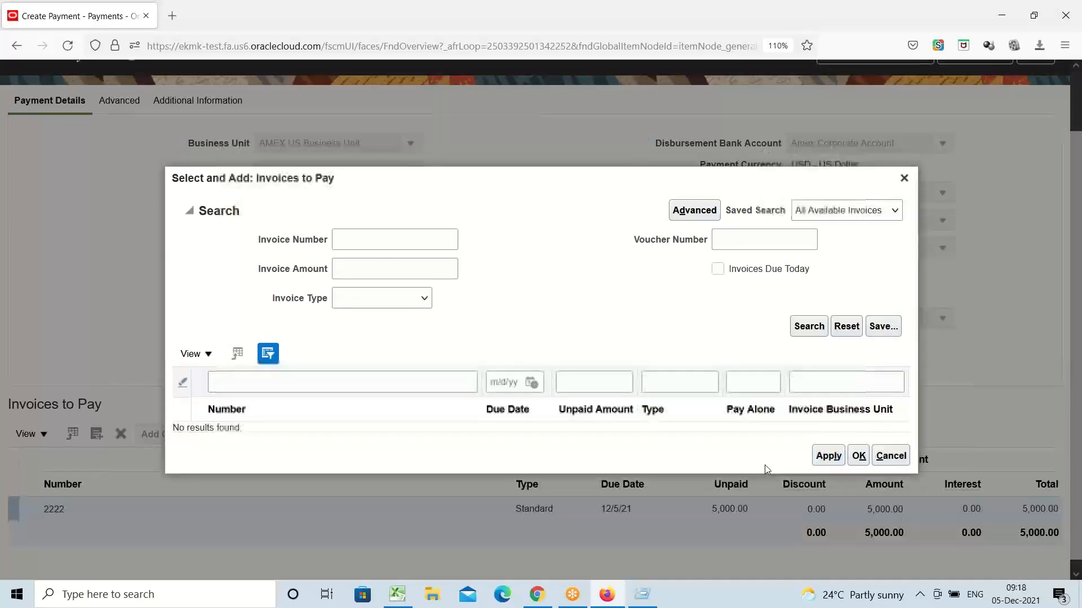
{"action": "left_click", "coordinate": [858, 455]}
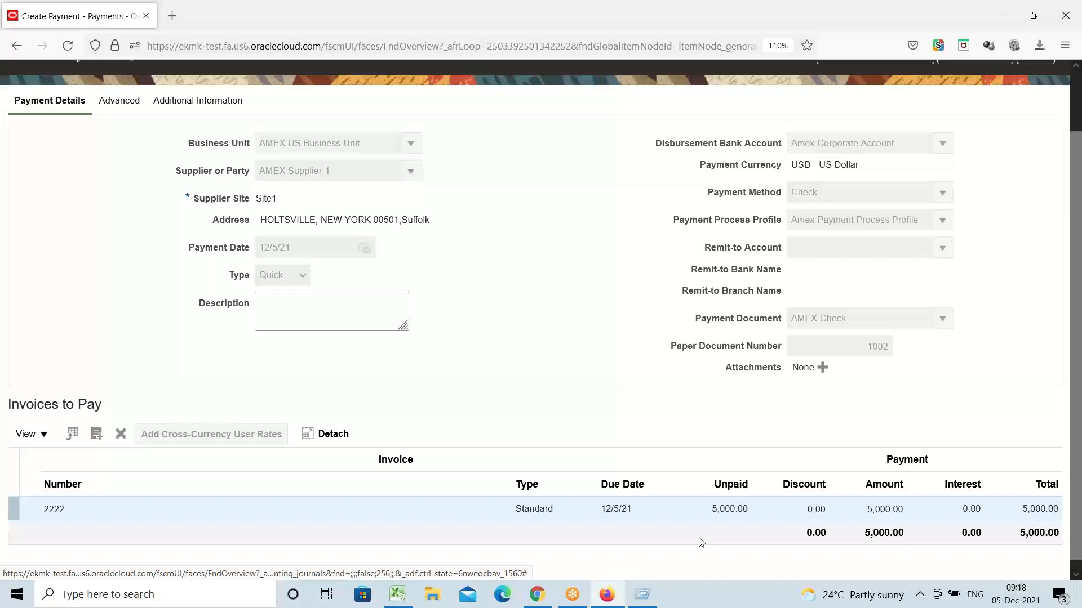
Step: Change invoice 2222's payment amount from 5,000.00 to 2,000.00, leaving the discount unchanged
{"action": "double_click", "coordinate": [728, 510]}
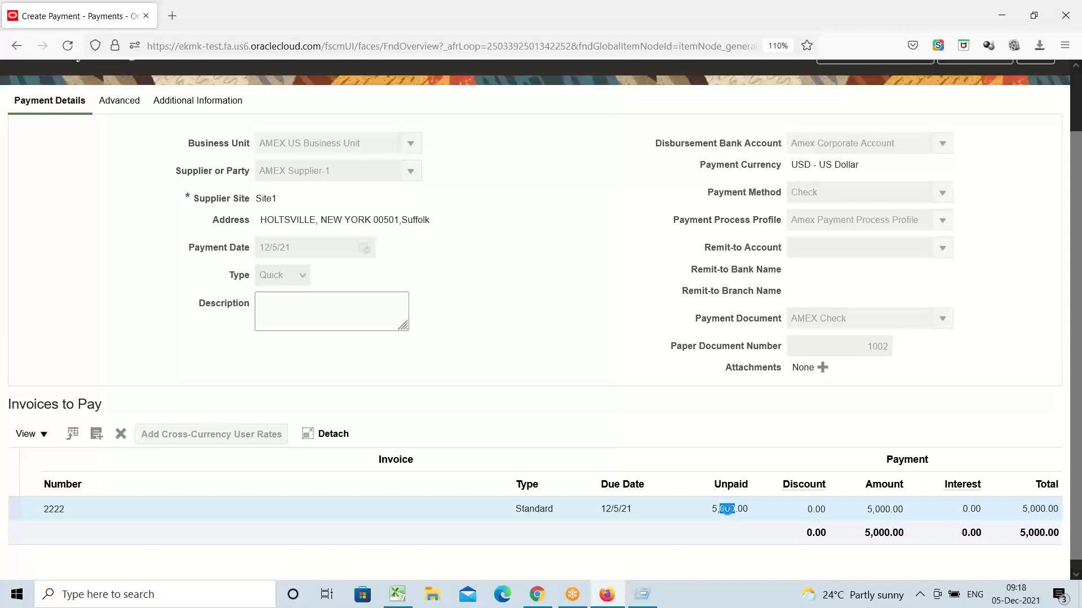
{"action": "left_click", "coordinate": [728, 510]}
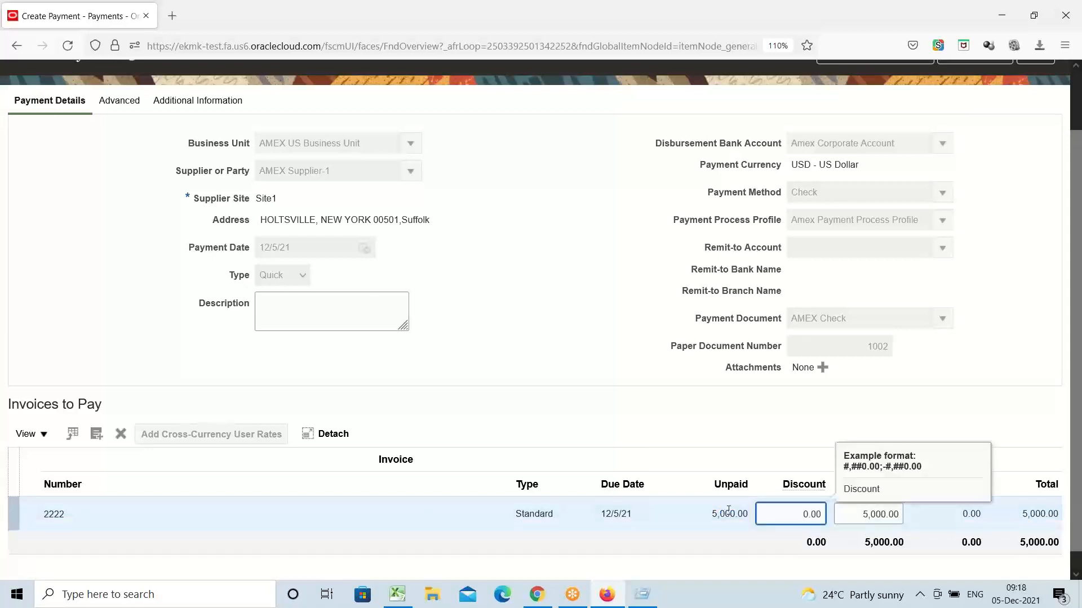
{"action": "left_click", "coordinate": [842, 433]}
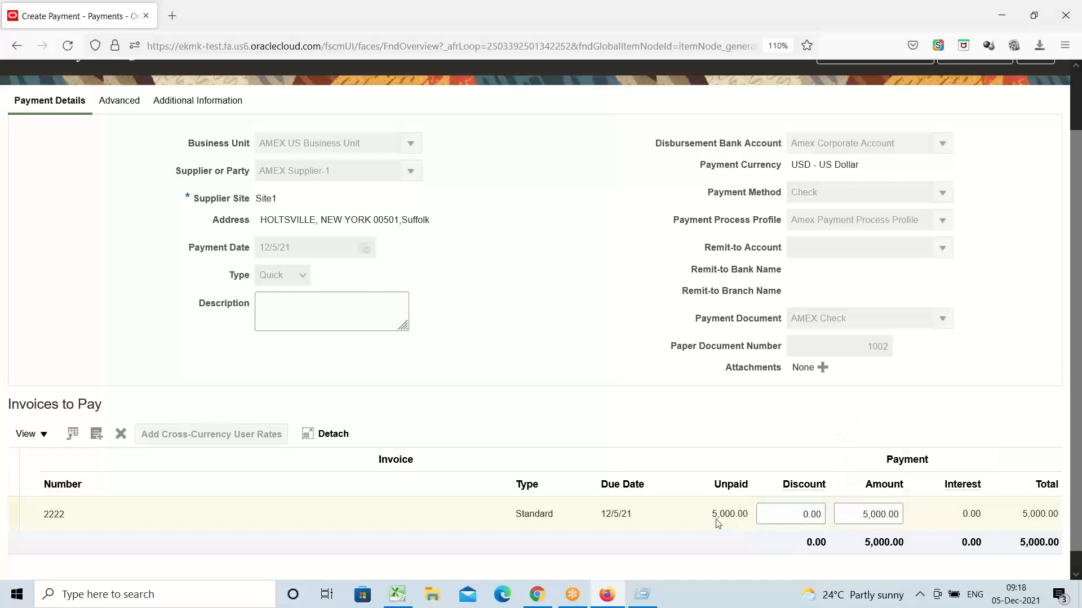
{"action": "left_click_drag", "start_coordinate": [860, 519], "coordinate": [911, 513]}
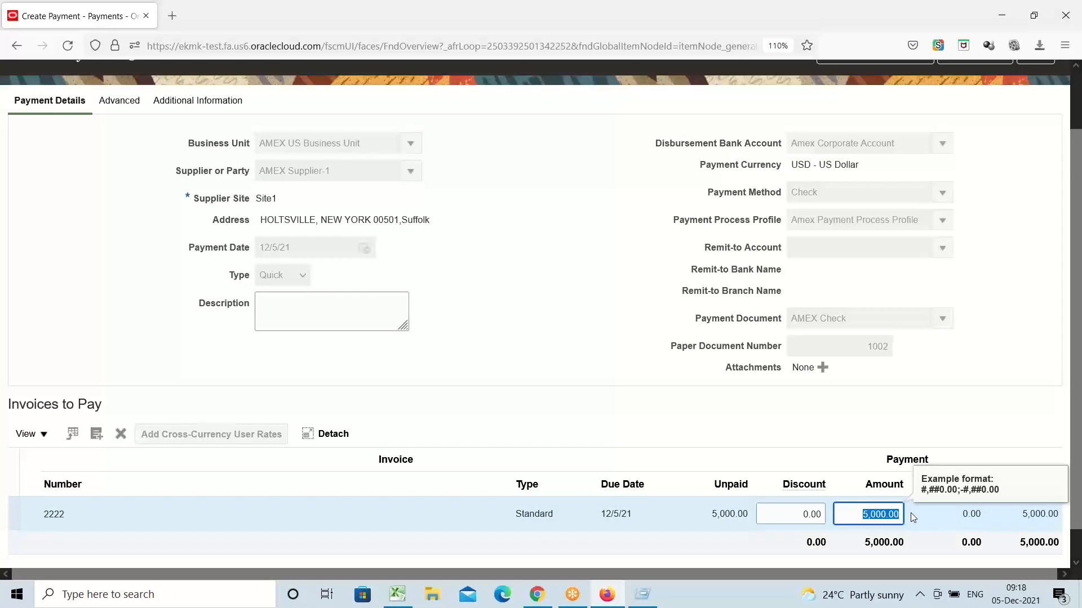
{"action": "type", "text": "2000"}
{"action": "left_click", "coordinate": [852, 442]}
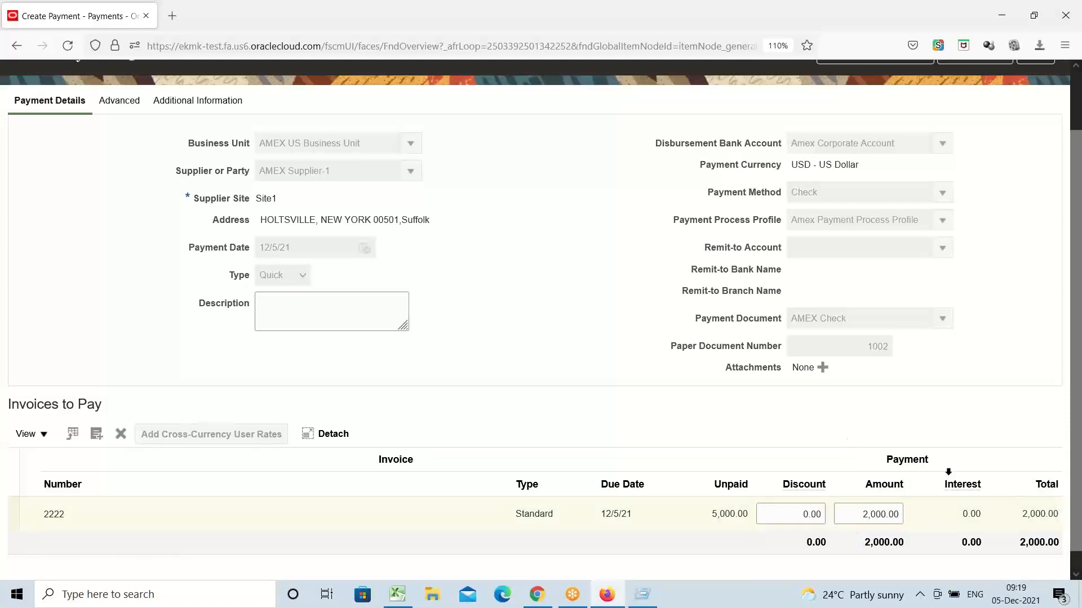
{"action": "scroll", "coordinate": [948, 472], "scroll_direction": "up", "scroll_amount": 3}
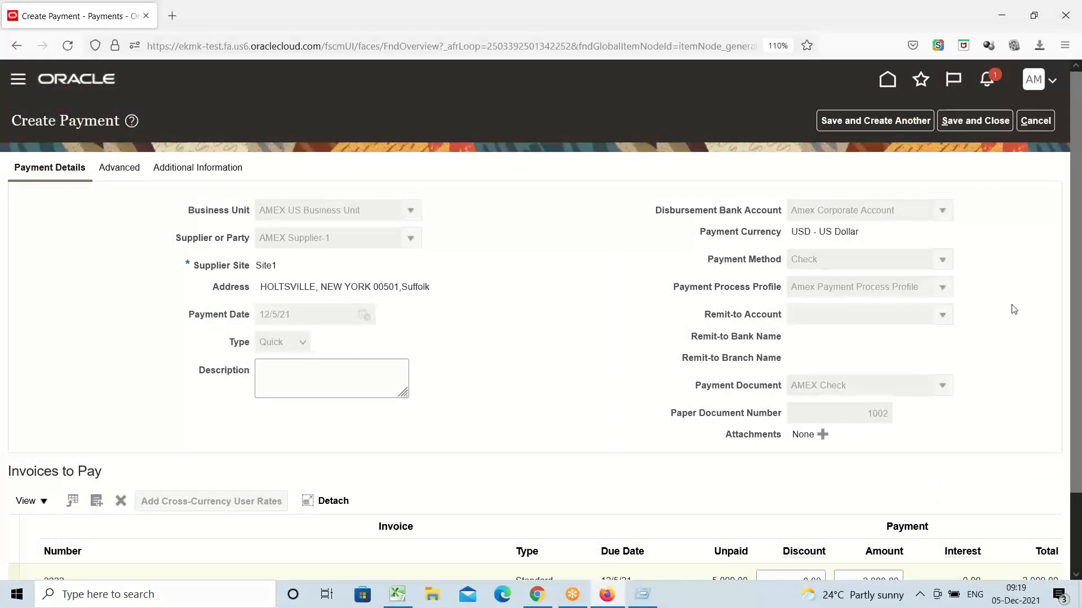
{"action": "scroll", "coordinate": [1014, 309], "scroll_direction": "down", "scroll_amount": 2}
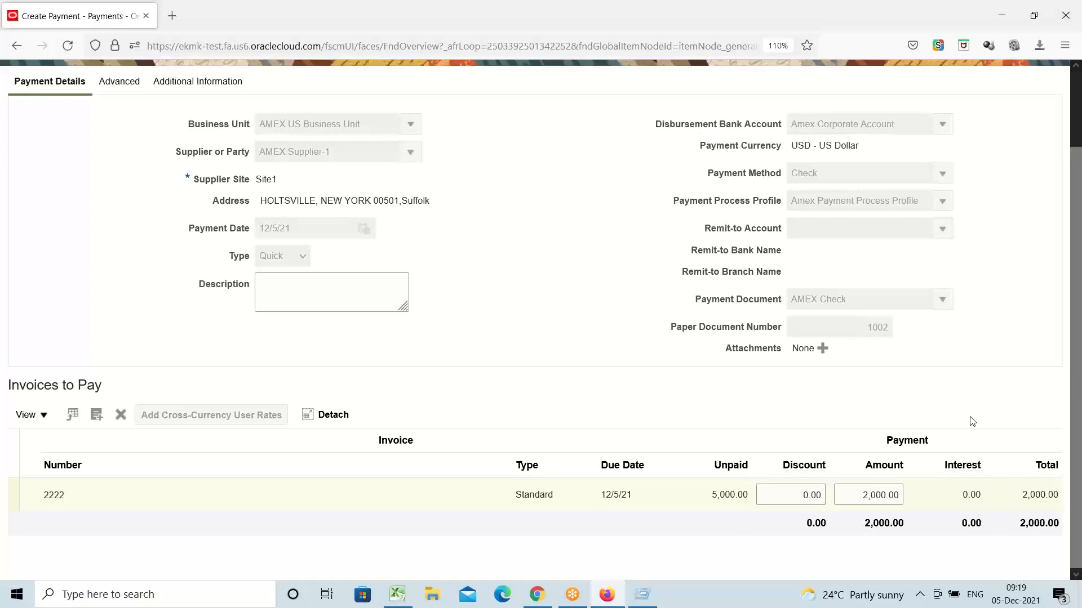
{"action": "scroll", "coordinate": [972, 422], "scroll_direction": "up", "scroll_amount": 2}
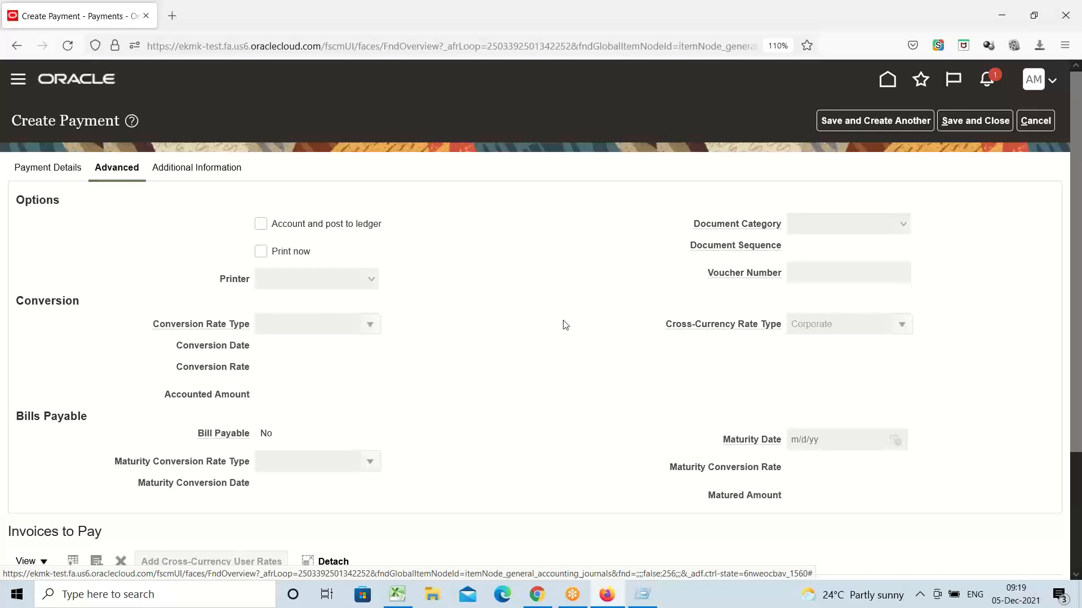
Step: Tick Print now for the payment and find the Printer list empty
{"action": "left_click", "coordinate": [261, 253]}
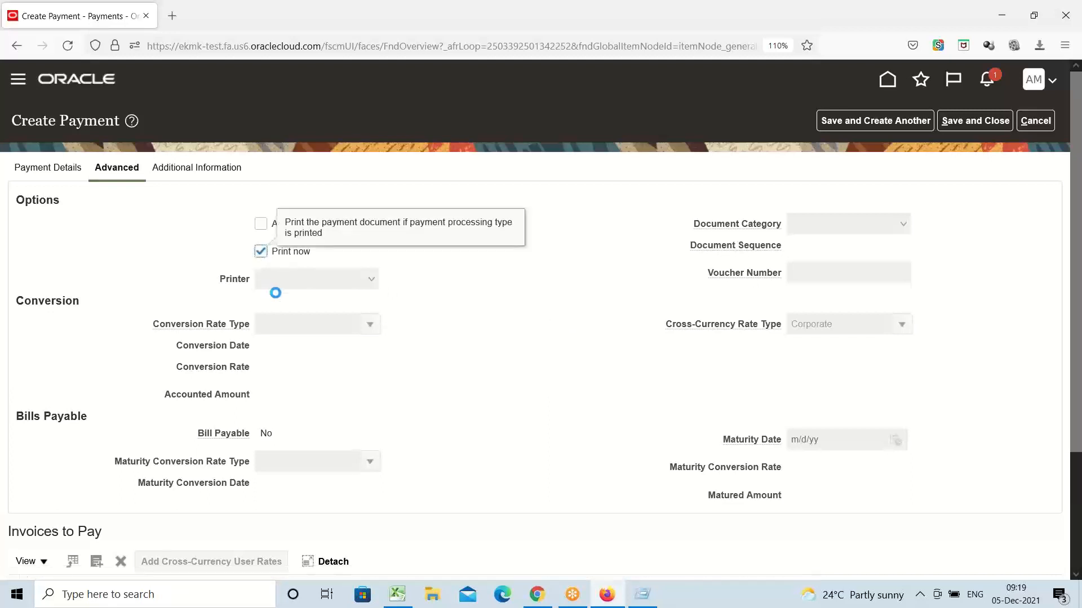
{"action": "left_click", "coordinate": [369, 283]}
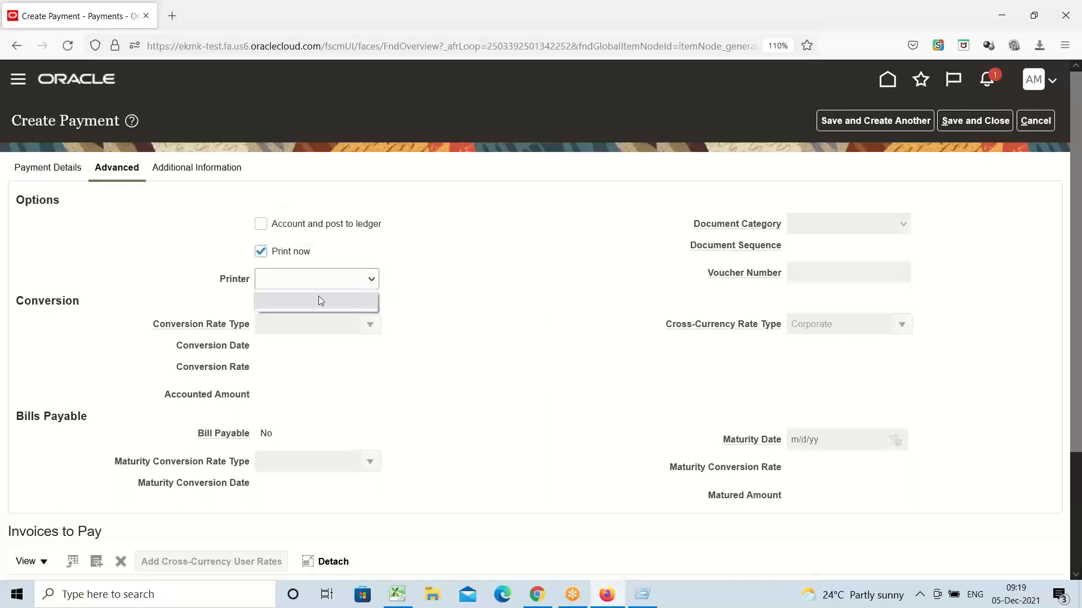
{"action": "left_click", "coordinate": [302, 301]}
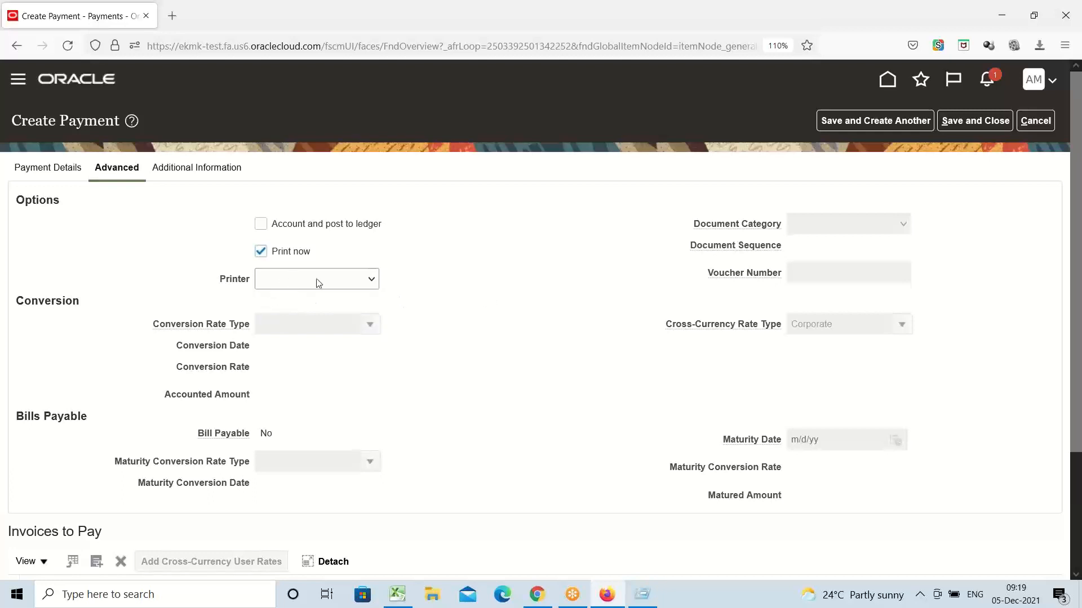
{"action": "left_click", "coordinate": [351, 282]}
{"action": "left_click", "coordinate": [318, 306]}
Step: Switch Print now back off in advanced options and return to Payment Details
{"action": "left_click", "coordinate": [44, 171]}
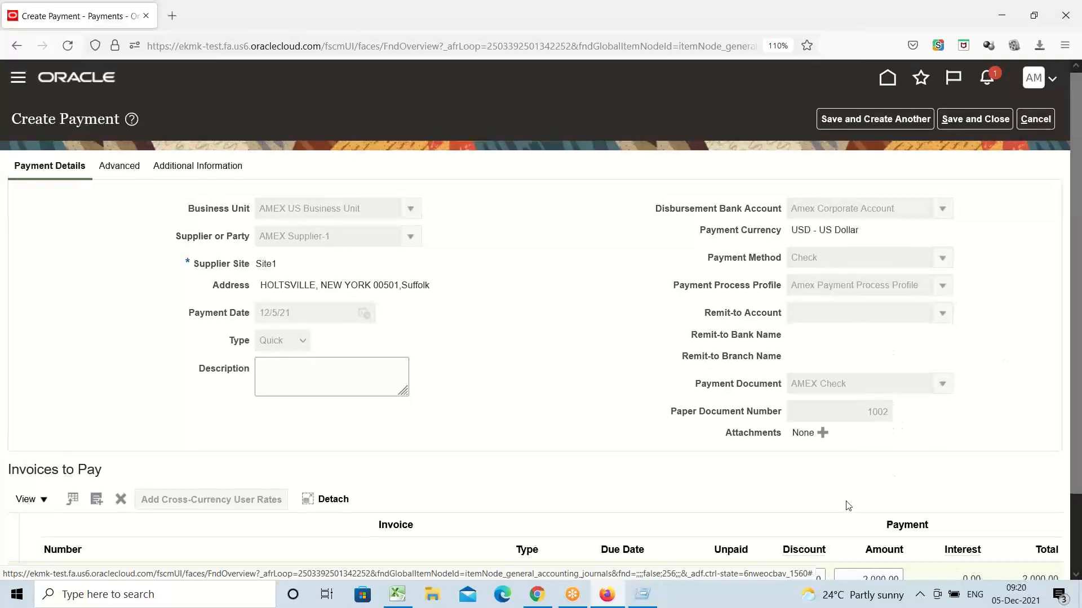
{"action": "scroll", "coordinate": [1000, 531], "scroll_direction": "down", "scroll_amount": 2}
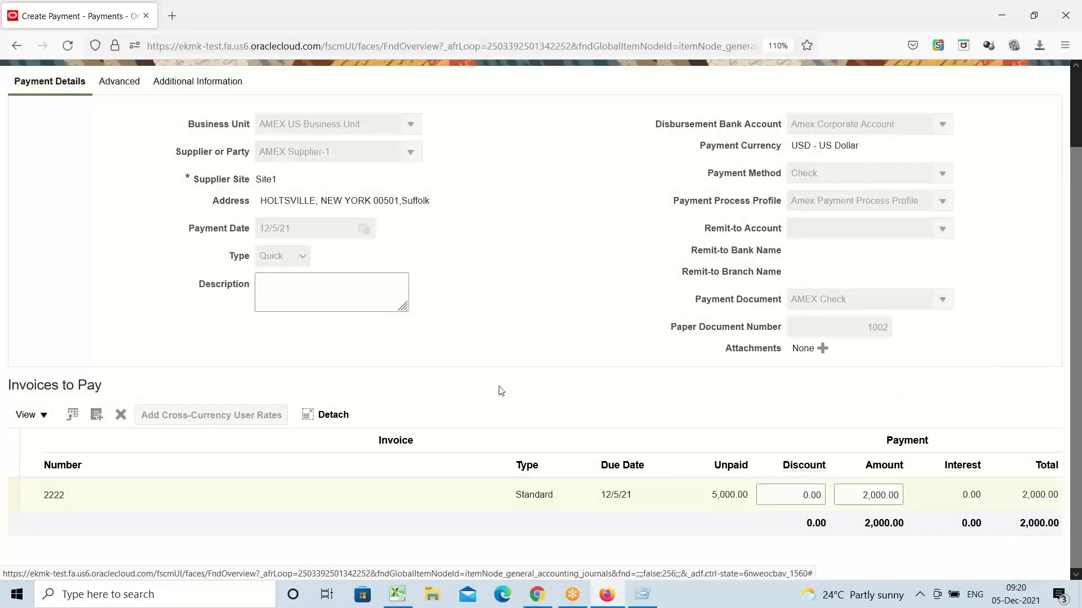
{"action": "scroll", "coordinate": [500, 391], "scroll_direction": "up", "scroll_amount": 2}
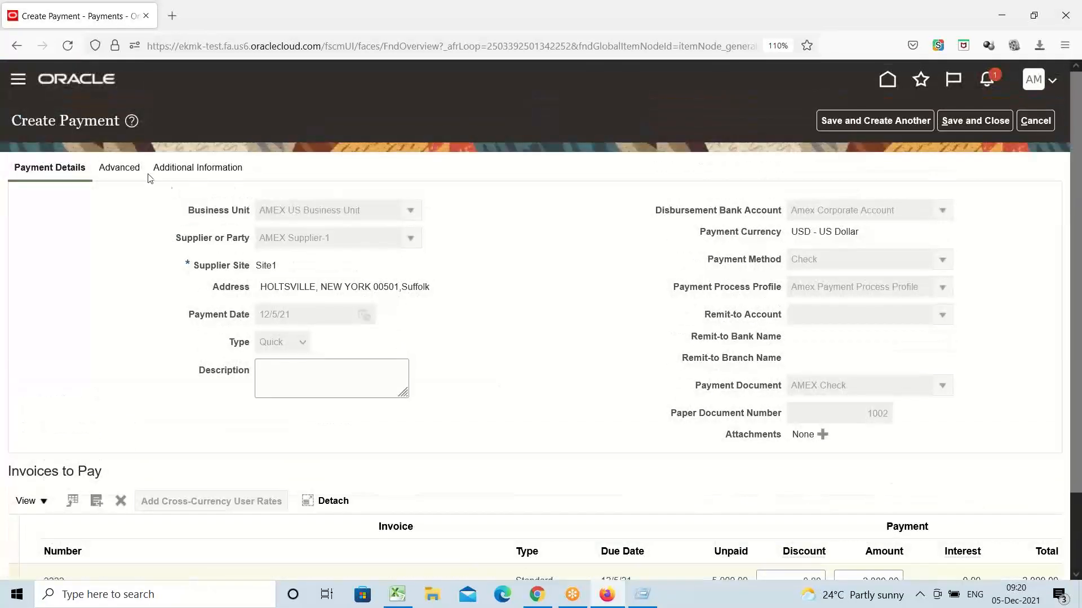
{"action": "left_click", "coordinate": [118, 168]}
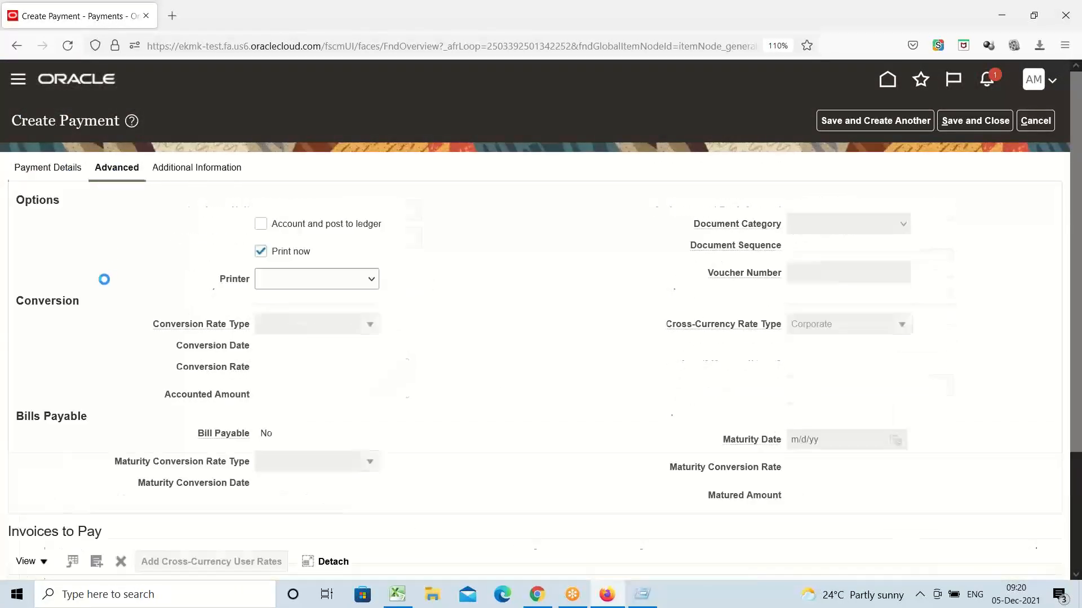
{"action": "left_click", "coordinate": [260, 251]}
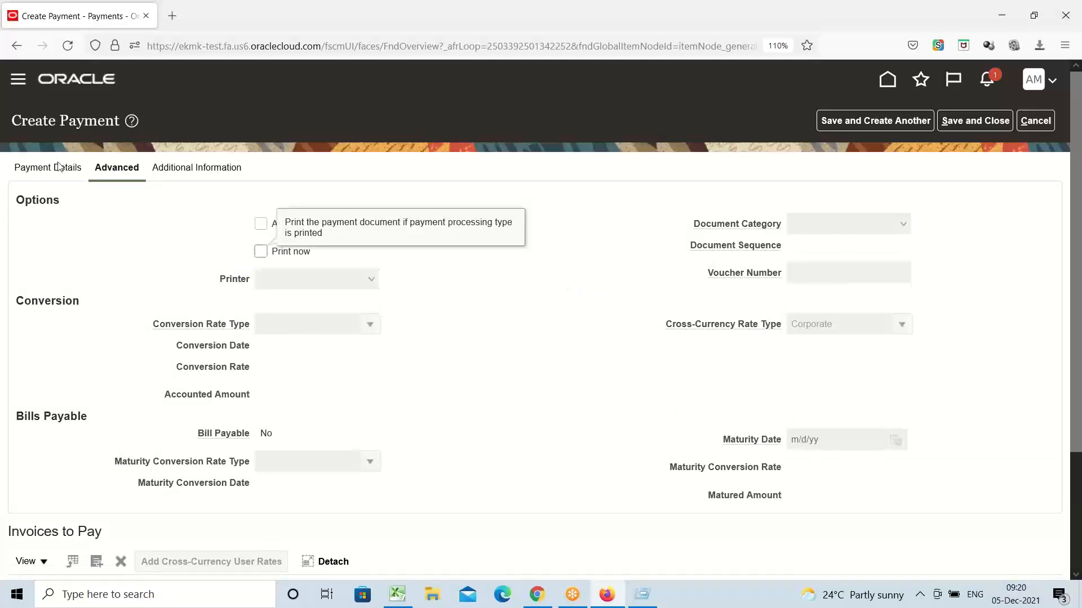
{"action": "left_click", "coordinate": [62, 167]}
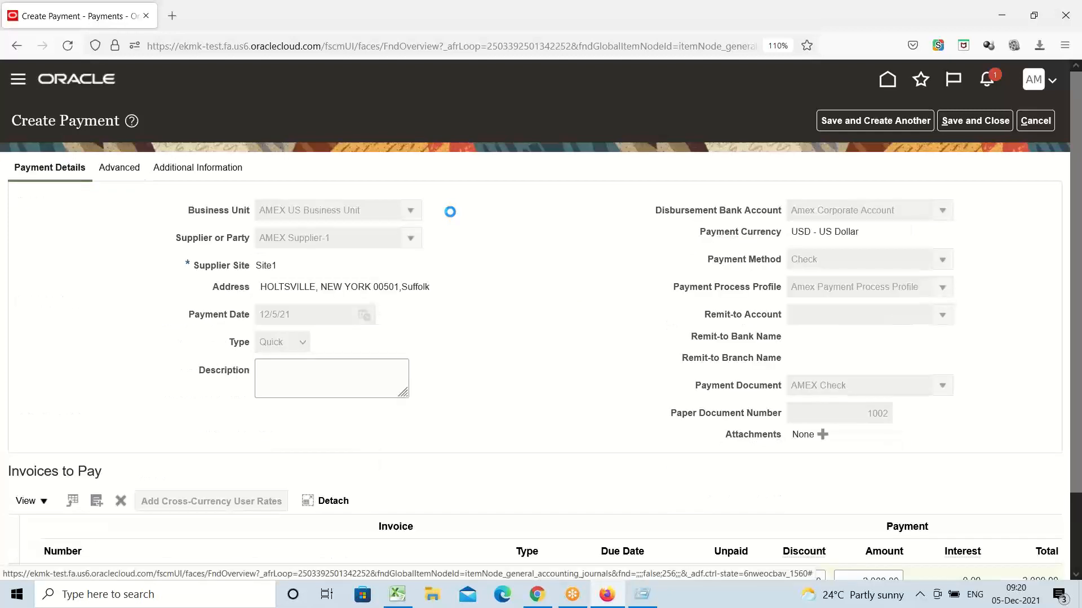
Step: Save and close payment 1002 for 2,000.00 USD, dismissing the creation confirmation
{"action": "left_click", "coordinate": [973, 122]}
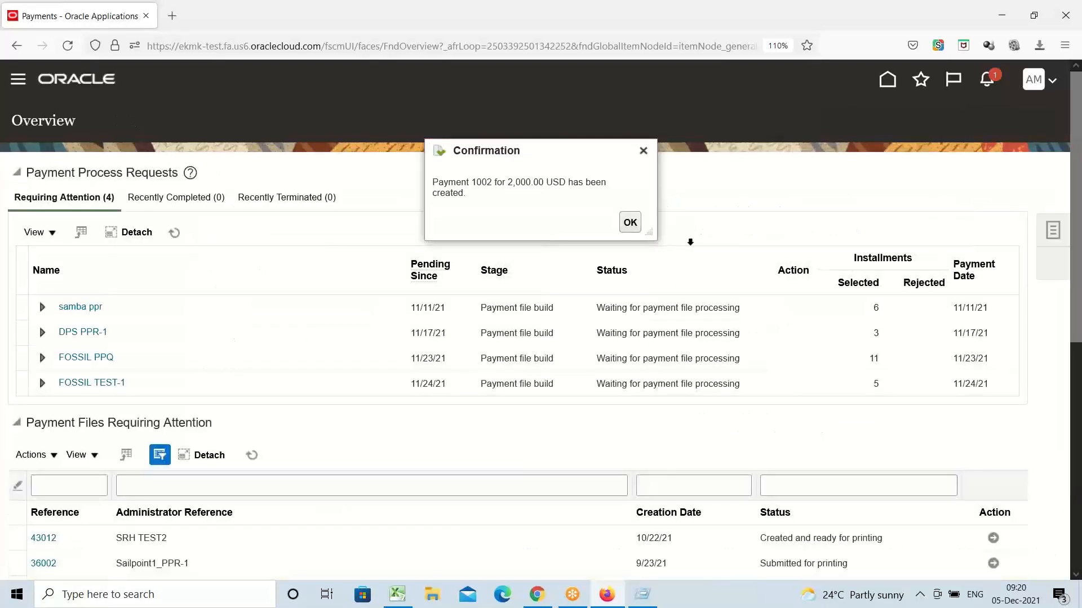
{"action": "key", "text": "Return"}
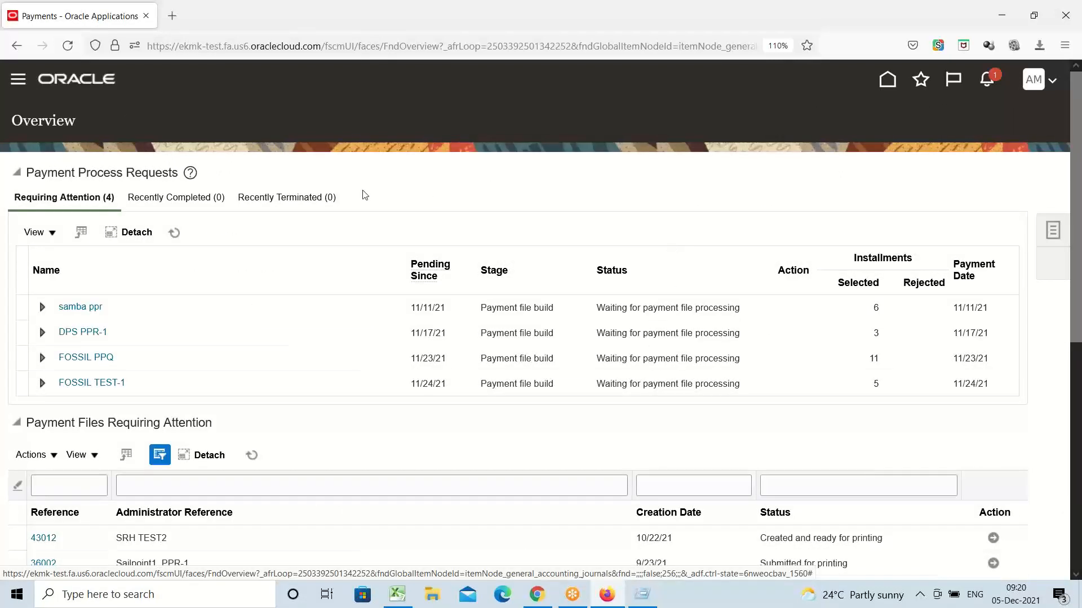
{"action": "left_click", "coordinate": [18, 81]}
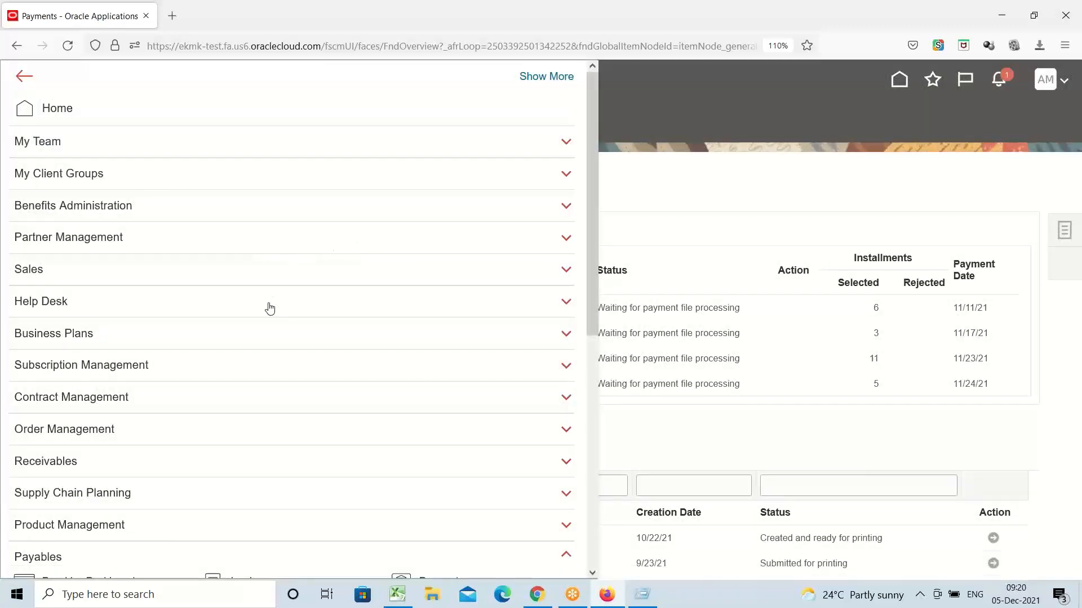
Step: Open Scheduled Processes from the Navigator's Tools section
{"action": "scroll", "coordinate": [269, 308], "scroll_direction": "down", "scroll_amount": 4}
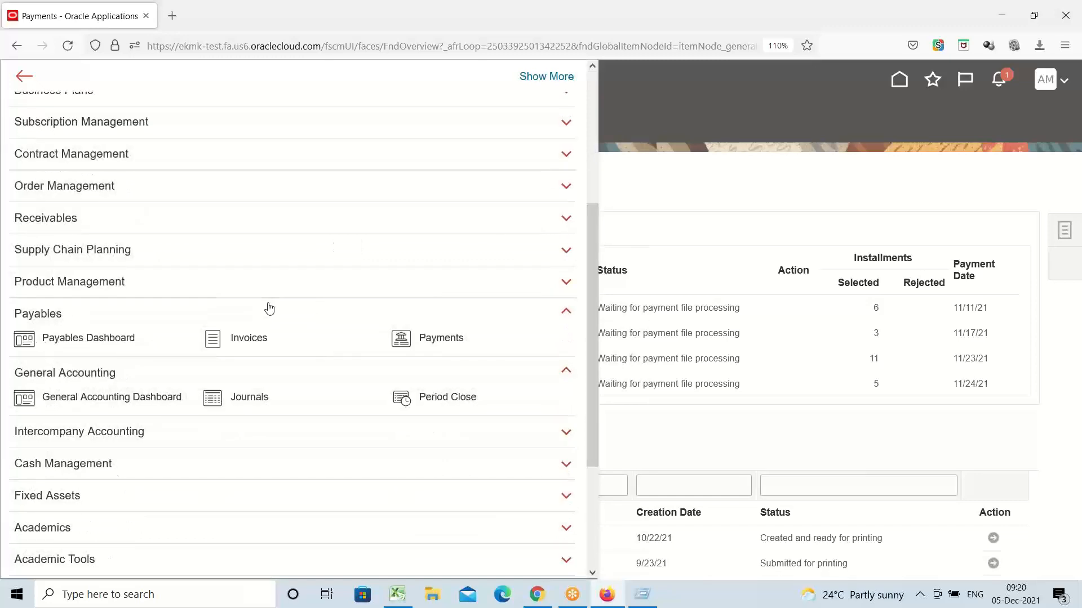
{"action": "scroll", "coordinate": [109, 422], "scroll_direction": "down", "scroll_amount": 3}
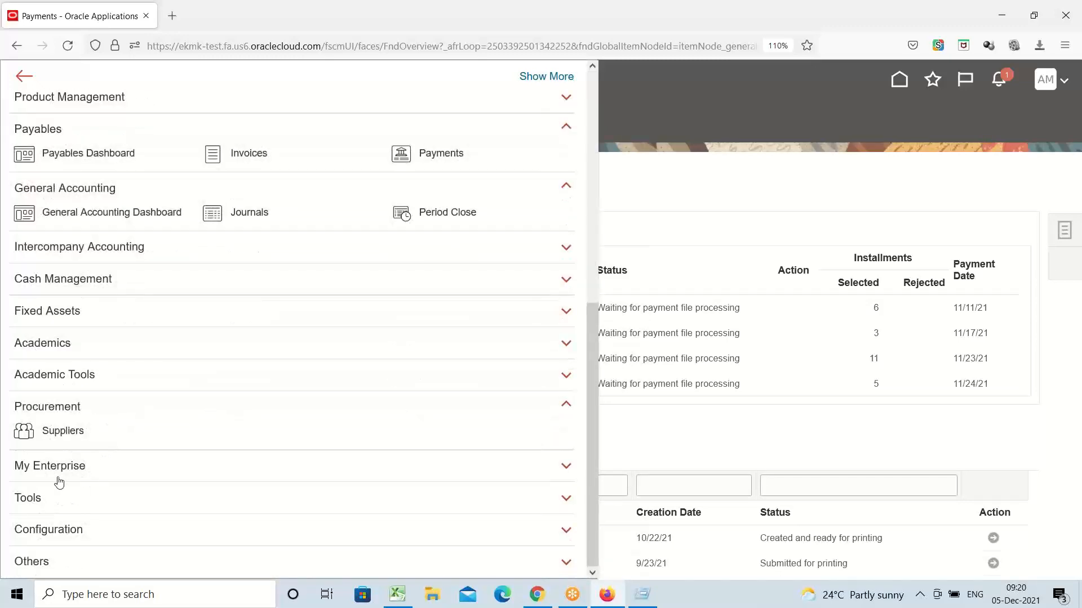
{"action": "left_click", "coordinate": [31, 499]}
{"action": "scroll", "coordinate": [273, 394], "scroll_direction": "down", "scroll_amount": 5}
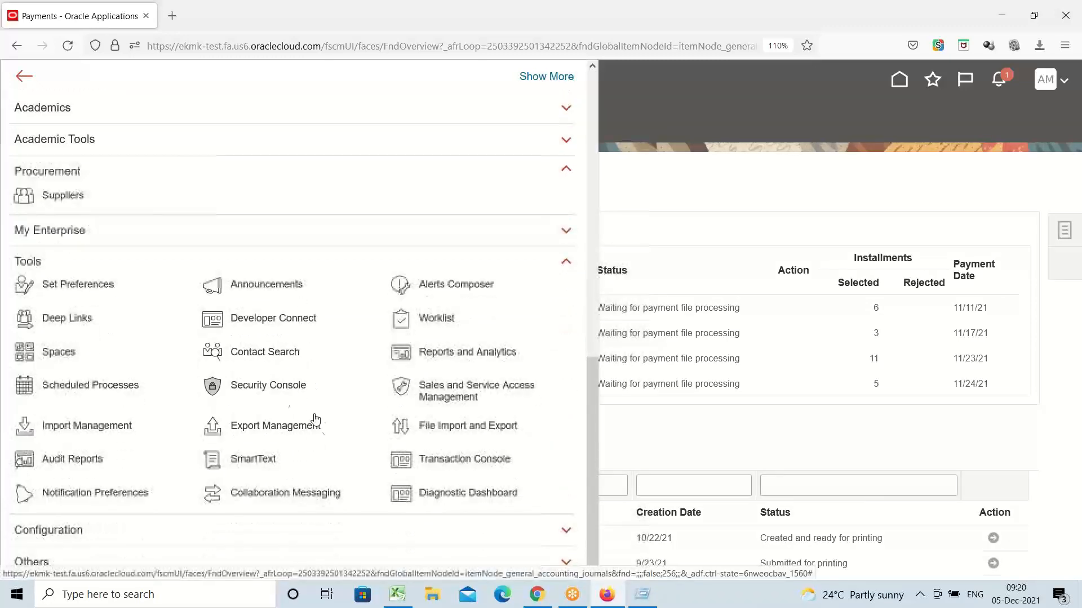
{"action": "left_click", "coordinate": [89, 385]}
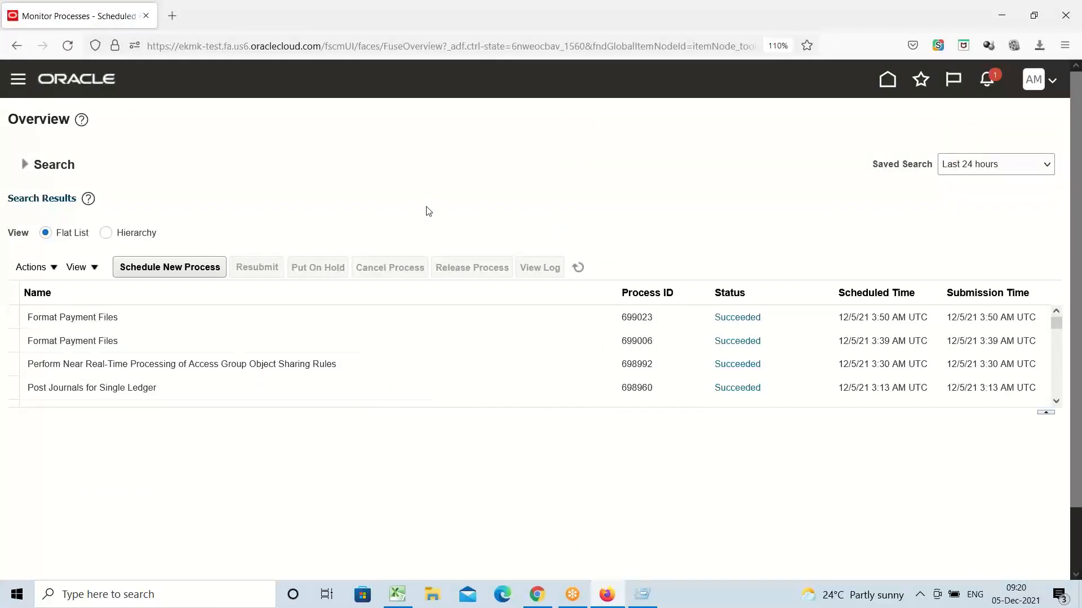
Step: Refresh and show the details and Log and Output of Format Payment Files run 699023
{"action": "left_click", "coordinate": [576, 268]}
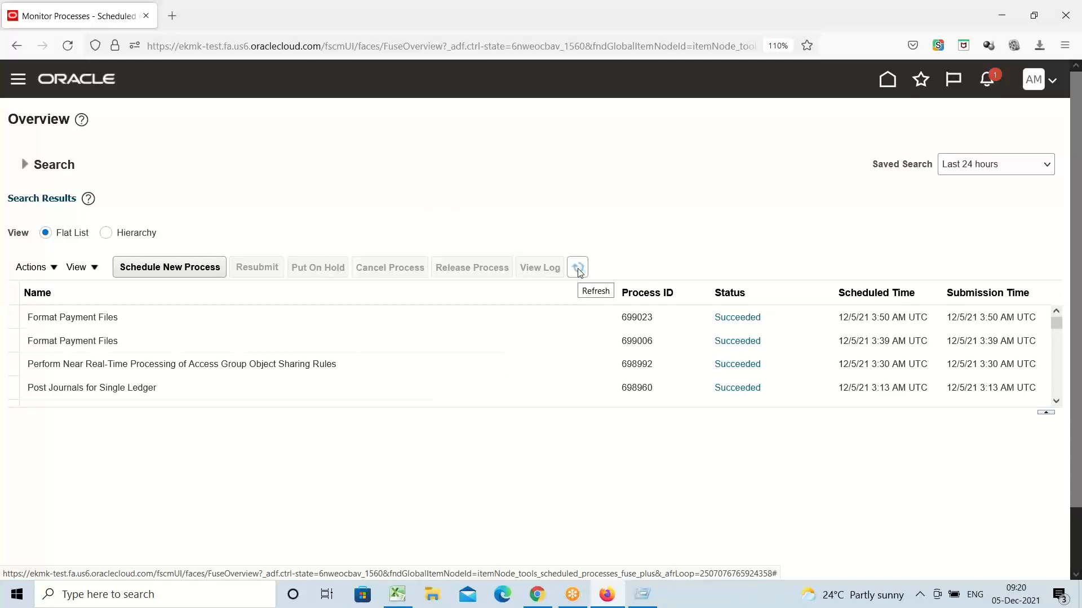
{"action": "left_click", "coordinate": [98, 318]}
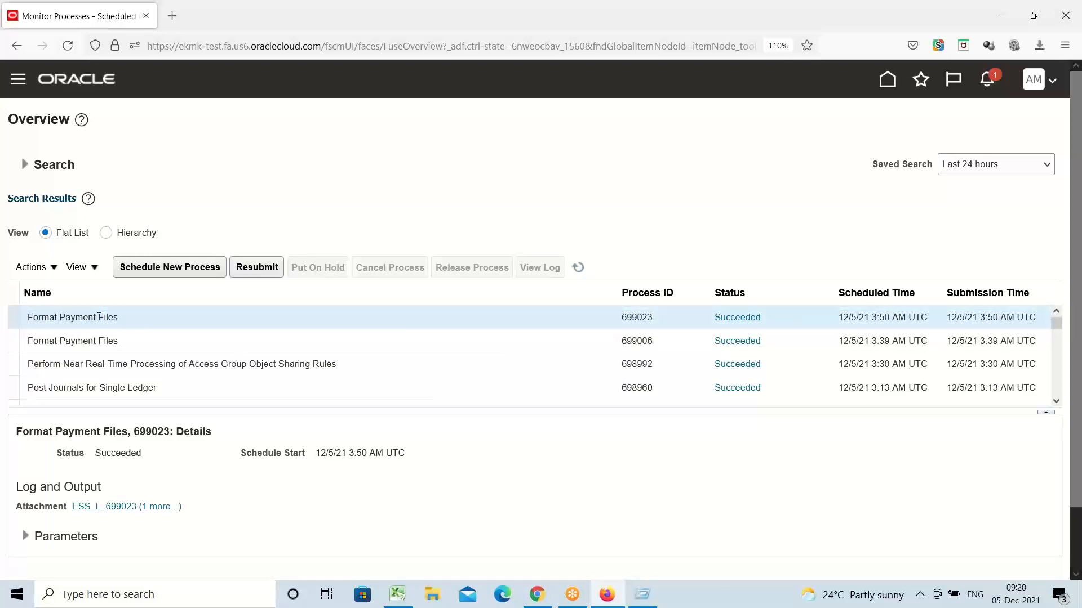
{"action": "scroll", "coordinate": [192, 325], "scroll_direction": "down", "scroll_amount": 2}
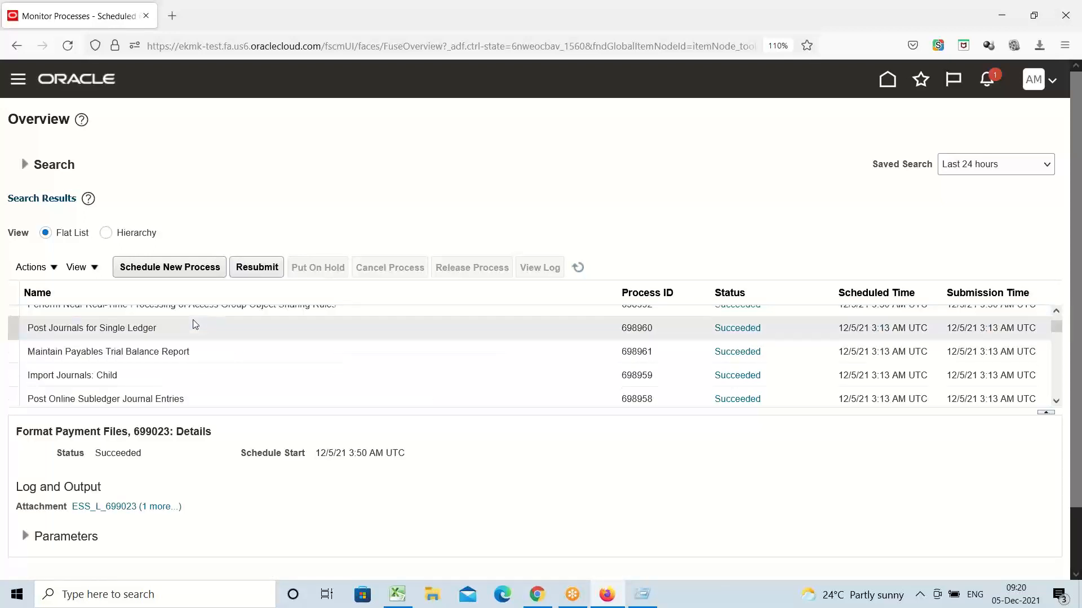
{"action": "scroll", "coordinate": [194, 321], "scroll_direction": "up", "scroll_amount": 3}
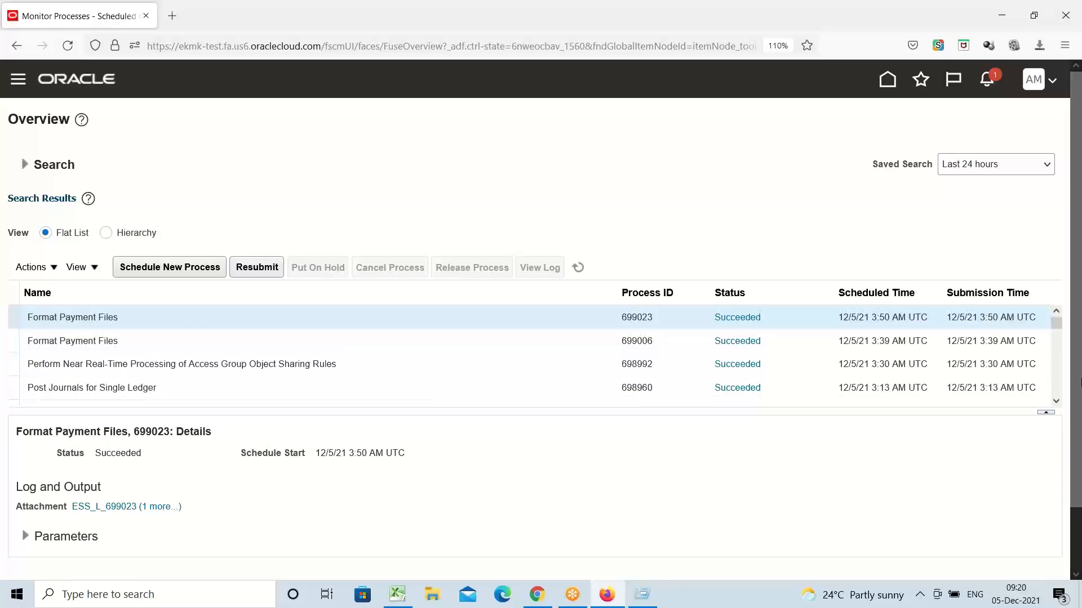
{"action": "left_click_drag", "start_coordinate": [1077, 314], "coordinate": [1078, 426]}
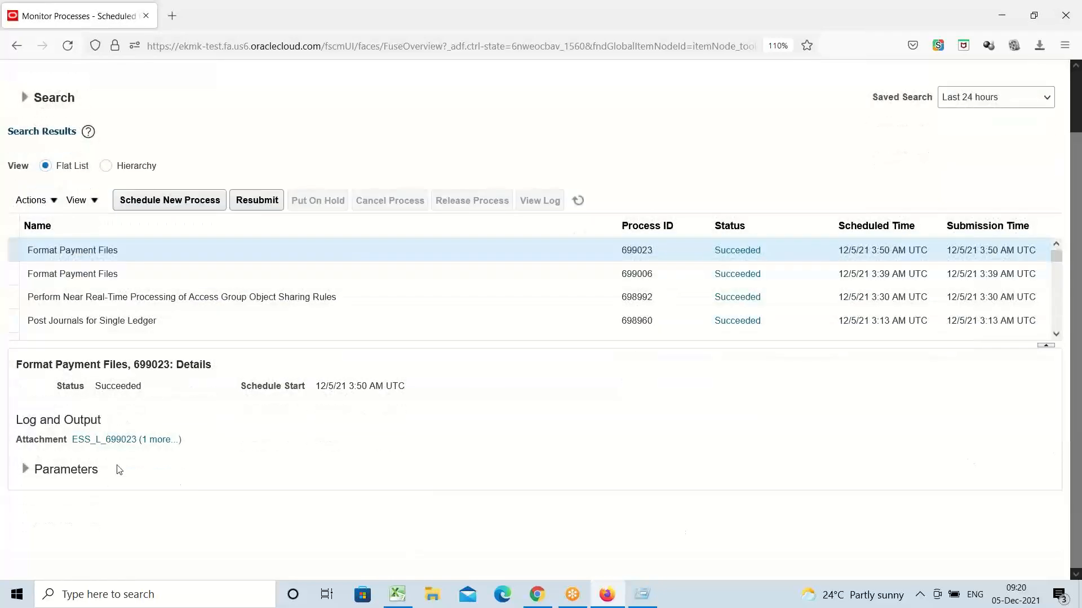
{"action": "triple_click", "coordinate": [50, 420]}
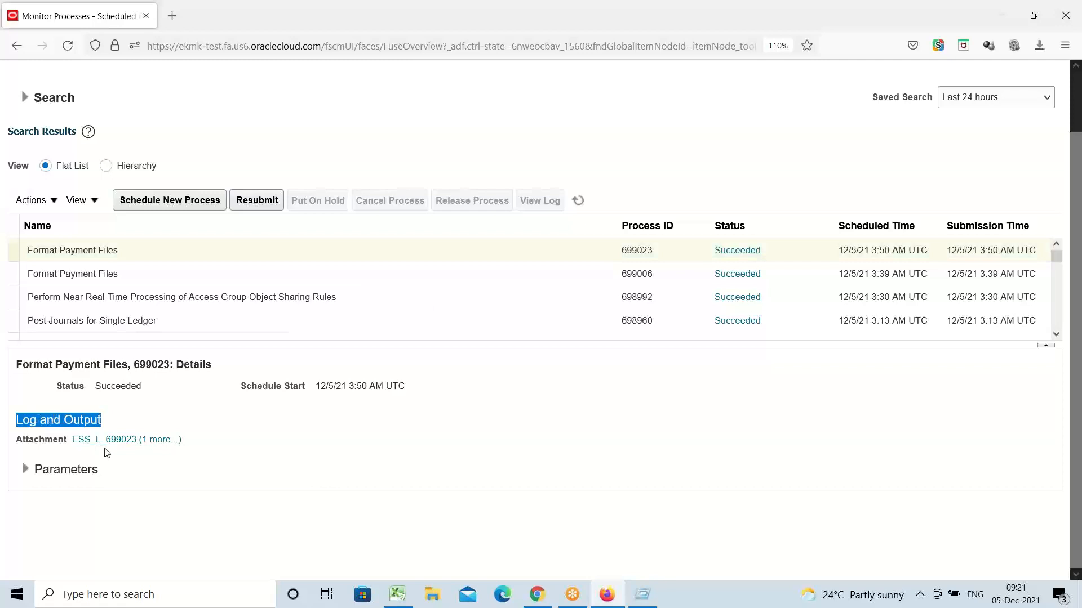
Step: List process 699023's attachments and save 699023.pdf to disk
{"action": "left_click", "coordinate": [162, 446]}
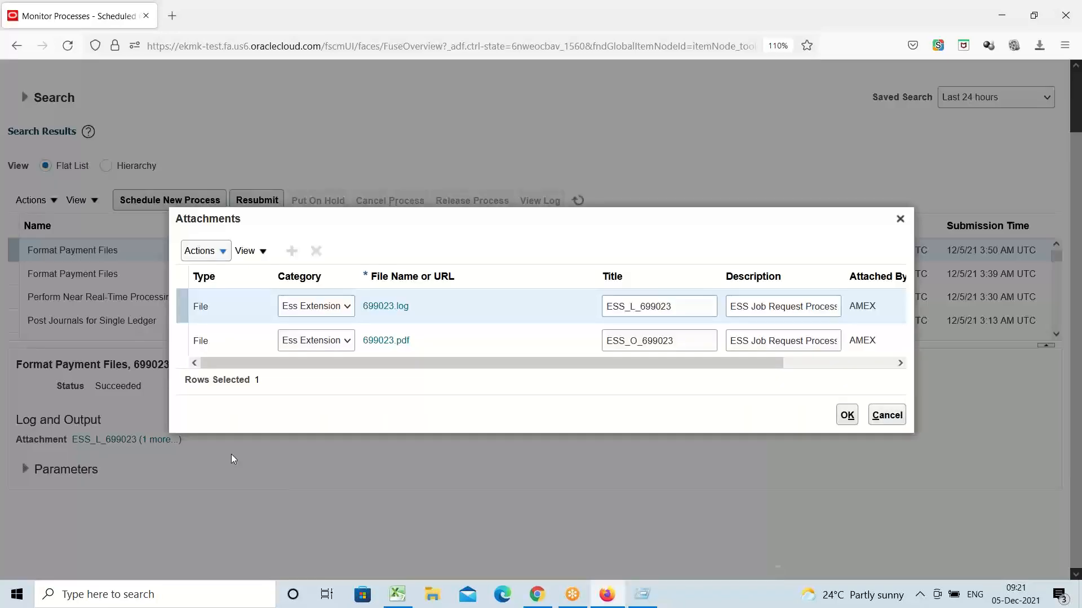
{"action": "left_click", "coordinate": [379, 342]}
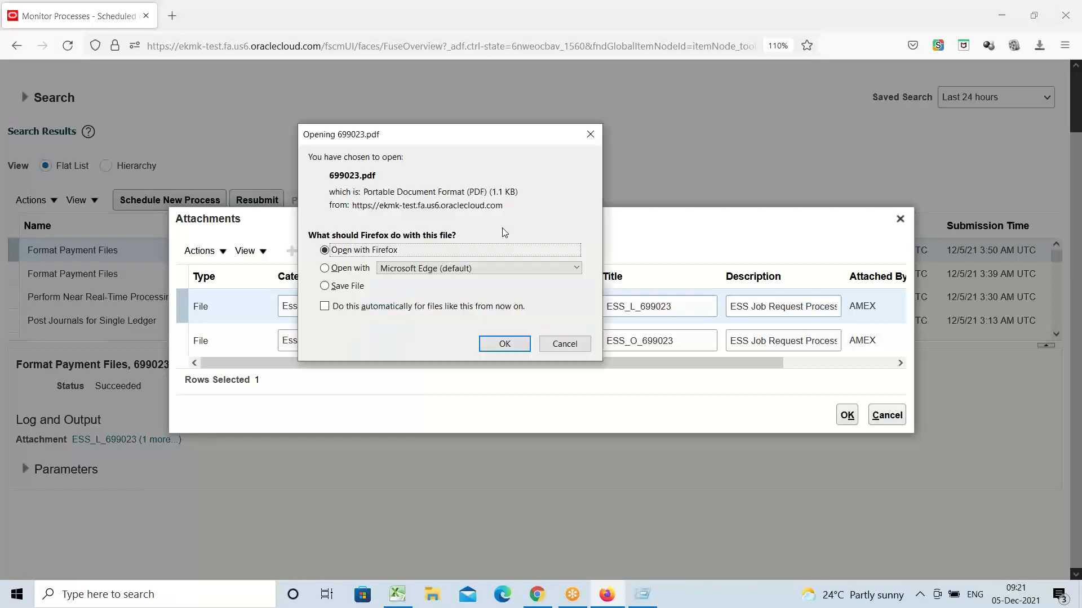
{"action": "left_click", "coordinate": [325, 286]}
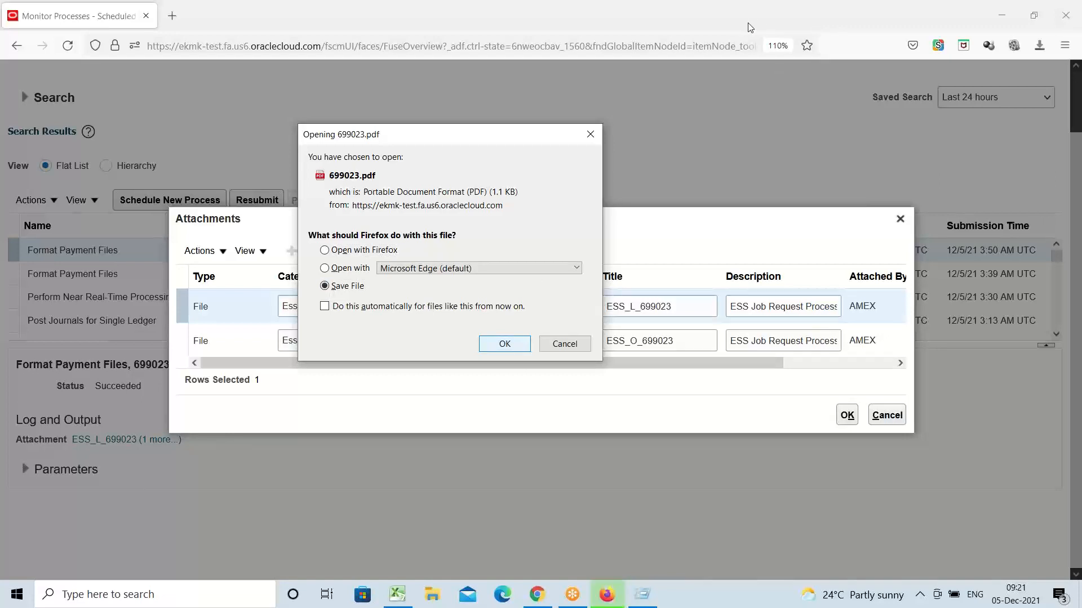
{"action": "key", "text": "Return"}
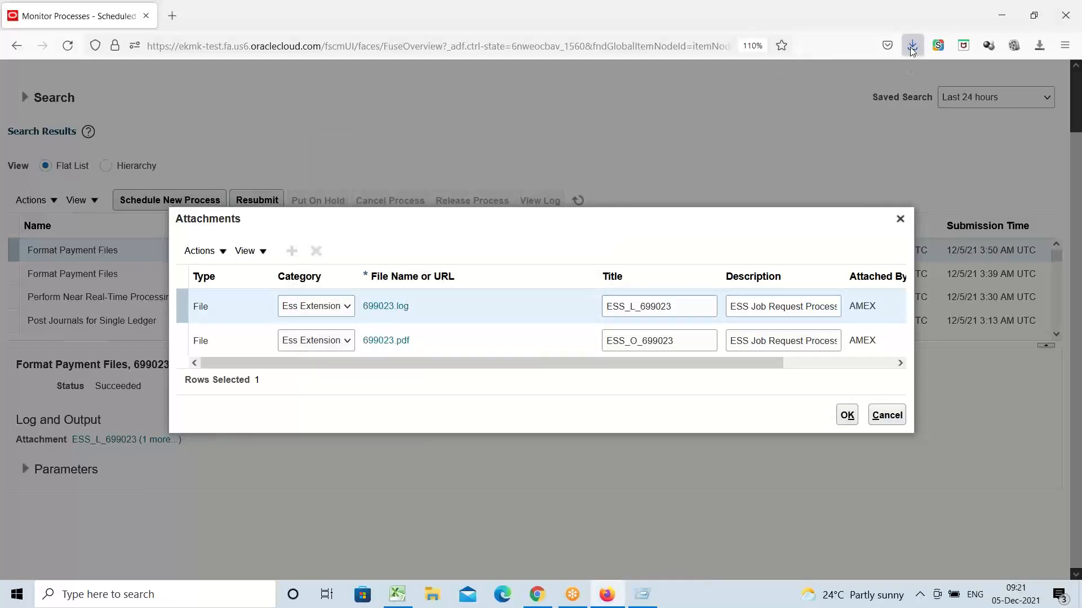
{"action": "left_click", "coordinate": [912, 46]}
Step: Review 699023.pdf's payee, 2,000.00 amount in words and dates, then close it
{"action": "left_click", "coordinate": [805, 85]}
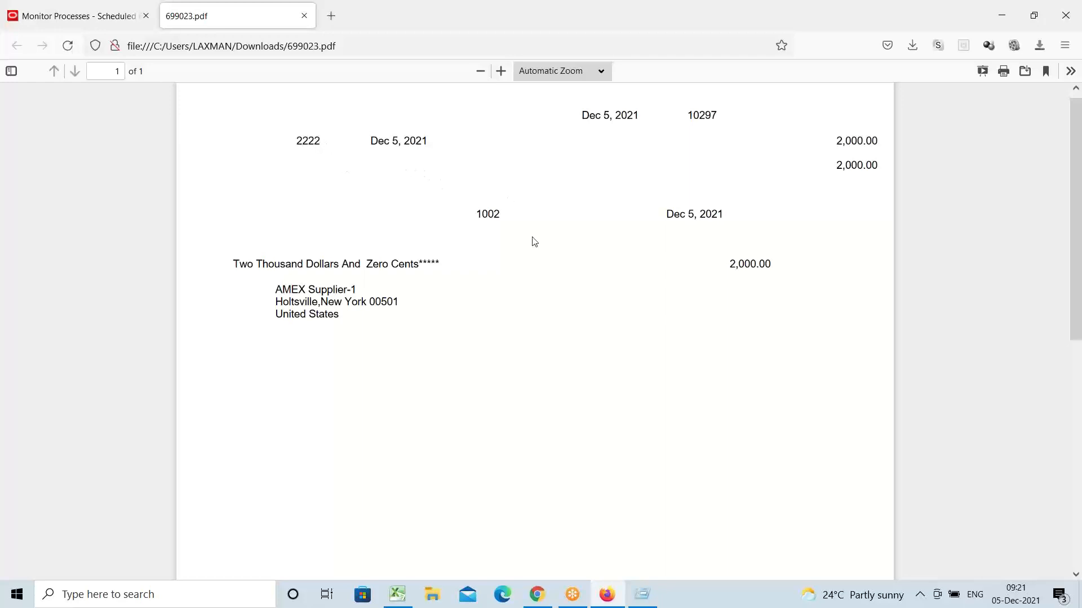
{"action": "scroll", "coordinate": [499, 266], "scroll_direction": "up", "scroll_amount": 1}
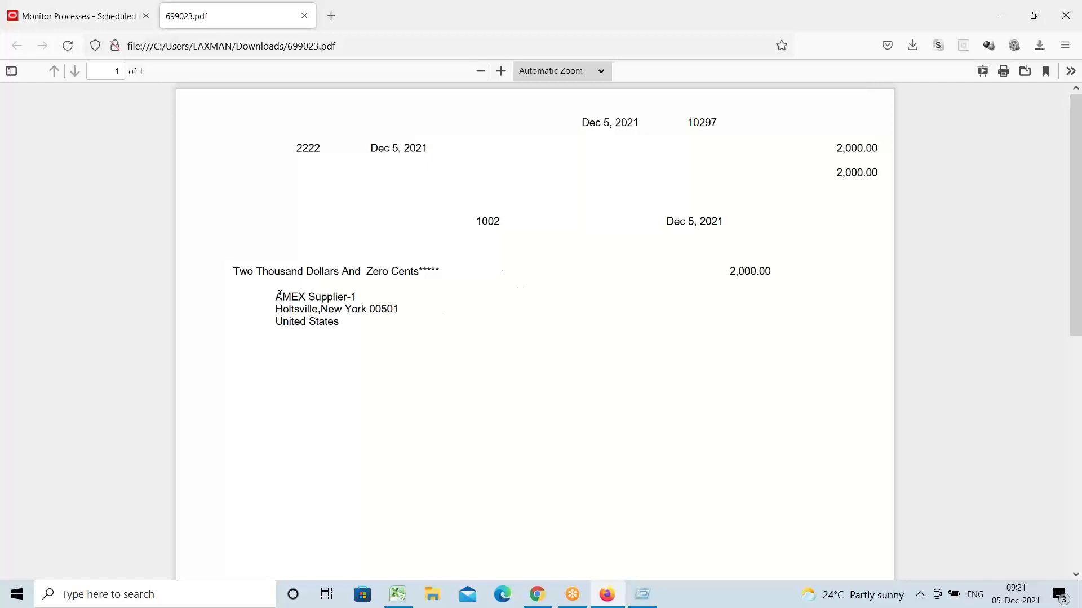
{"action": "left_click_drag", "start_coordinate": [281, 297], "coordinate": [316, 298]}
{"action": "left_click_drag", "start_coordinate": [236, 273], "coordinate": [432, 273]}
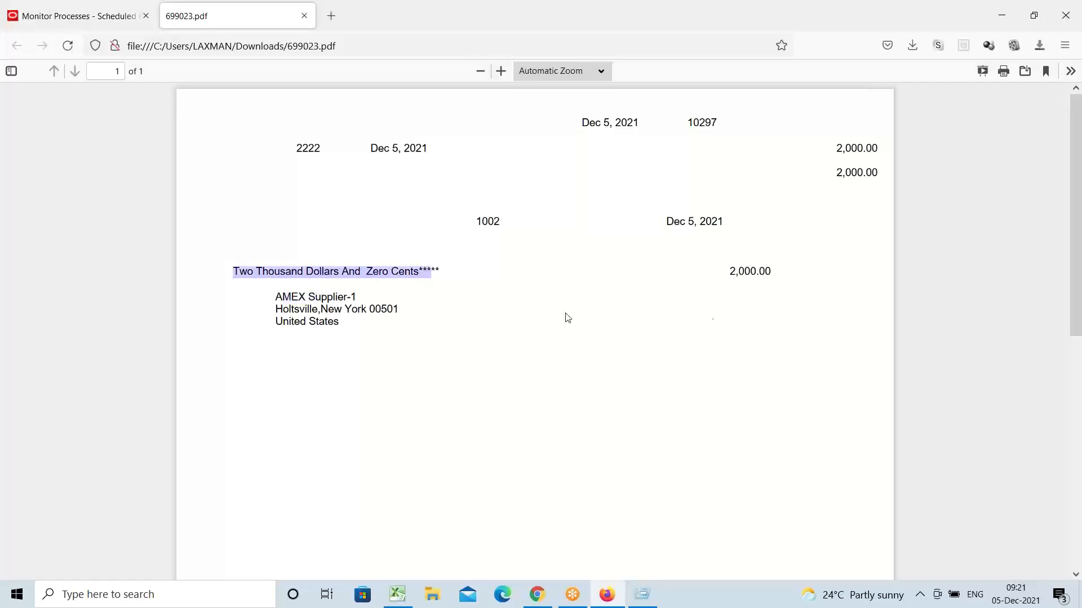
{"action": "left_click", "coordinate": [757, 272]}
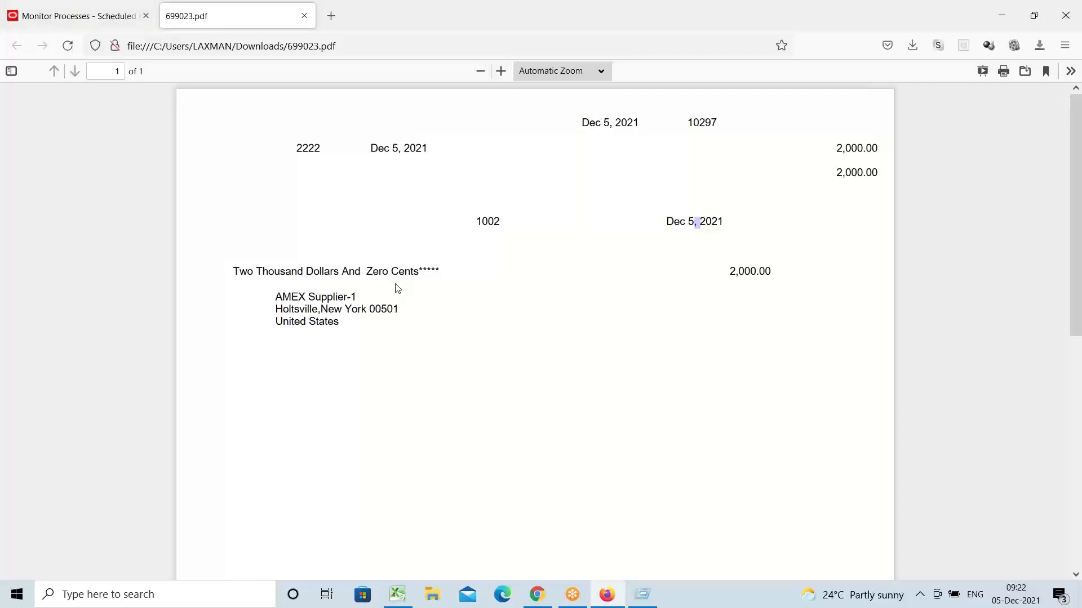
{"action": "left_click_drag", "start_coordinate": [288, 145], "coordinate": [787, 379]}
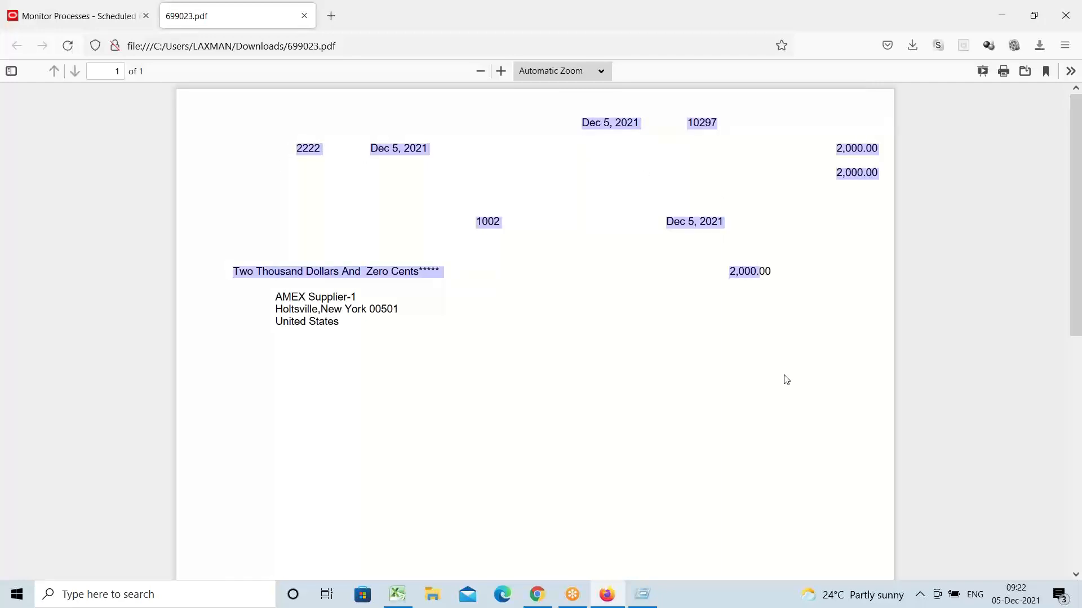
{"action": "left_click", "coordinate": [305, 16]}
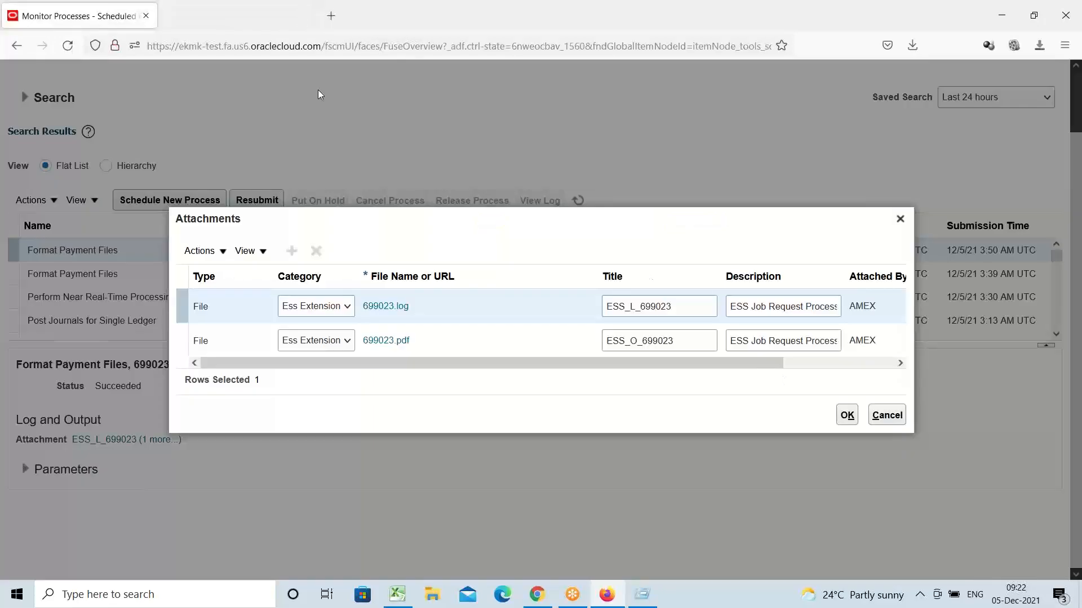
Step: Close the 699023 attachments list and switch to the Excel tracker workbook
{"action": "left_click", "coordinate": [900, 219]}
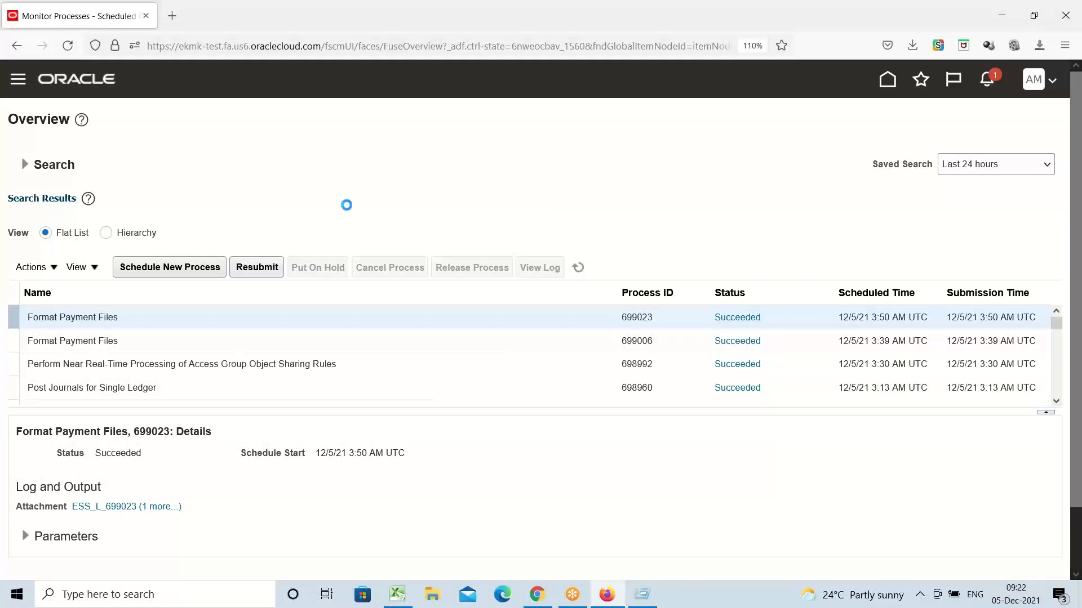
{"action": "left_click", "coordinate": [397, 595]}
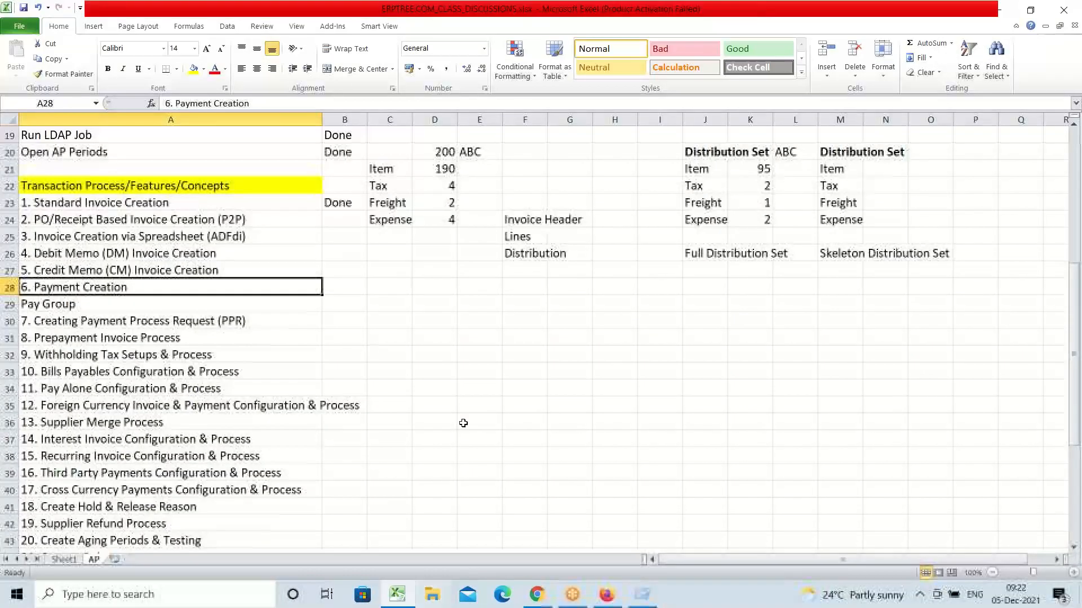
Step: Mark Payment Creation as Done and PO/Receipt Based Invoice Creation as Pending
{"action": "left_click", "coordinate": [331, 285]}
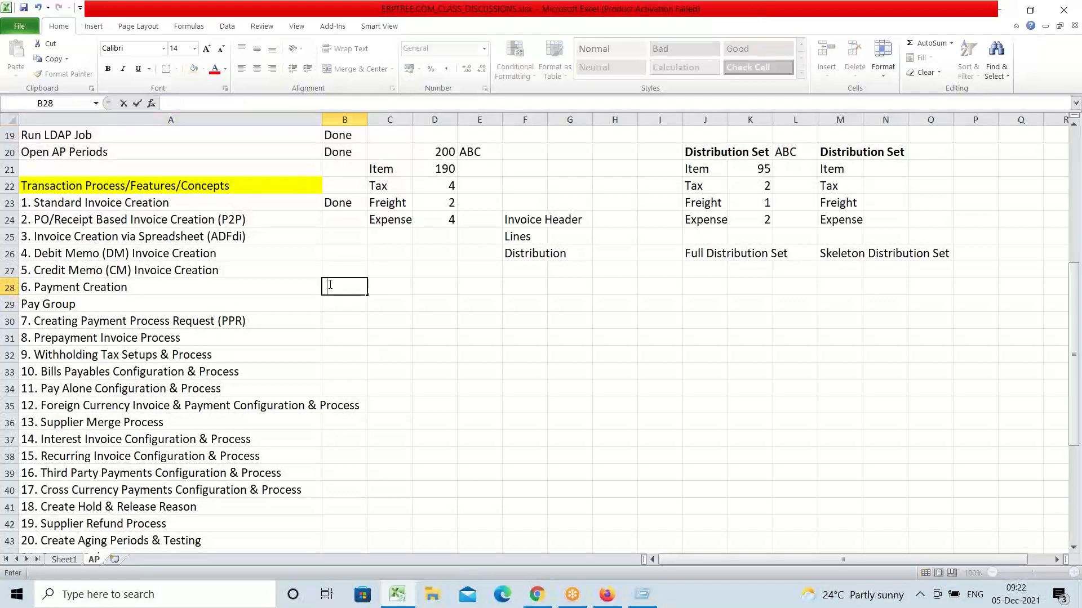
{"action": "type", "text": "done"}
{"action": "key", "text": "Tab"}
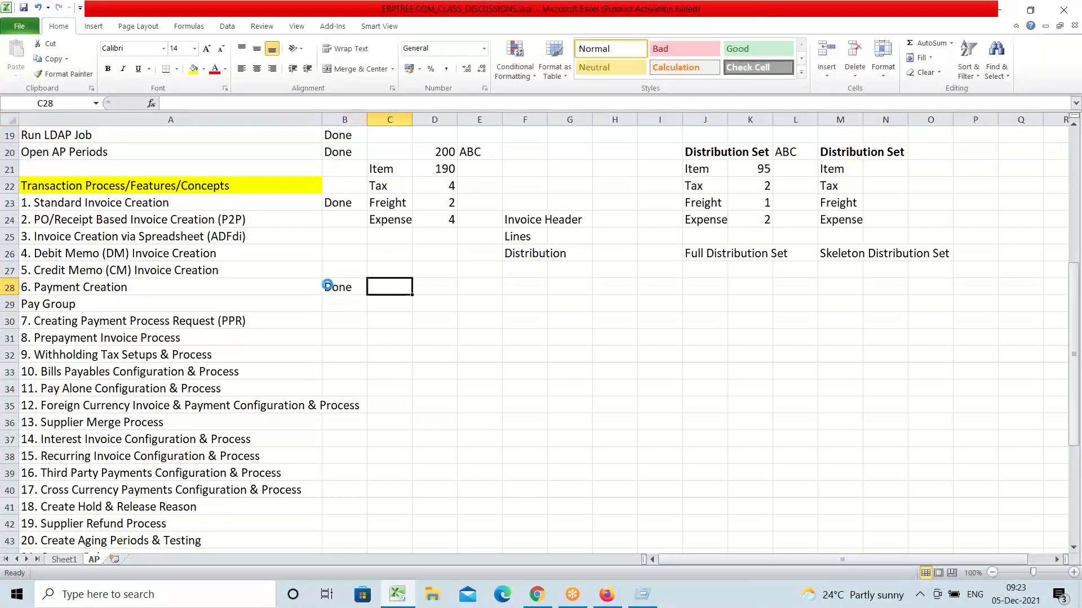
{"action": "left_click", "coordinate": [236, 223]}
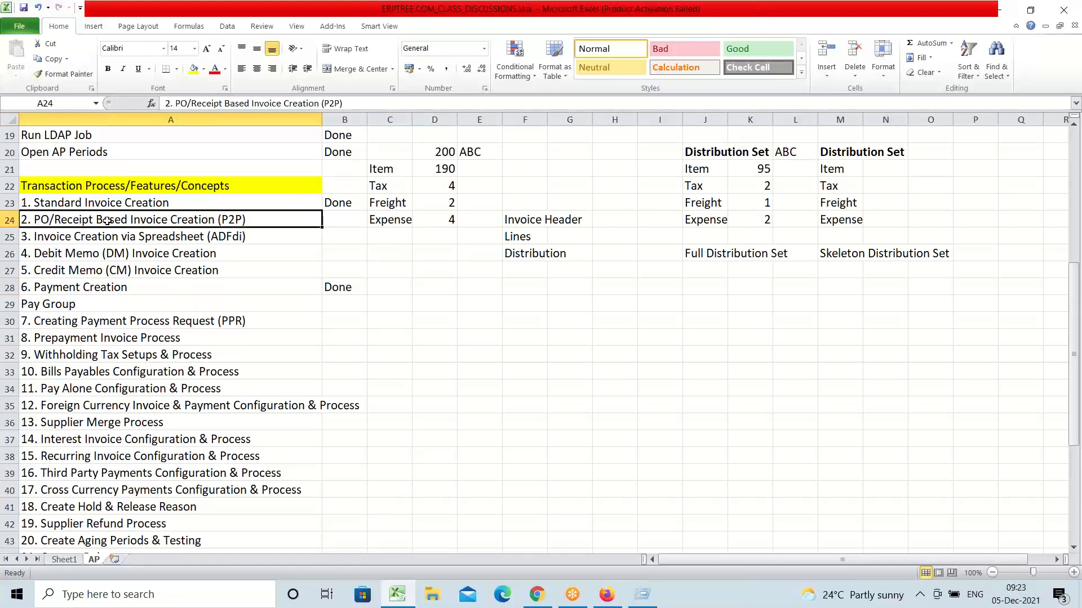
{"action": "left_click", "coordinate": [326, 221]}
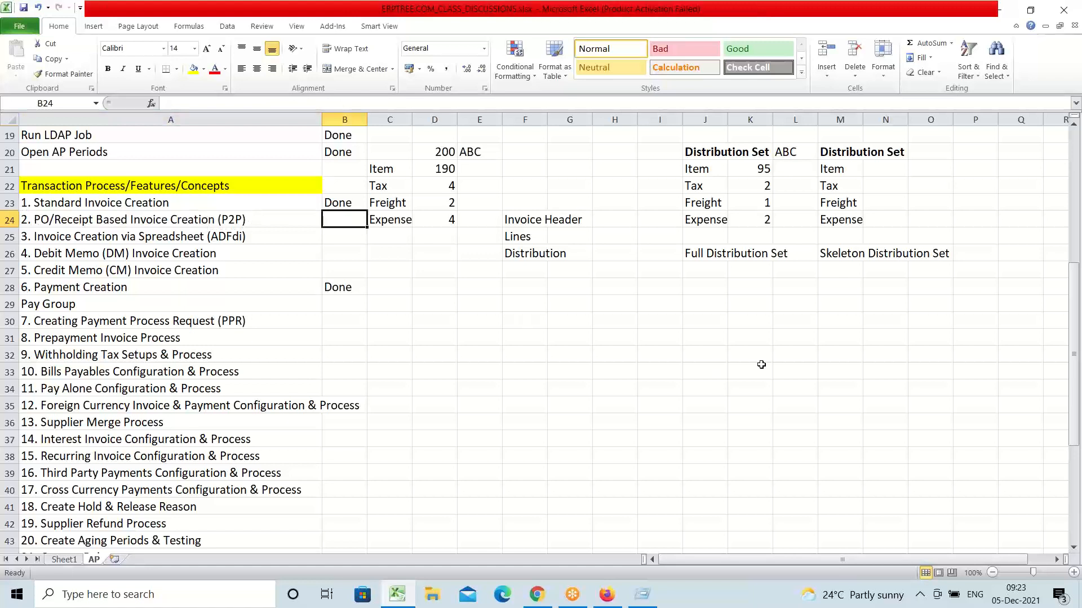
{"action": "type", "text": "po"}
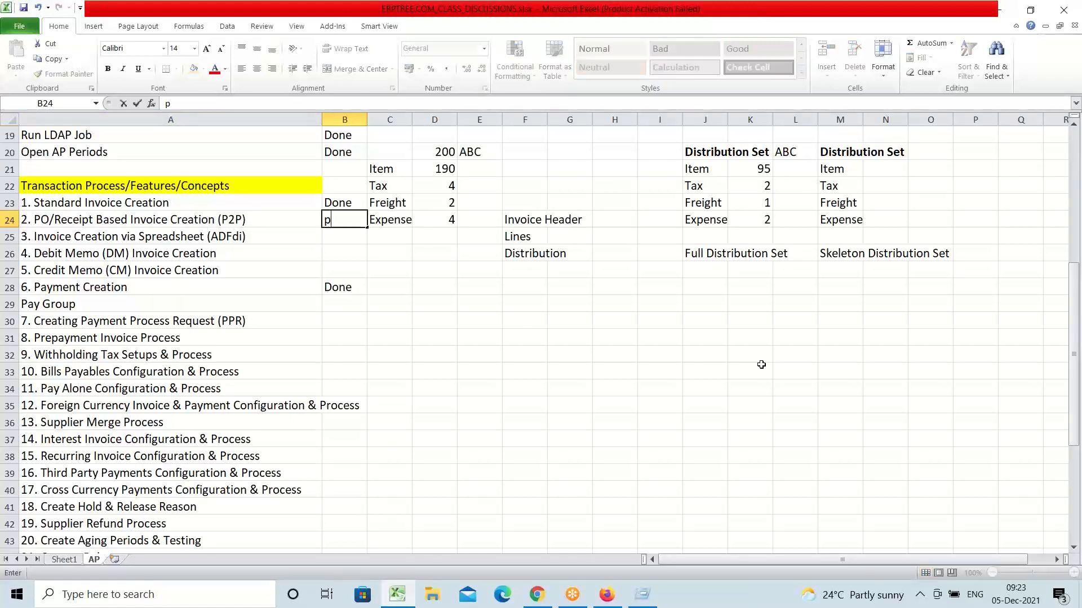
{"action": "key", "text": "BackSpace"}
{"action": "key", "text": "BackSpace"}
{"action": "type", "text": "Pending"}
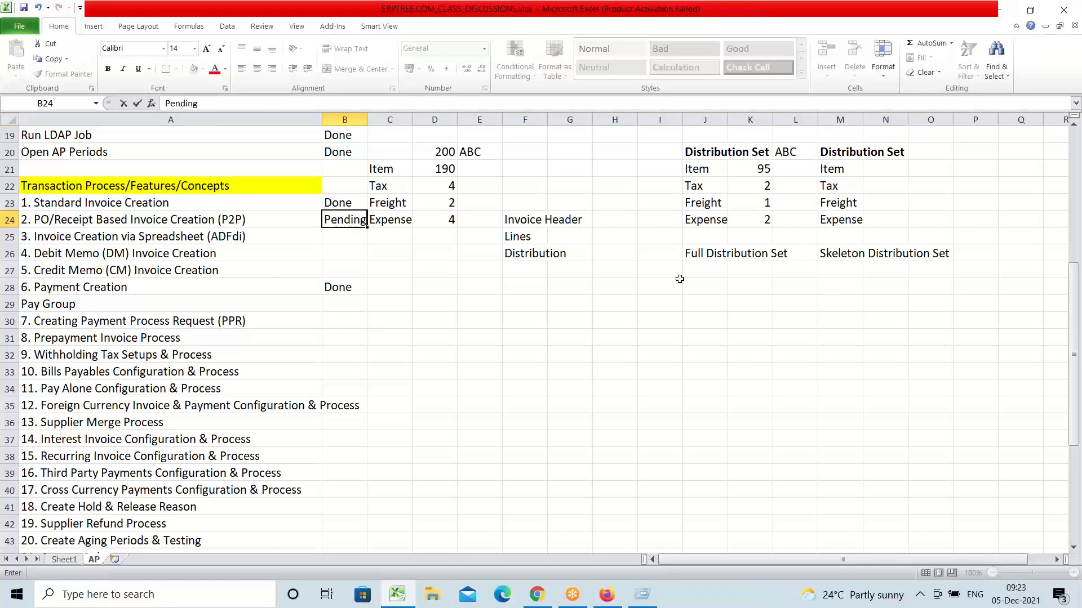
Step: Clear the 200 ABC Item/Tax/Freight/Expense figures in C20:E25
{"action": "scroll", "coordinate": [474, 202], "scroll_direction": "up", "scroll_amount": 1}
{"action": "scroll", "coordinate": [473, 202], "scroll_direction": "up", "scroll_amount": 1}
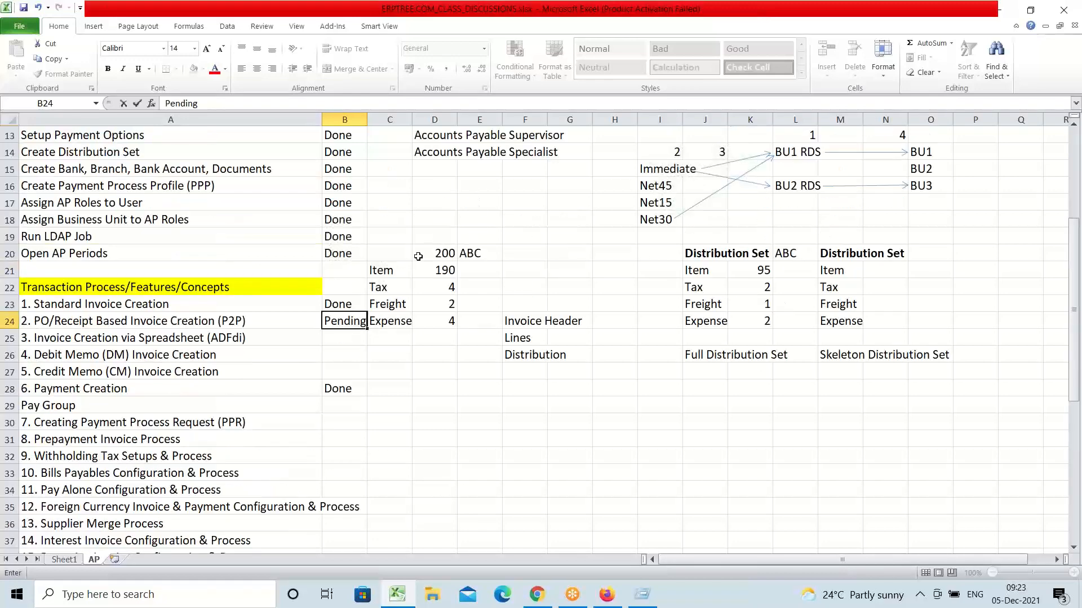
{"action": "left_click_drag", "start_coordinate": [397, 255], "coordinate": [475, 327]}
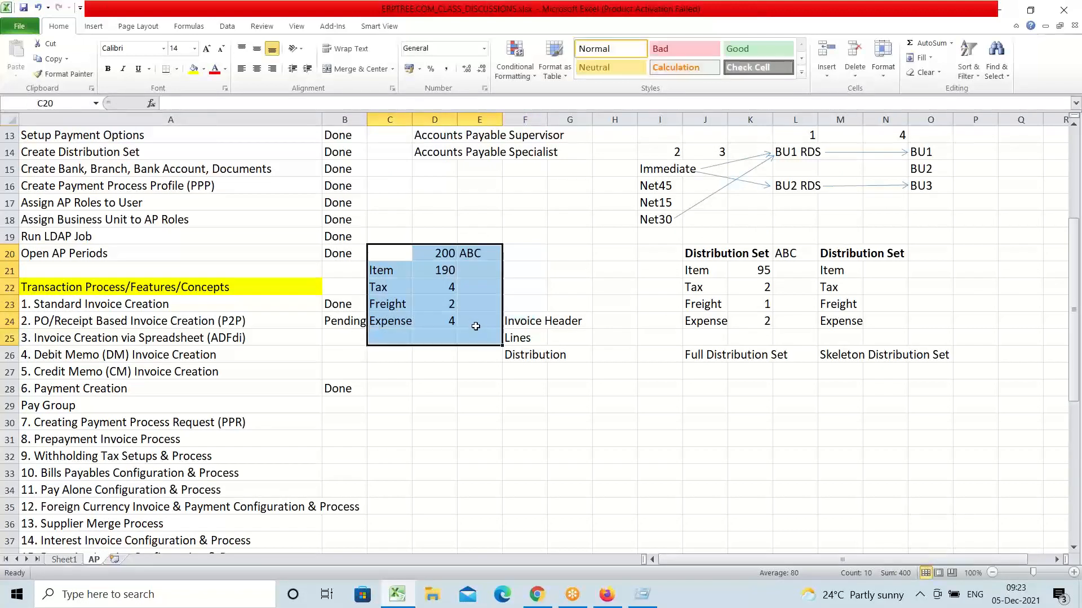
{"action": "key", "text": "Delete"}
{"action": "left_click", "coordinate": [439, 369]}
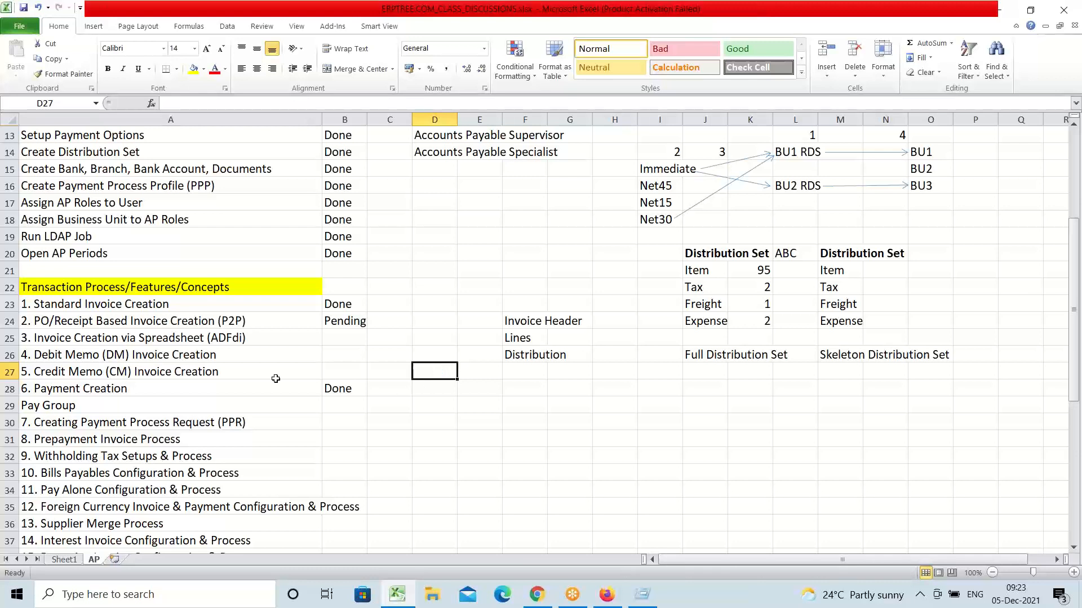
{"action": "left_click", "coordinate": [155, 318]}
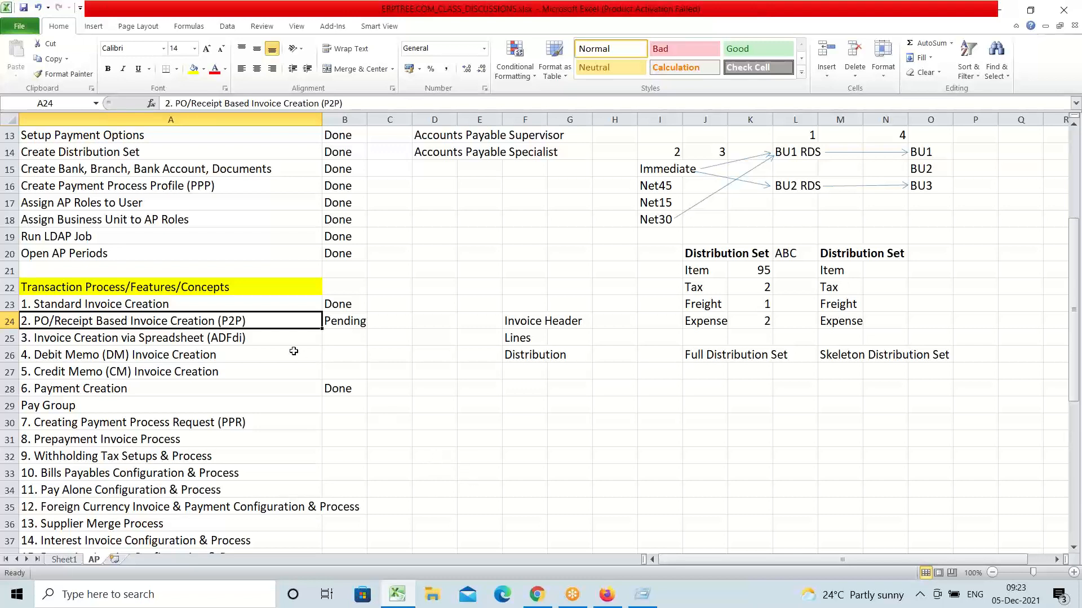
{"action": "left_click", "coordinate": [276, 339]}
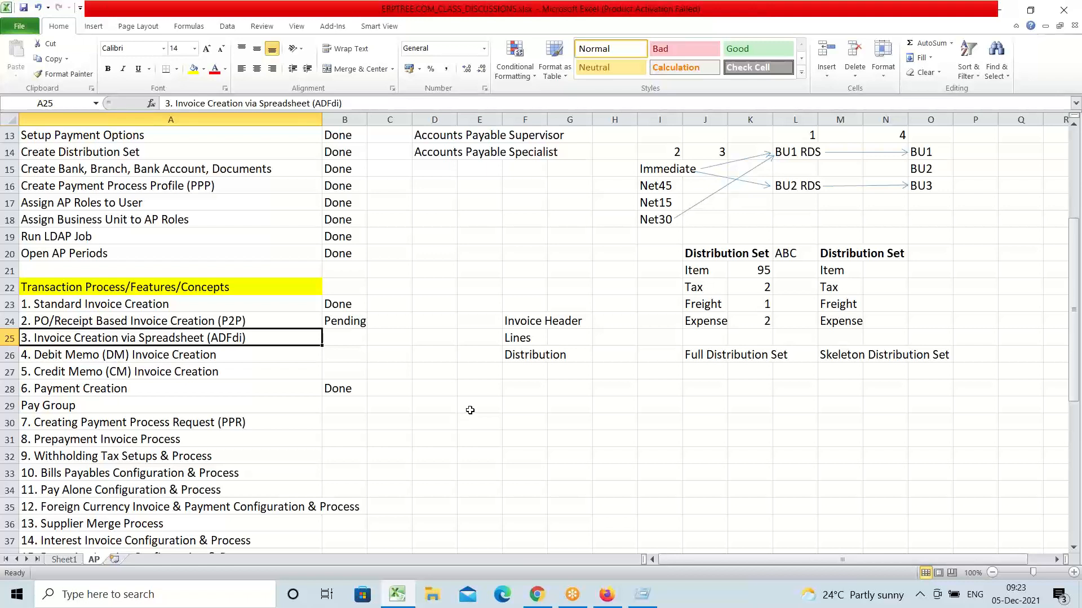
Step: Enter the note ADFdi in cell I31 beside the spreadsheet invoice creation task
{"action": "left_click", "coordinate": [638, 445]}
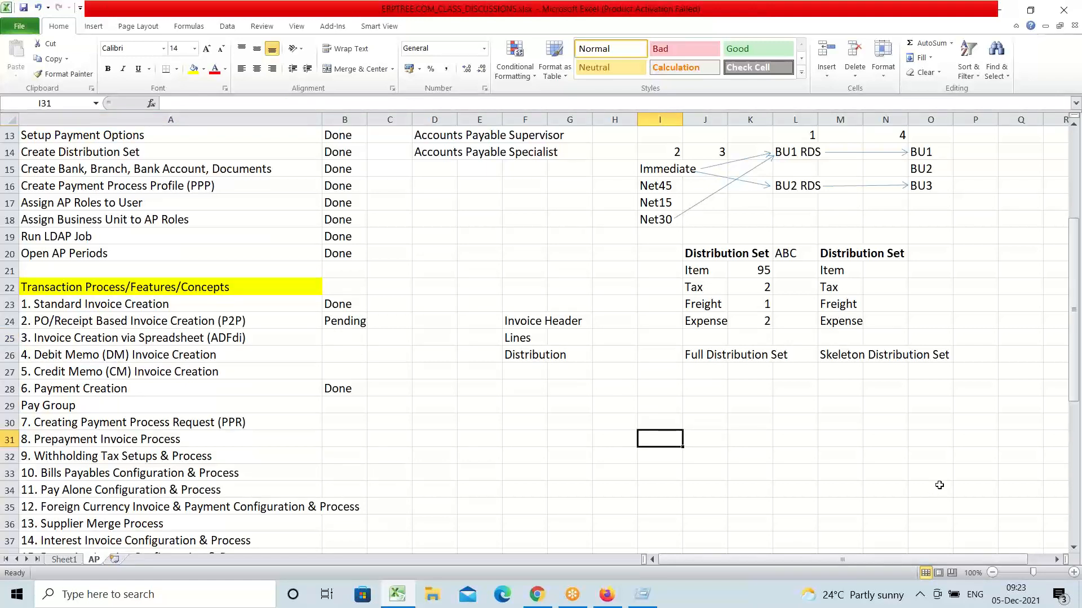
{"action": "type", "text": "ADFdi"}
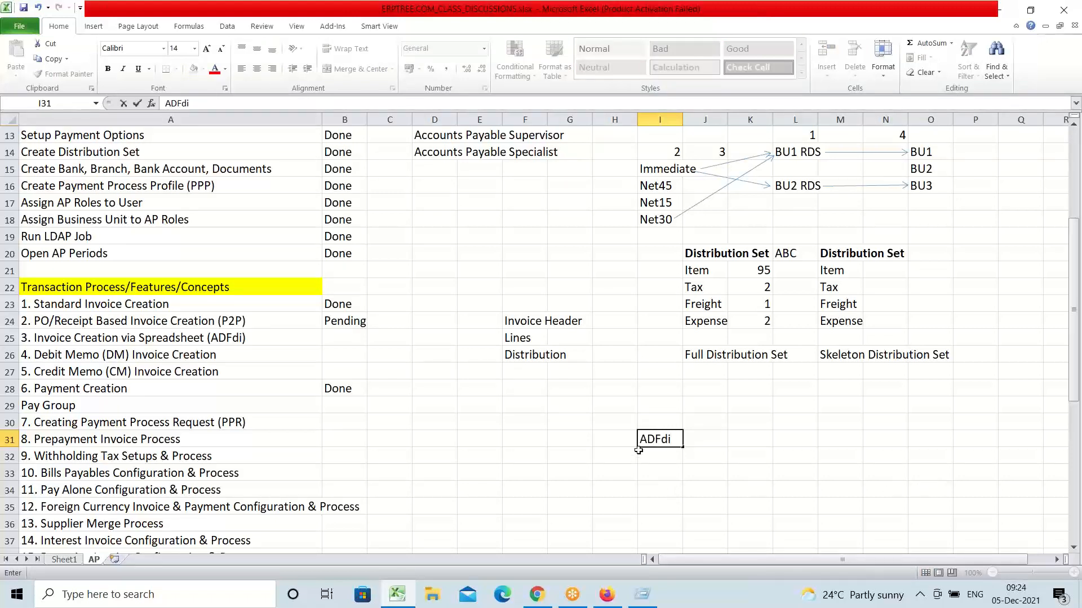
{"action": "left_click_drag", "start_coordinate": [640, 444], "coordinate": [654, 443]}
{"action": "left_click", "coordinate": [671, 441]}
{"action": "left_click_drag", "start_coordinate": [640, 440], "coordinate": [655, 442]}
{"action": "left_click", "coordinate": [664, 441]}
{"action": "left_click", "coordinate": [696, 439]}
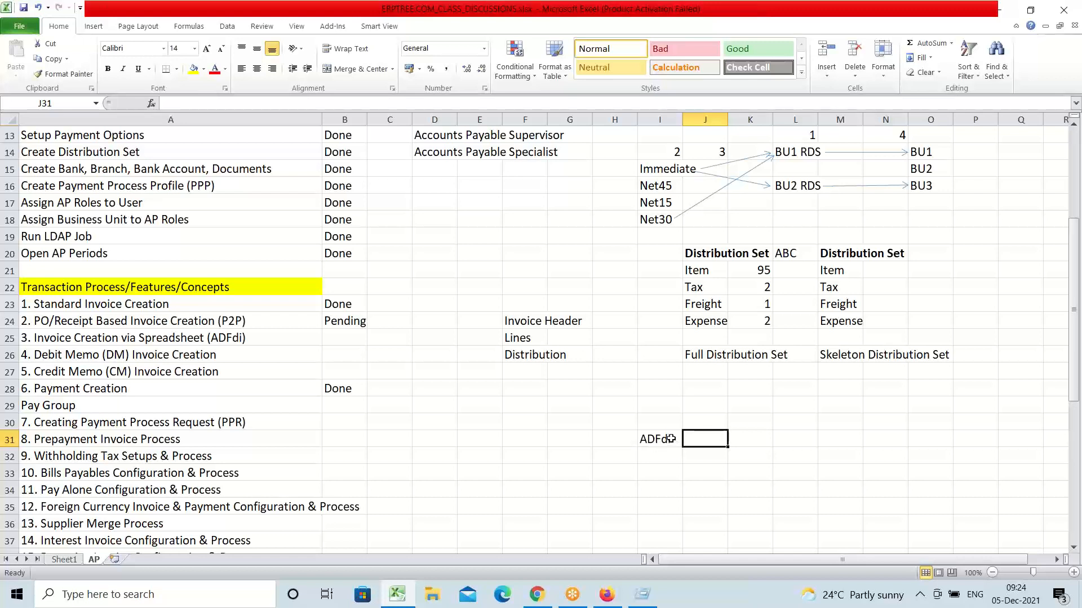
{"action": "left_click", "coordinate": [144, 340]}
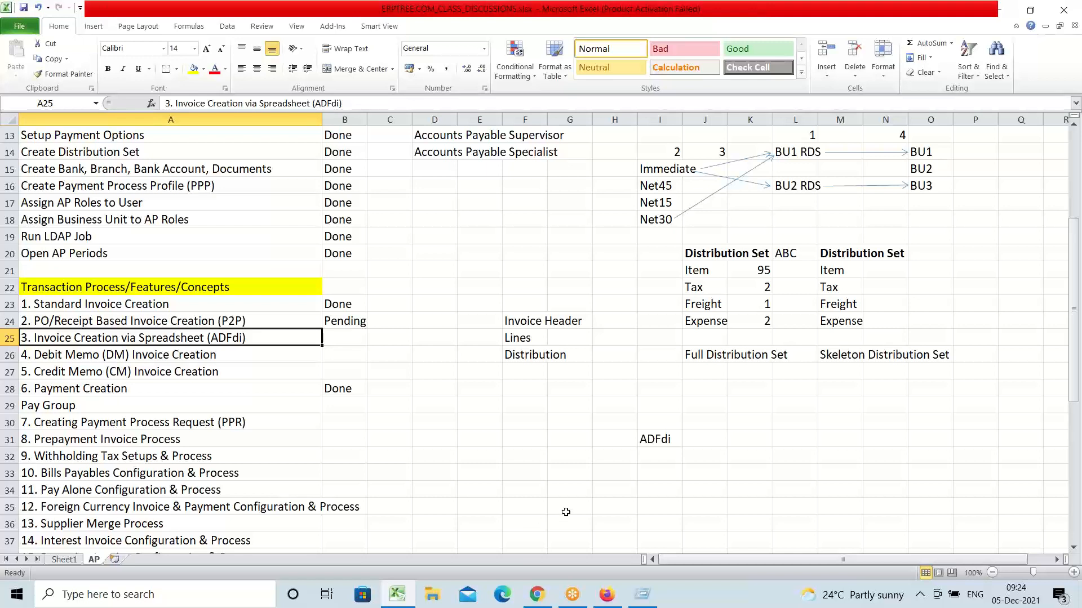
{"action": "left_click", "coordinate": [656, 440]}
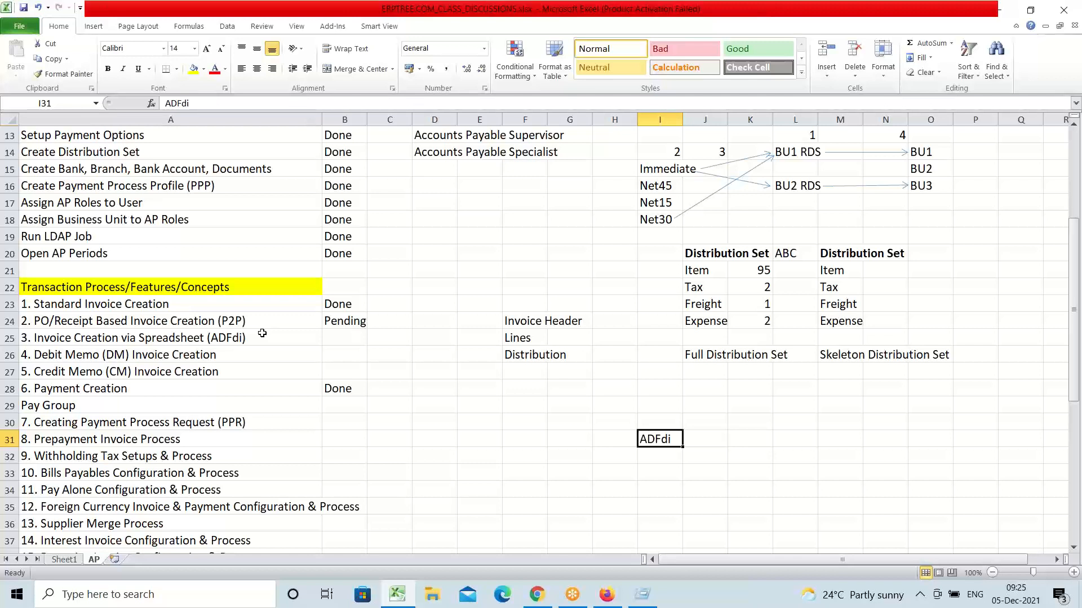
Step: Copy 'Invoice Creation via Spreadsheet (ADFdi)' from A25 into A59 and fill row 59 yellow
{"action": "double_click", "coordinate": [262, 335]}
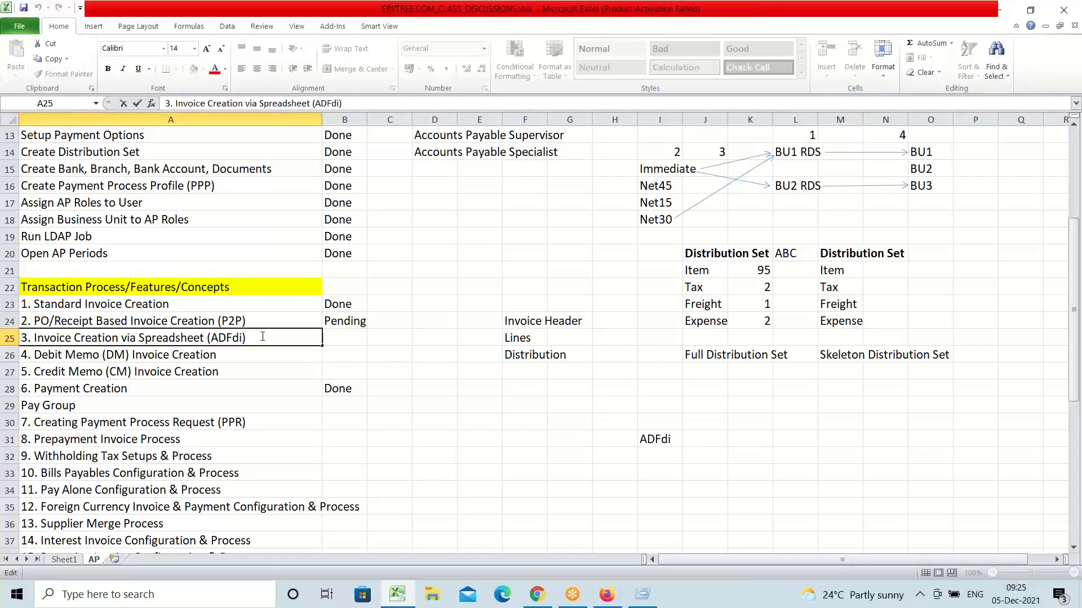
{"action": "left_click_drag", "start_coordinate": [262, 337], "coordinate": [32, 336]}
{"action": "key", "text": "ctrl+c"}
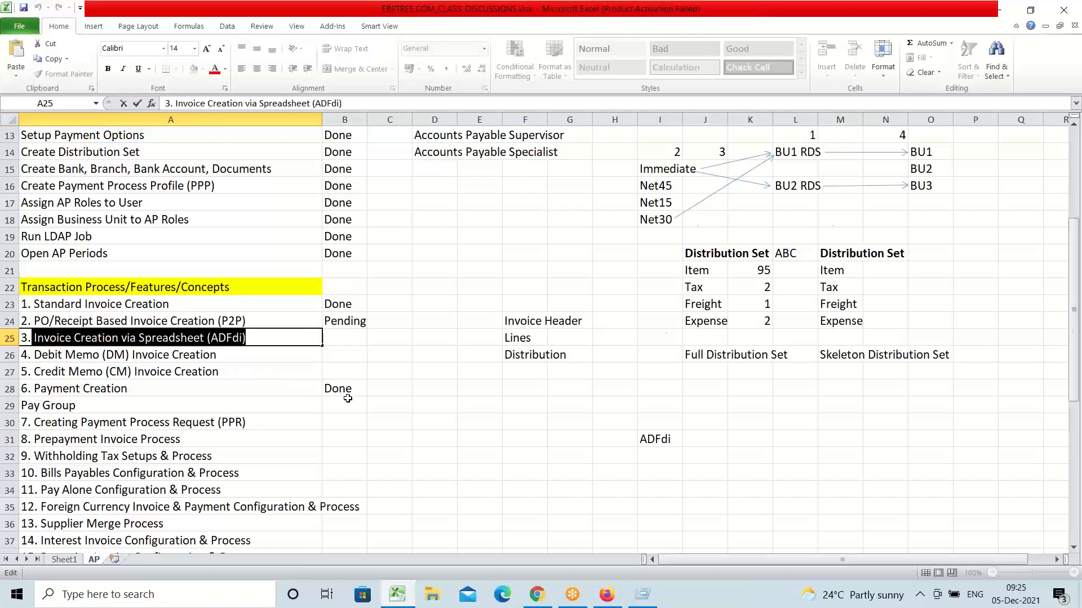
{"action": "scroll", "coordinate": [348, 395], "scroll_direction": "down", "scroll_amount": 11}
{"action": "scroll", "coordinate": [348, 395], "scroll_direction": "down", "scroll_amount": 1}
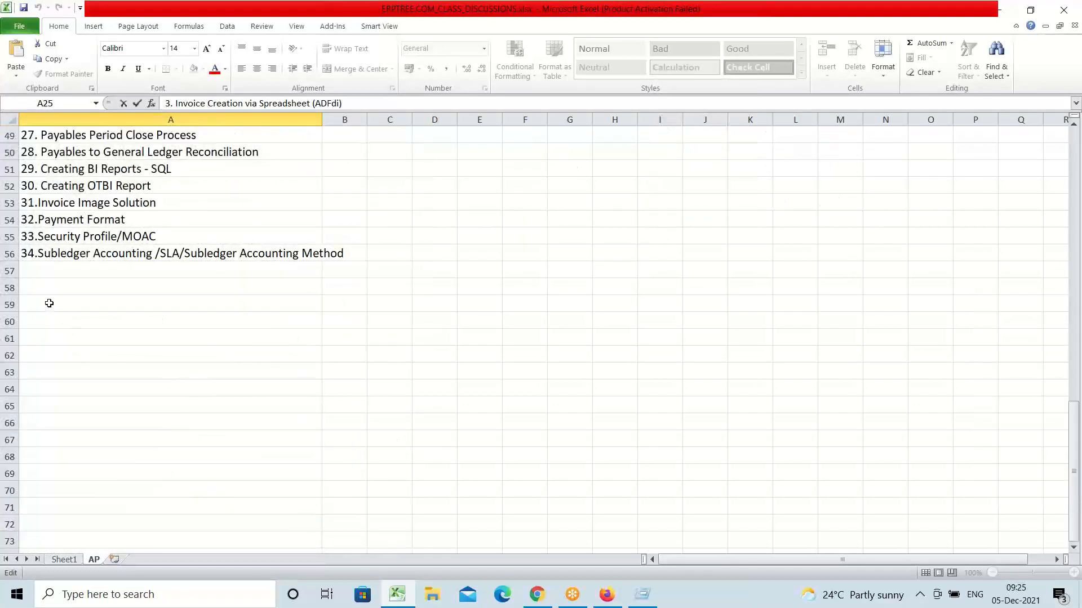
{"action": "left_click", "coordinate": [48, 303]}
{"action": "key", "text": "ctrl+v"}
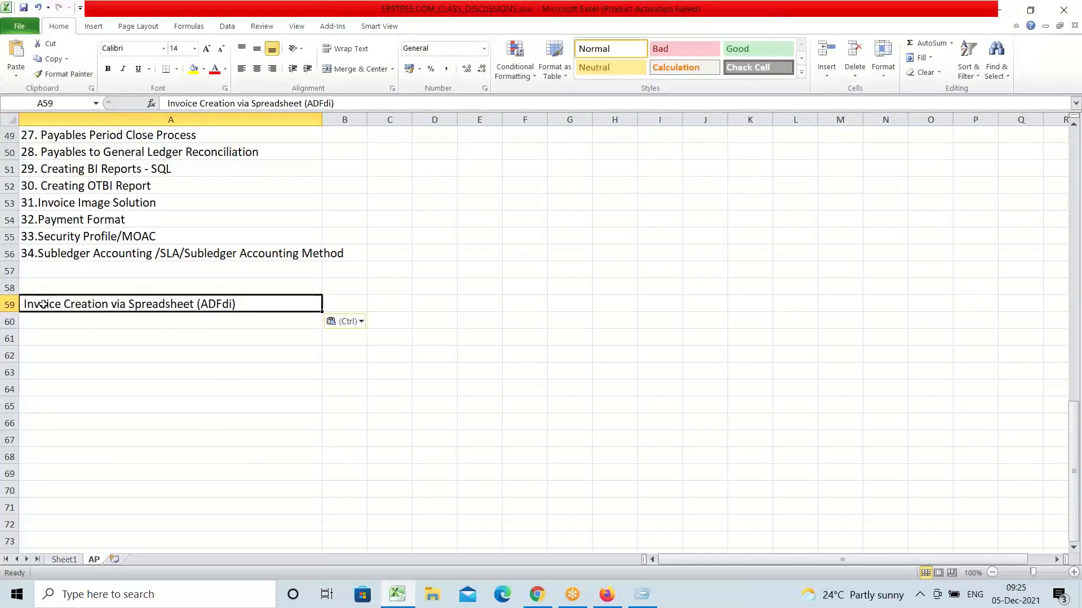
{"action": "left_click", "coordinate": [11, 305]}
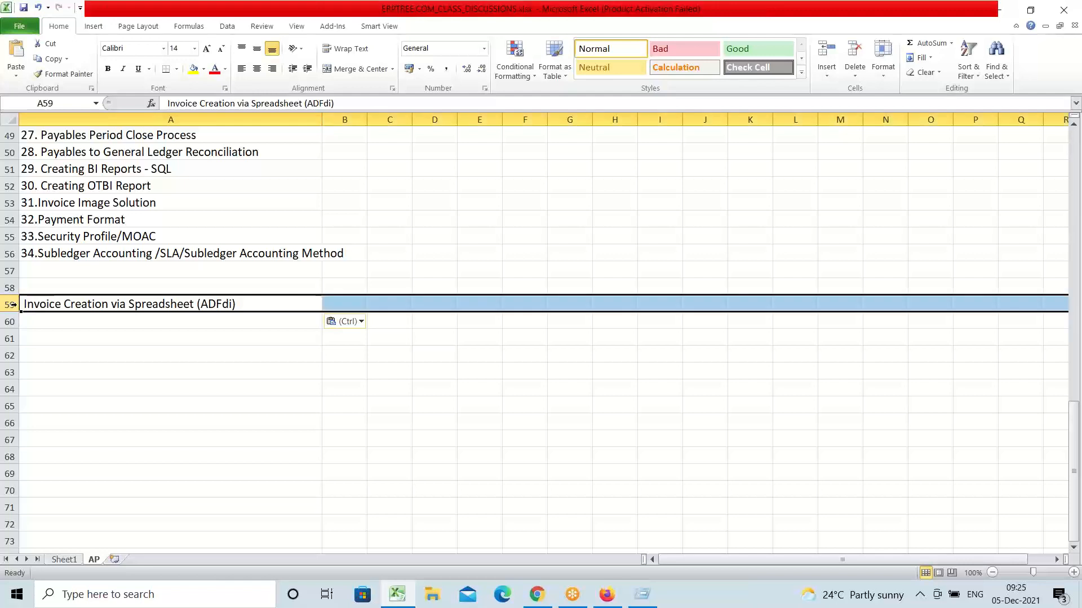
{"action": "left_click", "coordinate": [192, 71]}
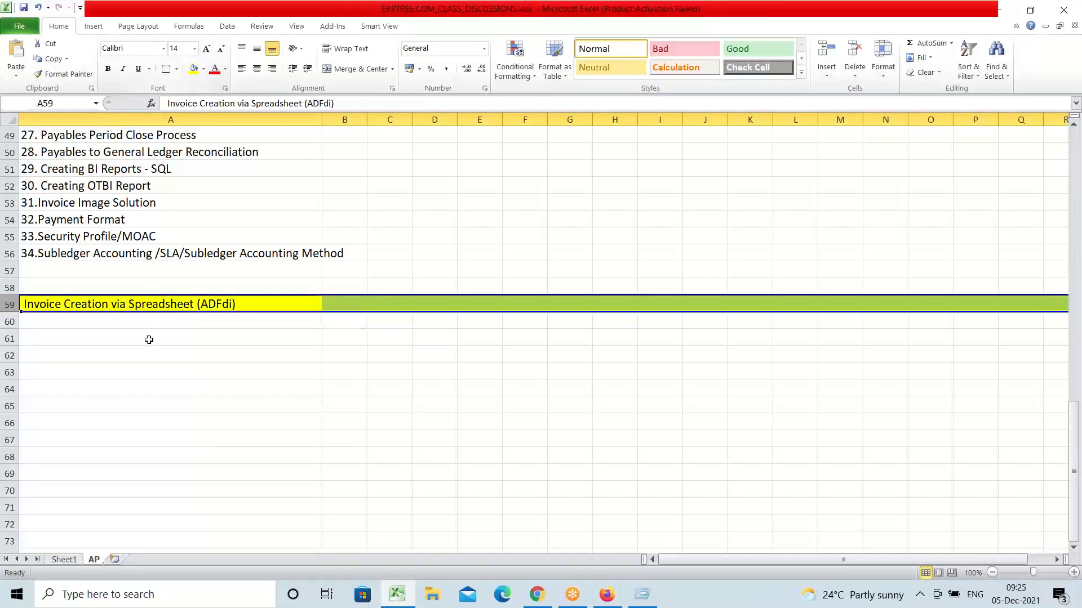
{"action": "left_click", "coordinate": [133, 321]}
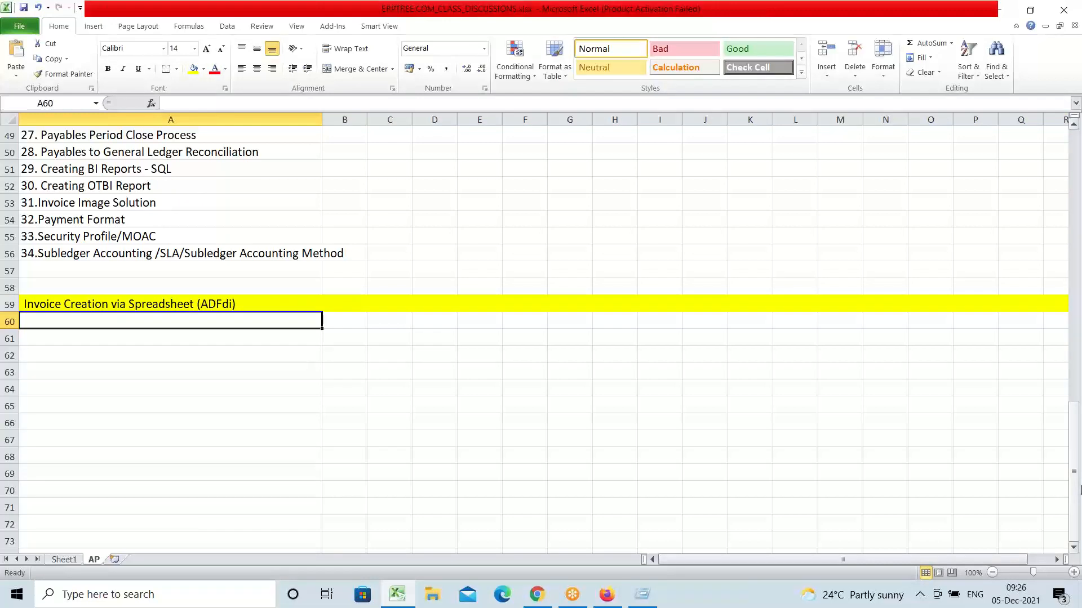
Step: Enter 'Download ADFdi File from Instance' in A60 and 'Install as Administrator' in A61
{"action": "type", "text": "Download"}
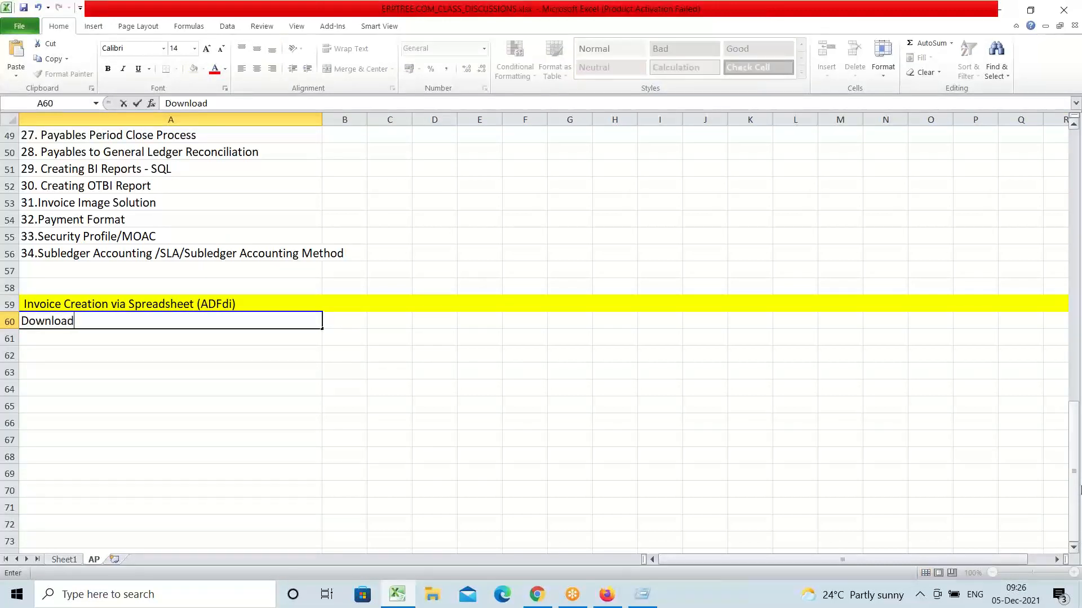
{"action": "type", "text": " ADFdi File fro"}
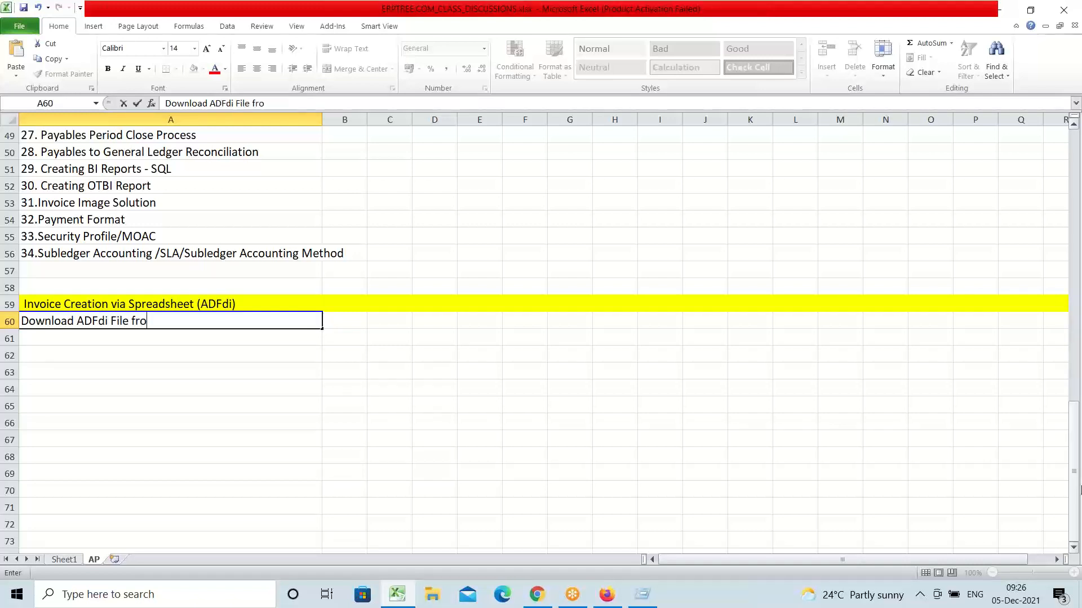
{"action": "type", "text": "m Instance"}
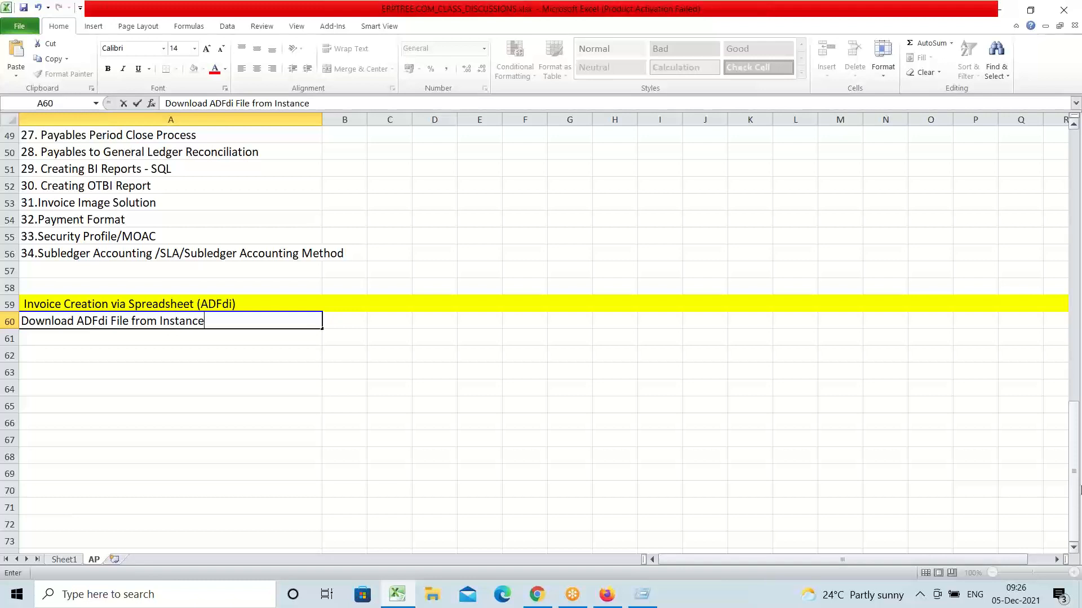
{"action": "key", "text": "Tab"}
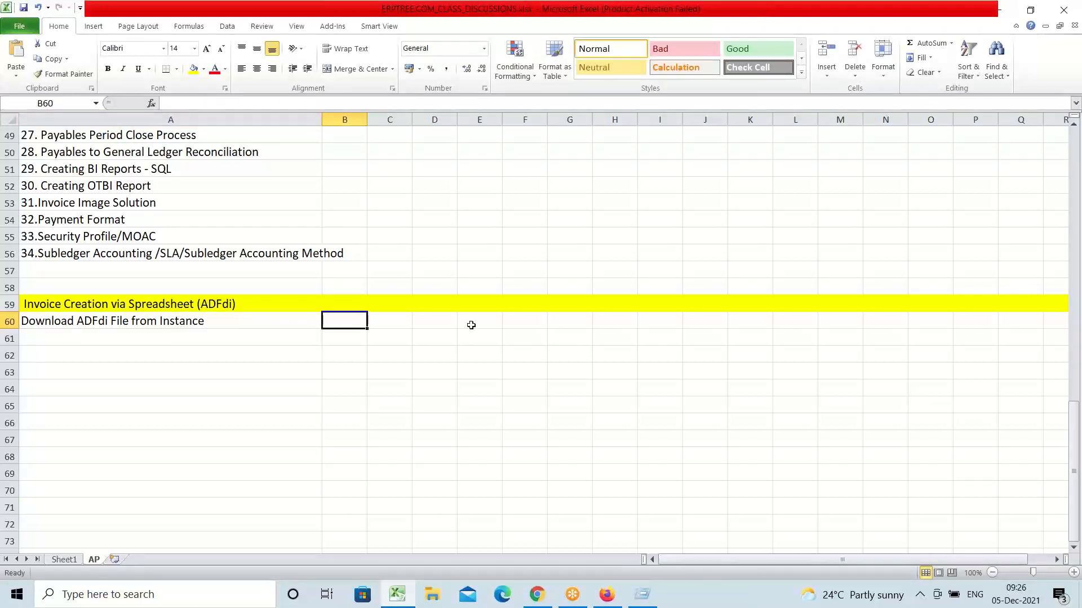
{"action": "left_click", "coordinate": [235, 323]}
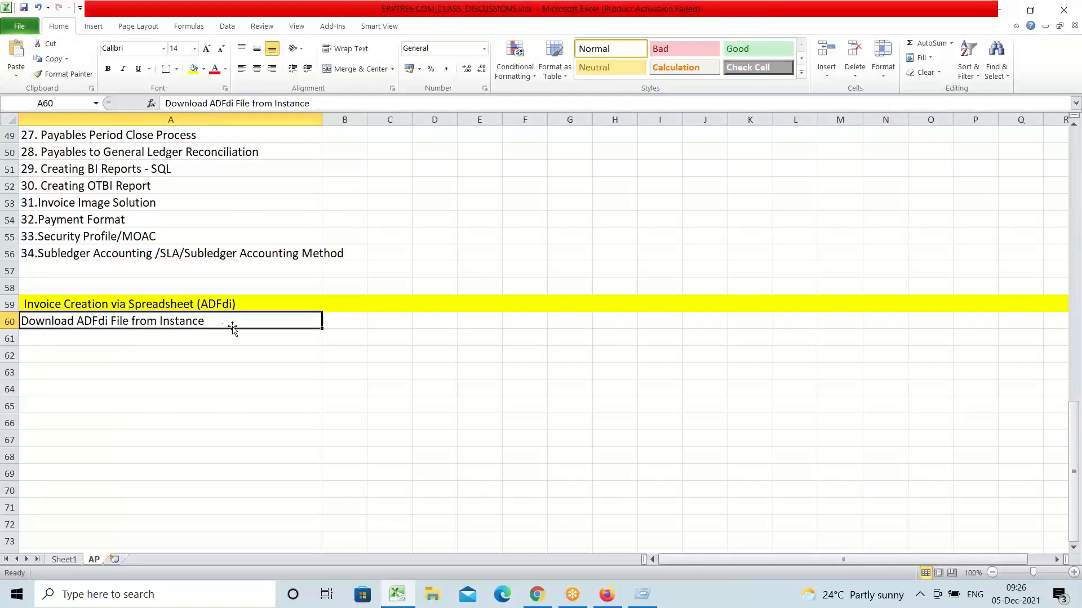
{"action": "left_click", "coordinate": [140, 343]}
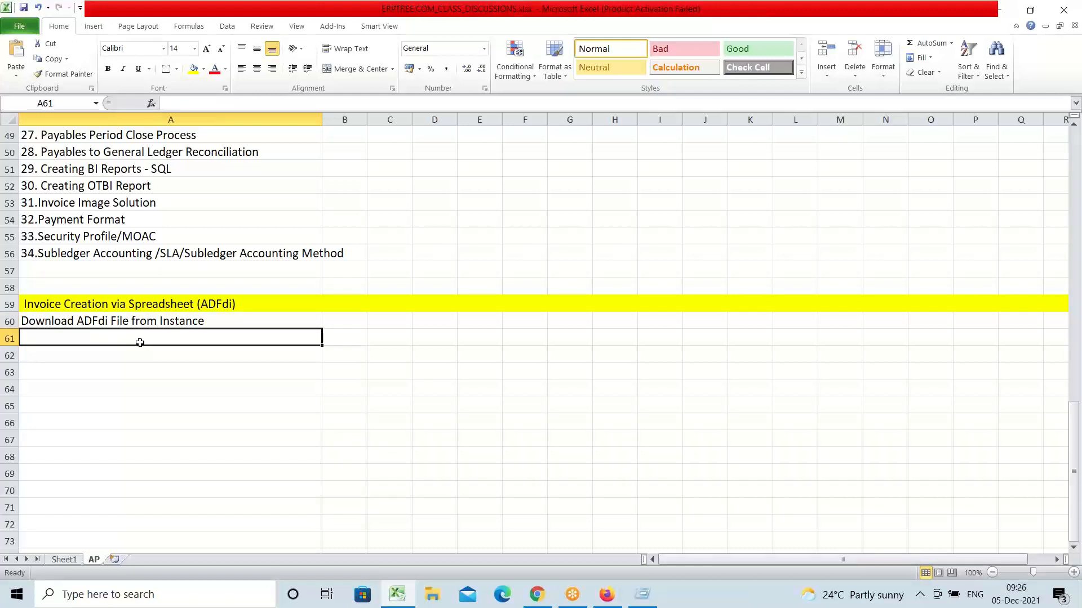
{"action": "type", "text": "Insta"}
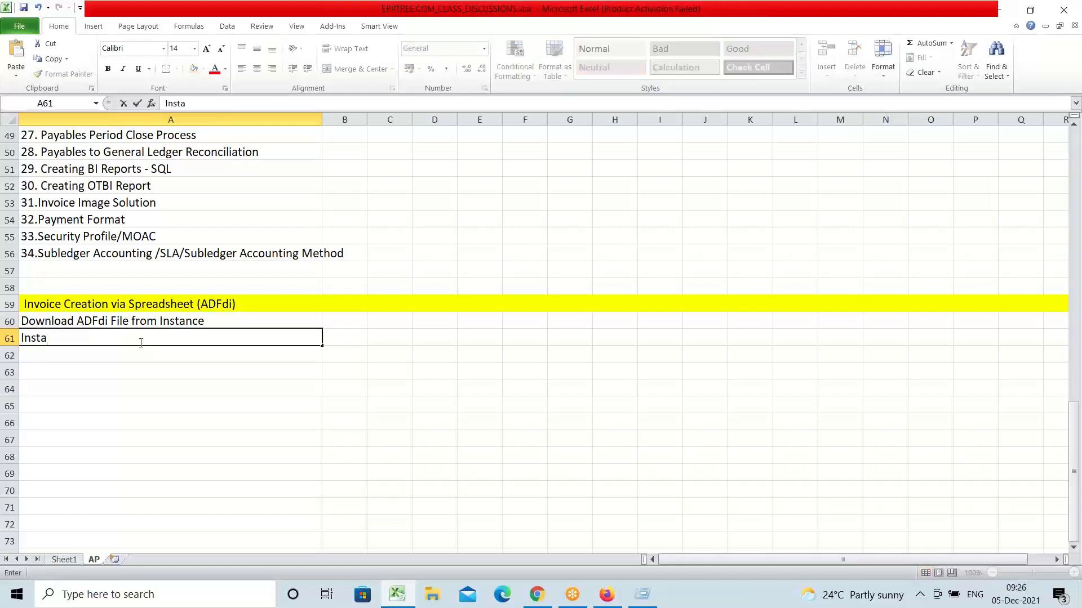
{"action": "type", "text": "ll as Admini"}
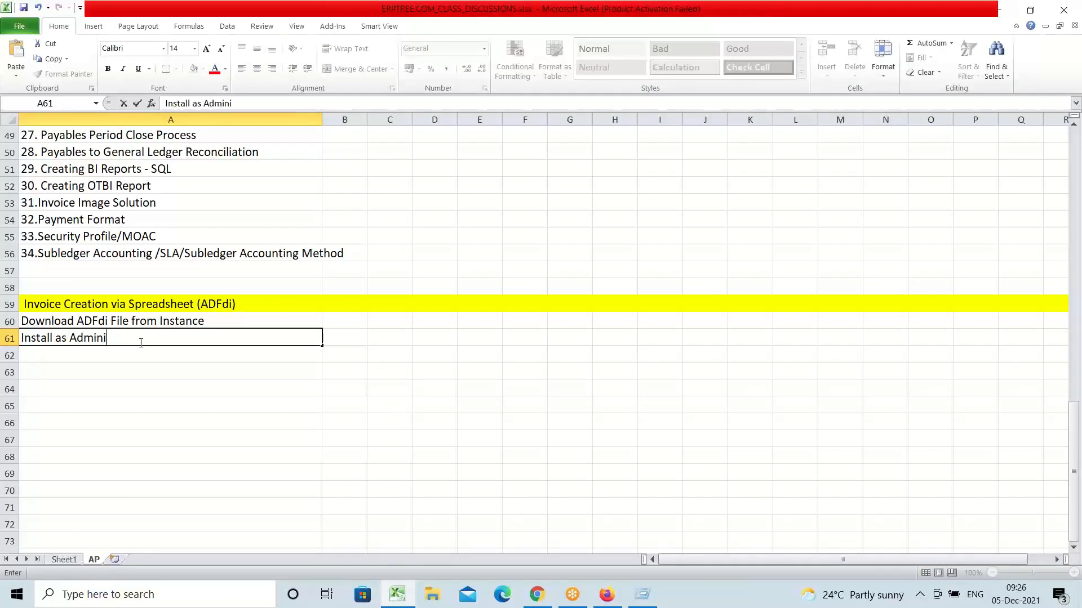
{"action": "type", "text": "strator"}
{"action": "key", "text": "ctrl+Return"}
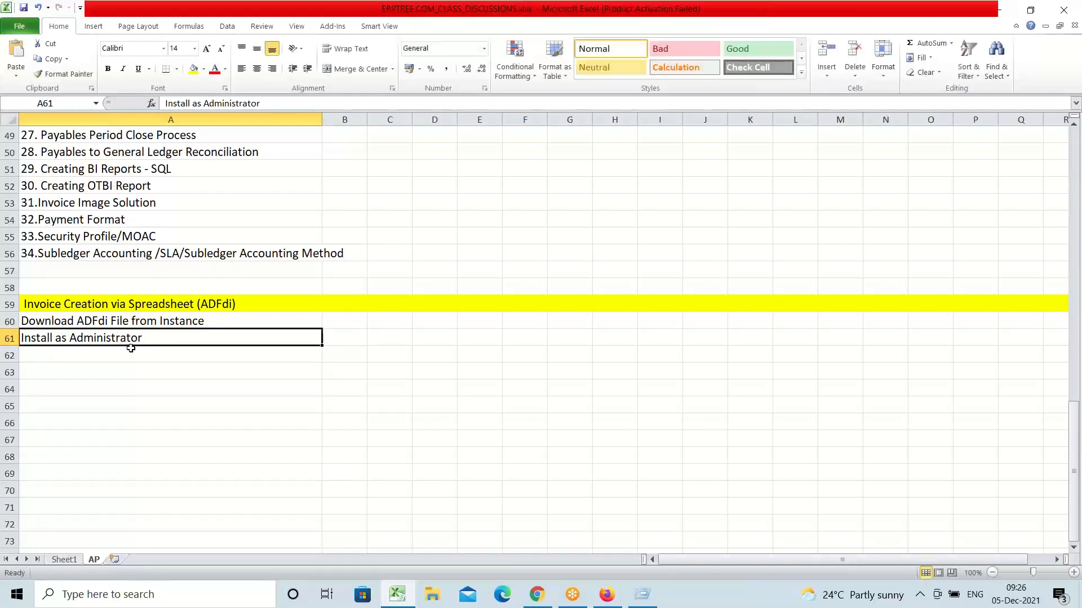
Step: Add 'Set Excel Options', 'Close Excel application' and 'Create Invoice in Spreadsheet' in A62:A64
{"action": "left_click", "coordinate": [131, 361]}
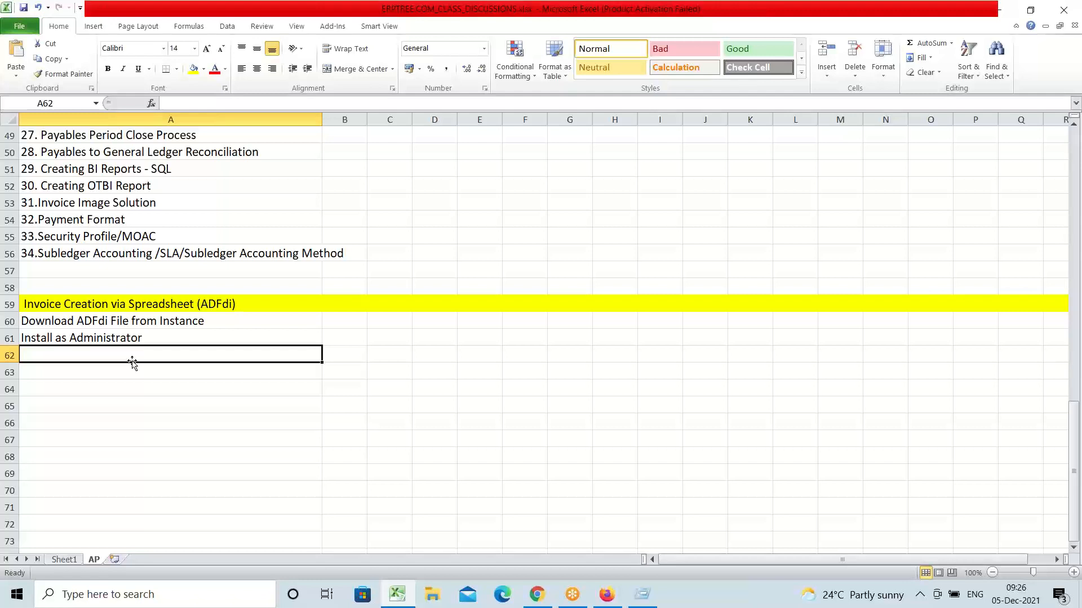
{"action": "type", "text": "Set E"}
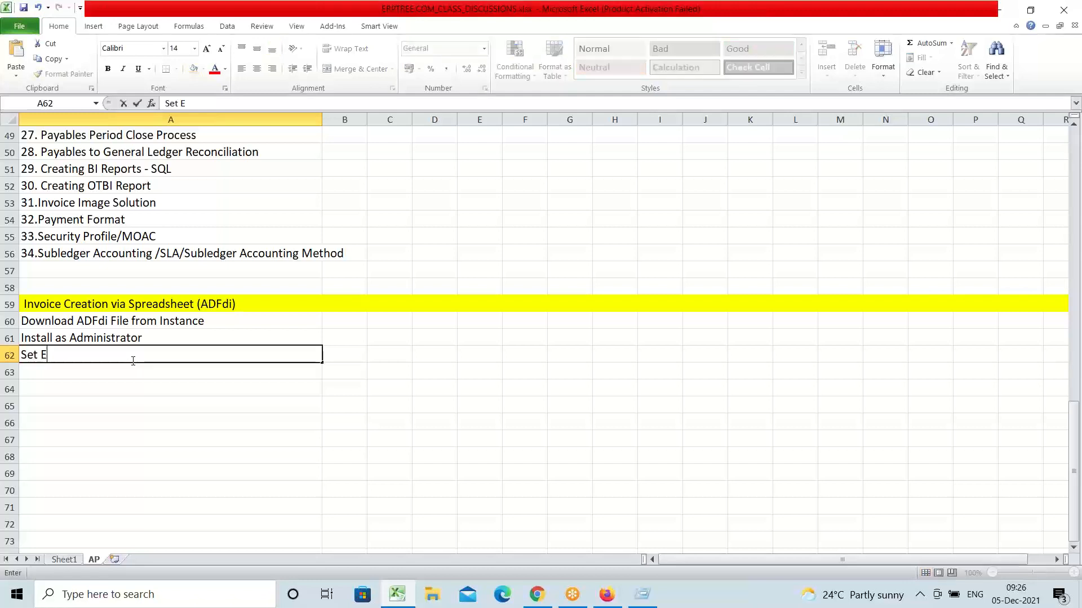
{"action": "type", "text": "xcel Options"}
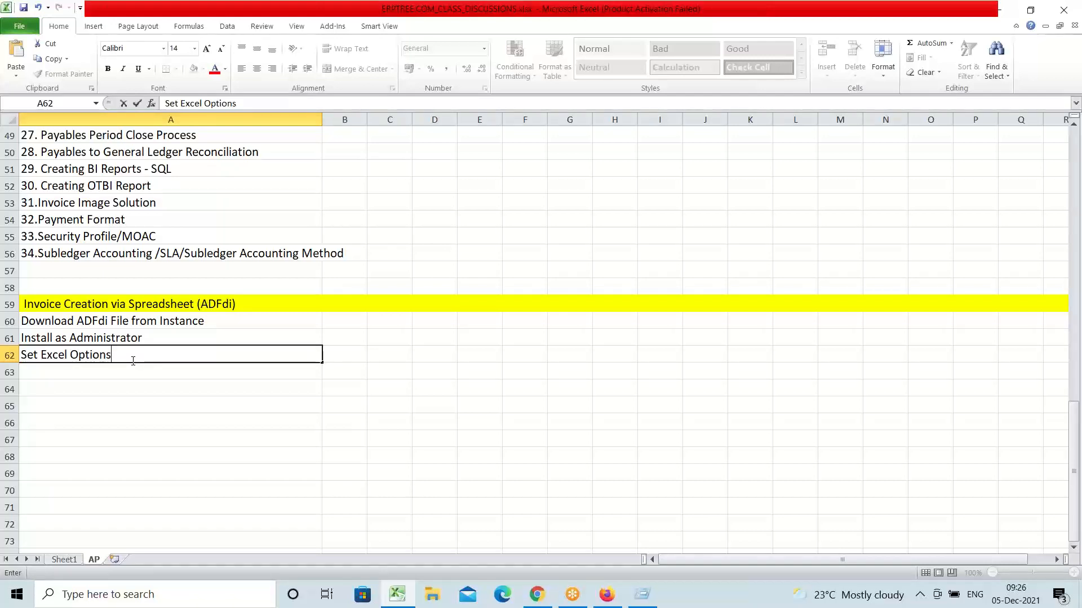
{"action": "key", "text": "Return"}
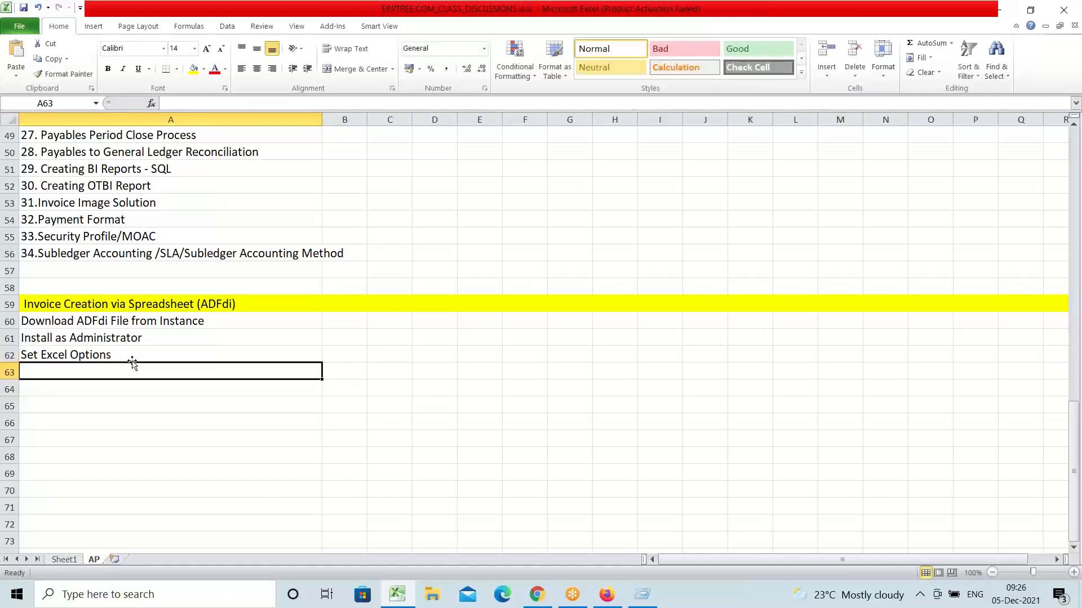
{"action": "type", "text": "Close"}
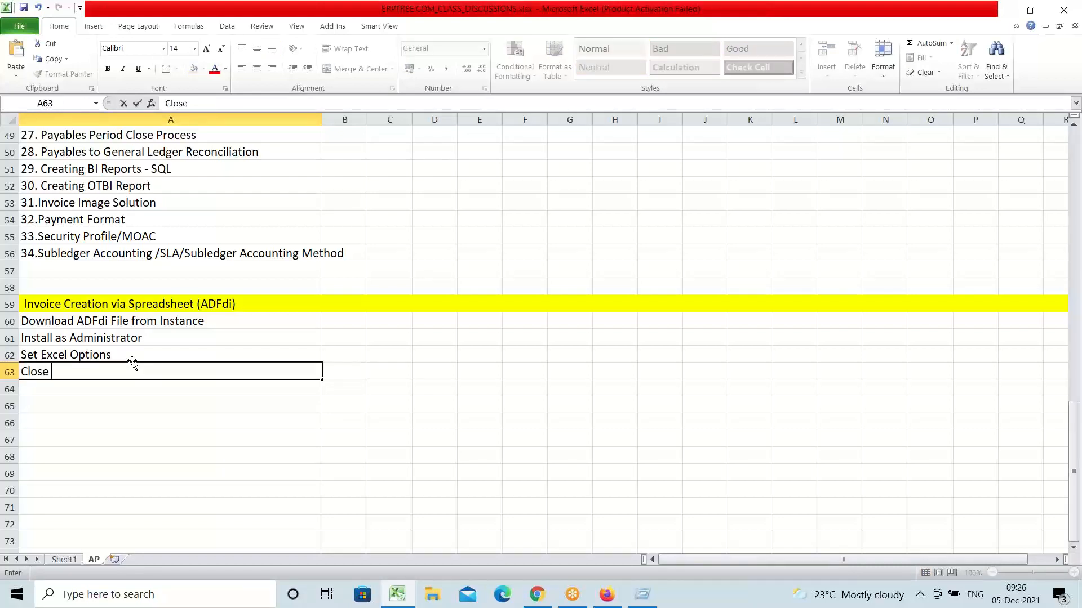
{"action": "type", "text": " Excel and Re"}
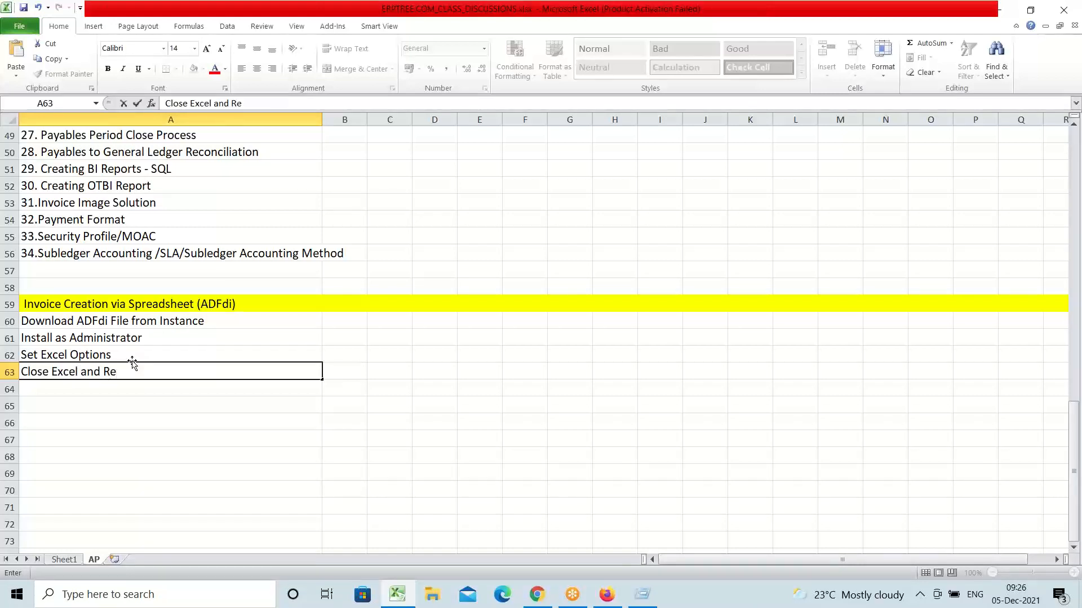
{"action": "key", "text": "BackSpace"}
{"action": "key", "text": "BackSpace"}
{"action": "key", "text": "BackSpace"}
{"action": "key", "text": "BackSpace"}
{"action": "key", "text": "BackSpace"}
{"action": "key", "text": "BackSpace"}
{"action": "key", "text": "BackSpace"}
{"action": "type", "text": "application"}
{"action": "key", "text": "ctrl+Return"}
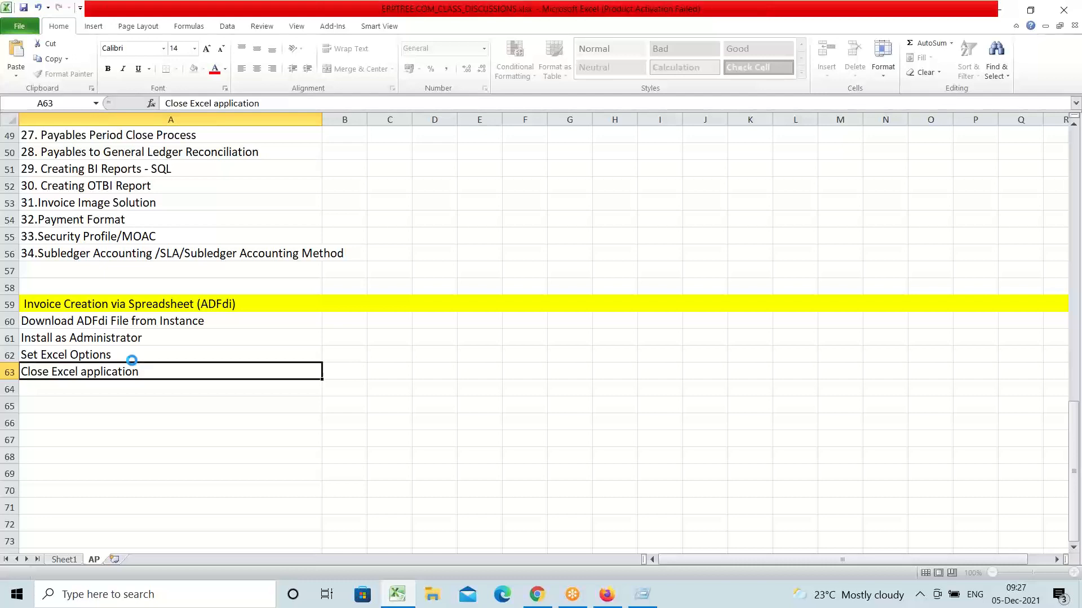
{"action": "type", "text": "C"}
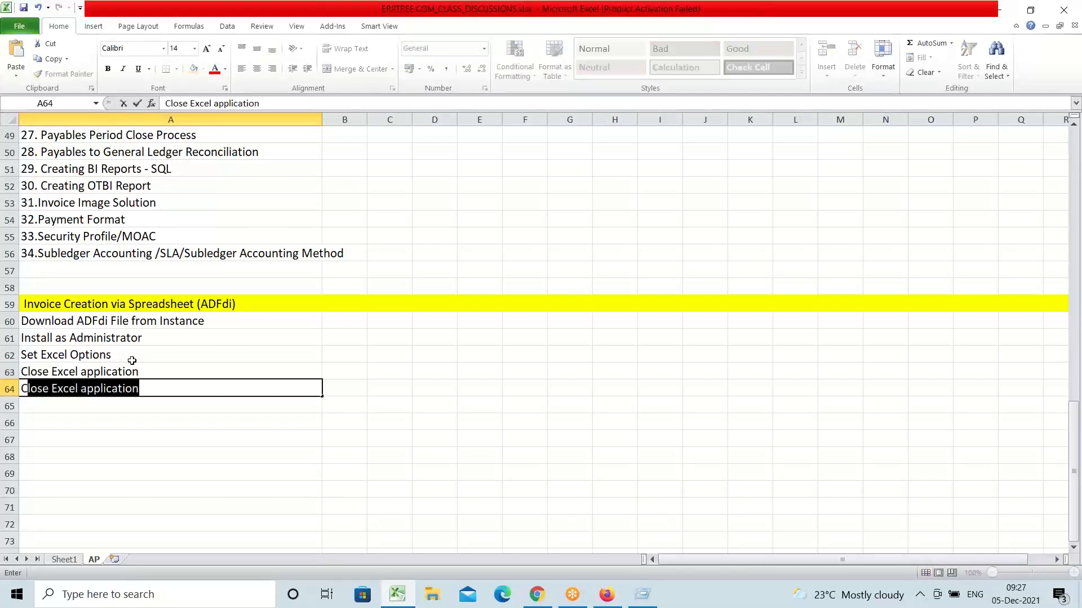
{"action": "type", "text": "reate Invoice"}
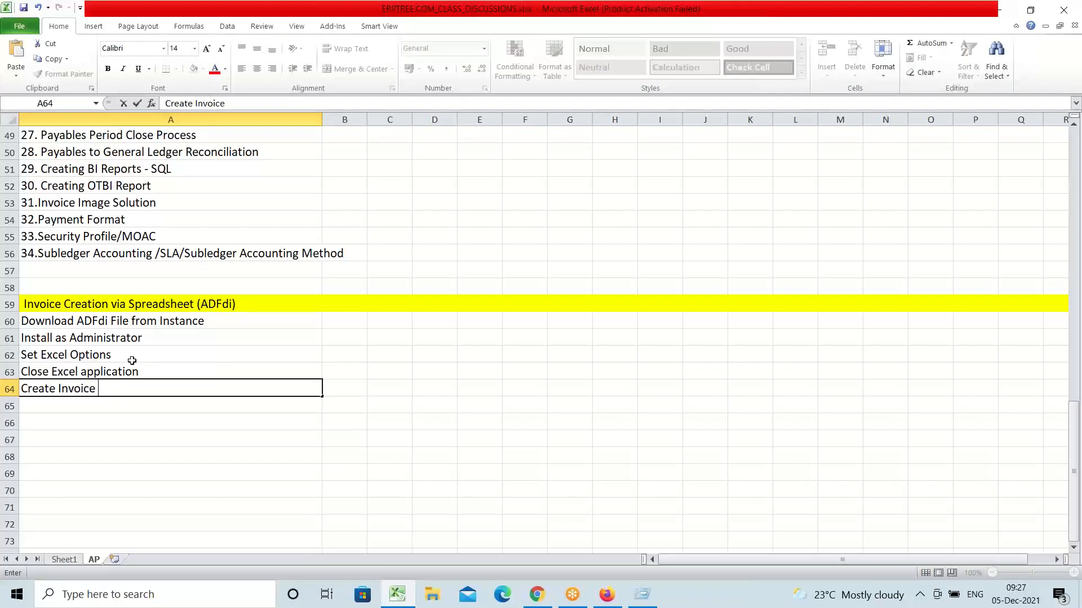
{"action": "type", "text": " in Spreadsheet"}
{"action": "key", "text": "ctrl+Return"}
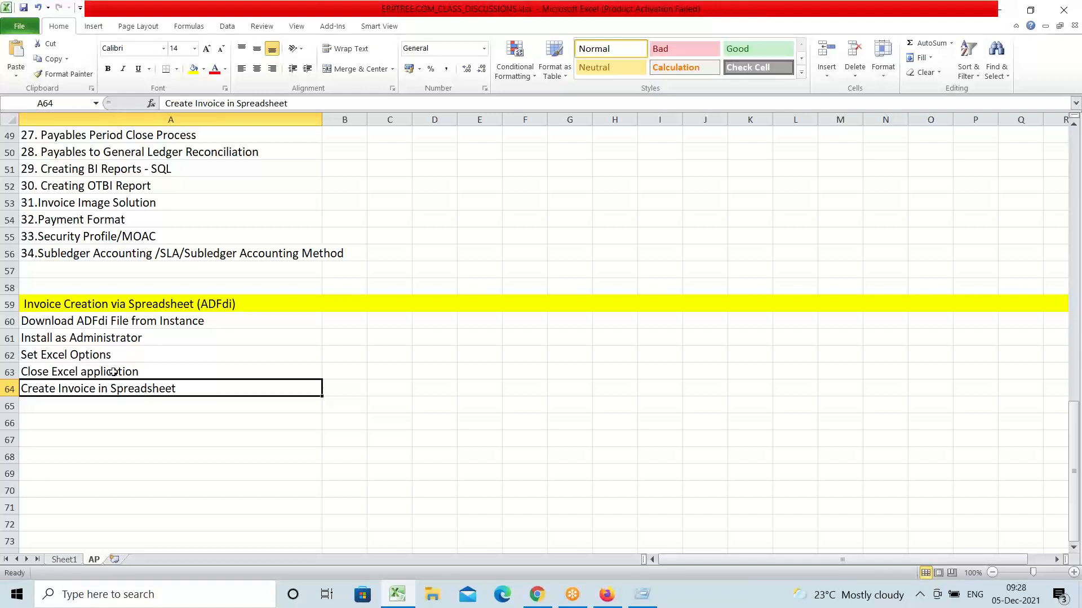
{"action": "left_click", "coordinate": [156, 323]}
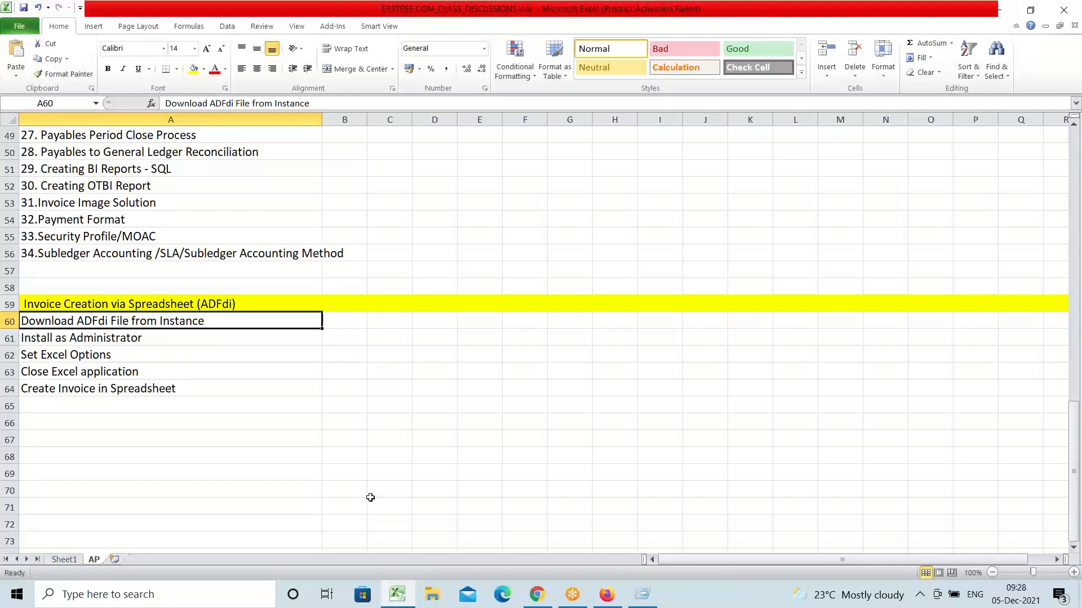
Step: Switch to Oracle Cloud and open the Navigator, expanding the Others and Configuration groups
{"action": "left_click", "coordinate": [606, 595]}
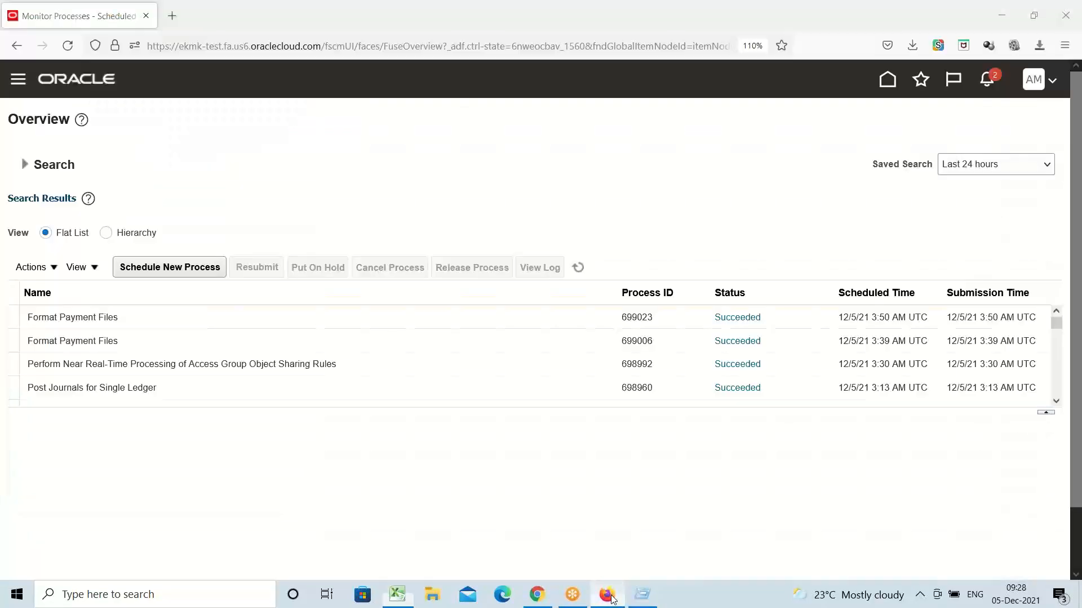
{"action": "left_click", "coordinate": [18, 80]}
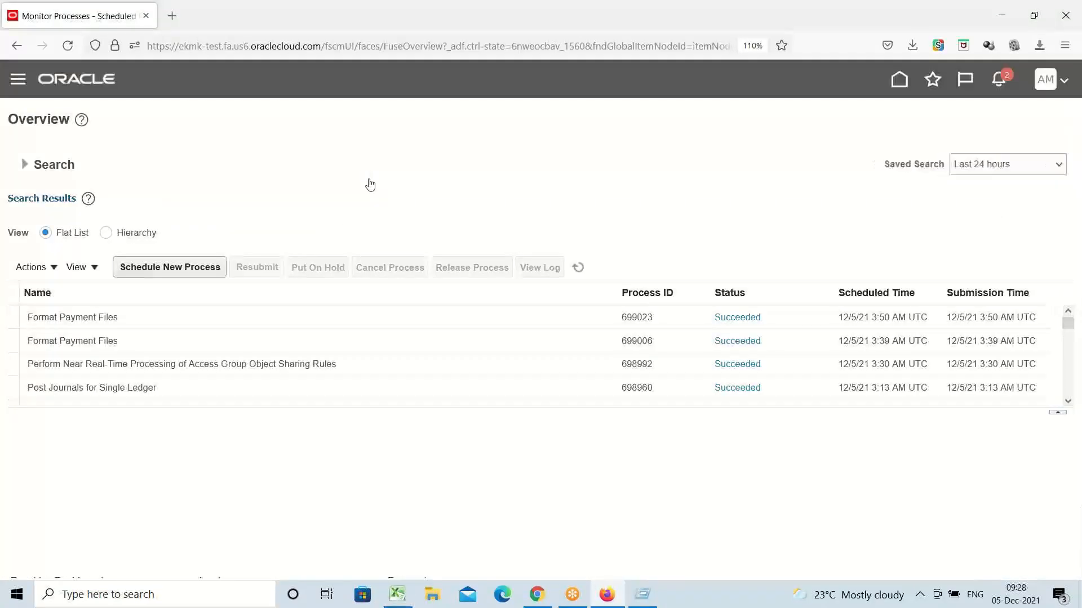
{"action": "scroll", "coordinate": [335, 256], "scroll_direction": "down", "scroll_amount": 5}
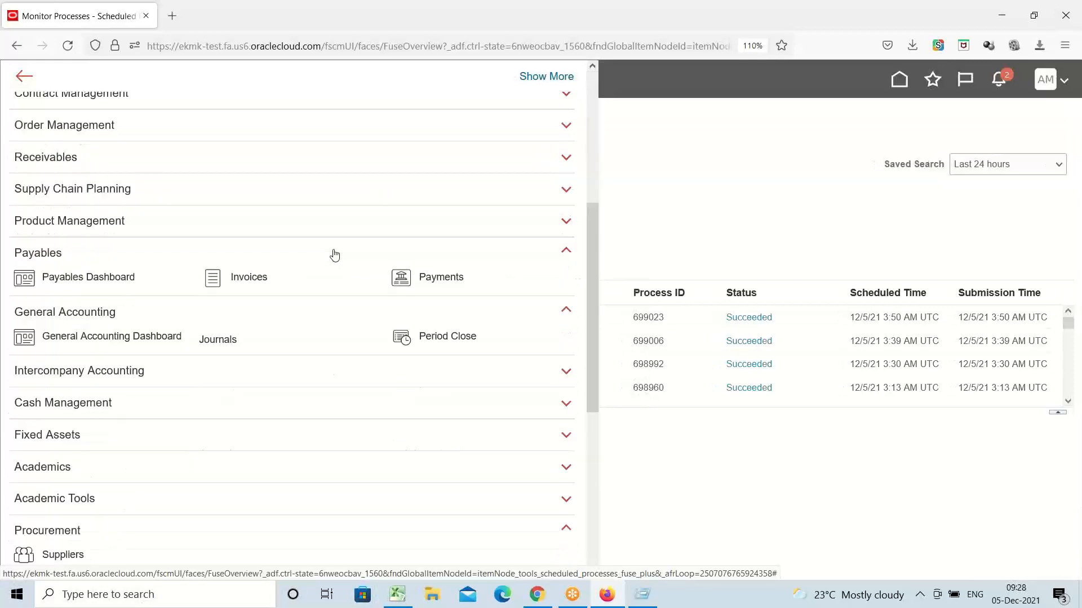
{"action": "scroll", "coordinate": [334, 256], "scroll_direction": "down", "scroll_amount": 4}
{"action": "scroll", "coordinate": [335, 256], "scroll_direction": "down", "scroll_amount": 2}
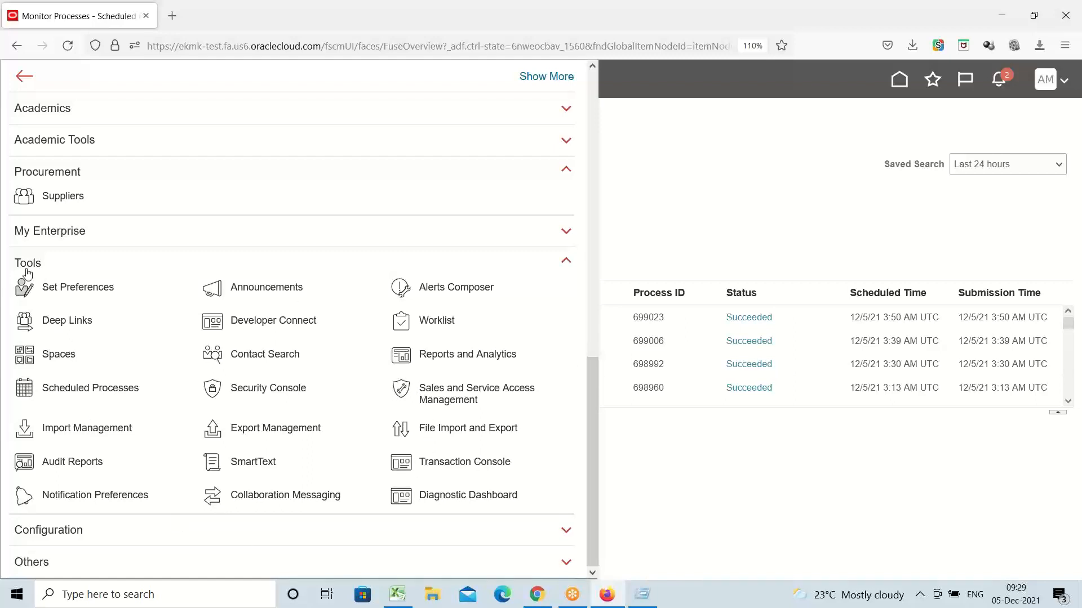
{"action": "left_click", "coordinate": [32, 562]}
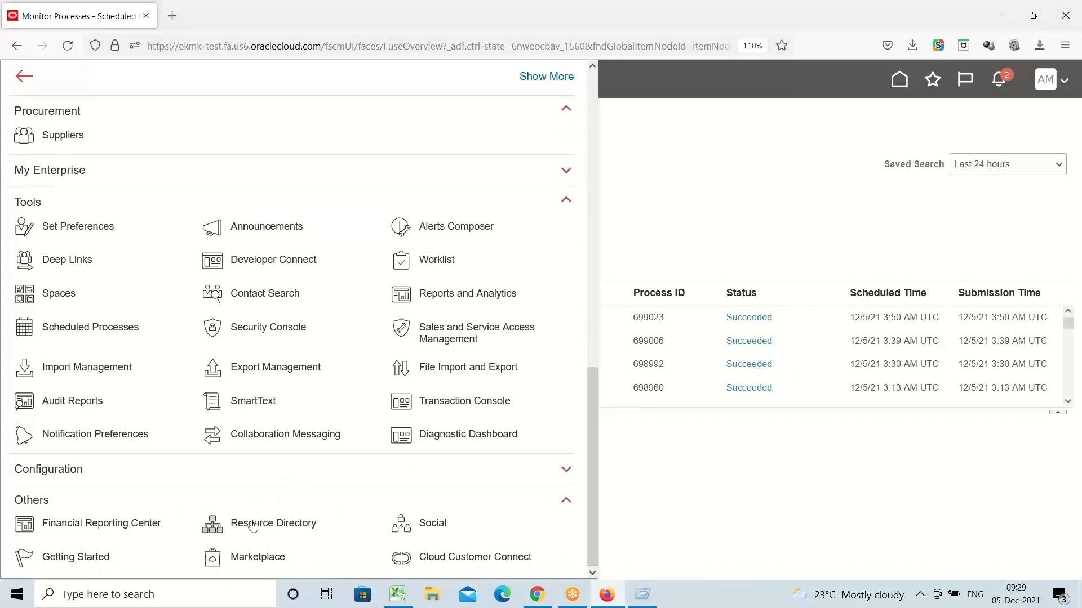
{"action": "left_click", "coordinate": [72, 471]}
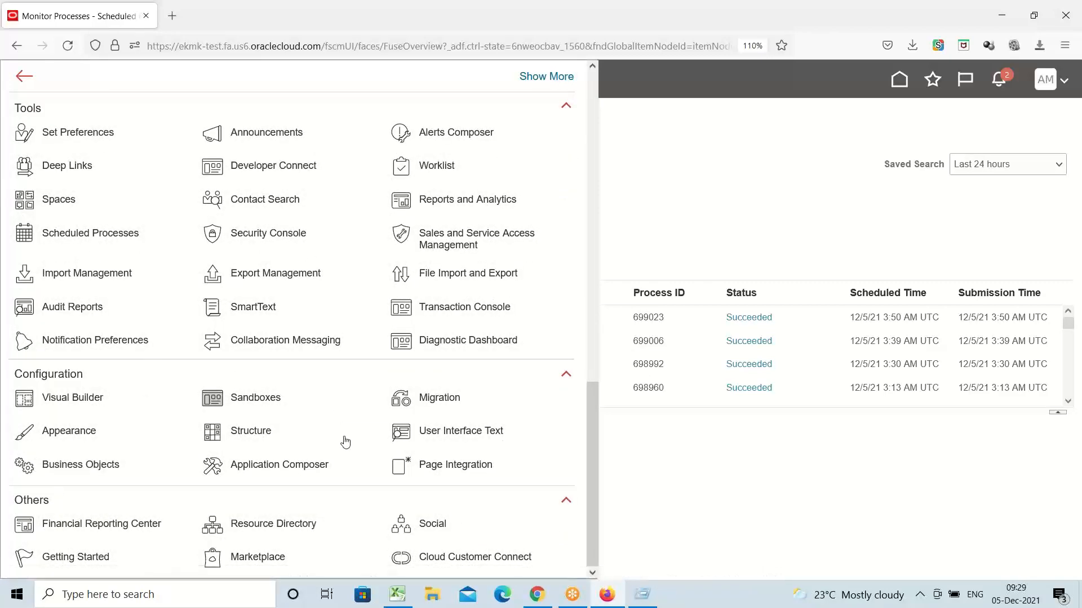
{"action": "scroll", "coordinate": [469, 465], "scroll_direction": "up", "scroll_amount": 1}
{"action": "scroll", "coordinate": [467, 465], "scroll_direction": "up", "scroll_amount": 4}
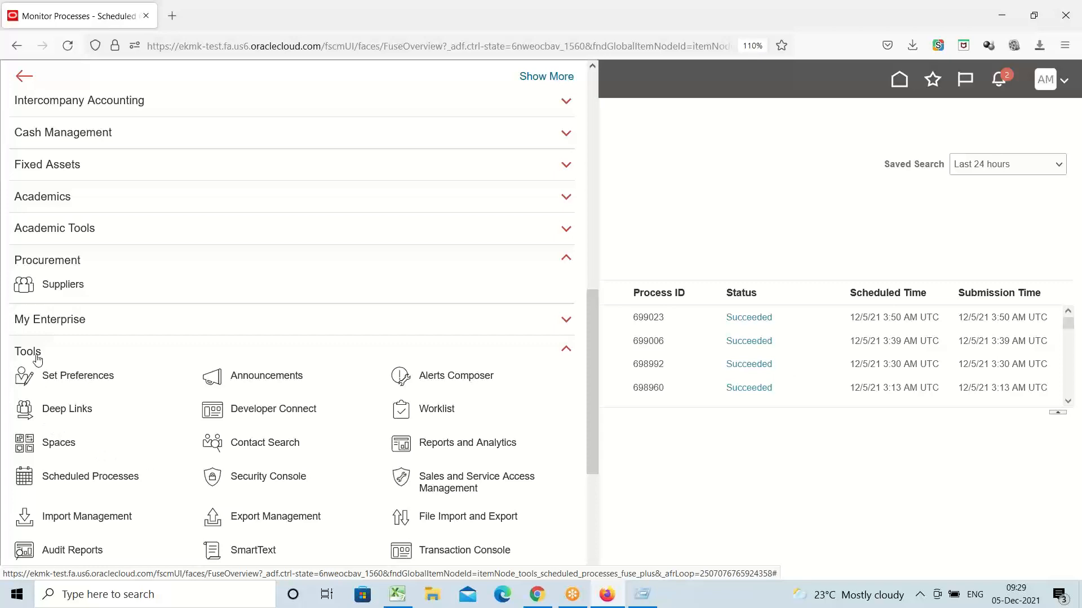
{"action": "scroll", "coordinate": [174, 359], "scroll_direction": "up", "scroll_amount": 4}
{"action": "scroll", "coordinate": [185, 361], "scroll_direction": "up", "scroll_amount": 6}
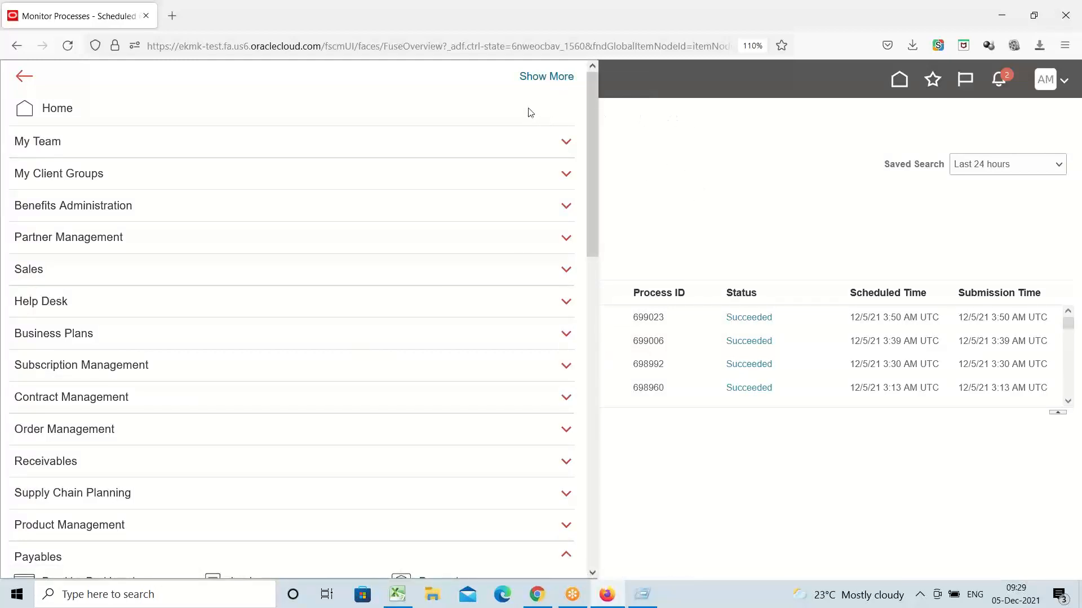
Step: Expand all navigator groups with Show More and scroll down to the Tools section
{"action": "left_click", "coordinate": [544, 76]}
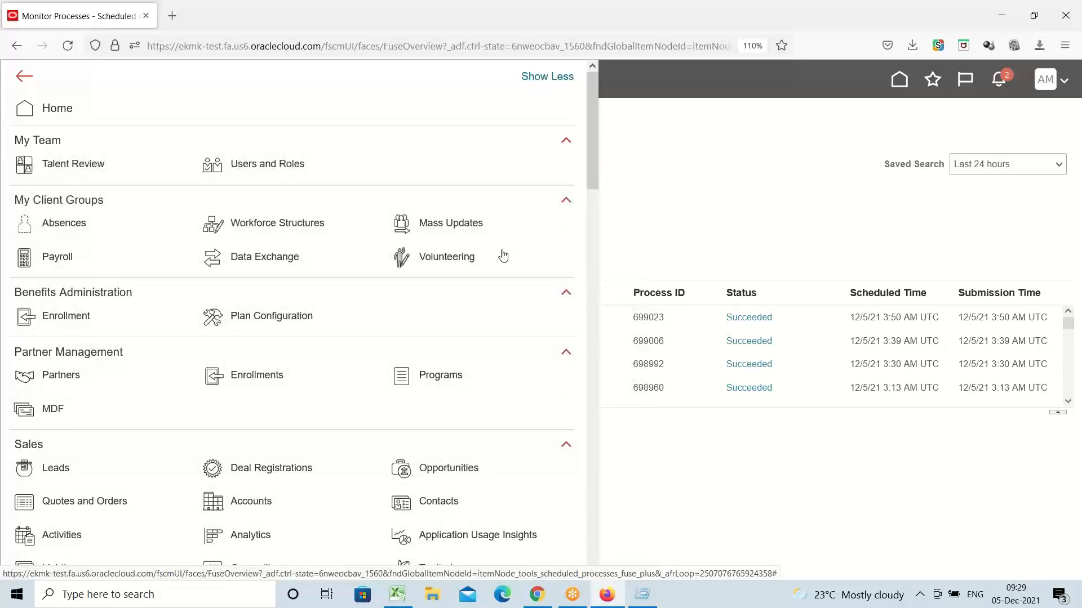
{"action": "scroll", "coordinate": [503, 257], "scroll_direction": "down", "scroll_amount": 4}
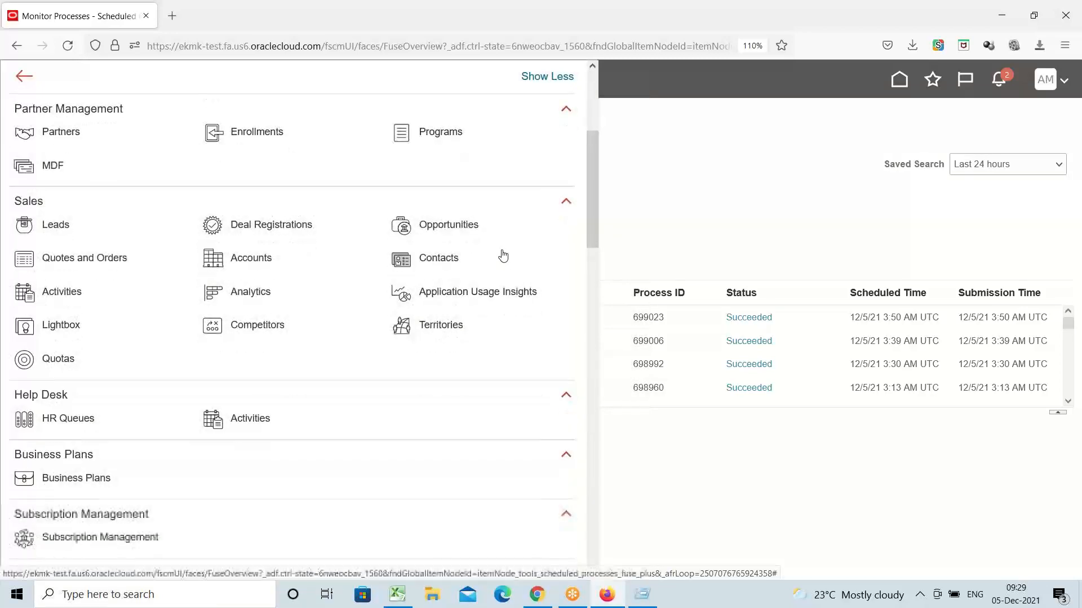
{"action": "scroll", "coordinate": [503, 257], "scroll_direction": "down", "scroll_amount": 4}
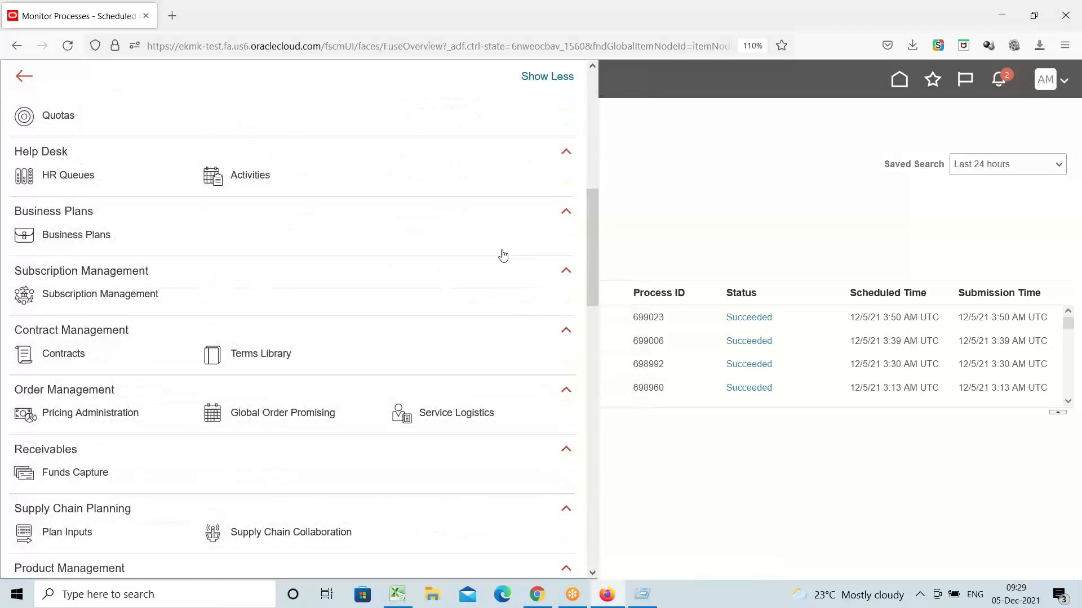
{"action": "scroll", "coordinate": [503, 256], "scroll_direction": "down", "scroll_amount": 2}
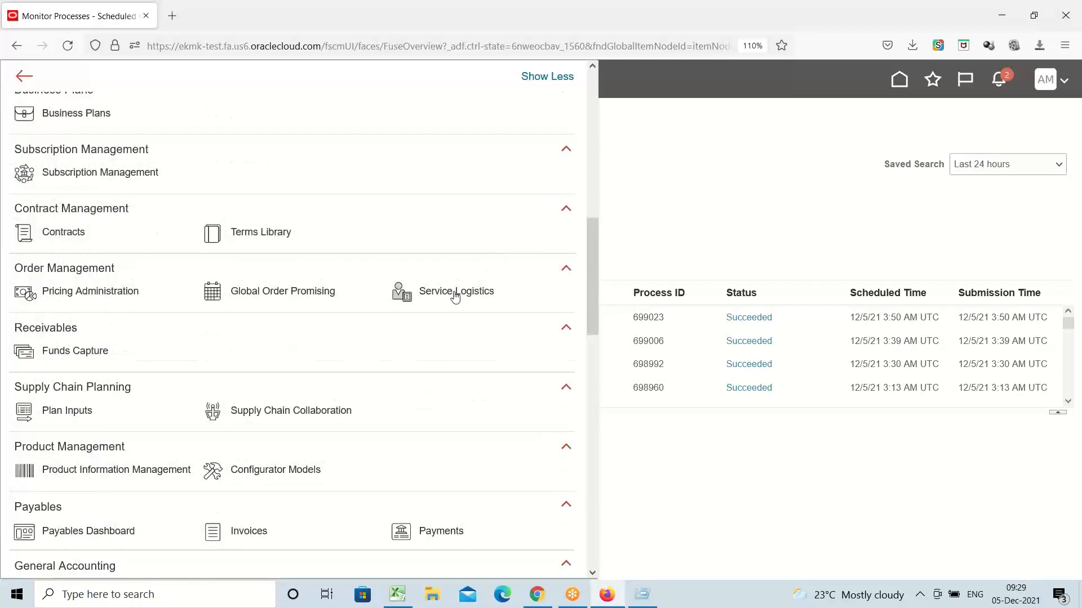
{"action": "scroll", "coordinate": [415, 371], "scroll_direction": "down", "scroll_amount": 5}
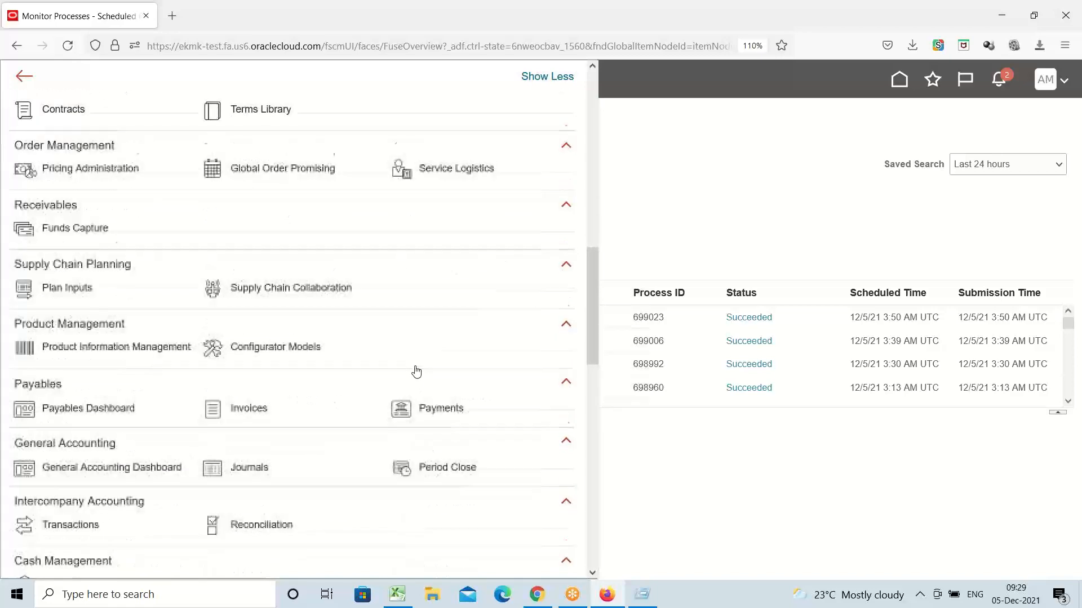
{"action": "scroll", "coordinate": [417, 371], "scroll_direction": "down", "scroll_amount": 3}
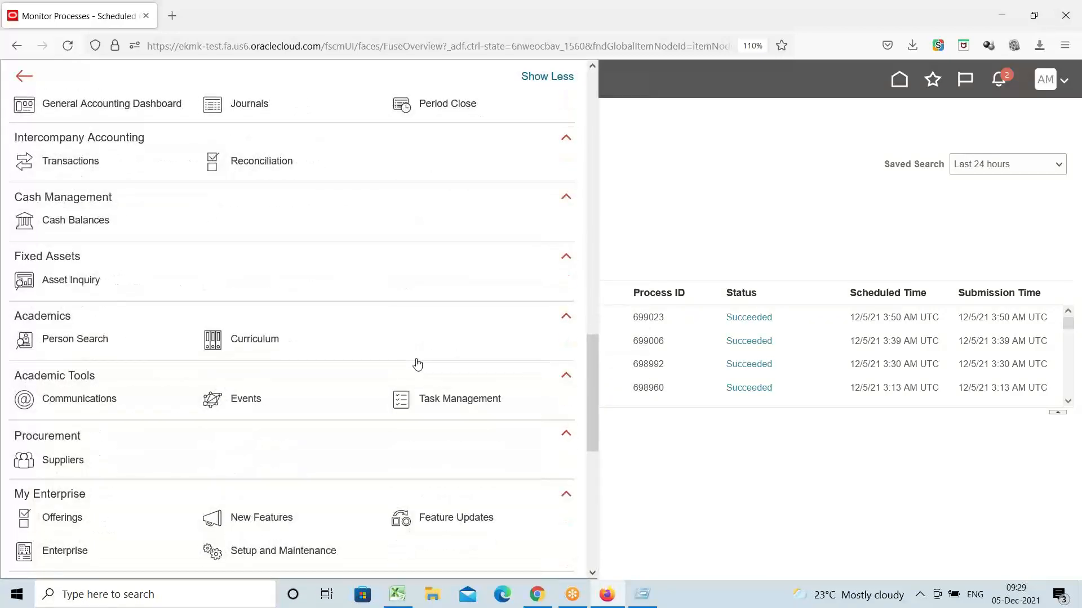
{"action": "scroll", "coordinate": [417, 360], "scroll_direction": "down", "scroll_amount": 3}
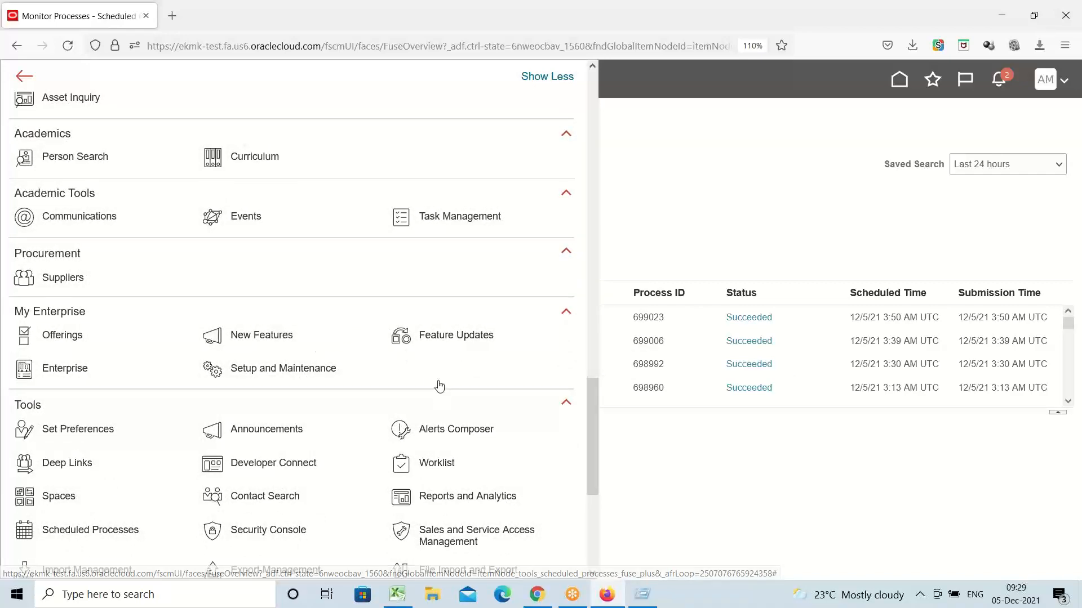
{"action": "scroll", "coordinate": [437, 383], "scroll_direction": "down", "scroll_amount": 3}
{"action": "scroll", "coordinate": [438, 376], "scroll_direction": "down", "scroll_amount": 1}
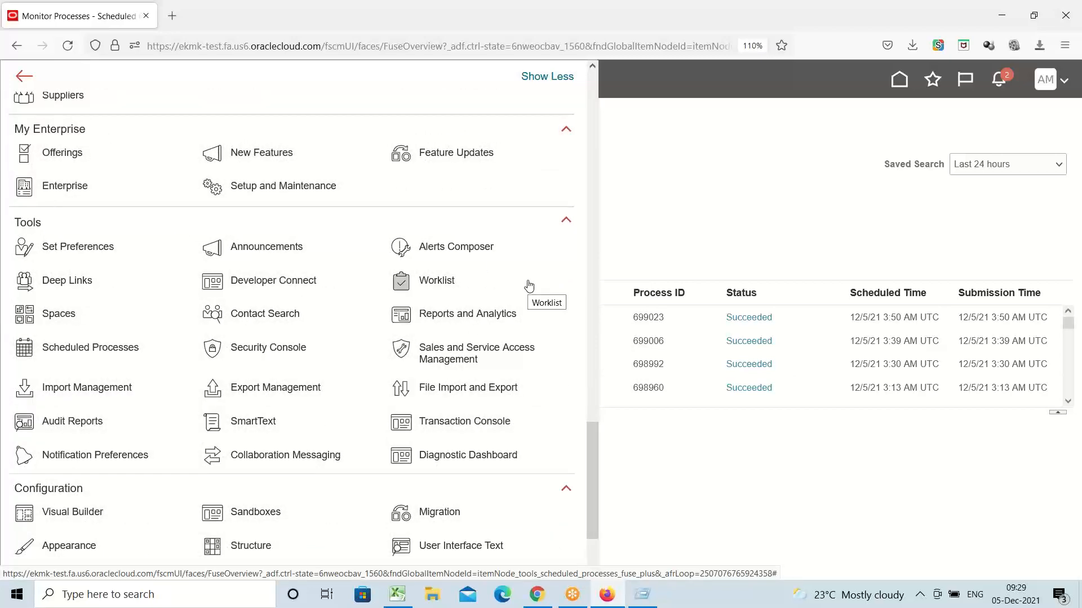
{"action": "scroll", "coordinate": [529, 285], "scroll_direction": "down", "scroll_amount": 3}
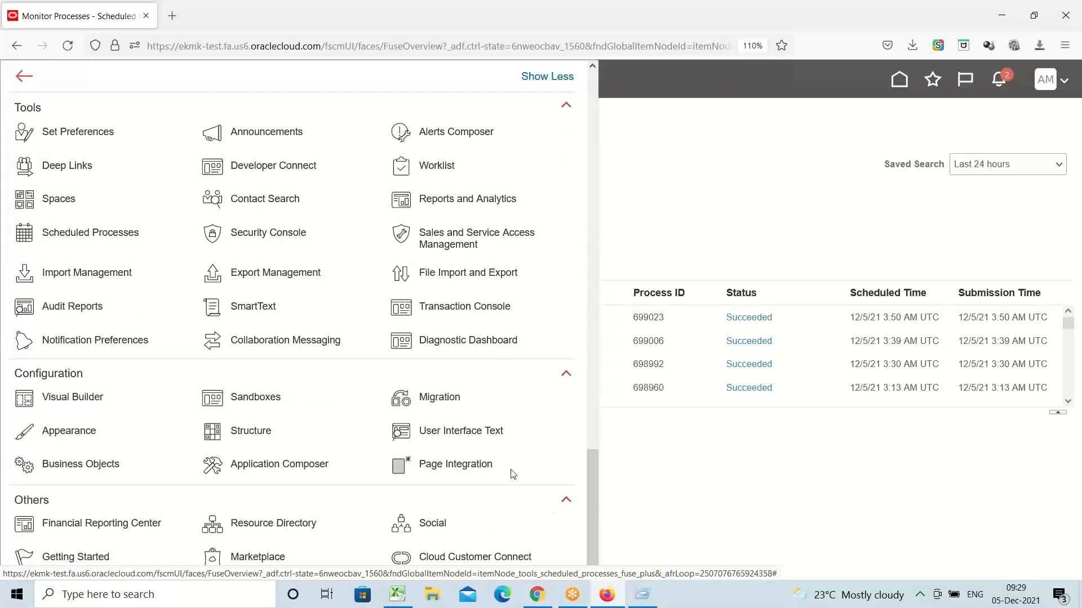
{"action": "left_click", "coordinate": [663, 493]}
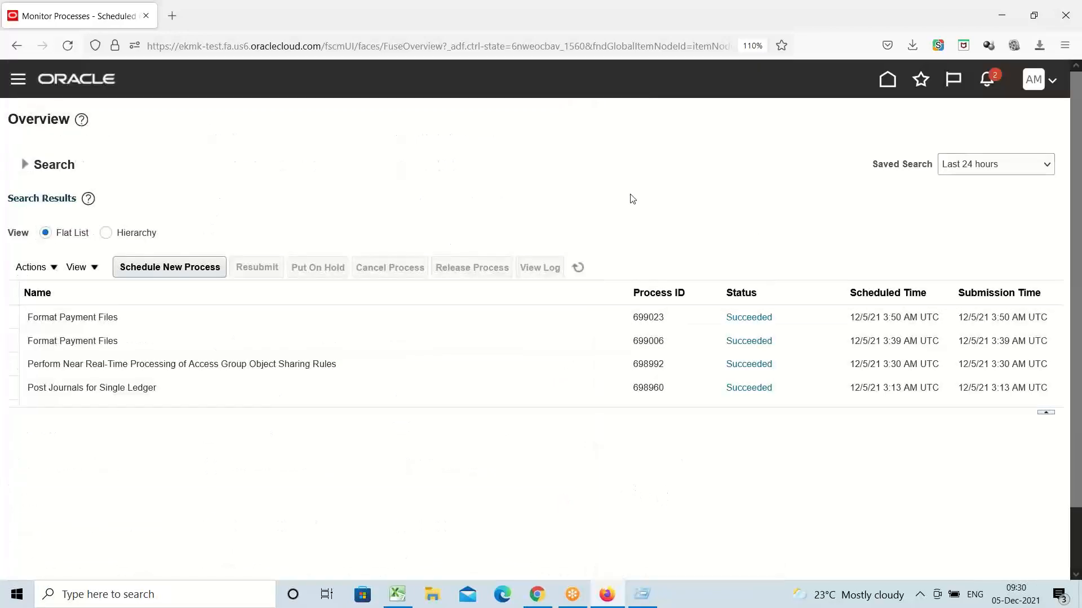
{"action": "left_click", "coordinate": [19, 79]}
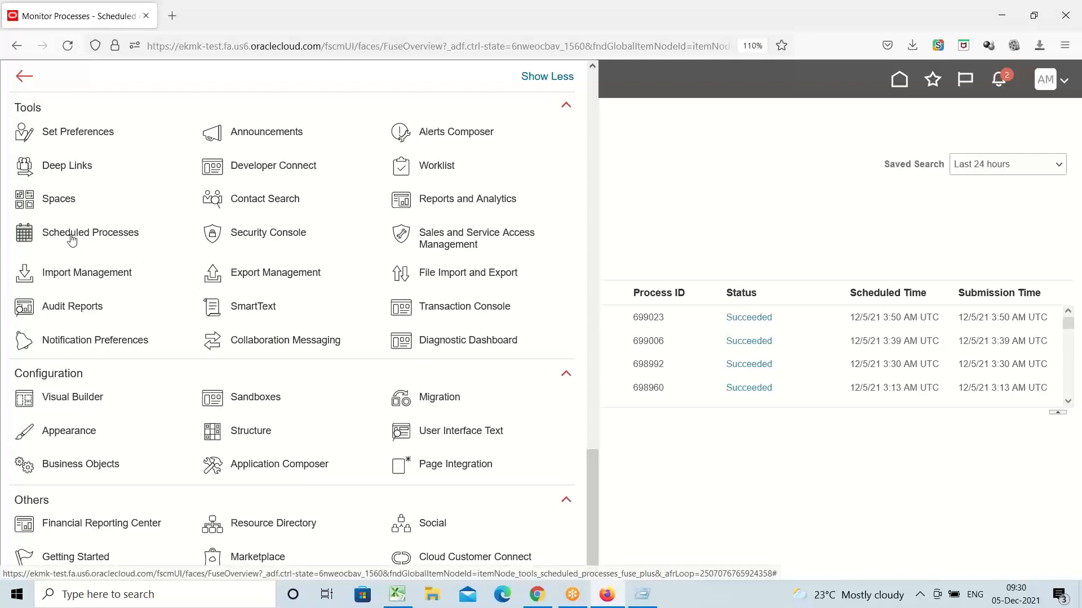
Step: In the Security Console, add a user account with last name ABCX, user name and password, and save
{"action": "left_click", "coordinate": [263, 238]}
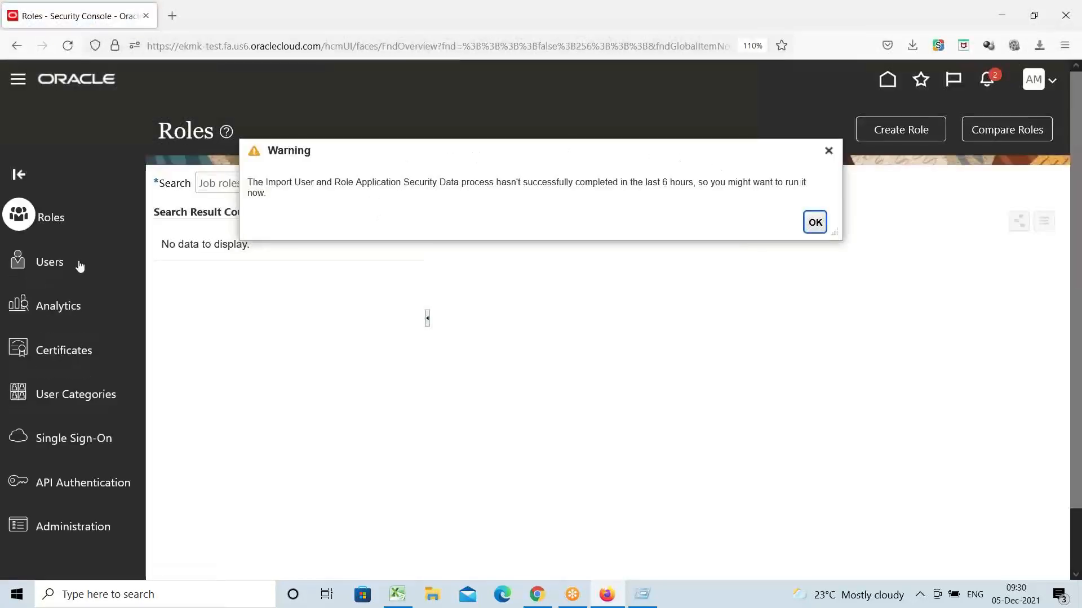
{"action": "left_click", "coordinate": [58, 271]}
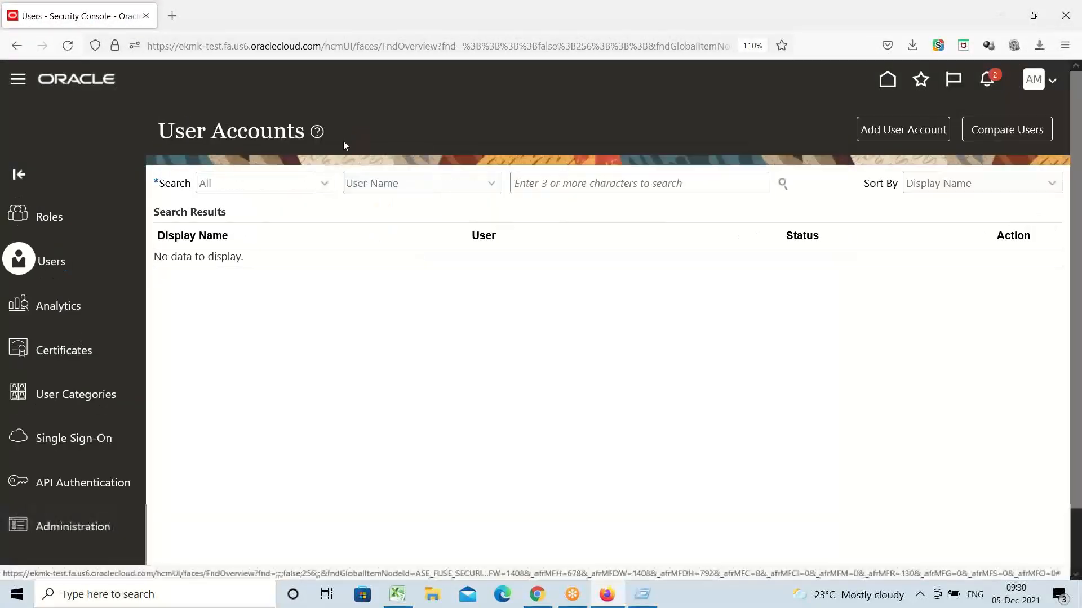
{"action": "left_click", "coordinate": [902, 132]}
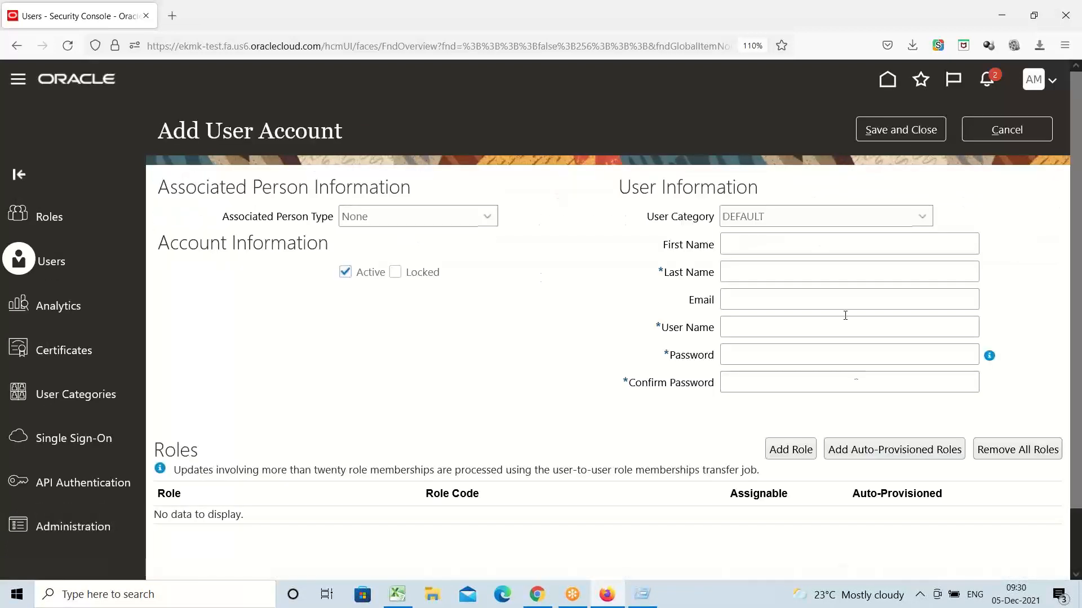
{"action": "left_click", "coordinate": [733, 277]}
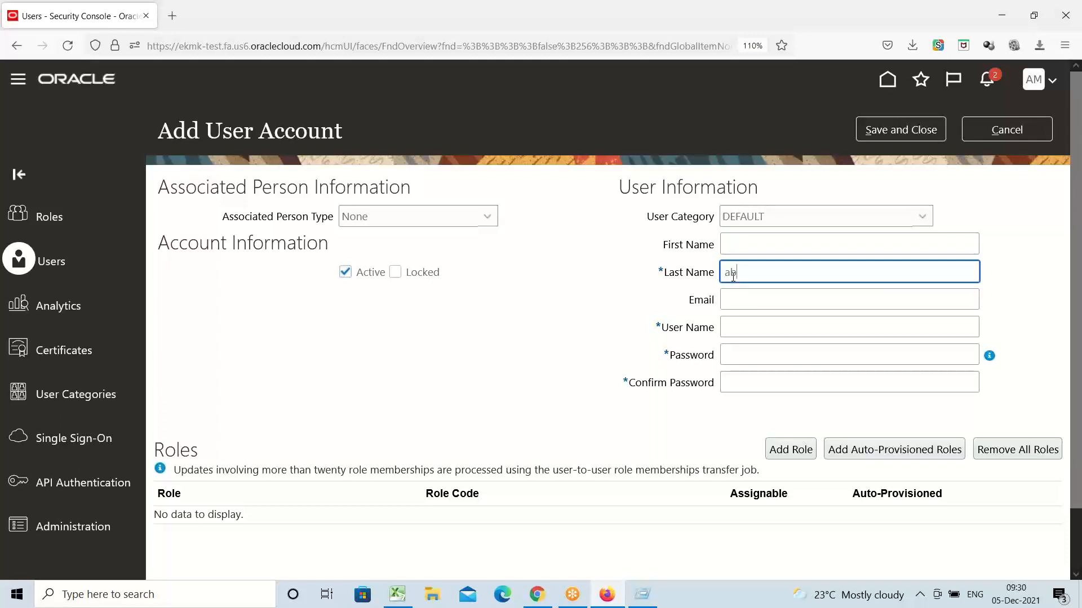
{"action": "key", "text": "BackSpace"}
{"action": "type", "text": "ABCX"}
{"action": "key", "text": "Tab"}
{"action": "key", "text": "Tab"}
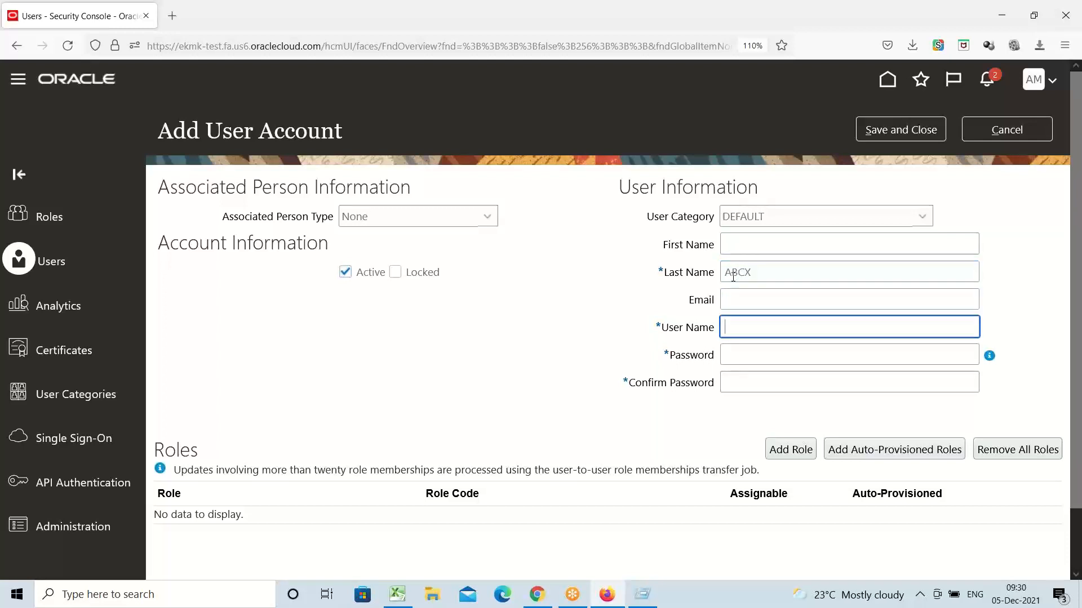
{"action": "key", "text": "Tab"}
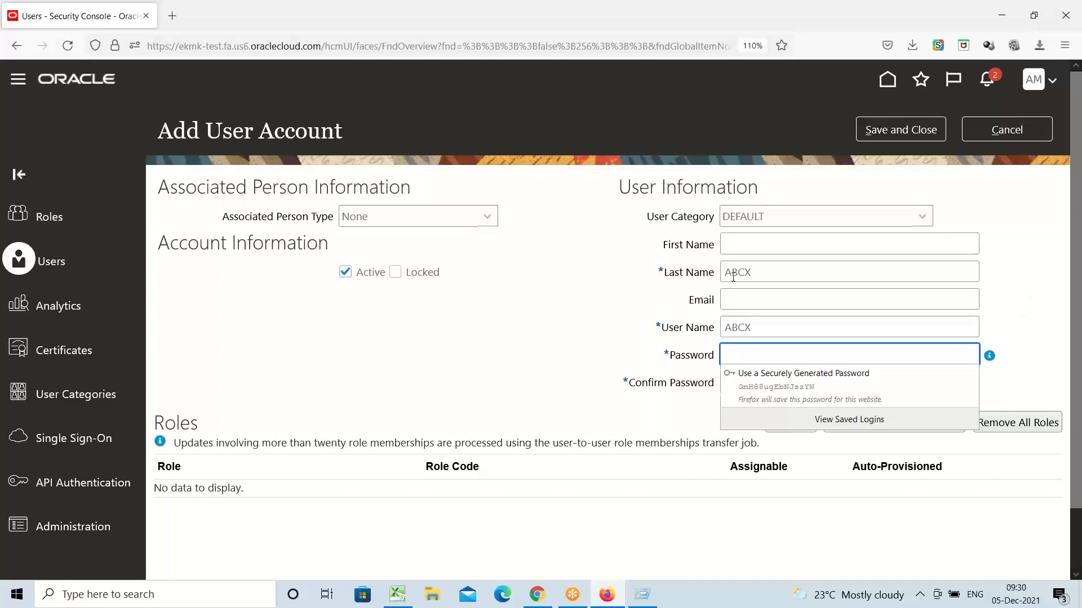
{"action": "type", "text": "********"}
{"action": "key", "text": "Tab"}
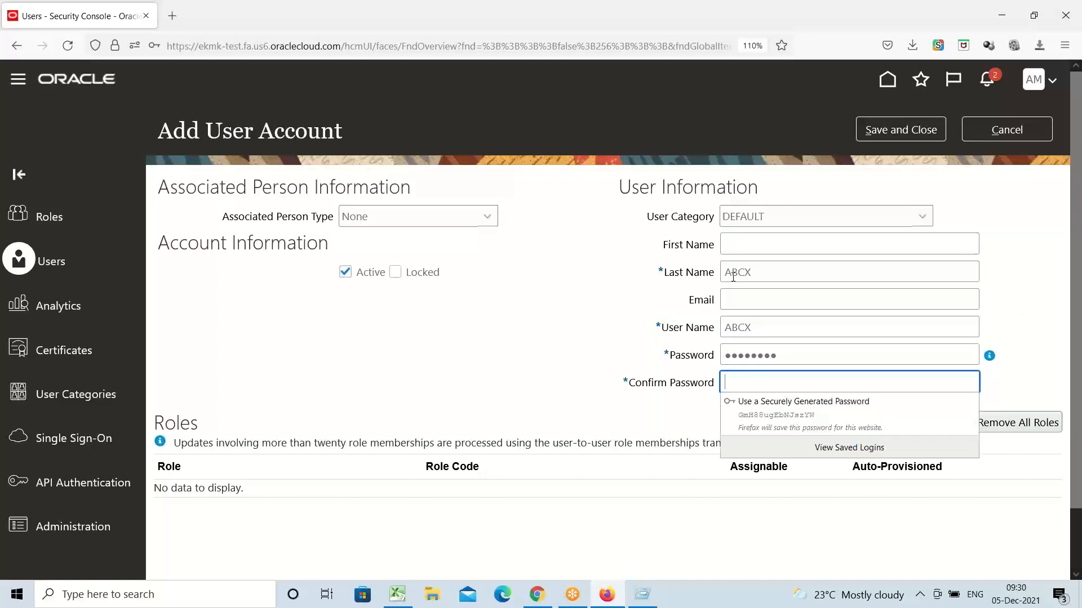
{"action": "type", "text": "********"}
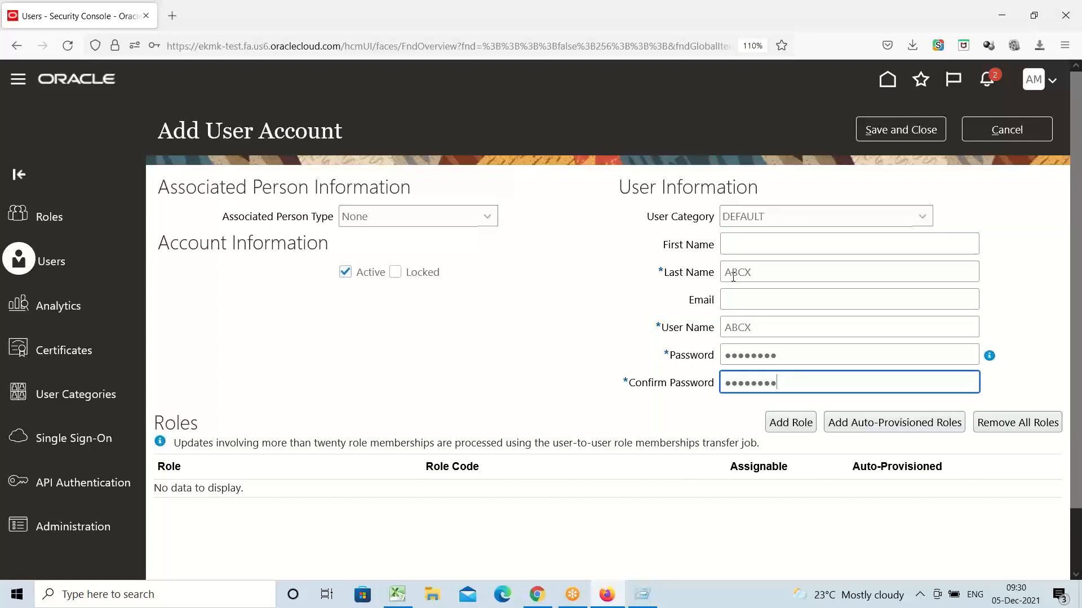
{"action": "left_click", "coordinate": [889, 136]}
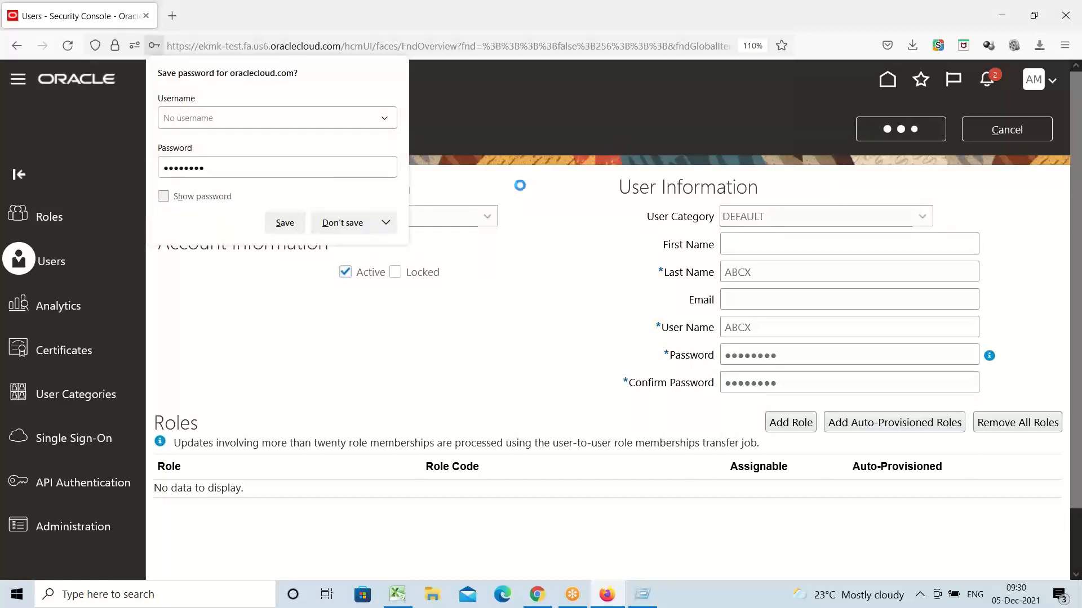
{"action": "left_click", "coordinate": [356, 220]}
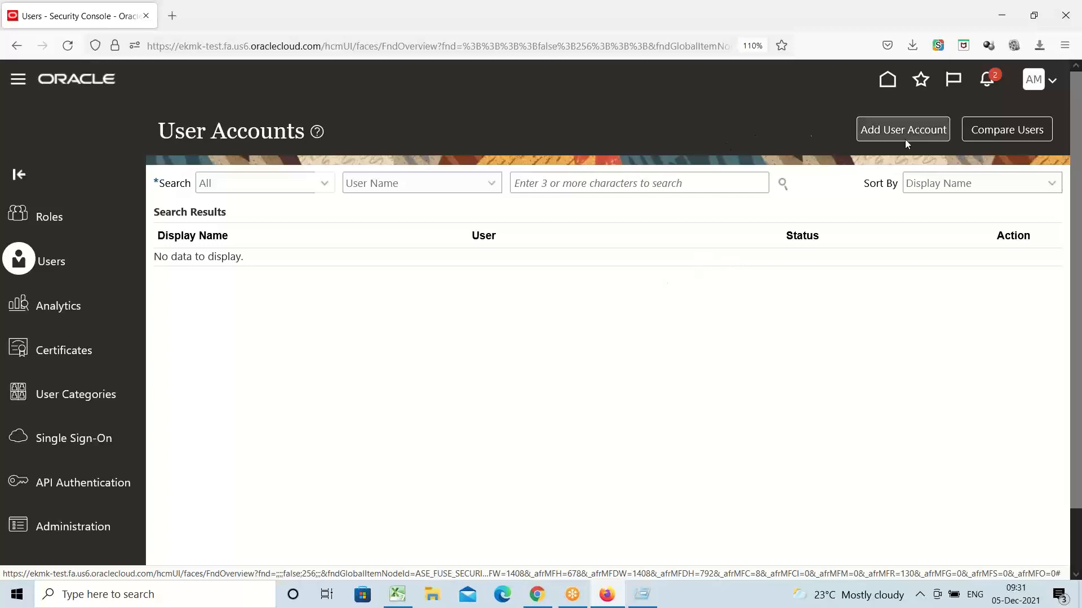
Step: Sign out and attempt to sign in as the new user, declining the browser's save prompt
{"action": "left_click", "coordinate": [1035, 85]}
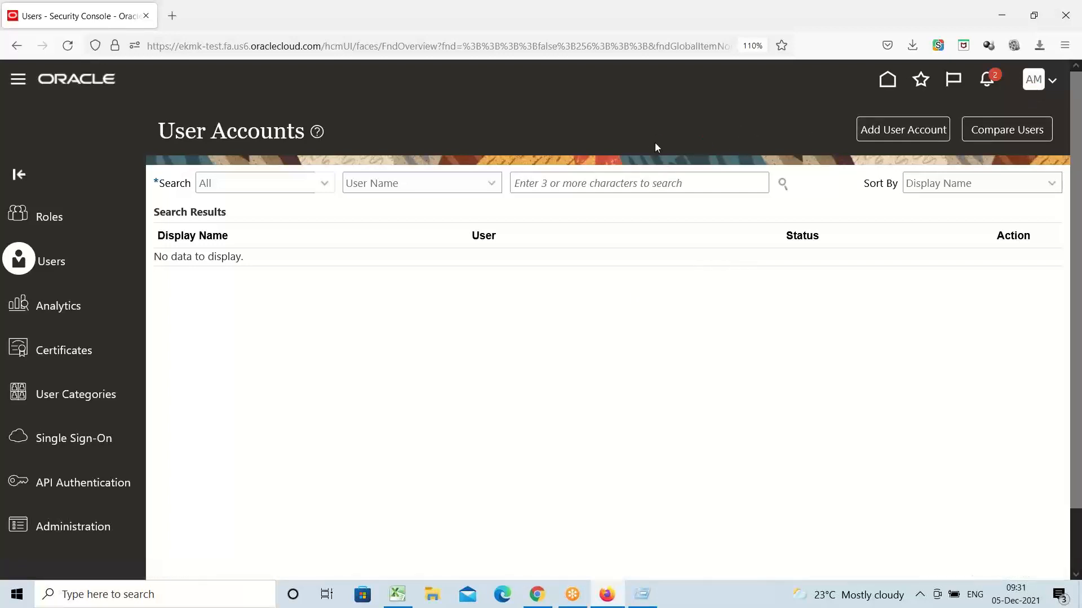
{"action": "left_click", "coordinate": [1025, 111]}
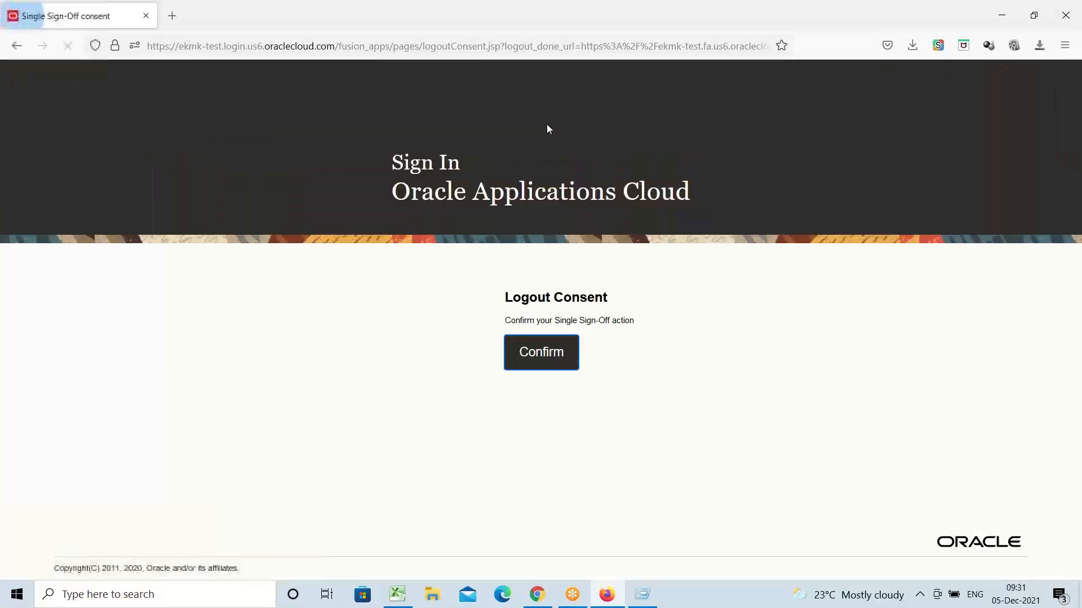
{"action": "left_click", "coordinate": [547, 357]}
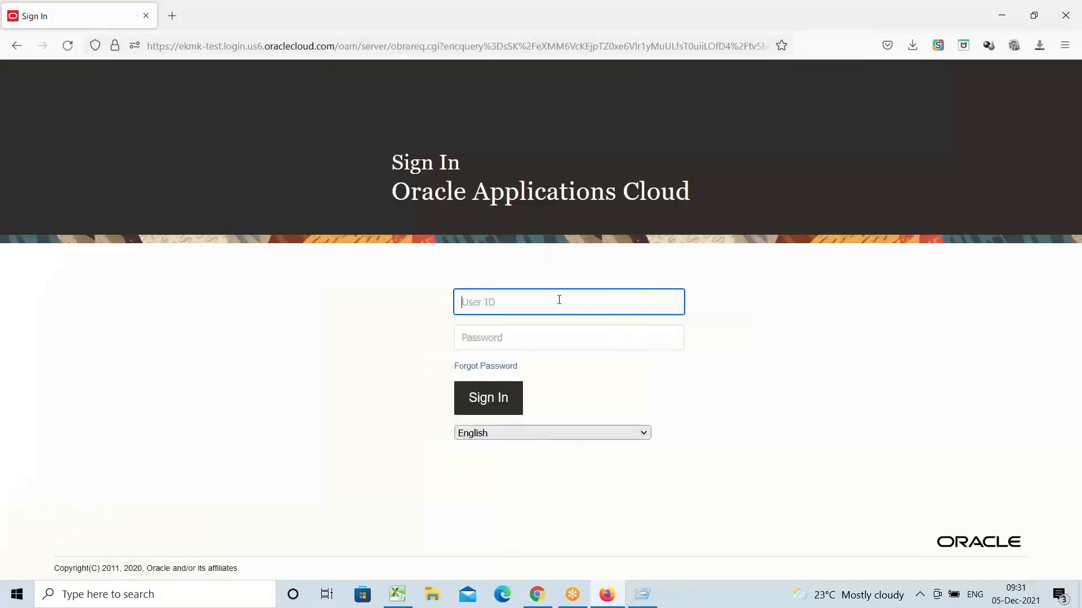
{"action": "type", "text": "abcx"}
{"action": "key", "text": "Tab"}
{"action": "type", "text": "••"}
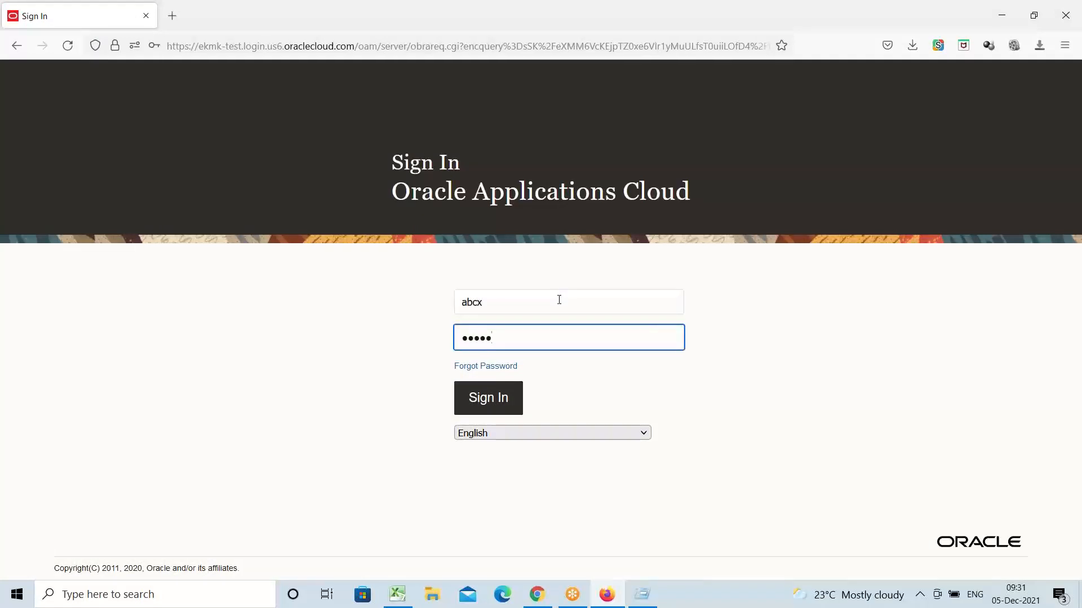
{"action": "type", "text": "••••••"}
{"action": "key", "text": "Return"}
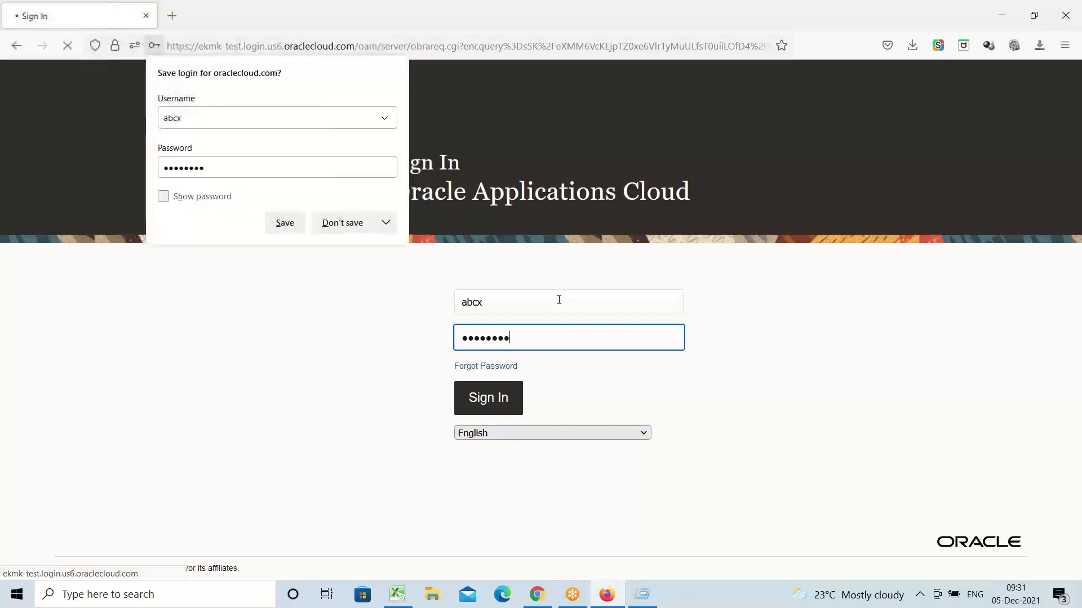
{"action": "left_click", "coordinate": [345, 224]}
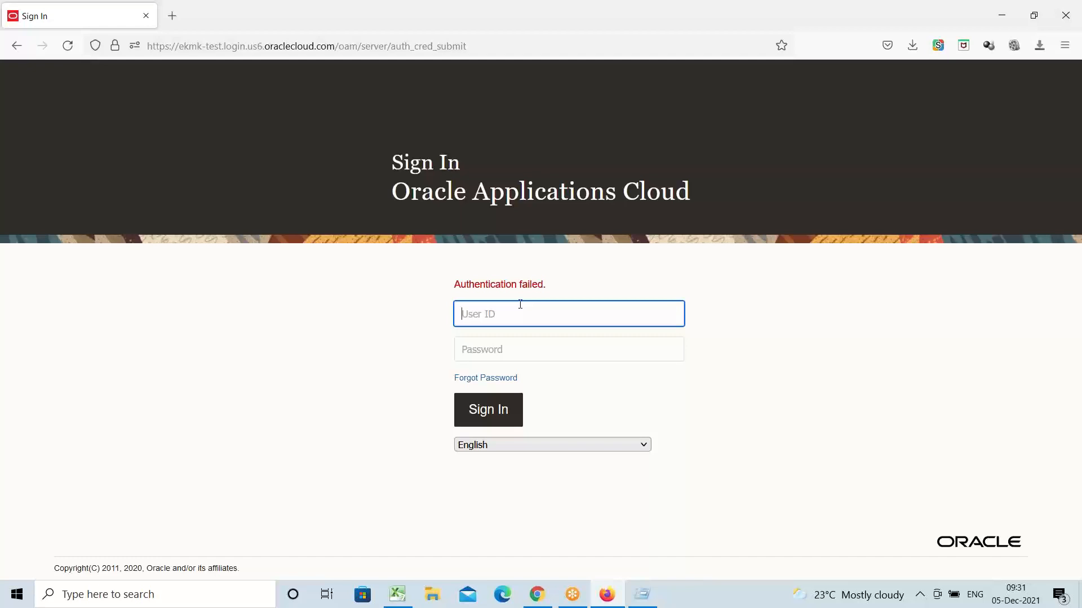
Step: Retry the sign-in with other credentials until the welcome home page appears
{"action": "type", "text": "ABCX"}
{"action": "key", "text": "Tab"}
{"action": "type", "text": "••"}
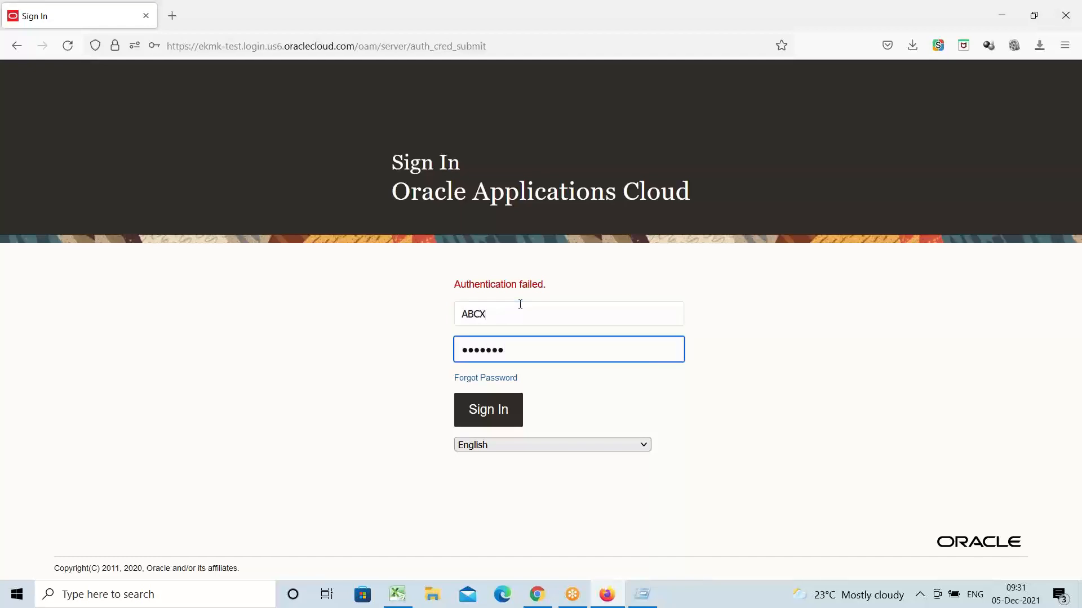
{"action": "key", "text": "Return"}
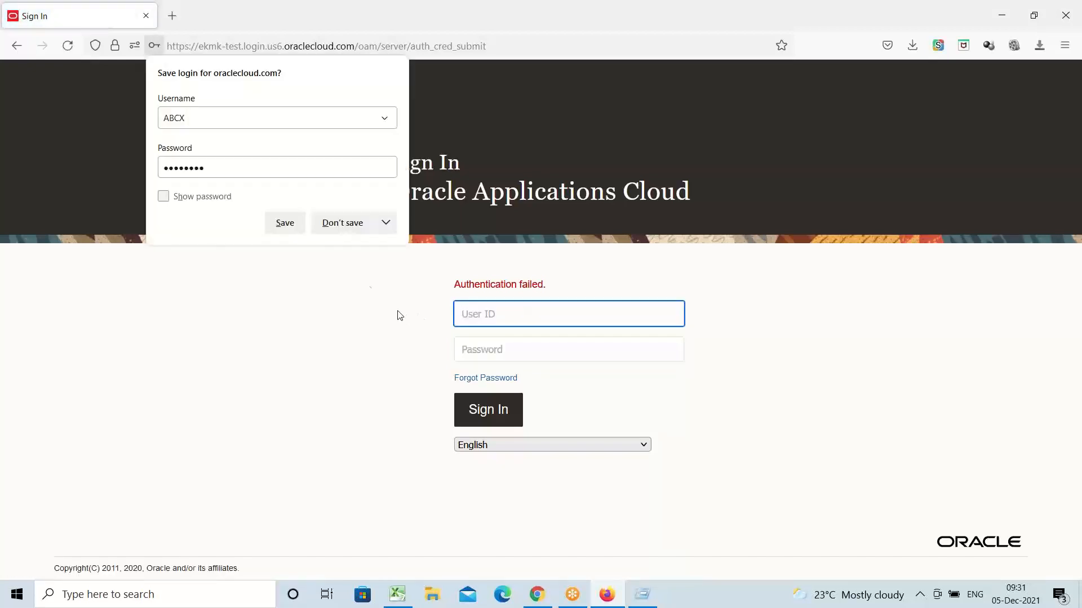
{"action": "left_click", "coordinate": [342, 223]}
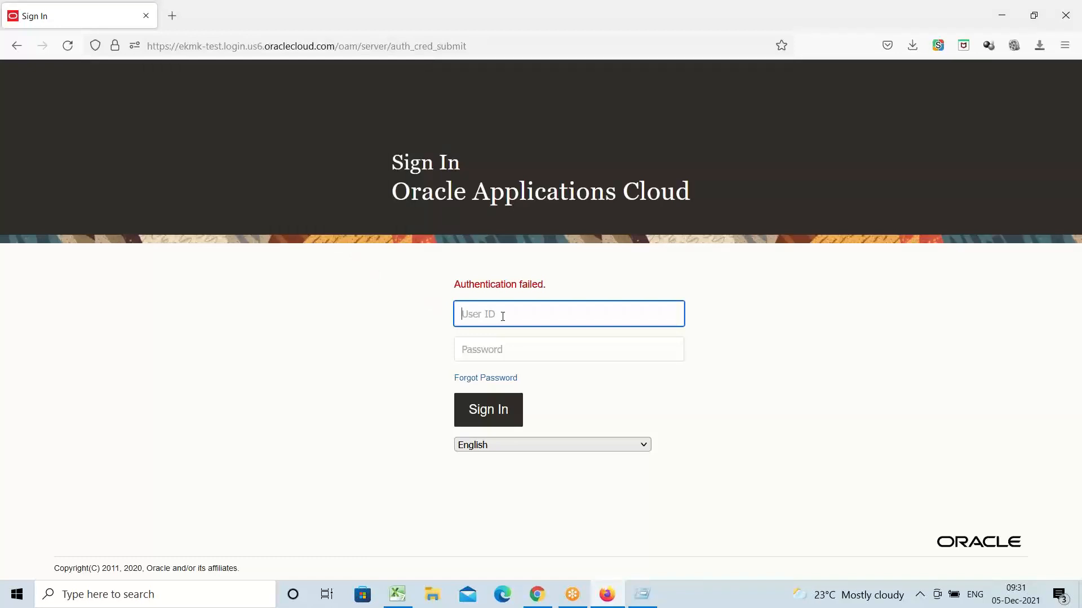
{"action": "type", "text": "AMEX"}
{"action": "key", "text": "Tab"}
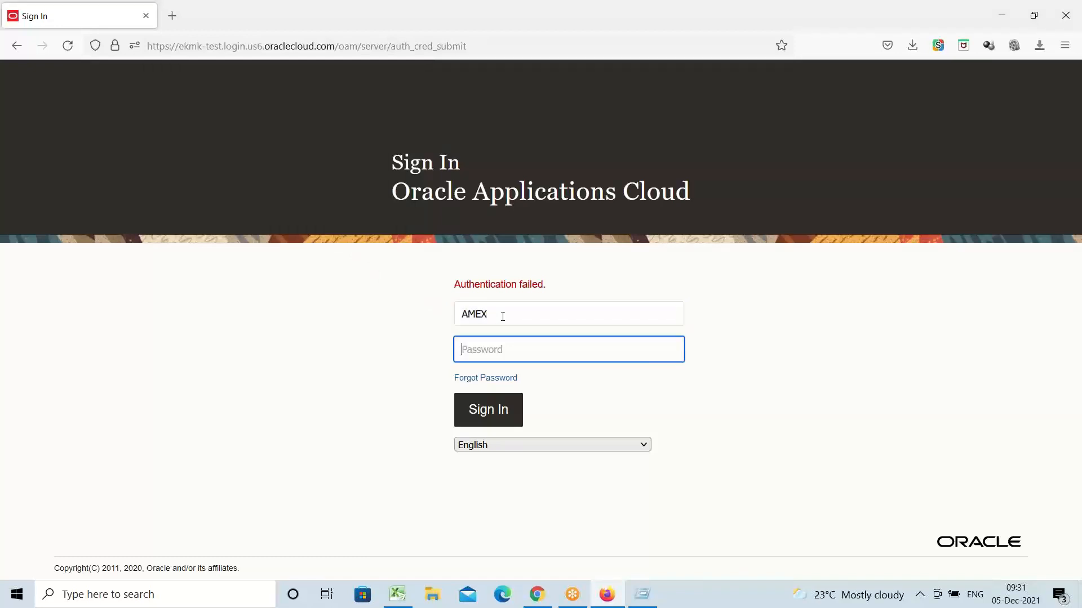
{"action": "type", "text": "•"}
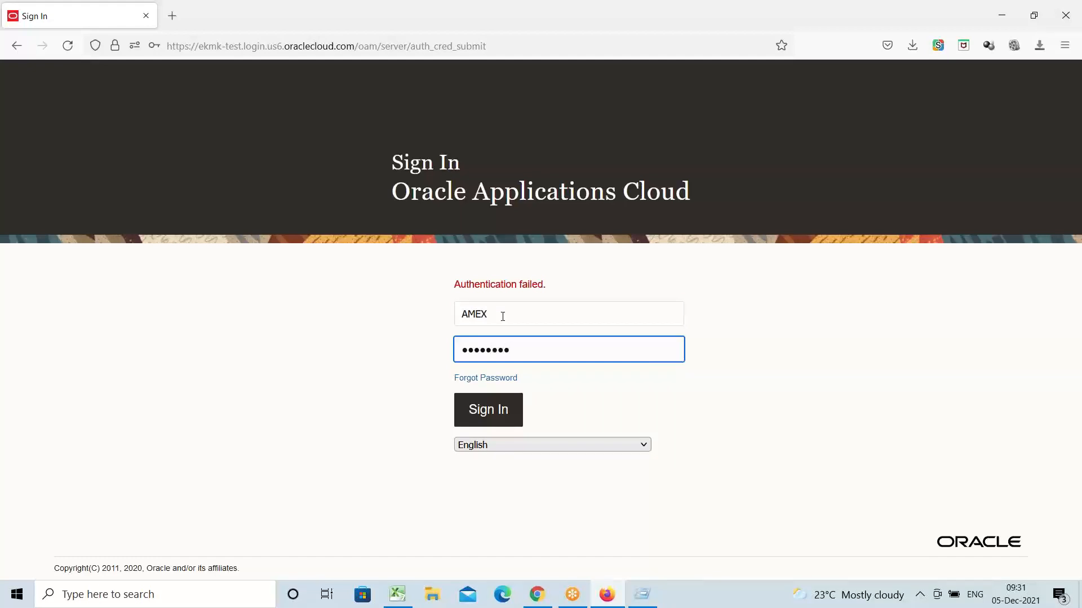
{"action": "type", "text": "•••••••"}
{"action": "key", "text": "Return"}
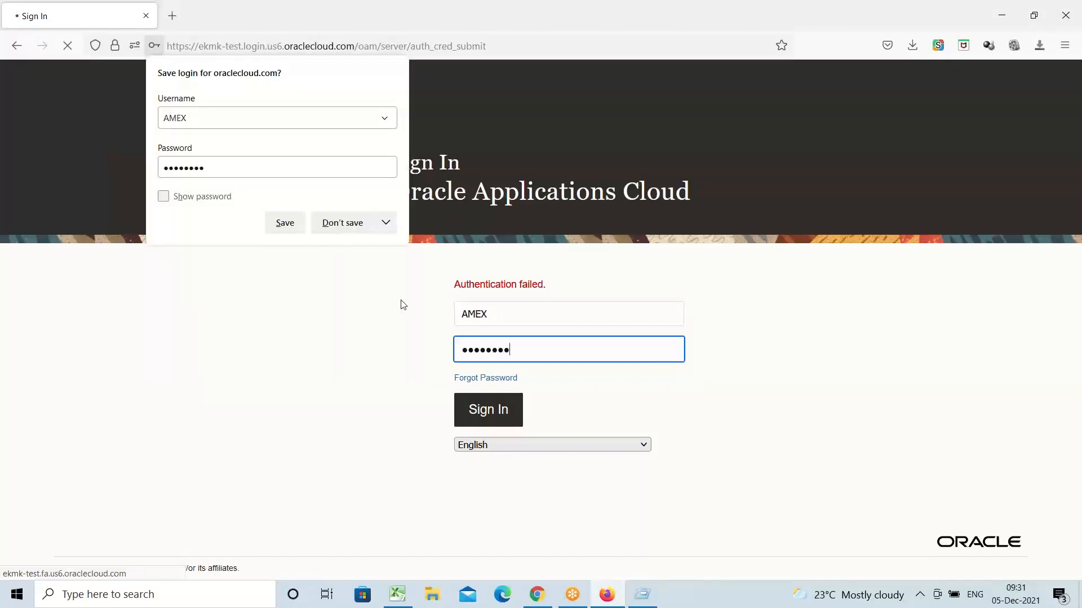
{"action": "left_click", "coordinate": [342, 223]}
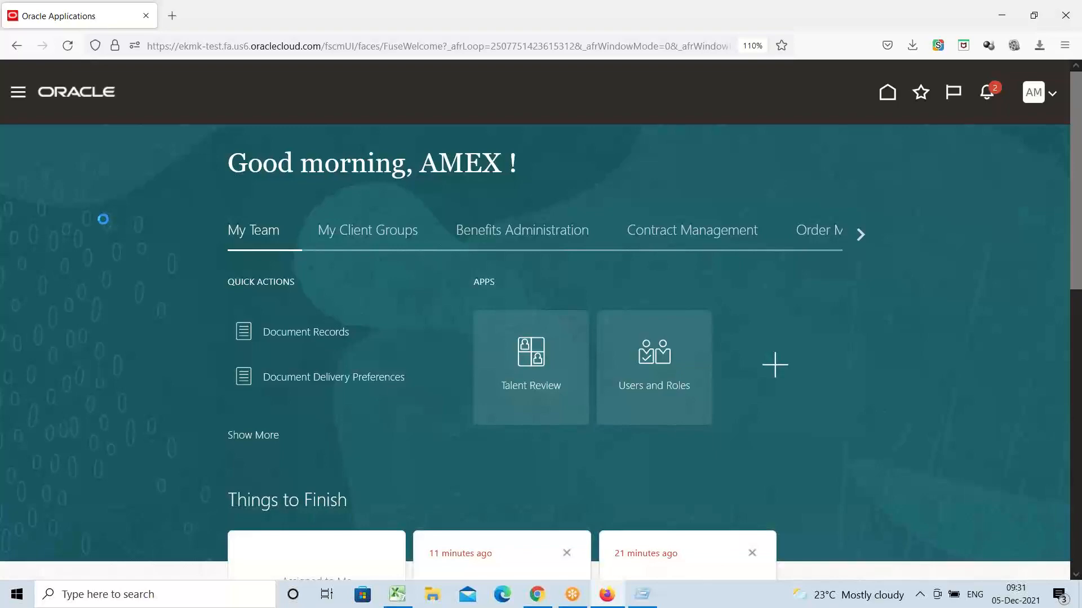
Step: Open the Security Console from Navigator Tools and search Users for the new account
{"action": "scroll", "coordinate": [102, 219], "scroll_direction": "down", "scroll_amount": 5}
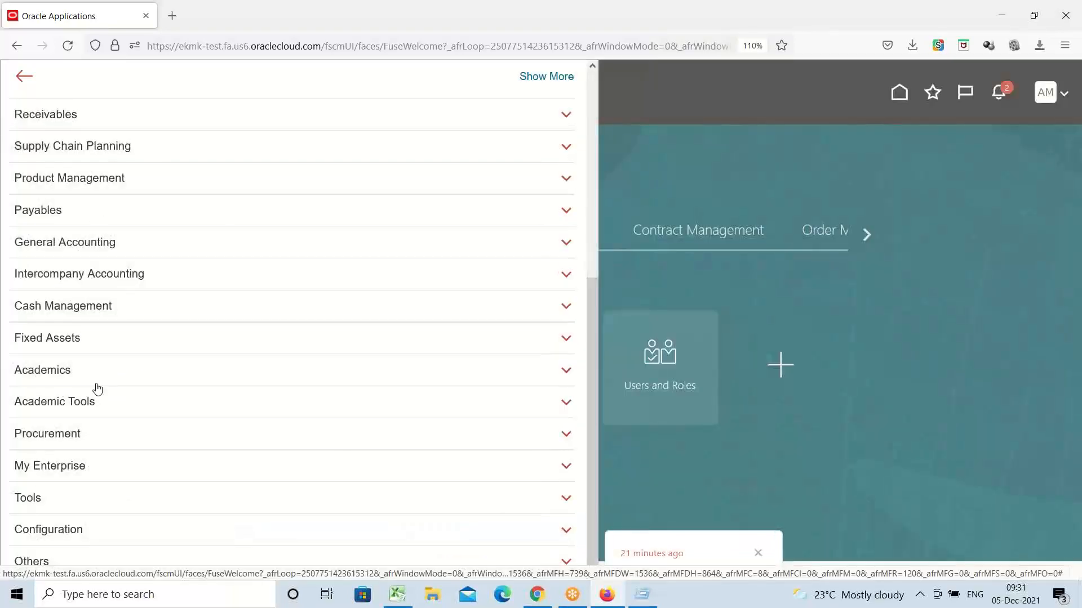
{"action": "left_click", "coordinate": [57, 501]}
{"action": "scroll", "coordinate": [101, 462], "scroll_direction": "down", "scroll_amount": 4}
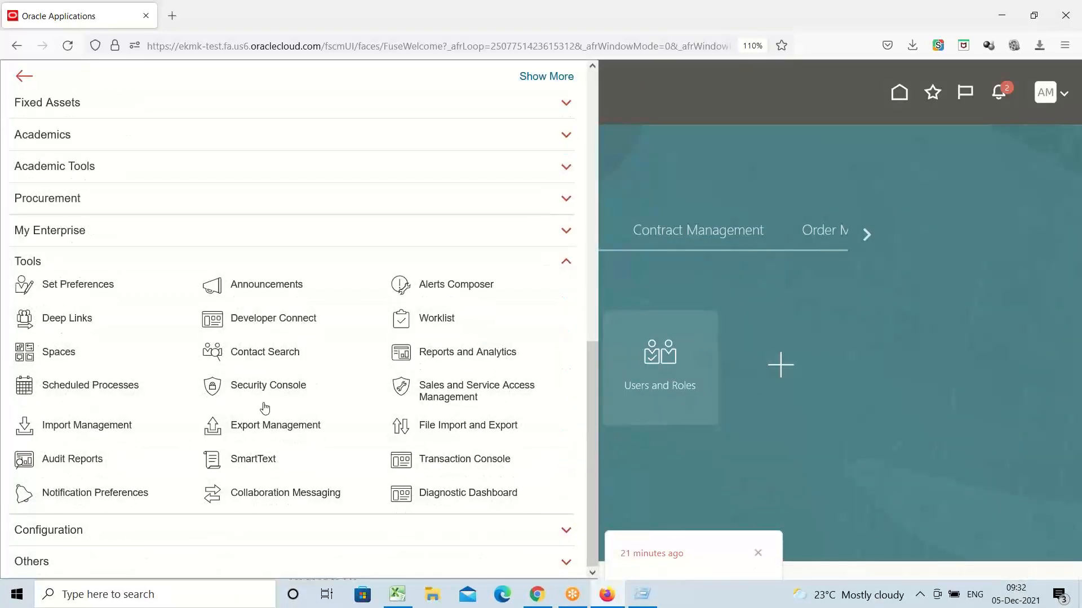
{"action": "left_click", "coordinate": [266, 389]}
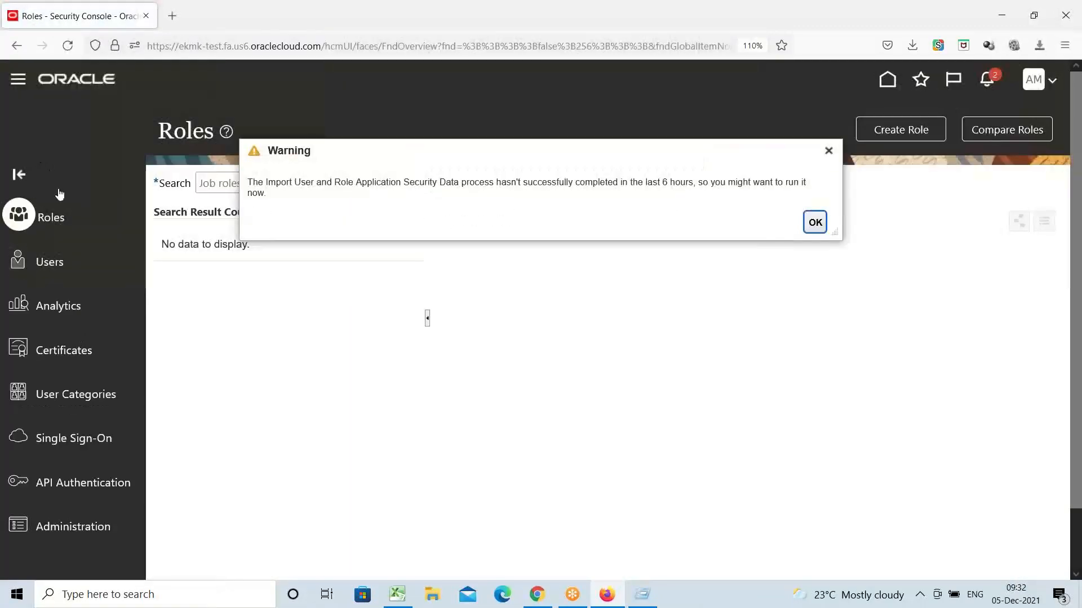
{"action": "left_click", "coordinate": [41, 263]}
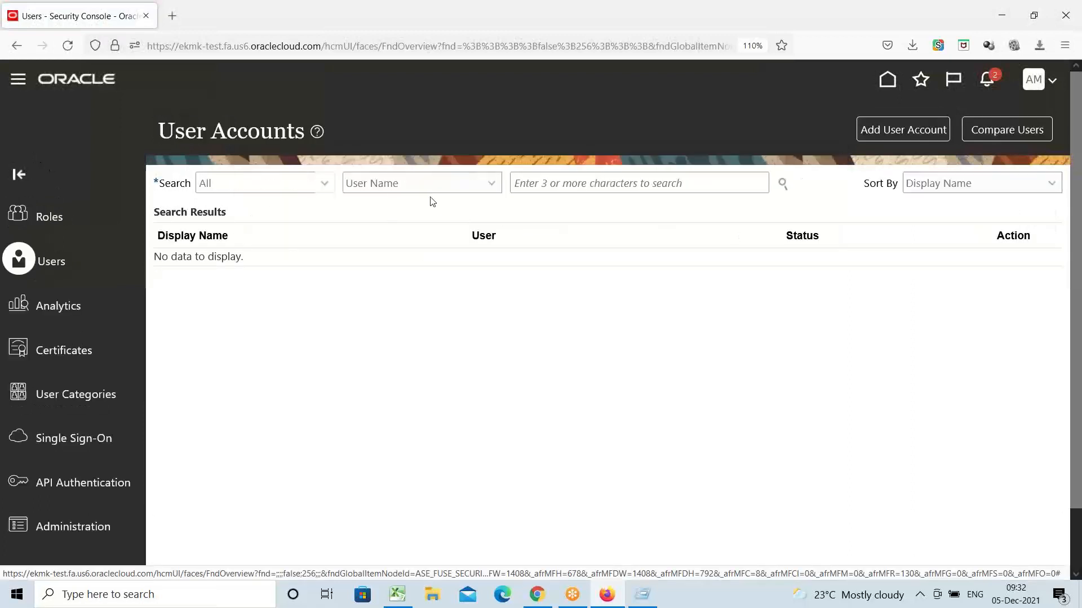
{"action": "left_click", "coordinate": [523, 178]}
{"action": "type", "text": "ABCX"}
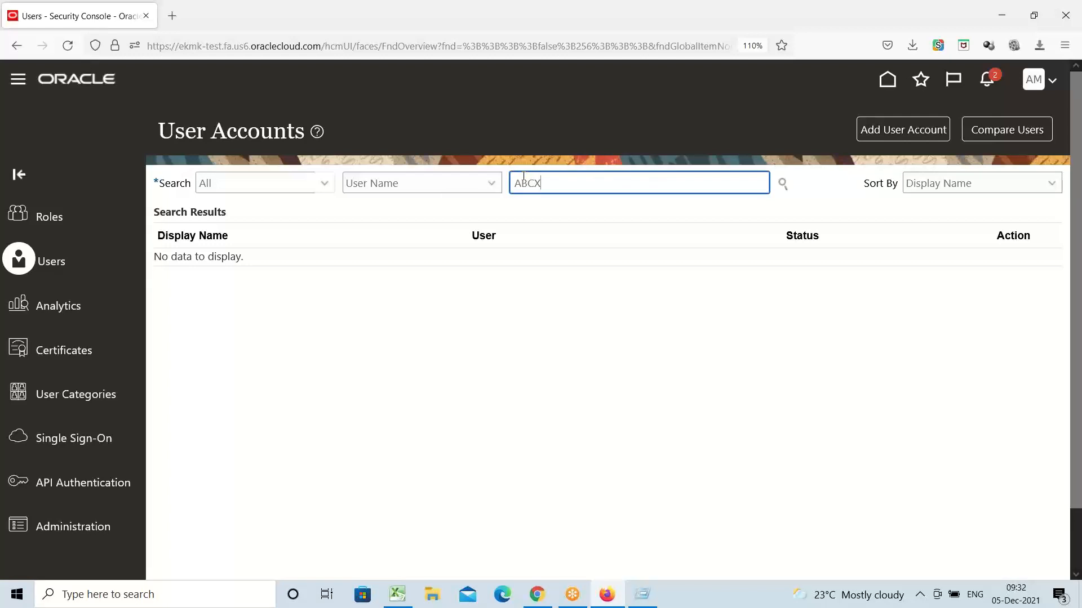
{"action": "key", "text": "Return"}
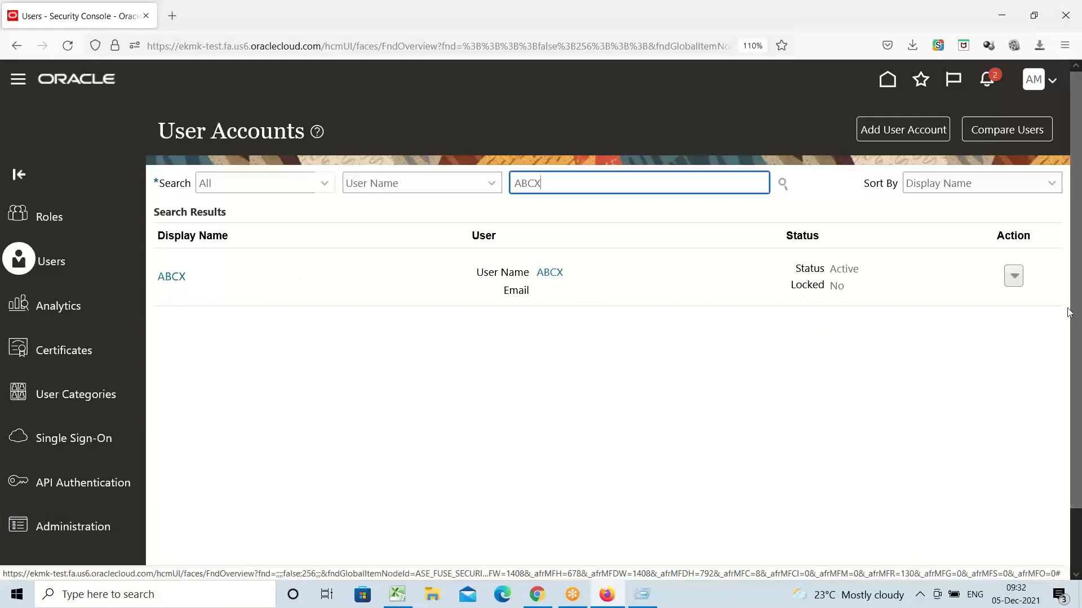
{"action": "left_click", "coordinate": [1019, 277]}
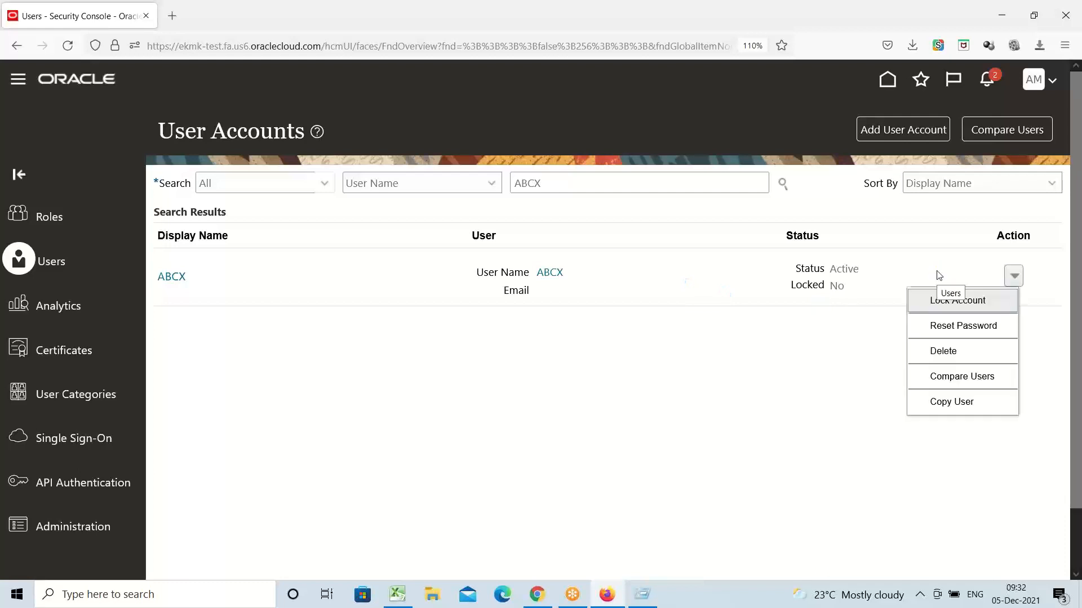
Step: Reset the user's password manually, entering and confirming a new password
{"action": "left_click", "coordinate": [958, 325]}
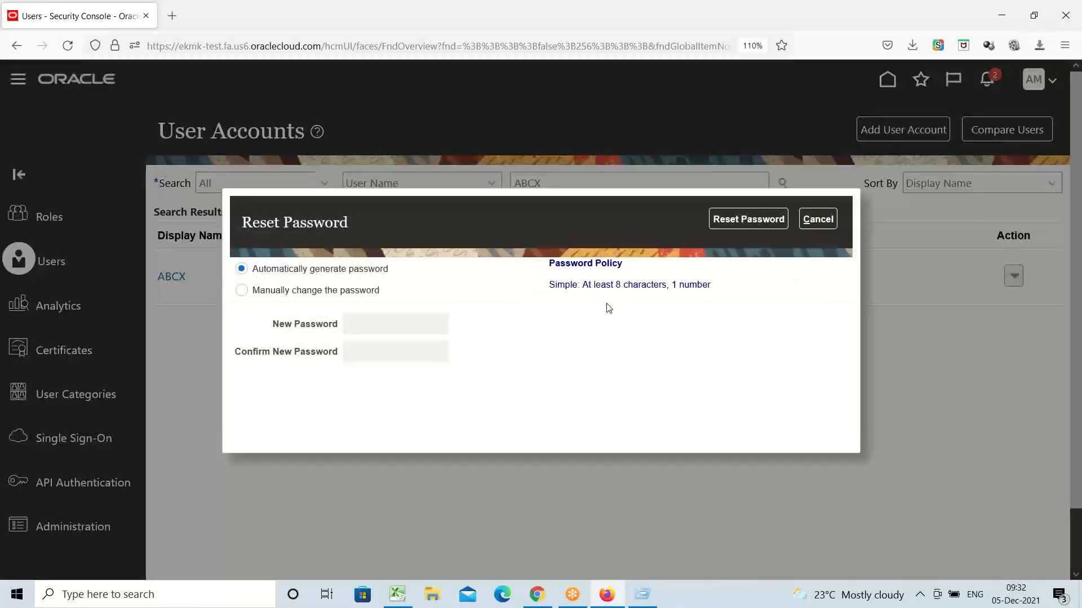
{"action": "left_click", "coordinate": [341, 293]}
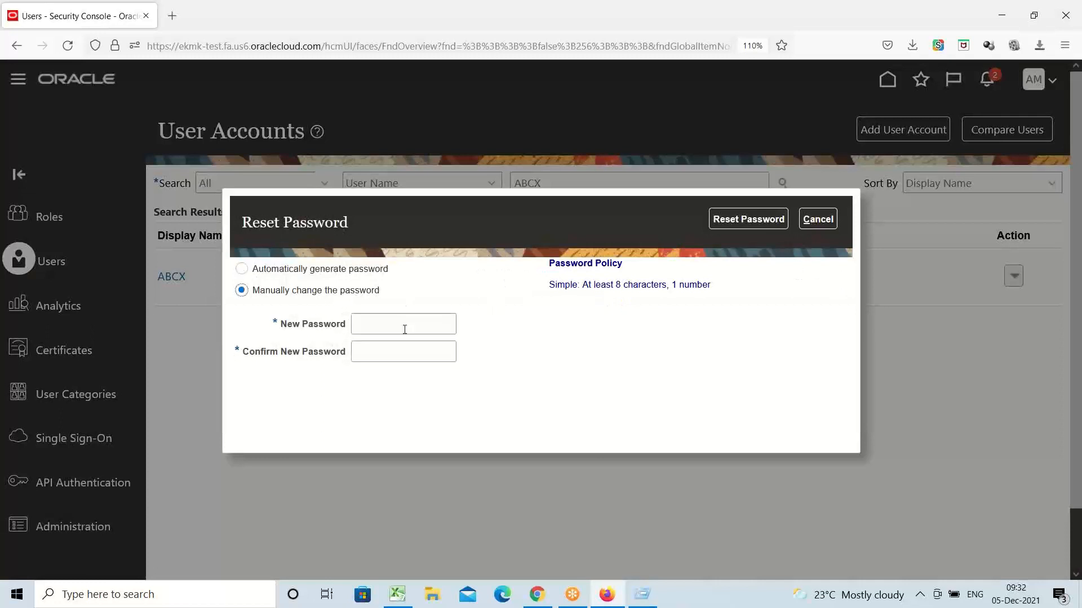
{"action": "left_click", "coordinate": [404, 329]}
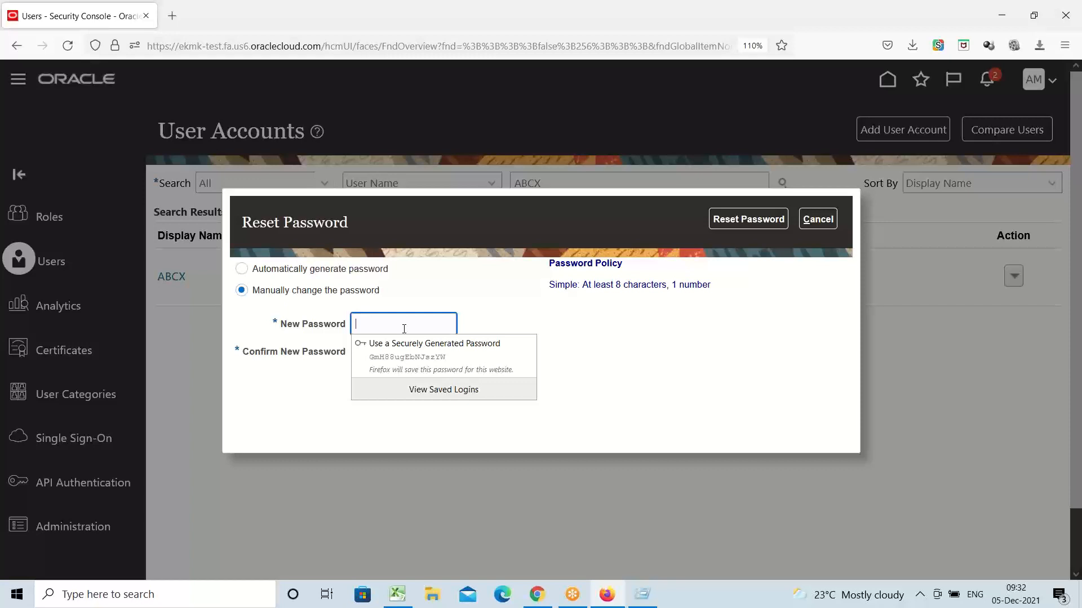
{"action": "type", "text": "••"}
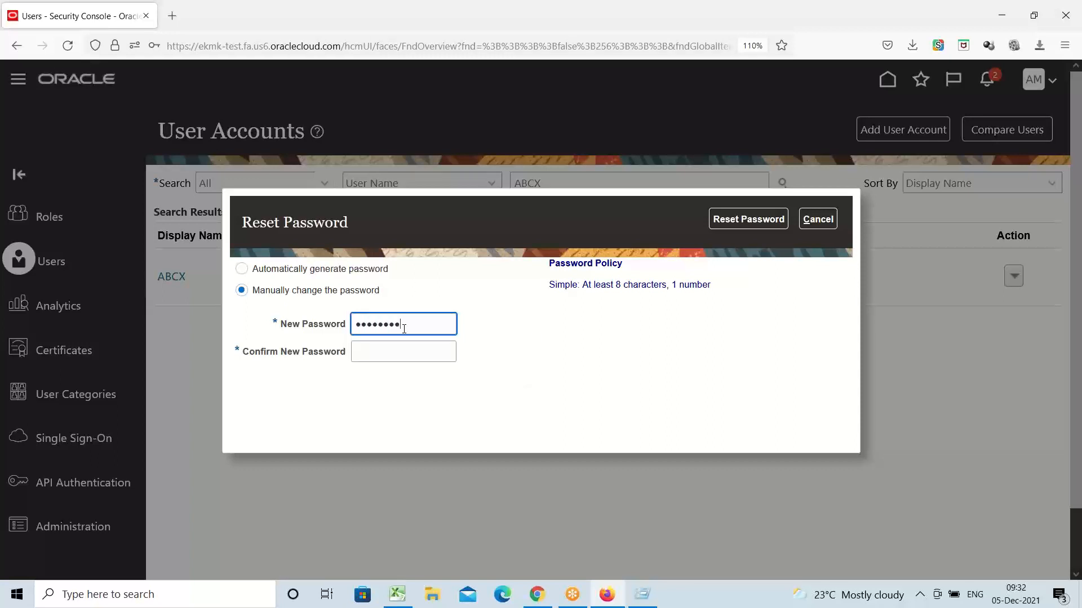
{"action": "key", "text": "Tab"}
{"action": "type", "text": "••••"}
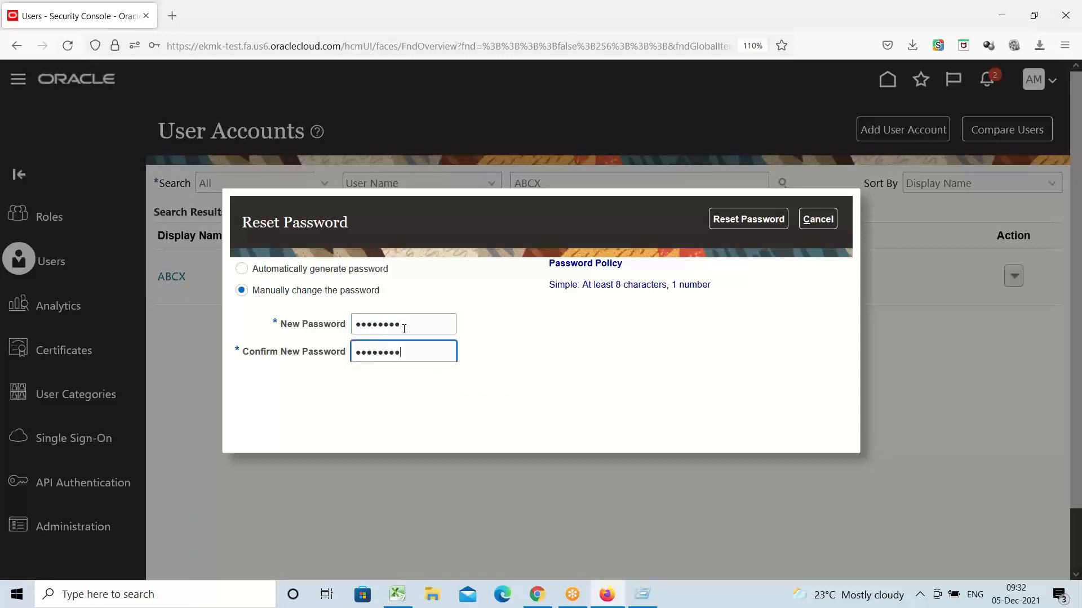
{"action": "left_click", "coordinate": [728, 221]}
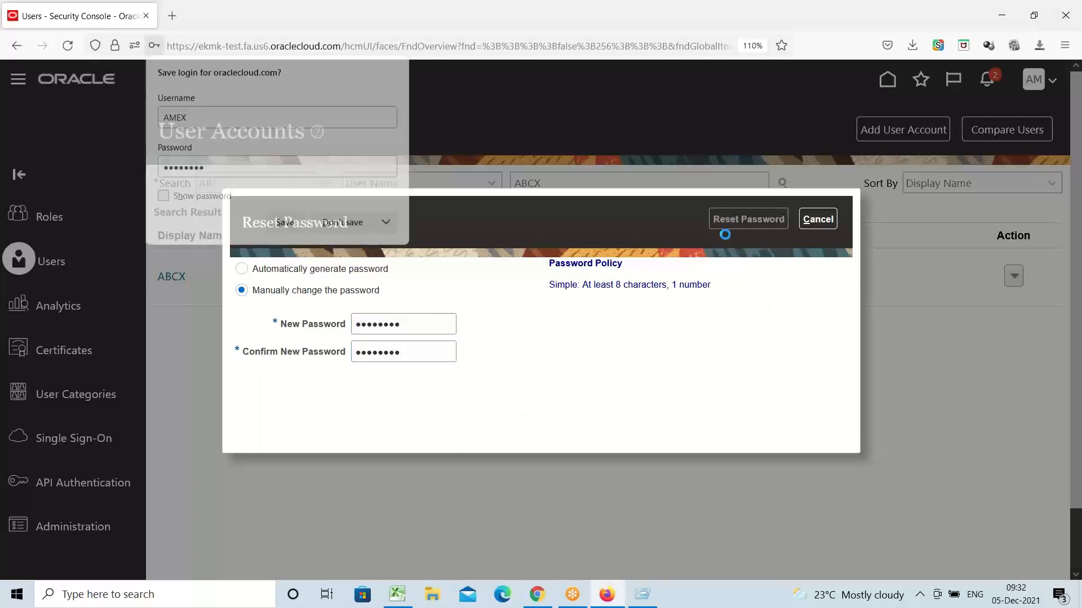
{"action": "left_click", "coordinate": [344, 224]}
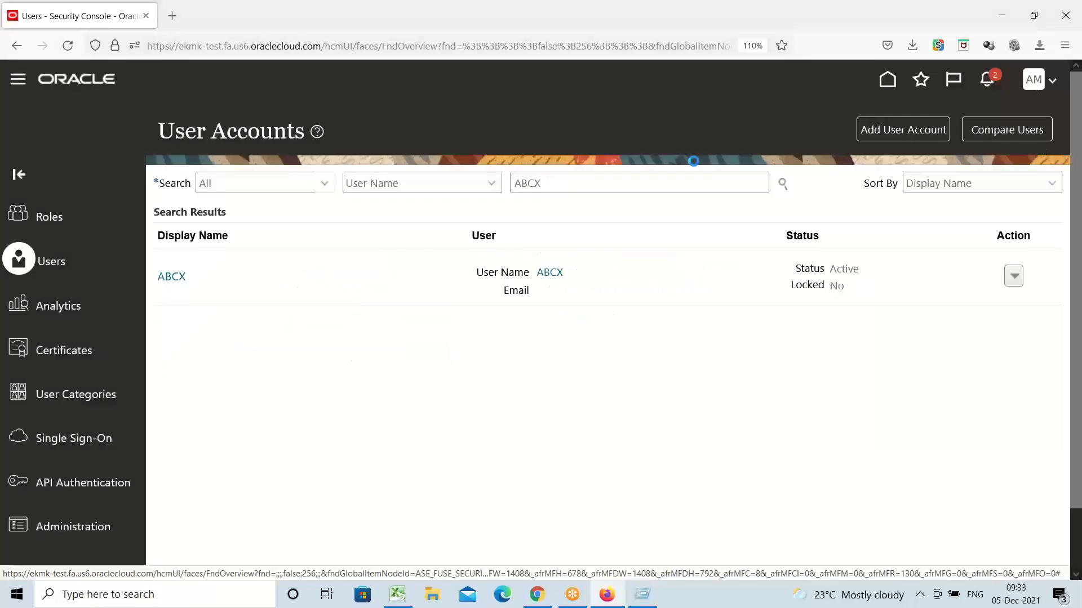
{"action": "left_click", "coordinate": [1034, 84]}
Step: Sign out, then sign back in as the reset user with the new password
{"action": "left_click", "coordinate": [1025, 112]}
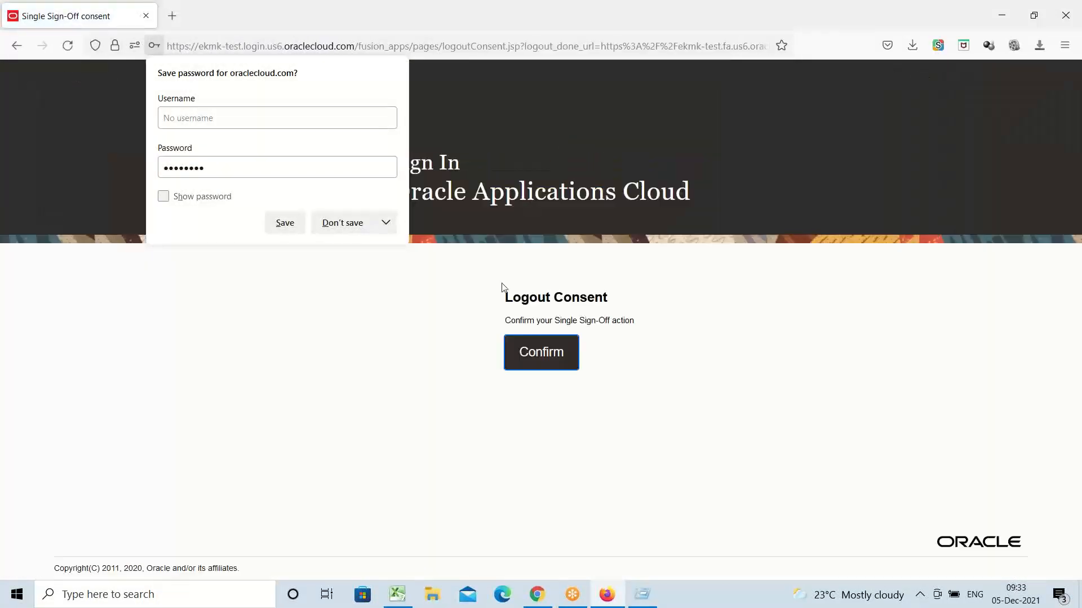
{"action": "left_click", "coordinate": [338, 223]}
{"action": "left_click", "coordinate": [546, 354]}
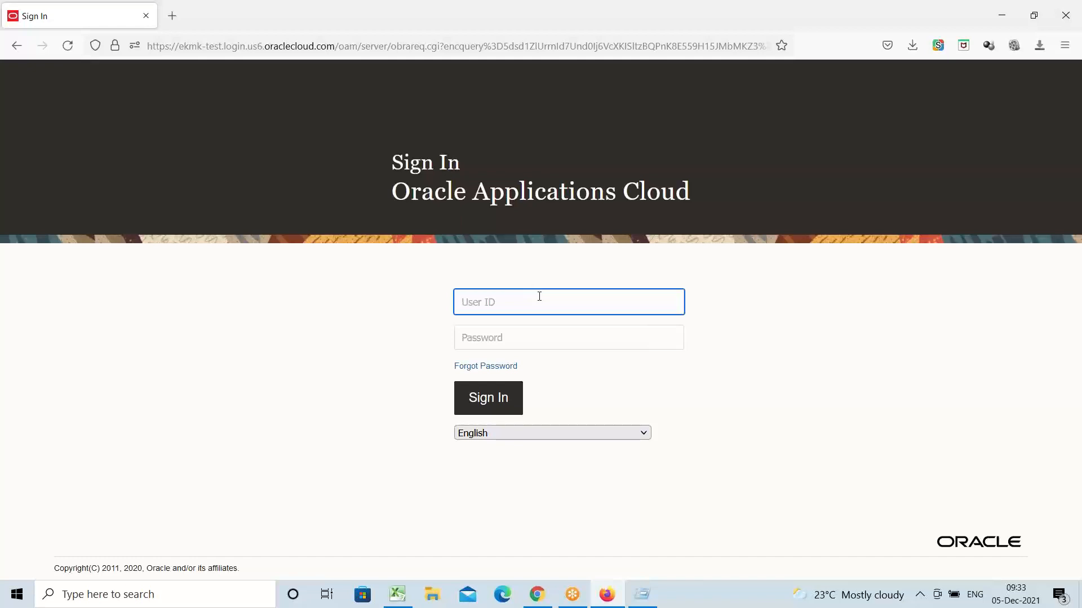
{"action": "type", "text": "A"}
{"action": "key", "text": "BackSpace"}
{"action": "type", "text": "ABCX"}
{"action": "key", "text": "Tab"}
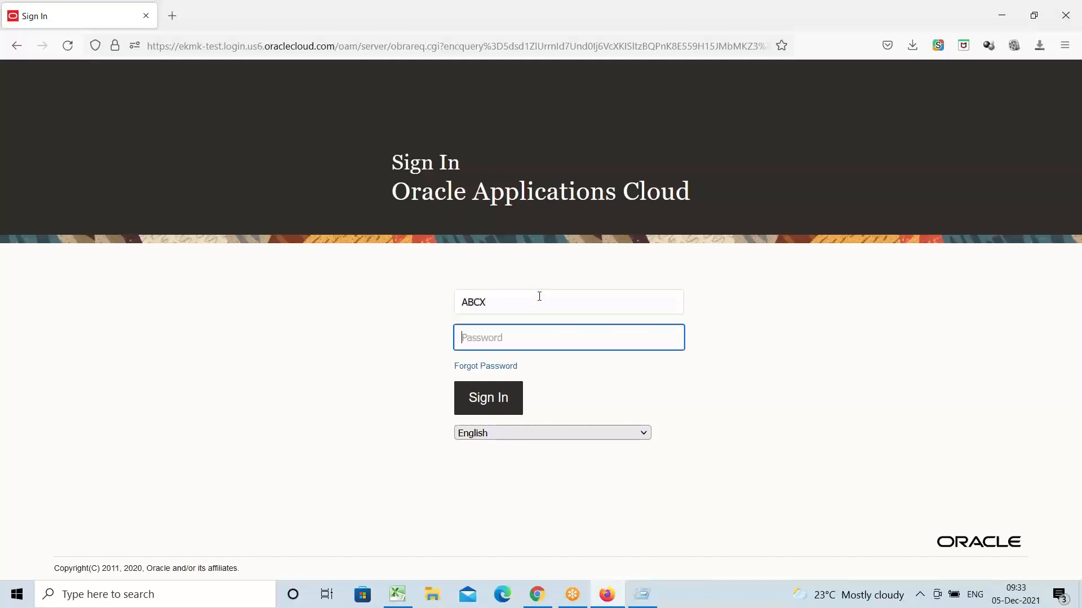
{"action": "type", "text": "****"}
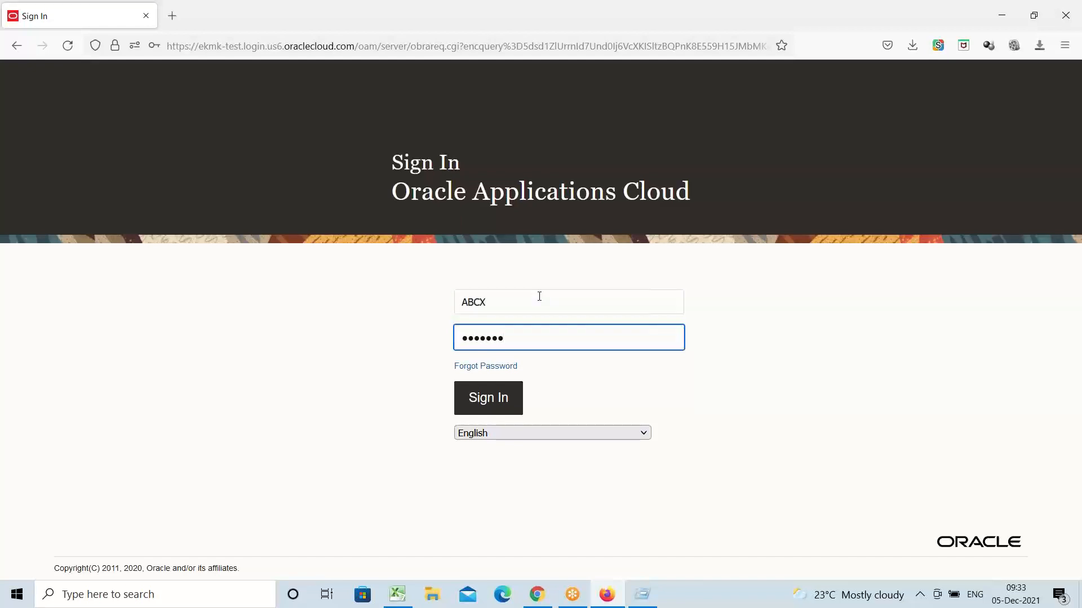
{"action": "key", "text": "Return"}
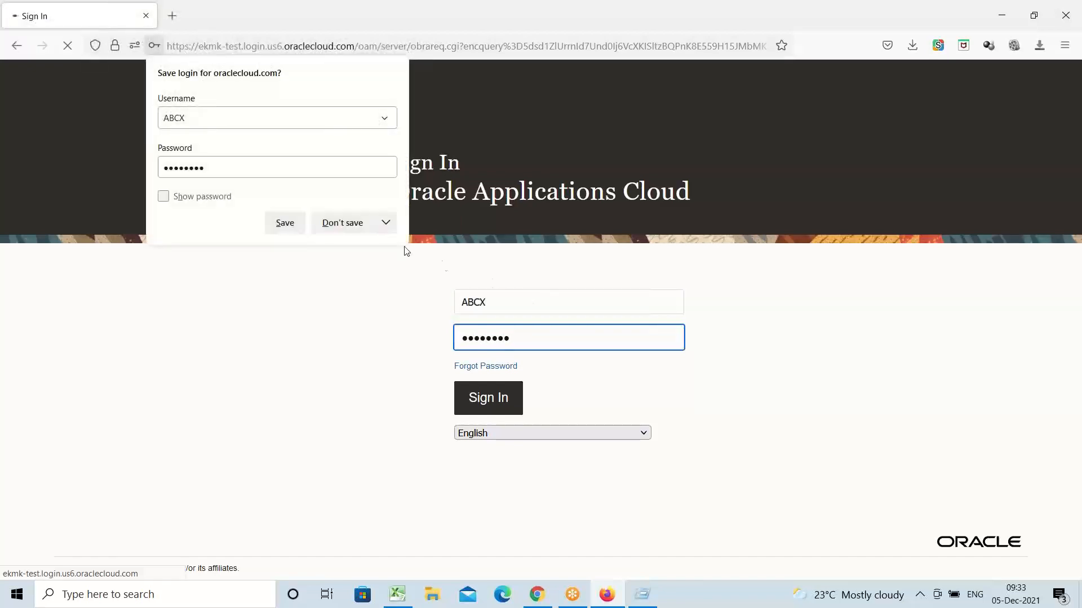
{"action": "left_click", "coordinate": [360, 235]}
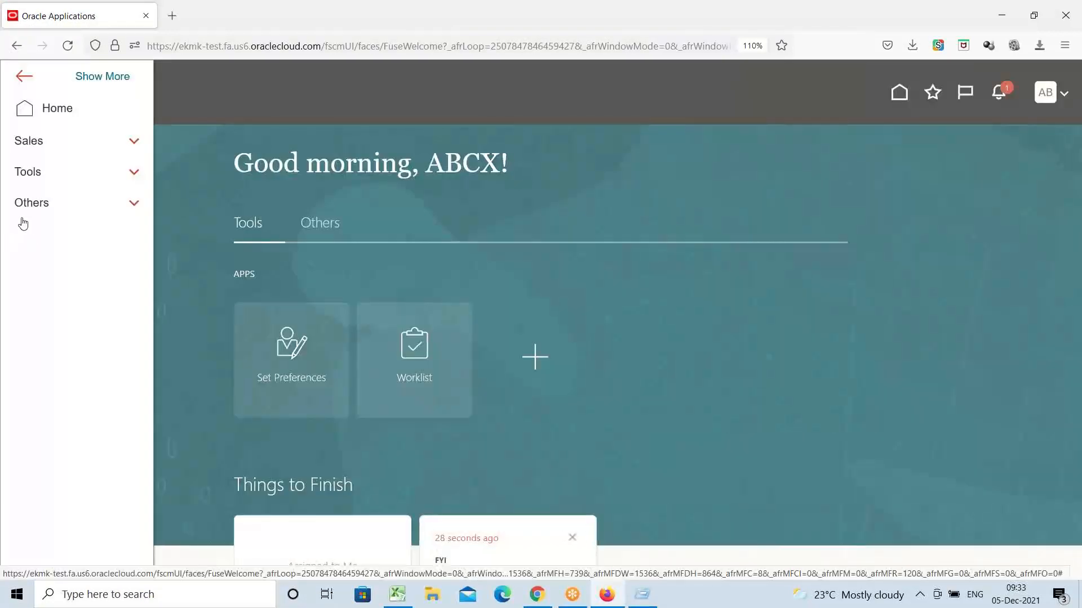
Step: Browse the navigator groups, sign out of Oracle Cloud, and return to the Excel workbook
{"action": "left_click", "coordinate": [39, 172]}
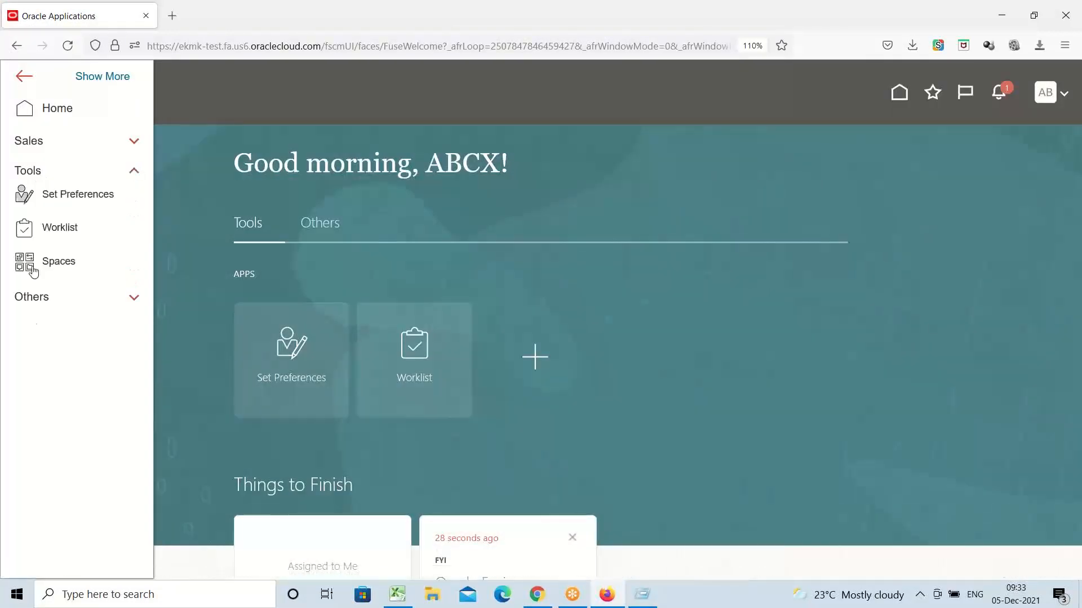
{"action": "left_click", "coordinate": [32, 306]}
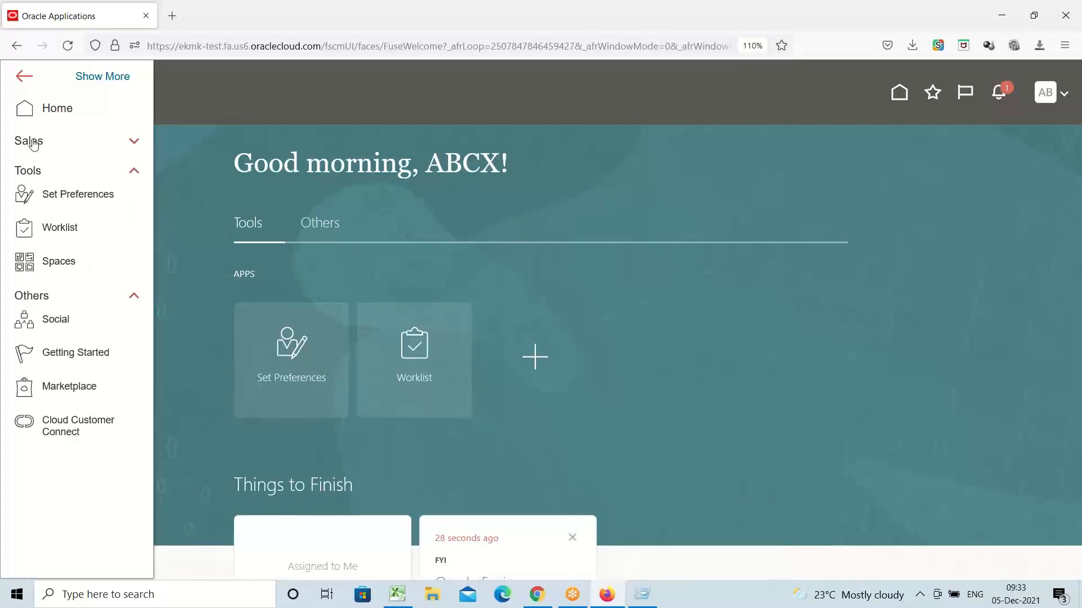
{"action": "left_click", "coordinate": [106, 78]}
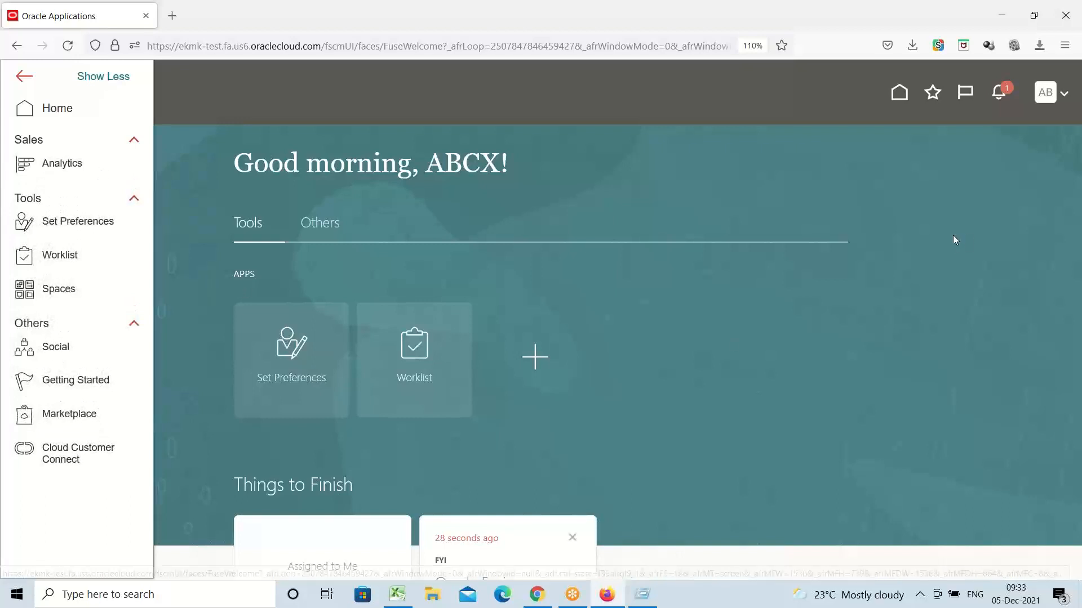
{"action": "left_click", "coordinate": [883, 198]}
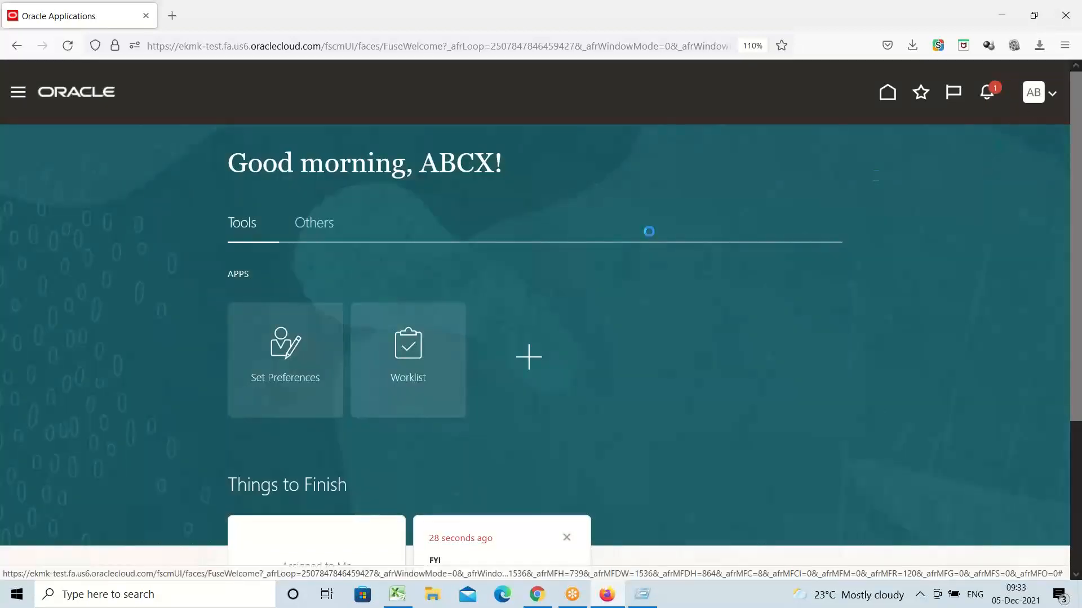
{"action": "left_click", "coordinate": [1033, 94]}
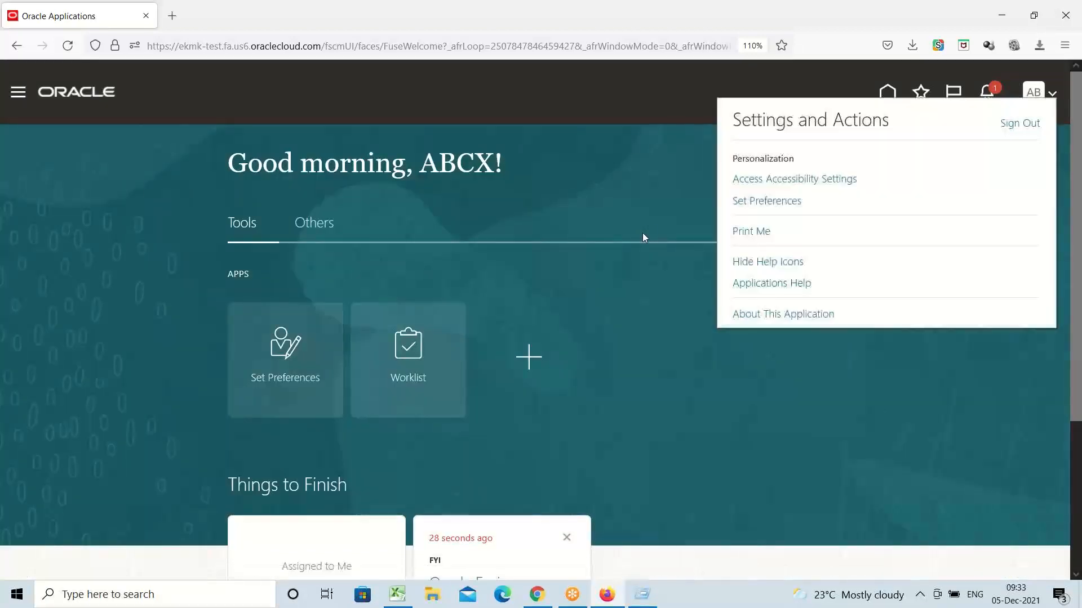
{"action": "left_click", "coordinate": [1019, 124]}
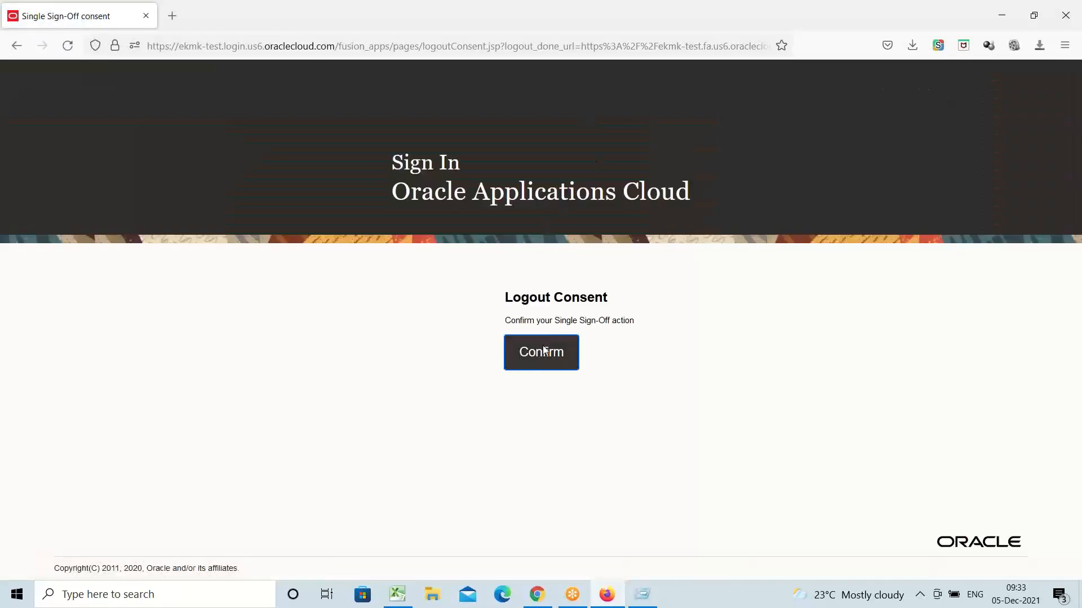
{"action": "left_click", "coordinate": [545, 351]}
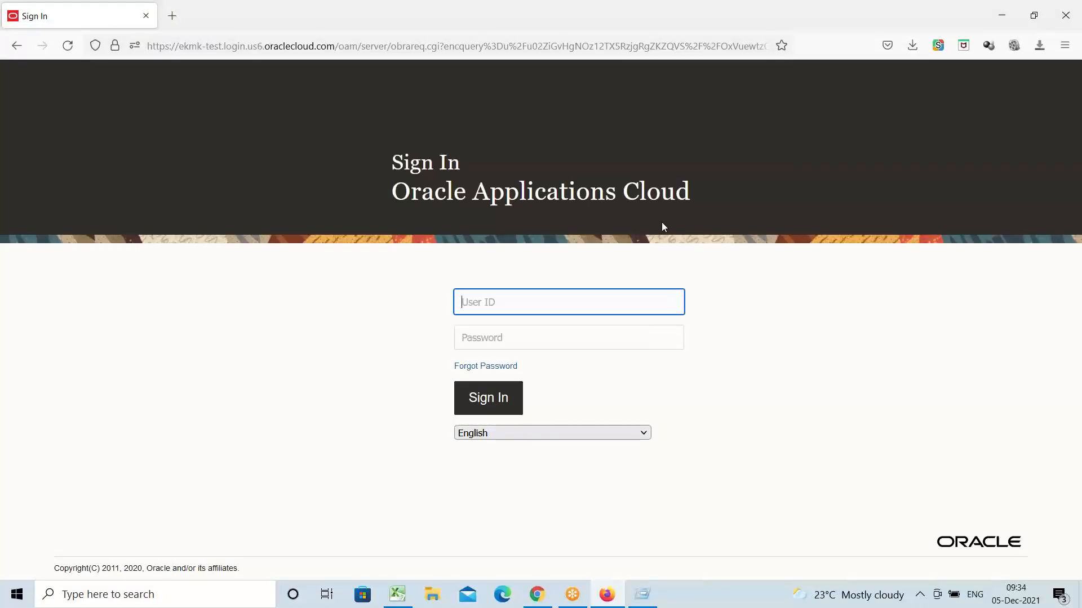
{"action": "key", "text": "alt+Tab"}
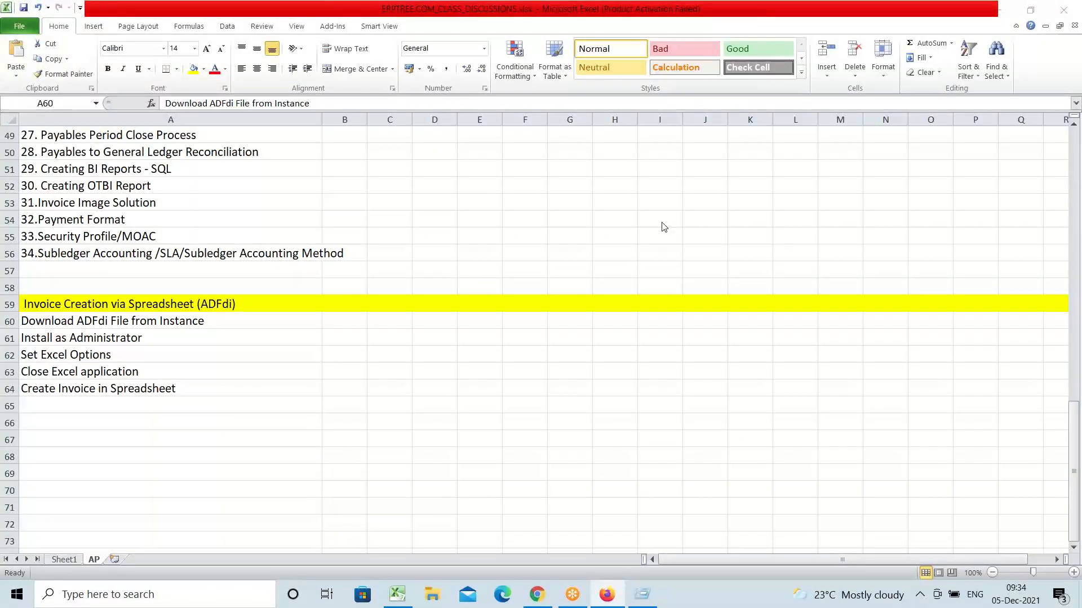
Step: Cycle through the open windows to Firefox, then minimize everything to show the desktop
{"action": "key", "text": "alt+Tab"}
{"action": "key", "text": "alt+shift+Tab"}
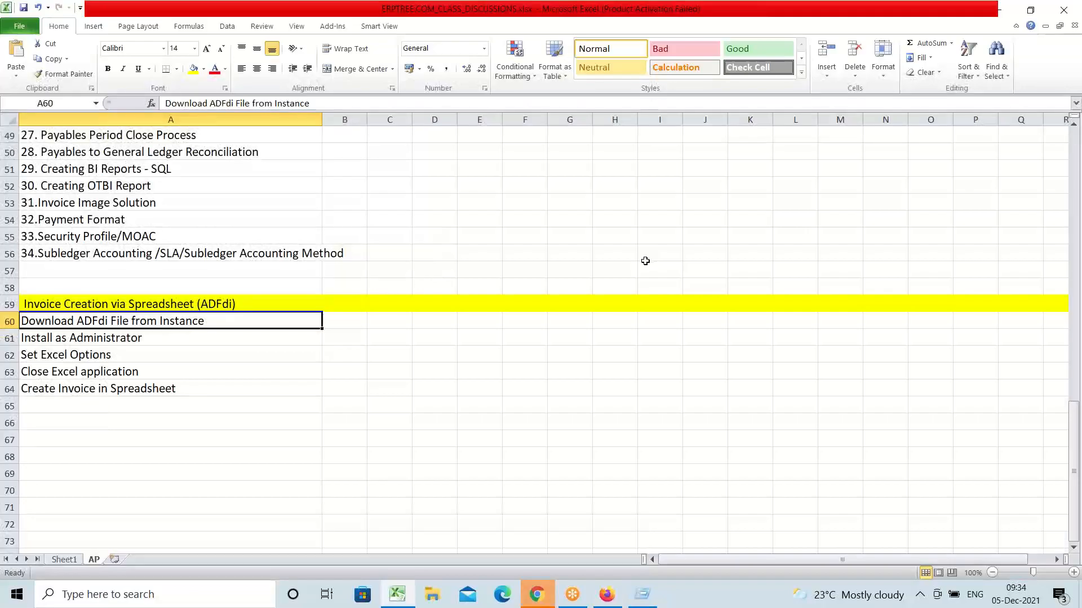
{"action": "key", "text": "alt+Tab"}
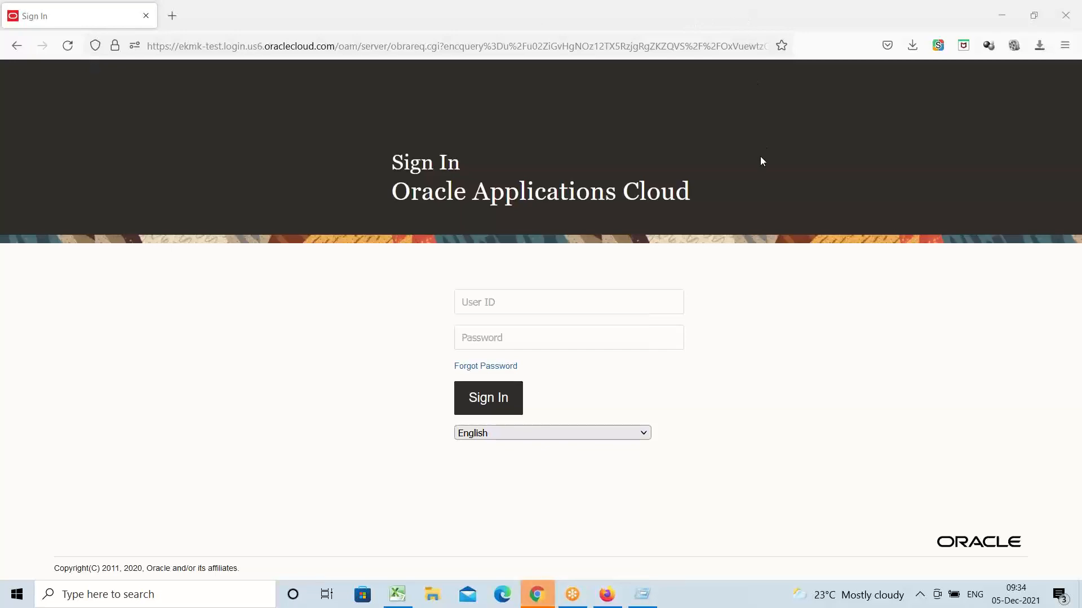
{"action": "key", "text": "super+d"}
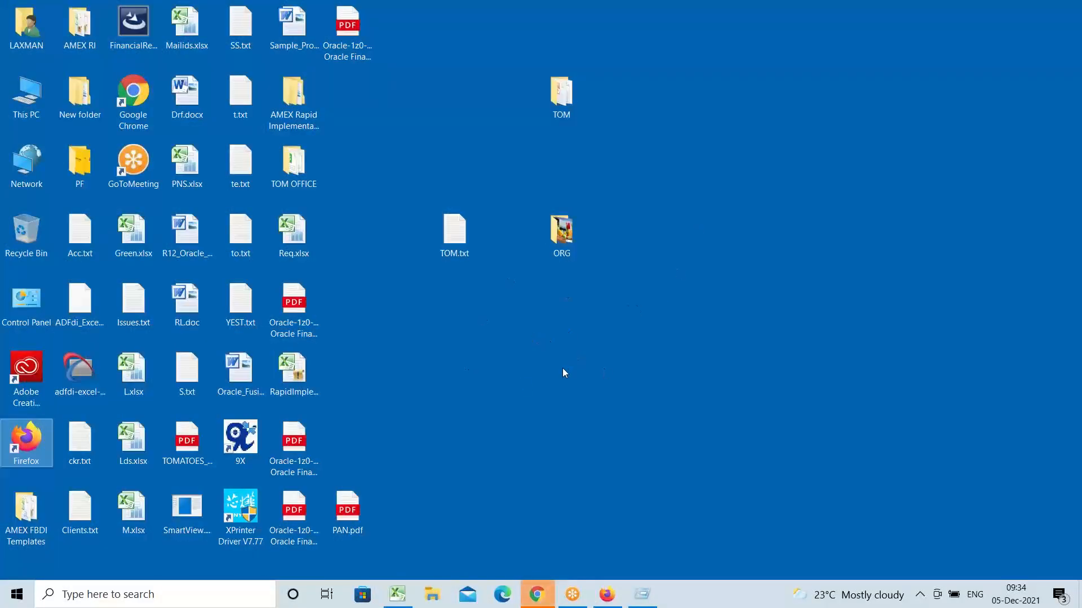
Step: Move adfdi-excel-addin-installer.exe to the empty right side of the desktop and refresh it
{"action": "left_click_drag", "start_coordinate": [80, 378], "coordinate": [771, 350]}
{"action": "left_click", "coordinate": [660, 377]}
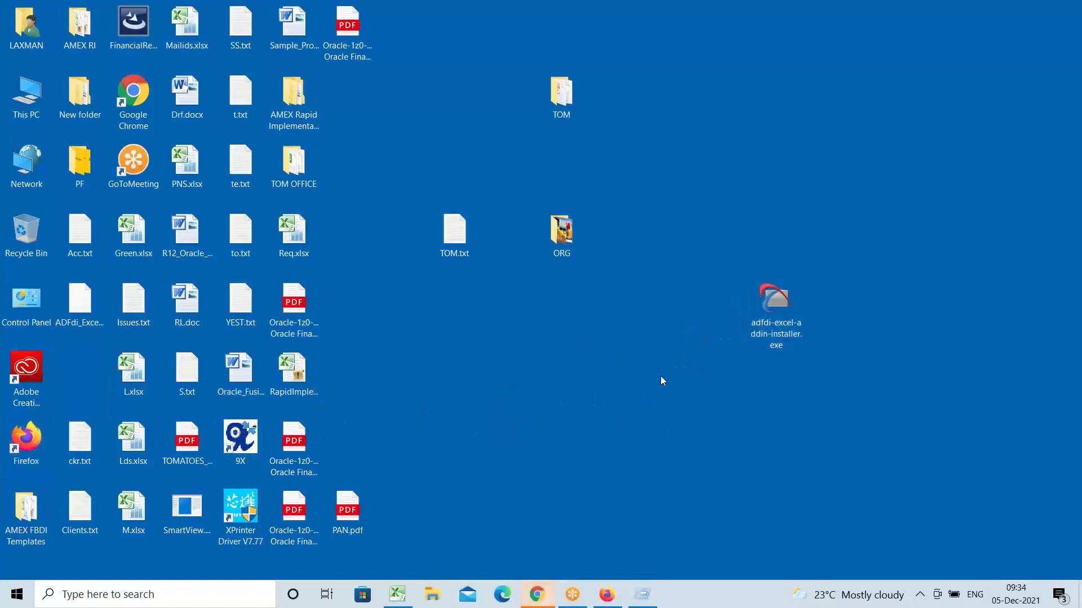
{"action": "right_click", "coordinate": [690, 414]}
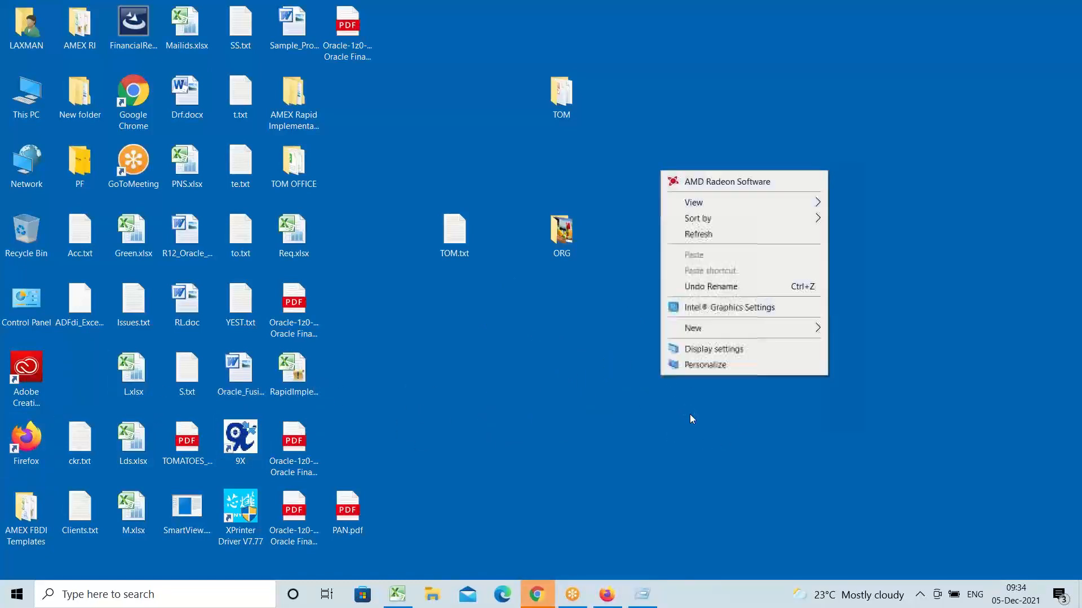
{"action": "left_click", "coordinate": [693, 232]}
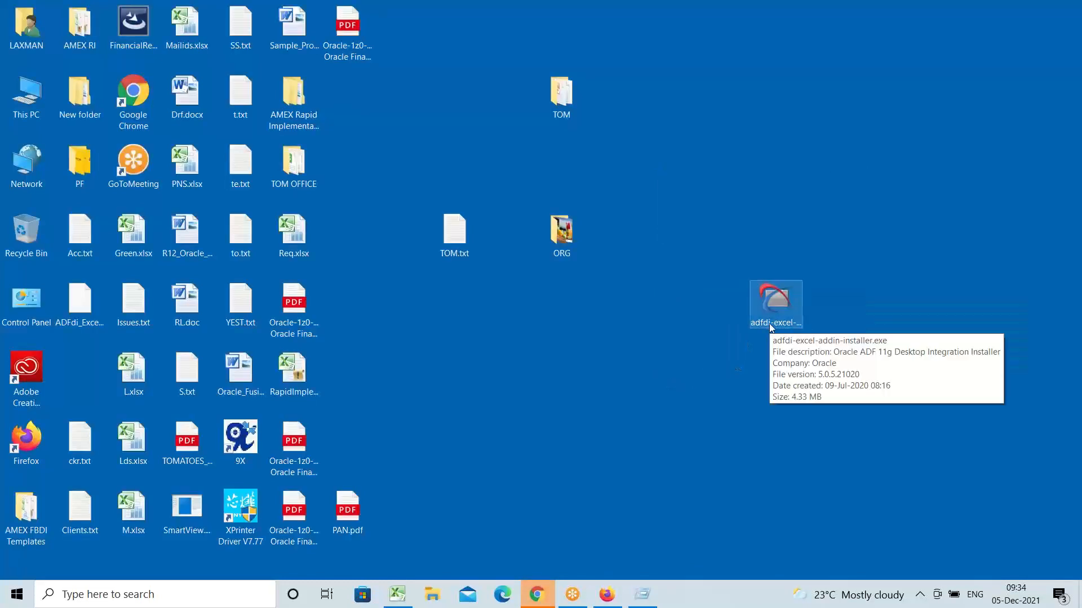
{"action": "left_click", "coordinate": [775, 309]}
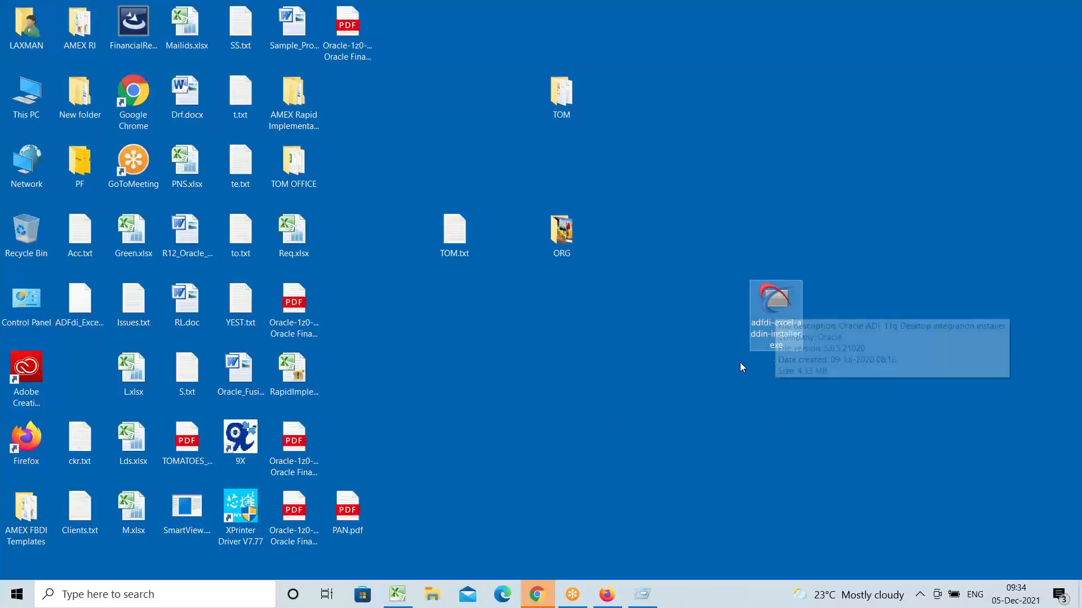
Step: Dismiss the Run prompt and Chrome window, refresh the desktop, and return to the desktop view
{"action": "key", "text": "super+r"}
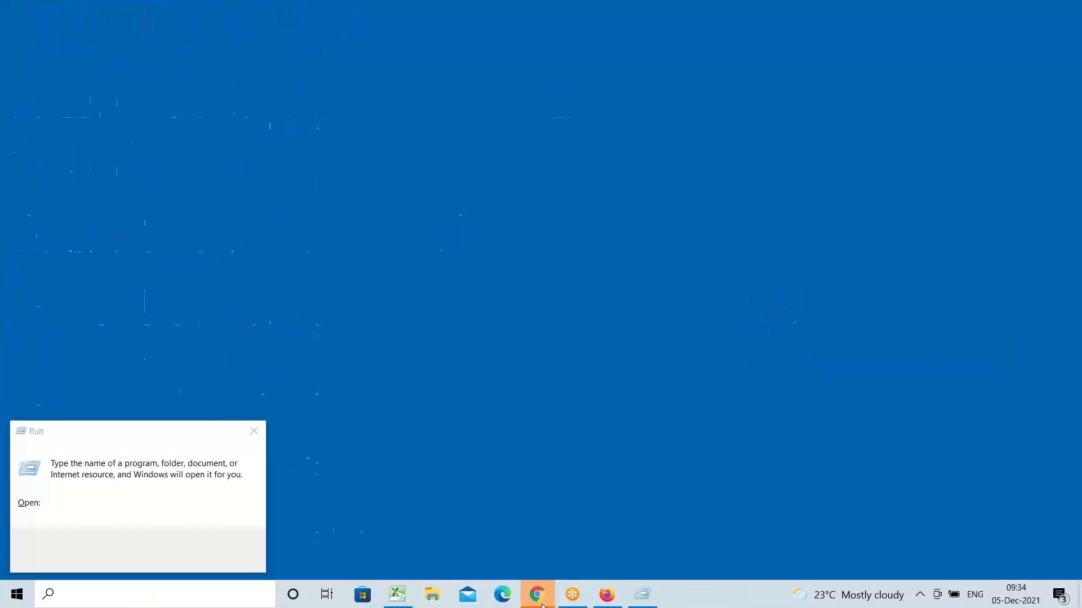
{"action": "key", "text": "Return"}
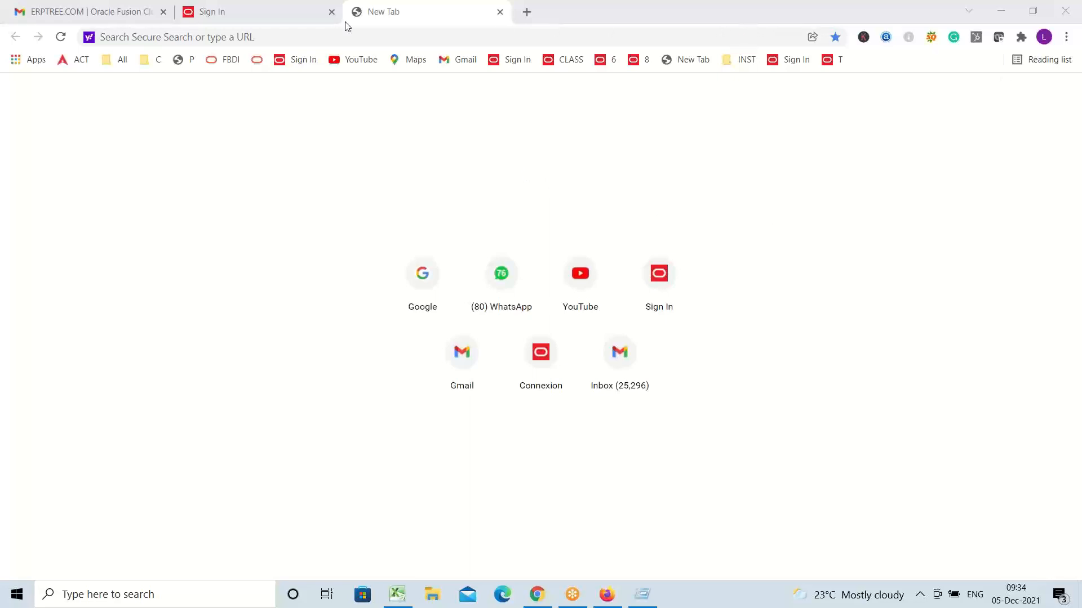
{"action": "left_click", "coordinate": [1001, 11]}
{"action": "key", "text": "super+r"}
{"action": "right_click", "coordinate": [663, 283]}
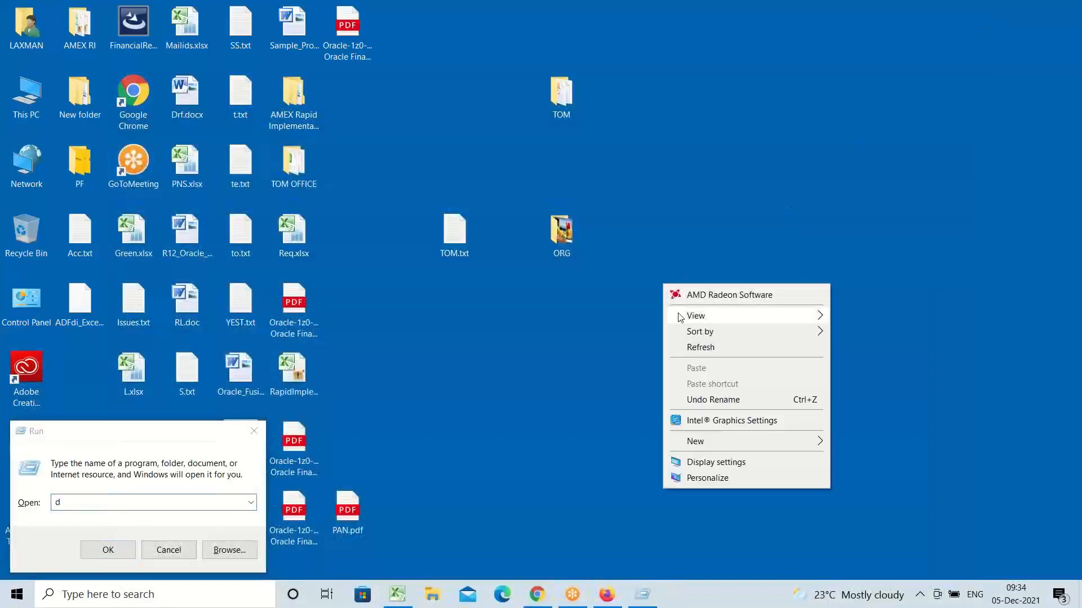
{"action": "left_click", "coordinate": [729, 346]}
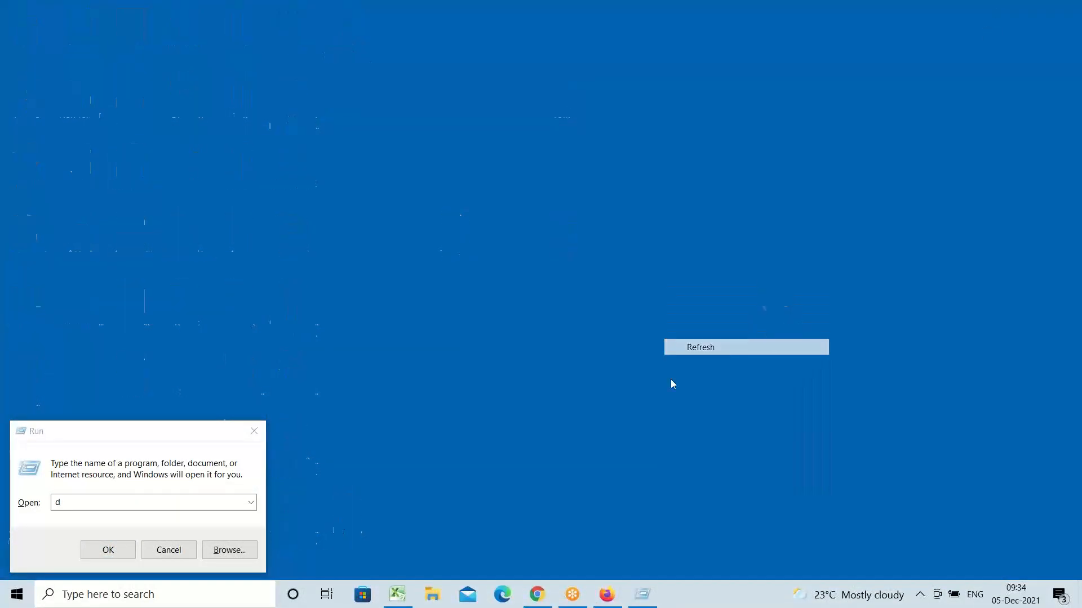
{"action": "left_click", "coordinate": [254, 431]}
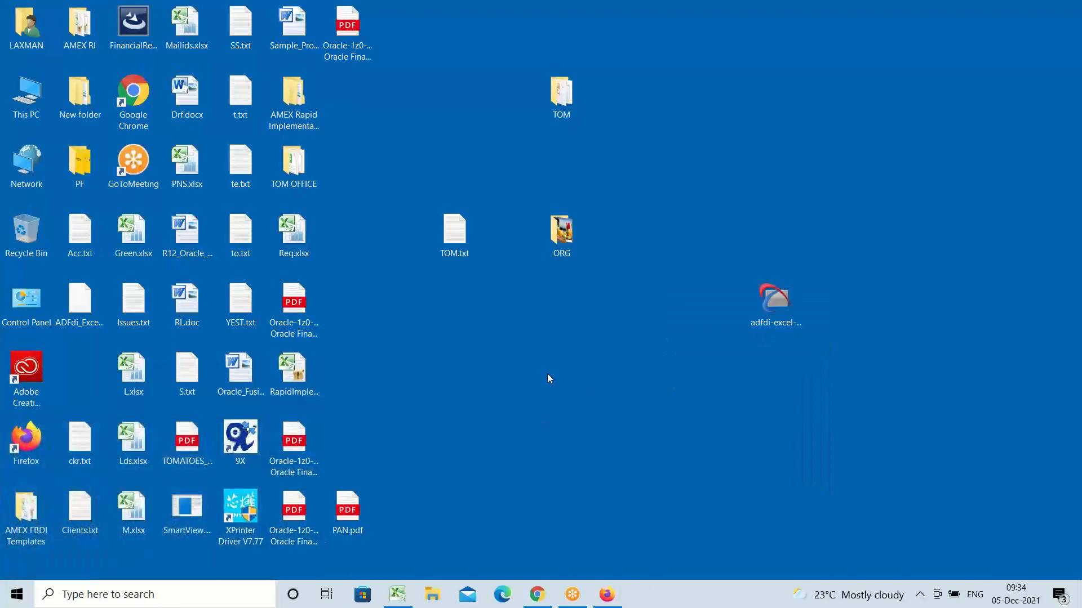
{"action": "left_click", "coordinate": [613, 596]}
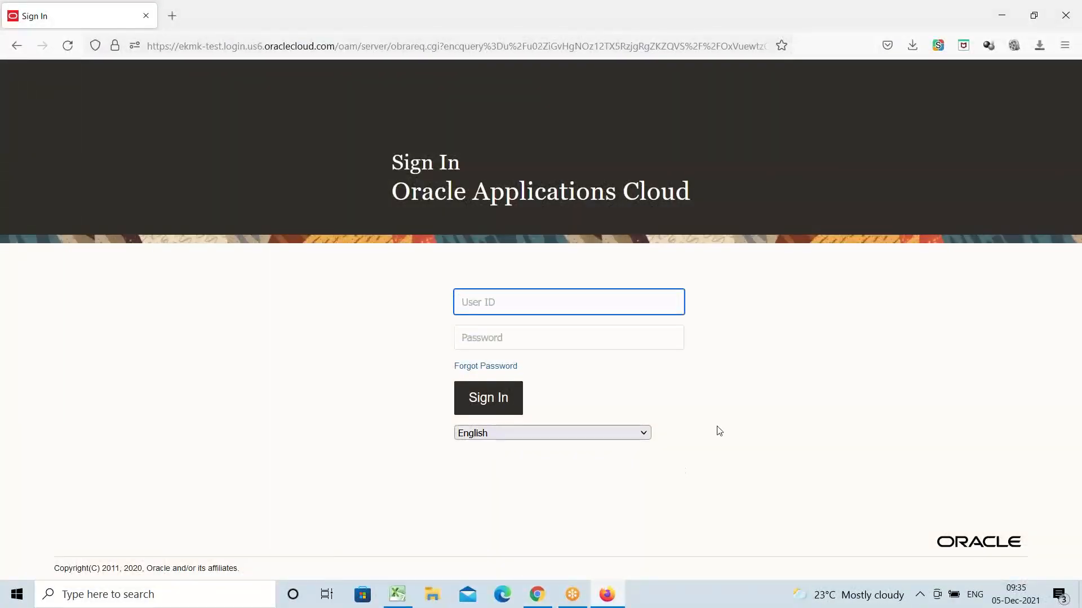
{"action": "key", "text": "super+d"}
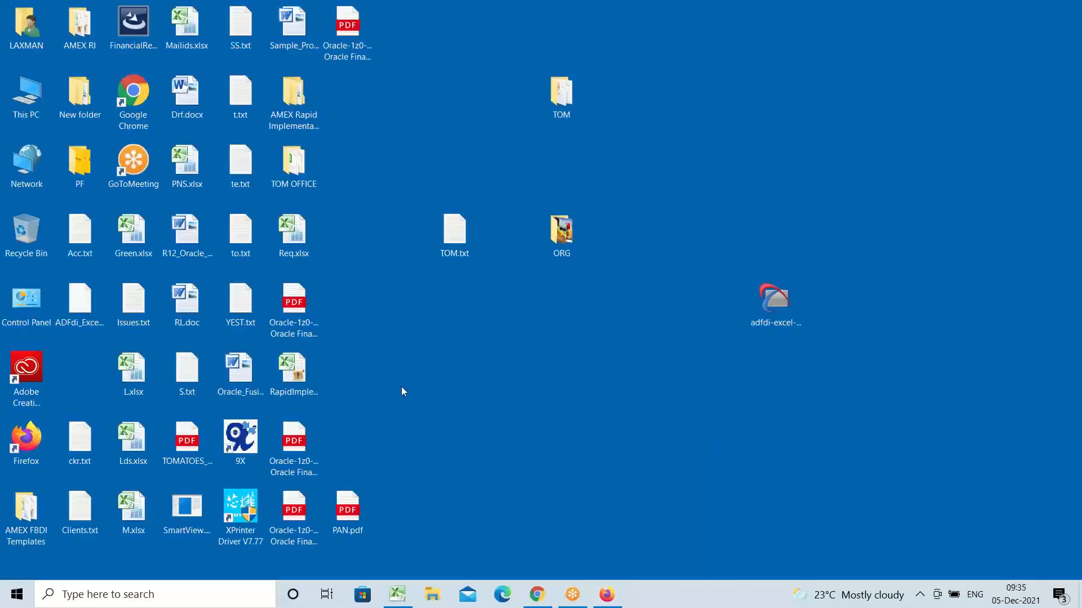
Step: Launch the installer, then scan adfdi-excel-addin-installer.exe with Microsoft Defender
{"action": "left_click", "coordinate": [766, 307]}
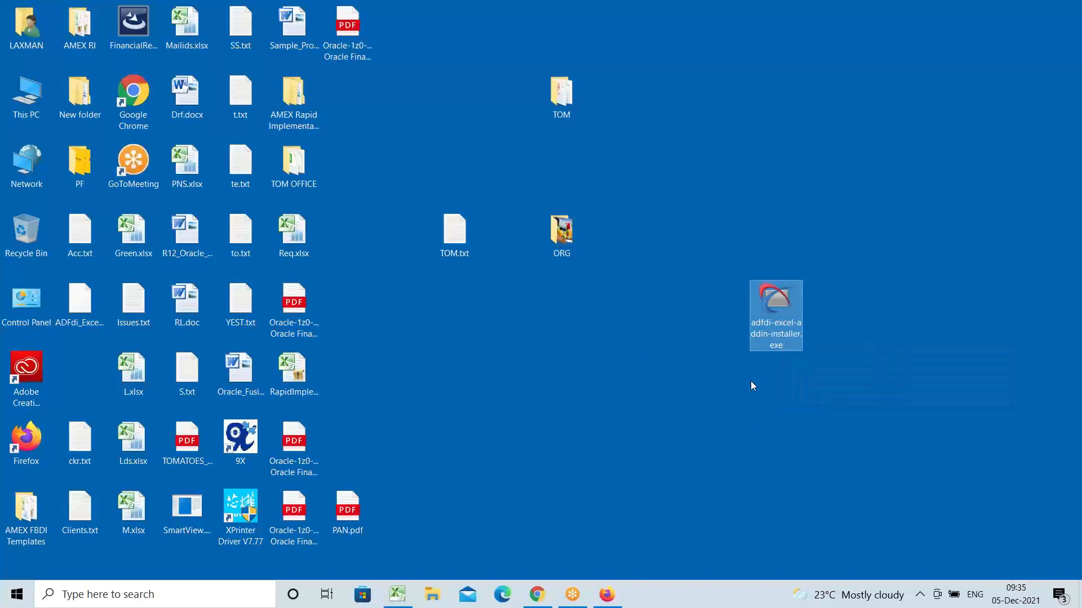
{"action": "double_click", "coordinate": [768, 309]}
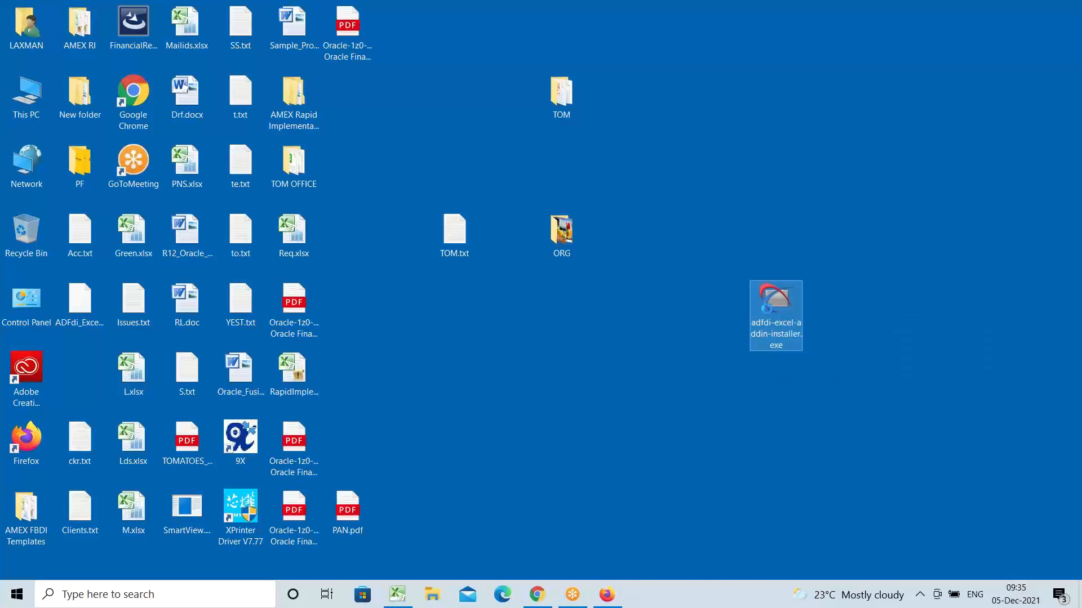
{"action": "right_click", "coordinate": [775, 329]}
{"action": "left_click", "coordinate": [772, 328]}
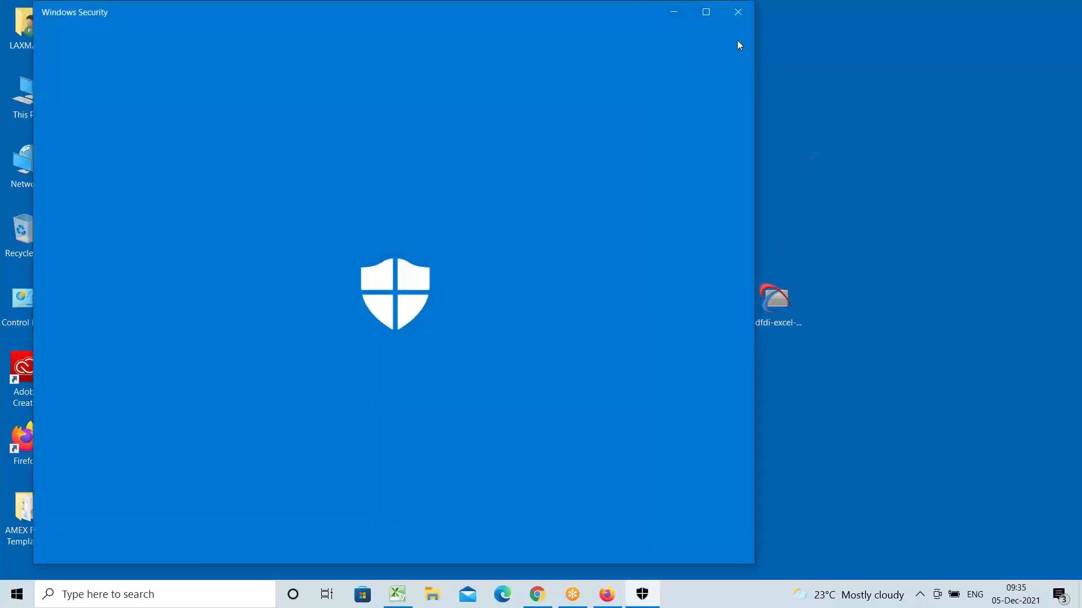
{"action": "left_click", "coordinate": [739, 13]}
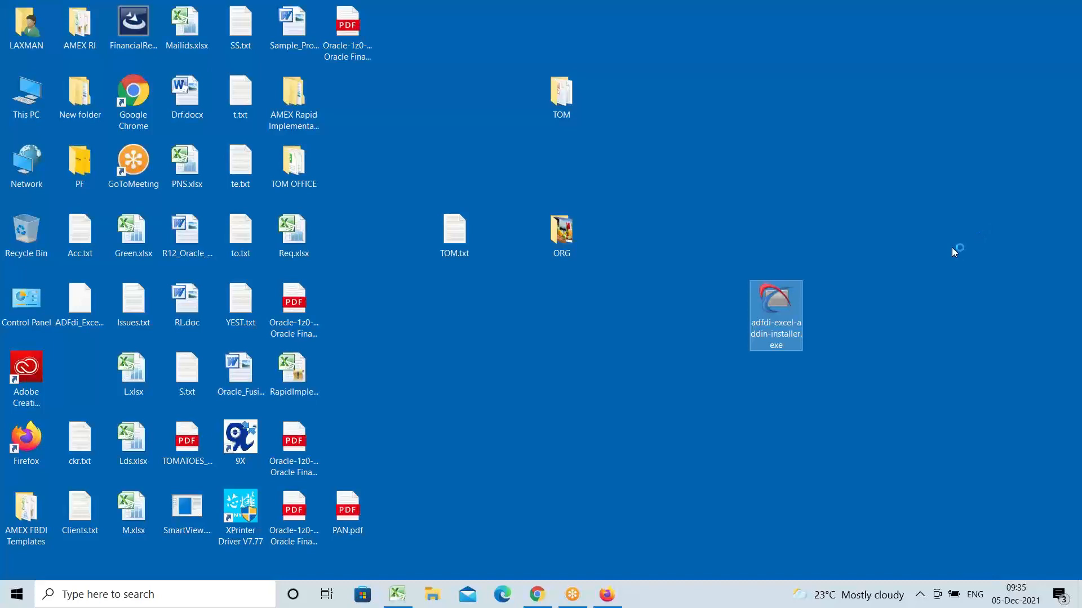
{"action": "right_click", "coordinate": [905, 274]}
{"action": "left_click", "coordinate": [930, 337]}
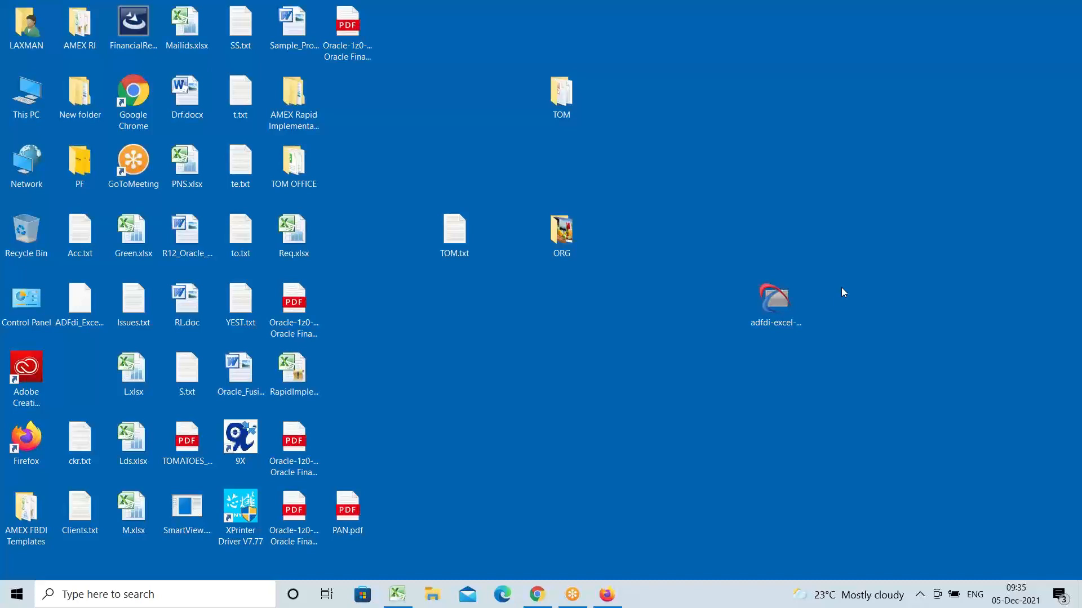
Step: Run the installer as administrator, choose Repair, and close it once installation completes
{"action": "right_click", "coordinate": [778, 296]}
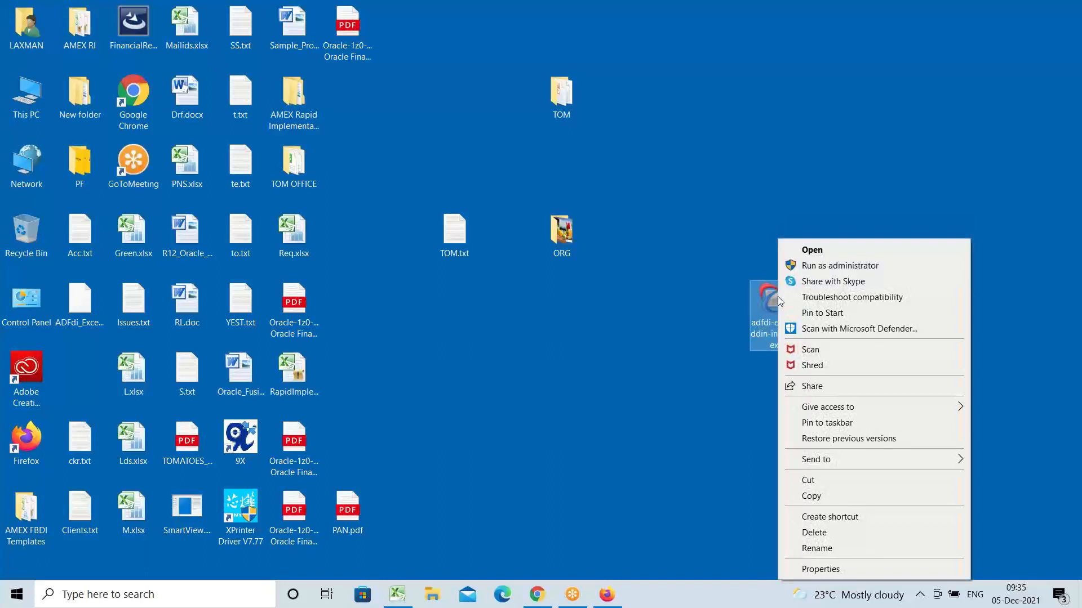
{"action": "left_click", "coordinate": [822, 266]}
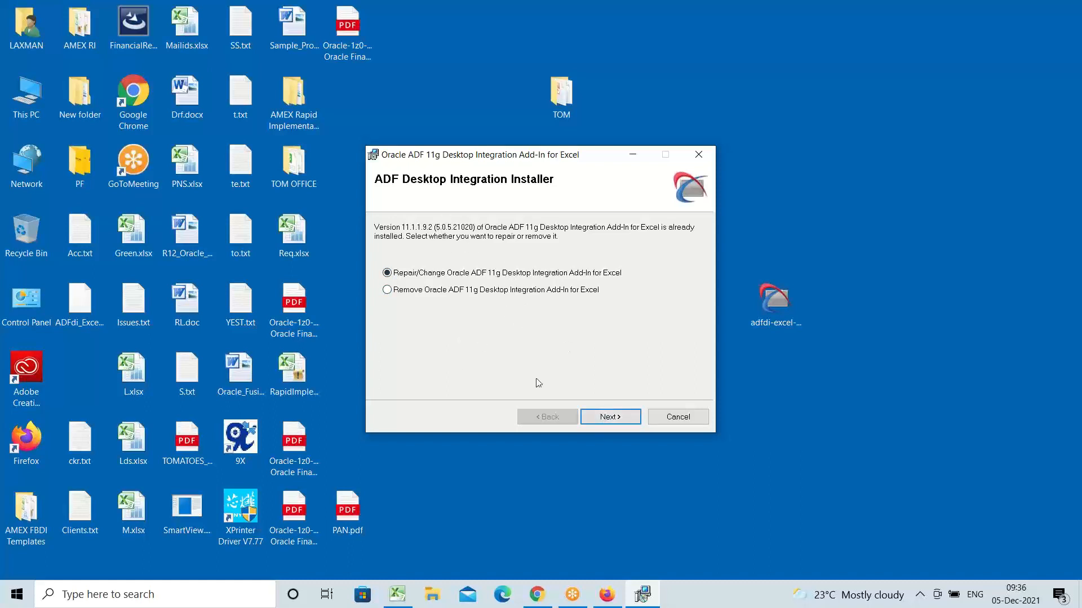
{"action": "left_click", "coordinate": [611, 419]}
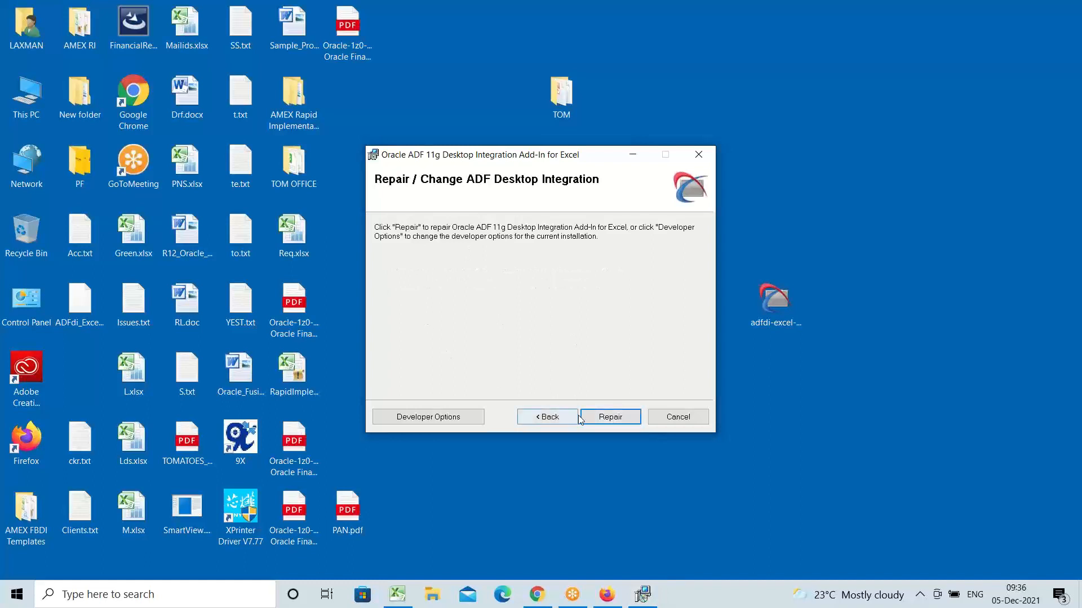
{"action": "left_click", "coordinate": [606, 418]}
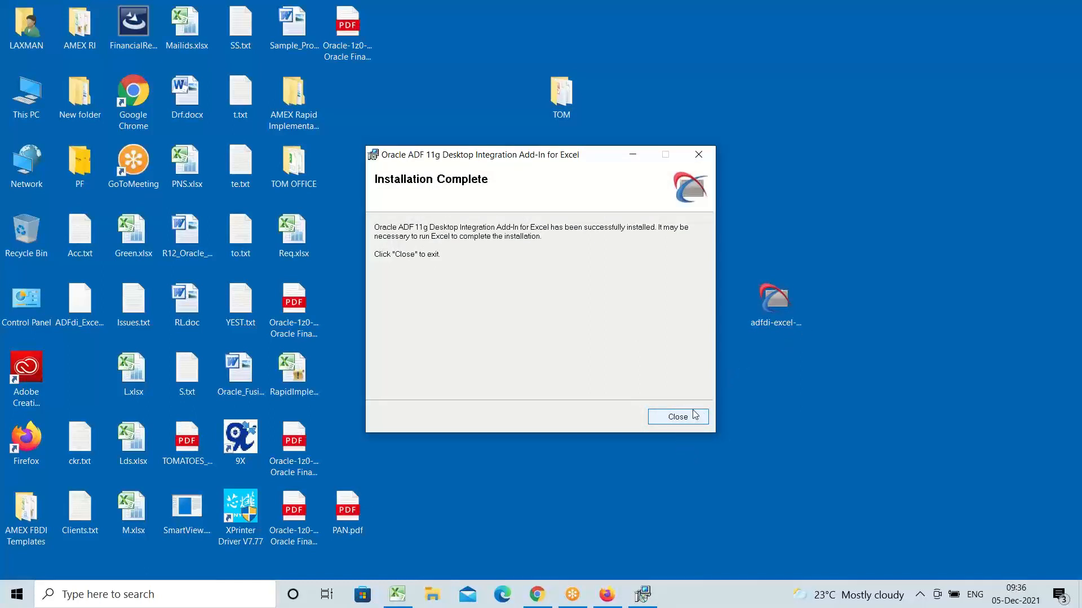
{"action": "left_click", "coordinate": [675, 420]}
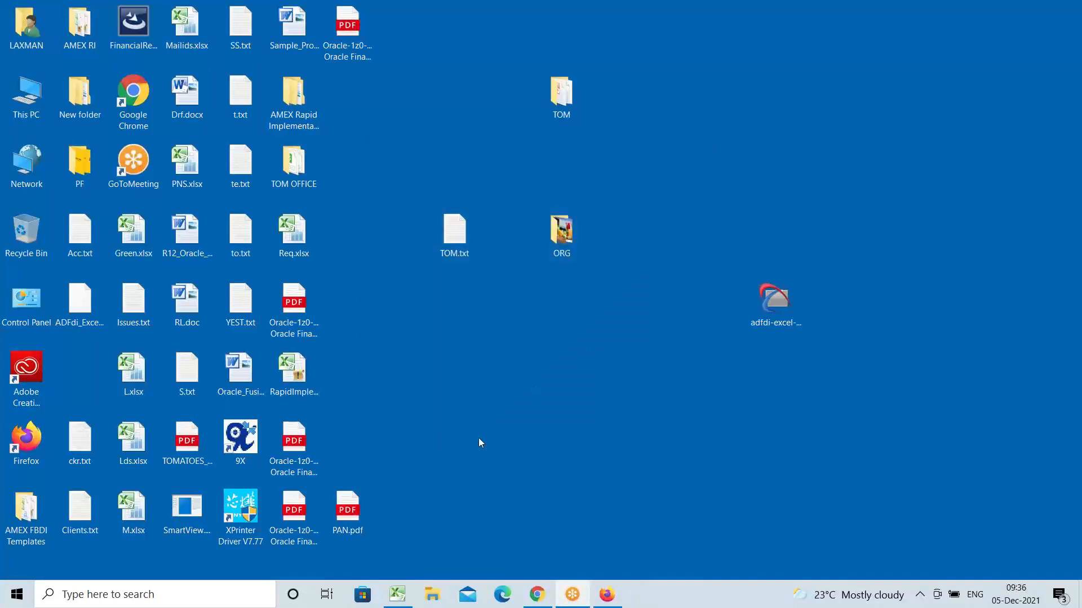
Step: Refresh the desktop and bring the Excel workbook to the front
{"action": "mouse_move", "coordinate": [394, 598]}
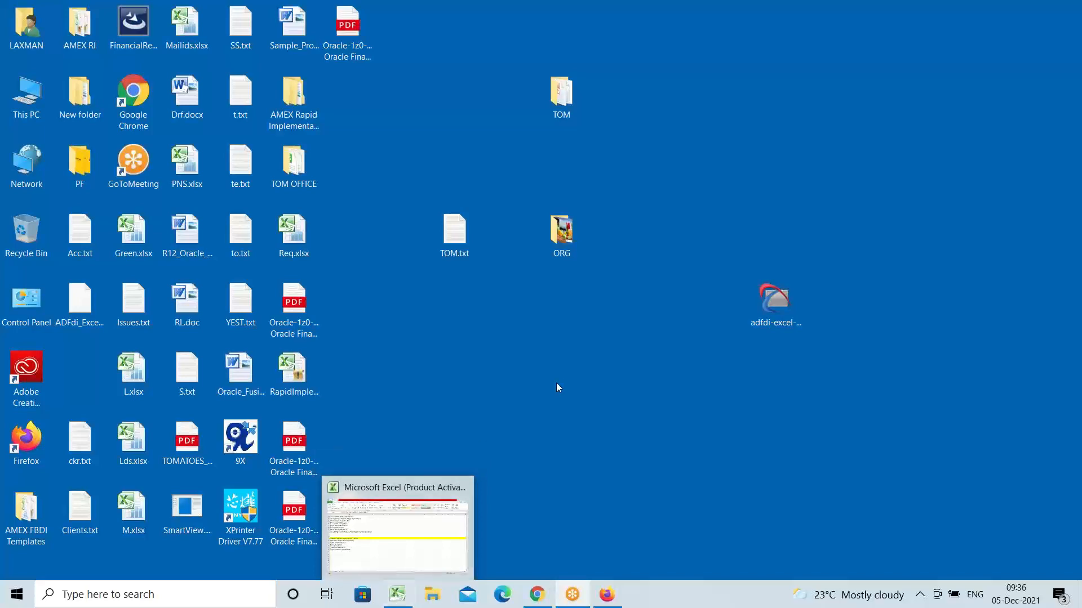
{"action": "right_click", "coordinate": [567, 324]}
{"action": "left_click", "coordinate": [627, 389]}
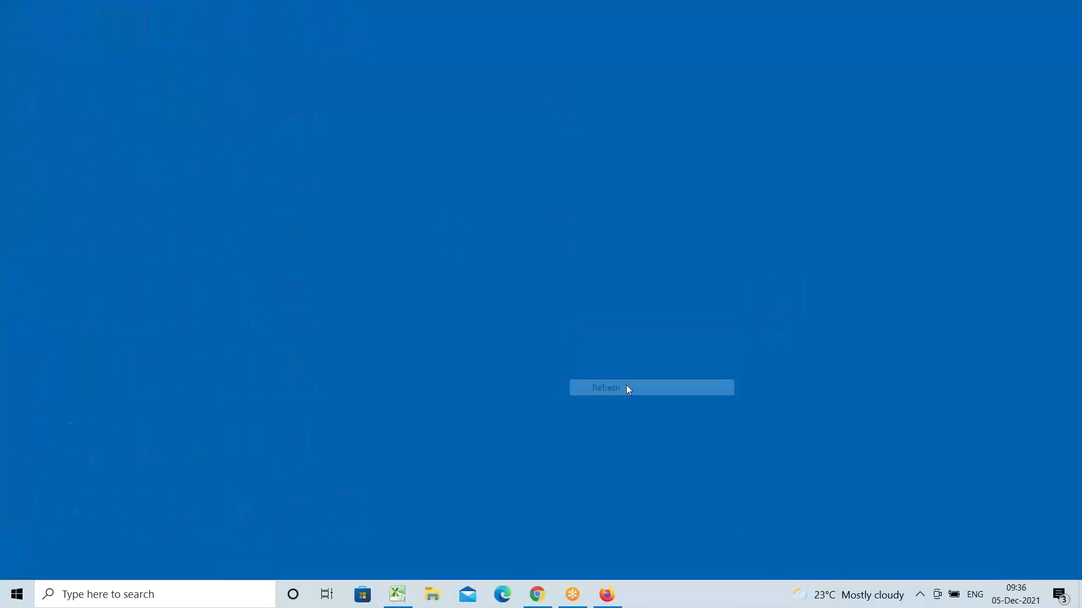
{"action": "left_click", "coordinate": [397, 597]}
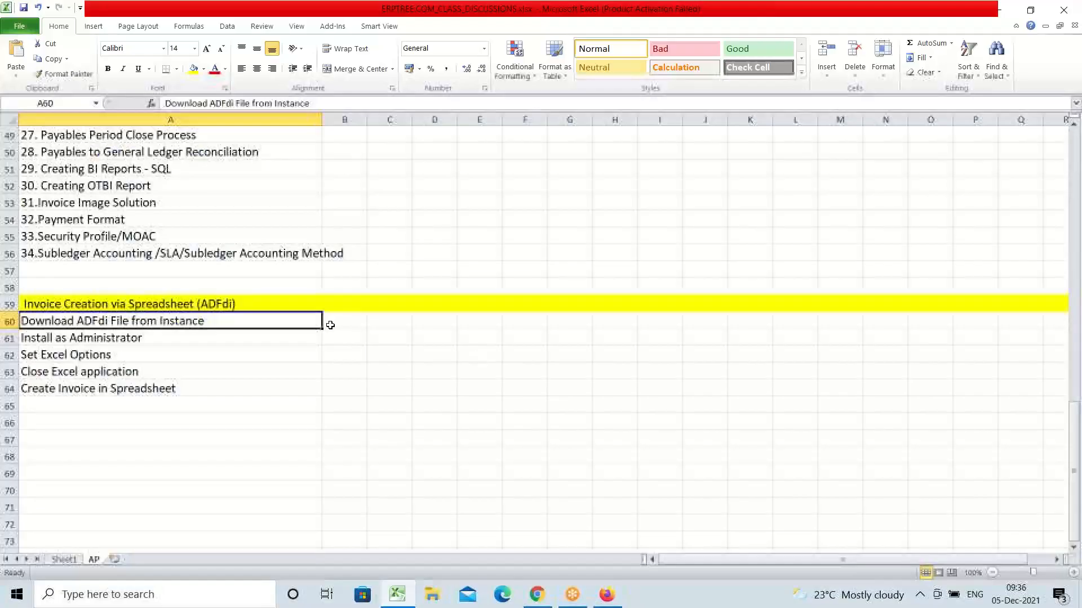
Step: Review the Install as Administrator (A61) and Set Excel Options (A62) steps on the AP sheet
{"action": "left_click", "coordinate": [118, 337]}
{"action": "left_click", "coordinate": [117, 323]}
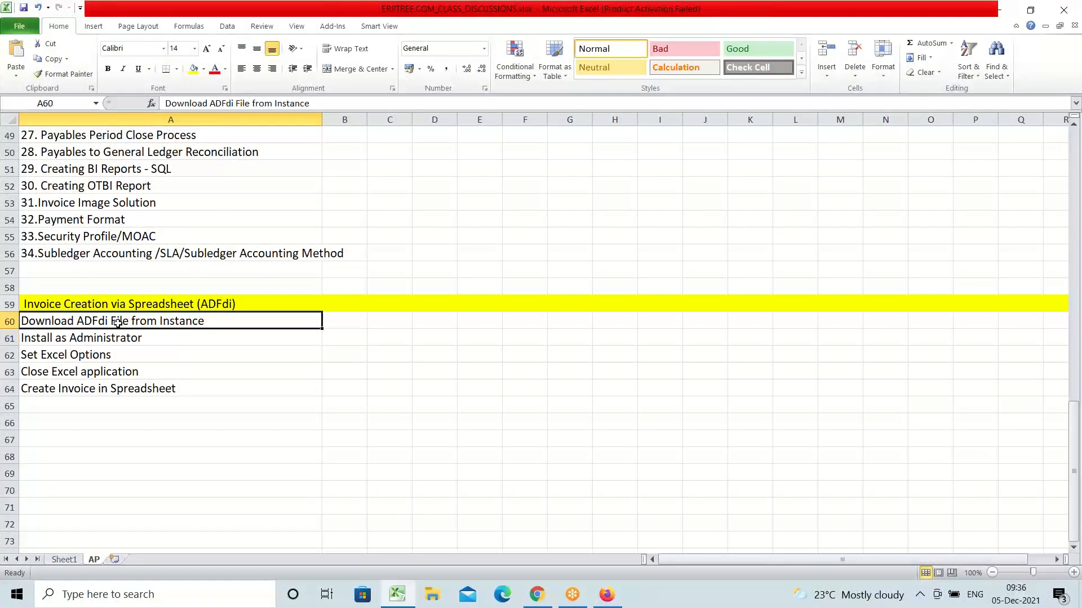
{"action": "left_click", "coordinate": [160, 342]}
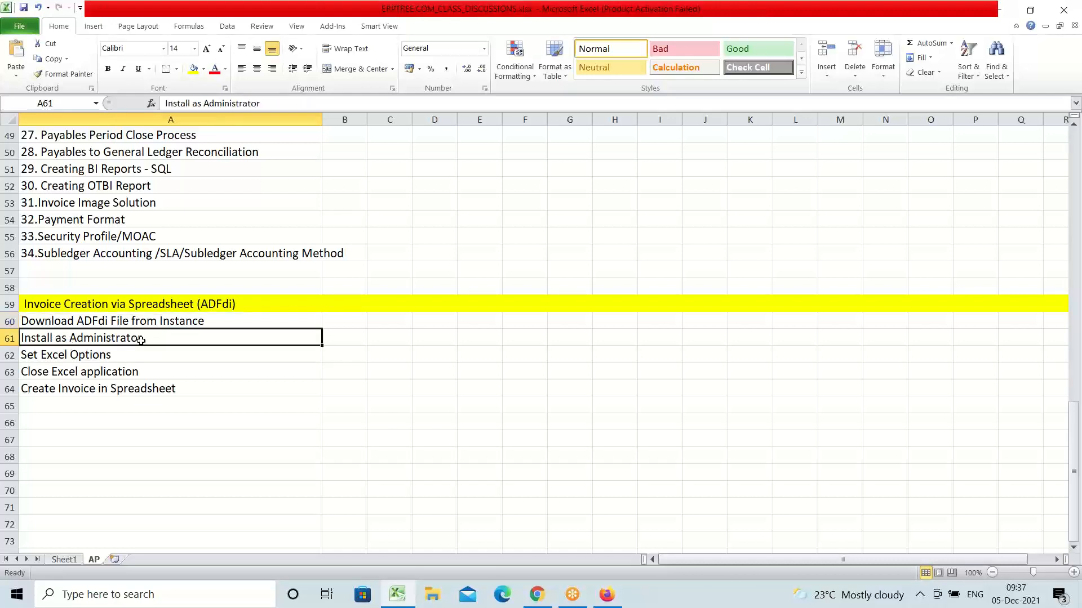
{"action": "left_click", "coordinate": [111, 360]}
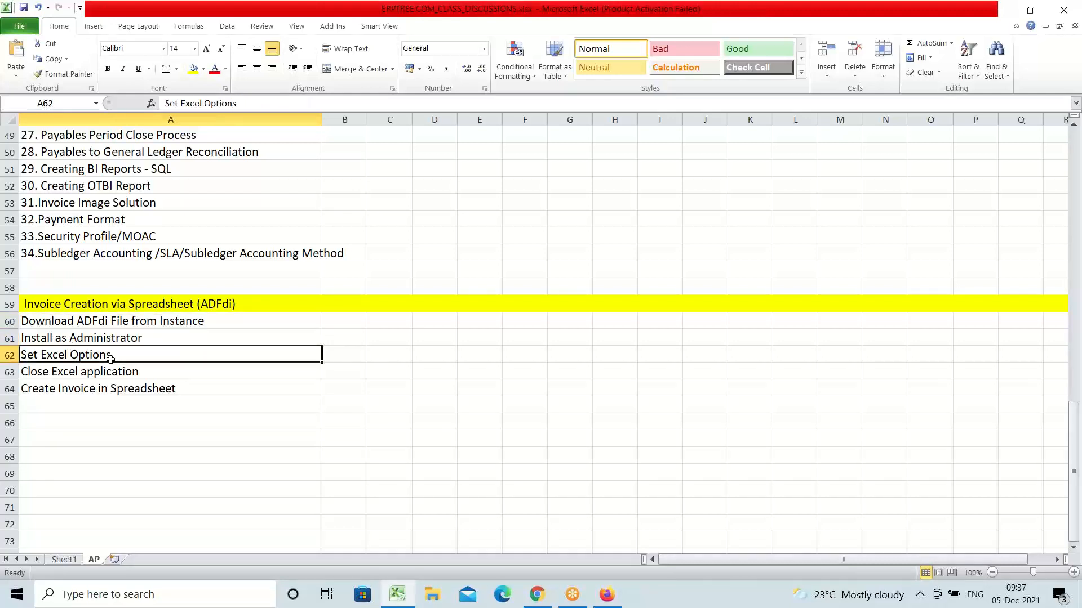
{"action": "left_click", "coordinate": [397, 596]}
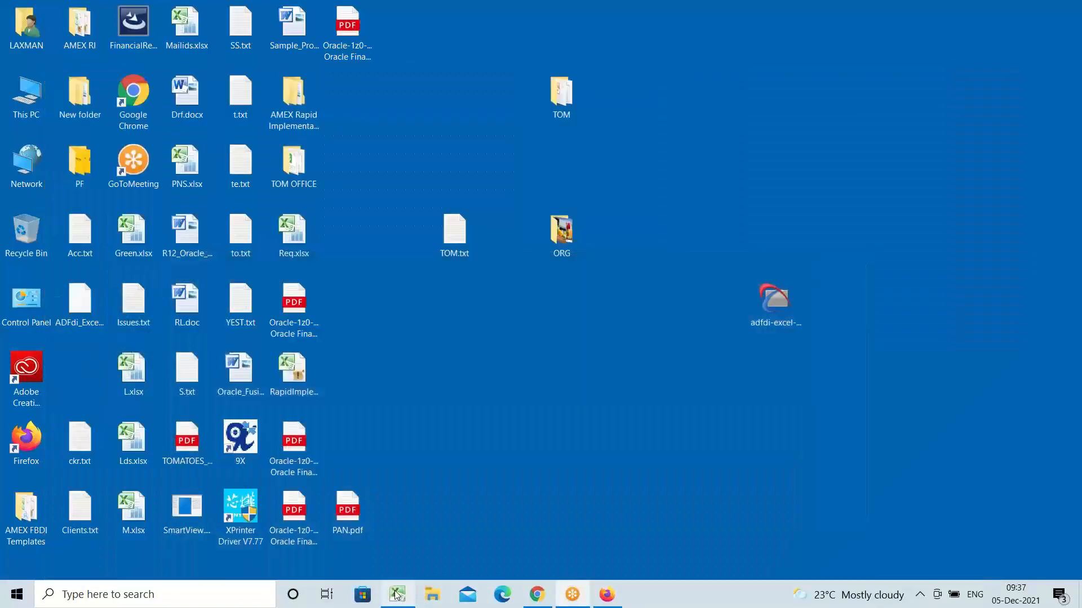
{"action": "left_click", "coordinate": [397, 594]}
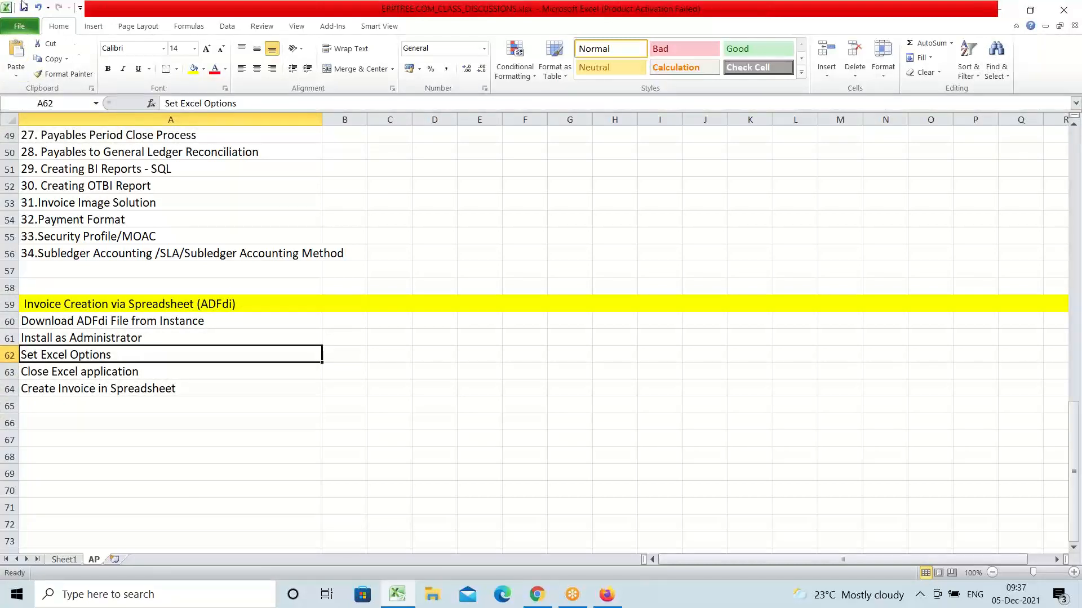
Step: Open Excel Options from the File menu and show the Add-ins page
{"action": "left_click", "coordinate": [19, 26]}
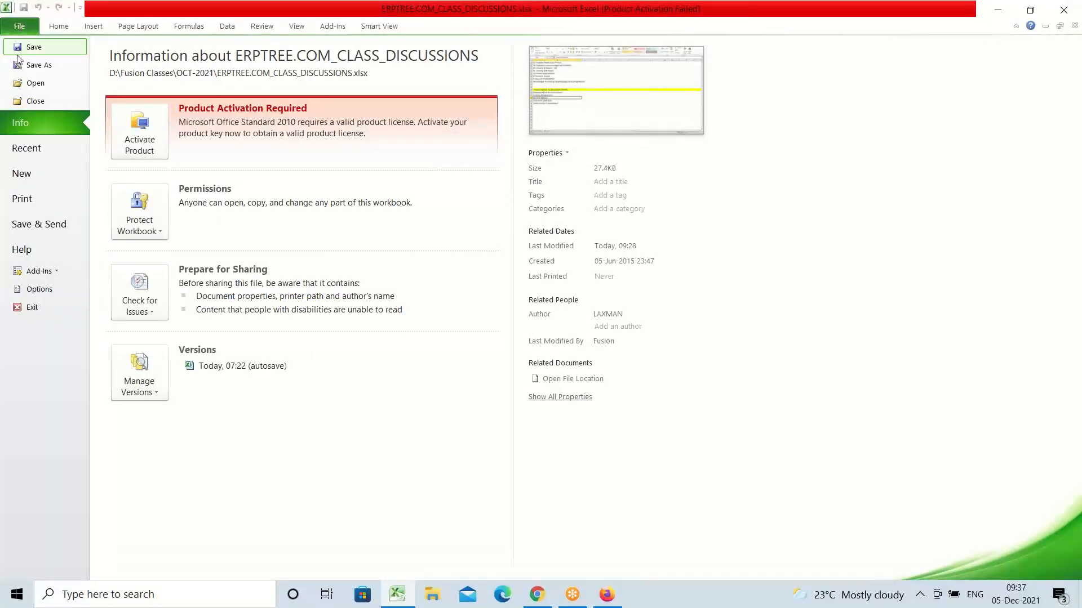
{"action": "left_click", "coordinate": [40, 289]}
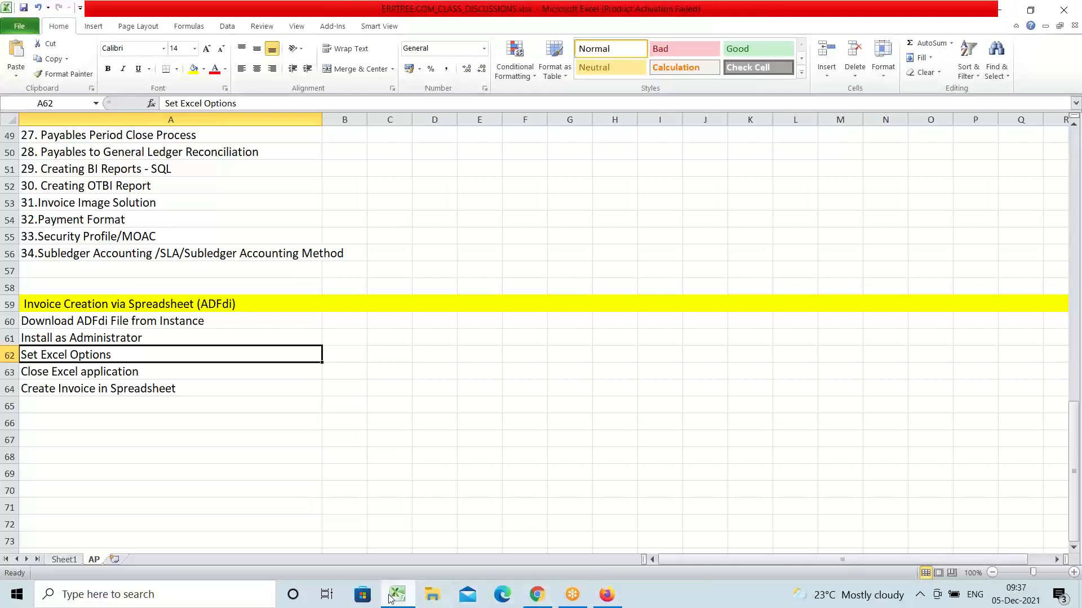
{"action": "mouse_move", "coordinate": [398, 595]}
{"action": "left_click", "coordinate": [392, 601]}
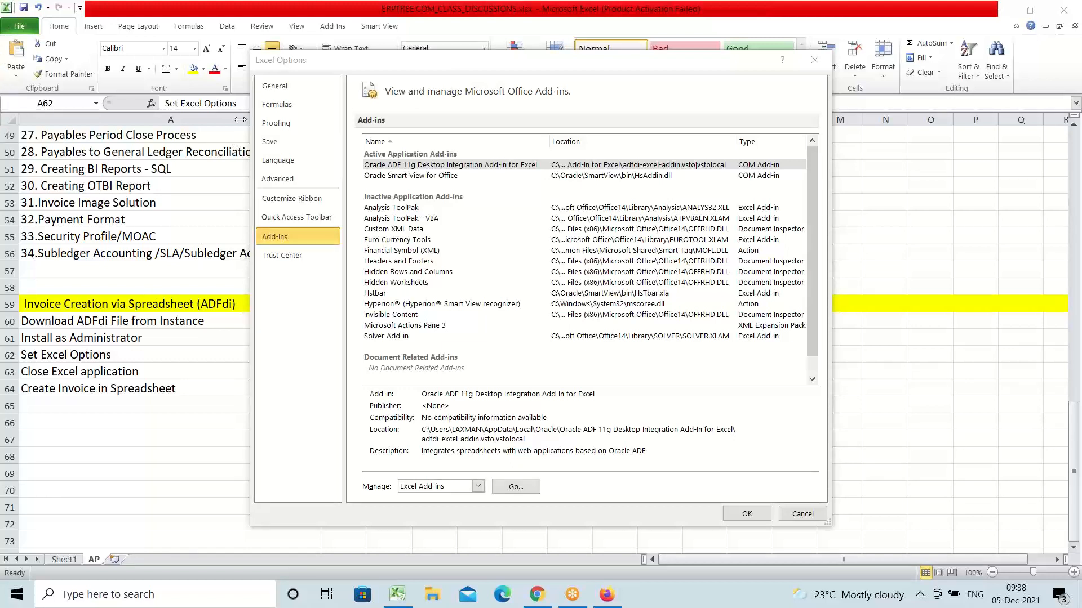
{"action": "left_click", "coordinate": [284, 241]}
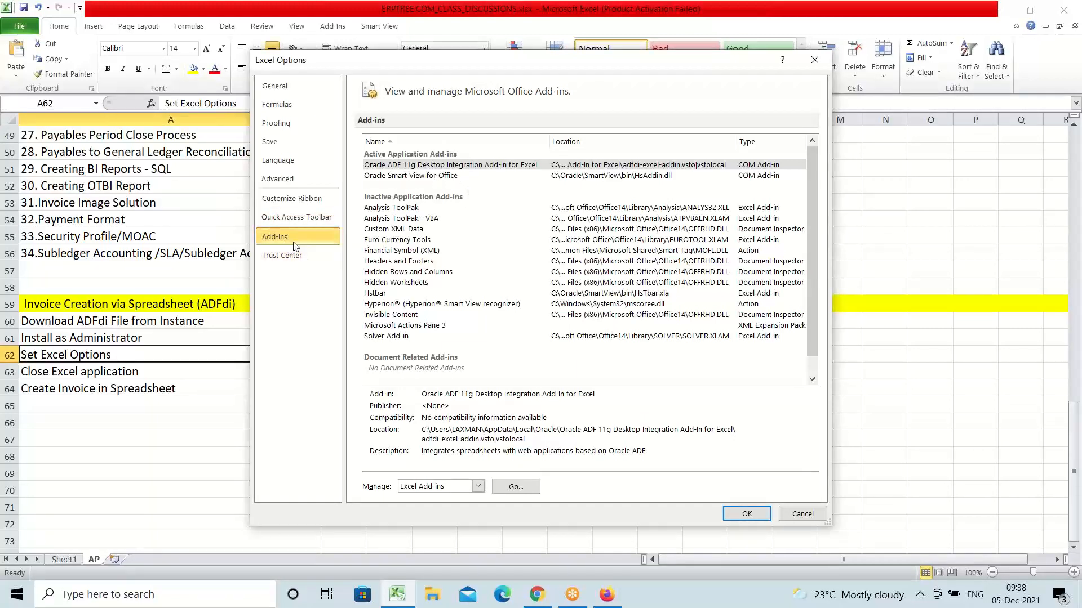
Step: Enable Oracle Smart View for Office and ADF 11g Desktop Integration in the COM Add-ins list
{"action": "left_click", "coordinate": [479, 487]}
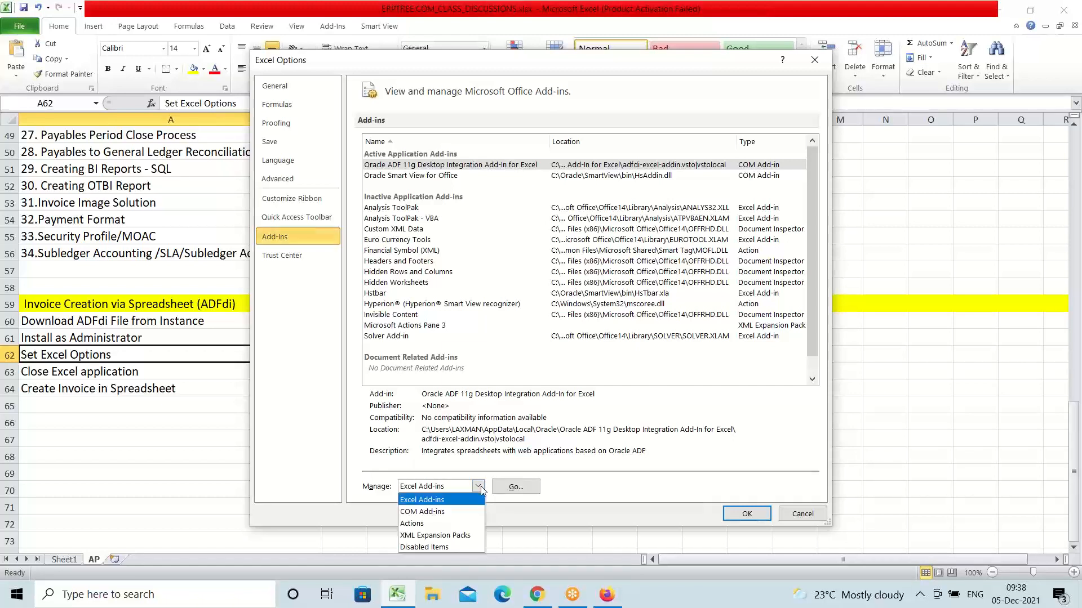
{"action": "left_click", "coordinate": [449, 513]}
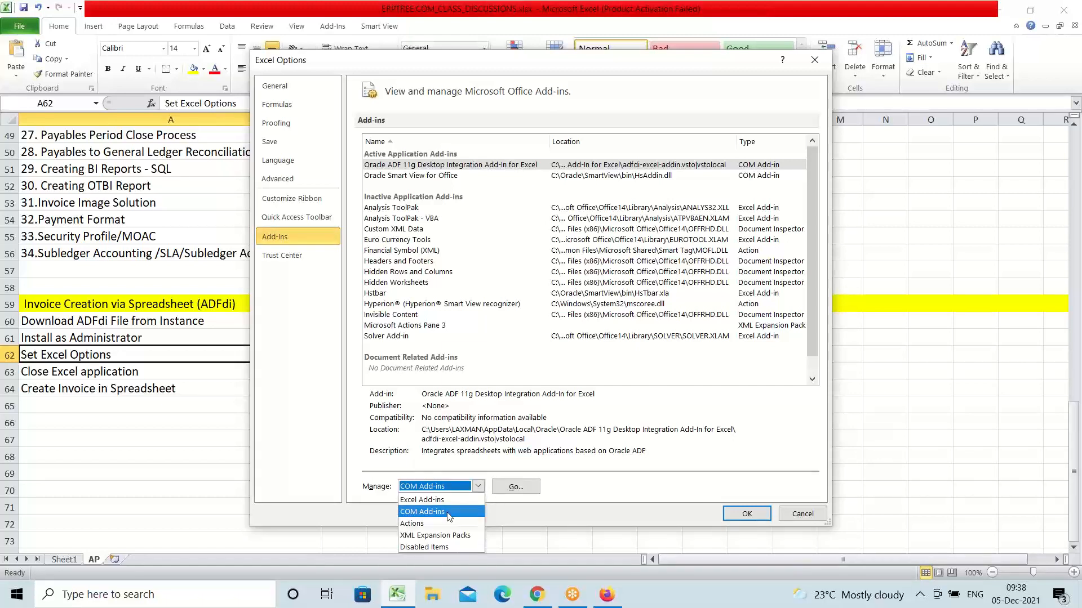
{"action": "left_click", "coordinate": [513, 486]}
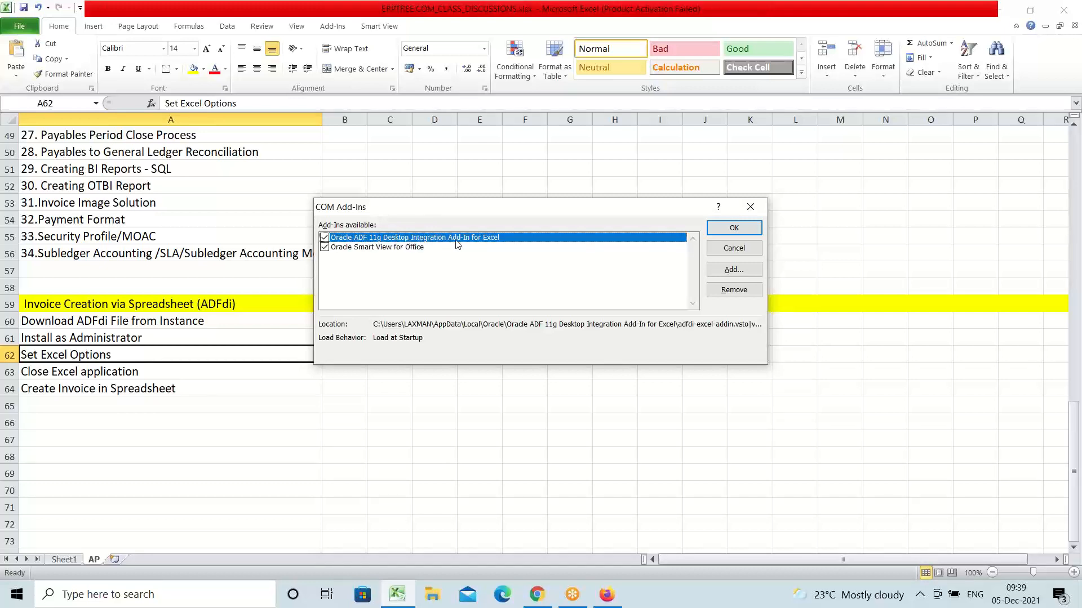
{"action": "left_click", "coordinate": [324, 247]}
{"action": "left_click", "coordinate": [324, 238]}
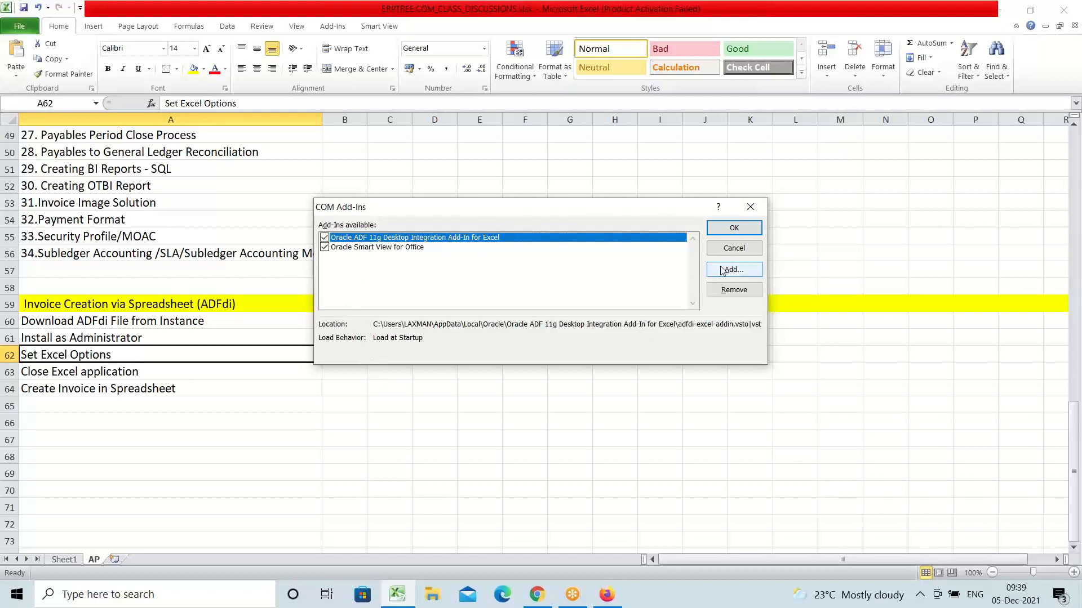
{"action": "left_click", "coordinate": [734, 227]}
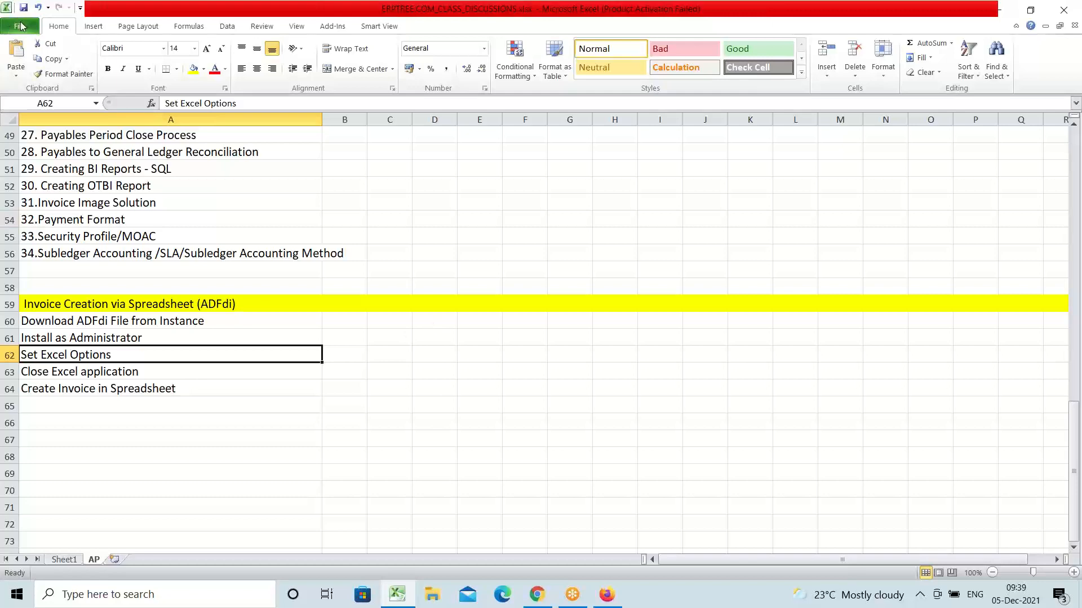
Step: Reopen the COM Add-ins list to verify both Oracle add-ins are enabled, then close it
{"action": "left_click", "coordinate": [19, 27]}
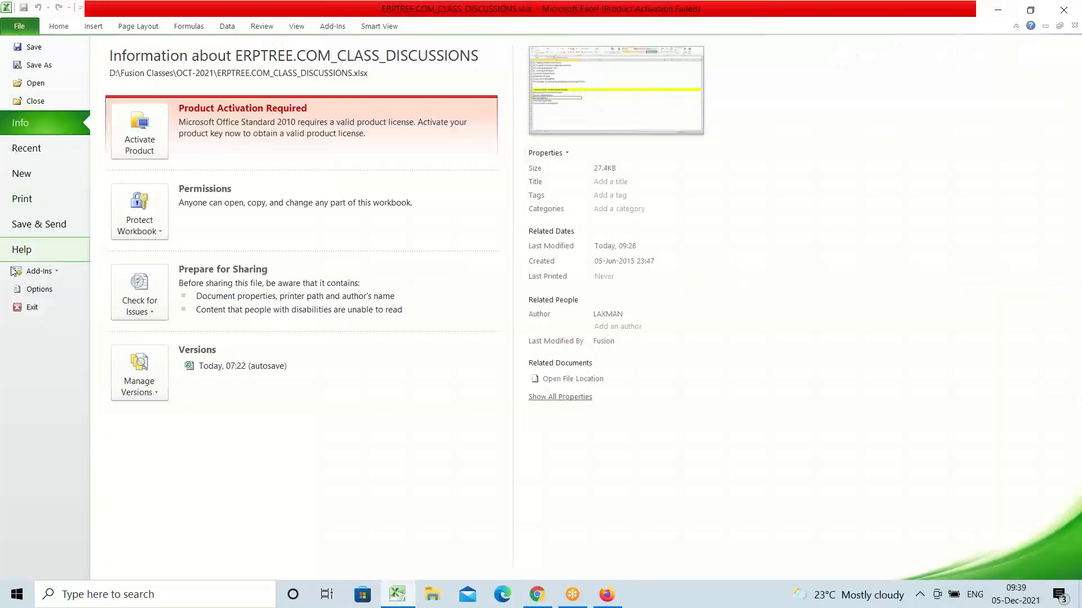
{"action": "left_click", "coordinate": [37, 294]}
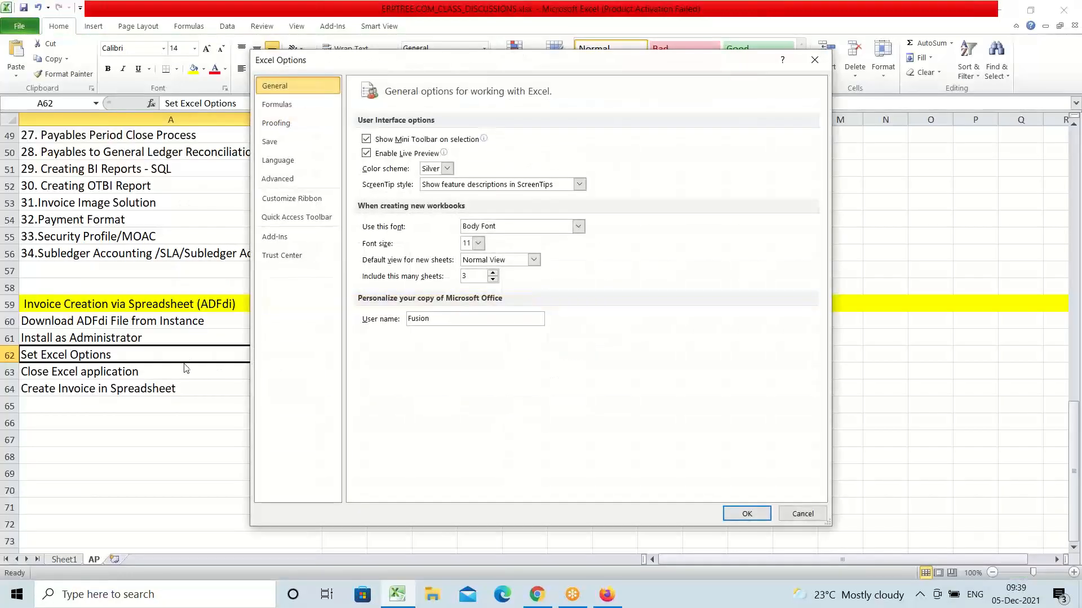
{"action": "left_click", "coordinate": [288, 239]}
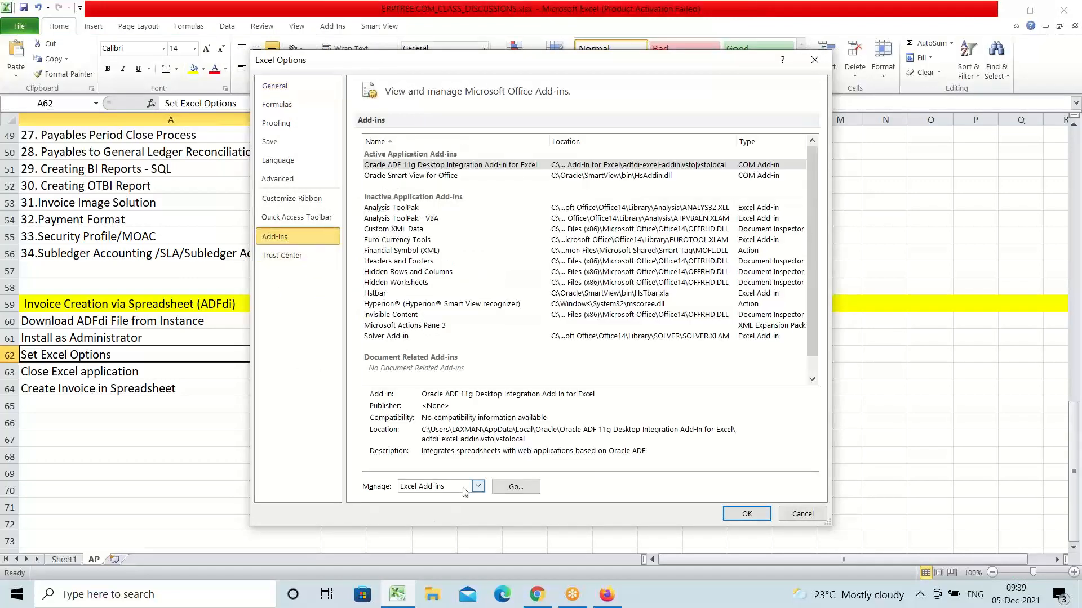
{"action": "left_click", "coordinate": [477, 487]}
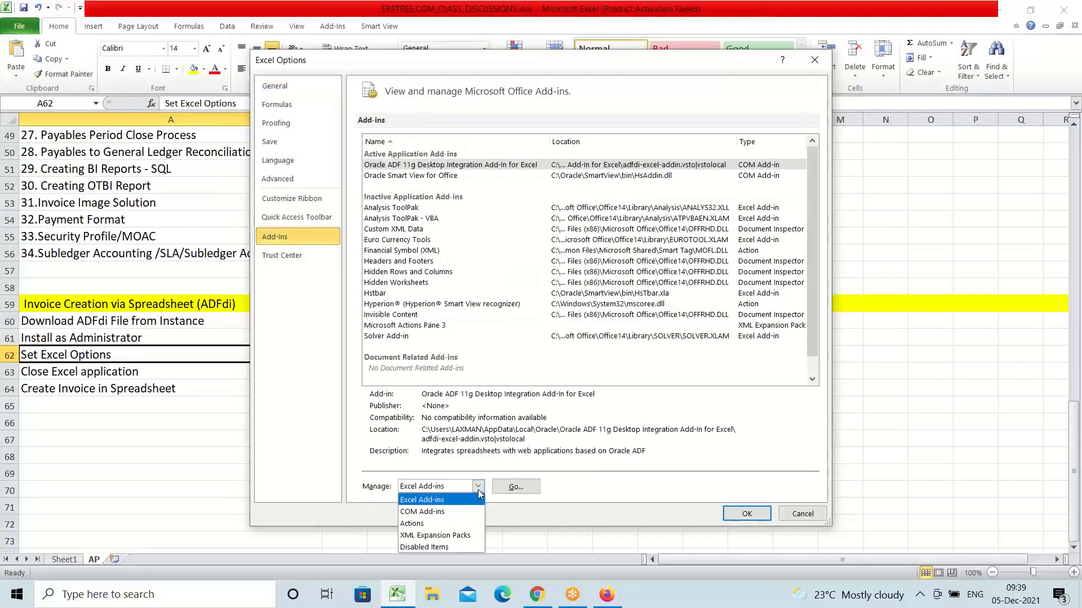
{"action": "left_click", "coordinate": [438, 512]}
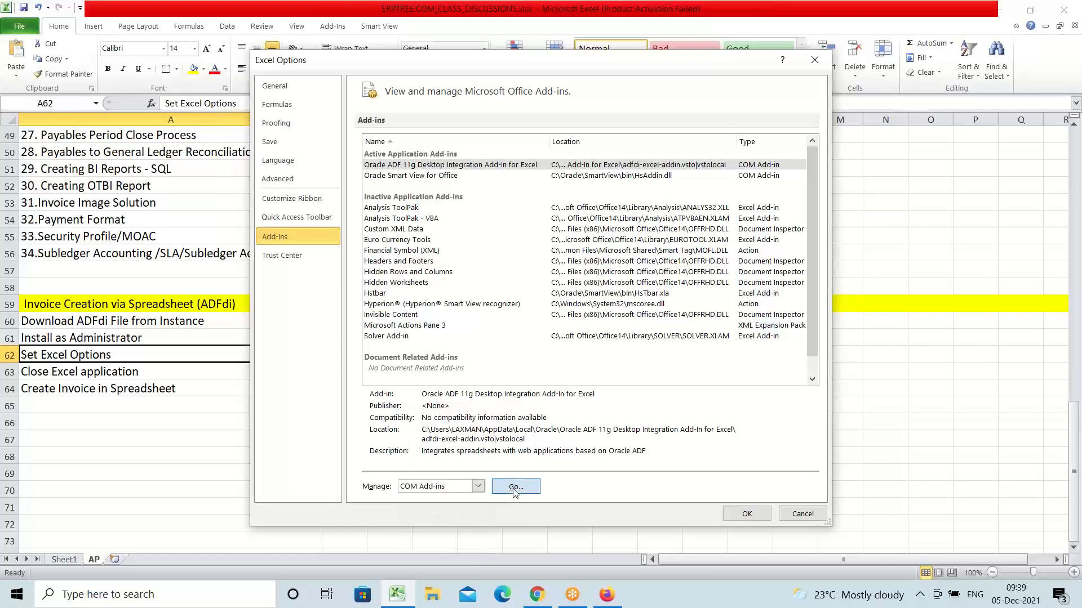
{"action": "left_click", "coordinate": [513, 487]}
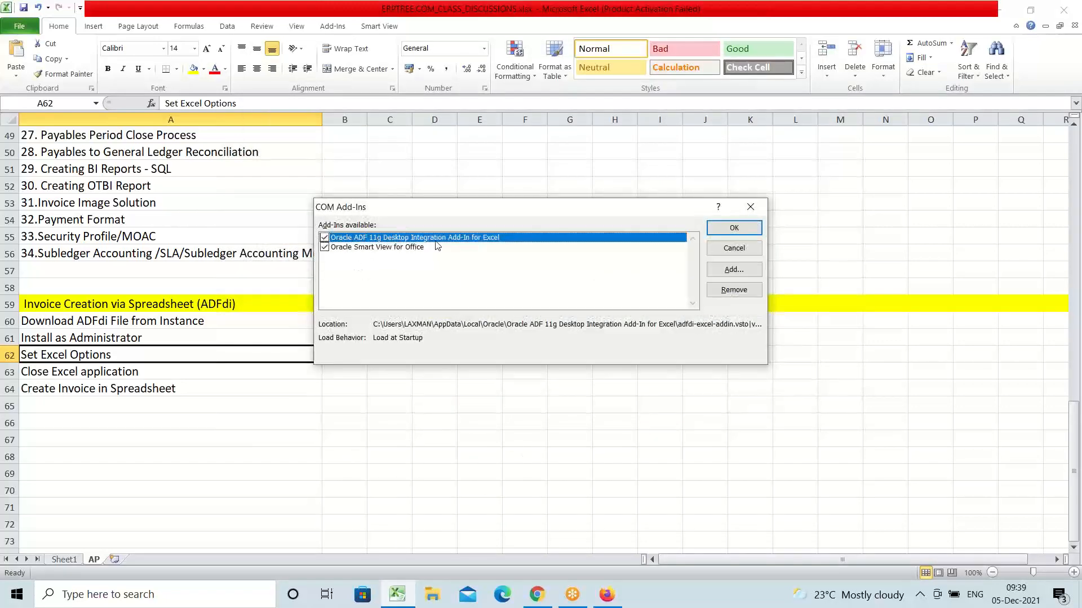
{"action": "left_click", "coordinate": [749, 206]}
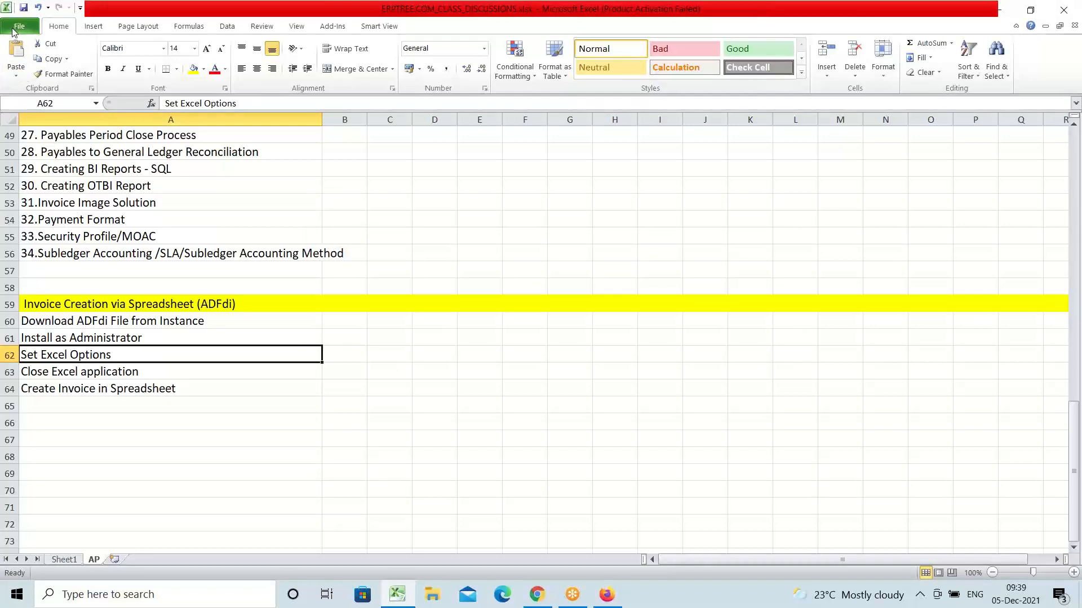
Step: In Trust Center Macro Settings, choose Enable all macros and trust VBA project object model access
{"action": "left_click", "coordinate": [13, 31]}
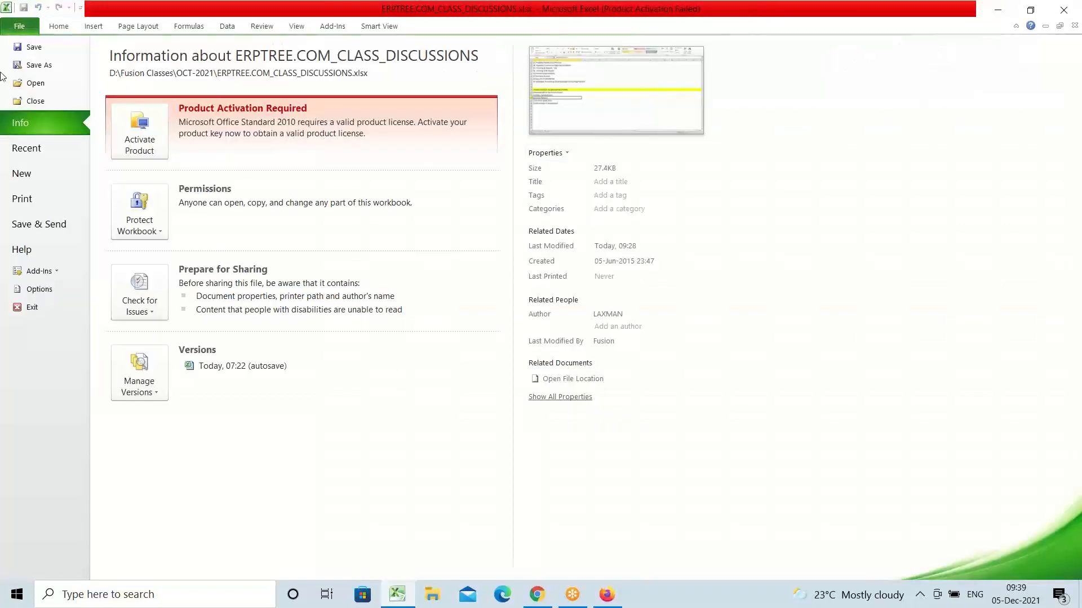
{"action": "left_click", "coordinate": [37, 290]}
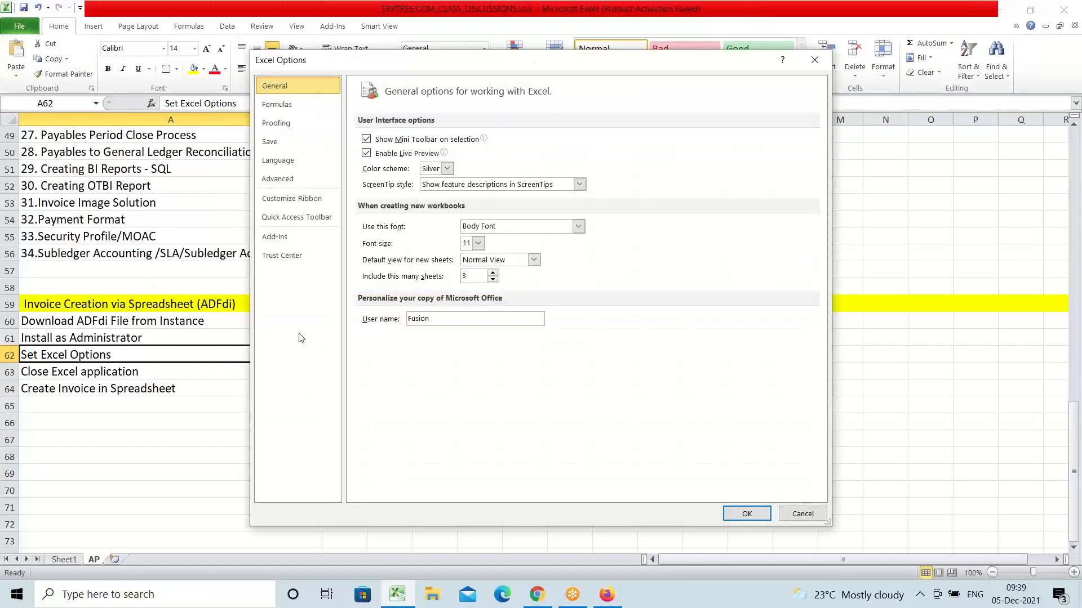
{"action": "left_click", "coordinate": [290, 261]}
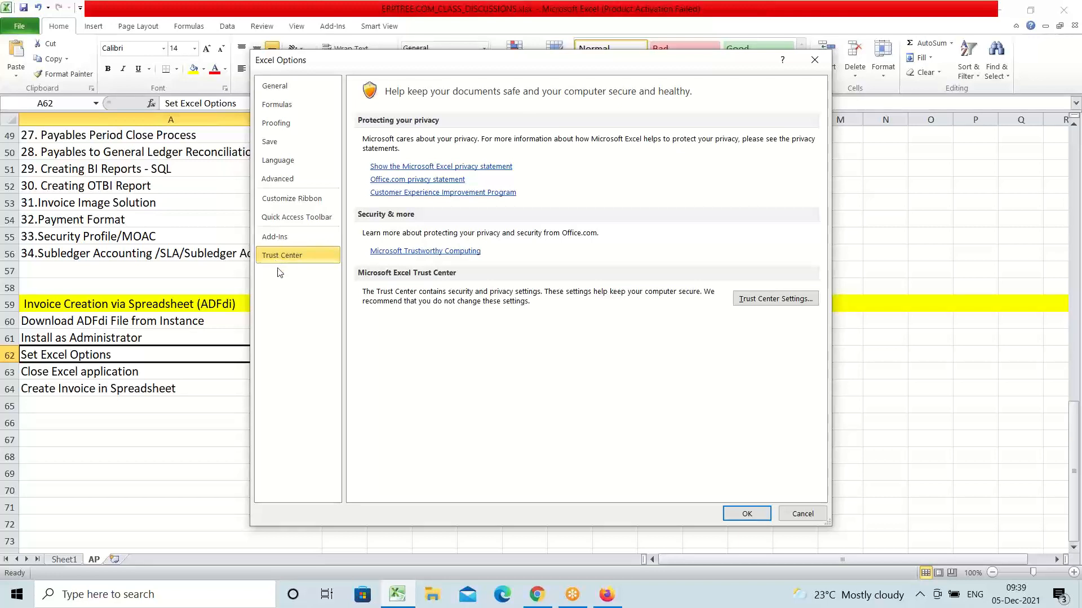
{"action": "left_click", "coordinate": [759, 304]}
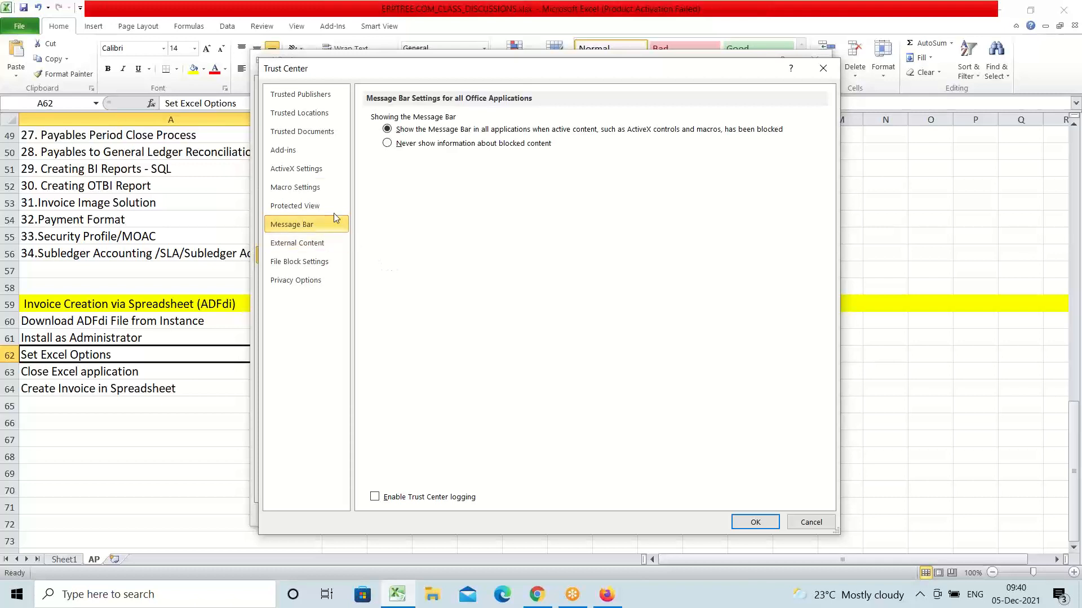
{"action": "left_click", "coordinate": [302, 193]}
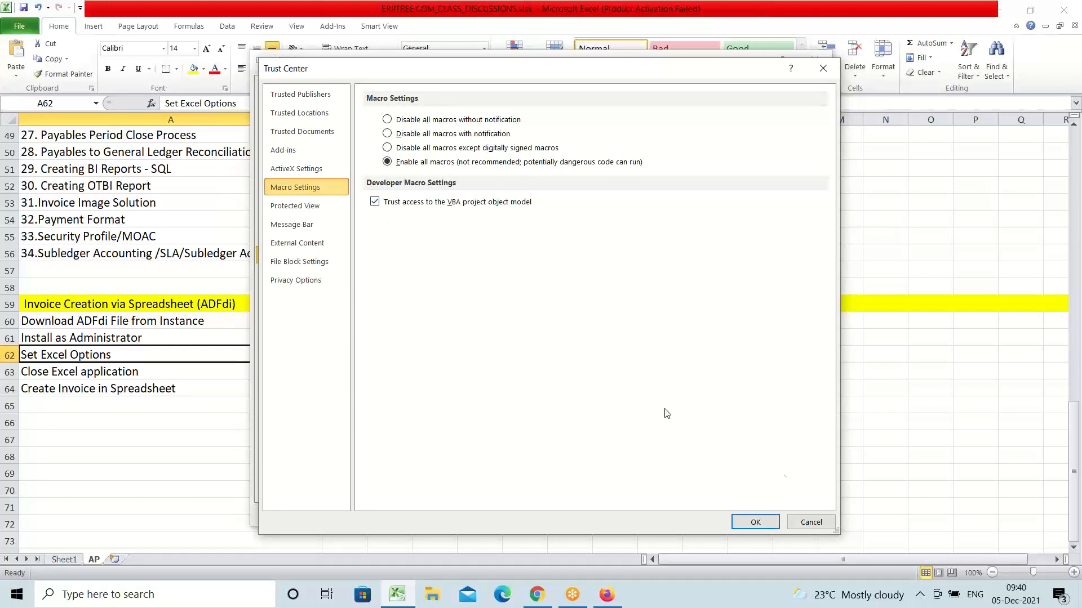
{"action": "left_click", "coordinate": [752, 523]}
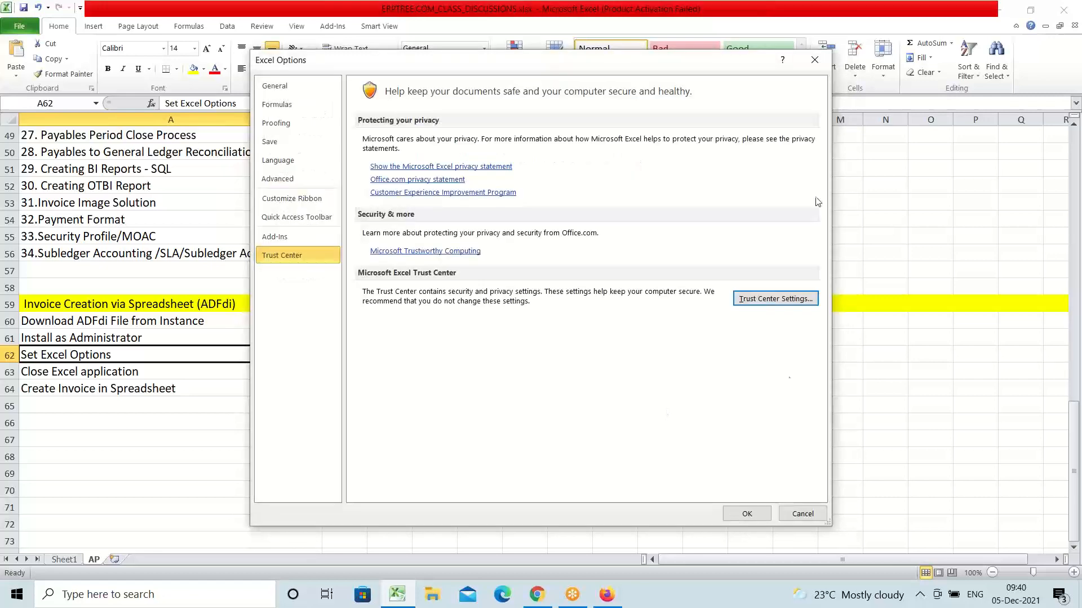
{"action": "left_click", "coordinate": [816, 60]}
{"action": "left_click", "coordinate": [448, 392]}
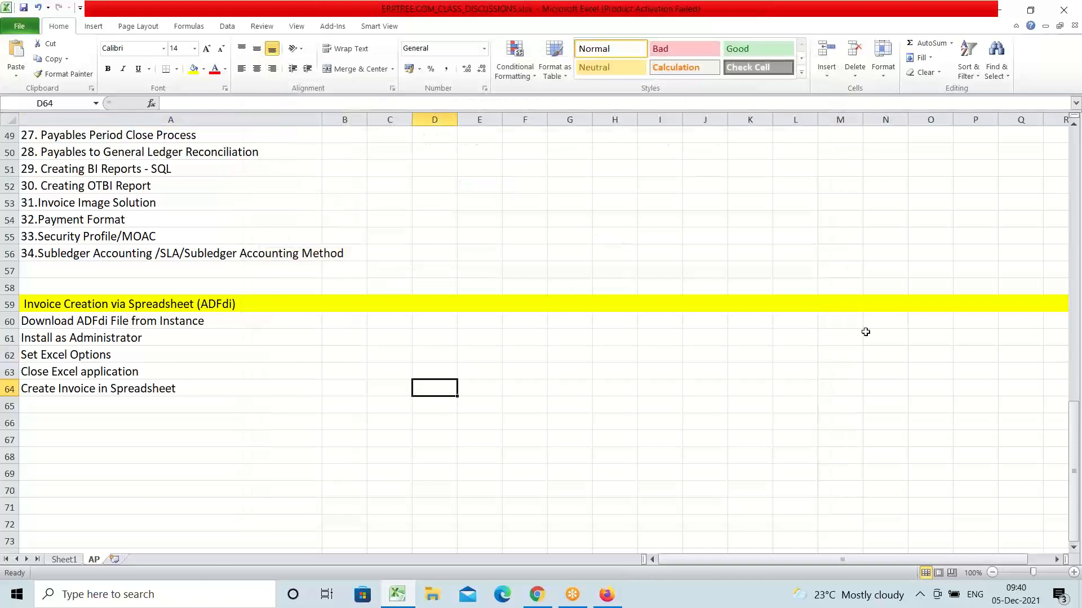
Step: Quit Excel, refresh the desktop, and bring the Oracle Cloud sign-in page forward in Firefox
{"action": "left_click", "coordinate": [1069, 16]}
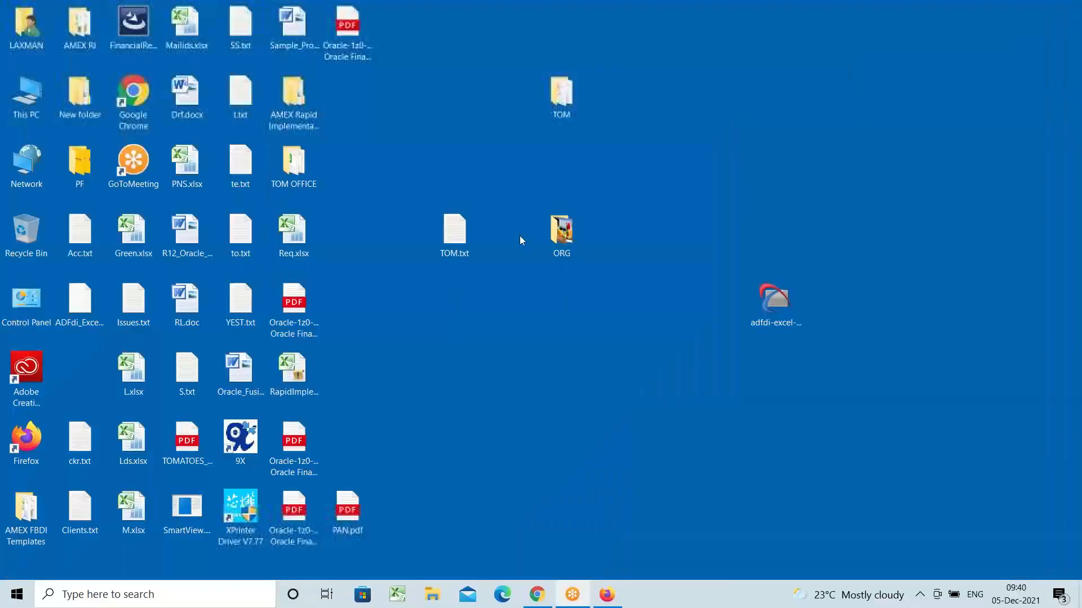
{"action": "right_click", "coordinate": [457, 349]}
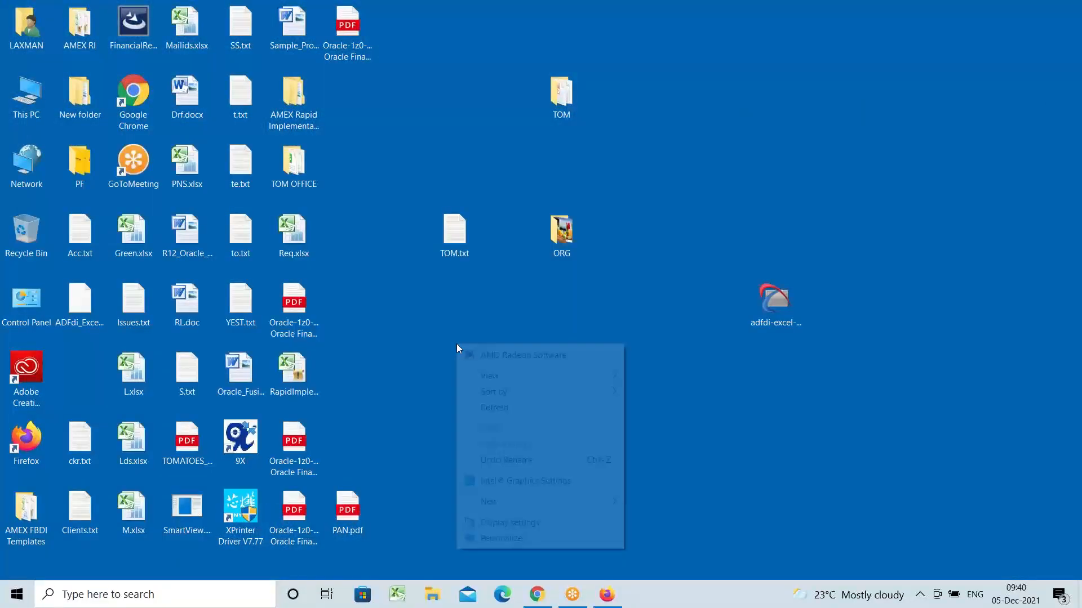
{"action": "left_click", "coordinate": [521, 414]}
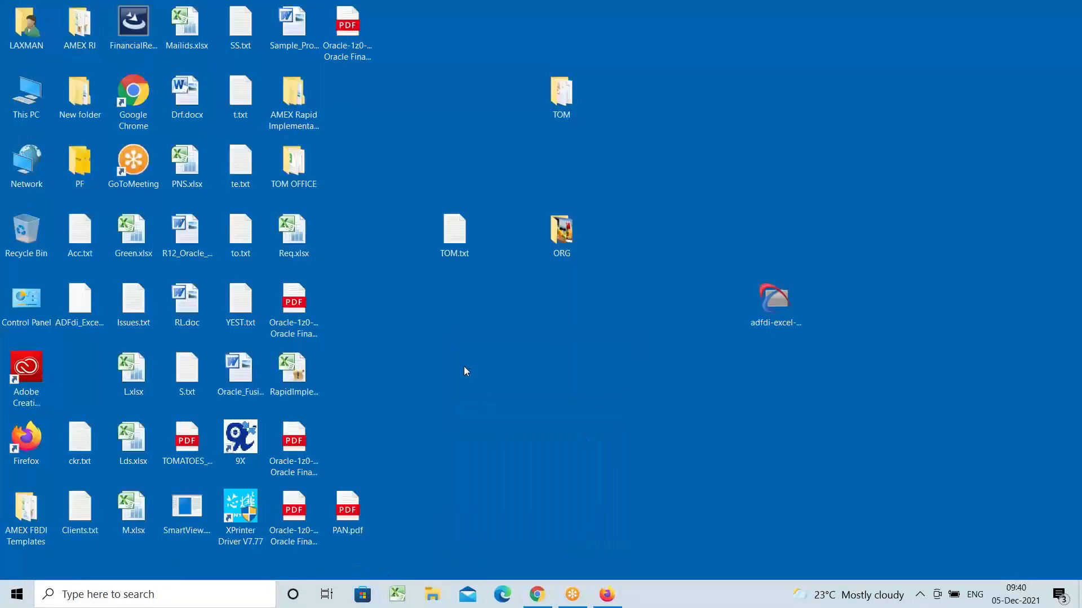
{"action": "left_click", "coordinate": [607, 595]}
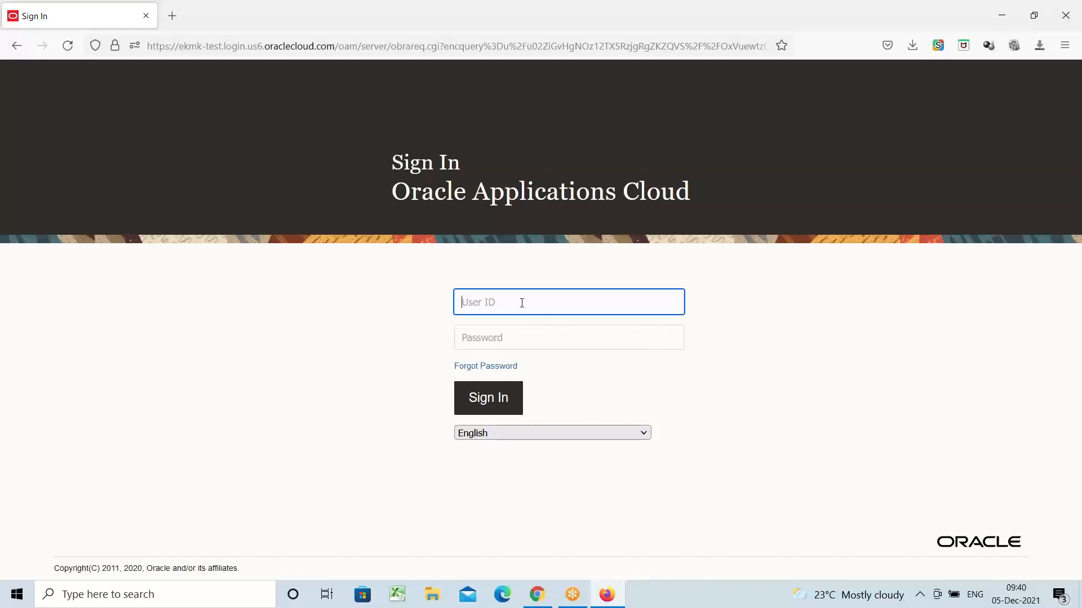
Step: Sign back in with the username and password, decline saving the login, and scroll the navigator to Payables
{"action": "type", "text": "AMEX"}
{"action": "key", "text": "Tab"}
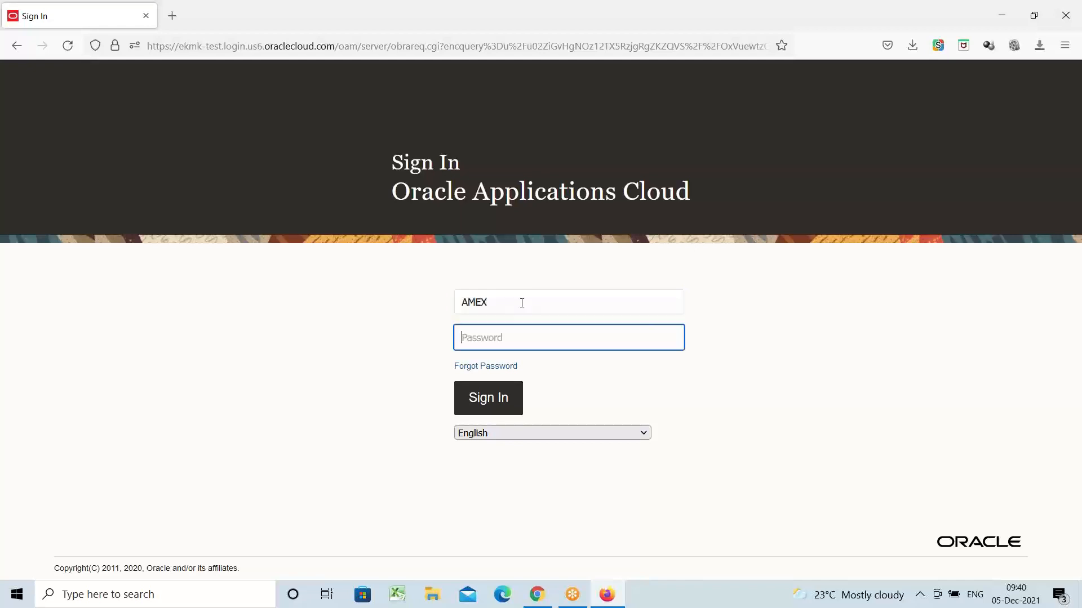
{"action": "type", "text": "••••••••"}
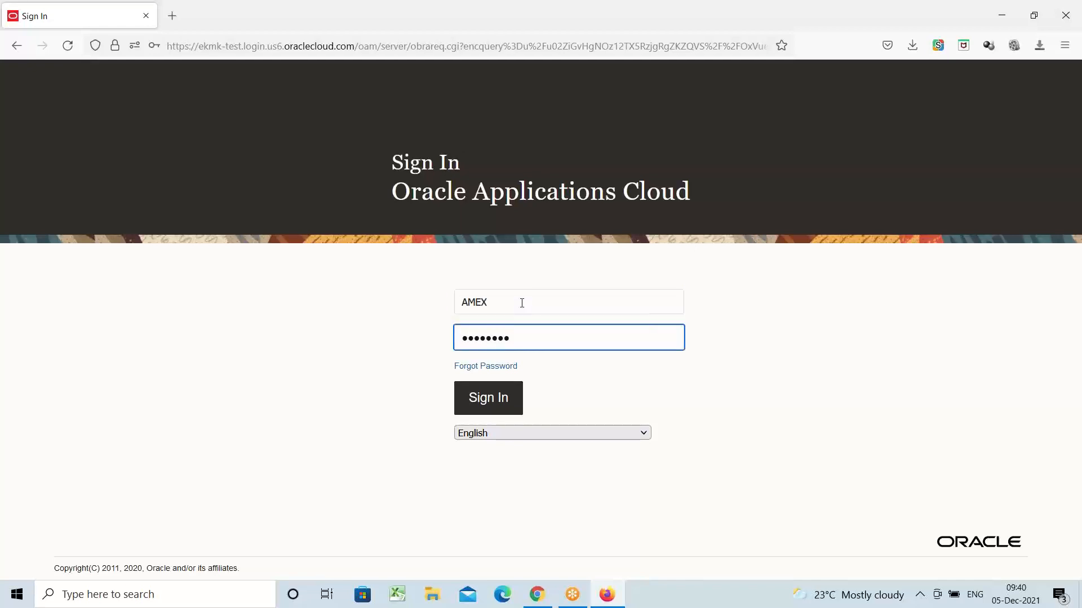
{"action": "key", "text": "Return"}
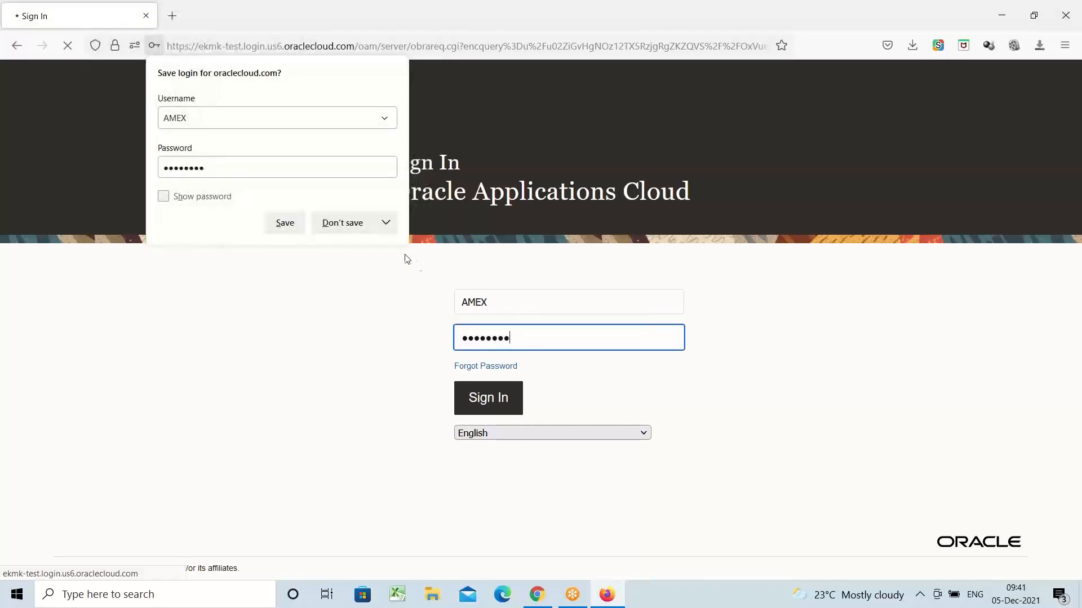
{"action": "left_click", "coordinate": [342, 223]}
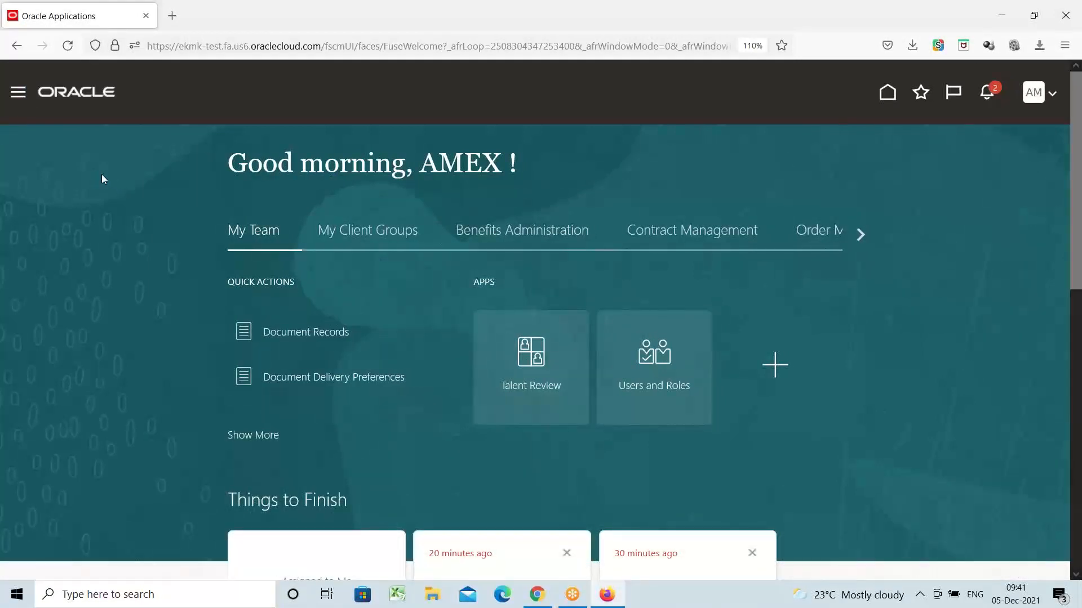
{"action": "scroll", "coordinate": [101, 177], "scroll_direction": "down", "scroll_amount": 5}
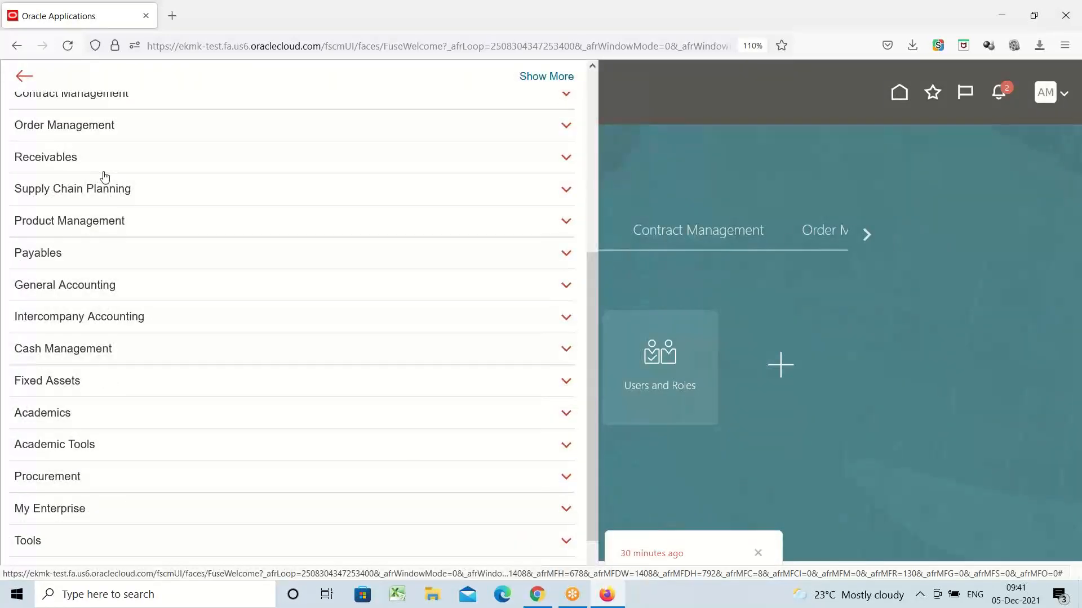
{"action": "scroll", "coordinate": [67, 225], "scroll_direction": "down", "scroll_amount": 1}
Step: Expand Payables, open the Invoices workbench, and show its Tasks panel
{"action": "left_click", "coordinate": [42, 214]}
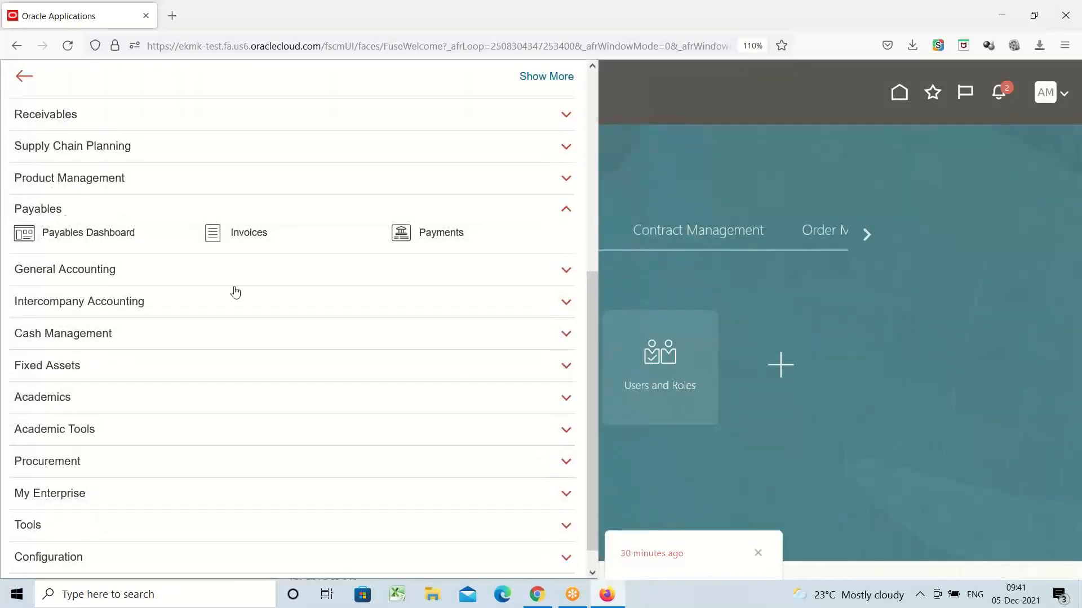
{"action": "left_click", "coordinate": [254, 238]}
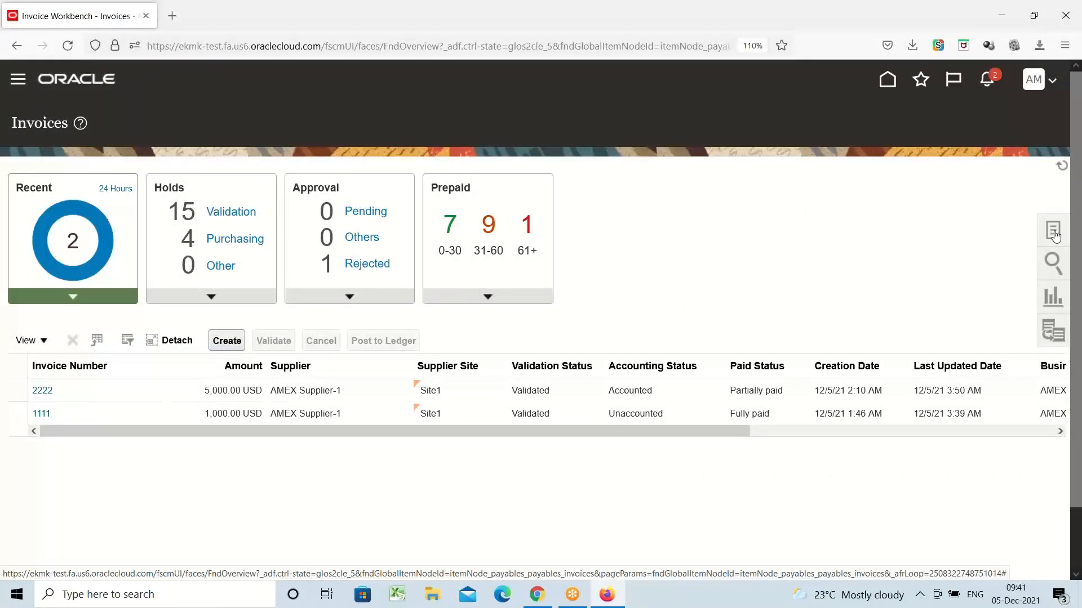
{"action": "left_click", "coordinate": [1054, 232]}
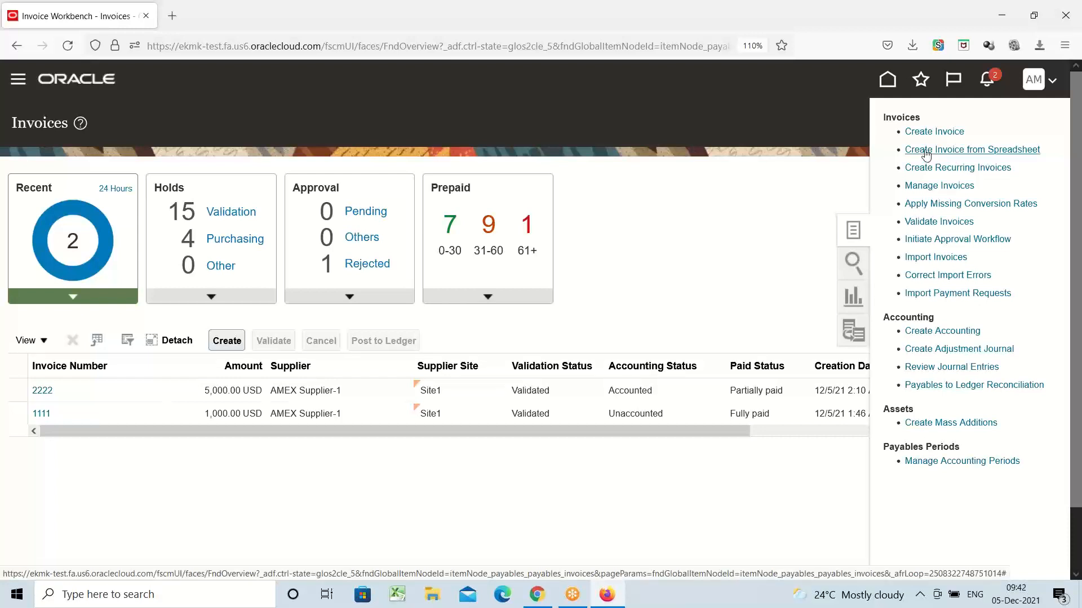
Step: Save CreateQuickInvoices.xlsm via Create Invoice from Spreadsheet and open it from Firefox downloads
{"action": "left_click", "coordinate": [937, 151]}
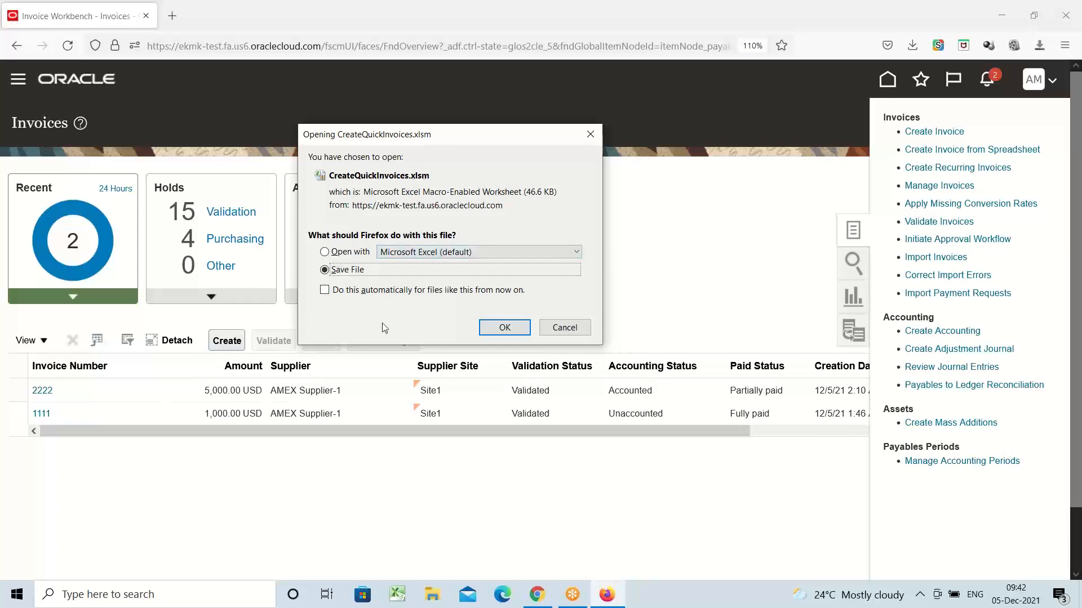
{"action": "left_click", "coordinate": [509, 328]}
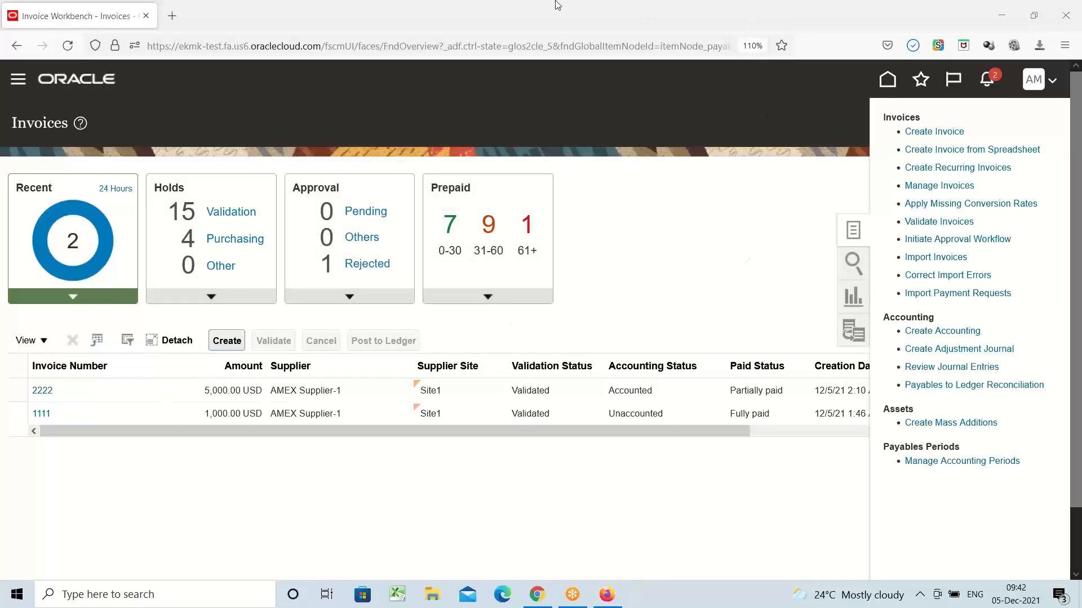
{"action": "left_click", "coordinate": [910, 49]}
{"action": "left_click", "coordinate": [707, 78]}
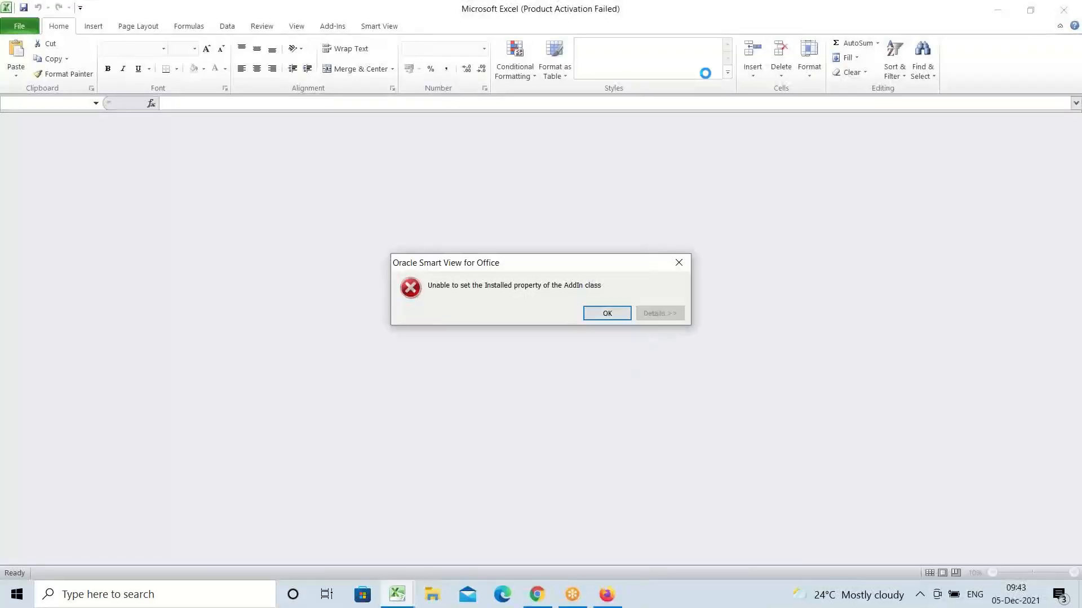
Step: Dismiss the Smart View error and Office activation notice, then enable editing of CreateQuickInvoices.xlsm
{"action": "left_click", "coordinate": [606, 314]}
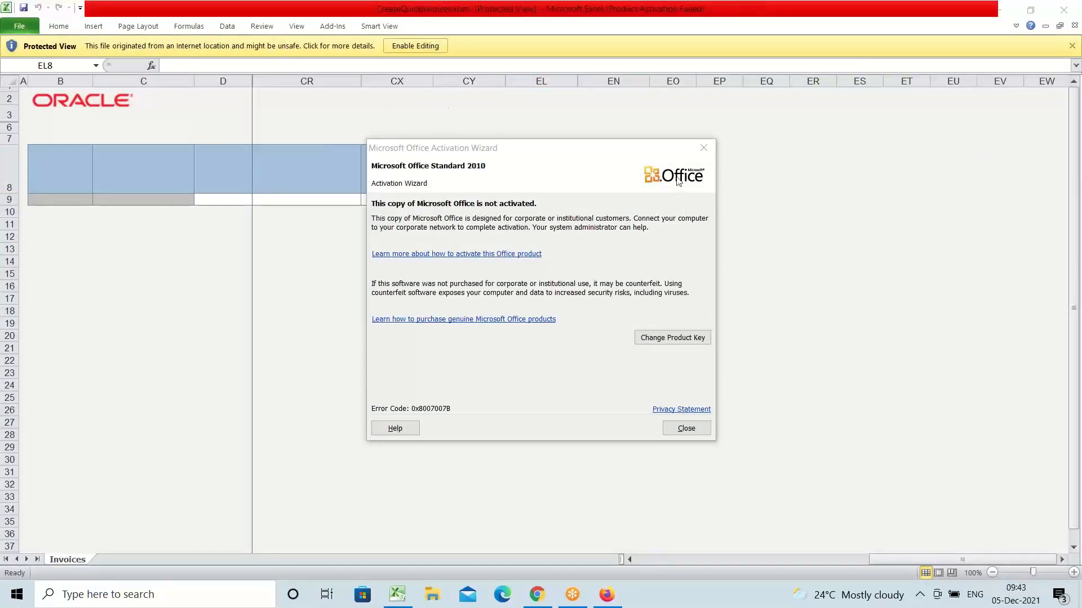
{"action": "left_click", "coordinate": [703, 152]}
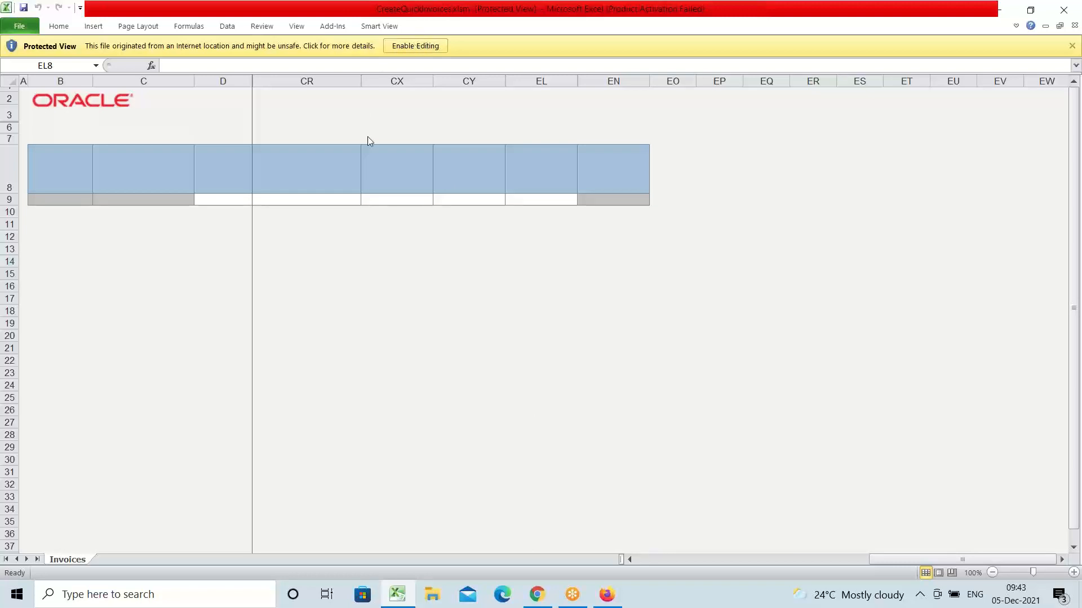
{"action": "left_click", "coordinate": [412, 47]}
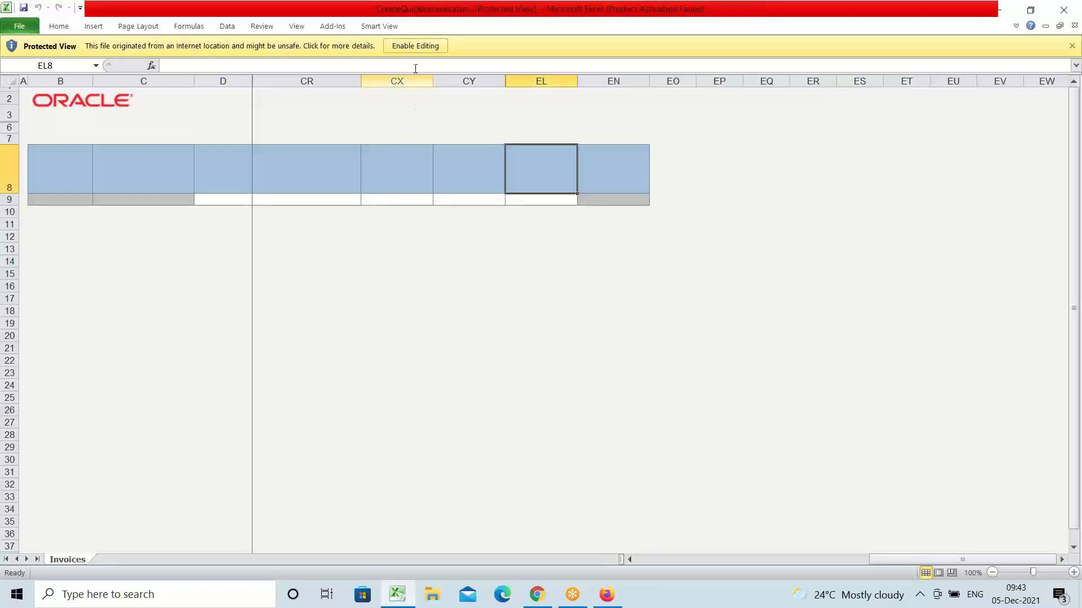
{"action": "left_click", "coordinate": [405, 46]}
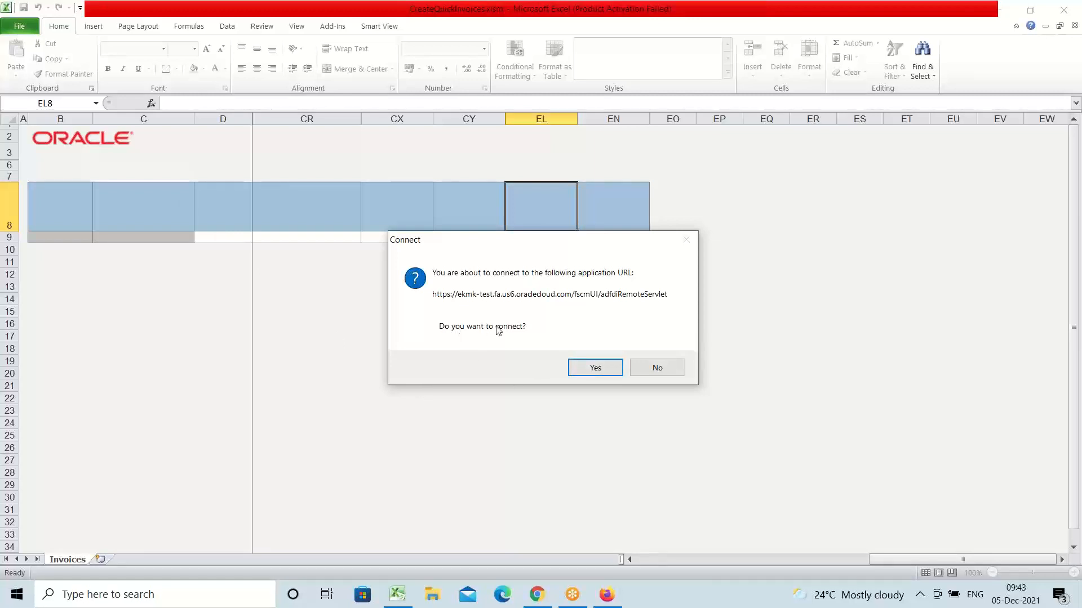
Step: Accept connecting the workbook to Oracle Cloud and sign in with the username and password
{"action": "left_click", "coordinate": [589, 369]}
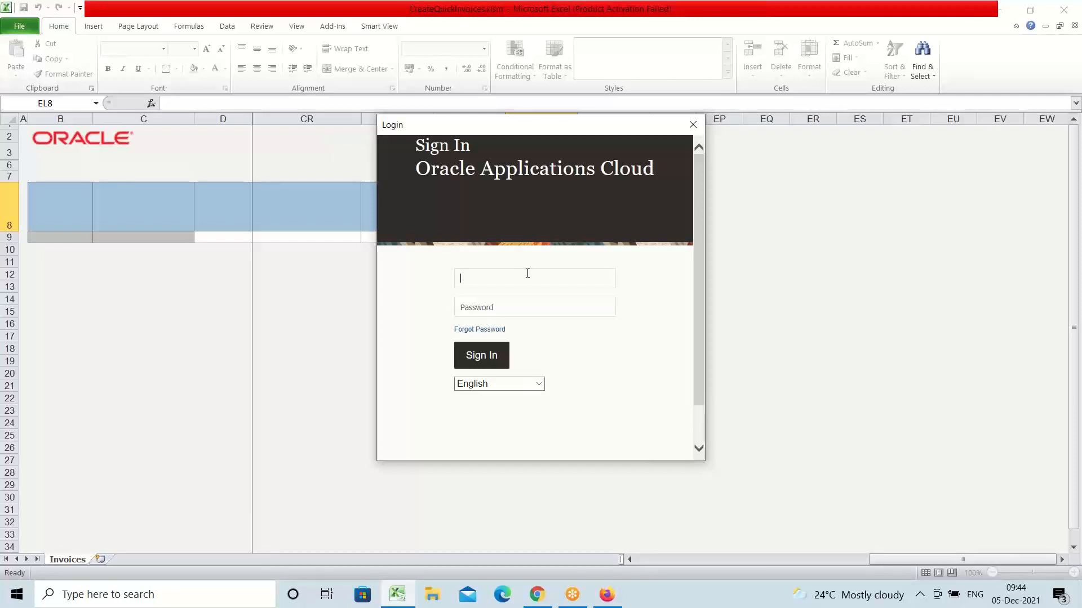
{"action": "type", "text": "AMEX"}
{"action": "key", "text": "Tab"}
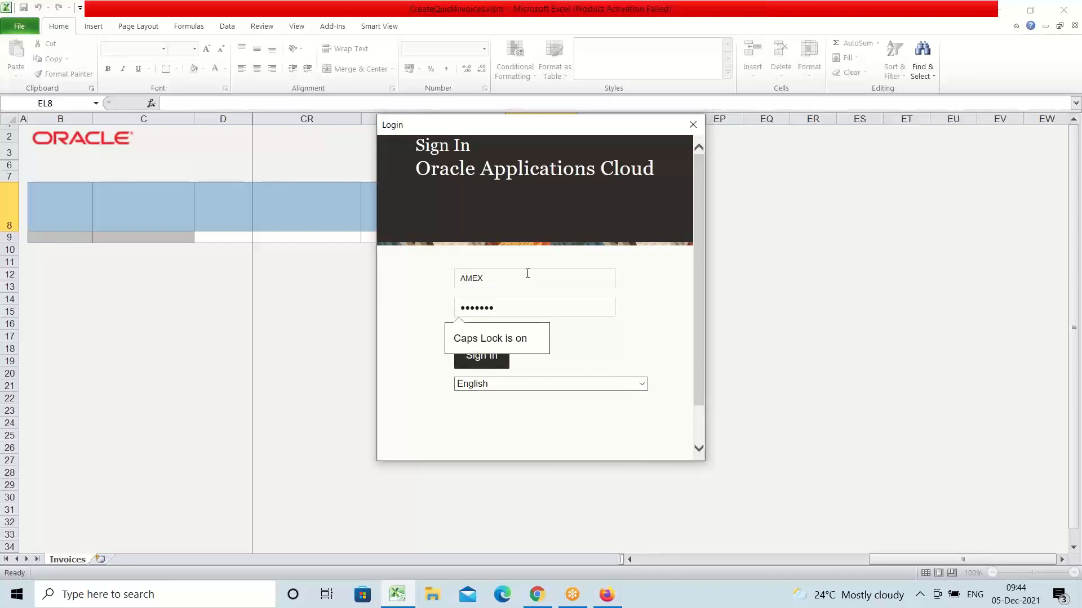
{"action": "left_click", "coordinate": [472, 360]}
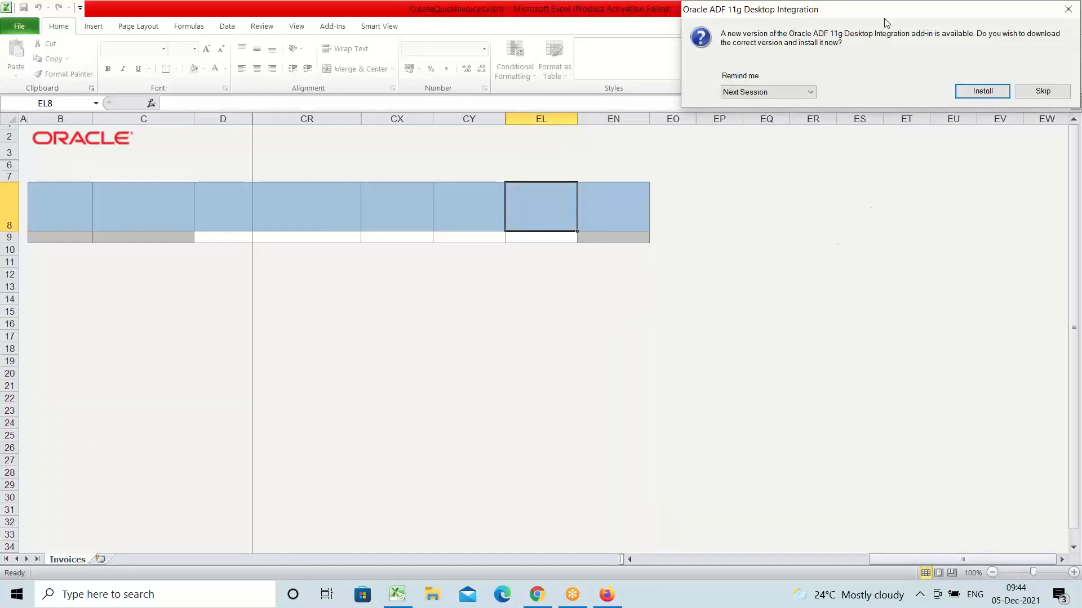
Step: Install the newer ADF Desktop Integration add-in and dismiss the restart-Excel warning
{"action": "left_click_drag", "start_coordinate": [888, 15], "coordinate": [807, 92]}
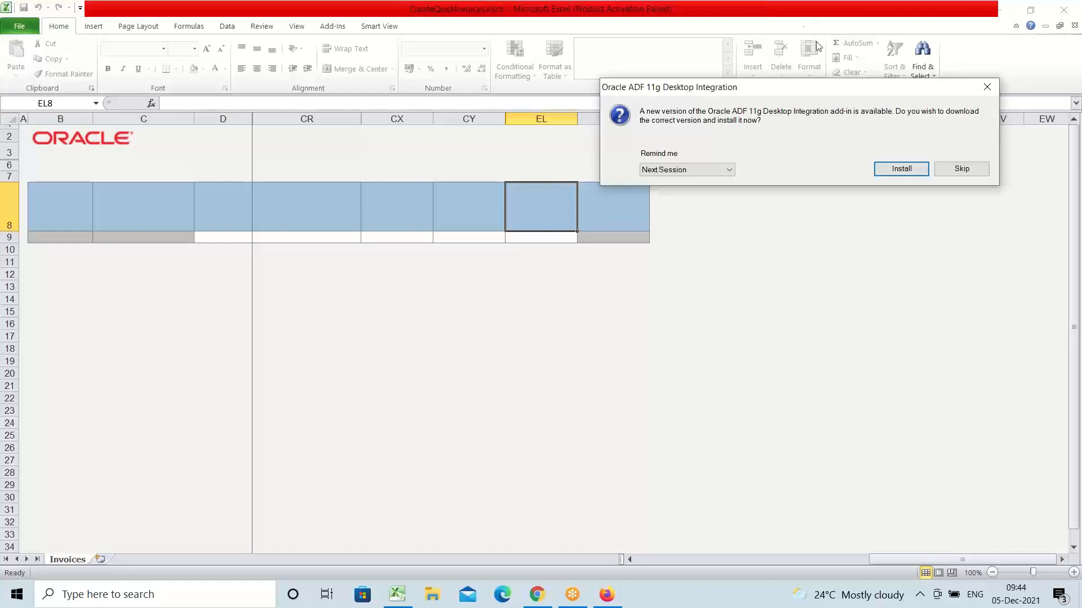
{"action": "left_click", "coordinate": [904, 171]}
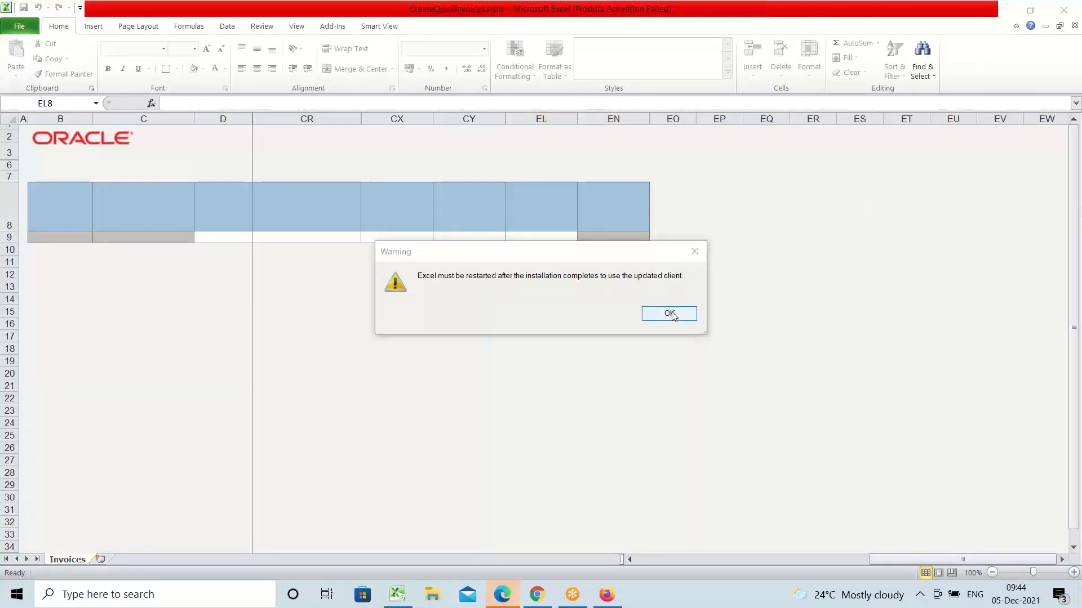
{"action": "left_click", "coordinate": [694, 251]}
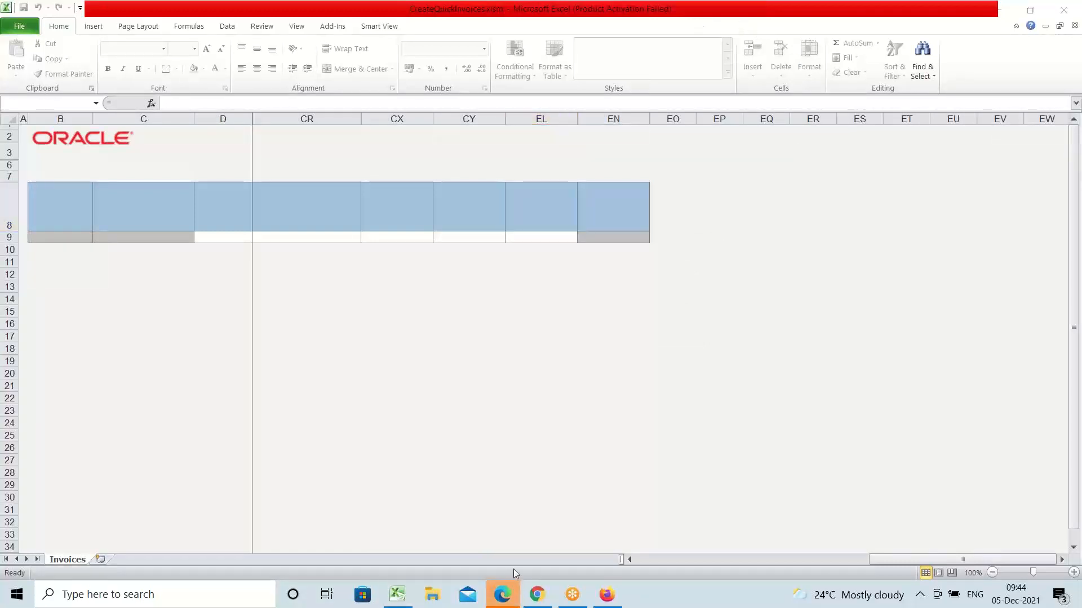
Step: Close Excel and the CreateQuickInvoices.xlsm workbook, choosing Don't Save
{"action": "left_click", "coordinate": [1071, 11]}
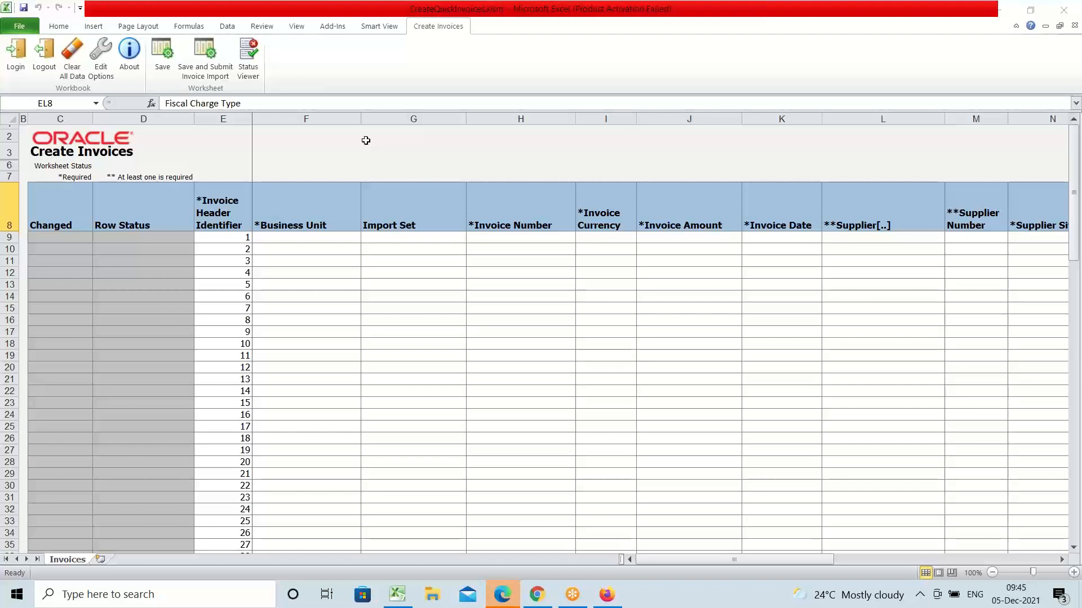
{"action": "left_click", "coordinate": [1064, 10]}
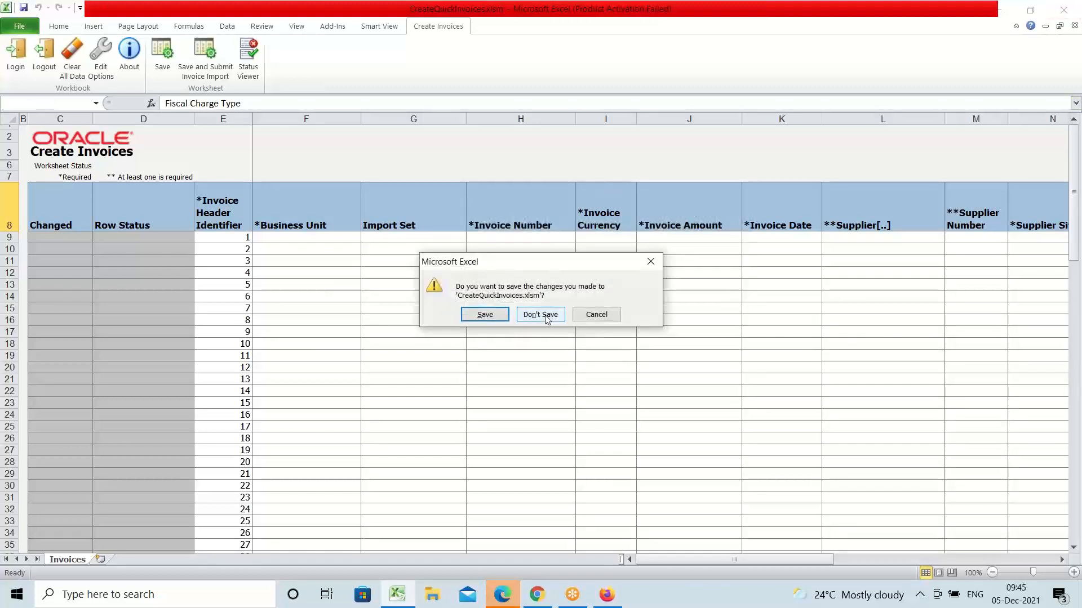
{"action": "left_click", "coordinate": [542, 314]}
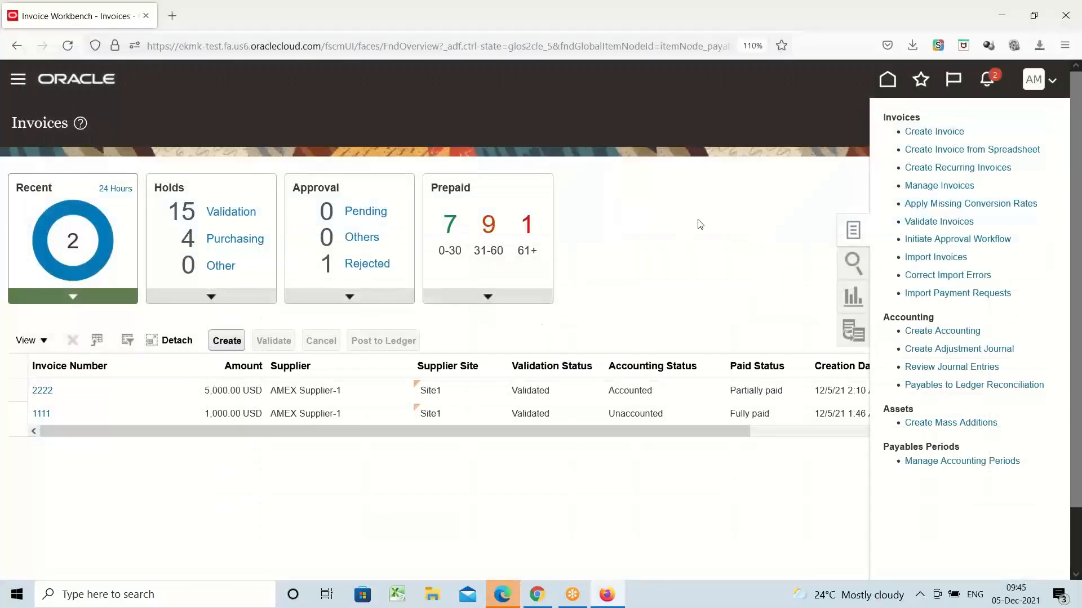
Step: Download the Create Invoice from Spreadsheet file again and open CreateQuickInvoices(1).xlsm from downloads
{"action": "left_click", "coordinate": [698, 220]}
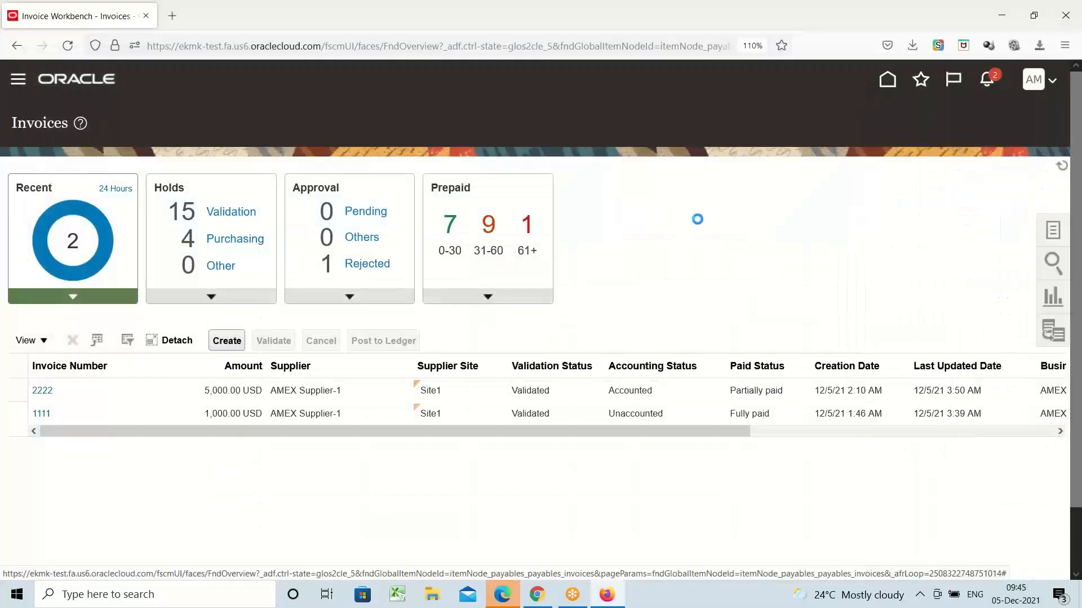
{"action": "left_click", "coordinate": [1052, 235]}
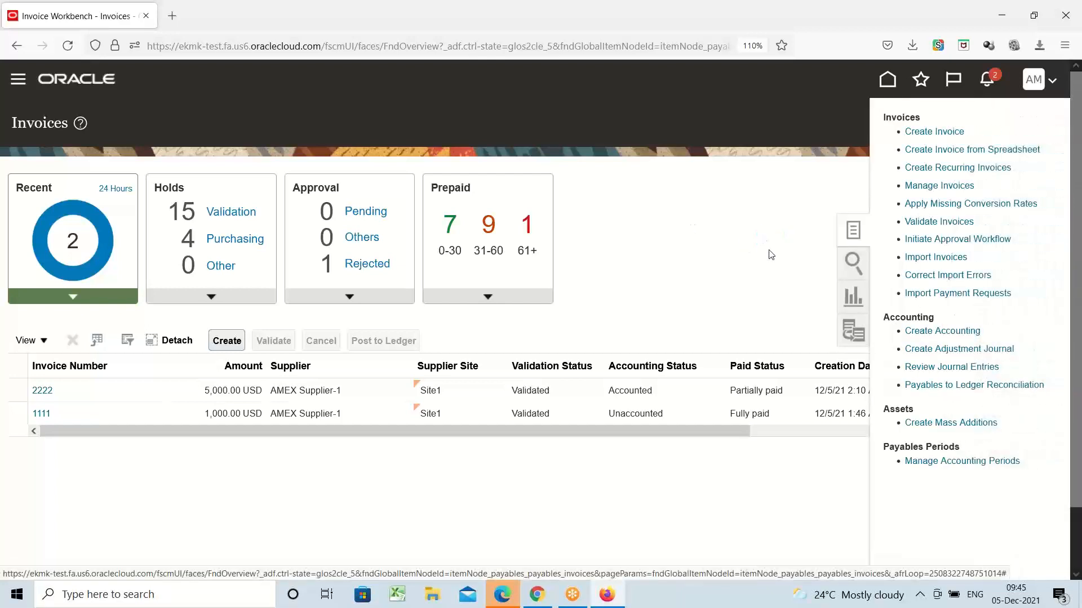
{"action": "left_click", "coordinate": [941, 154]}
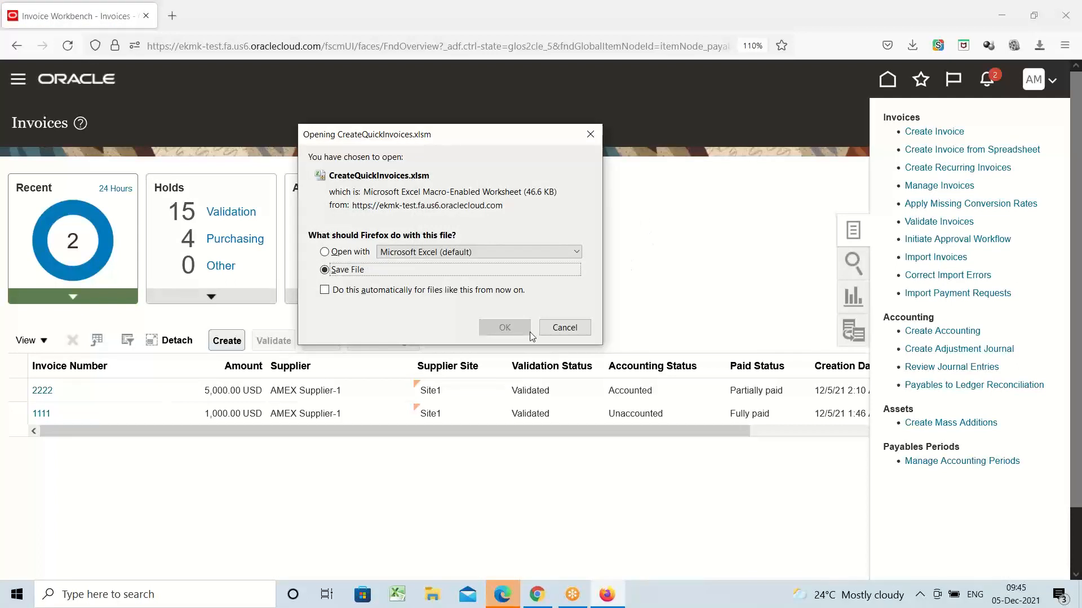
{"action": "left_click", "coordinate": [507, 328]}
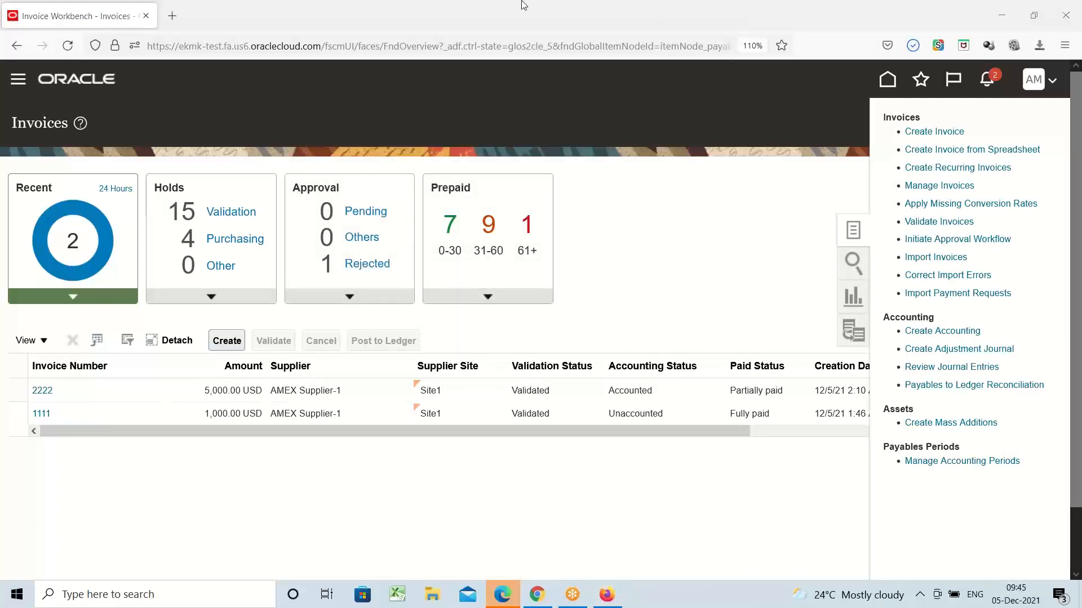
{"action": "left_click", "coordinate": [911, 48]}
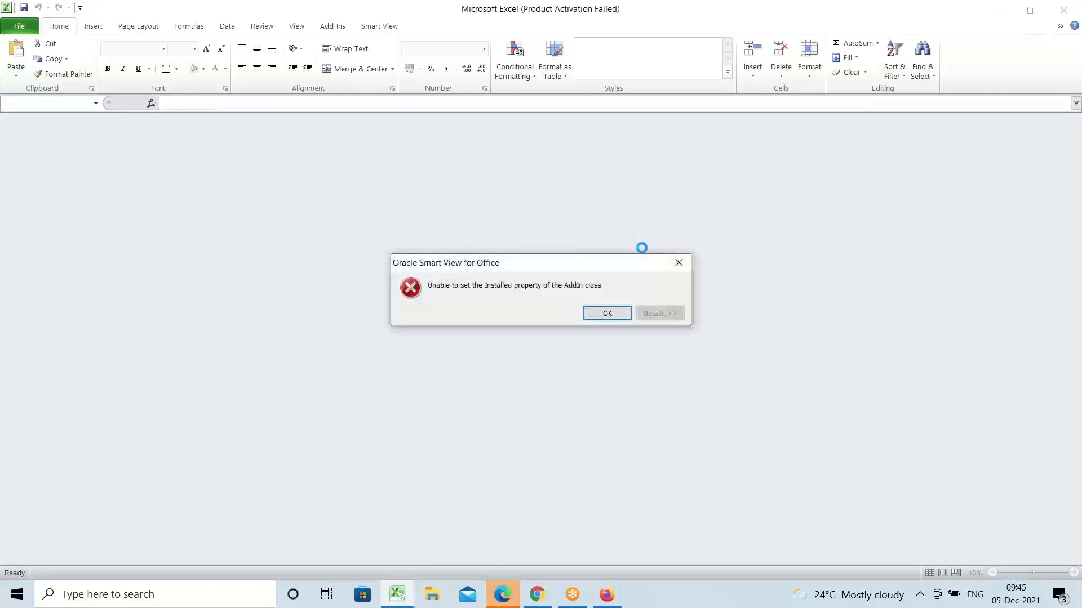
Step: Dismiss the Smart View error and activation notice, enable editing of CreateQuickInvoices(1).xlsm, and accept connecting to Oracle Cloud
{"action": "left_click", "coordinate": [607, 314]}
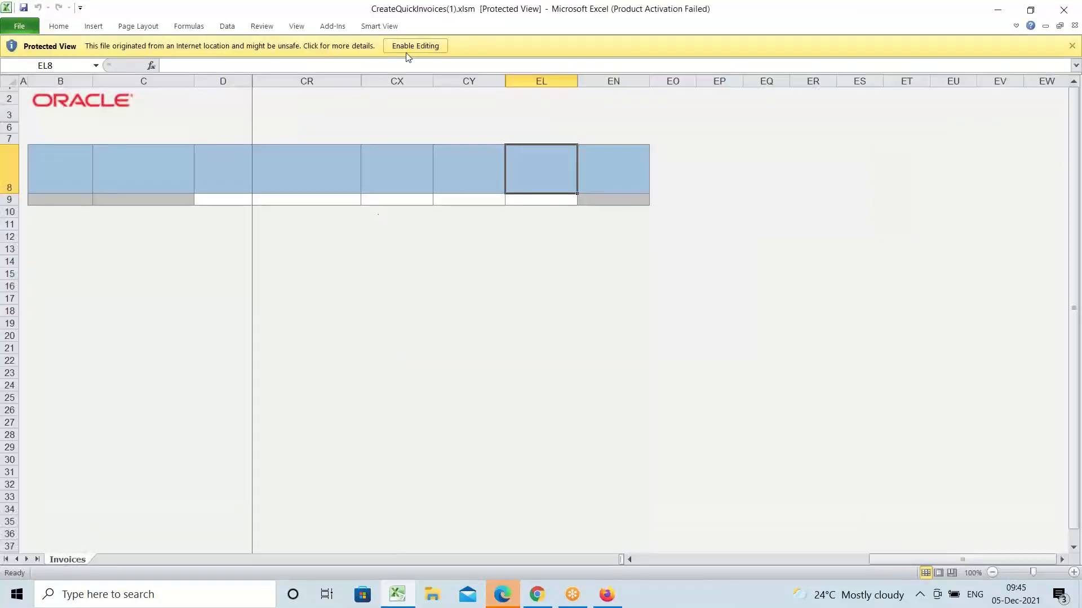
{"action": "left_click", "coordinate": [410, 46]}
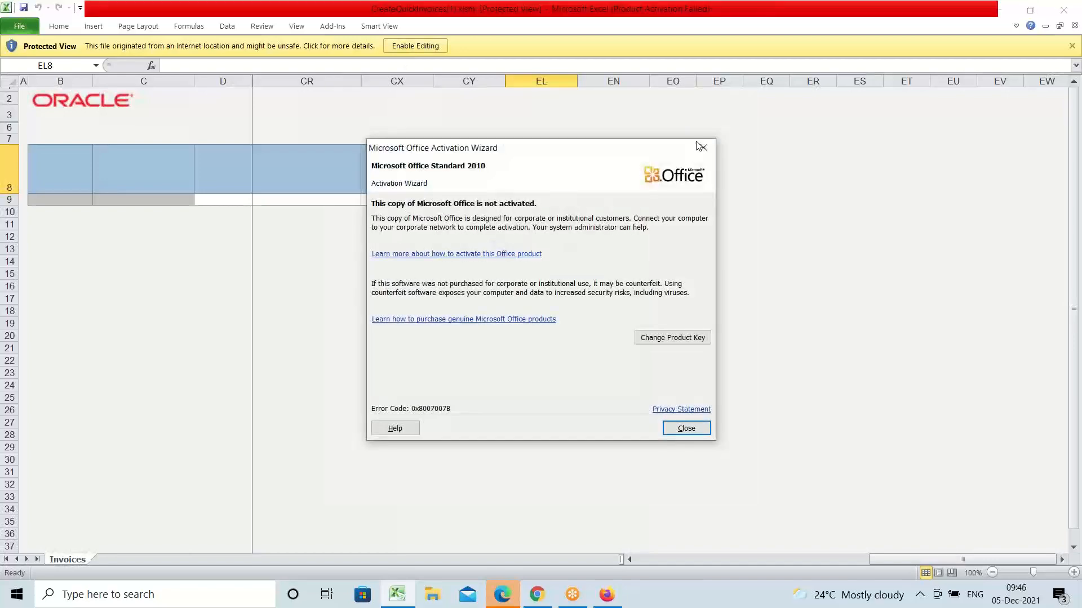
{"action": "left_click", "coordinate": [702, 149]}
{"action": "left_click", "coordinate": [420, 46]}
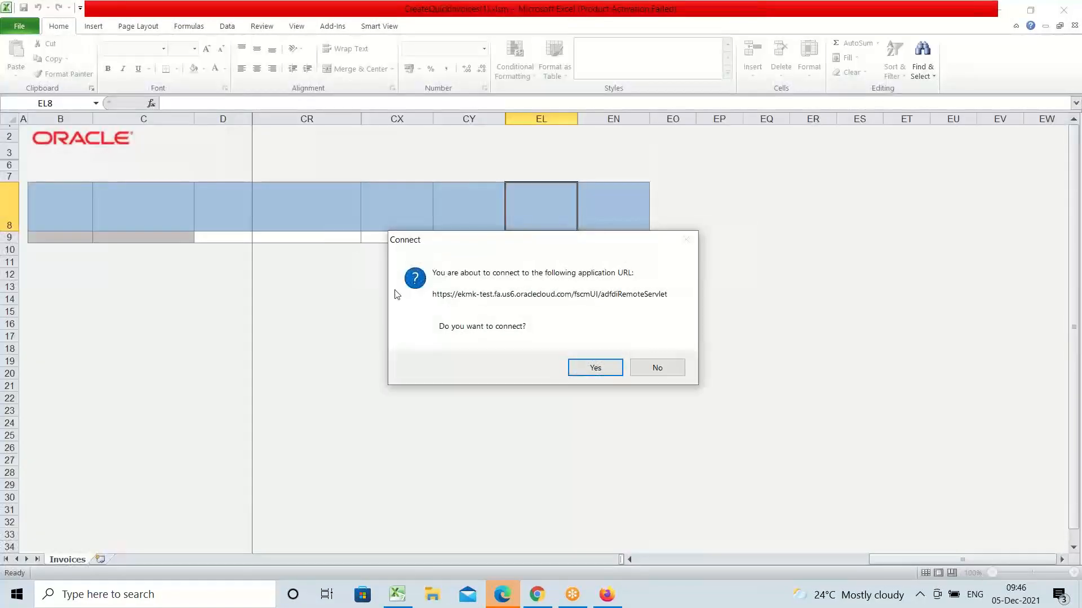
{"action": "left_click", "coordinate": [594, 368]}
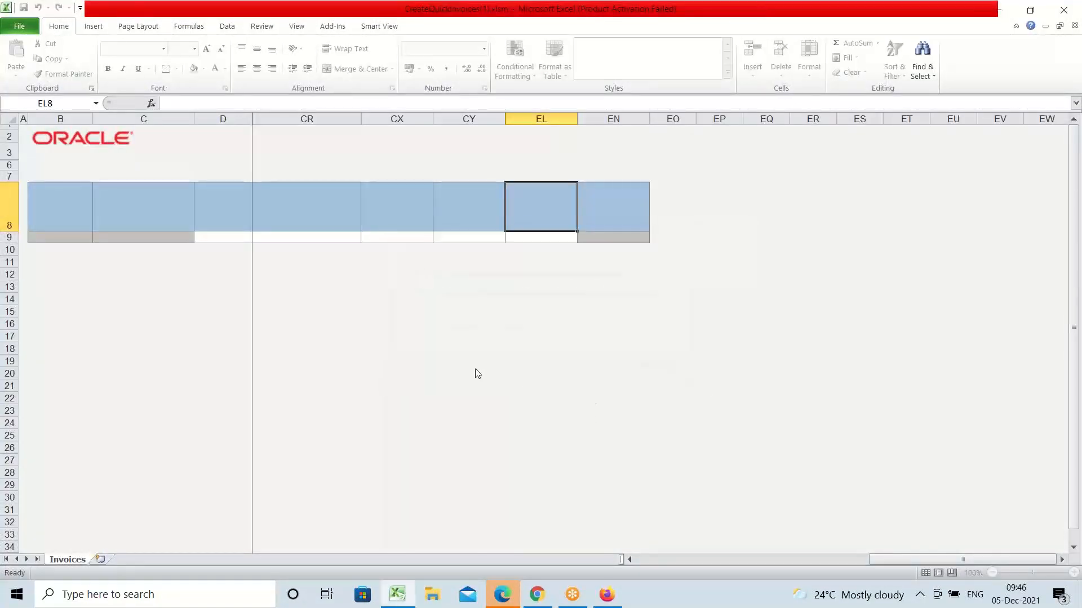
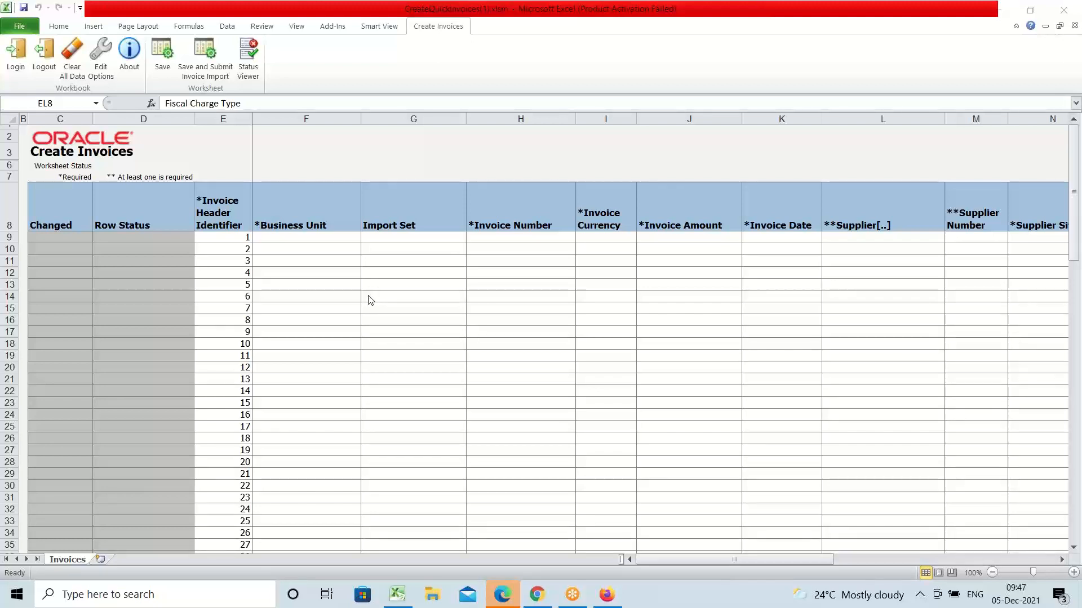
Step: Select cell F9 in the invoice workbook to show row 1's Business Unit dropdown
{"action": "left_click", "coordinate": [265, 234]}
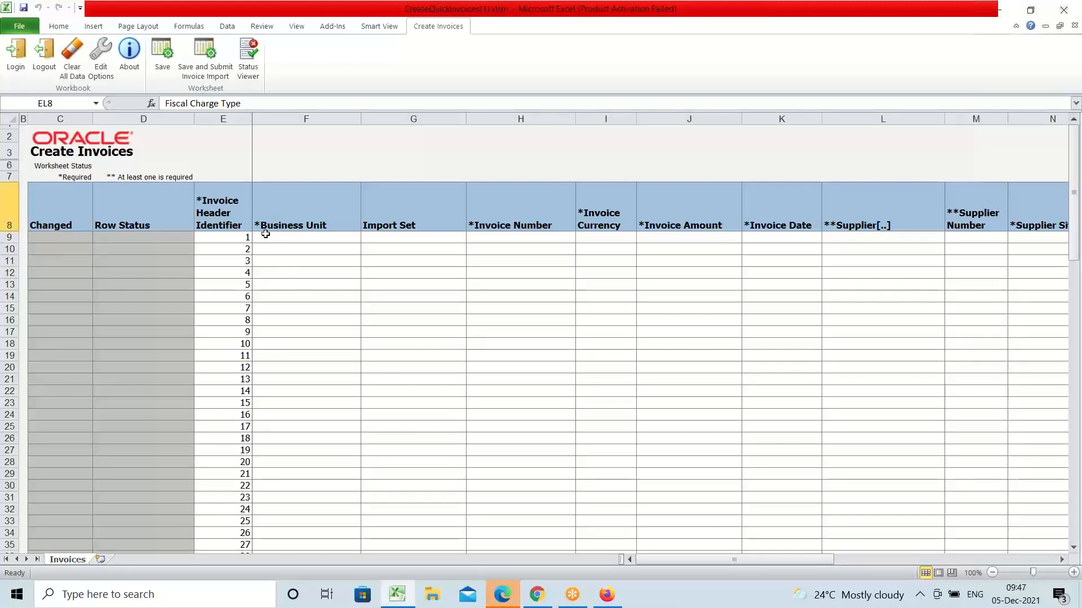
{"action": "left_click", "coordinate": [265, 235]}
{"action": "left_click", "coordinate": [366, 238]}
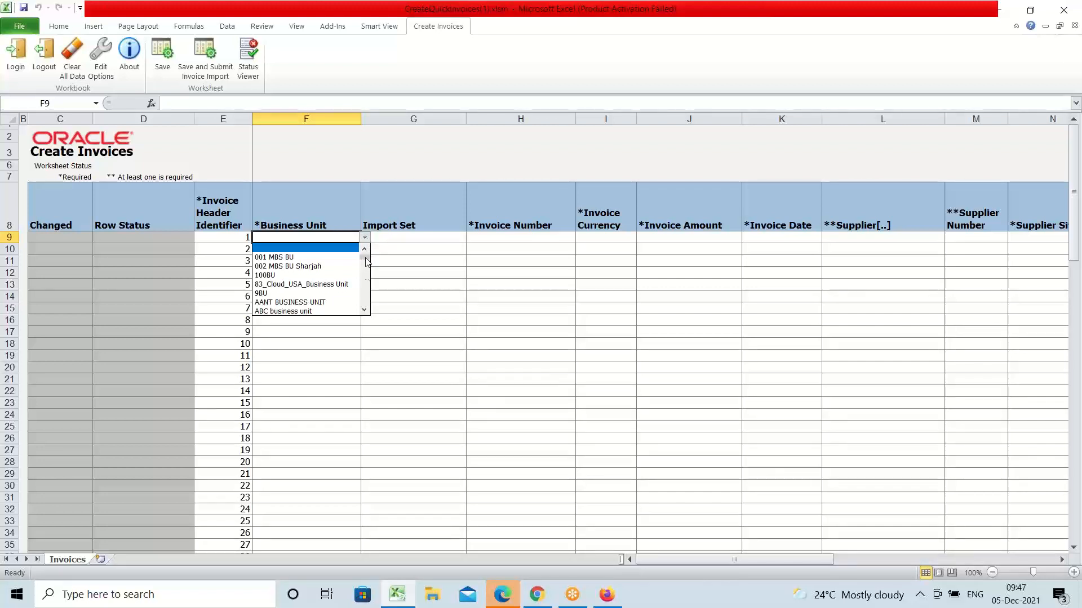
Step: Choose AMEX US Business Unit for row 1 and enter invoice number 3333
{"action": "left_click", "coordinate": [364, 309]}
{"action": "left_click", "coordinate": [364, 309]}
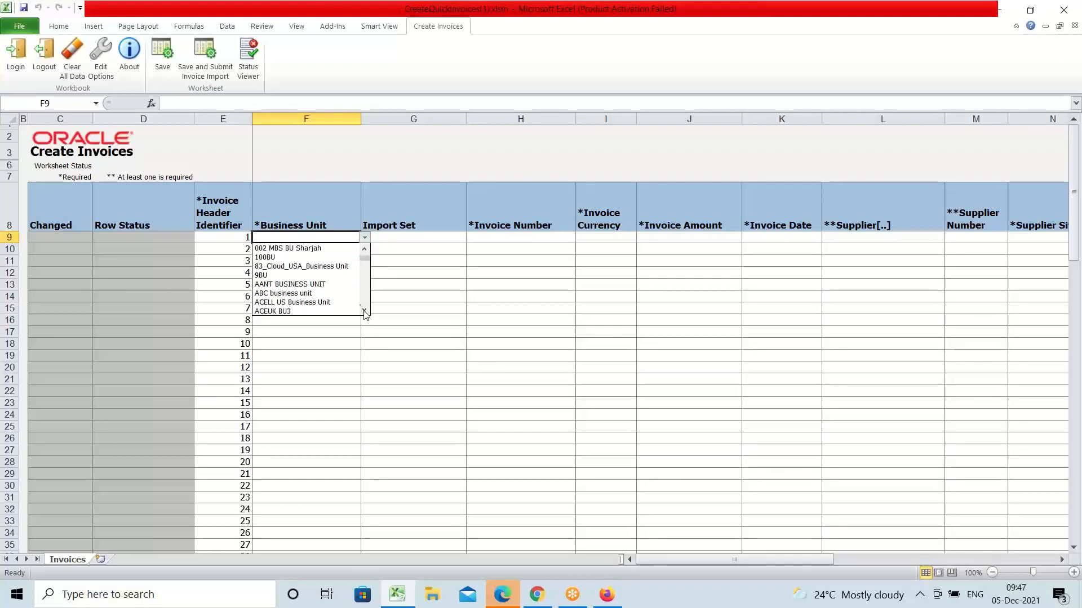
{"action": "left_click", "coordinate": [364, 309]}
{"action": "left_click", "coordinate": [364, 310]}
{"action": "left_click", "coordinate": [364, 309]}
{"action": "left_click", "coordinate": [364, 309]}
{"action": "left_click", "coordinate": [364, 309]}
{"action": "left_click", "coordinate": [364, 309]}
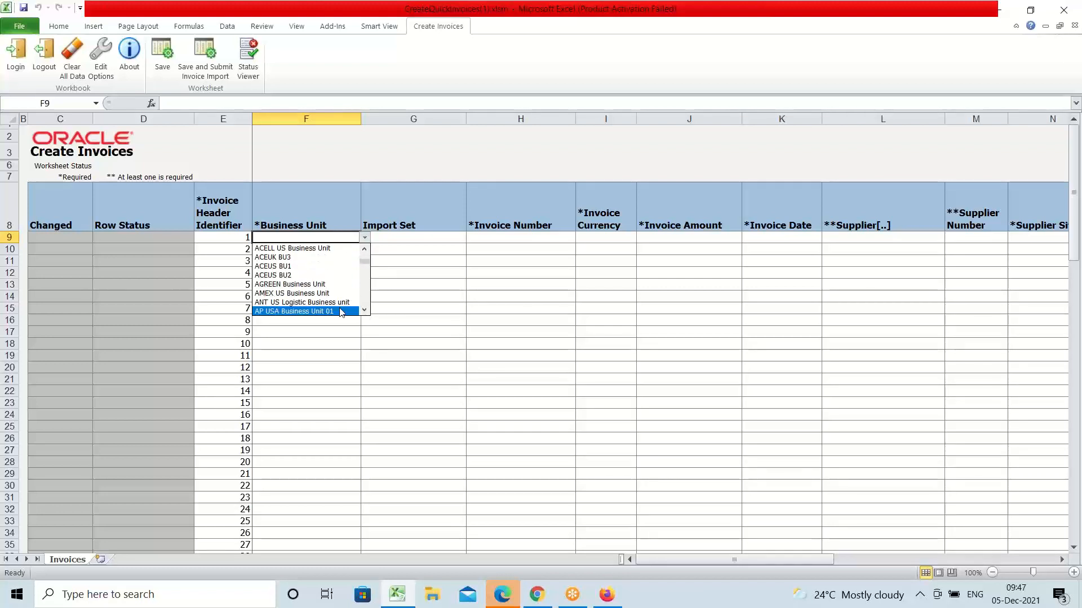
{"action": "left_click", "coordinate": [291, 293]}
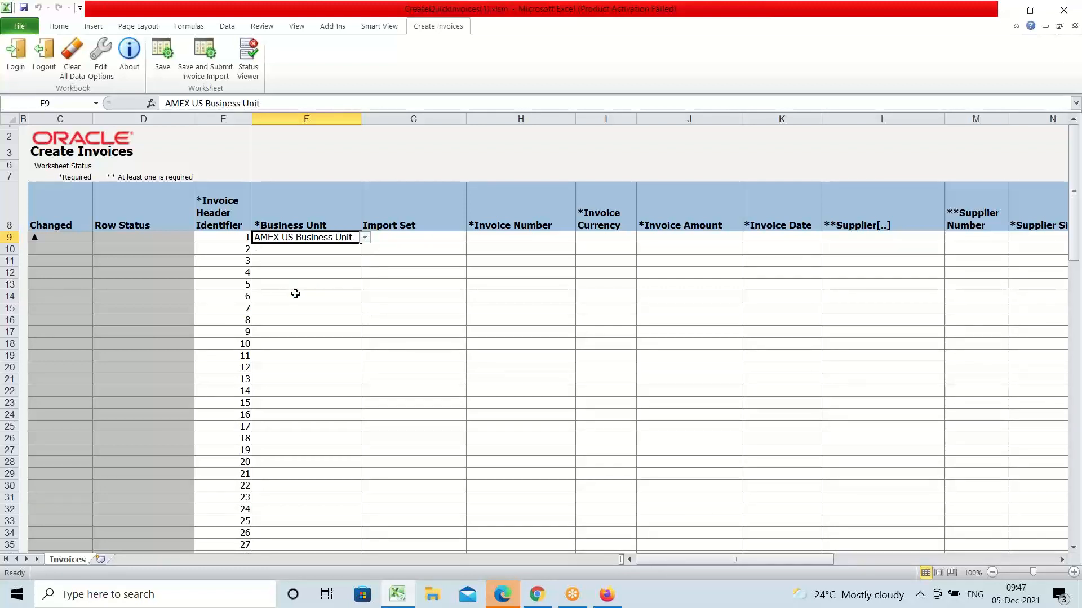
{"action": "left_click", "coordinate": [492, 238]}
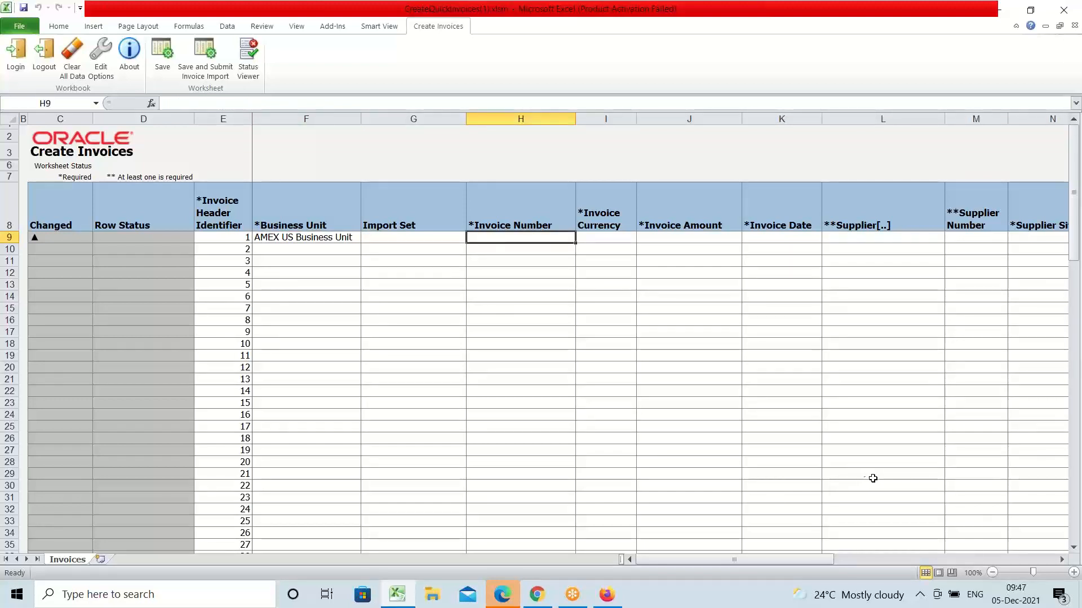
{"action": "type", "text": "3333"}
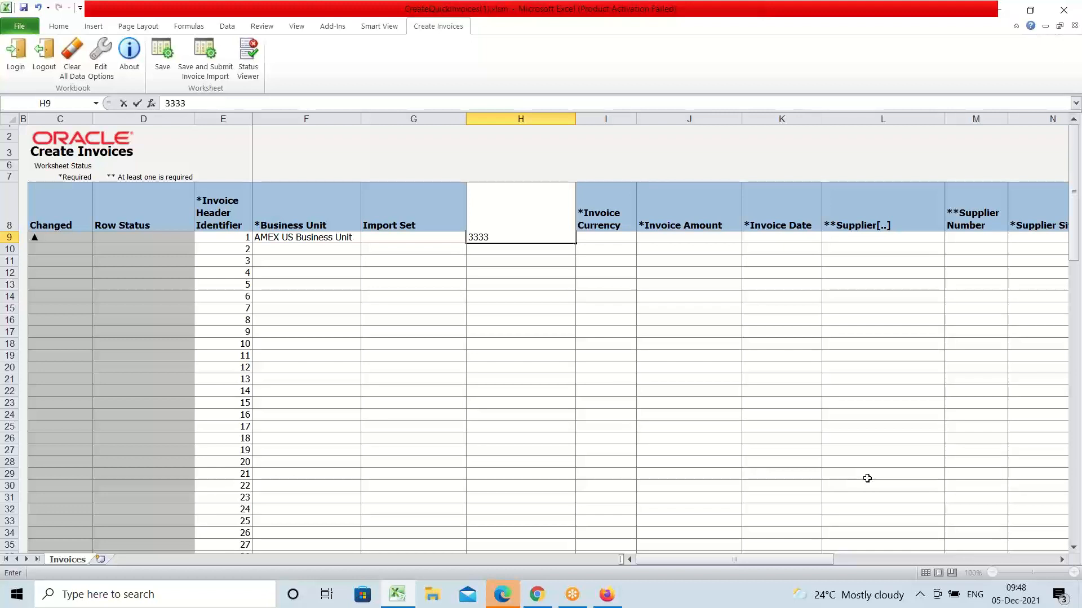
{"action": "key", "text": "Tab"}
Step: Set the invoice currency to USD and the invoice amount to 10,000.00
{"action": "left_click", "coordinate": [640, 239]}
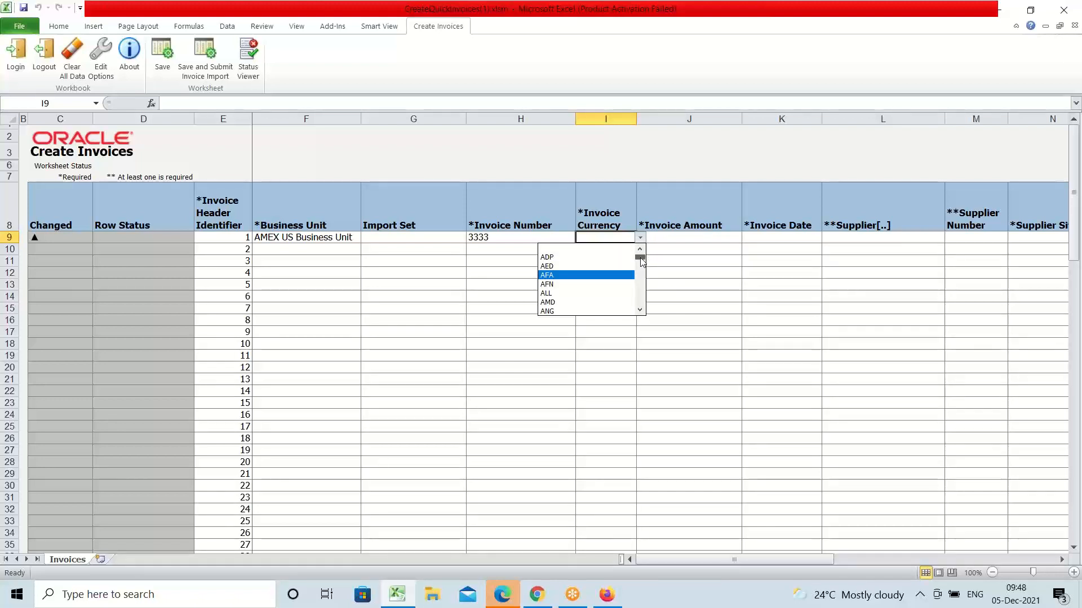
{"action": "left_click_drag", "start_coordinate": [641, 262], "coordinate": [639, 294]}
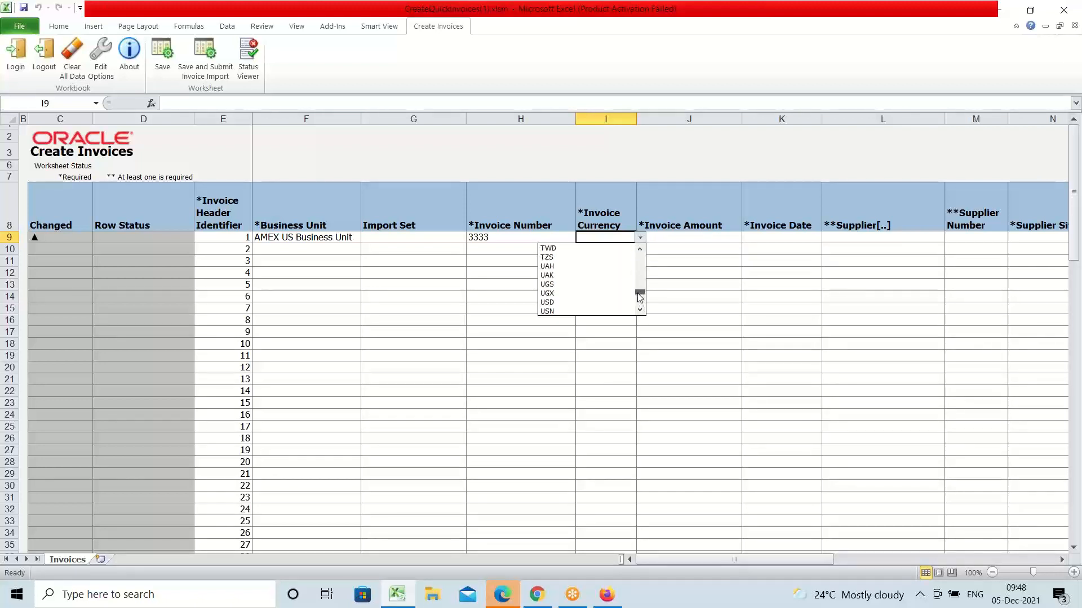
{"action": "left_click", "coordinate": [565, 303]}
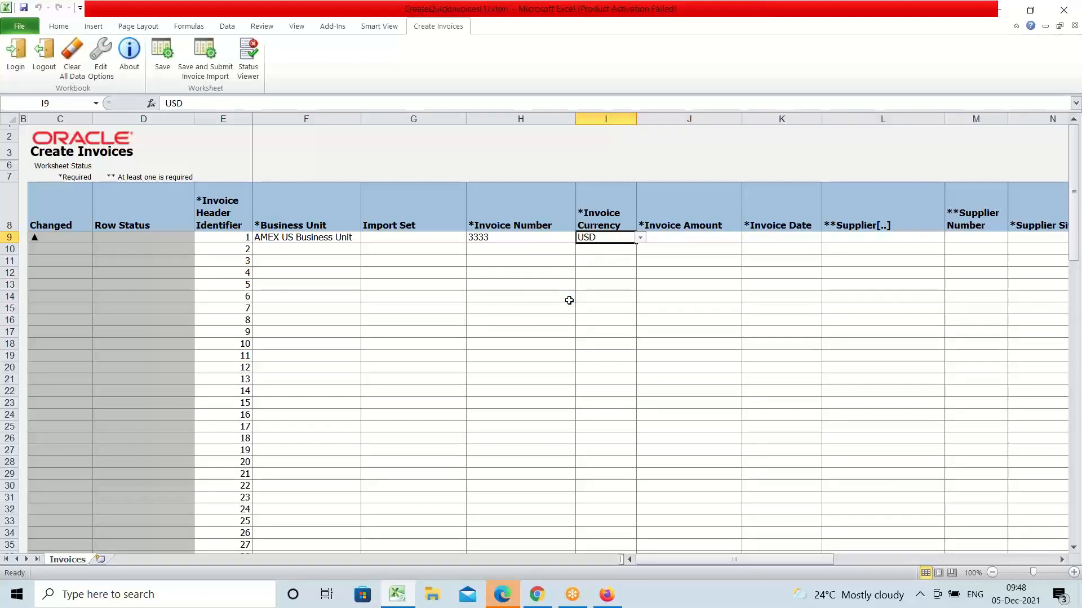
{"action": "key", "text": "Tab"}
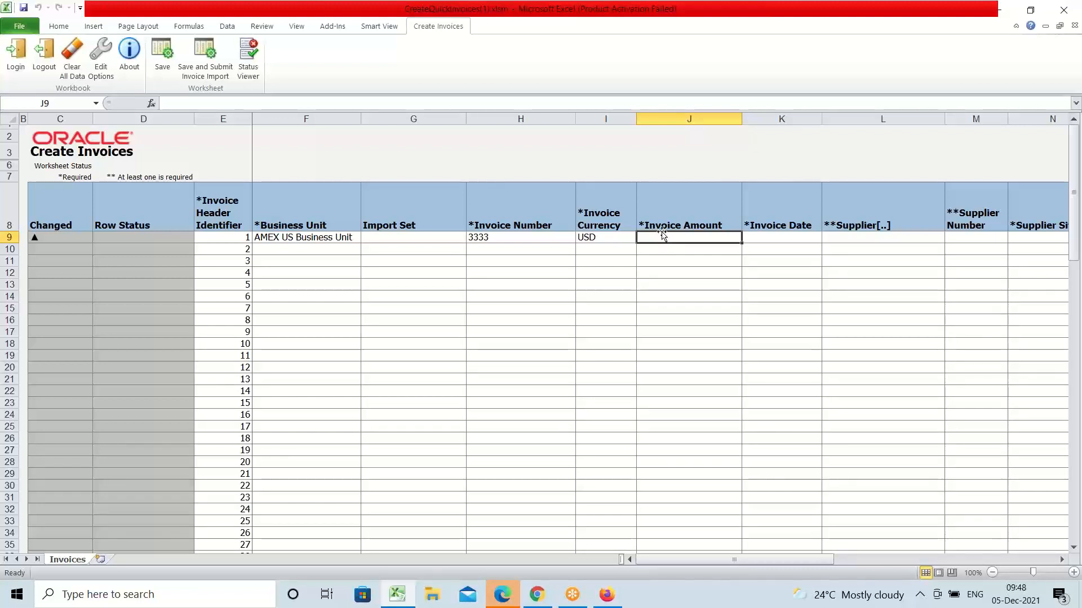
{"action": "type", "text": "10000"}
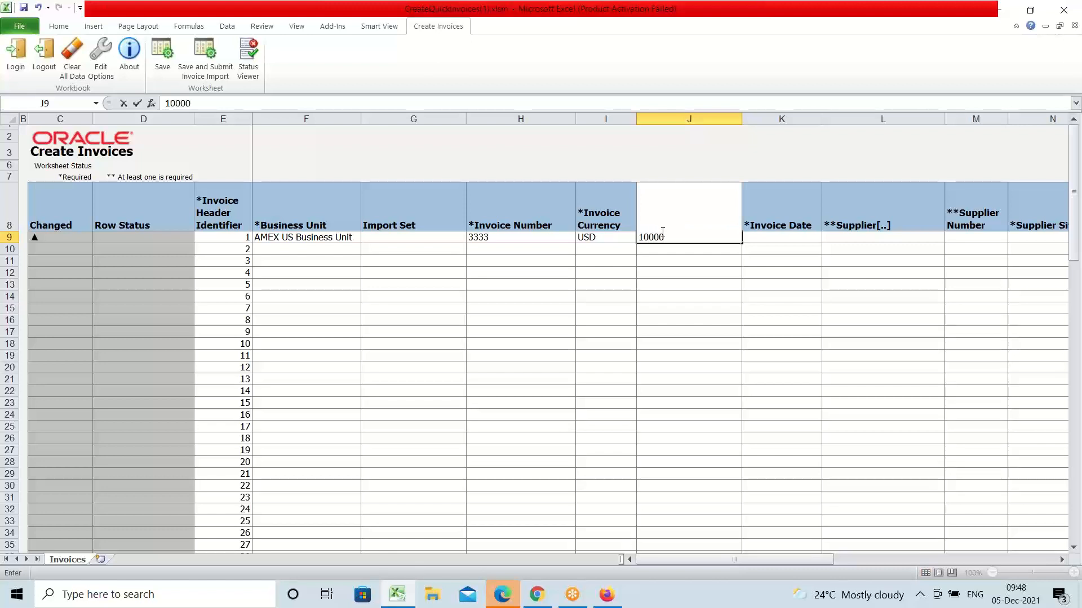
{"action": "key", "text": "Tab"}
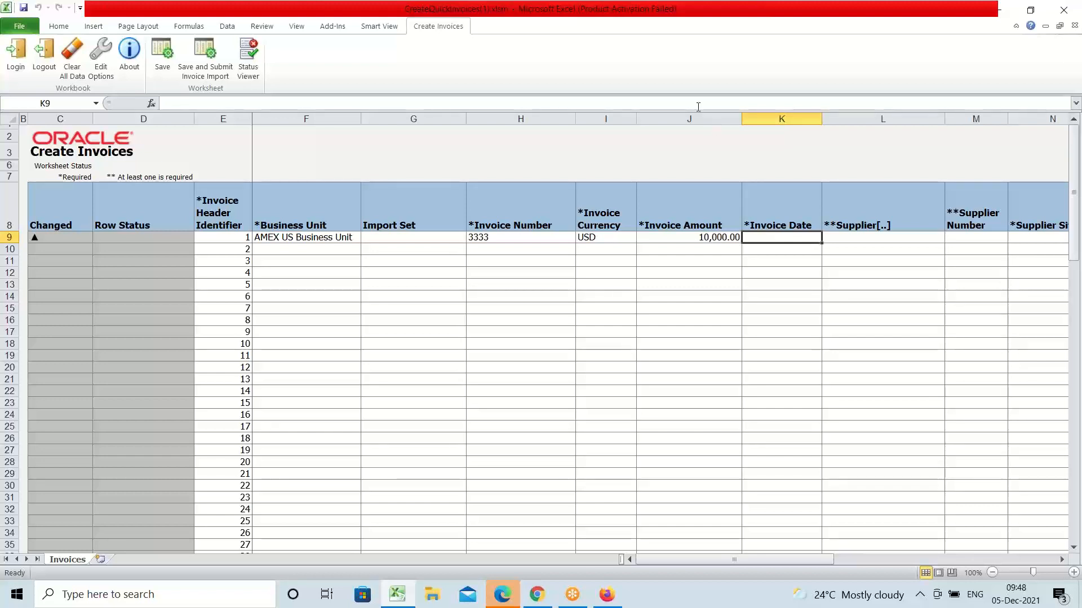
{"action": "left_click", "coordinate": [788, 221]}
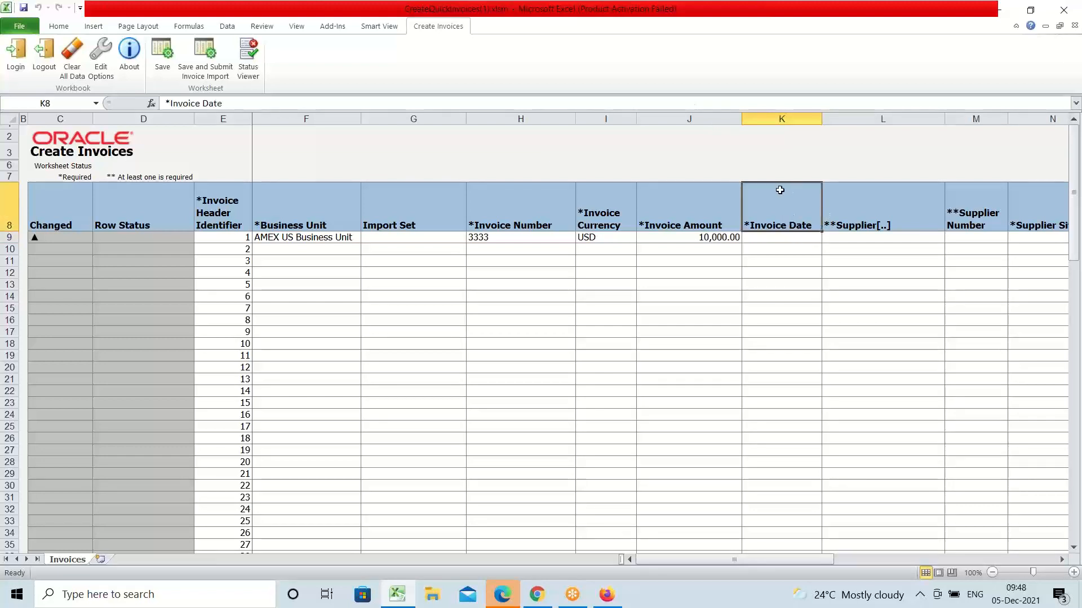
Step: Enter 5/12/21 as the invoice date in cell K9
{"action": "left_click", "coordinate": [788, 241]}
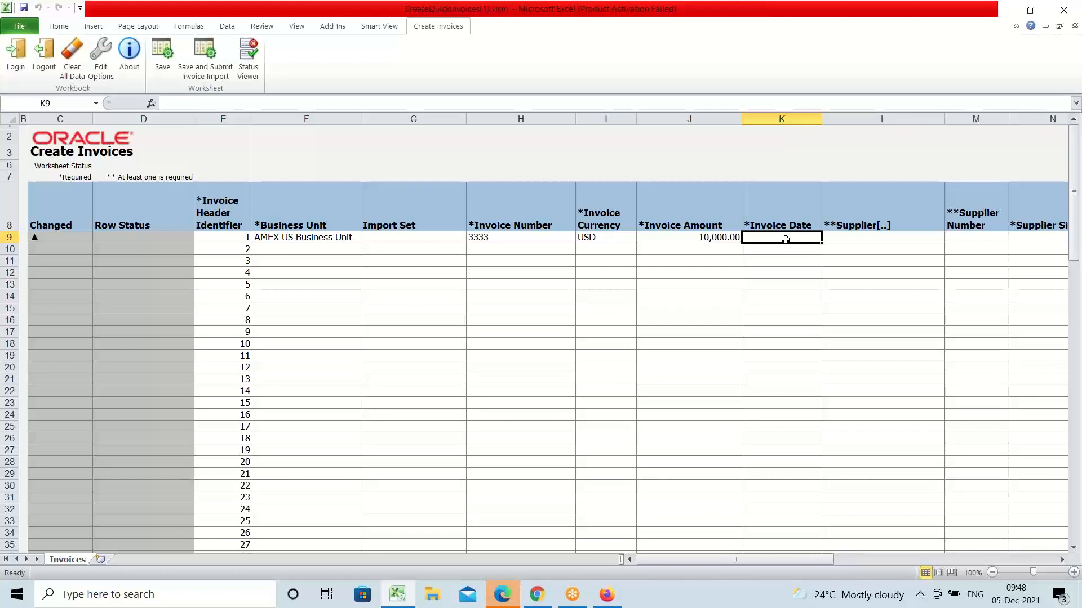
{"action": "type", "text": "5"}
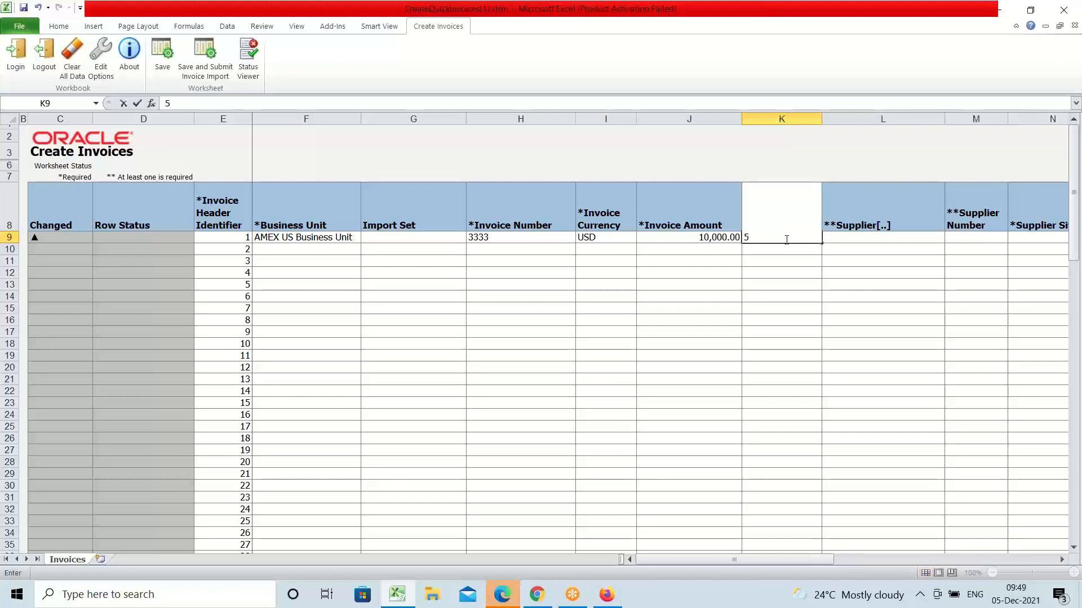
{"action": "type", "text": "/12/21"}
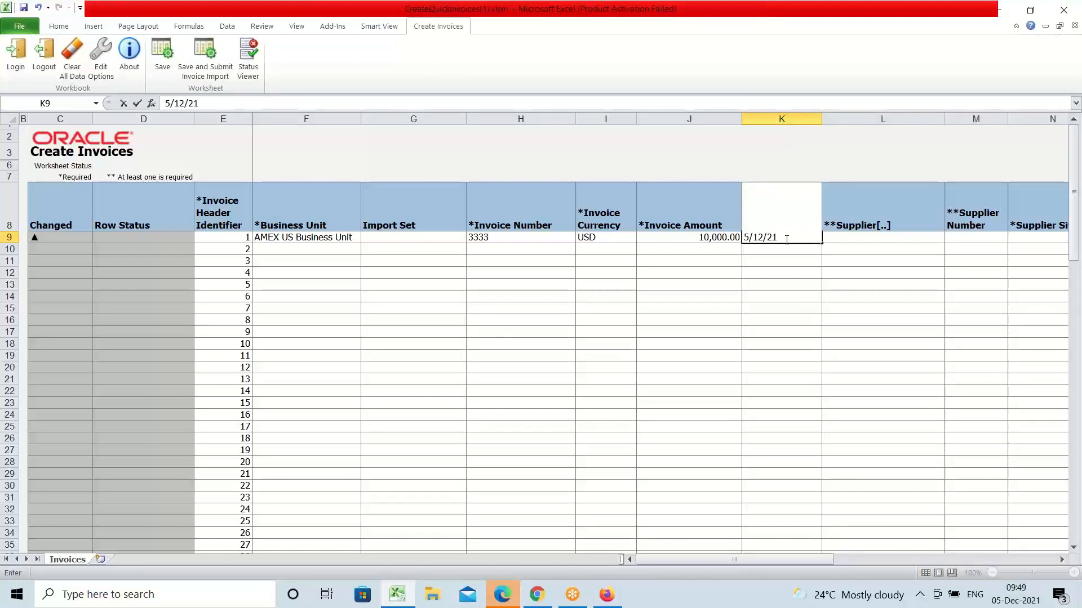
{"action": "key", "text": "Tab"}
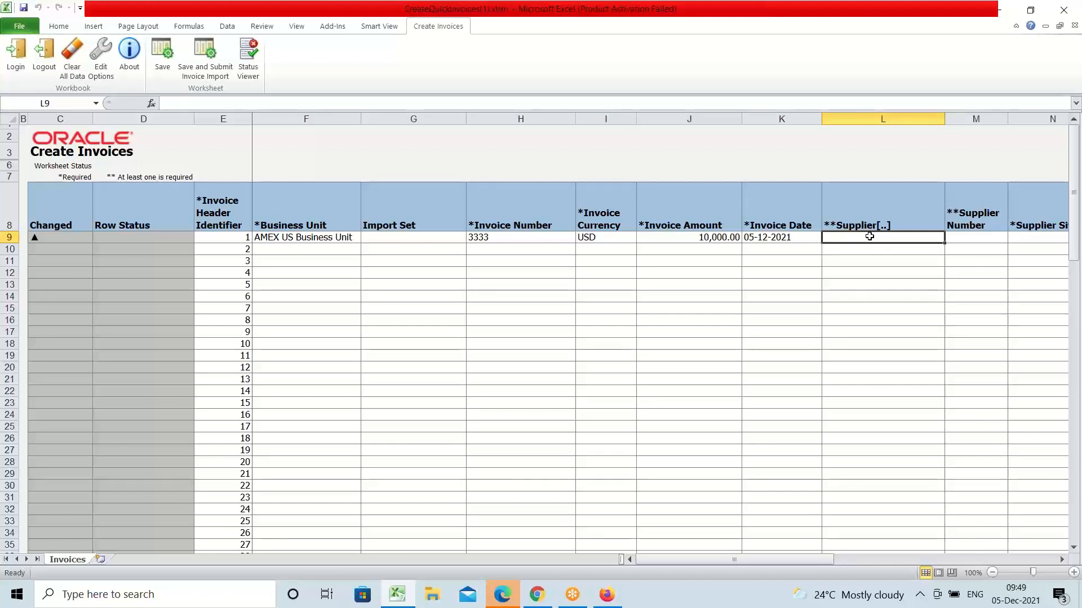
Step: Search suppliers for AMEX and select AMEX Supplier-1, filling supplier number 10297
{"action": "double_click", "coordinate": [867, 237]}
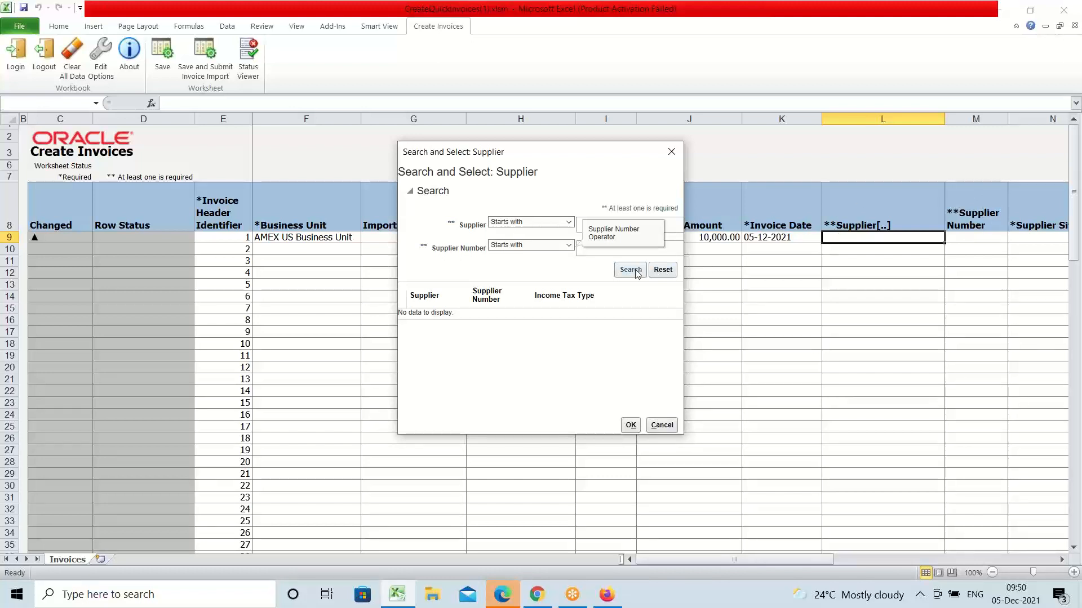
{"action": "left_click", "coordinate": [670, 225]}
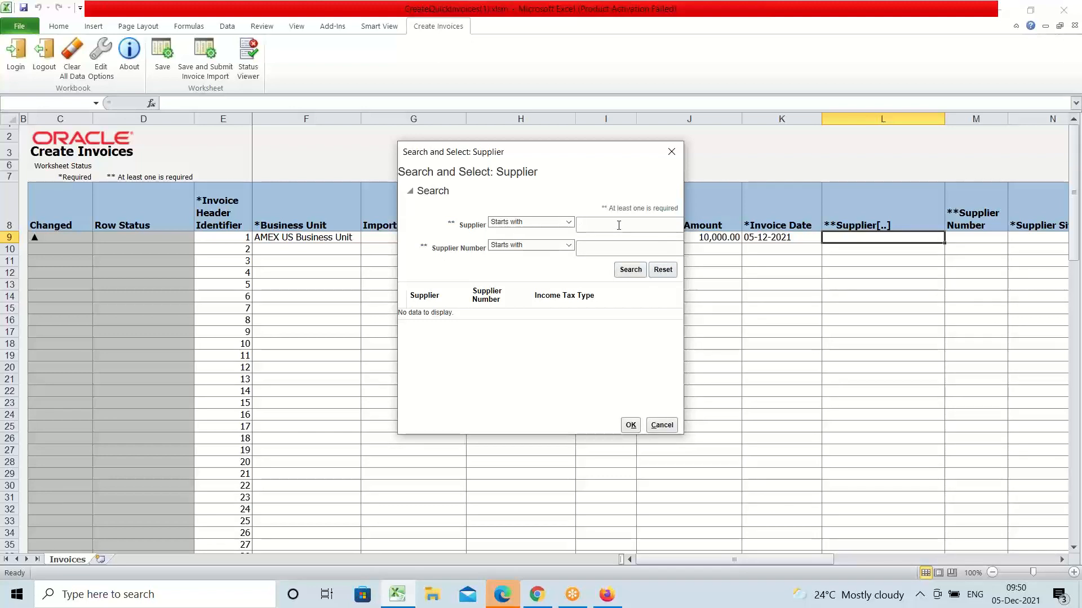
{"action": "type", "text": "a"}
{"action": "left_click", "coordinate": [632, 271]}
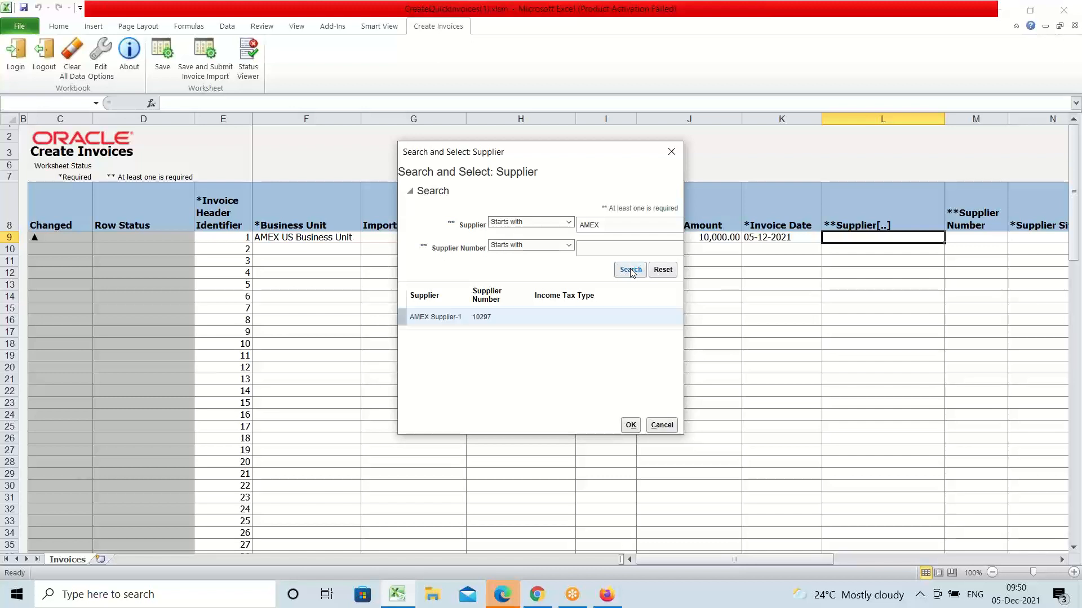
{"action": "left_click", "coordinate": [434, 319]}
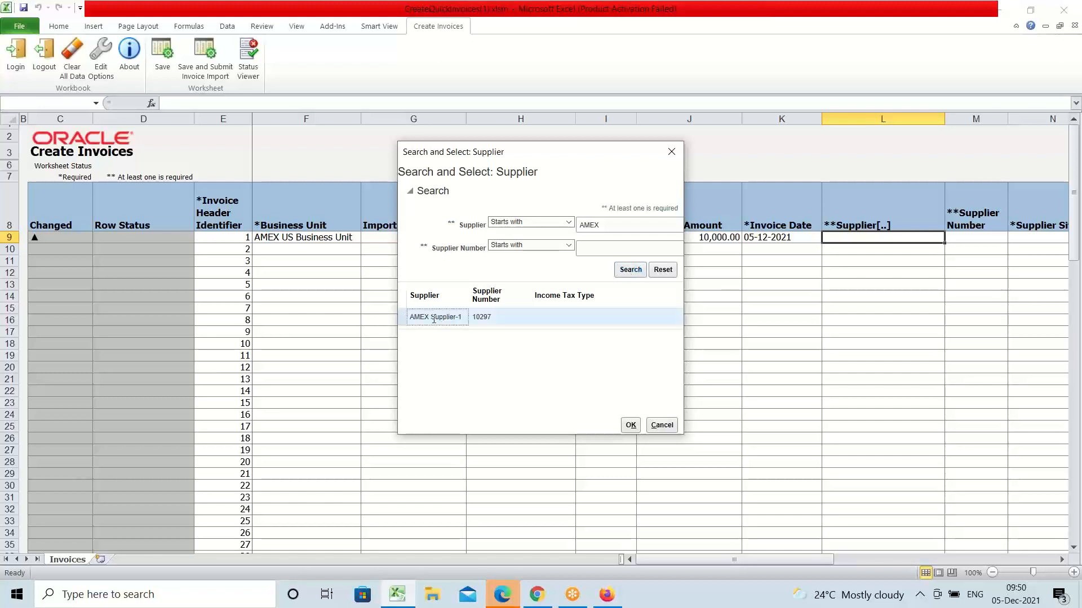
{"action": "left_click", "coordinate": [630, 425]}
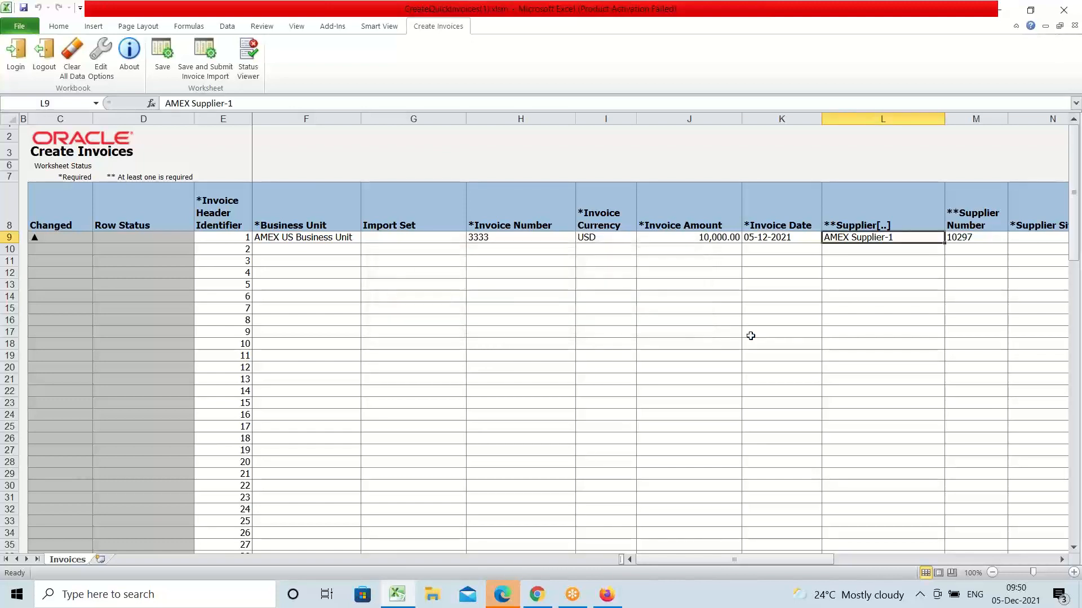
{"action": "key", "text": "Tab"}
{"action": "key", "text": "Tab"}
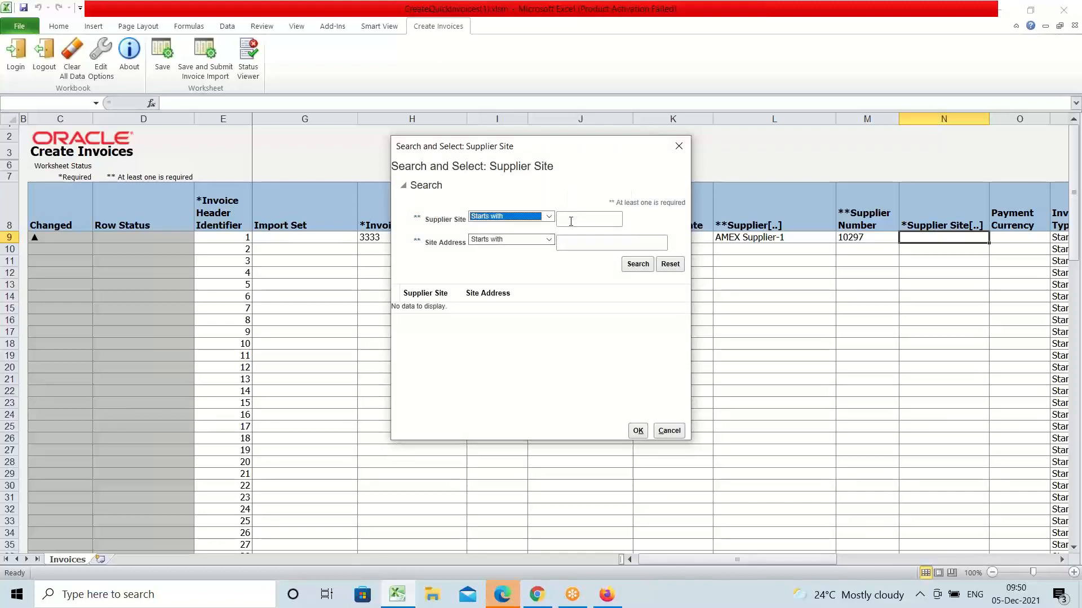
Step: Search supplier sites and select Site1 for the invoice row
{"action": "left_click", "coordinate": [571, 221]}
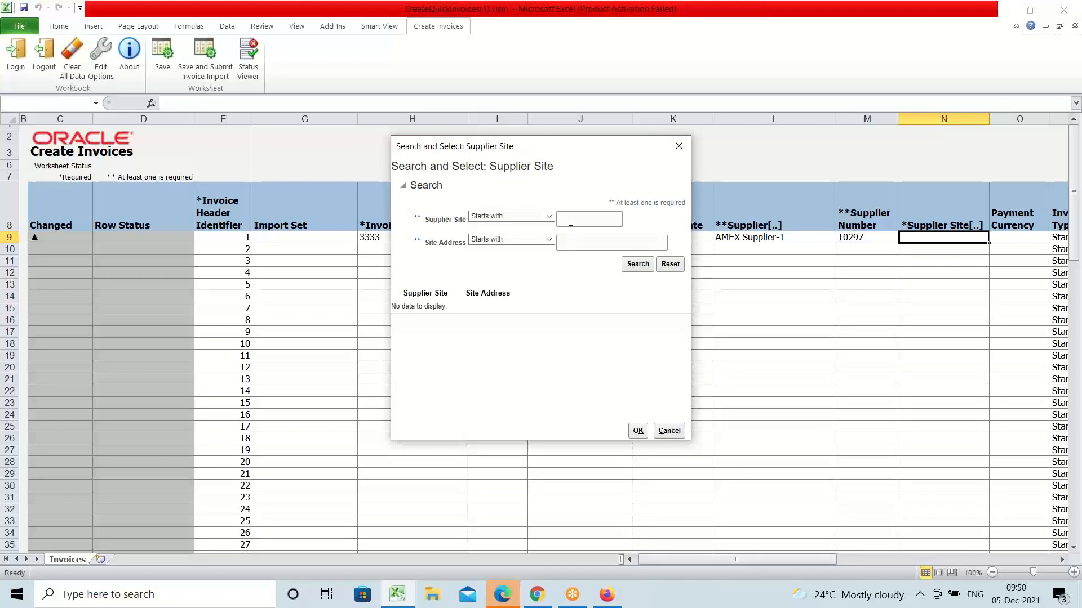
{"action": "type", "text": "s"}
{"action": "left_click", "coordinate": [639, 265]}
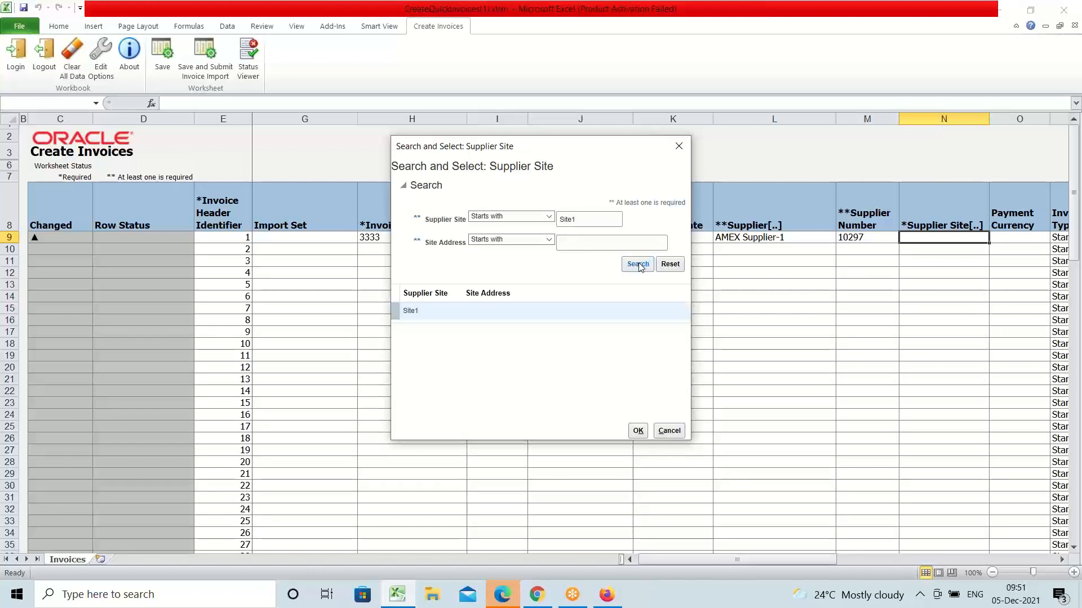
{"action": "left_click", "coordinate": [429, 319]}
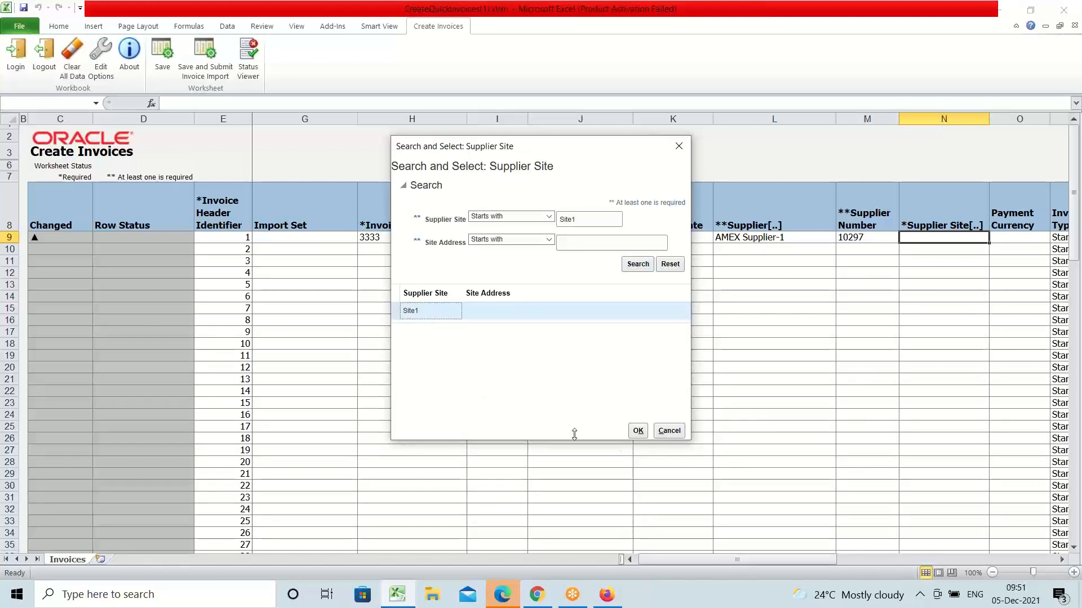
{"action": "left_click", "coordinate": [638, 432]}
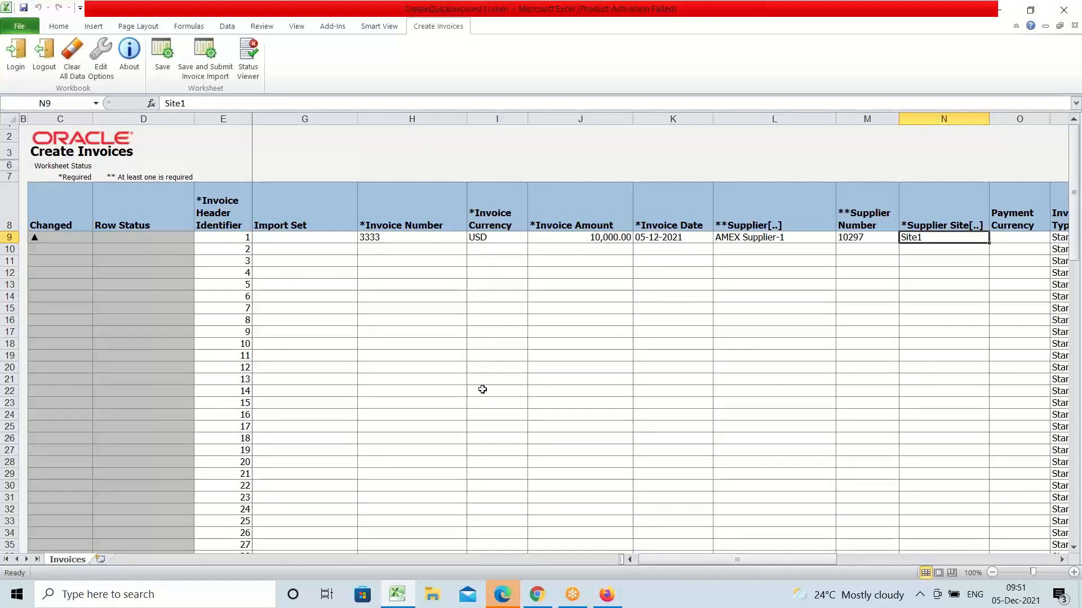
{"action": "key", "text": "Tab"}
{"action": "key", "text": "Tab"}
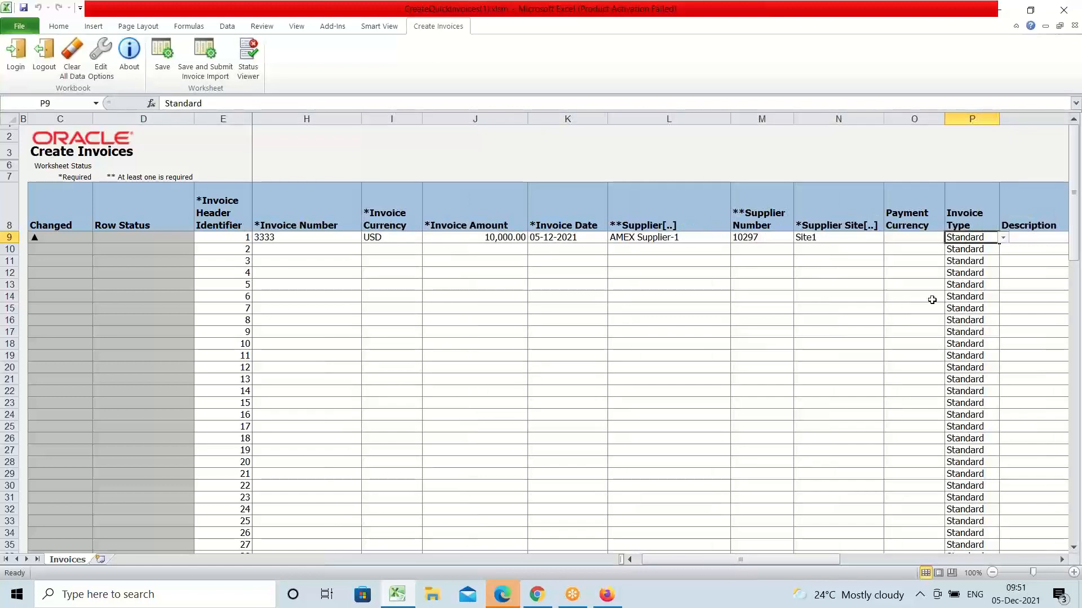
Step: Choose USD from the Payment Currency dropdown in cell O9
{"action": "left_click", "coordinate": [902, 238]}
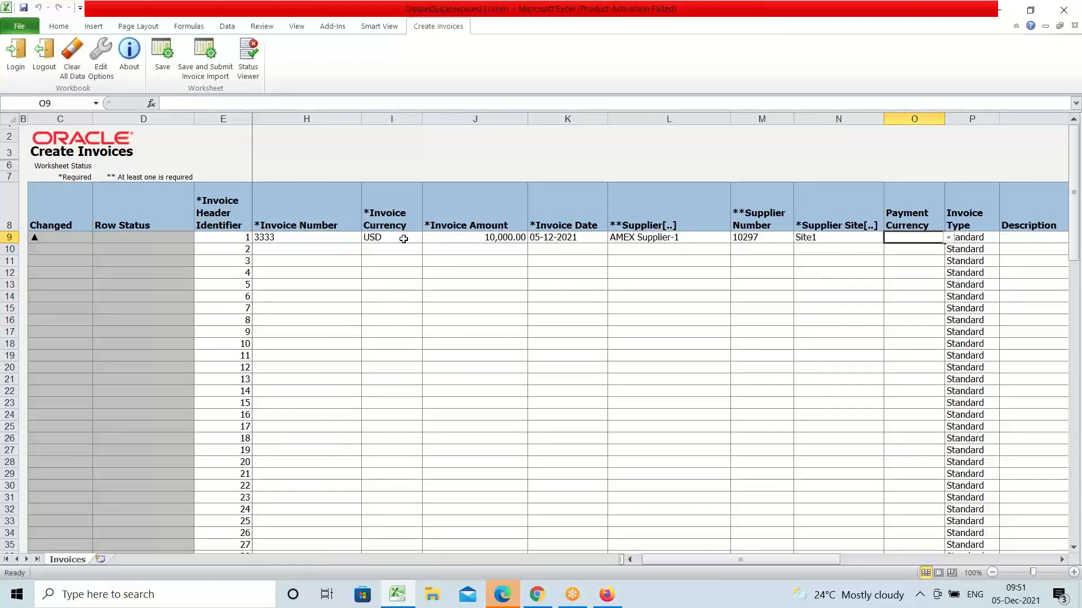
{"action": "left_click", "coordinate": [948, 239]}
{"action": "left_click_drag", "start_coordinate": [947, 263], "coordinate": [948, 299]}
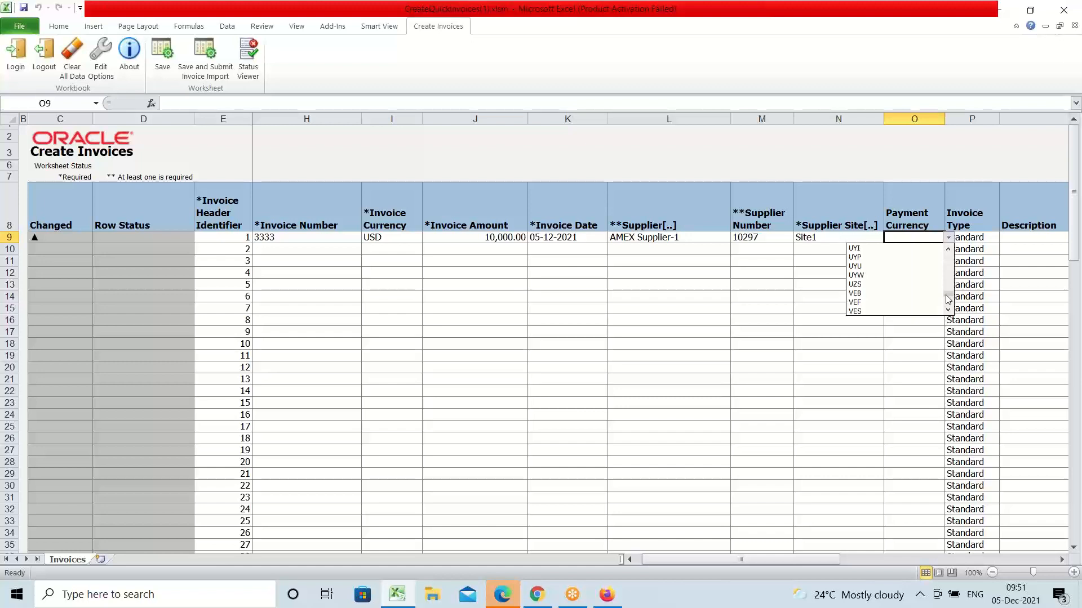
{"action": "left_click", "coordinate": [949, 248]}
{"action": "left_click", "coordinate": [949, 249]}
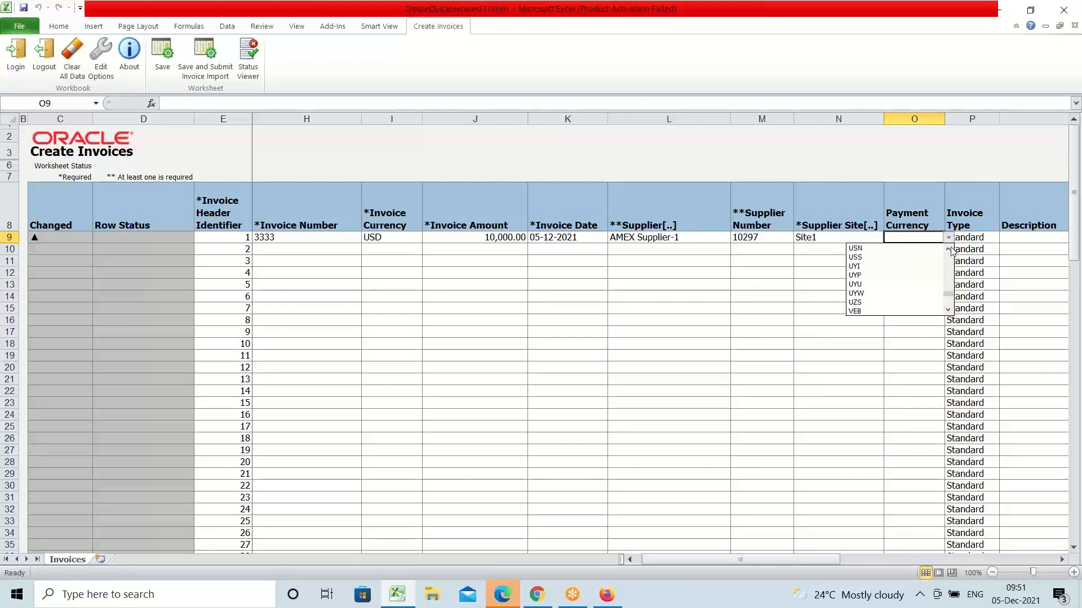
{"action": "left_click", "coordinate": [949, 249]}
{"action": "left_click", "coordinate": [948, 249]}
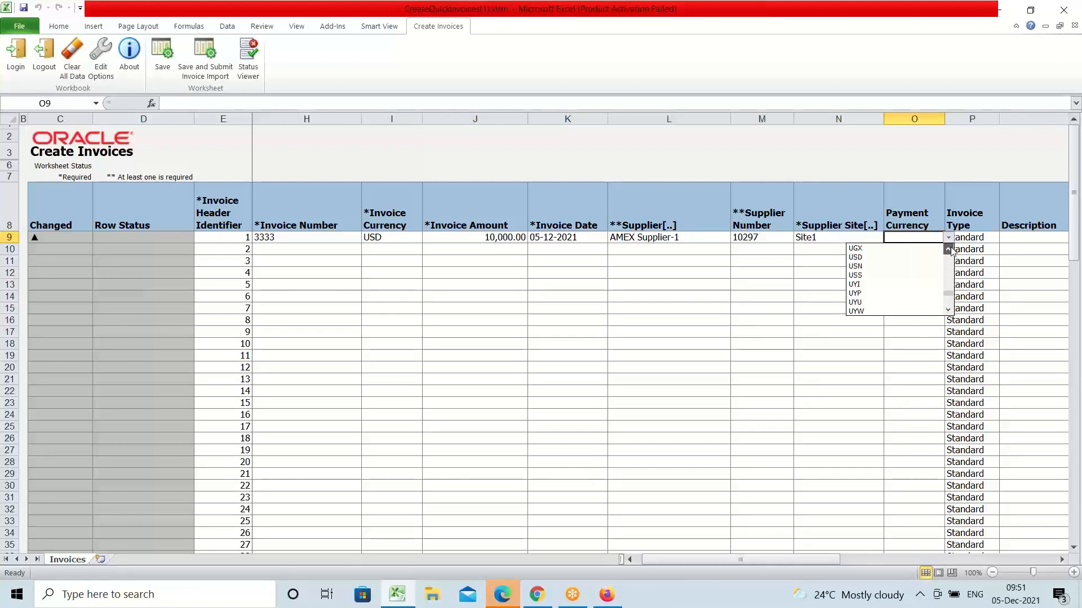
{"action": "left_click", "coordinate": [862, 257]}
{"action": "key", "text": "Tab"}
{"action": "key", "text": "Tab"}
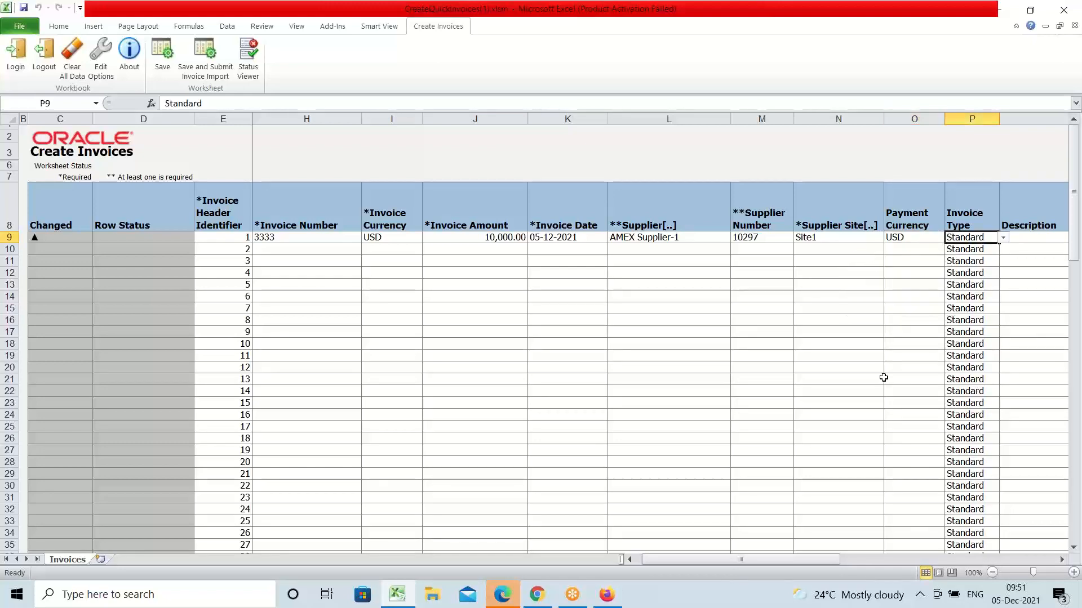
{"action": "key", "text": "Tab"}
{"action": "key", "text": "Tab"}
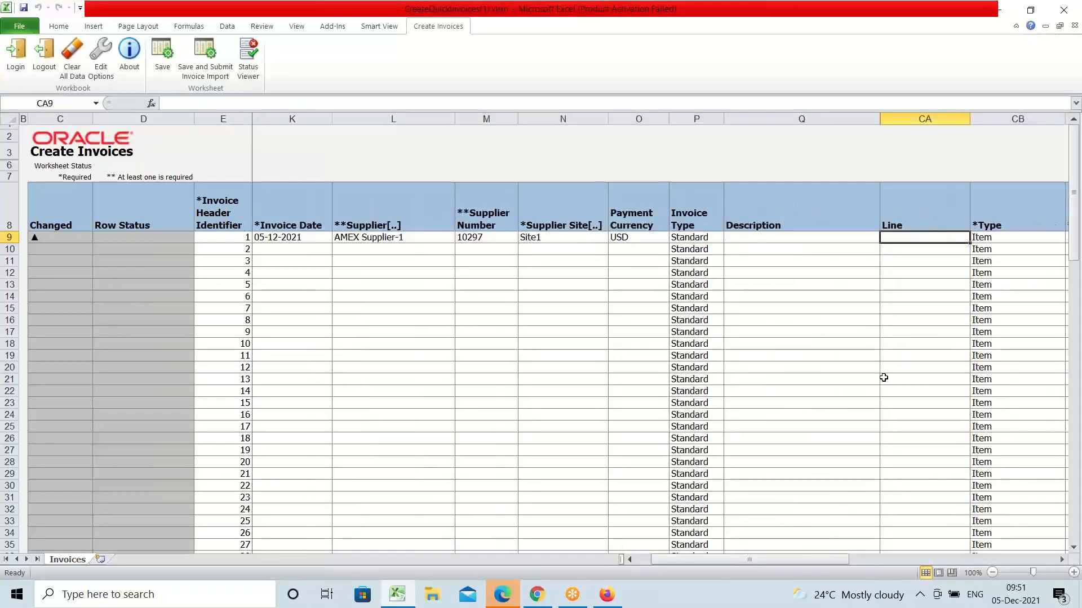
Step: Enter 10,000.00 as the Item line amount in cell CC9
{"action": "key", "text": "Tab"}
{"action": "key", "text": "Tab"}
{"action": "key", "text": "Tab"}
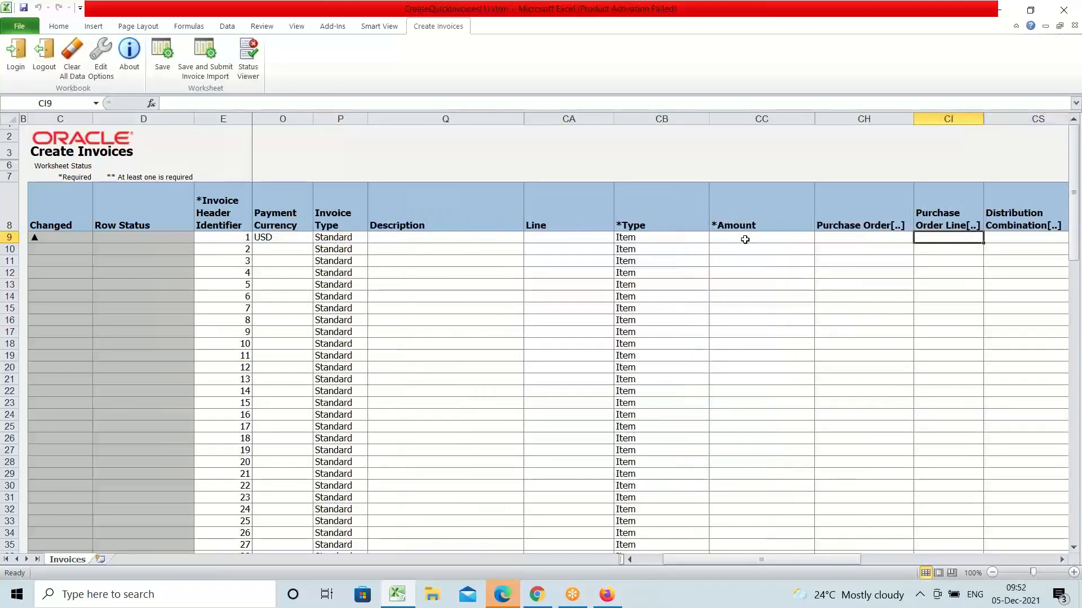
{"action": "left_click", "coordinate": [743, 239]}
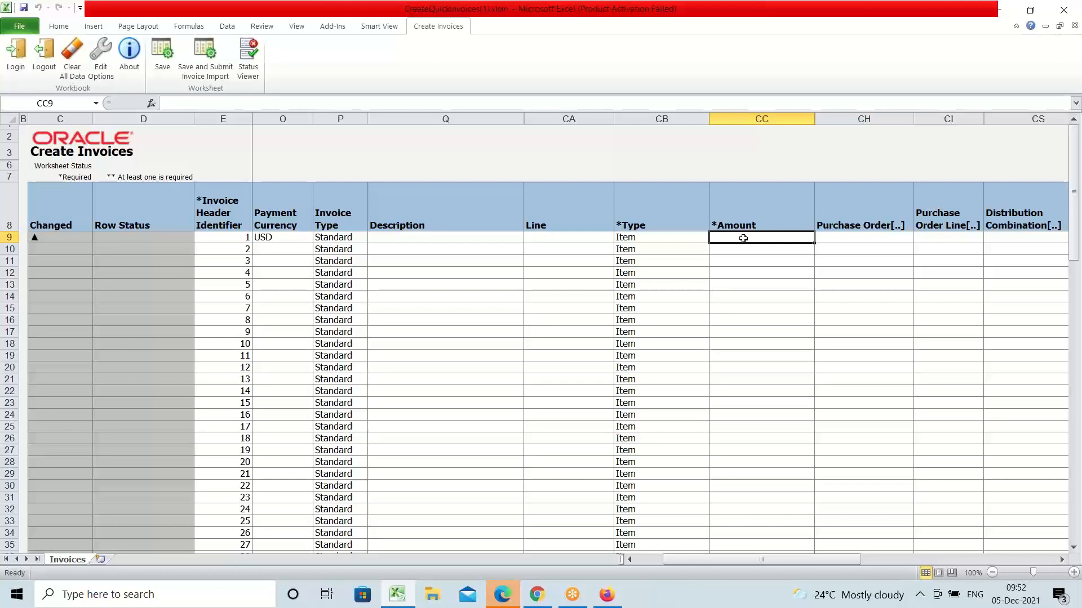
{"action": "type", "text": "10000"}
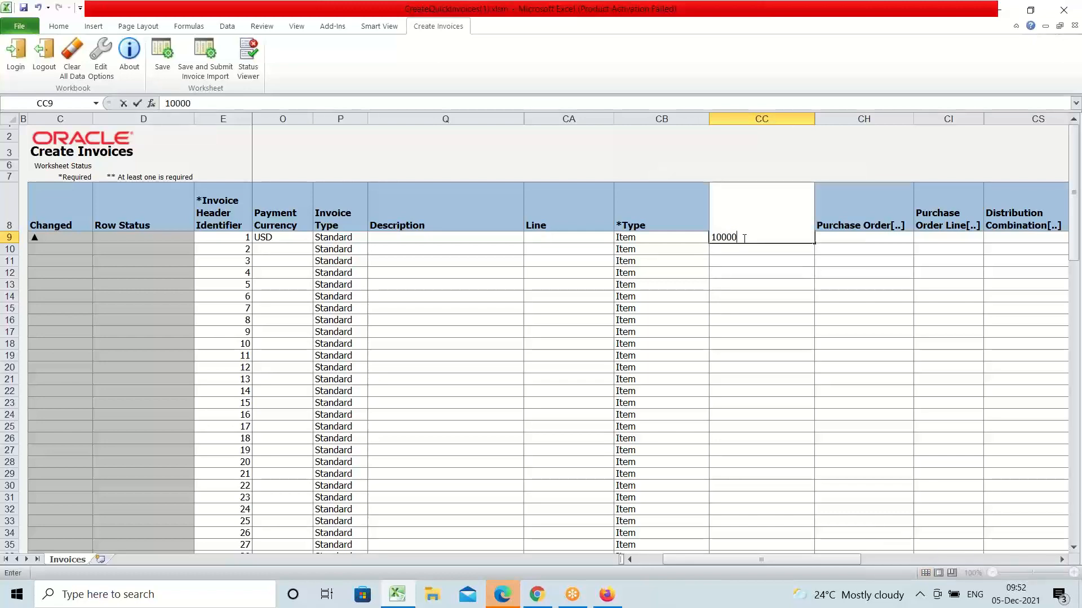
{"action": "key", "text": "Tab"}
{"action": "key", "text": "Tab"}
{"action": "key", "text": "Tab"}
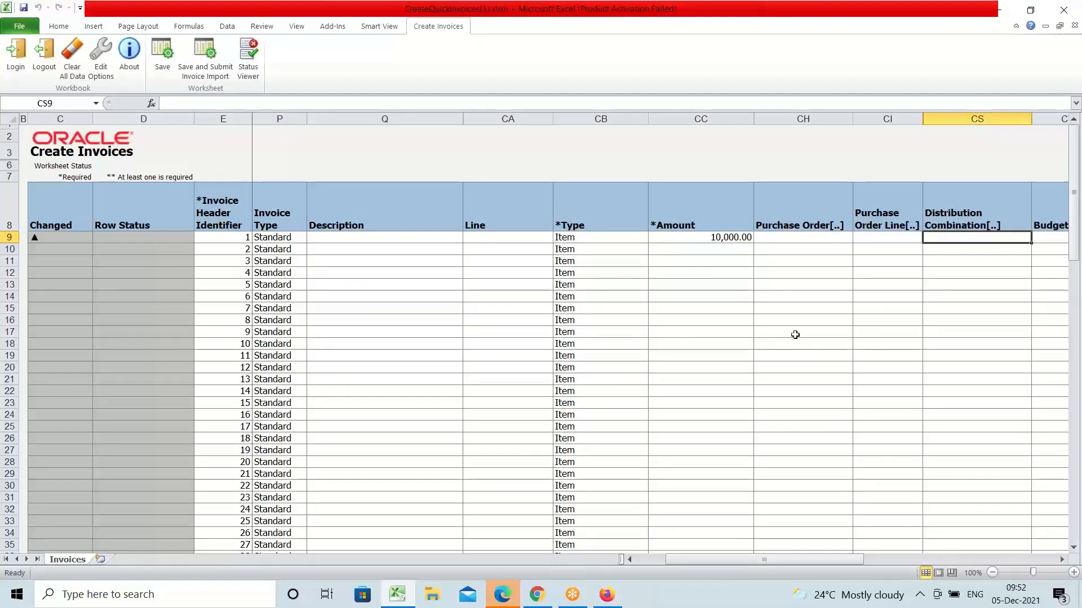
{"action": "key", "text": "Tab"}
{"action": "key", "text": "Tab"}
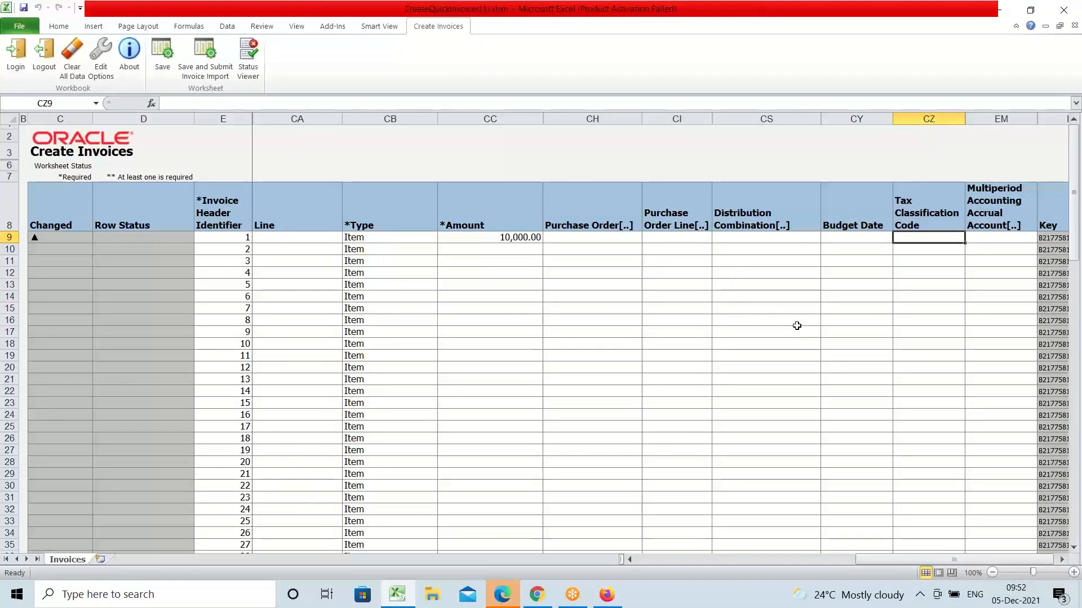
{"action": "key", "text": "Tab"}
{"action": "key", "text": "Tab"}
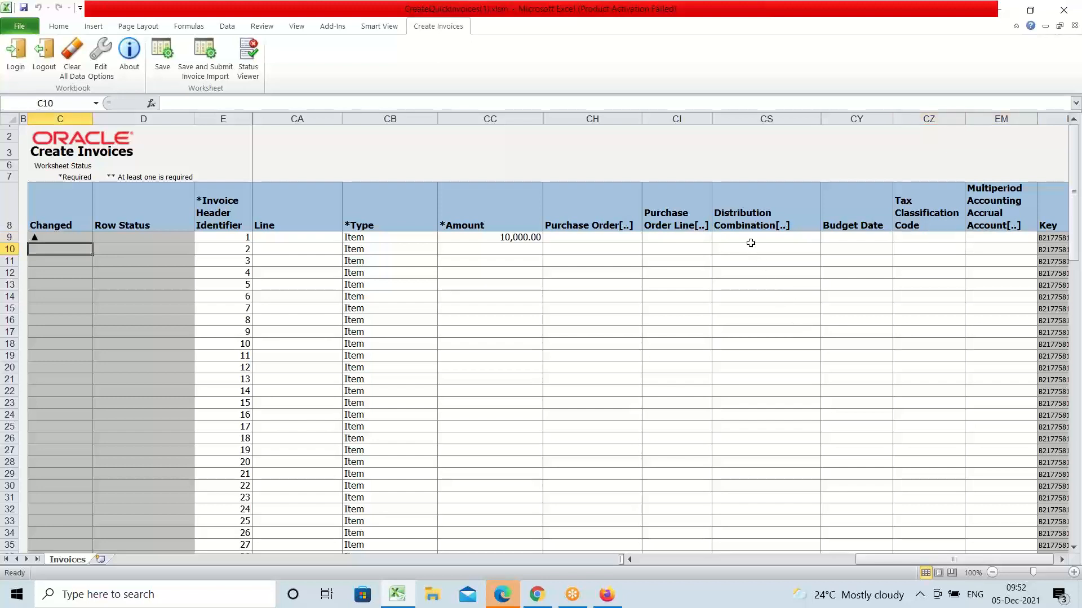
{"action": "left_click", "coordinate": [744, 238]}
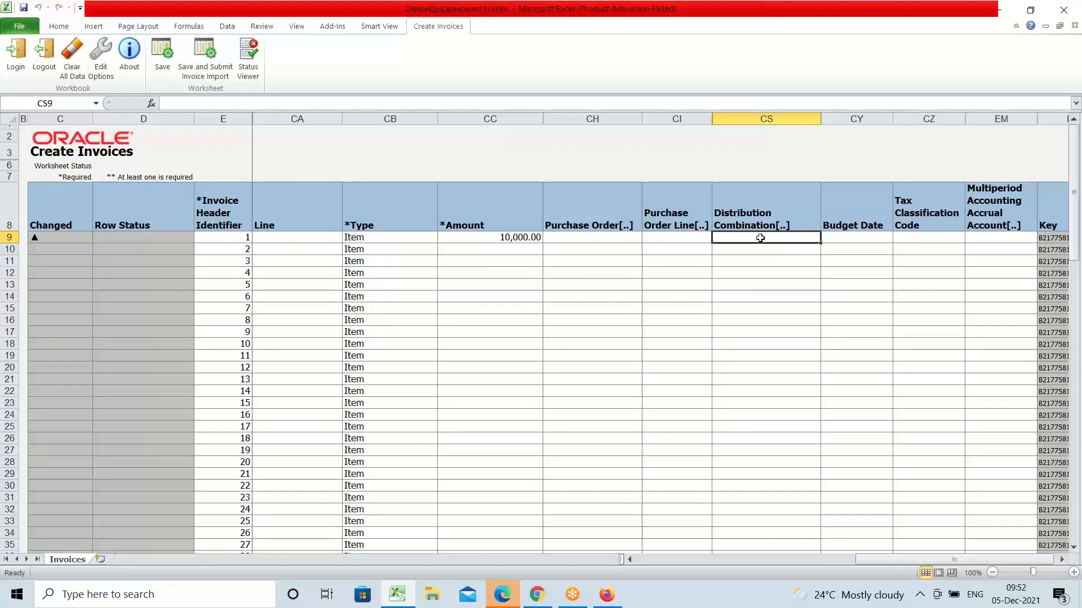
Step: Open Edit Distribution with Company 1000 and Department 1000, then launch the Account search
{"action": "double_click", "coordinate": [760, 238]}
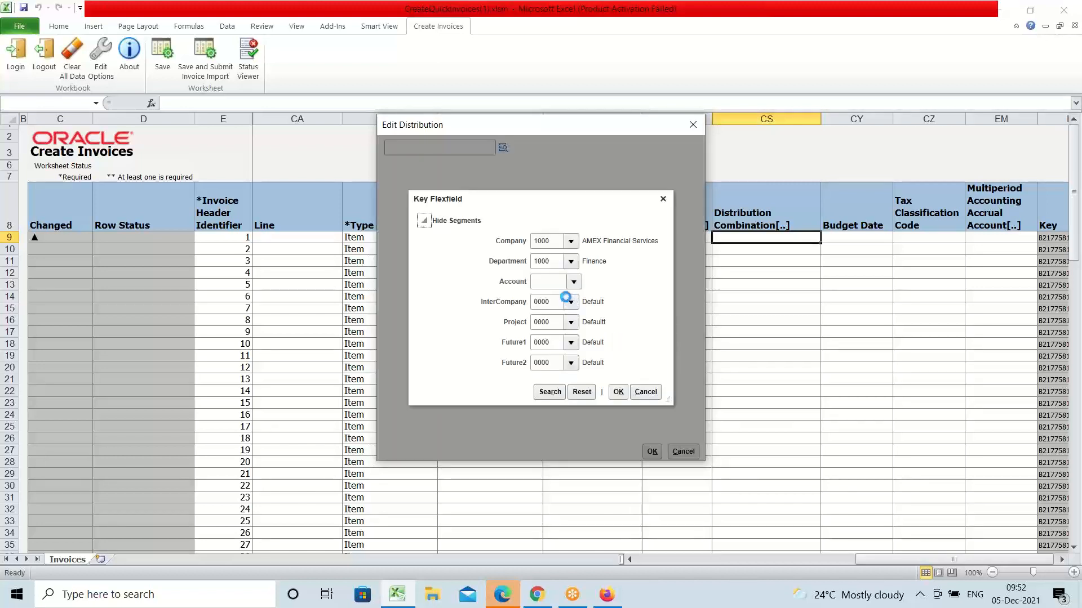
{"action": "left_click", "coordinate": [547, 283]}
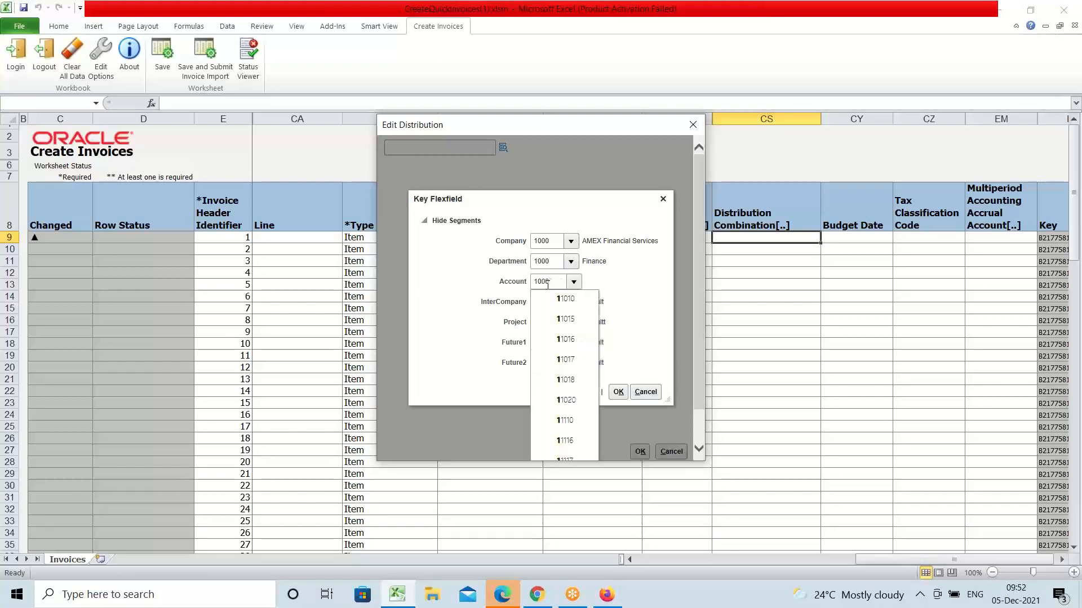
{"action": "type", "text": "2"}
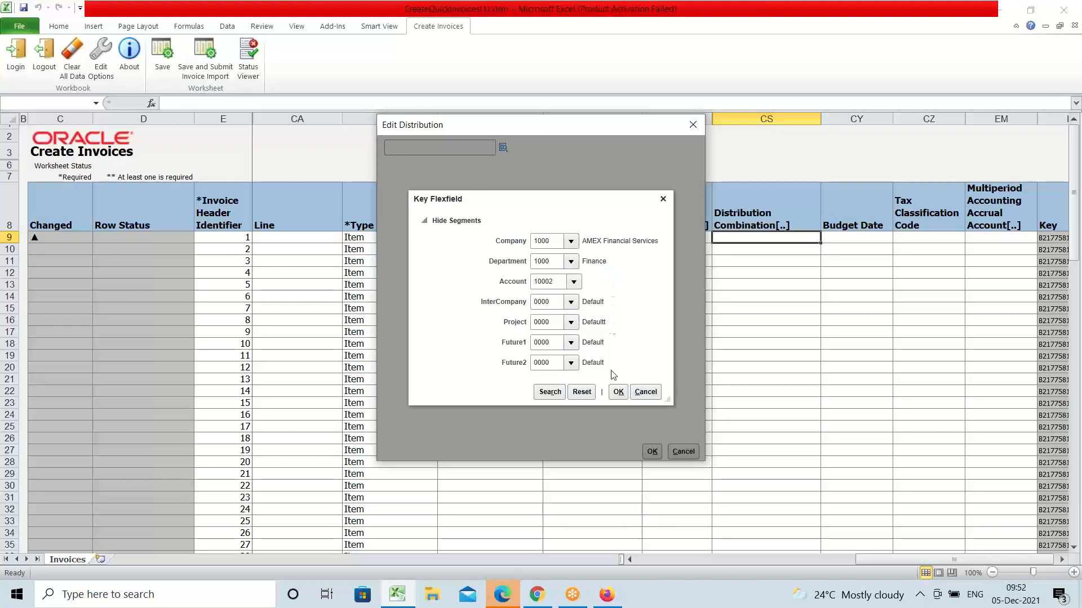
{"action": "left_click", "coordinate": [545, 394]}
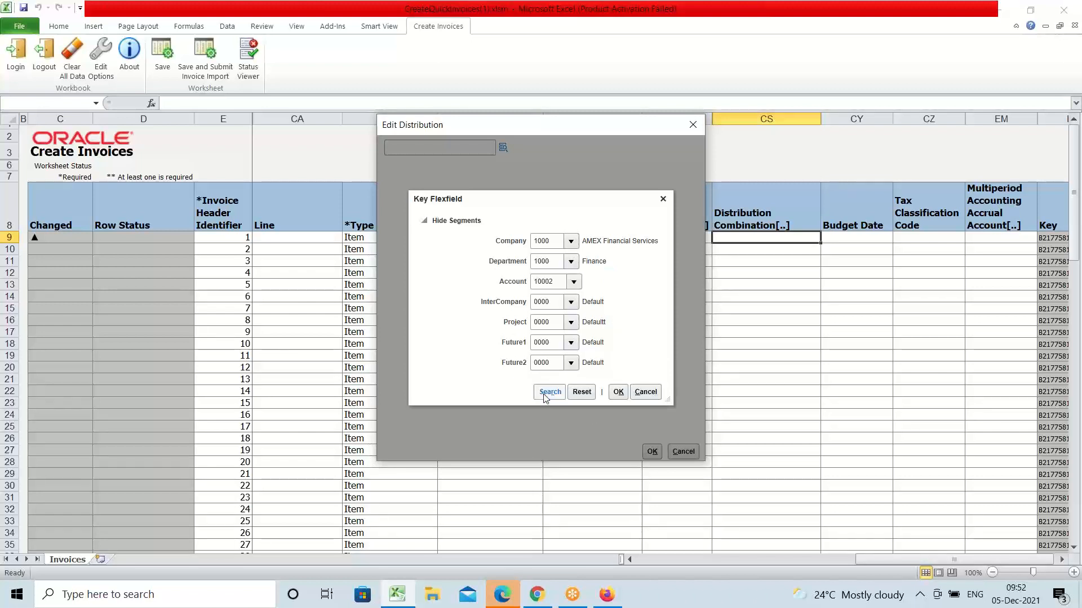
{"action": "left_click", "coordinate": [545, 396]}
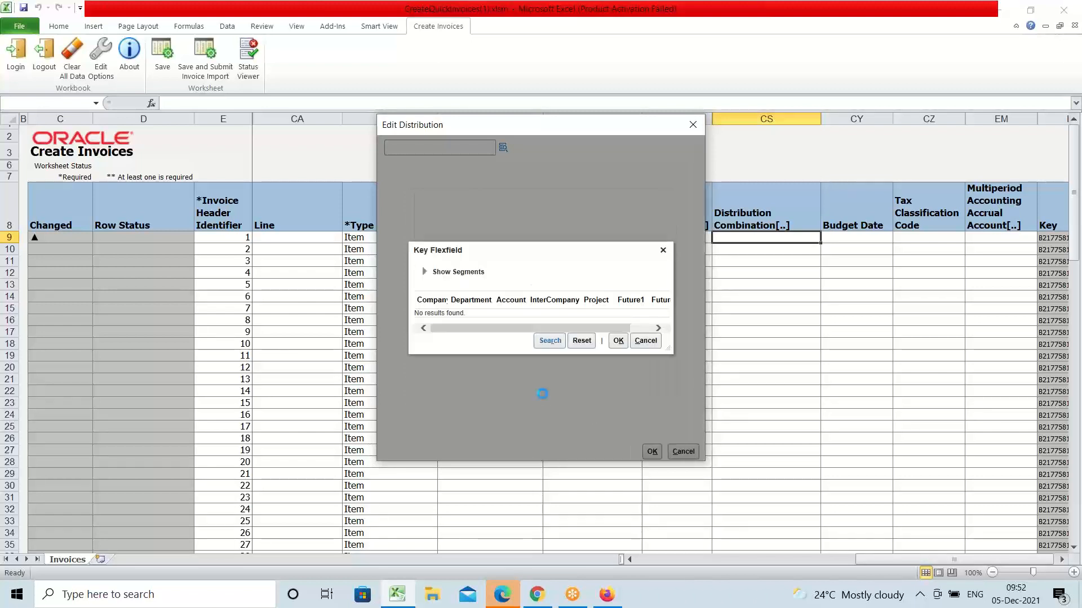
{"action": "left_click", "coordinate": [424, 271]}
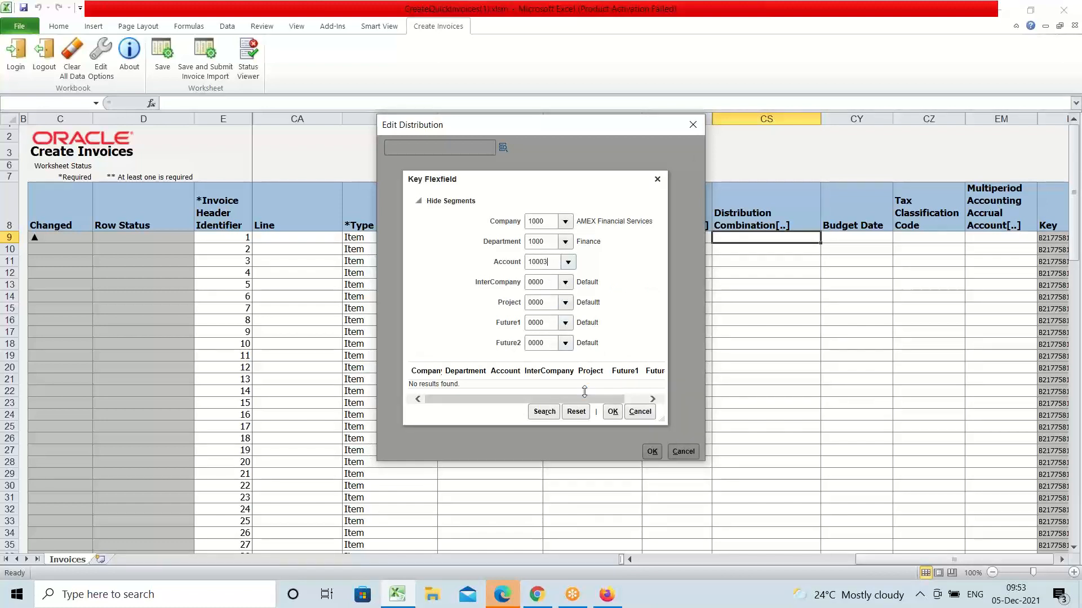
{"action": "left_click", "coordinate": [543, 412]}
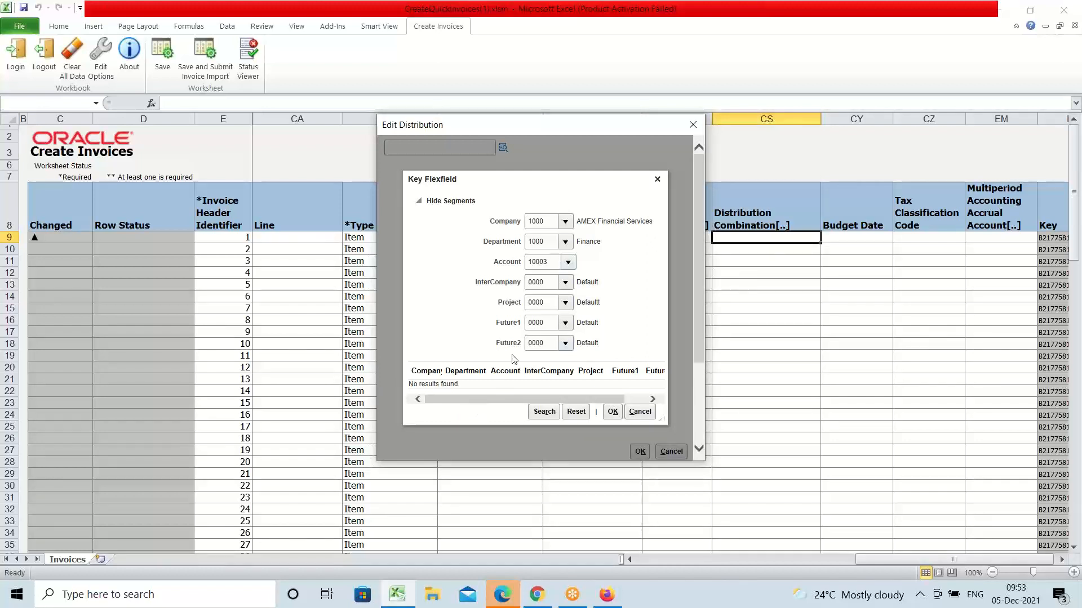
{"action": "left_click", "coordinate": [544, 413]}
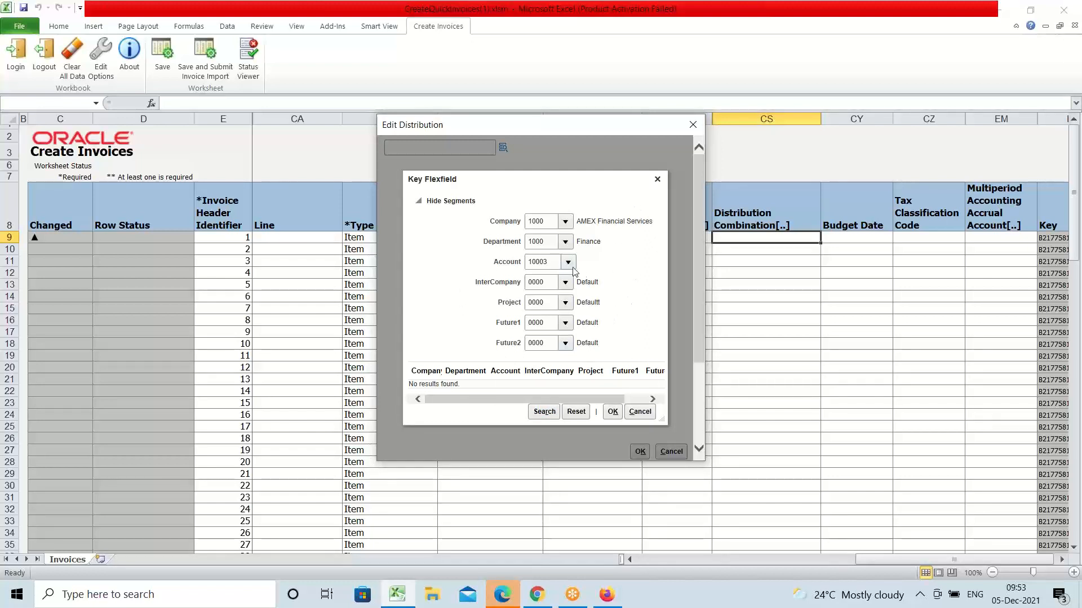
{"action": "left_click", "coordinate": [568, 263]}
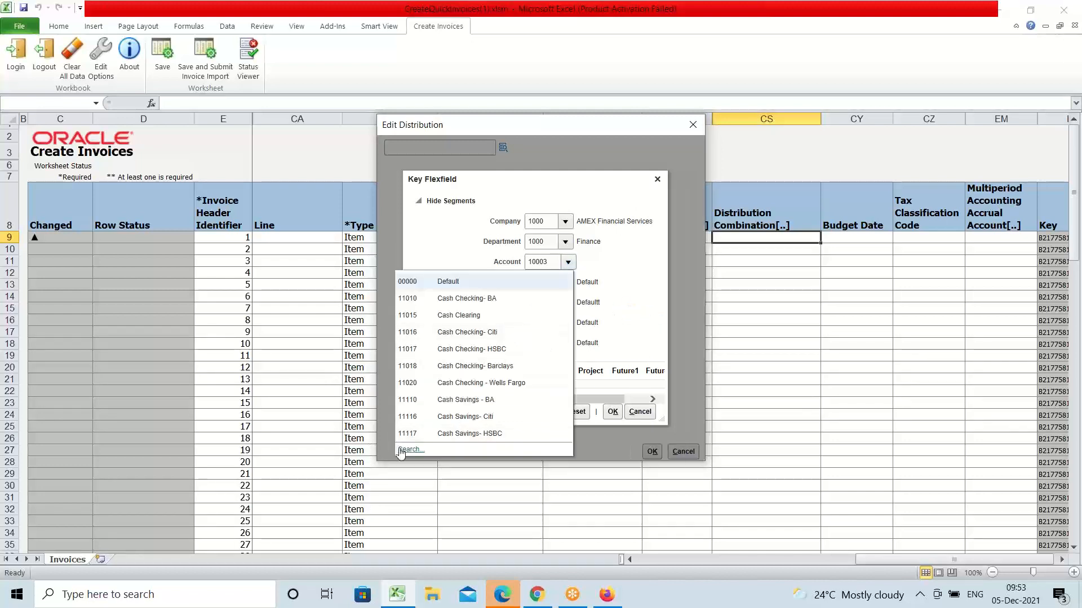
{"action": "left_click", "coordinate": [400, 450]}
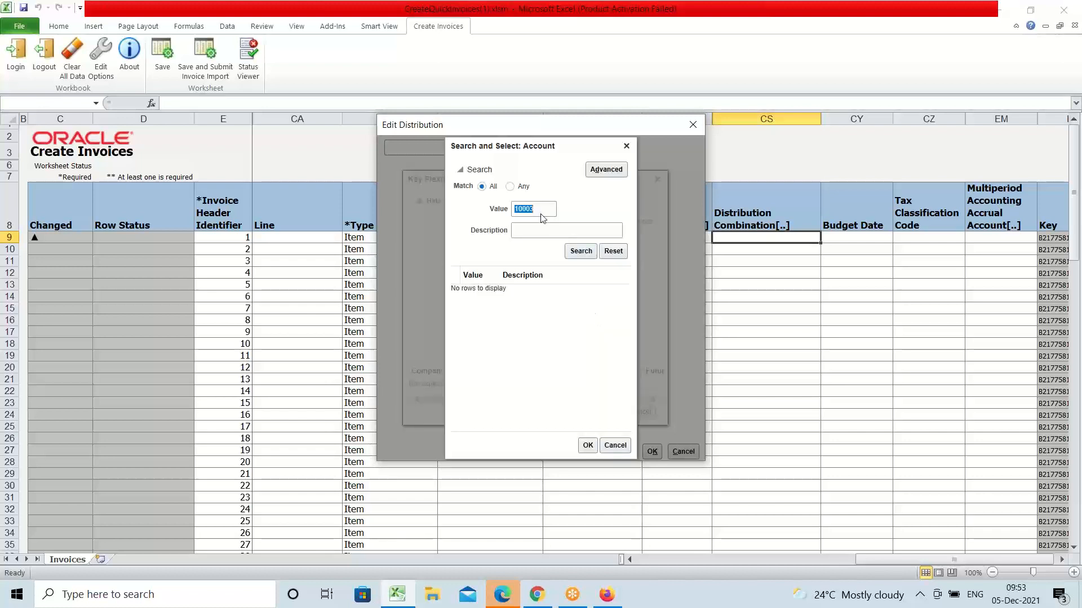
Step: Filter the account search to descriptions containing Expense
{"action": "key", "text": "BackSpace"}
{"action": "left_click", "coordinate": [604, 173]}
{"action": "left_click", "coordinate": [559, 228]}
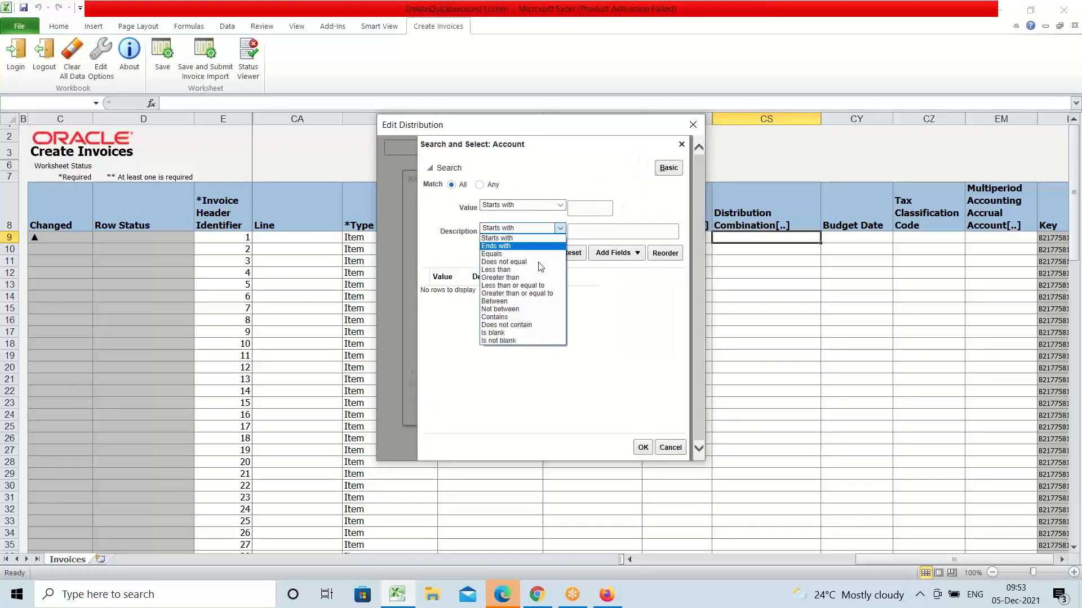
{"action": "left_click", "coordinate": [517, 317]}
{"action": "left_click", "coordinate": [655, 234]}
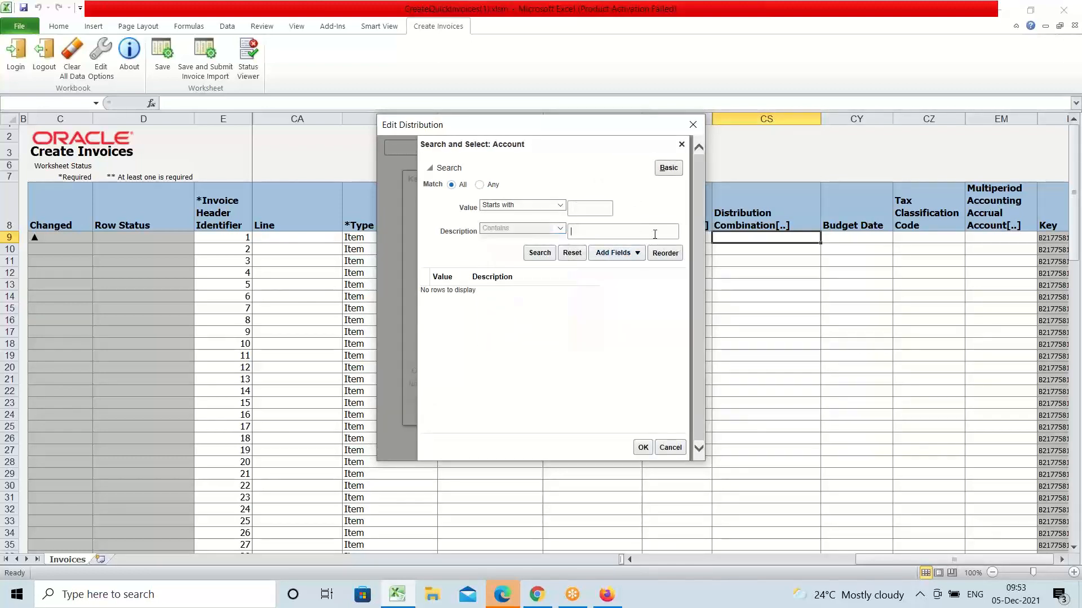
{"action": "type", "text": "e"}
{"action": "key", "text": "BackSpace"}
{"action": "type", "text": "Expense"}
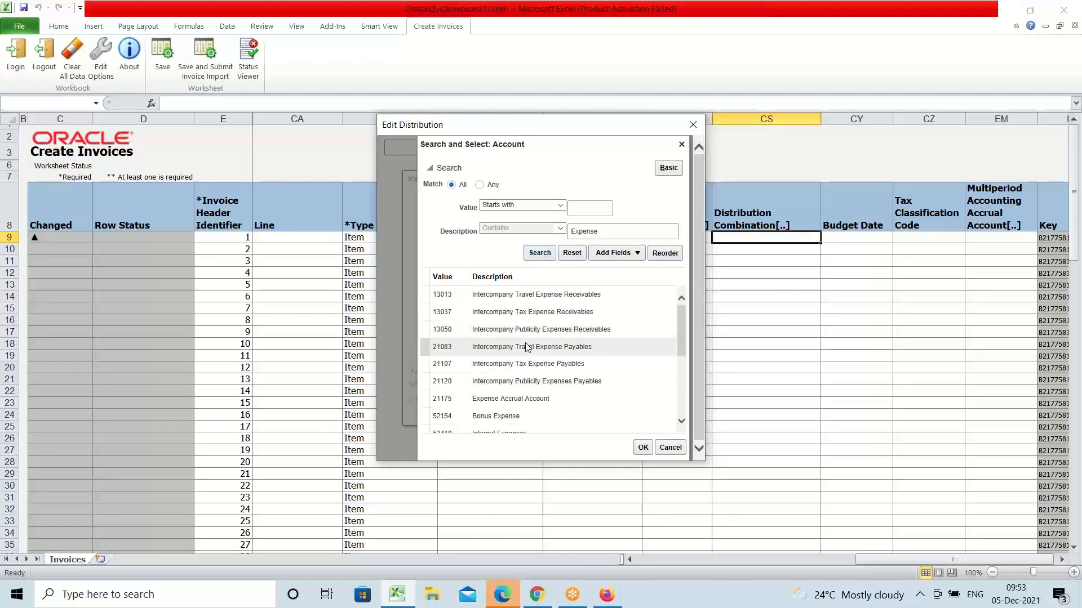
{"action": "scroll", "coordinate": [522, 347], "scroll_direction": "down", "scroll_amount": 2}
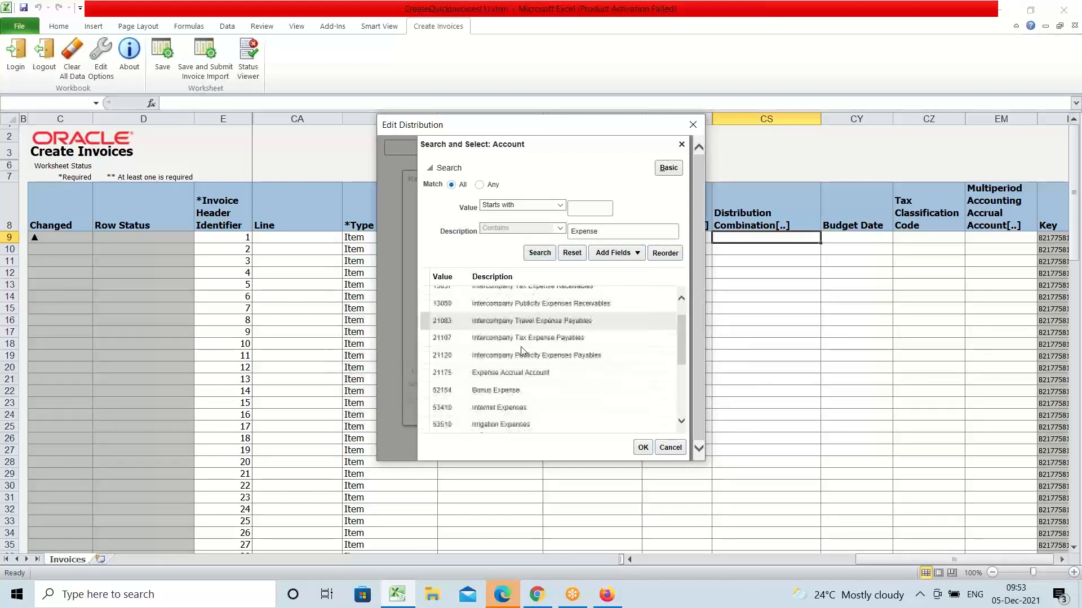
{"action": "scroll", "coordinate": [527, 372], "scroll_direction": "down", "scroll_amount": 1}
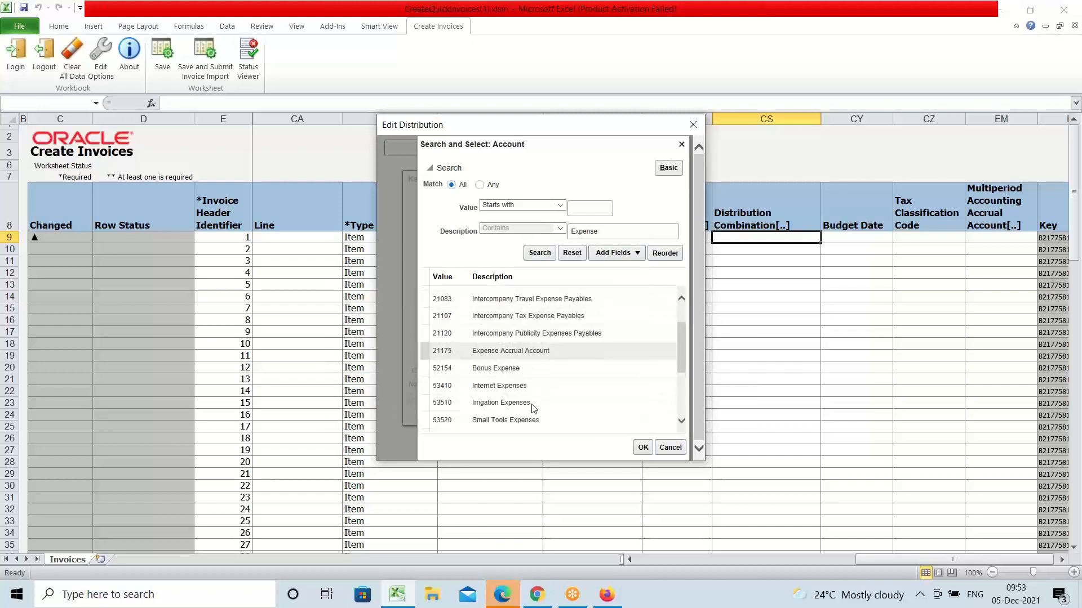
{"action": "left_click", "coordinate": [495, 387]}
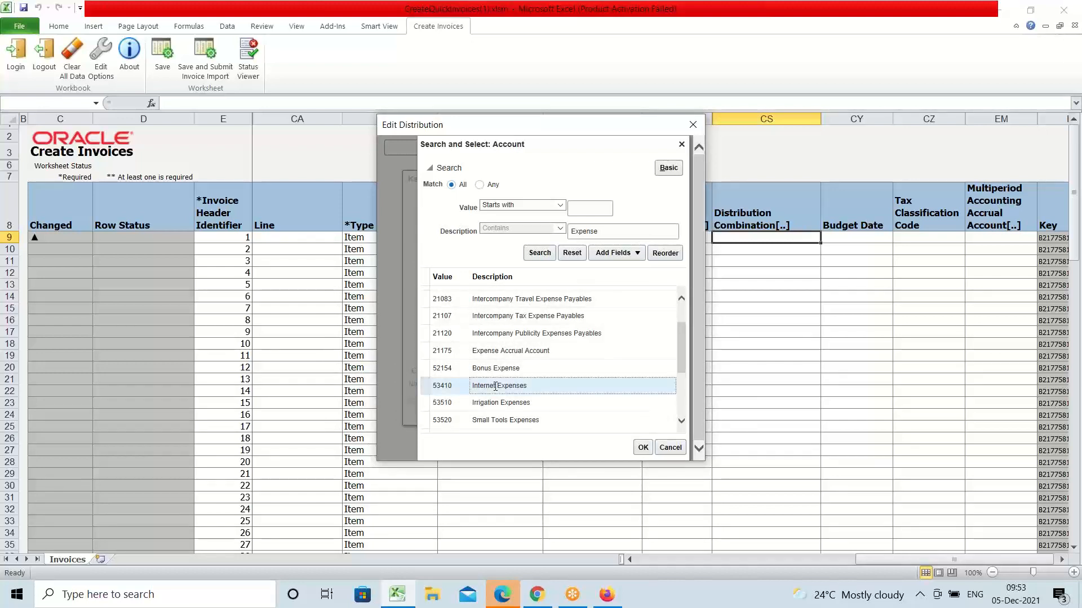
{"action": "left_click", "coordinate": [643, 448]}
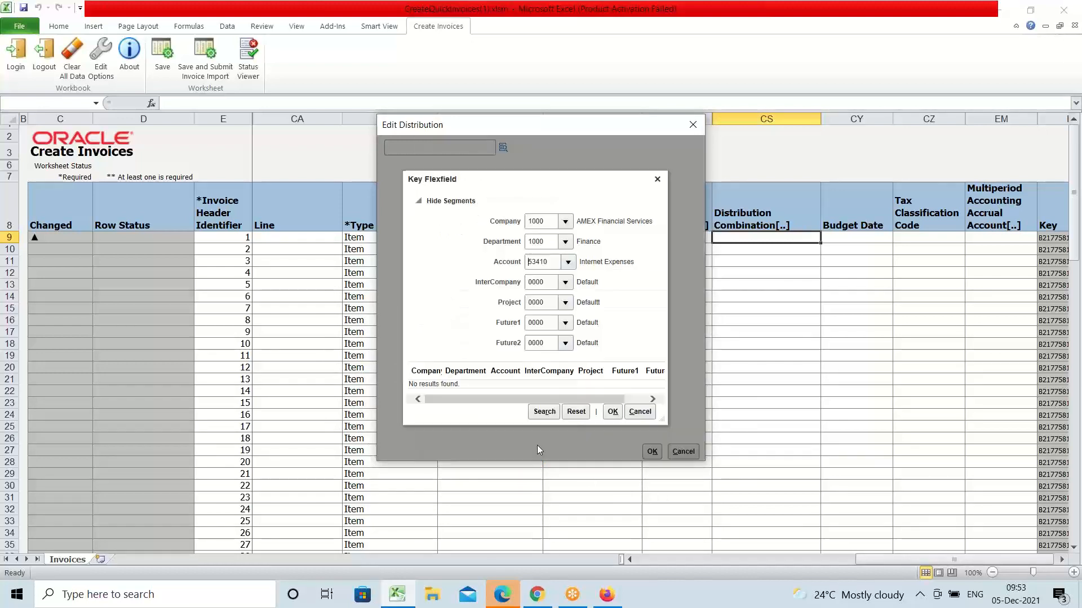
{"action": "left_click", "coordinate": [618, 413]}
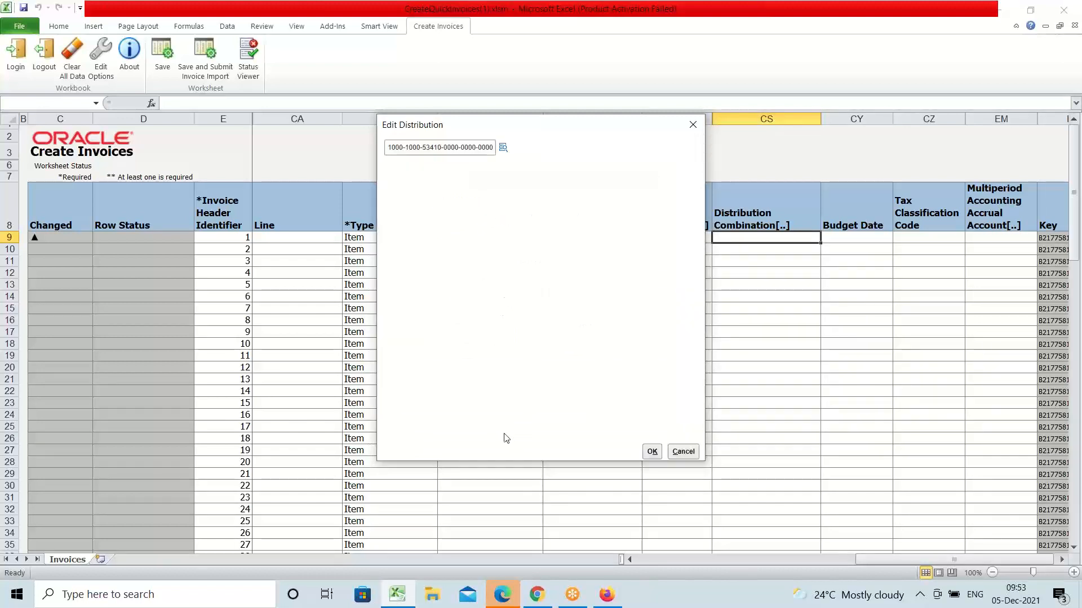
{"action": "left_click", "coordinate": [655, 454]}
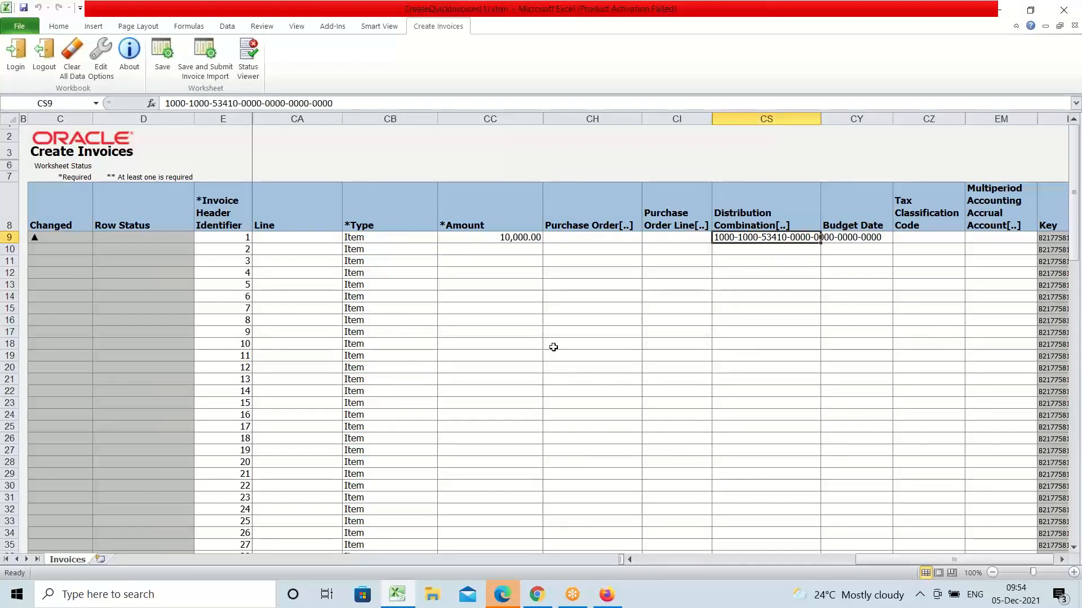
{"action": "left_click_drag", "start_coordinate": [910, 560], "coordinate": [669, 559]}
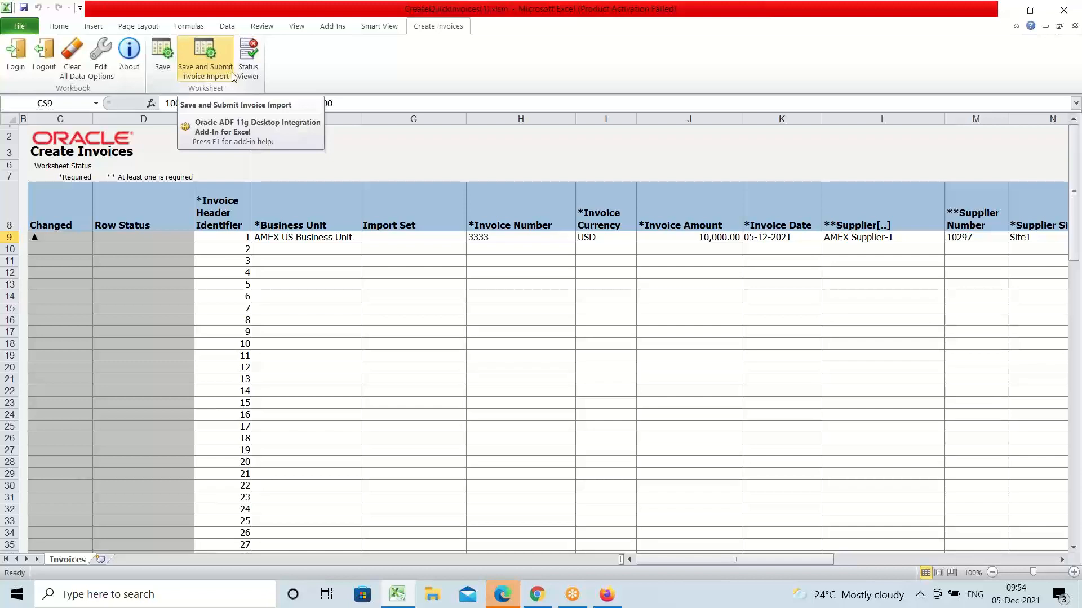
Step: Run Save and Submit Invoice Import and accept the Upload Options
{"action": "left_click", "coordinate": [199, 59]}
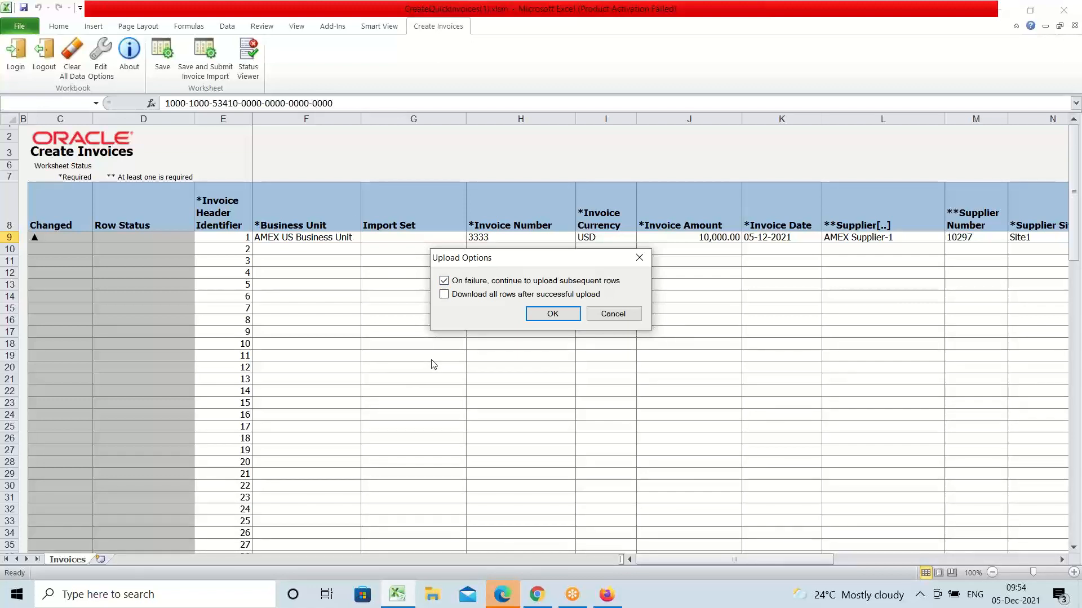
{"action": "left_click", "coordinate": [547, 314]}
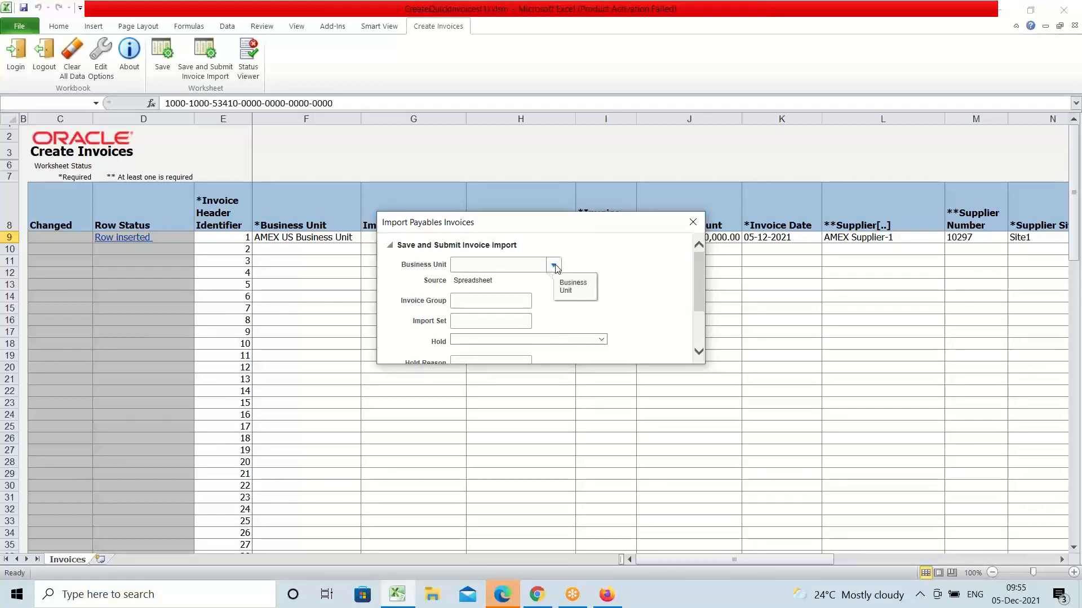
Step: Set the import parameters to AMEX US Business Unit and the Spreadsheet source
{"action": "left_click", "coordinate": [555, 266]}
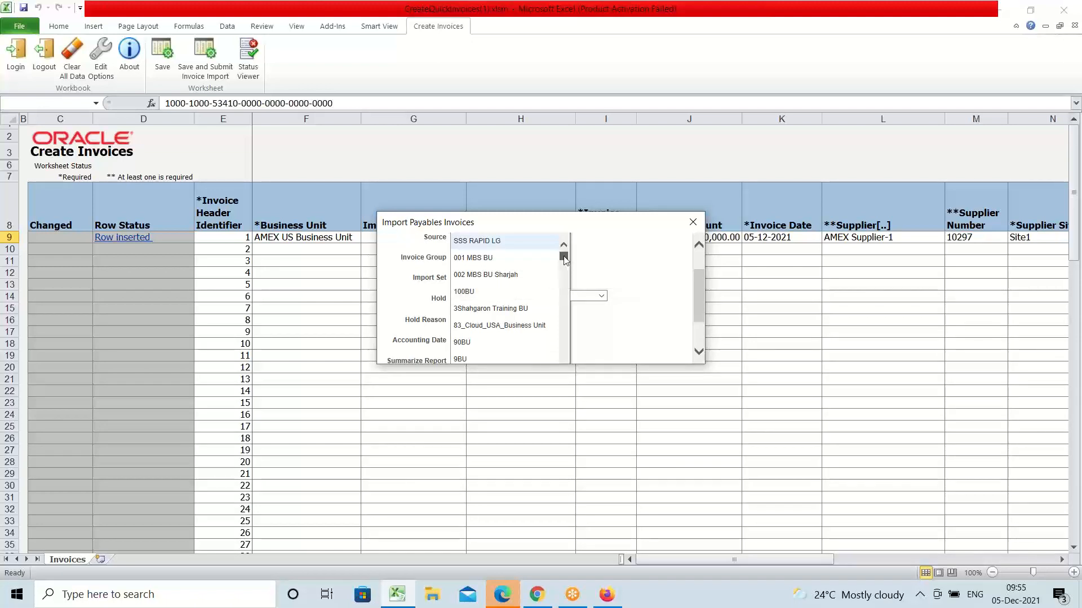
{"action": "left_click_drag", "start_coordinate": [565, 259], "coordinate": [566, 275]}
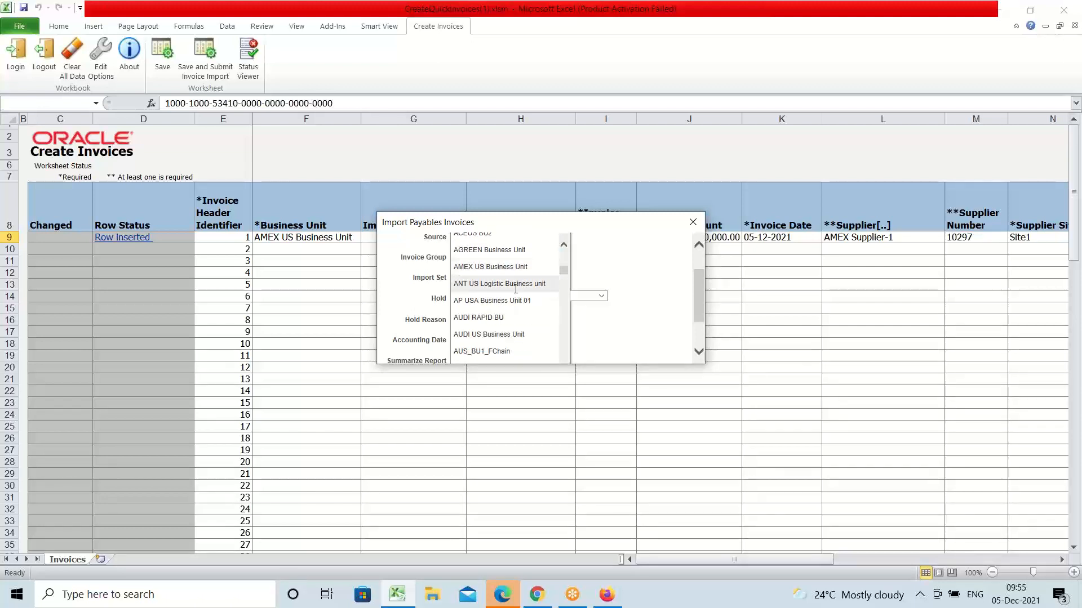
{"action": "left_click", "coordinate": [506, 270]}
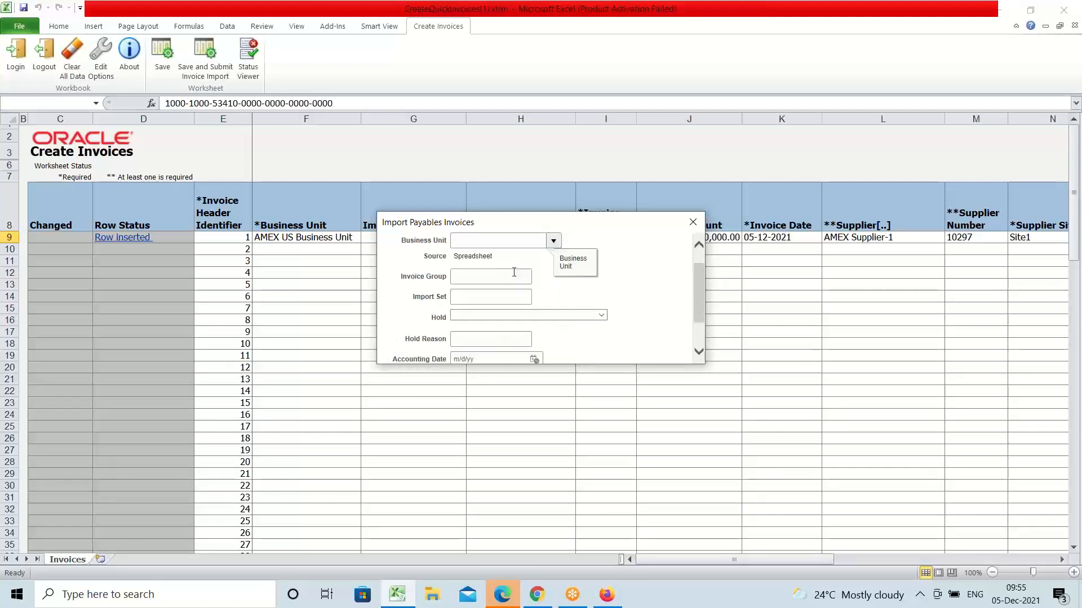
{"action": "scroll", "coordinate": [640, 309], "scroll_direction": "down", "scroll_amount": 1}
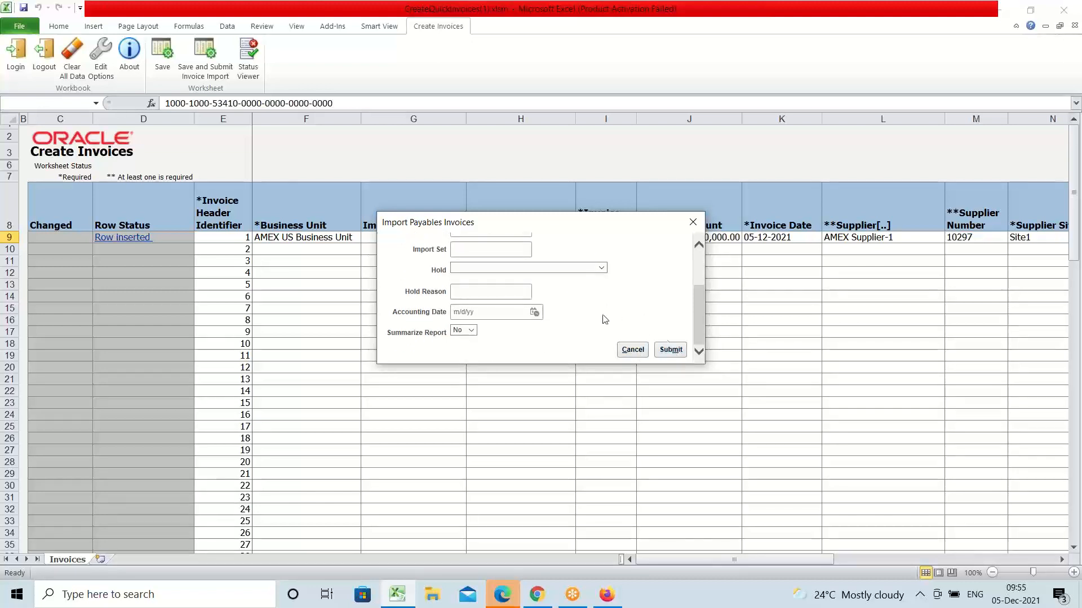
{"action": "scroll", "coordinate": [507, 293], "scroll_direction": "up", "scroll_amount": 2}
{"action": "double_click", "coordinate": [476, 268]}
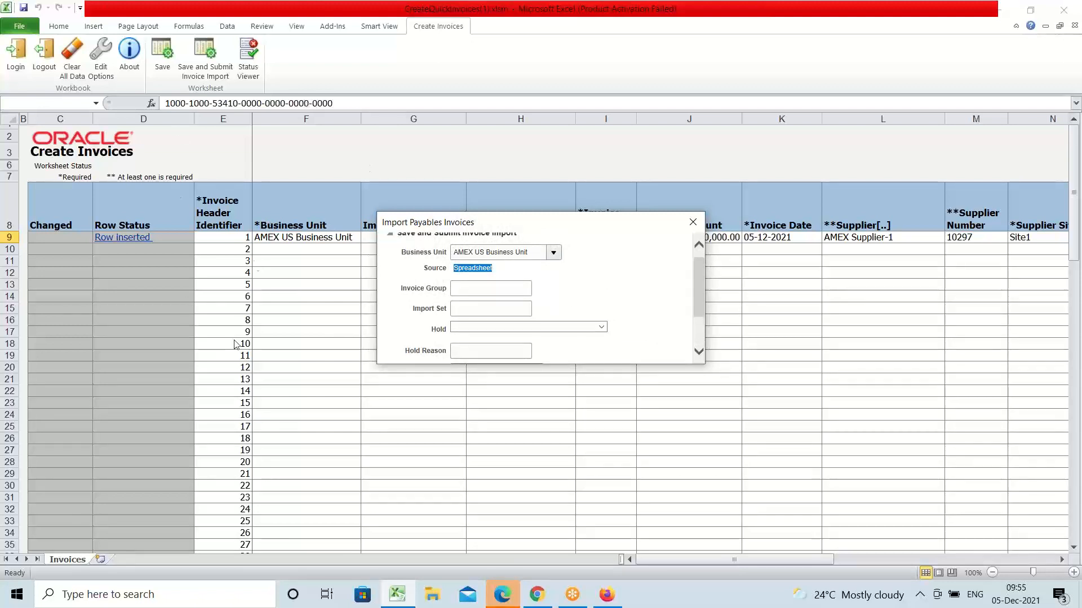
Step: Submit the invoice import request, acknowledge the confirmation, and return to the browser
{"action": "scroll", "coordinate": [648, 338], "scroll_direction": "down", "scroll_amount": 1}
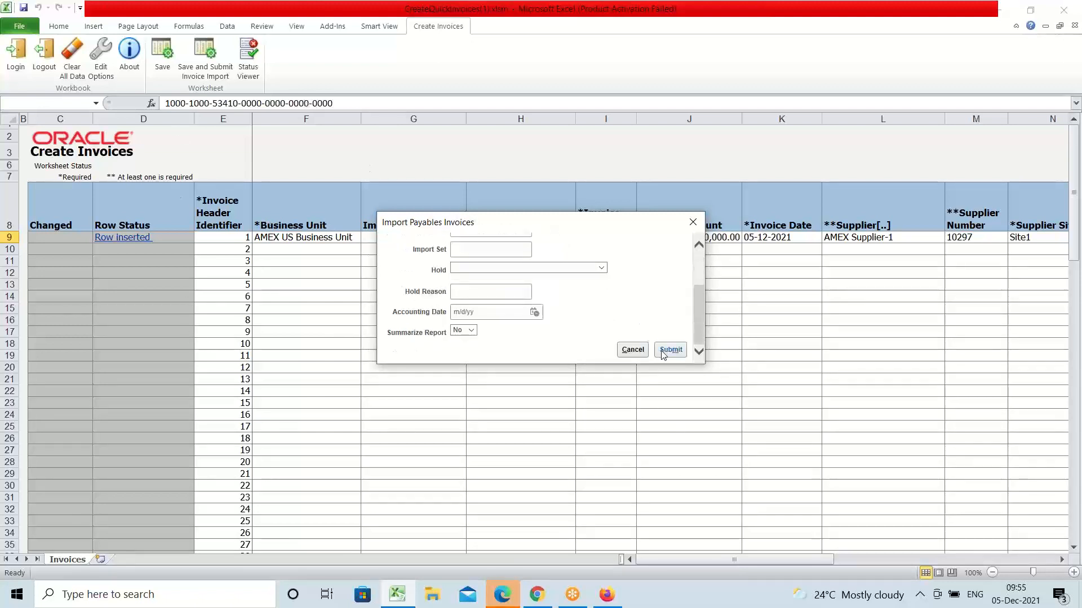
{"action": "left_click", "coordinate": [663, 352]}
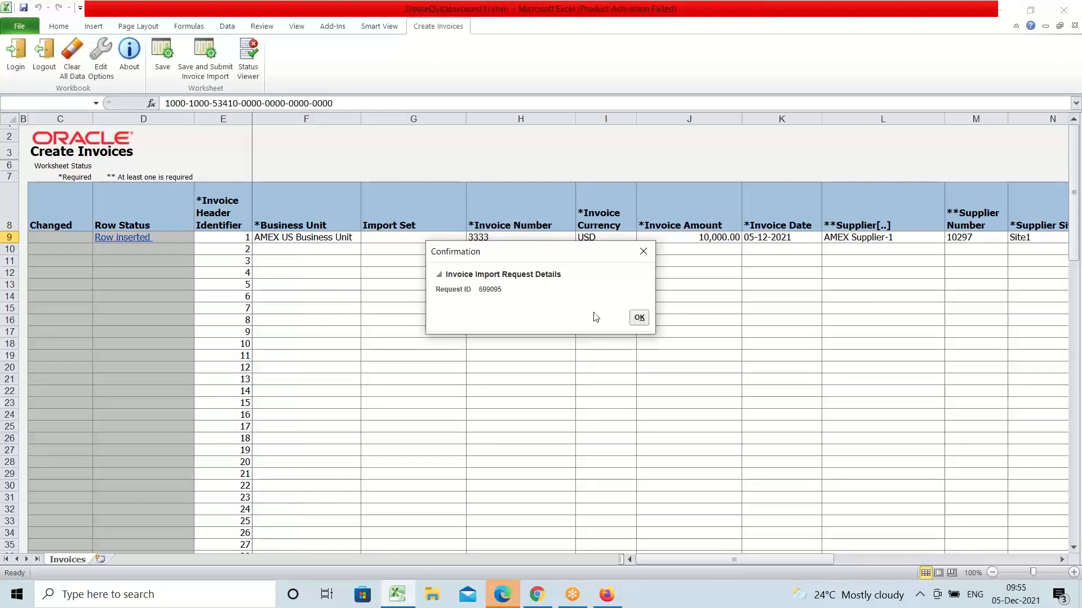
{"action": "left_click", "coordinate": [639, 318]}
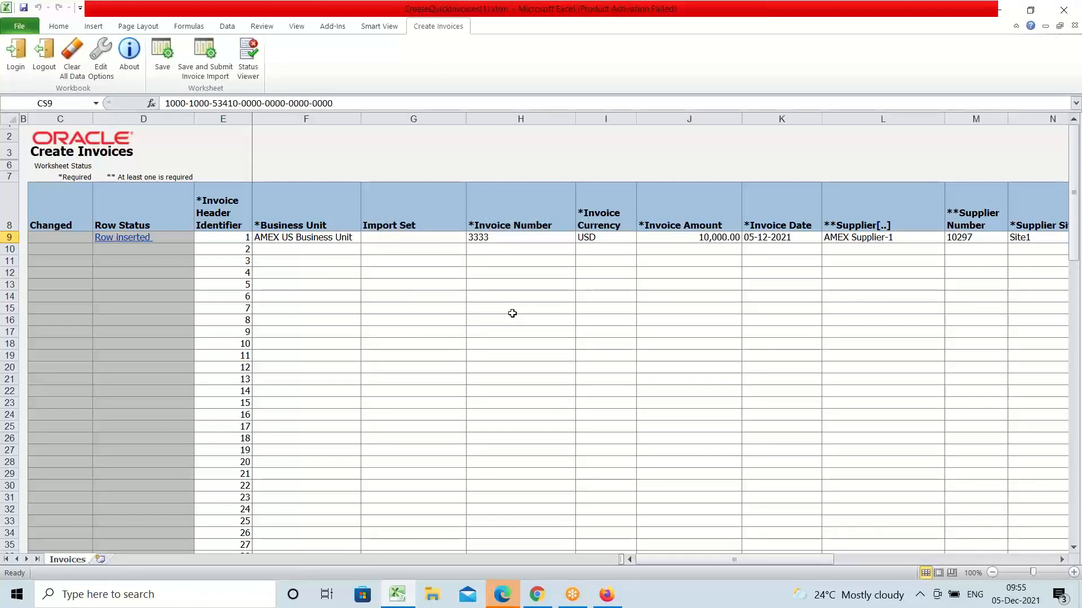
{"action": "left_click", "coordinate": [609, 595]}
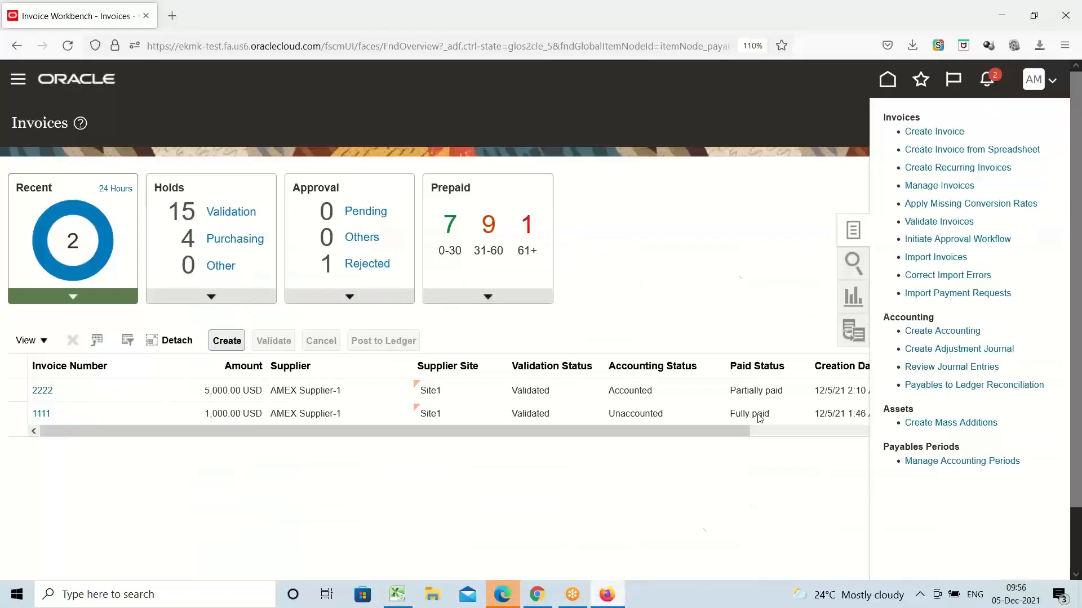
Step: Reload the Invoices workbench from the Navigator, check the Source column, and open invoice 3333
{"action": "left_click", "coordinate": [18, 81]}
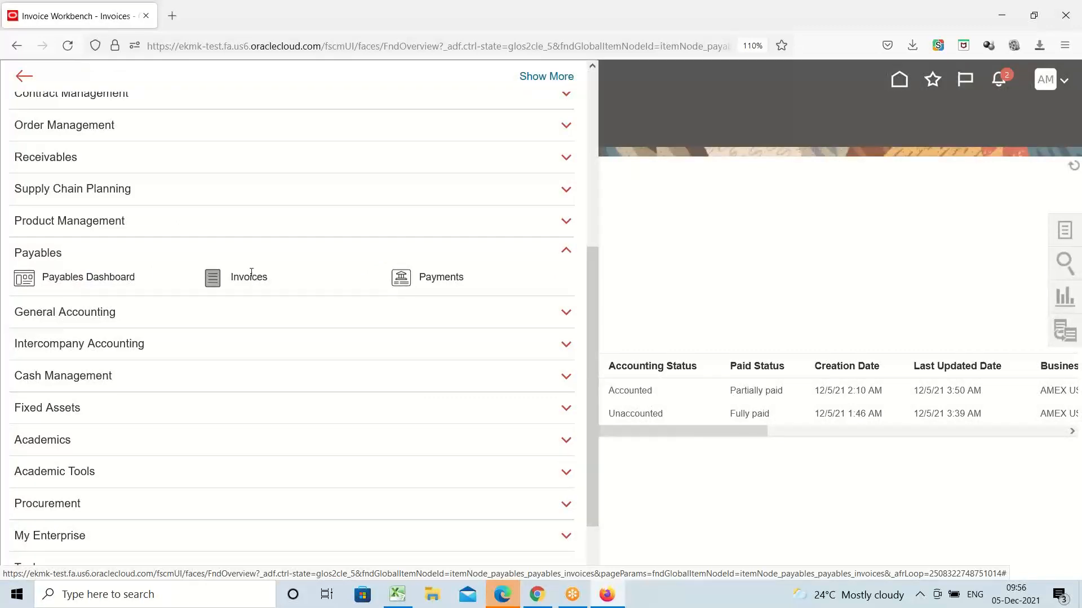
{"action": "left_click", "coordinate": [251, 273]}
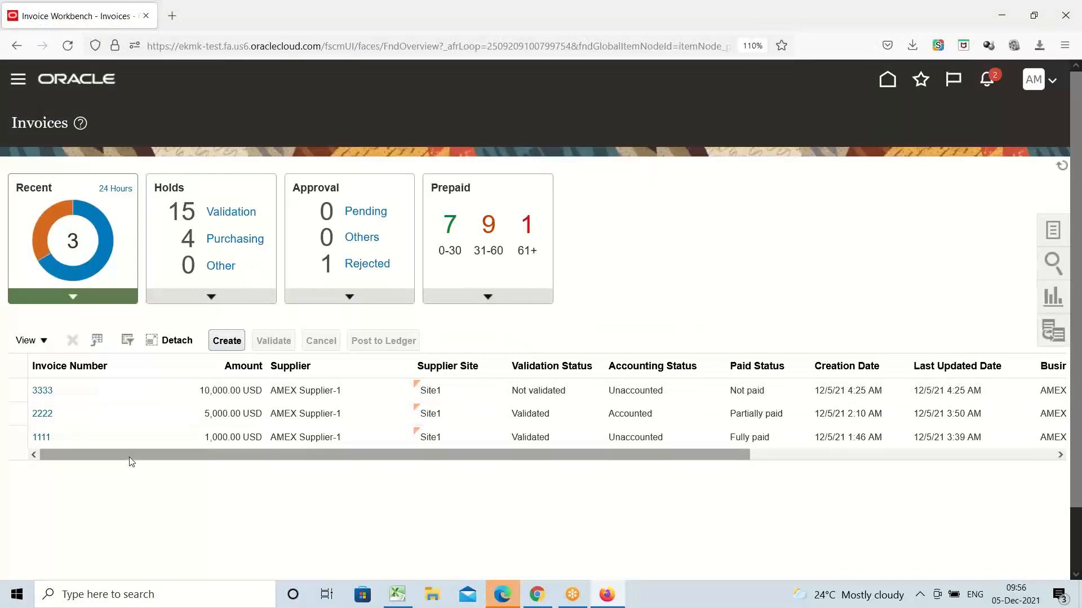
{"action": "left_click_drag", "start_coordinate": [129, 457], "coordinate": [592, 459]}
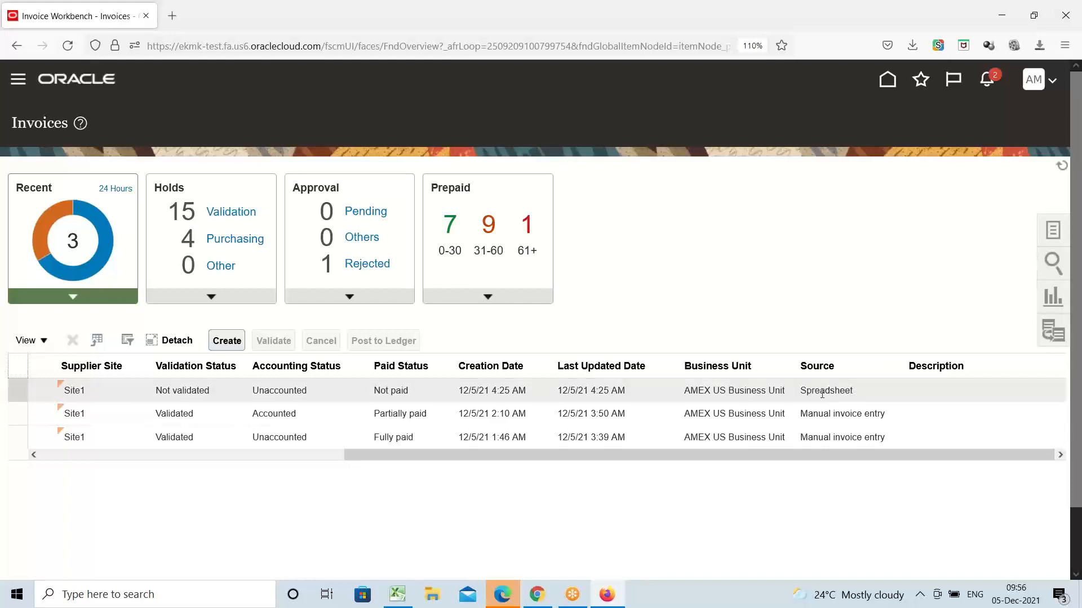
{"action": "left_click_drag", "start_coordinate": [634, 456], "coordinate": [45, 445]}
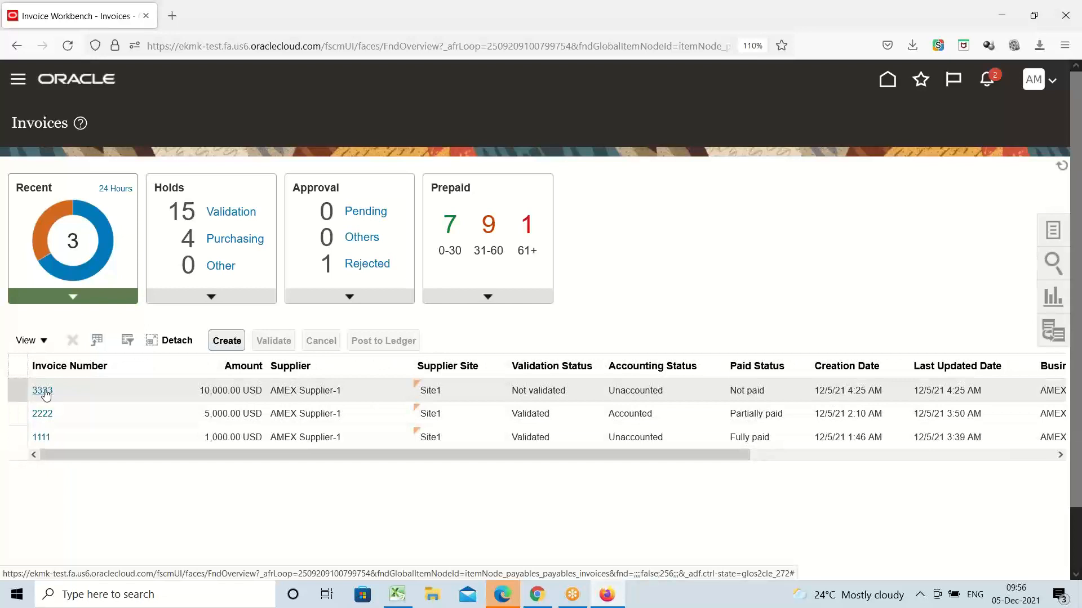
{"action": "left_click", "coordinate": [44, 391]}
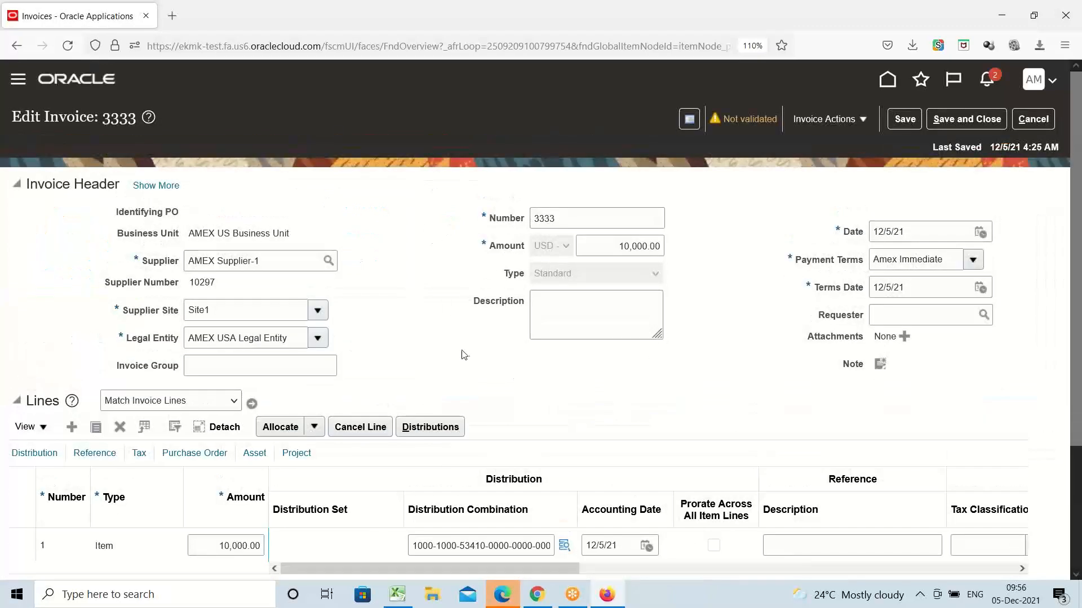
Step: Run Validate on invoice 3333 from the Invoice Actions menu
{"action": "scroll", "coordinate": [474, 348], "scroll_direction": "down", "scroll_amount": 3}
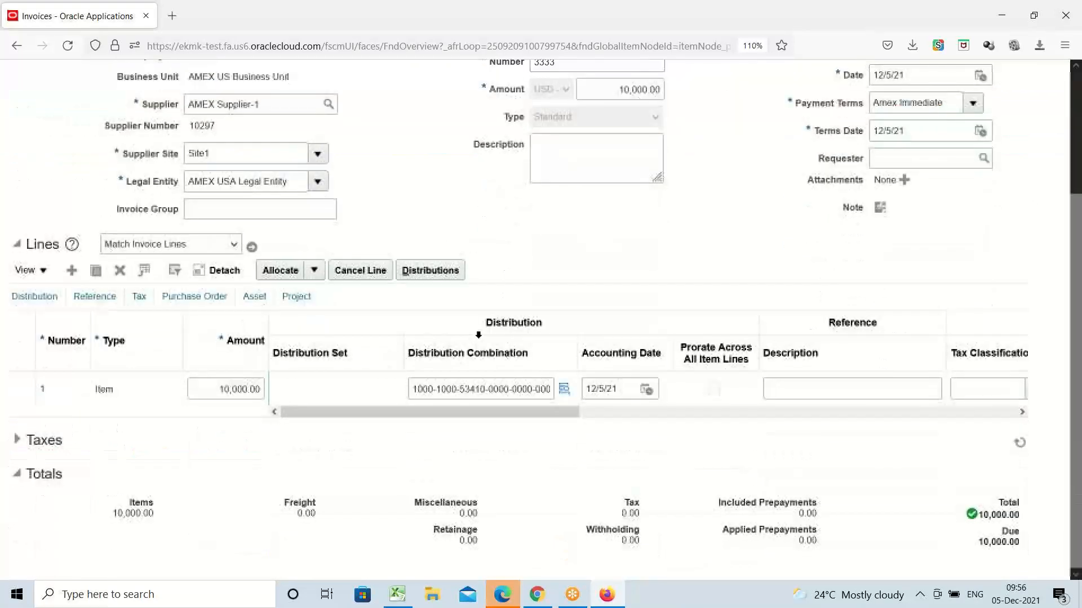
{"action": "scroll", "coordinate": [507, 336], "scroll_direction": "up", "scroll_amount": 3}
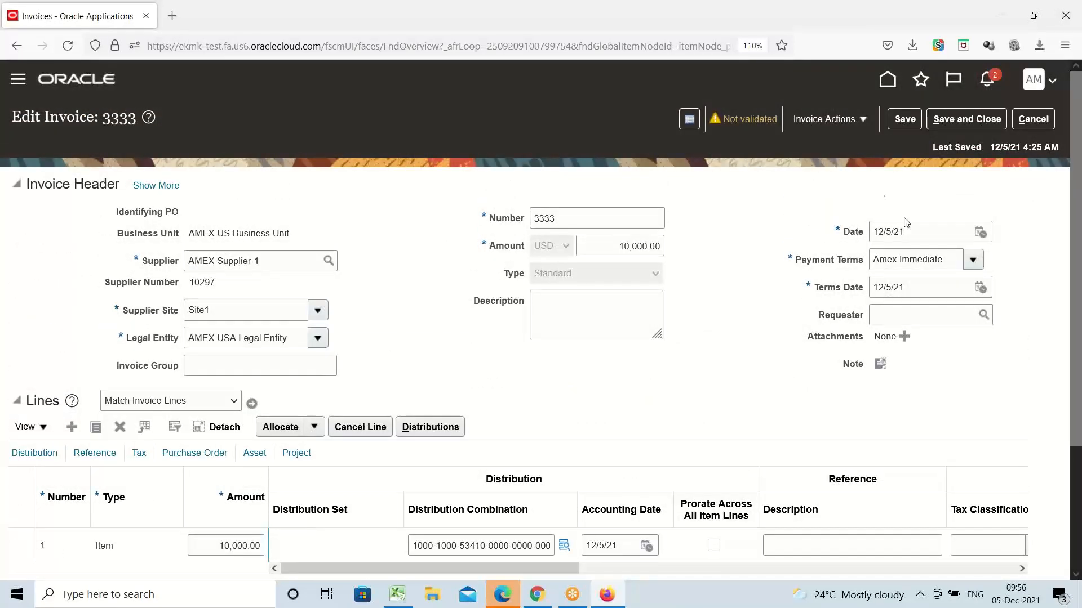
{"action": "left_click", "coordinate": [866, 126]}
{"action": "left_click", "coordinate": [848, 194]}
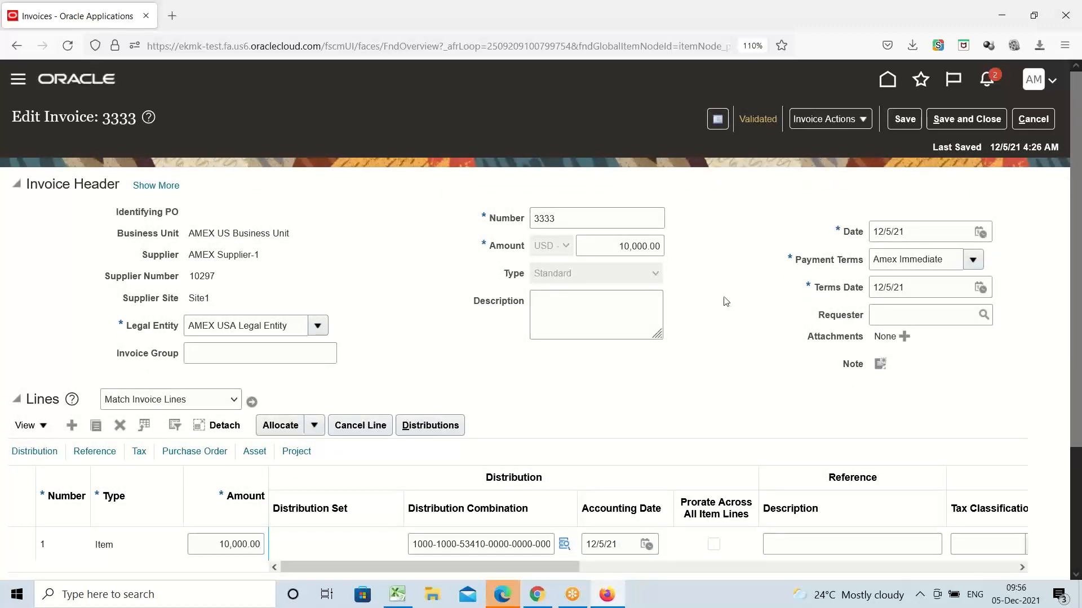
Step: Recheck the Invoice Actions list, then go back to the Excel workbook
{"action": "left_click", "coordinate": [862, 124]}
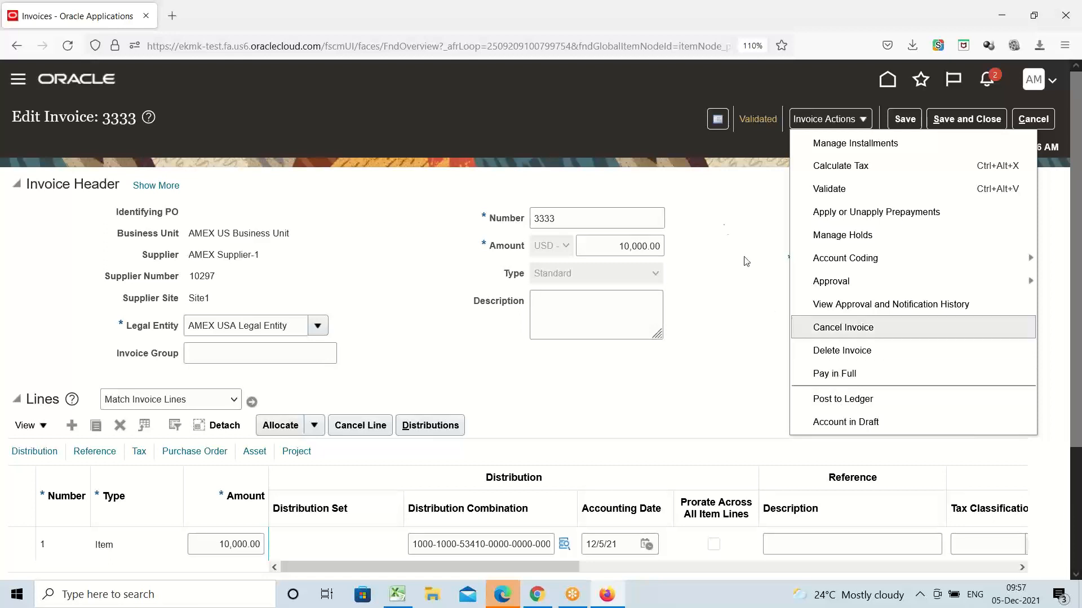
{"action": "left_click", "coordinate": [715, 215]}
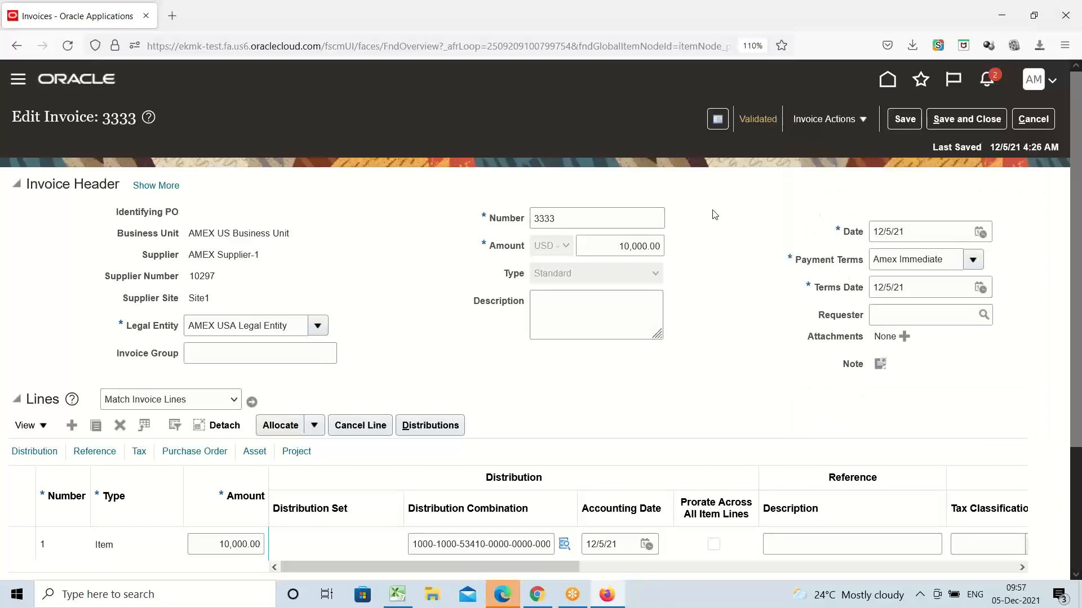
{"action": "left_click", "coordinate": [397, 594]}
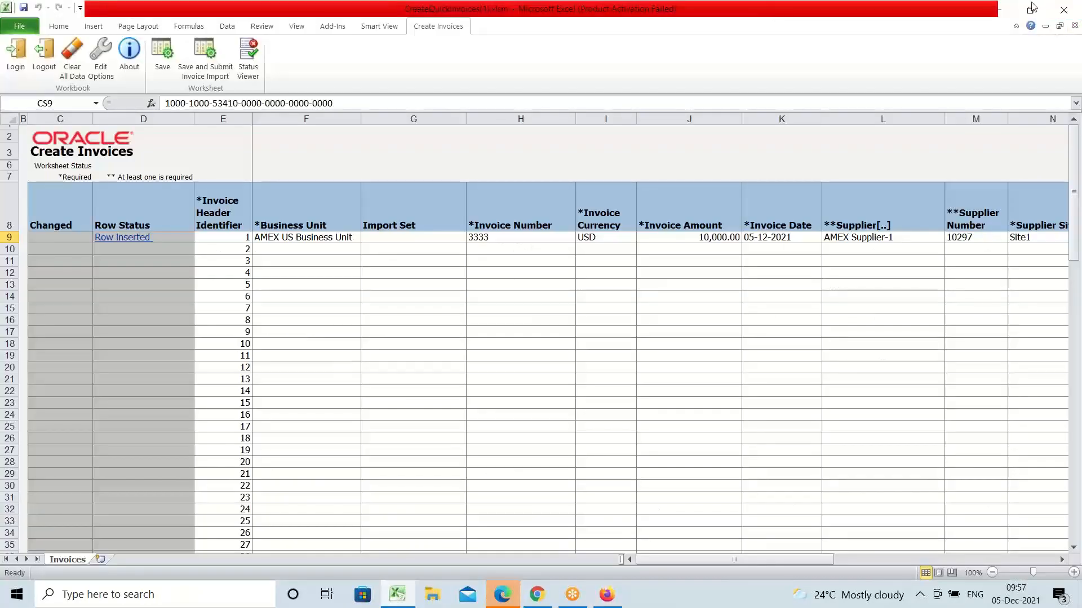
Step: Close Excel without saving and the extra sign-in window, cancel invoice 3333, and collapse Tasks
{"action": "left_click", "coordinate": [1064, 10]}
{"action": "left_click", "coordinate": [542, 313]}
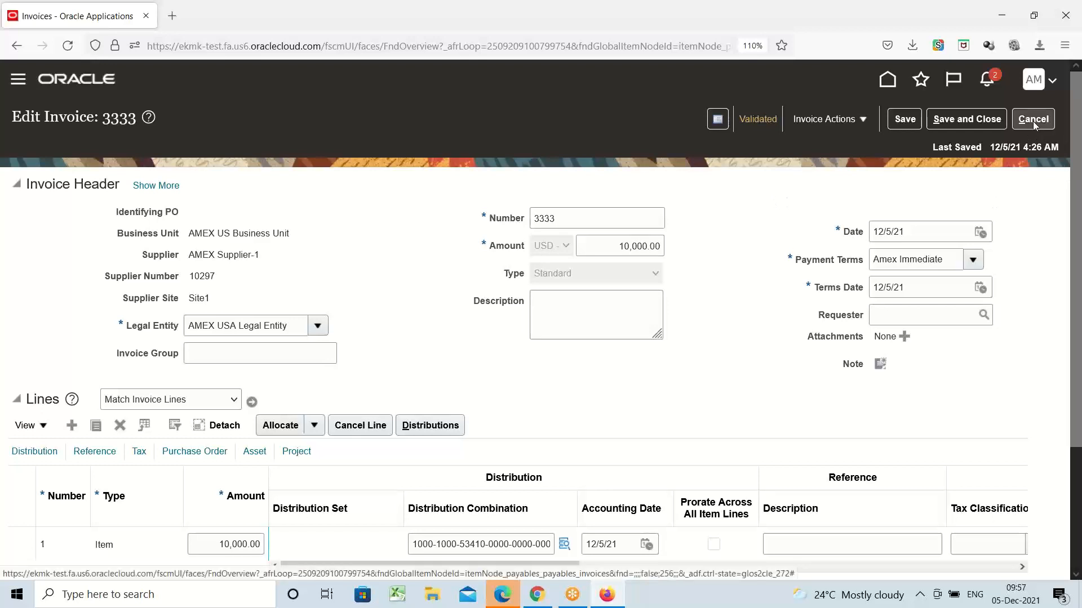
{"action": "left_click", "coordinate": [508, 595]}
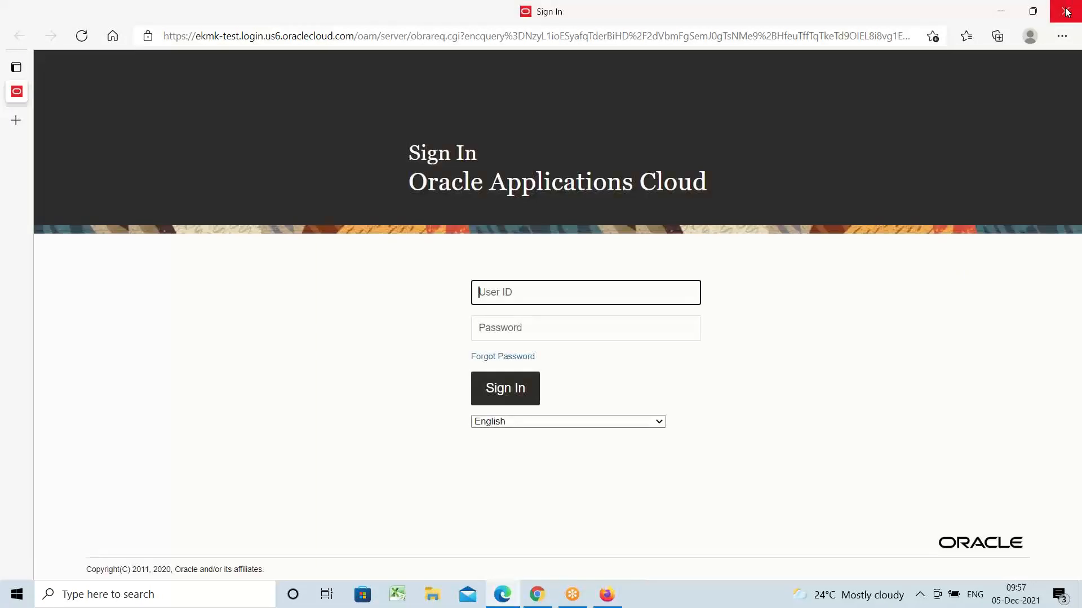
{"action": "left_click", "coordinate": [1064, 10]}
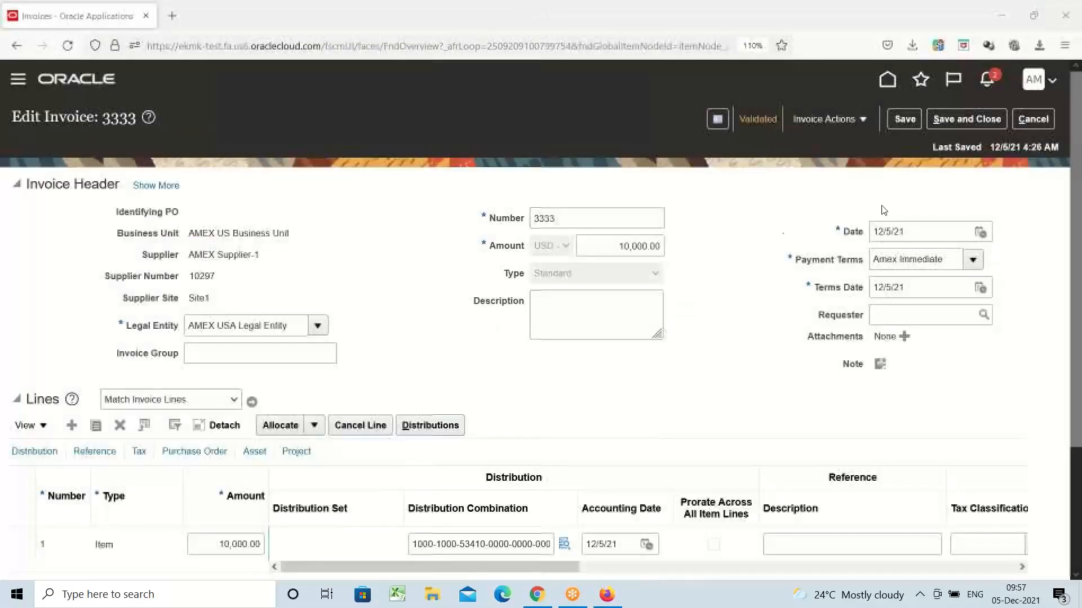
{"action": "left_click", "coordinate": [1033, 118]}
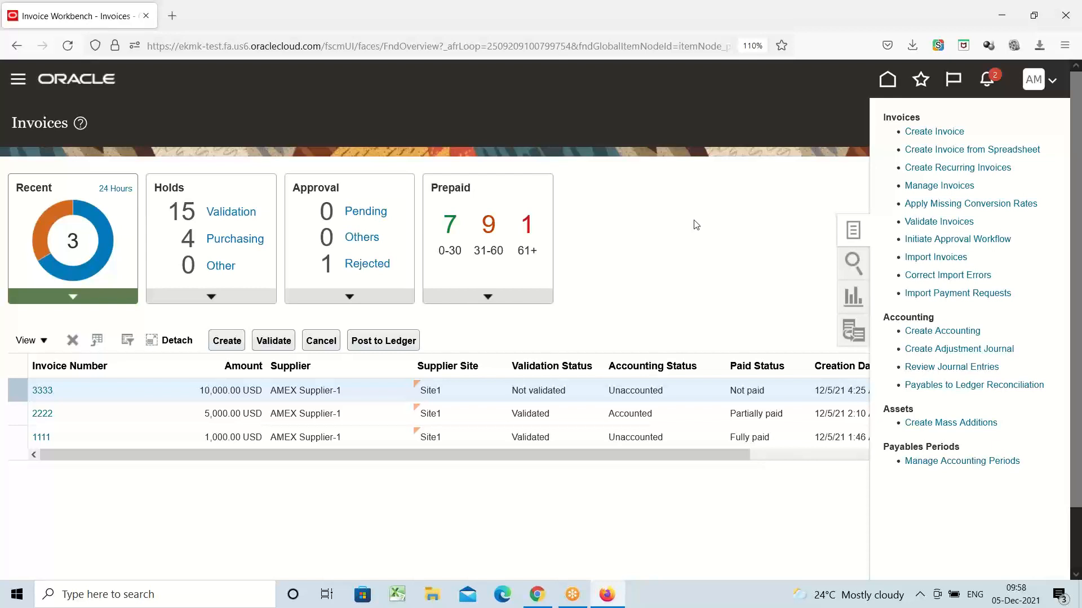
{"action": "left_click", "coordinate": [692, 216]}
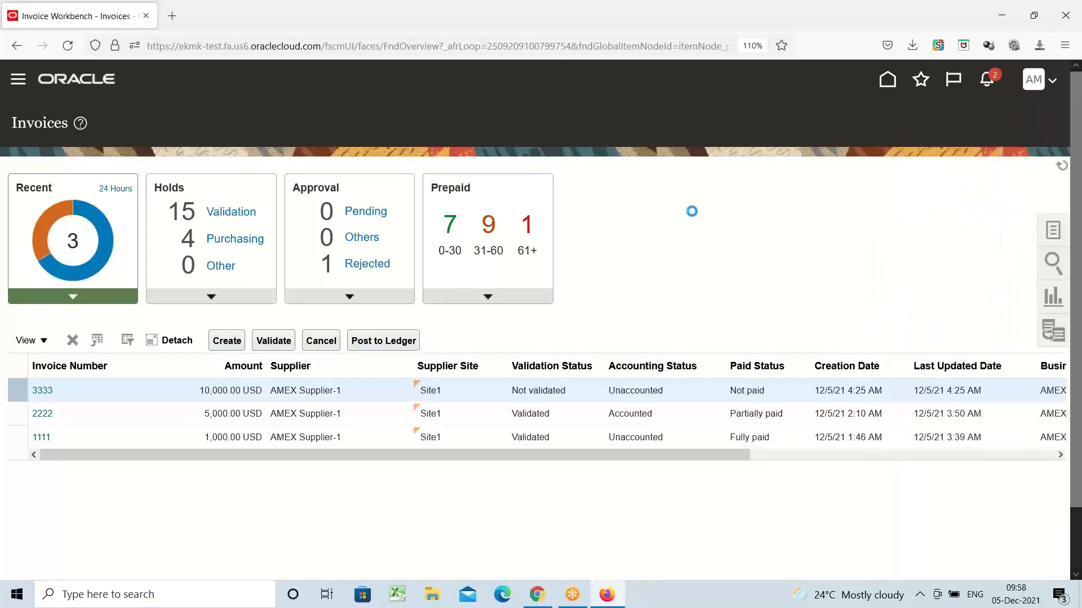